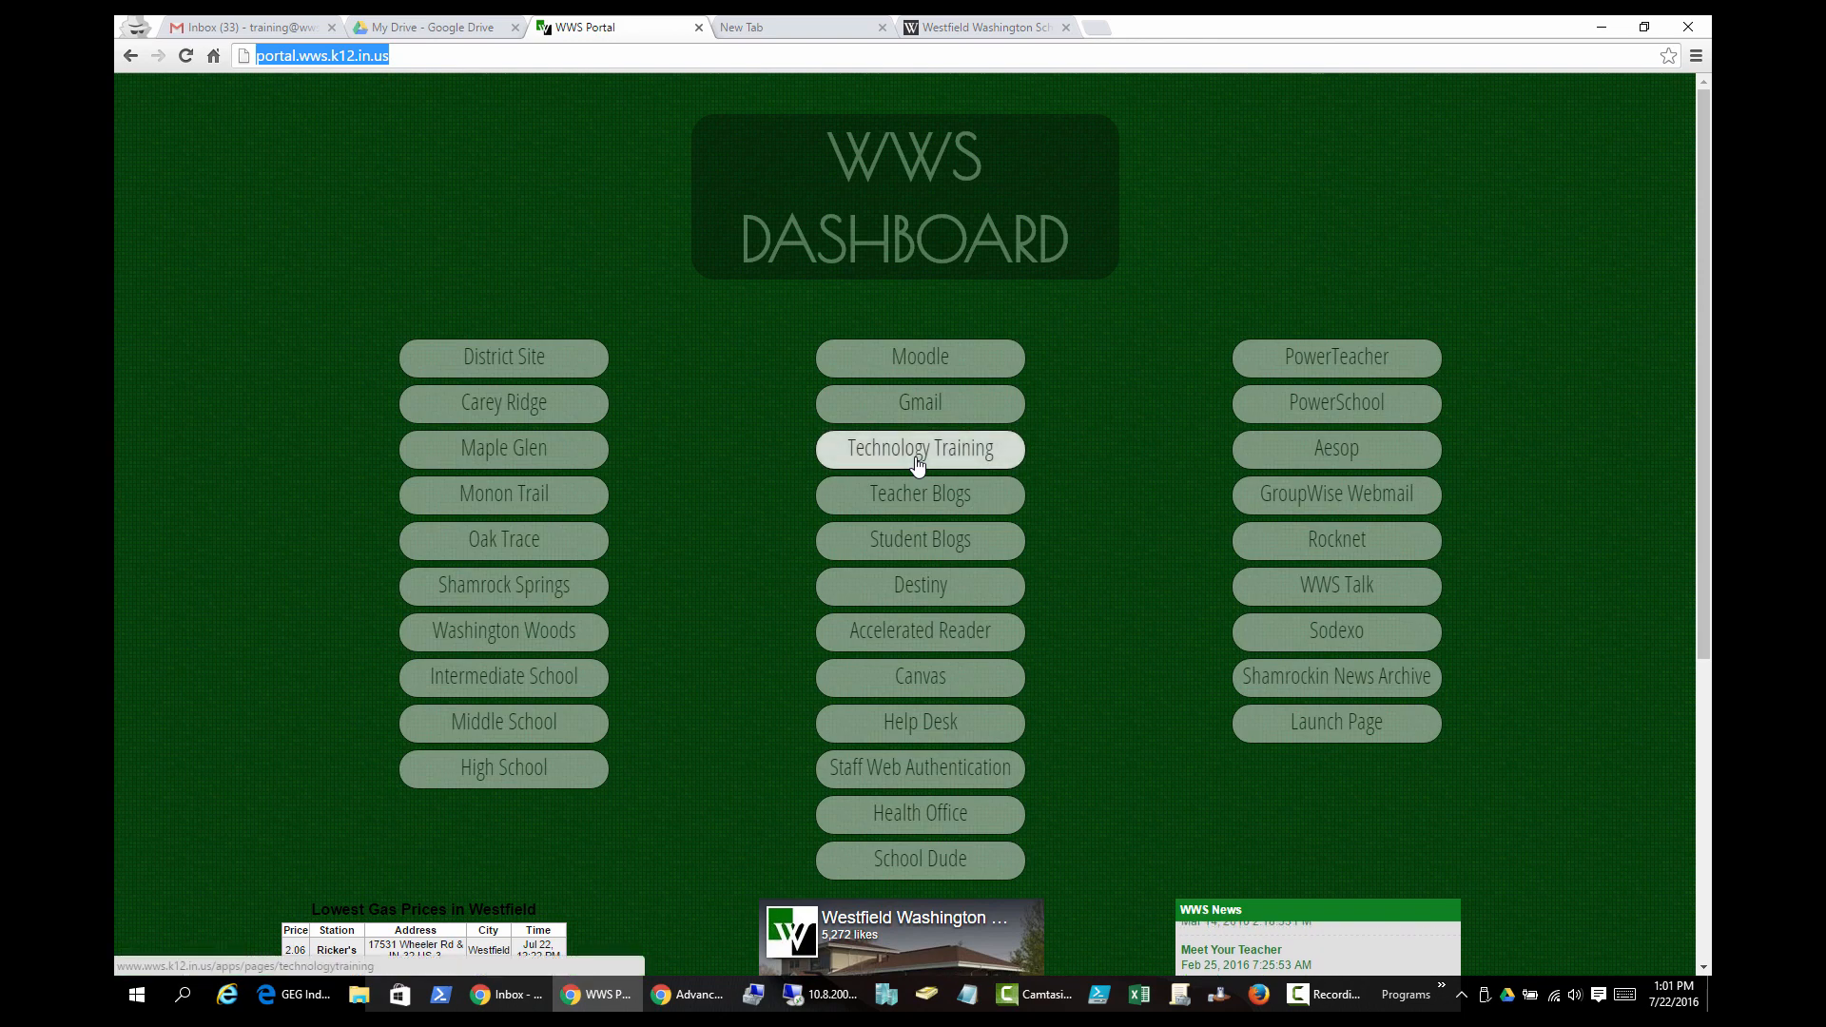
Close the WWS Portal tab and look through the remaining open tabs: Gmail inbox, My Drive, the blank tab and the Westfield Washington Schools site
{"action": "left_click", "coordinate": [698, 27]}
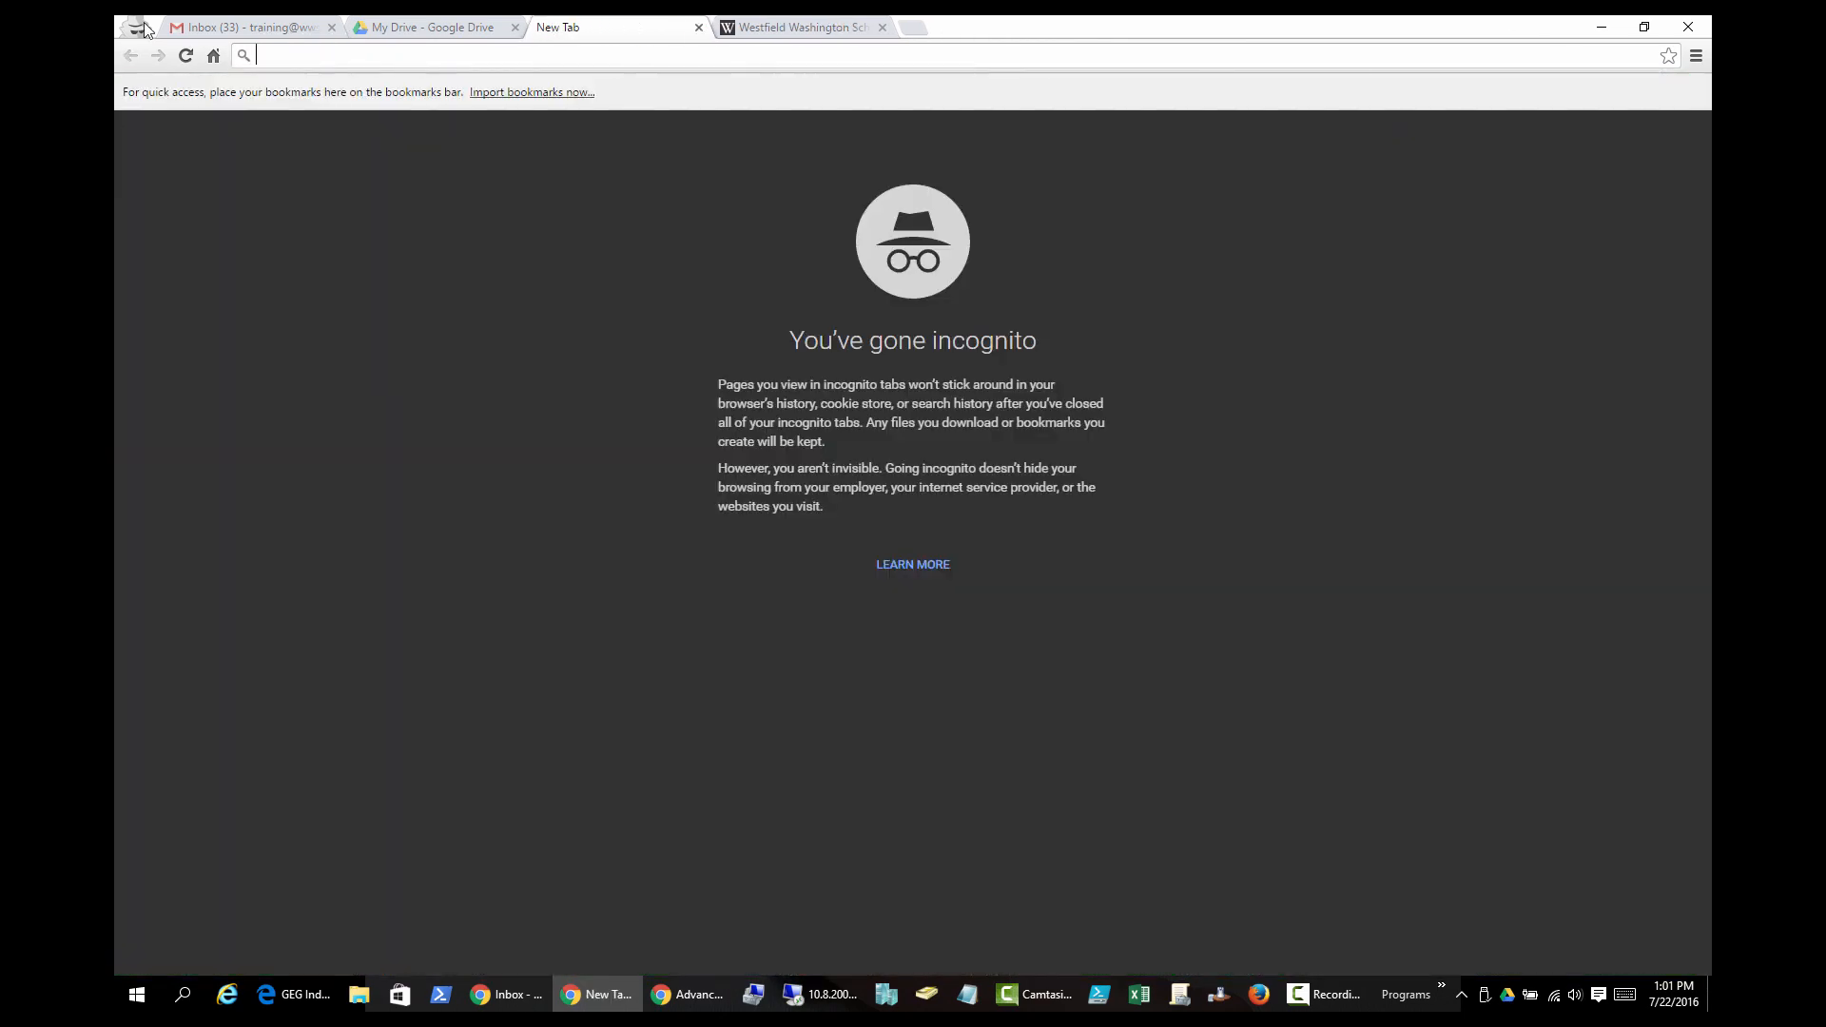
{"action": "key", "text": "ctrl+1"}
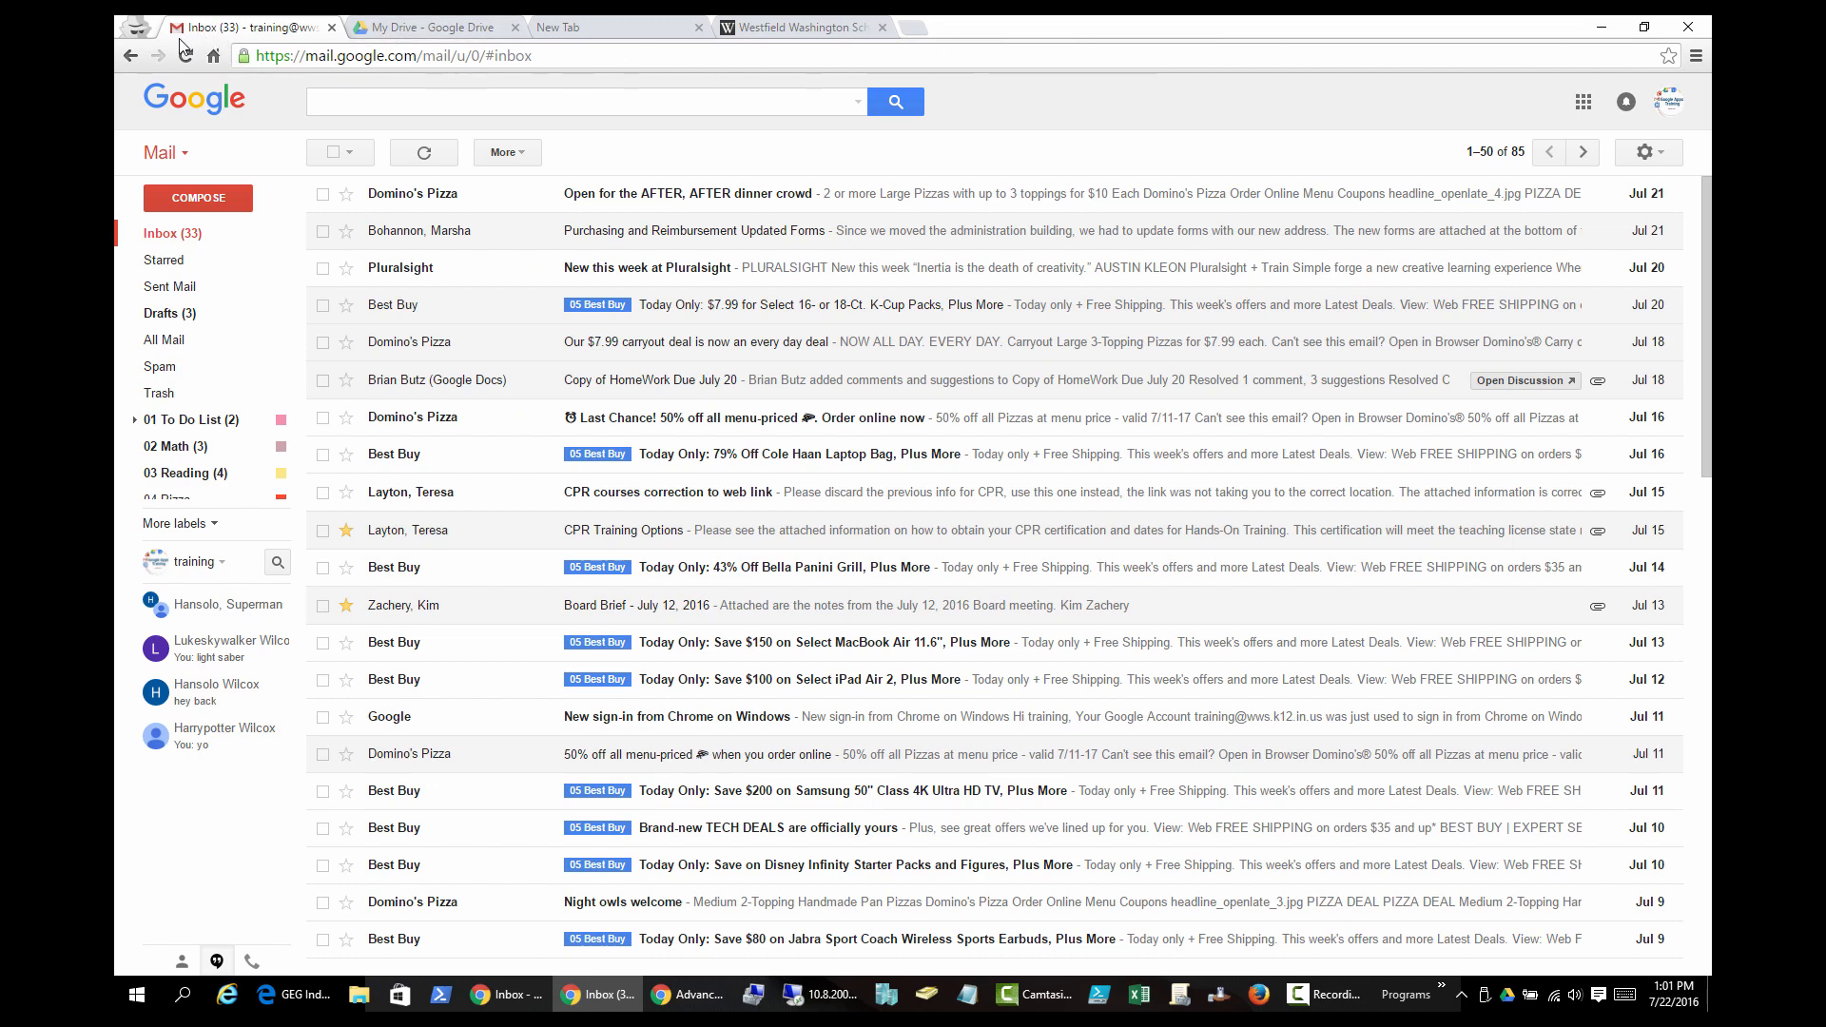
{"action": "left_click", "coordinate": [411, 29]}
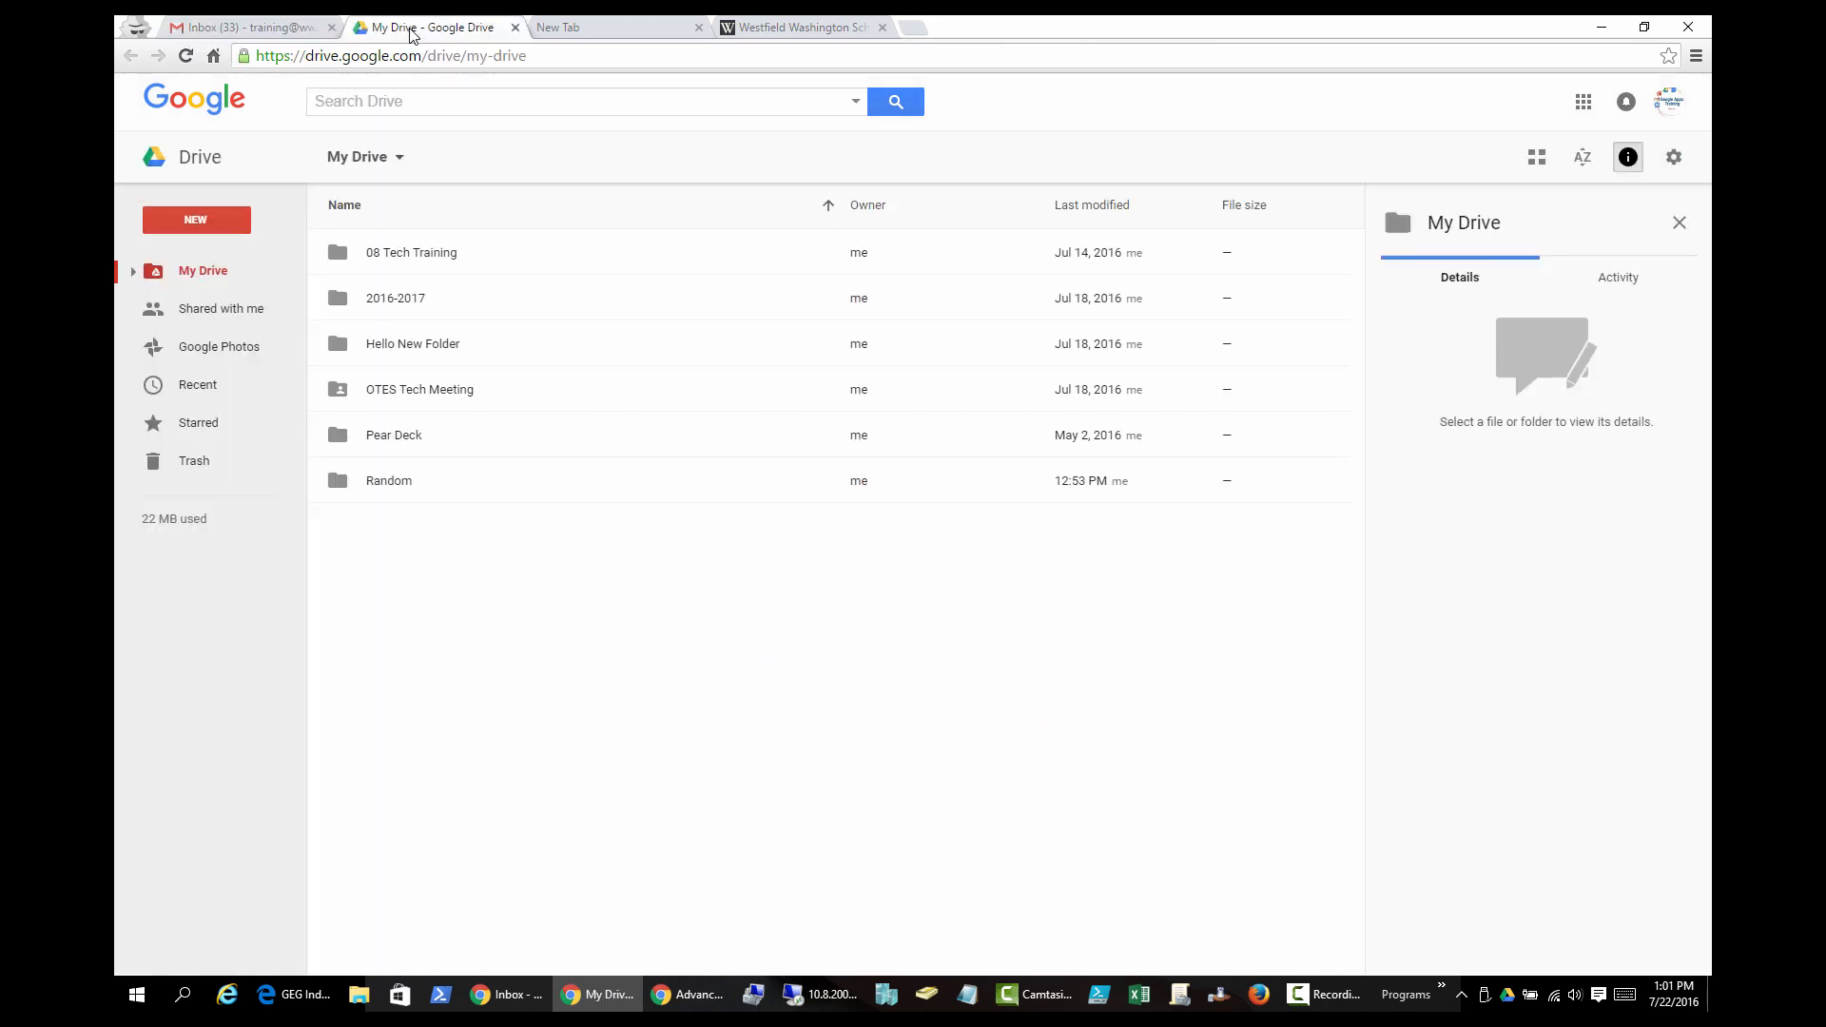
{"action": "left_click", "coordinate": [582, 30]}
{"action": "left_click", "coordinate": [807, 32]}
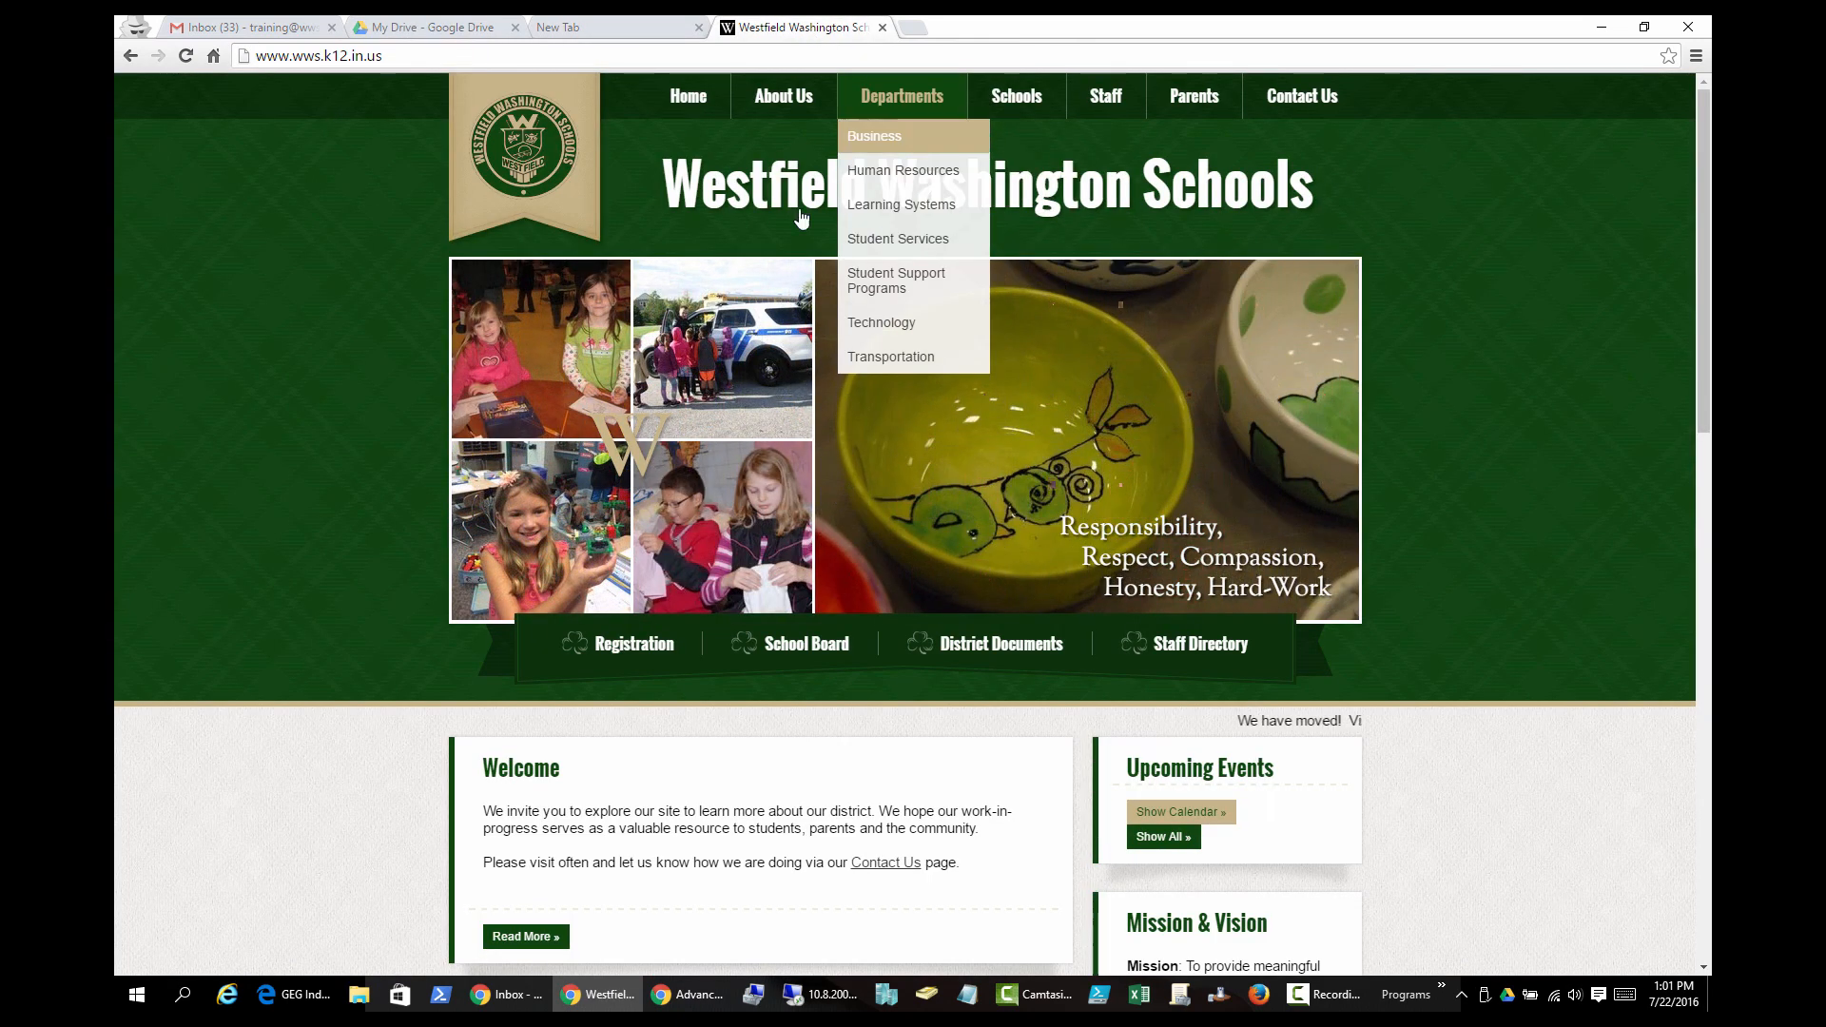
Review the open browser tabs once more, try out an extra blank tab, and return to the Gmail inbox
{"action": "left_click", "coordinate": [198, 29]}
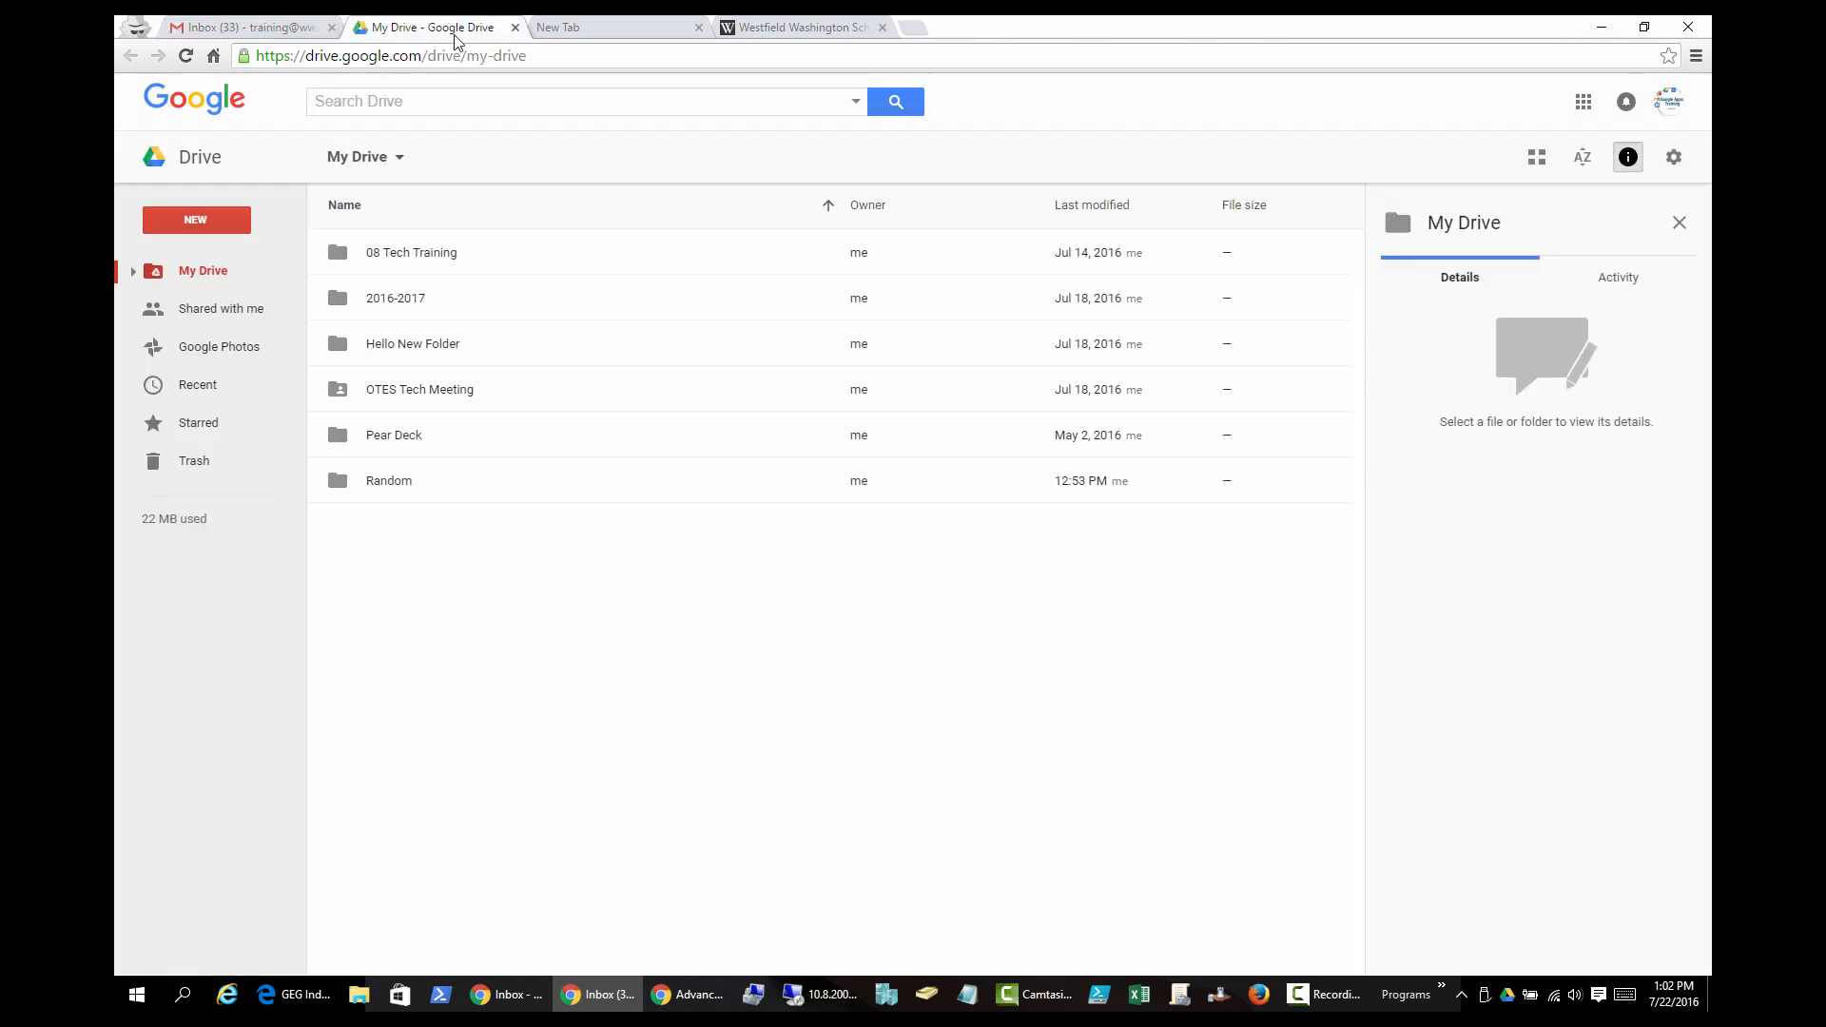
{"action": "left_click", "coordinate": [427, 29]}
{"action": "left_click", "coordinate": [579, 29]}
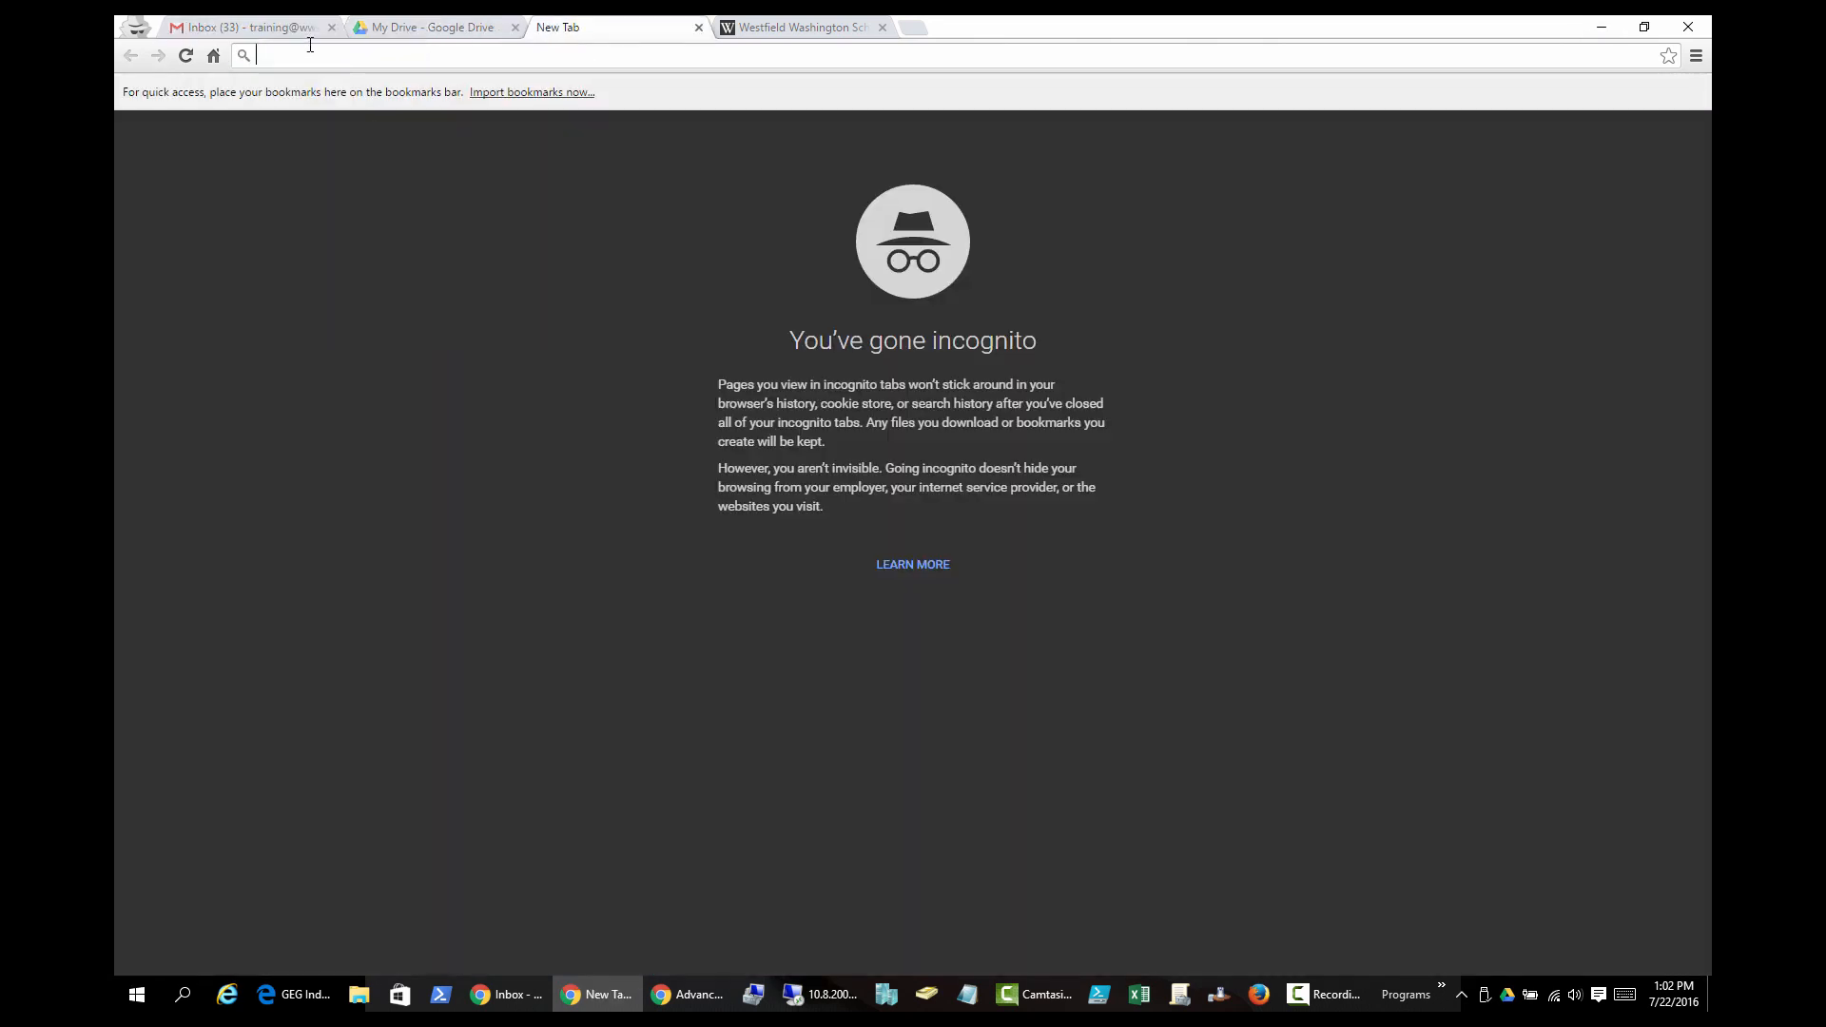
{"action": "left_click", "coordinate": [916, 30]}
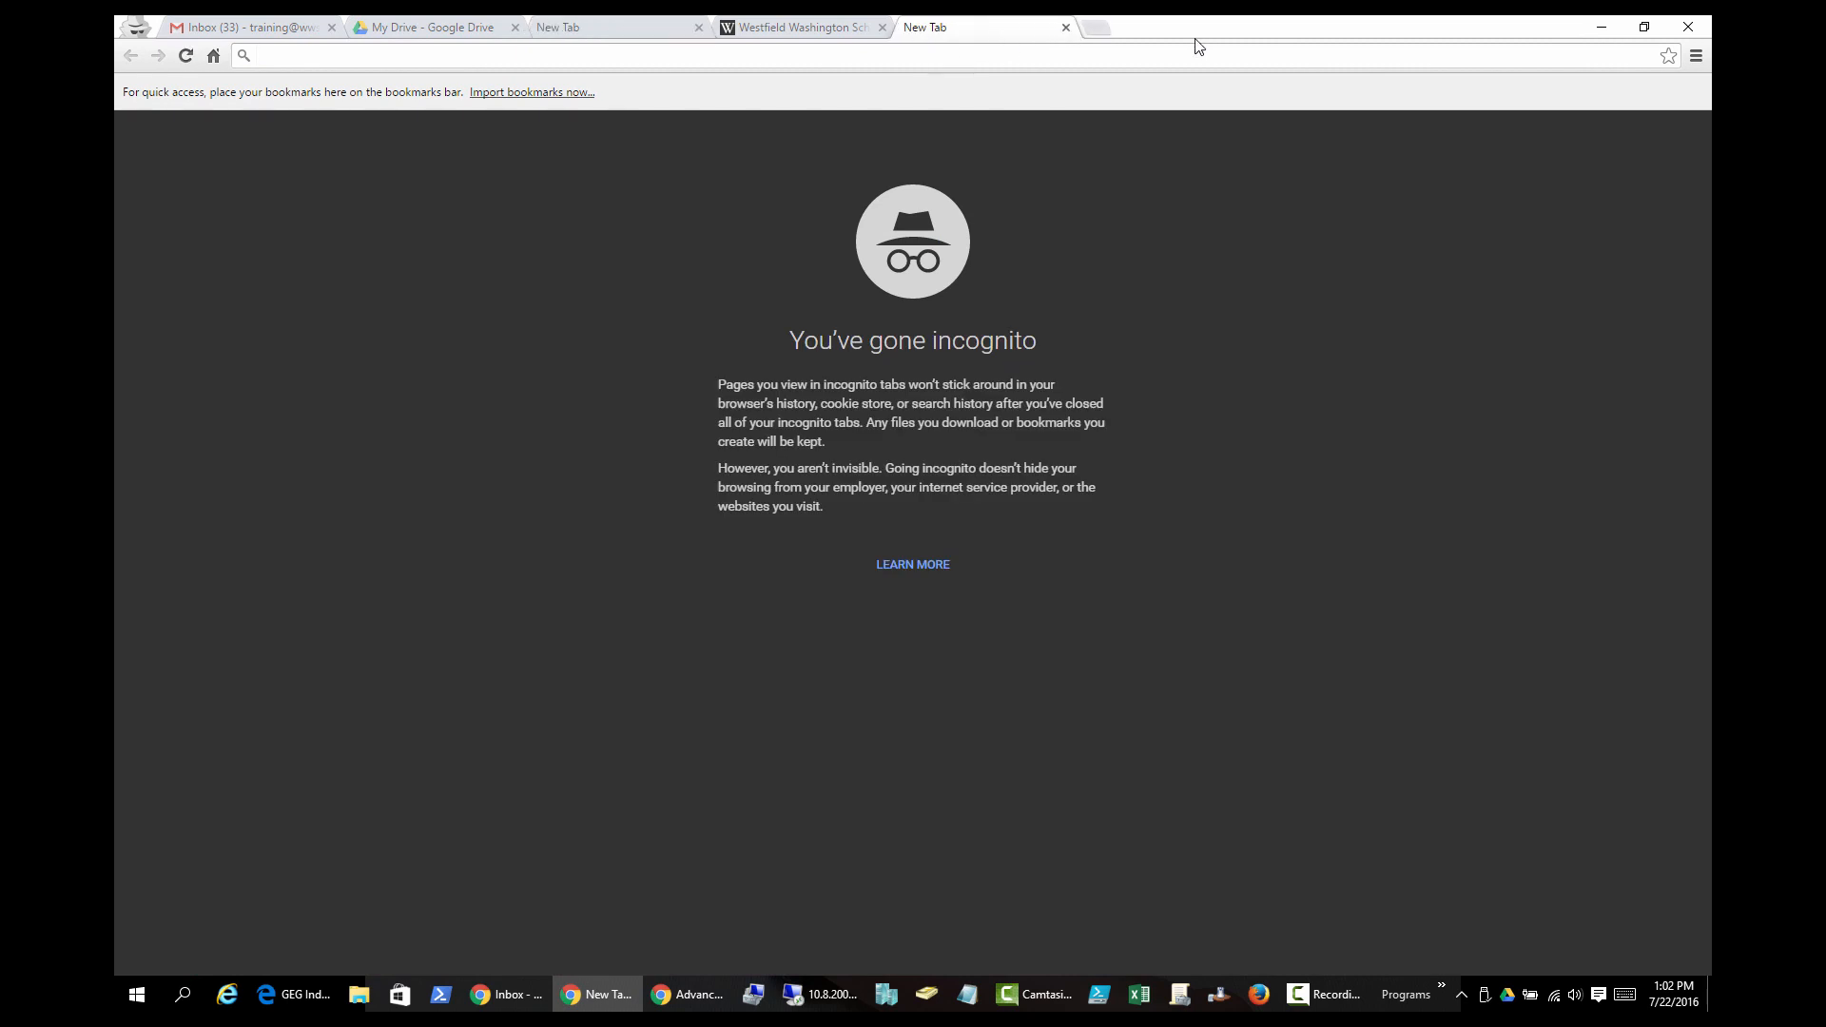
{"action": "left_click", "coordinate": [1065, 28]}
{"action": "left_click", "coordinate": [219, 29]}
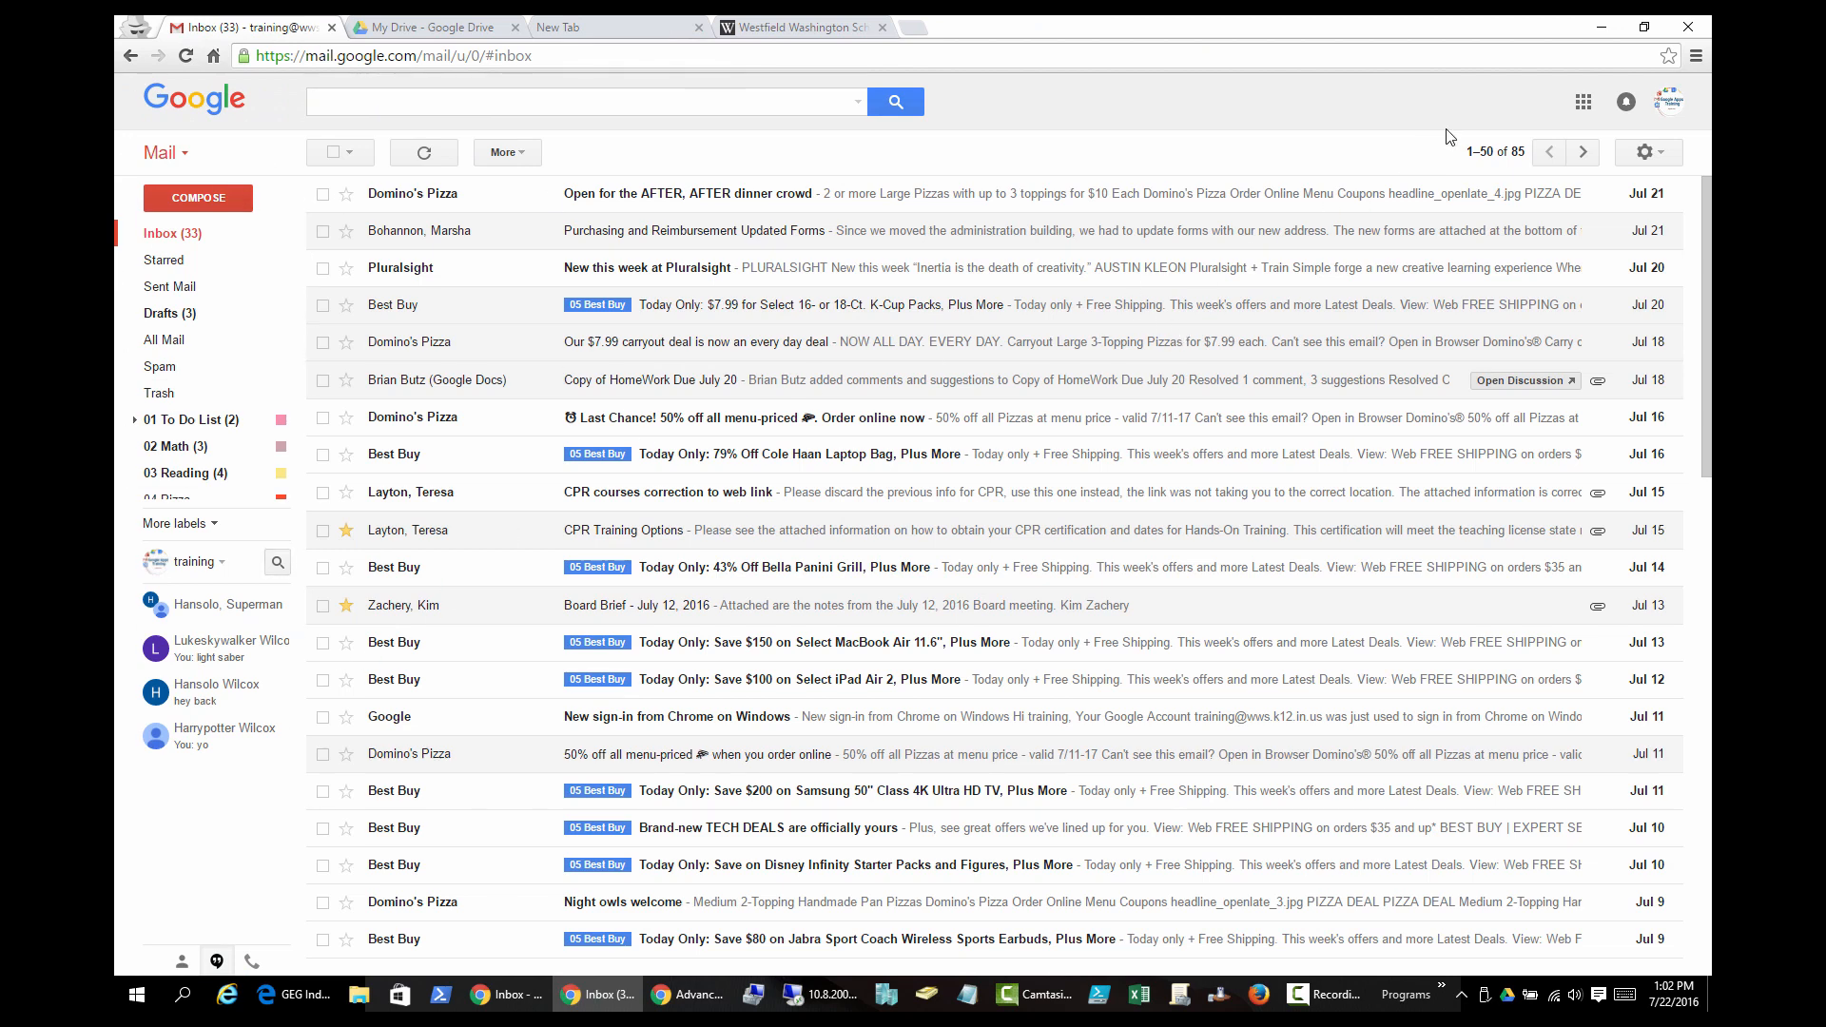
Look through the available Google apps from Gmail, including the additional ones, and close the app list
{"action": "left_click", "coordinate": [1585, 107]}
{"action": "left_click", "coordinate": [1582, 106]}
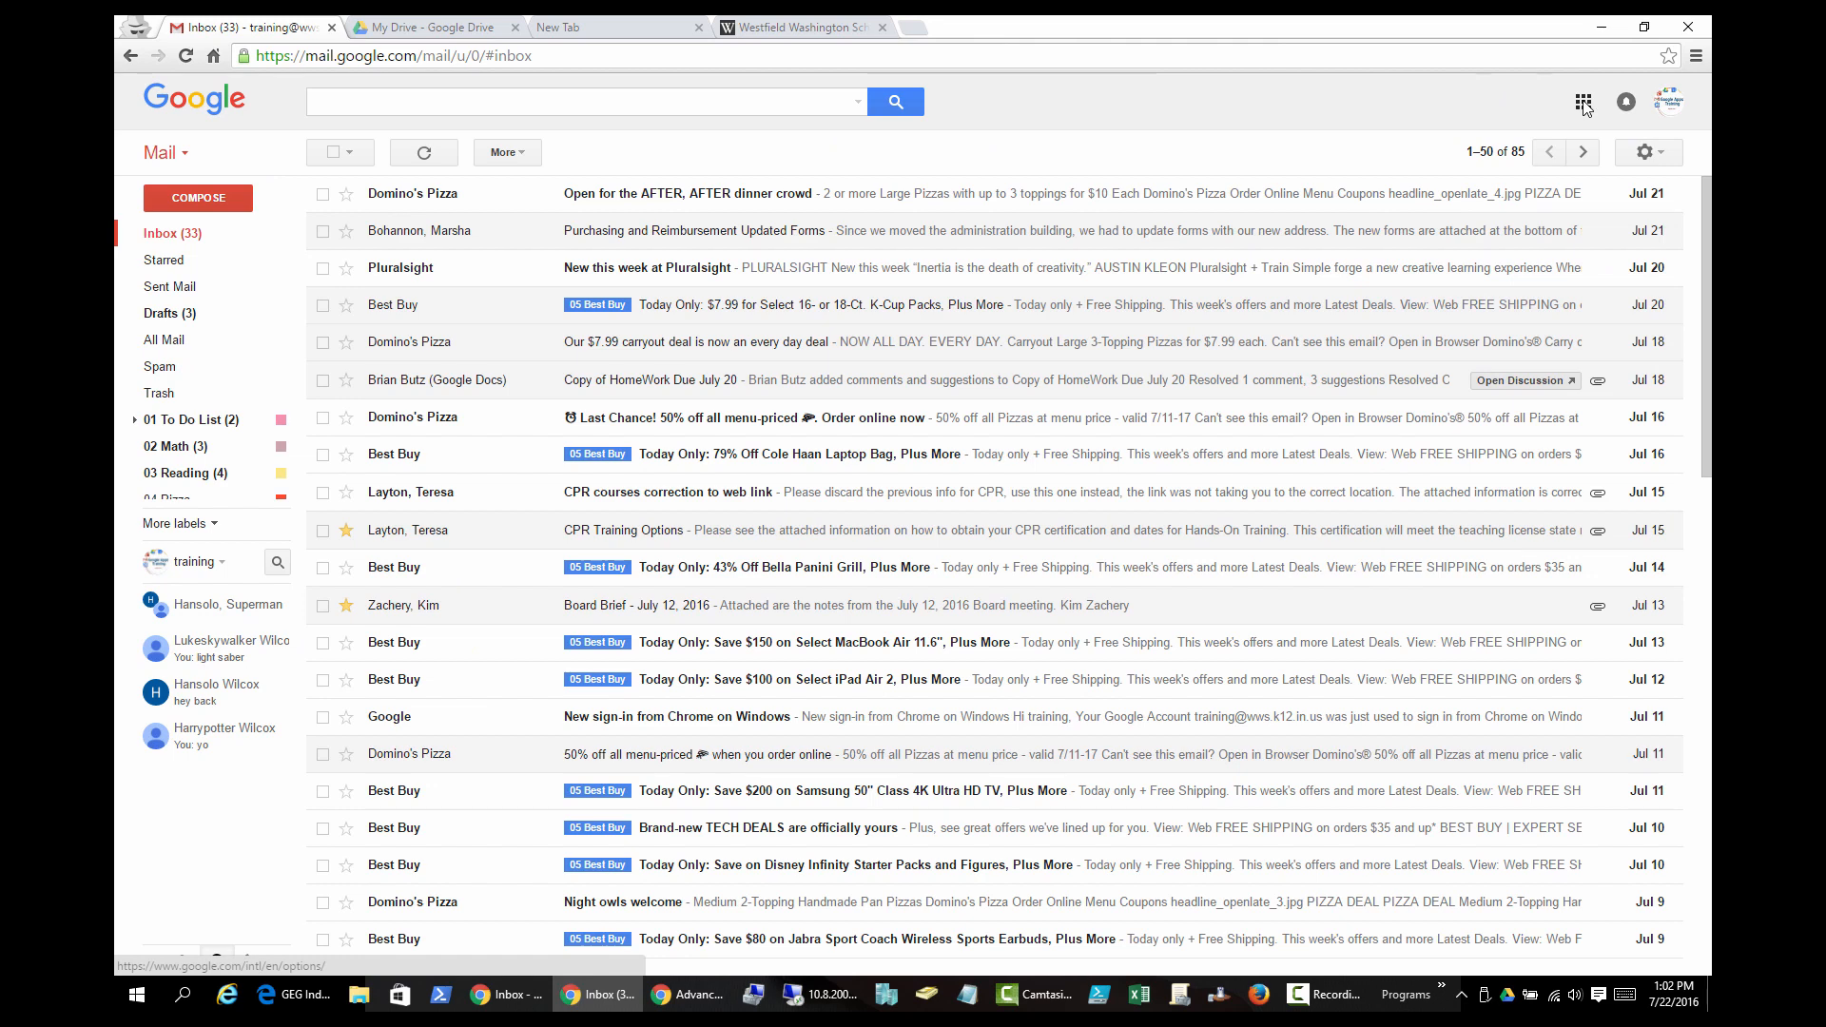
{"action": "left_click", "coordinate": [1583, 106]}
{"action": "left_click", "coordinate": [1583, 107]}
{"action": "left_click", "coordinate": [1583, 106]}
{"action": "left_click", "coordinate": [1550, 579]}
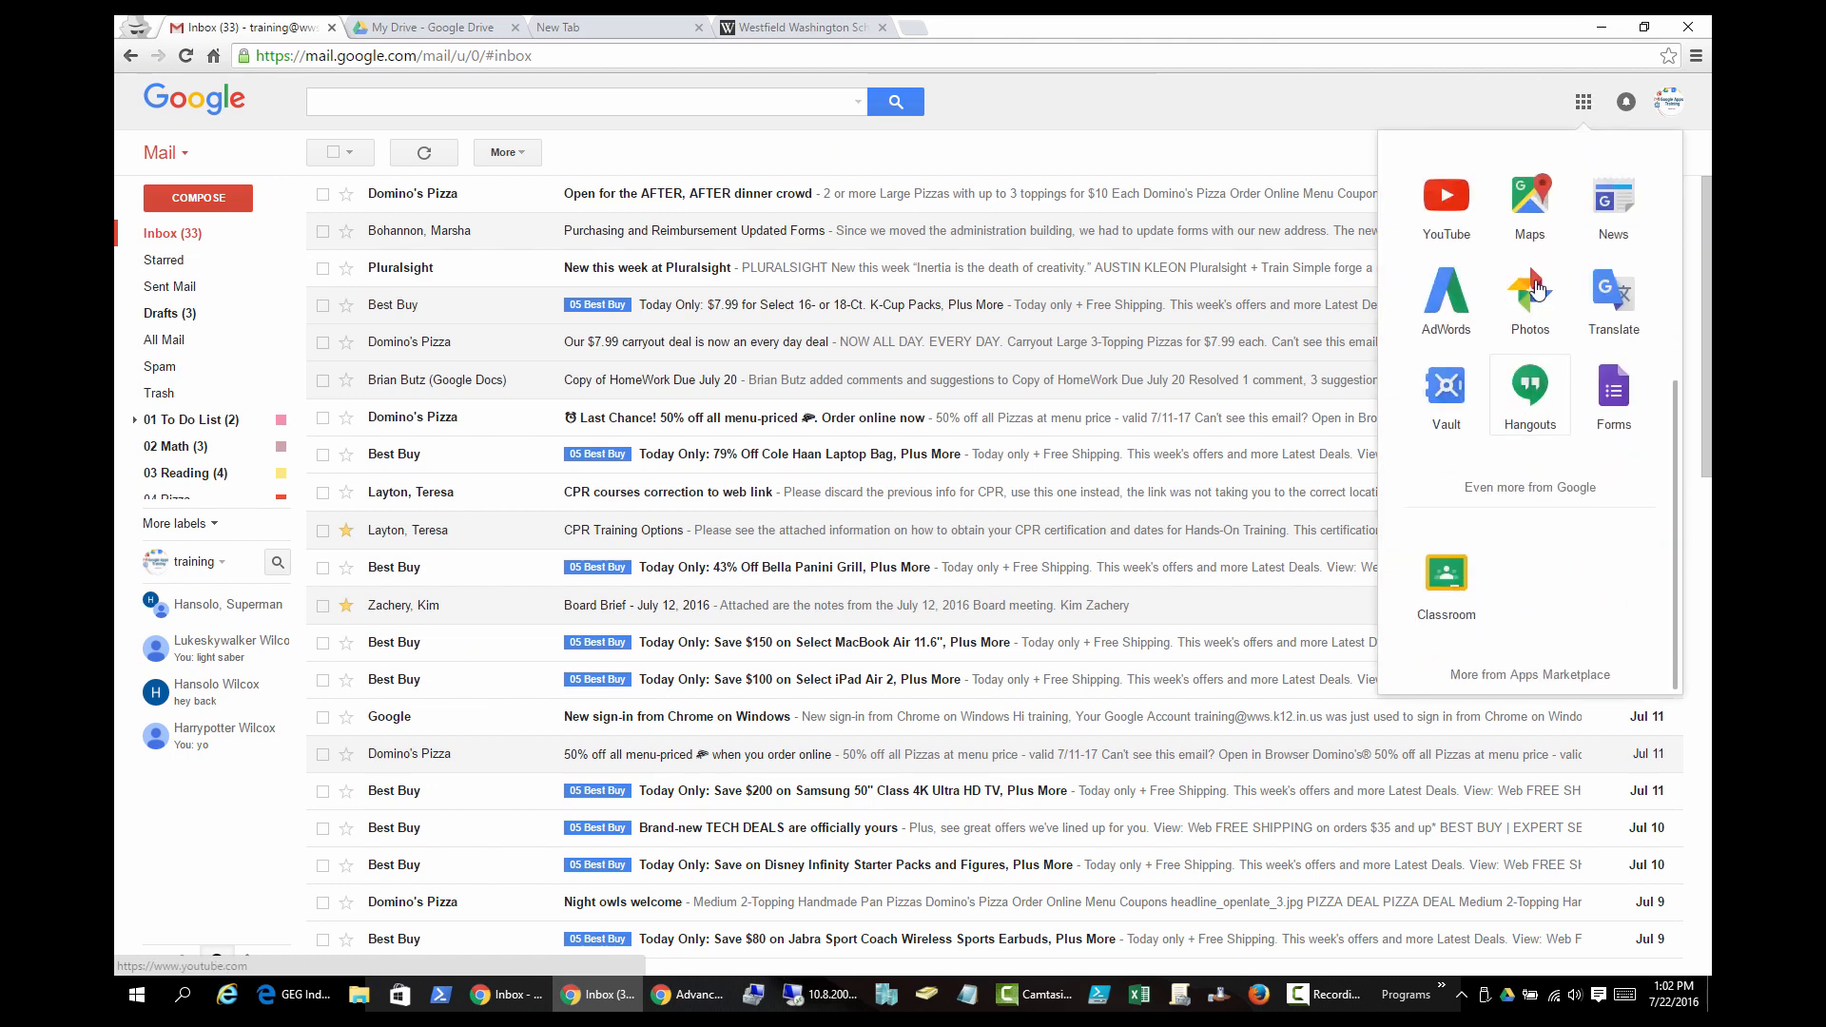
{"action": "scroll", "coordinate": [1532, 276], "scroll_direction": "up", "scroll_amount": 5}
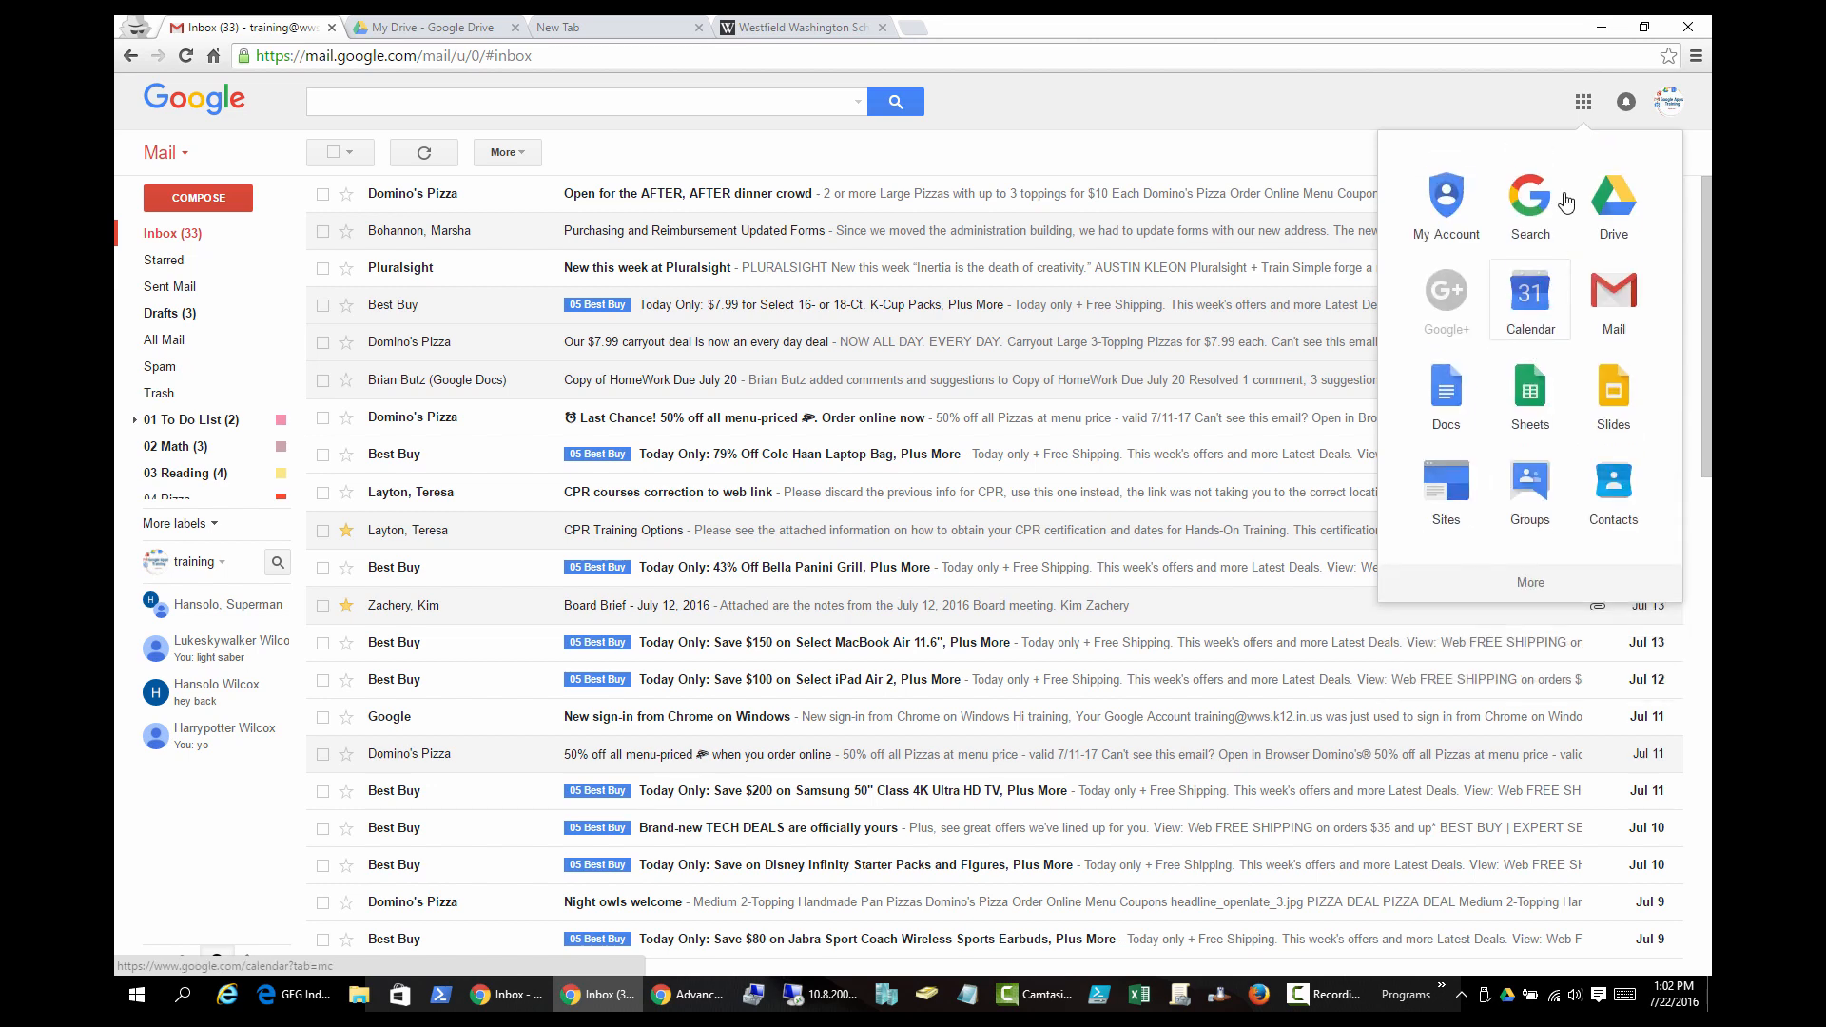
{"action": "left_click", "coordinate": [1584, 102]}
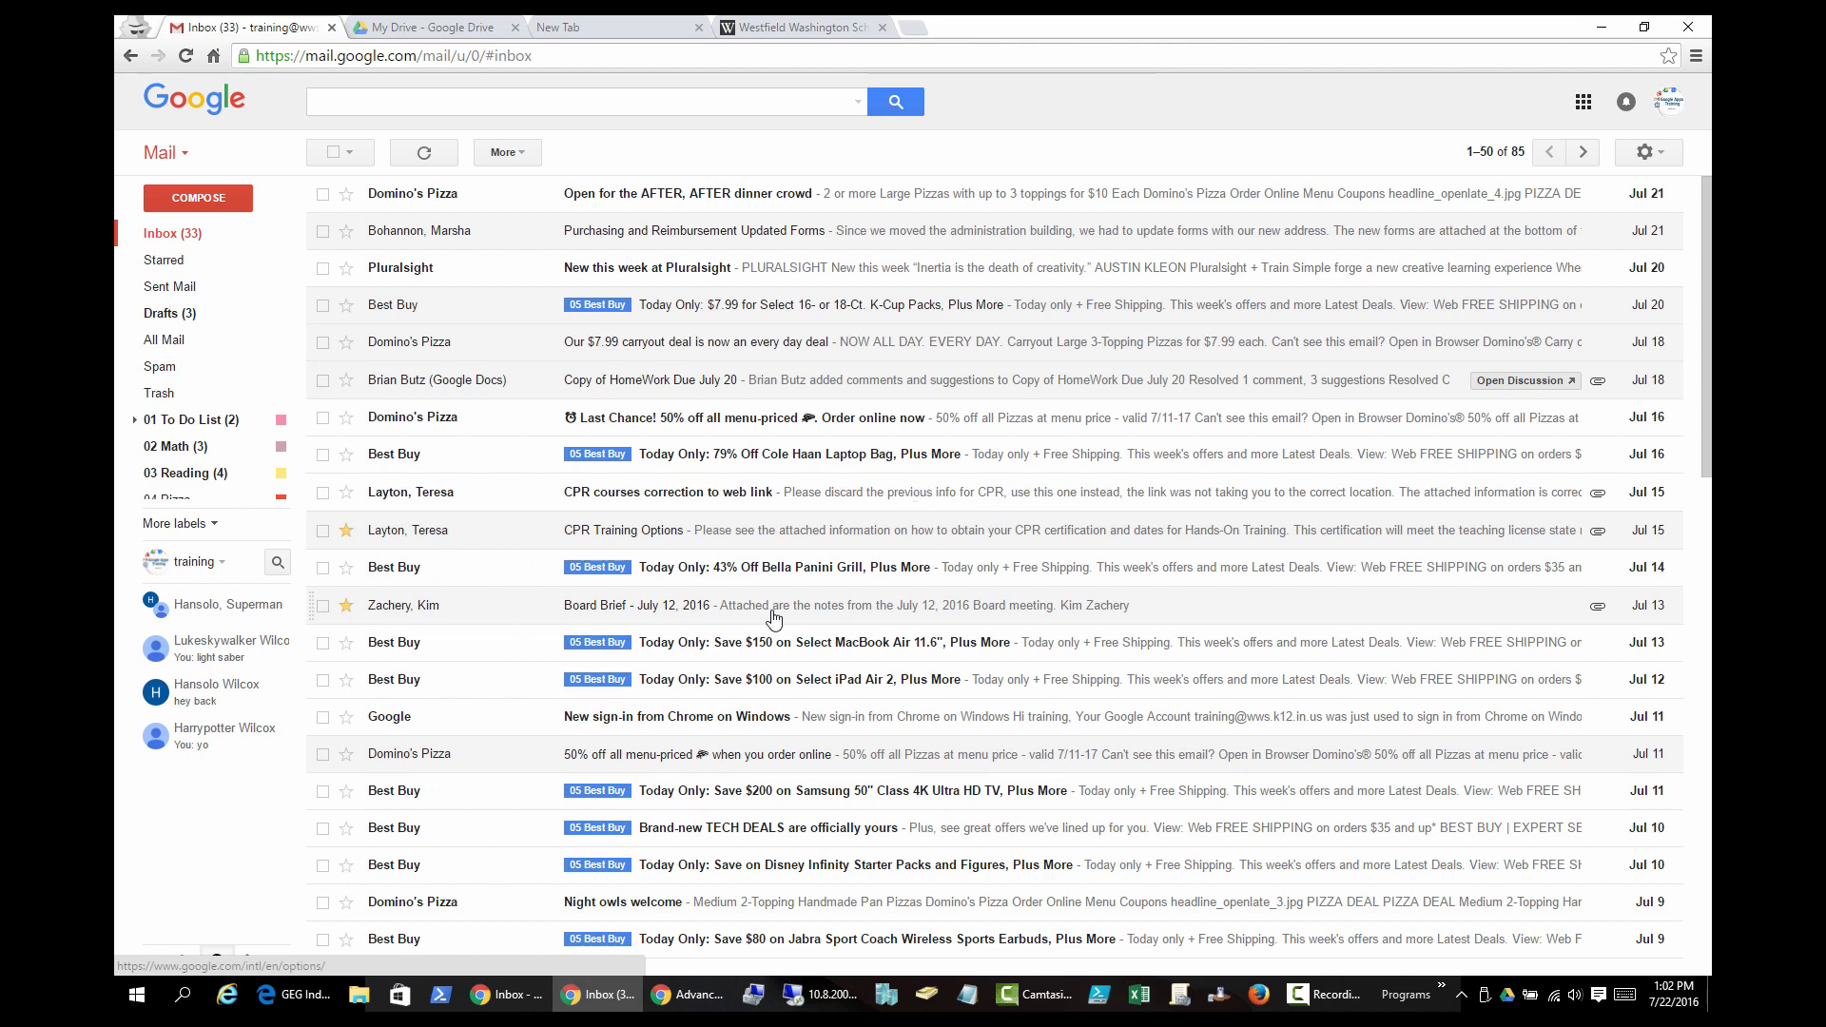
Preview the PDF attached to the "Board Brief - July 12, 2016" email, check its opening options, and return to the inbox
{"action": "left_click", "coordinate": [722, 614]}
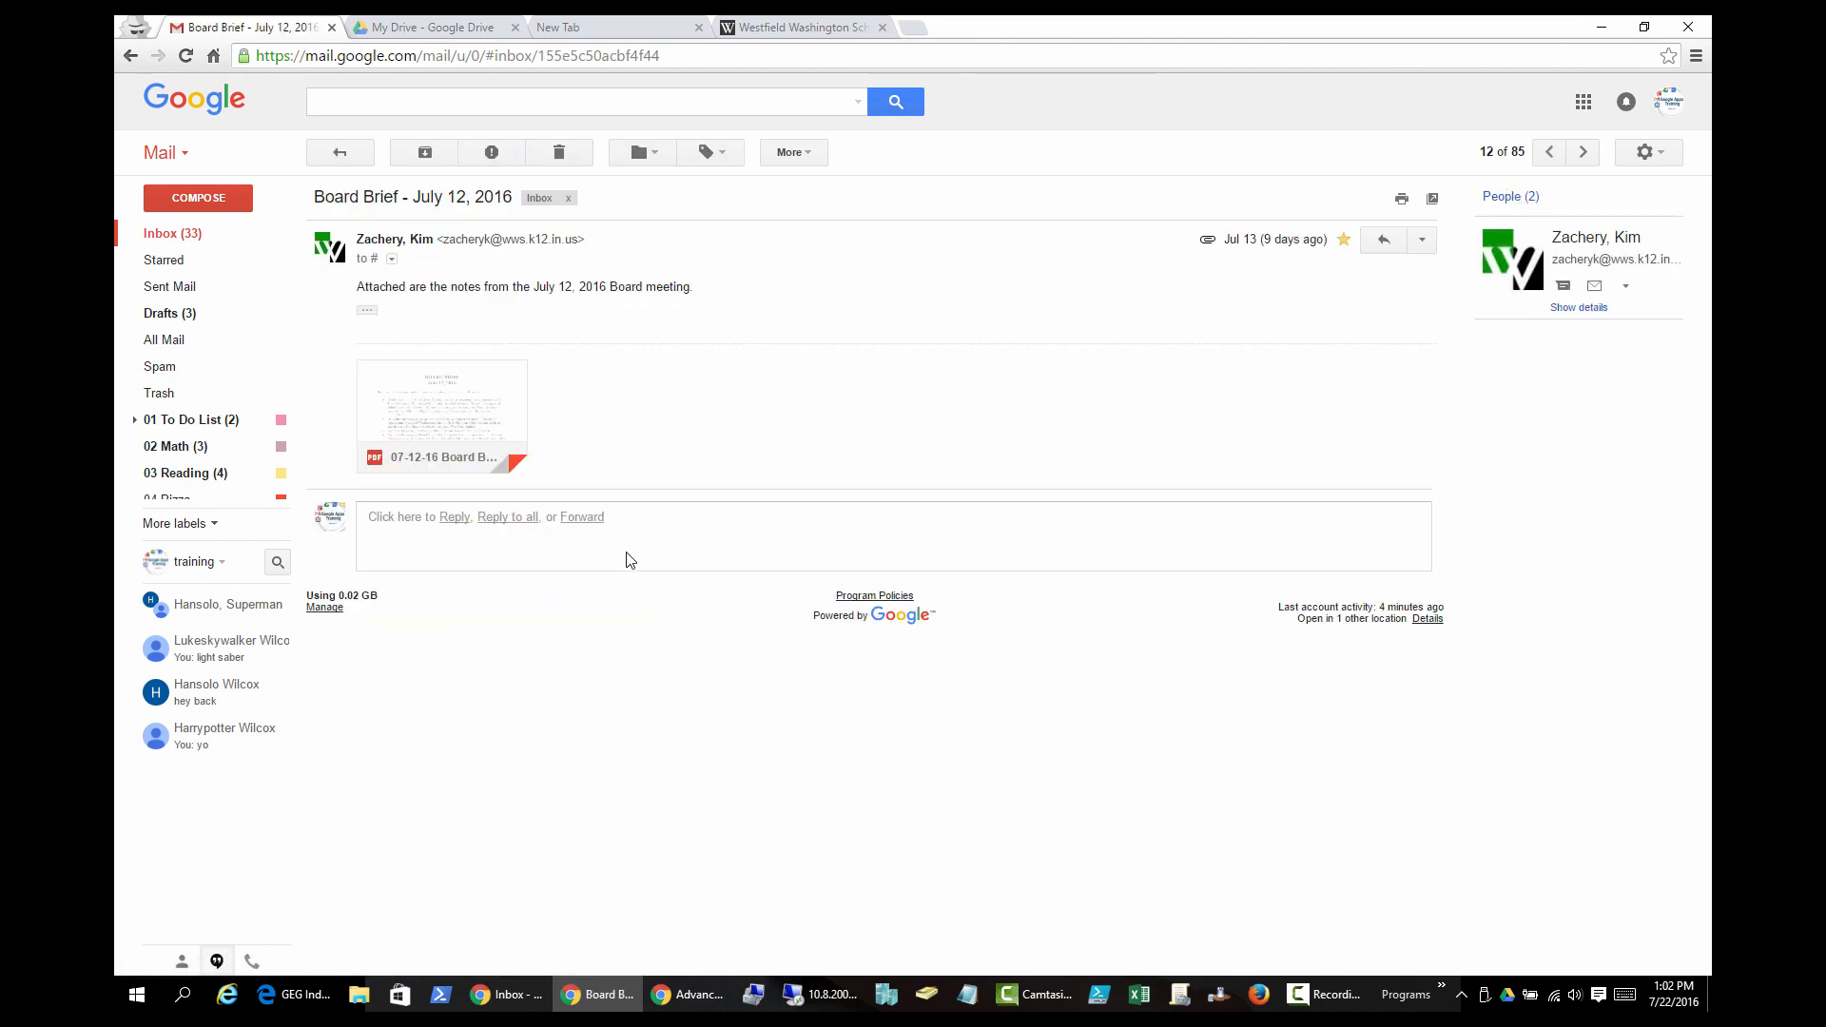
{"action": "mouse_move", "coordinate": [479, 434]}
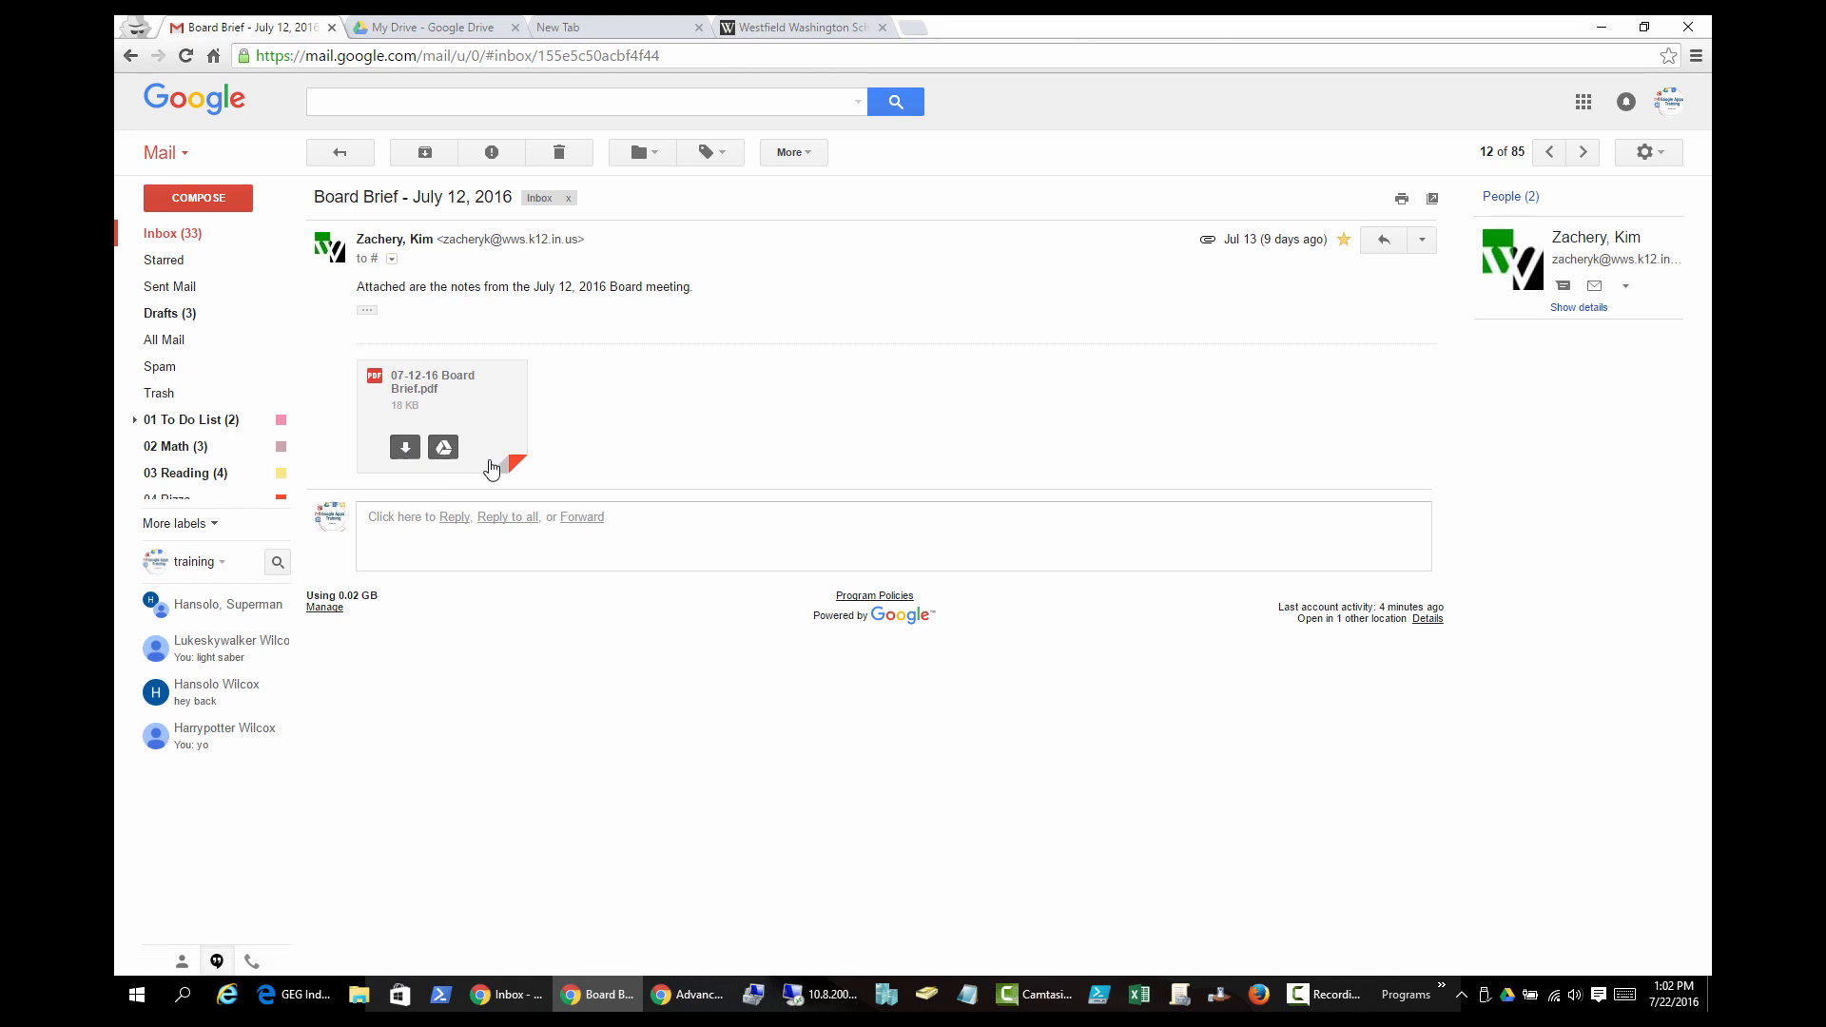
{"action": "left_click", "coordinate": [451, 390]}
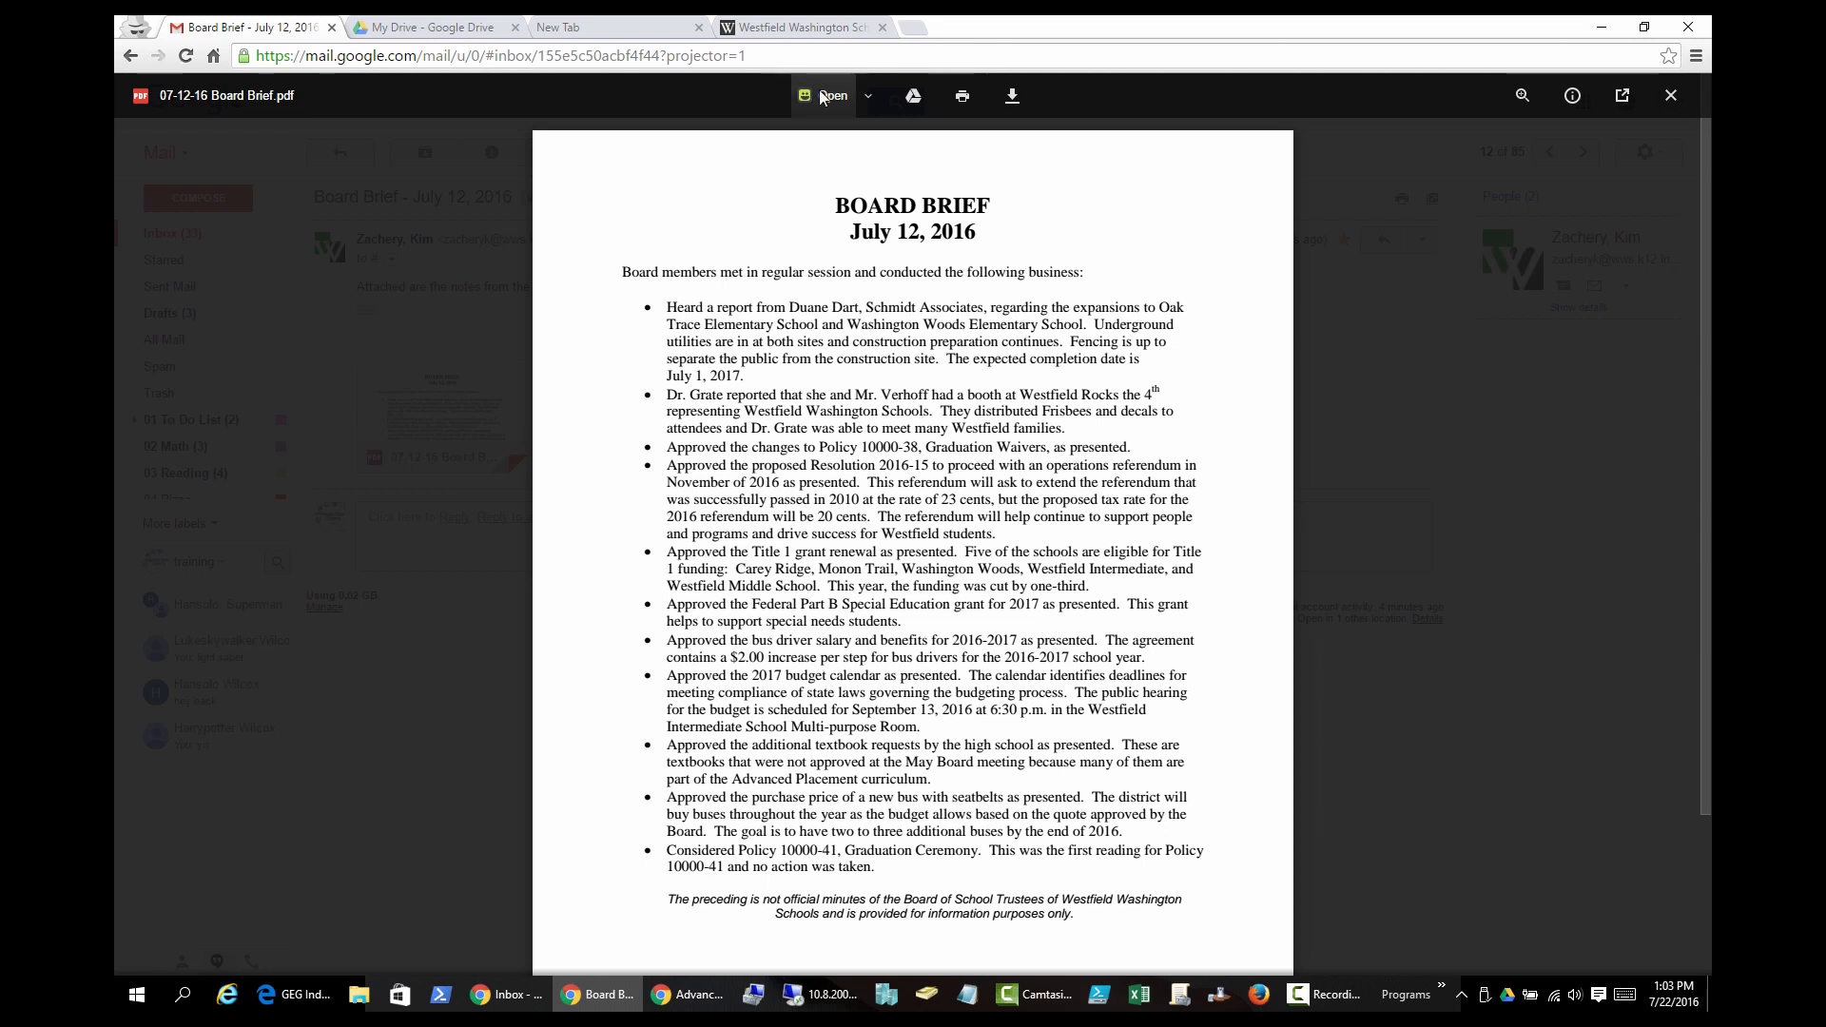
{"action": "left_click", "coordinate": [872, 96]}
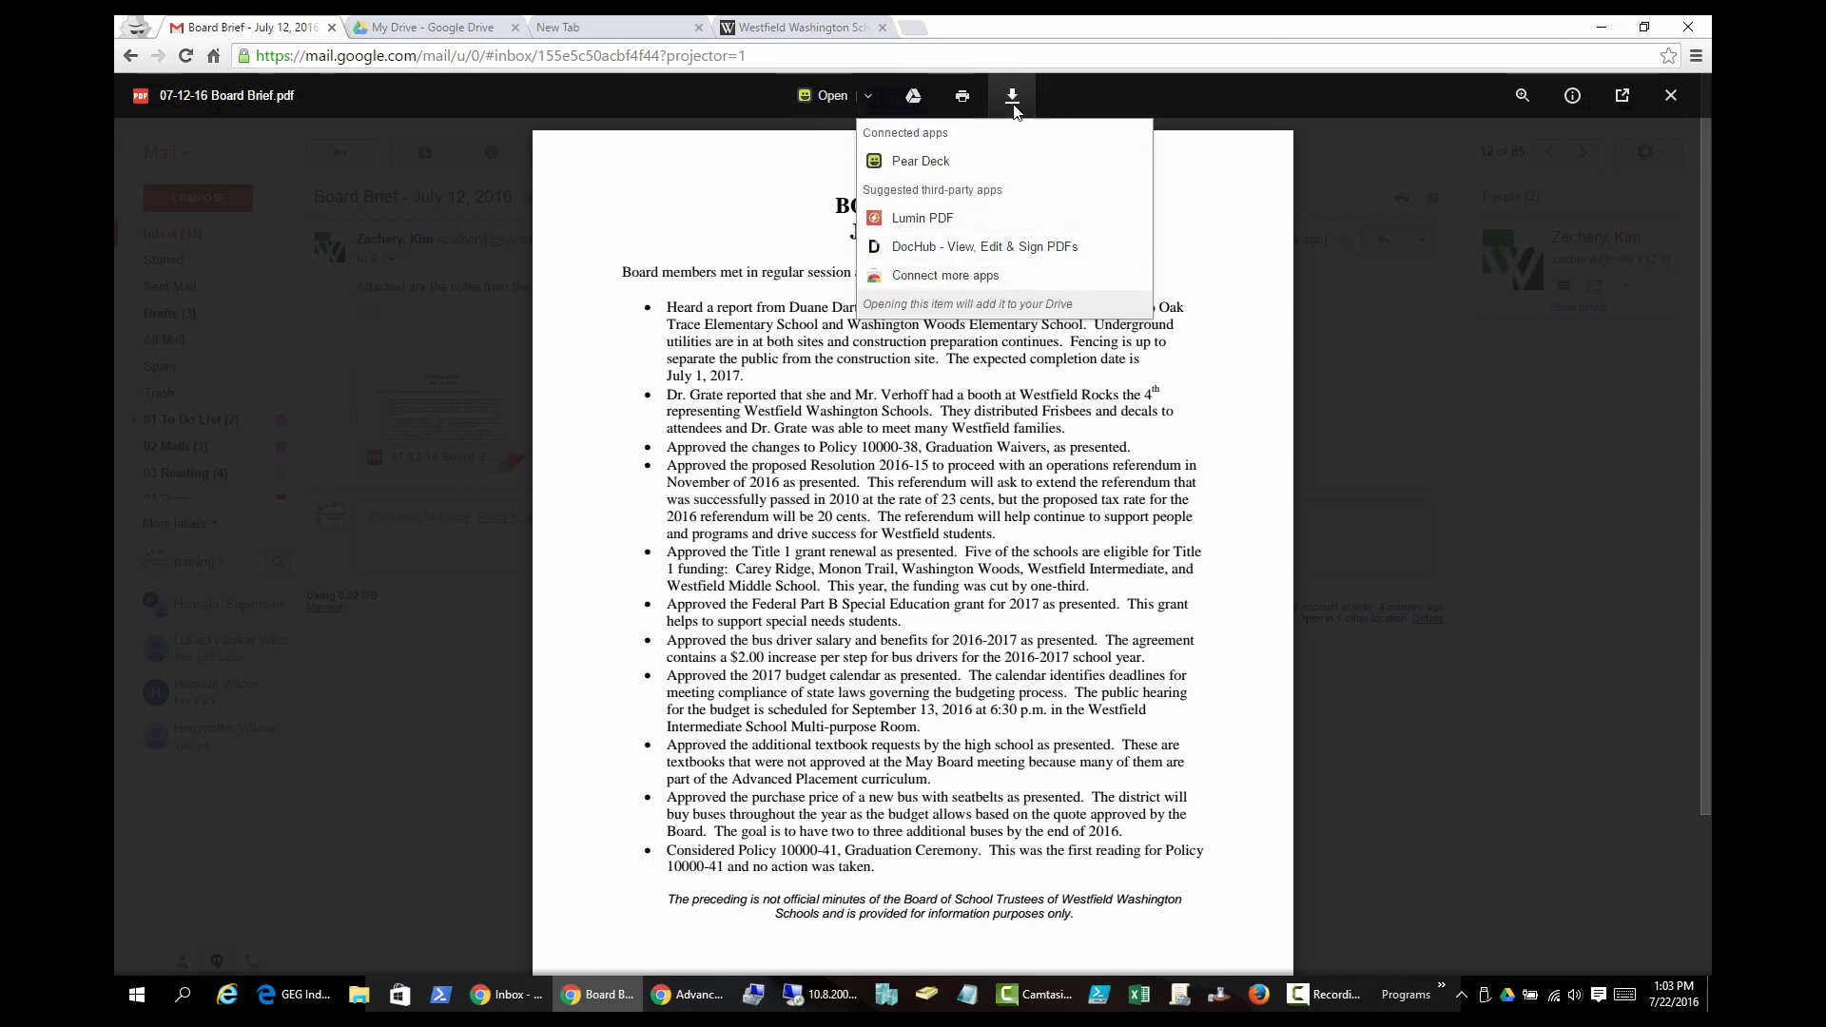
{"action": "left_click", "coordinate": [1671, 99]}
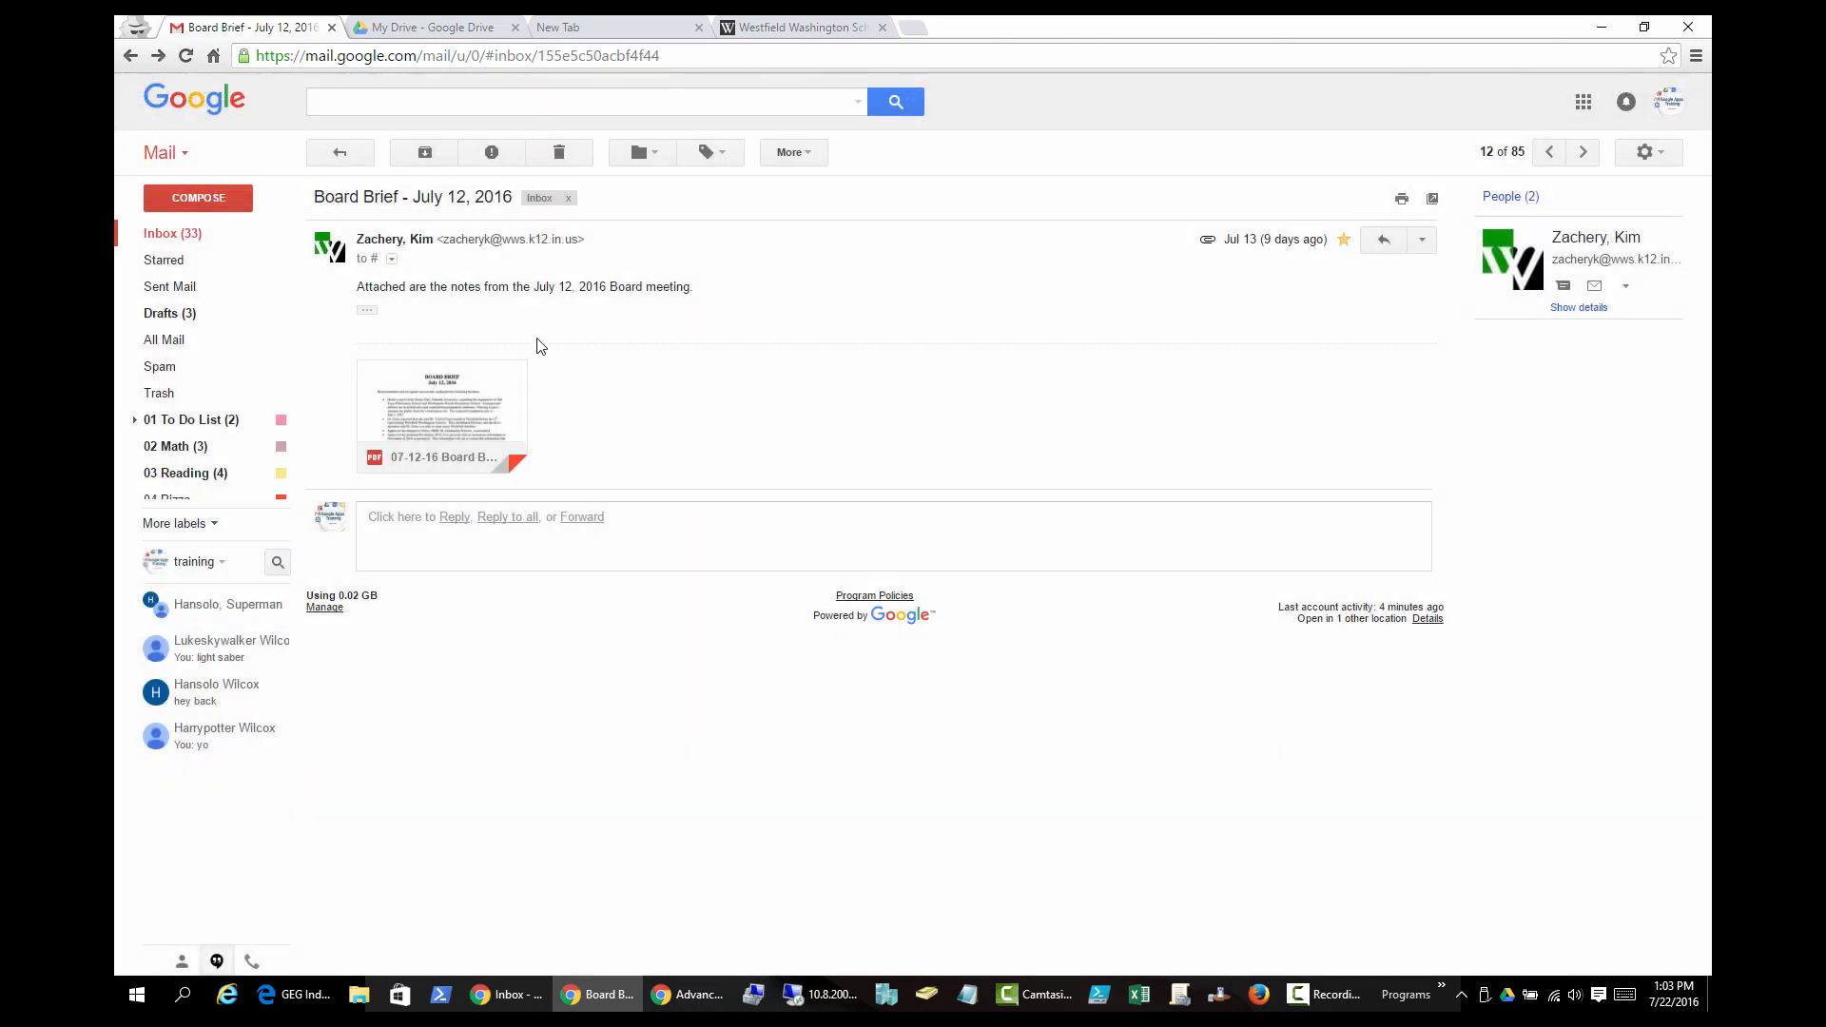
{"action": "left_click", "coordinate": [358, 162]}
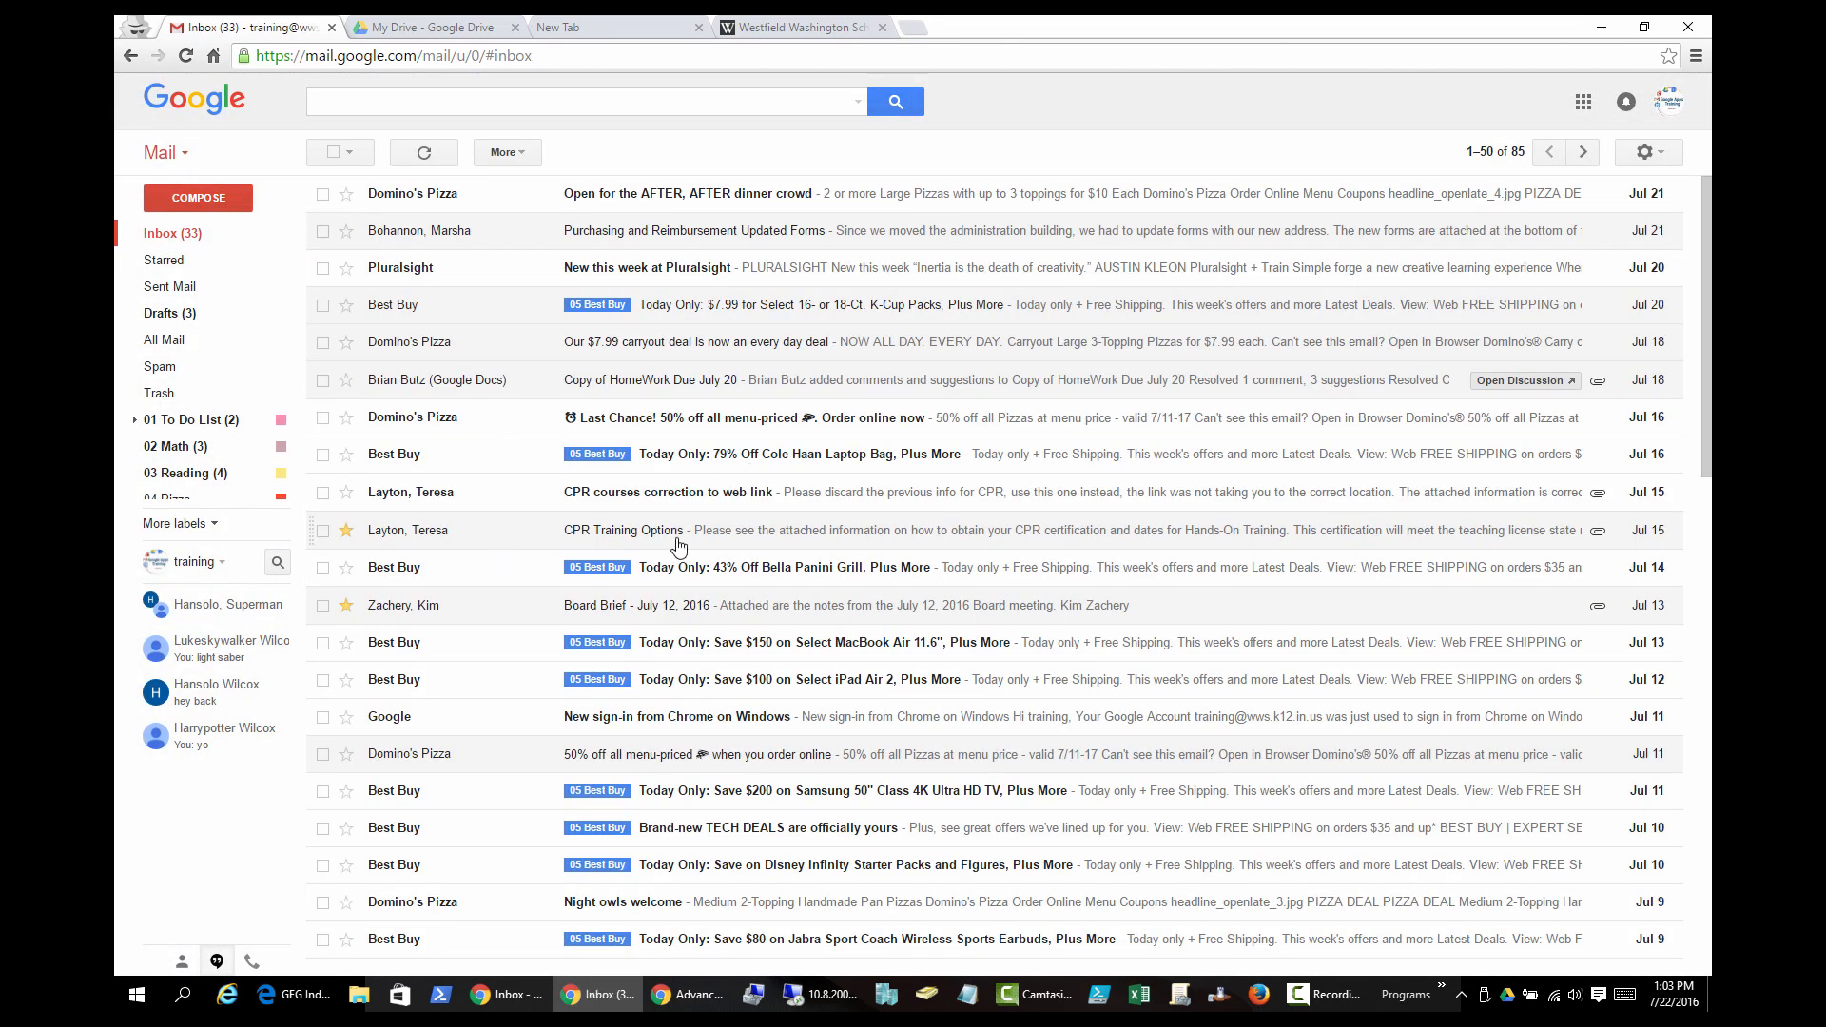
Preview the Word attachment of the "CPR Training Options" email, check its opening options, and return to the inbox
{"action": "left_click", "coordinate": [437, 535]}
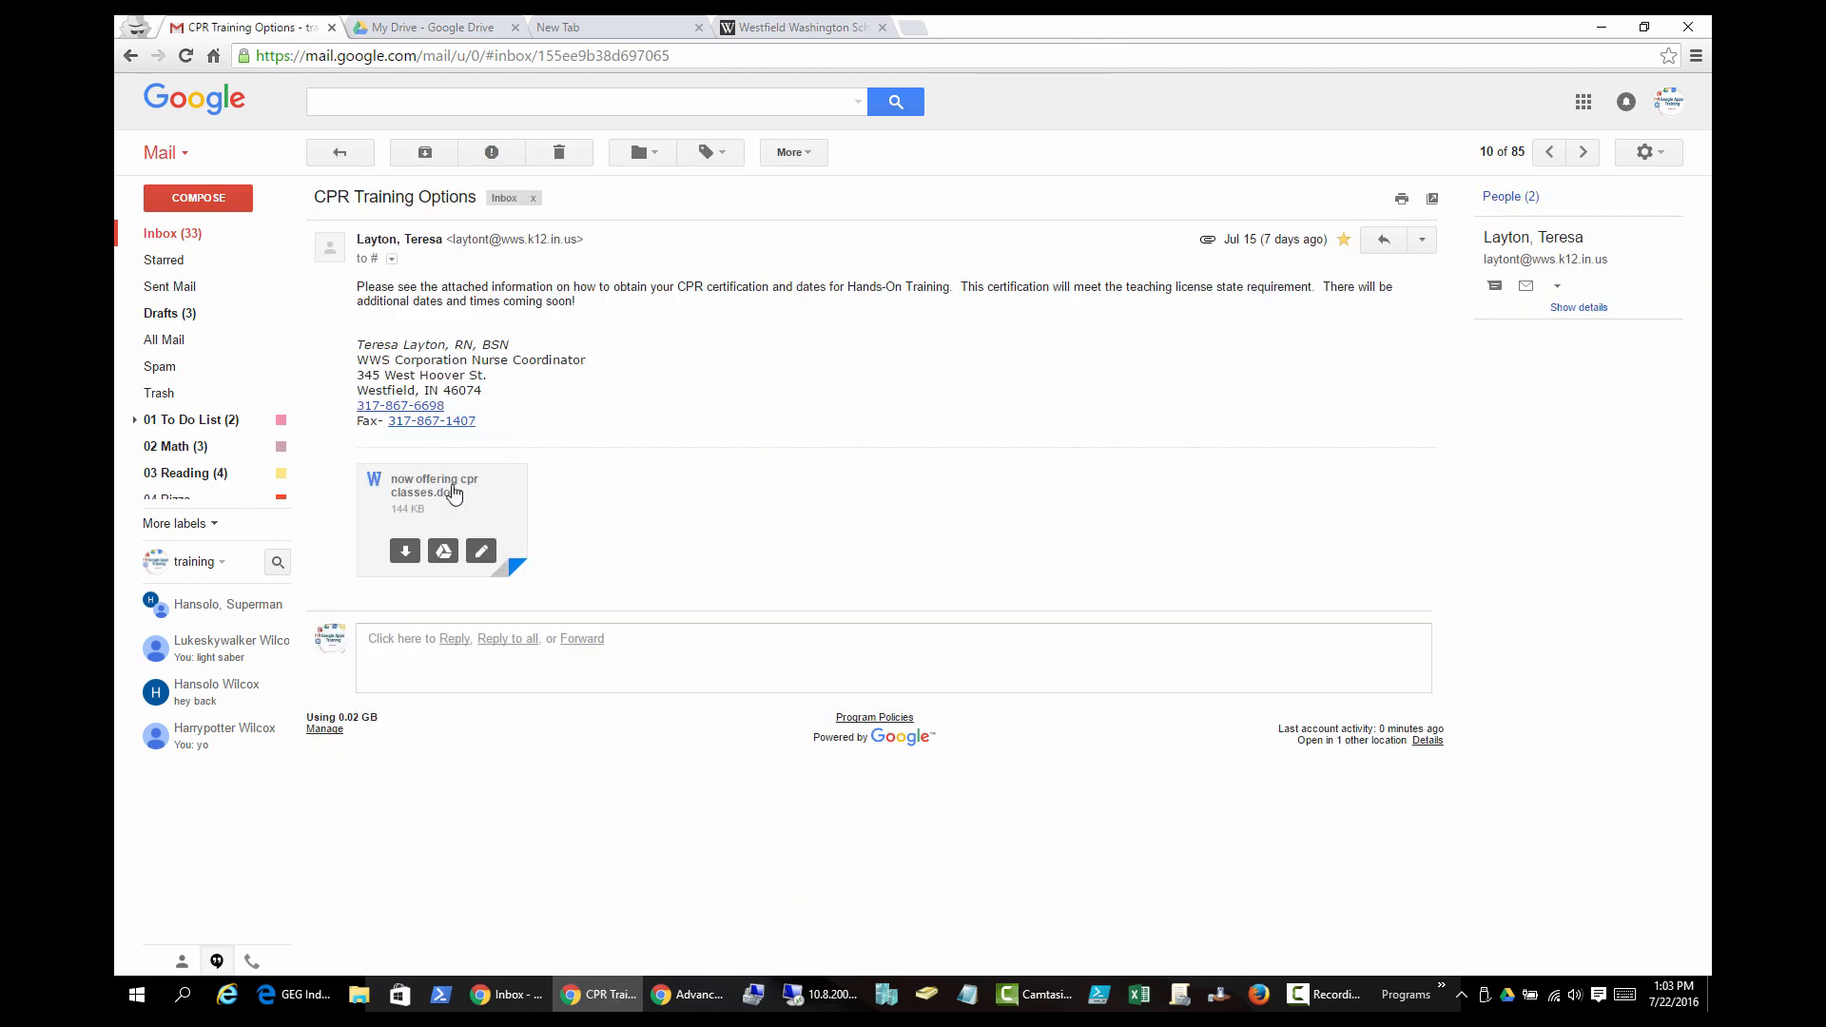
{"action": "left_click", "coordinate": [439, 491]}
{"action": "scroll", "coordinate": [1029, 420], "scroll_direction": "down", "scroll_amount": 15}
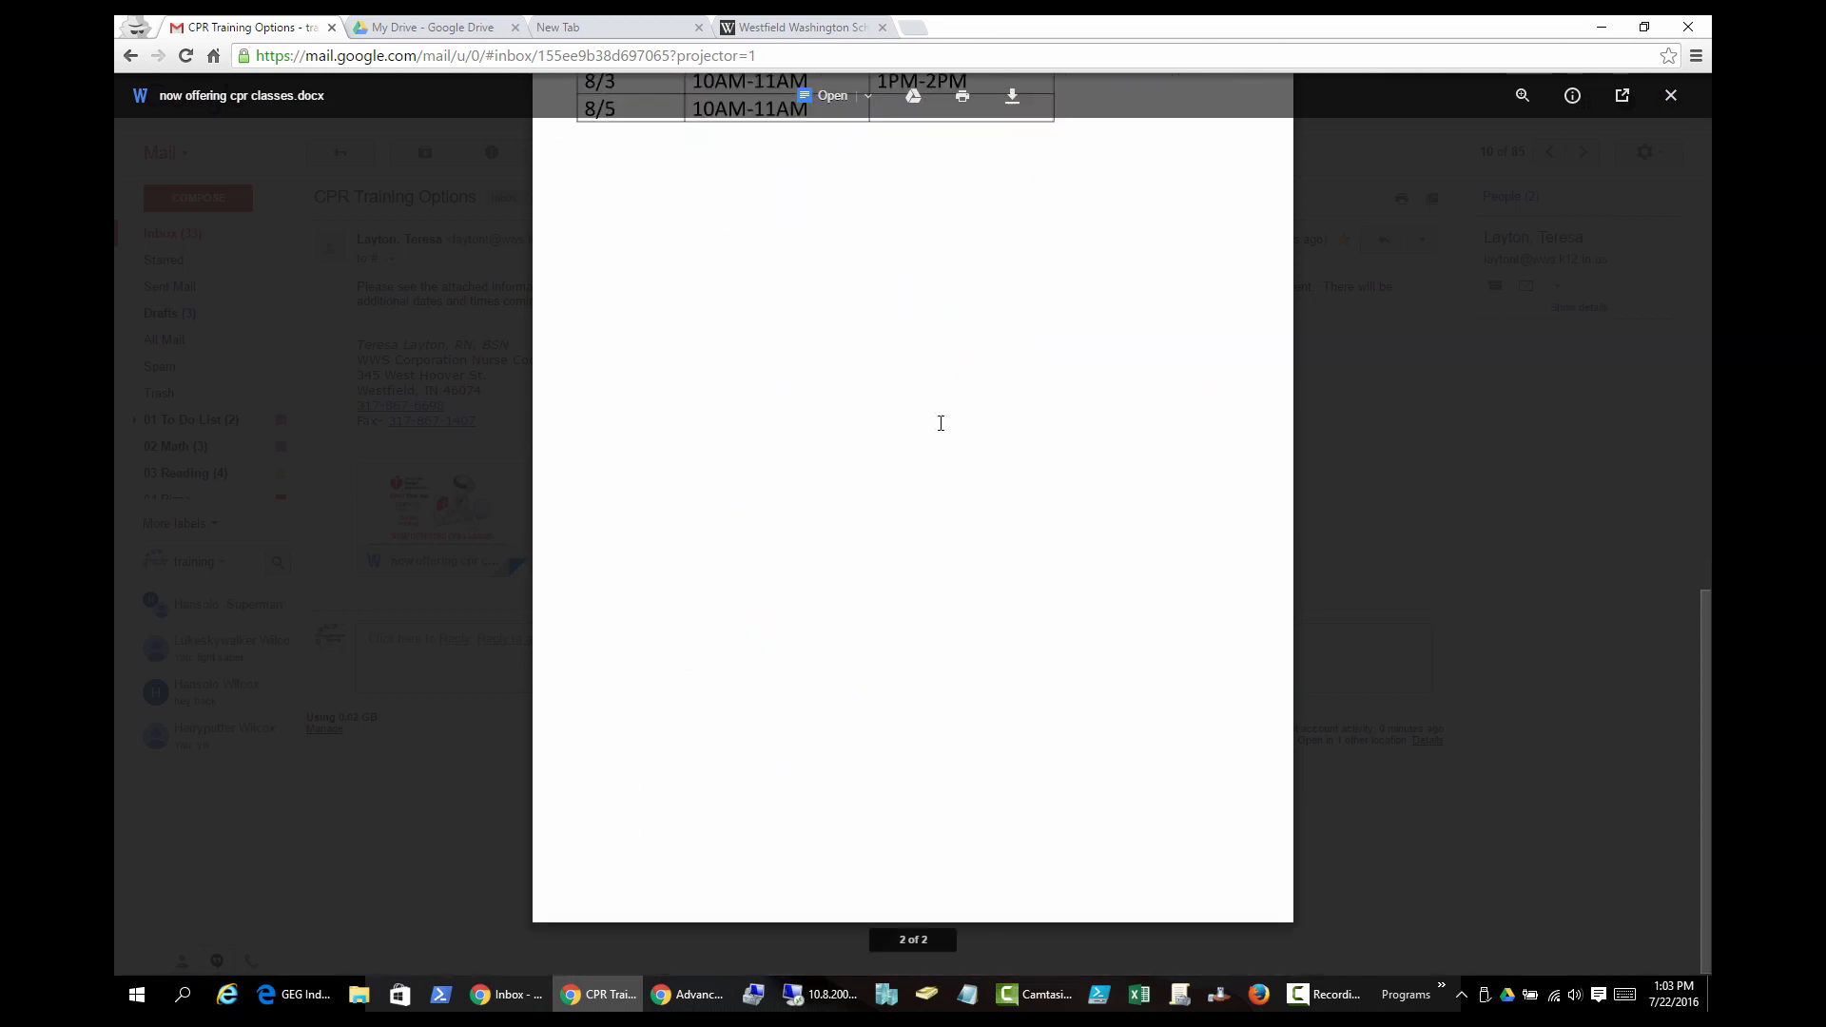
{"action": "scroll", "coordinate": [934, 432], "scroll_direction": "up", "scroll_amount": 15}
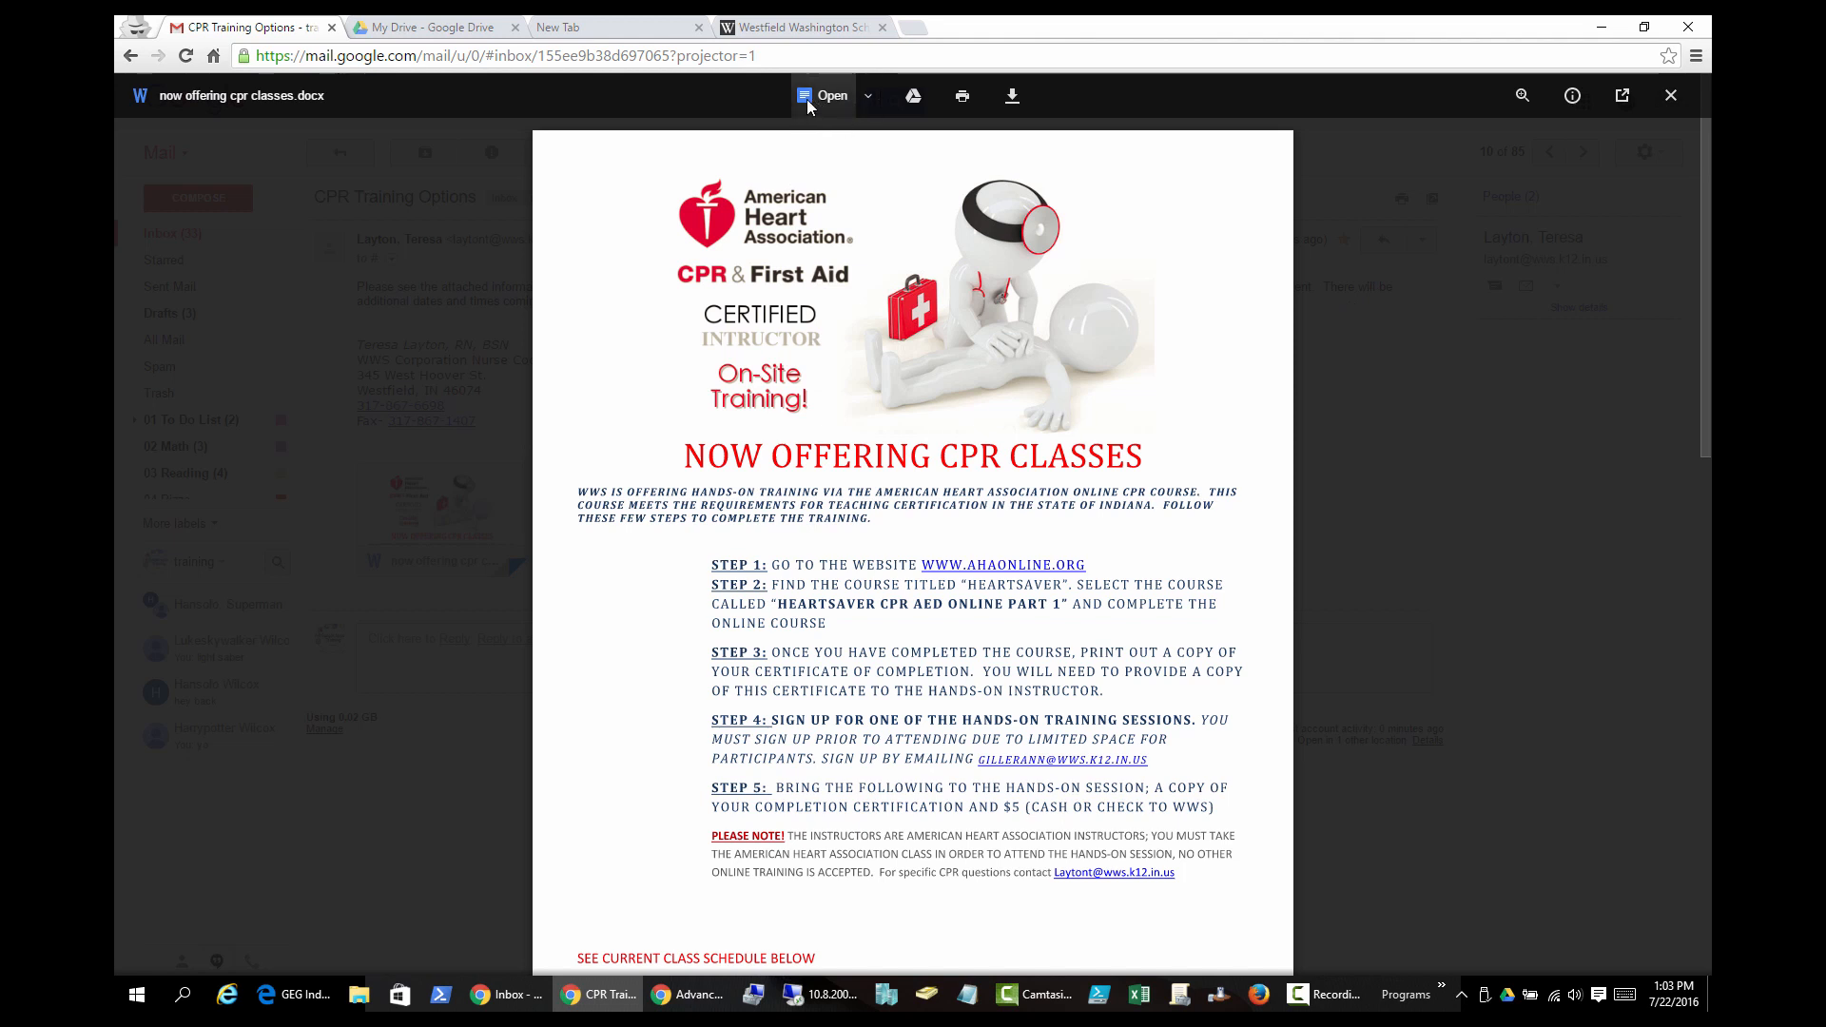
{"action": "left_click", "coordinate": [865, 98]}
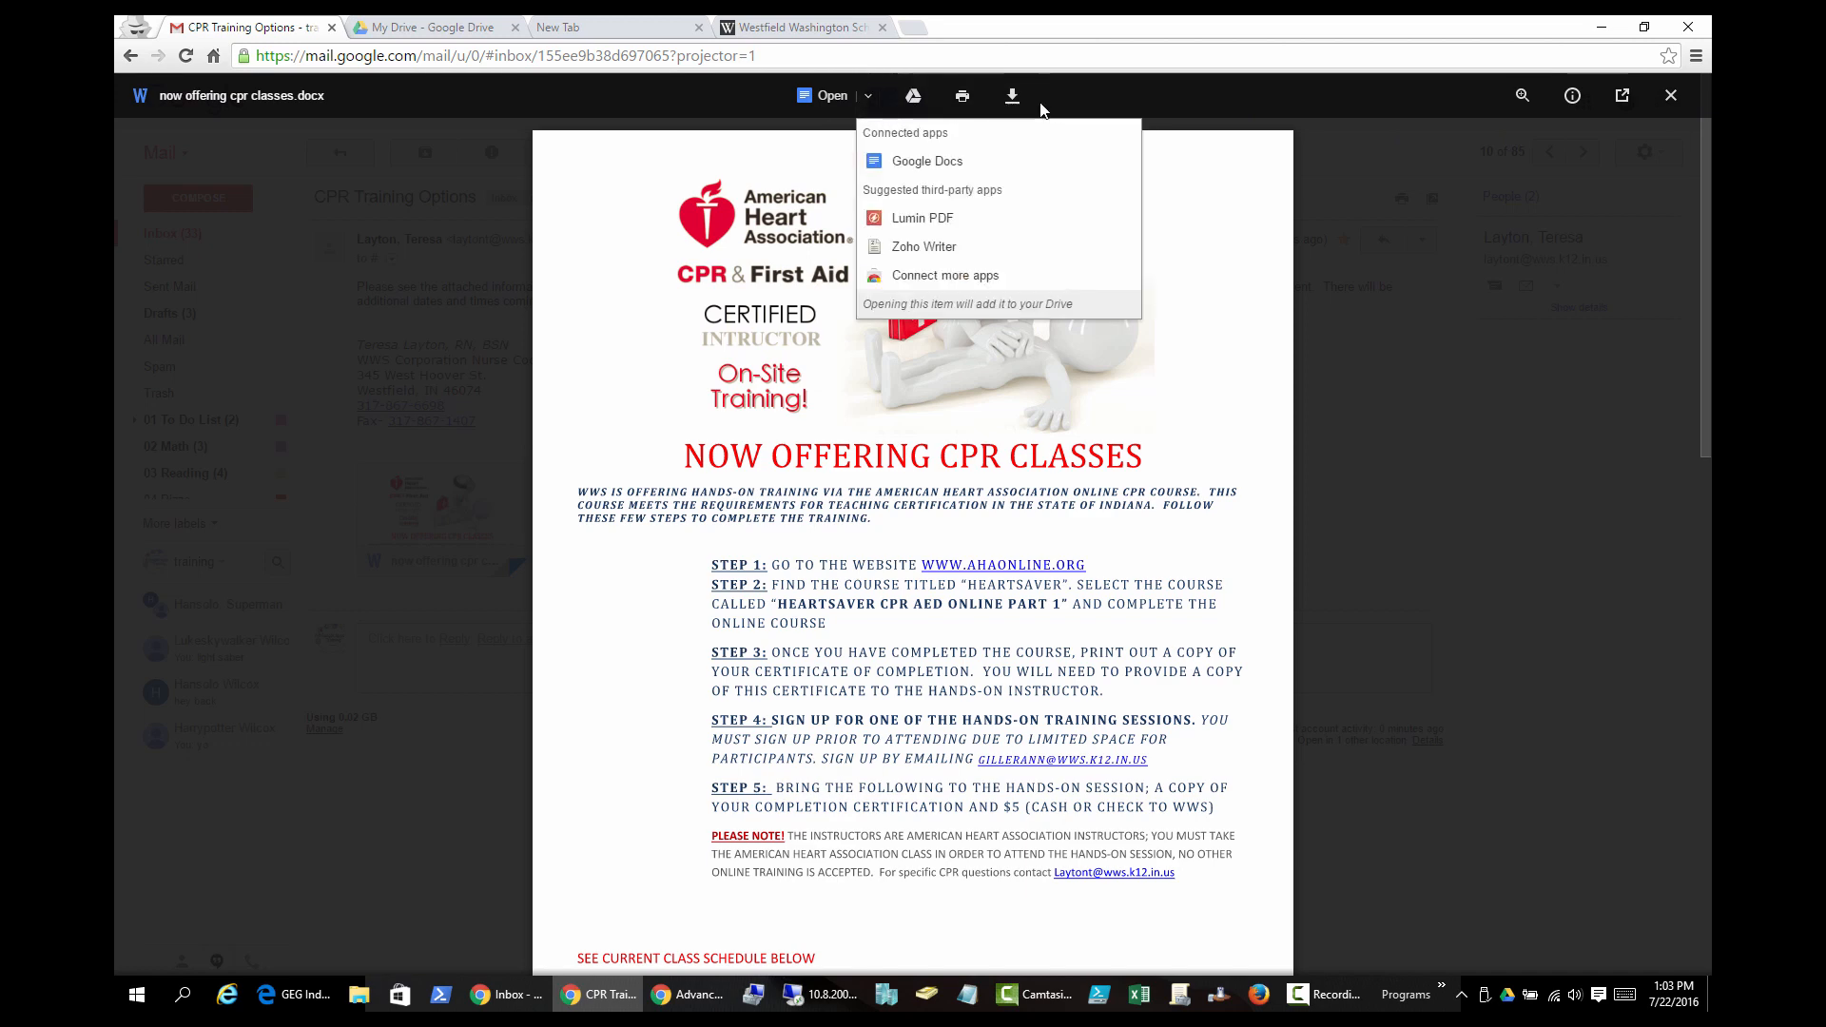
{"action": "left_click", "coordinate": [1671, 96]}
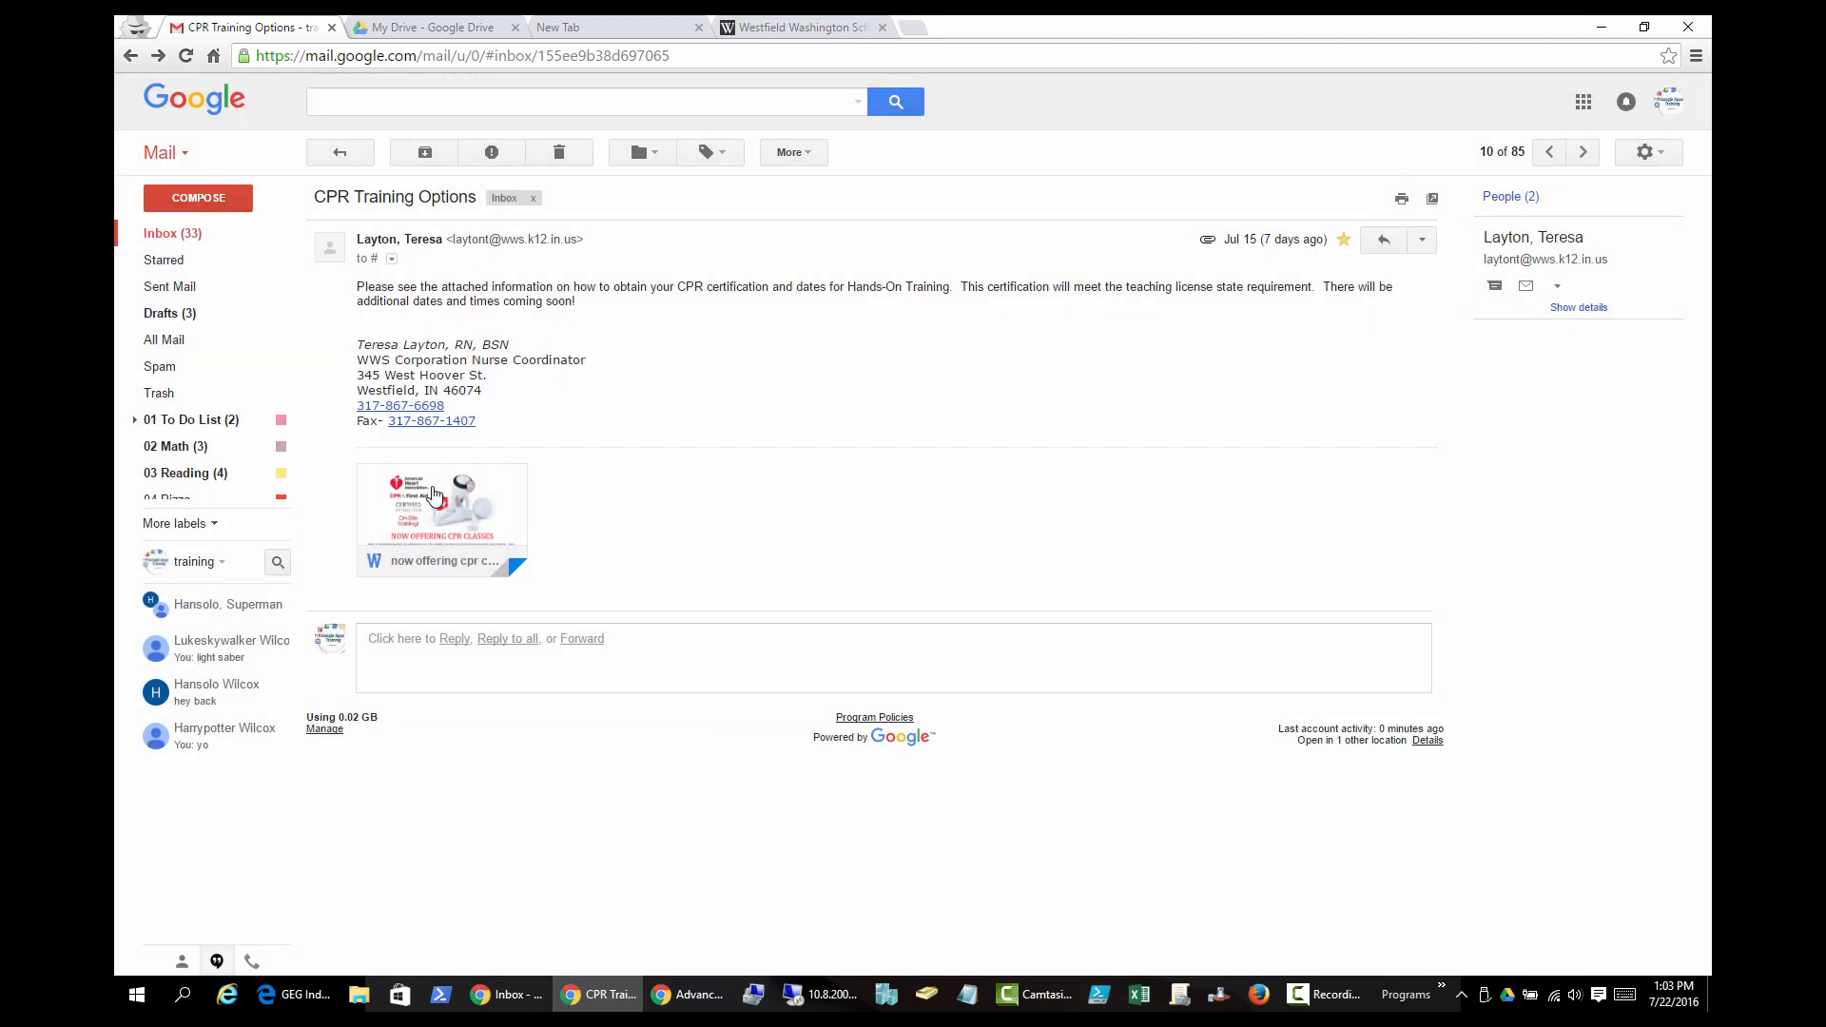
{"action": "mouse_move", "coordinate": [447, 552]}
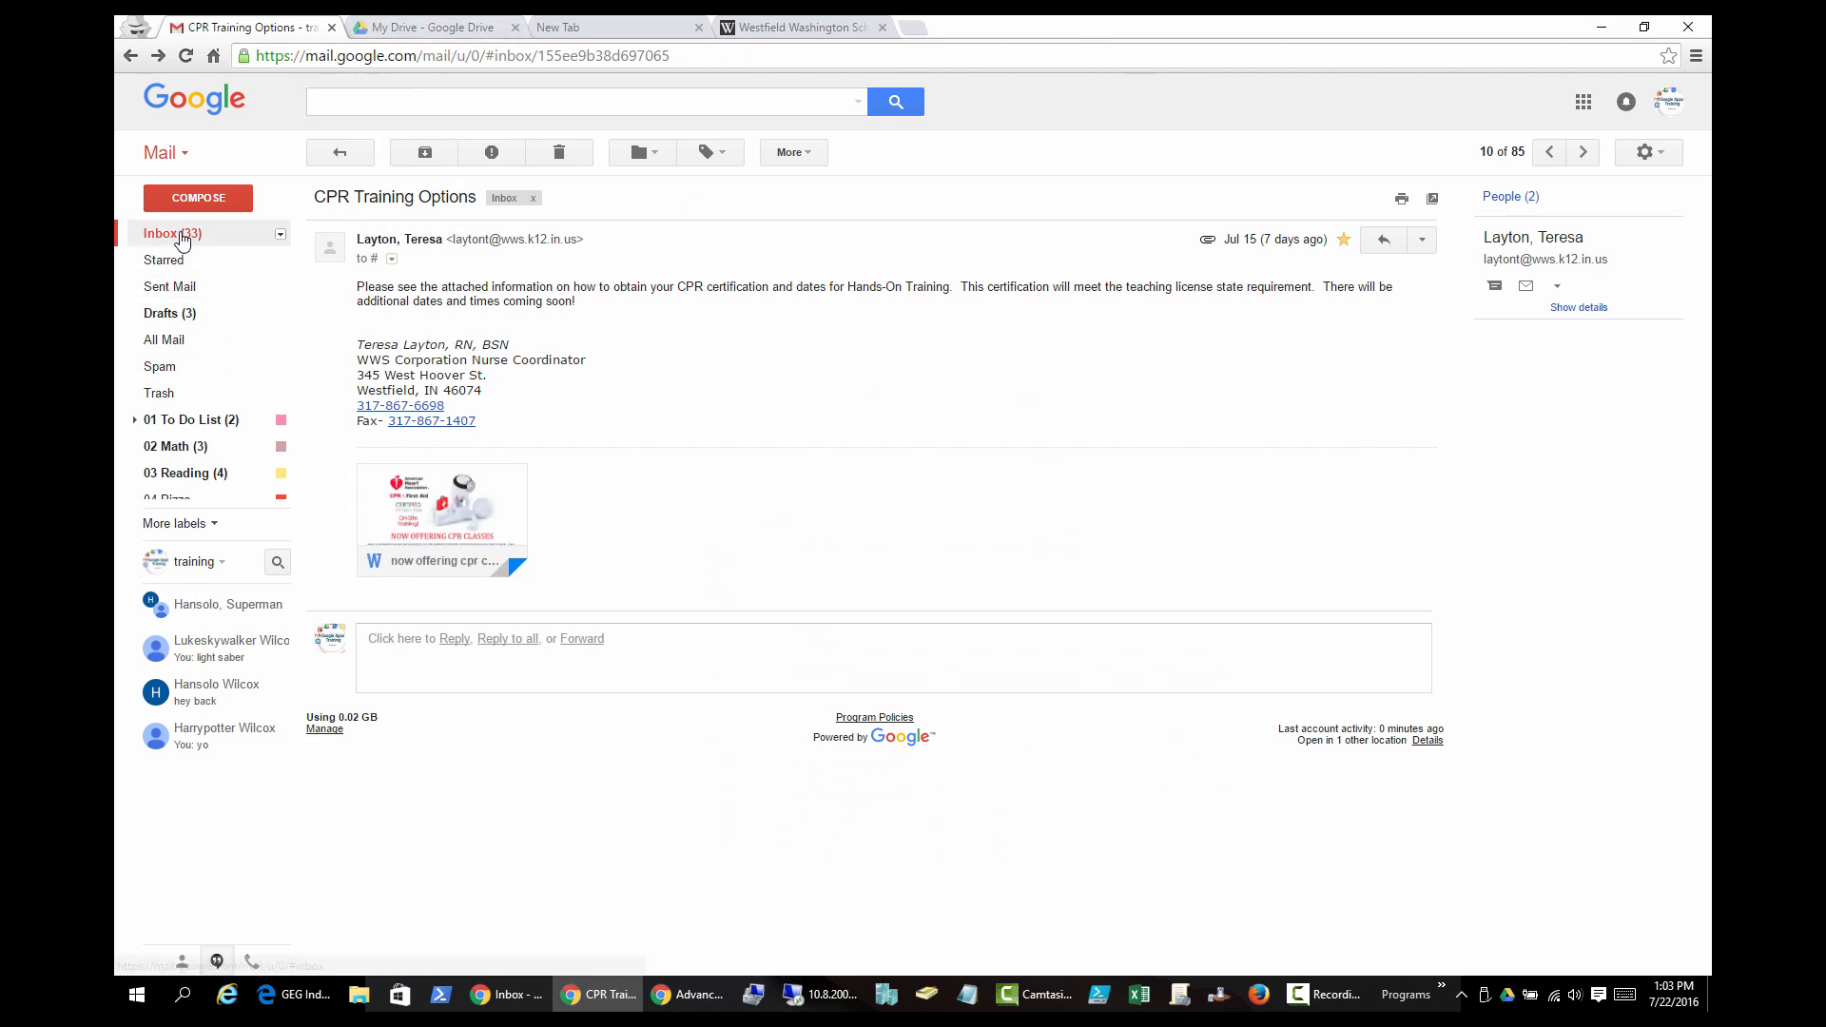
{"action": "left_click", "coordinate": [332, 162]}
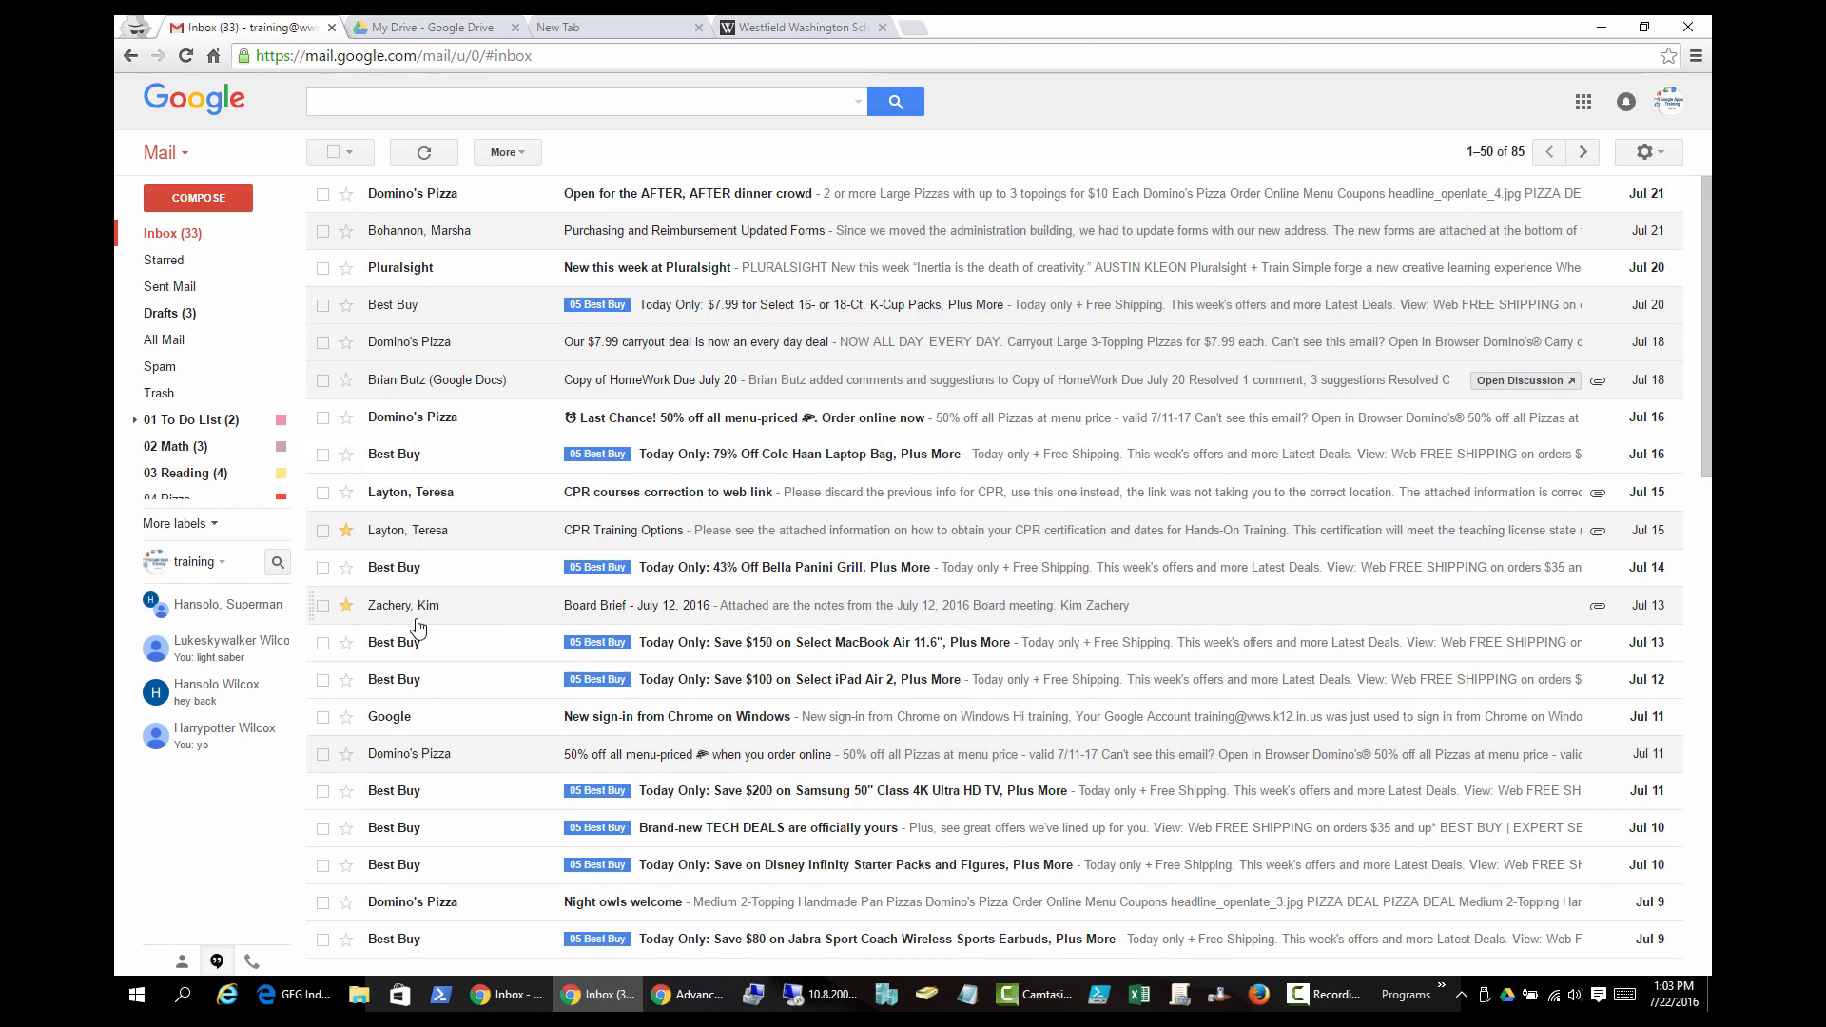
Reopen the "Board Brief - July 12, 2016" email, check My Drive's contents, and save the PDF attachment to Google Drive
{"action": "left_click", "coordinate": [416, 612]}
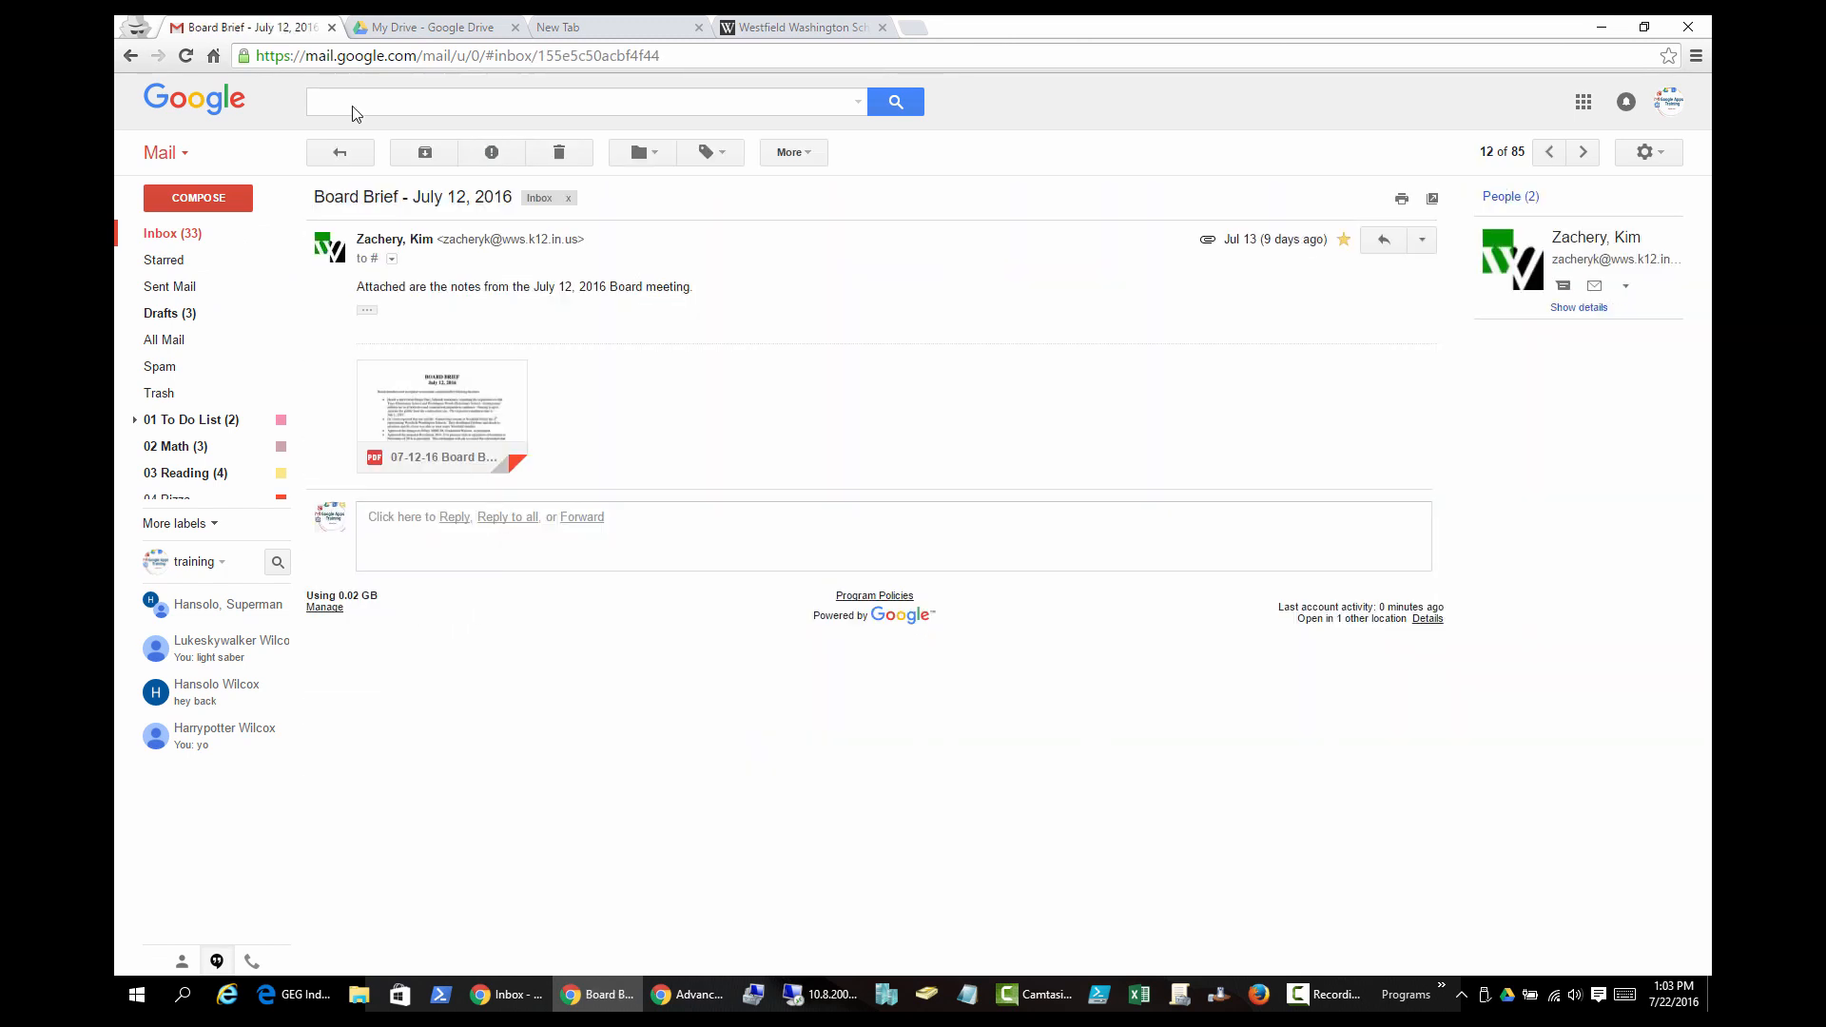
{"action": "left_click", "coordinate": [419, 29]}
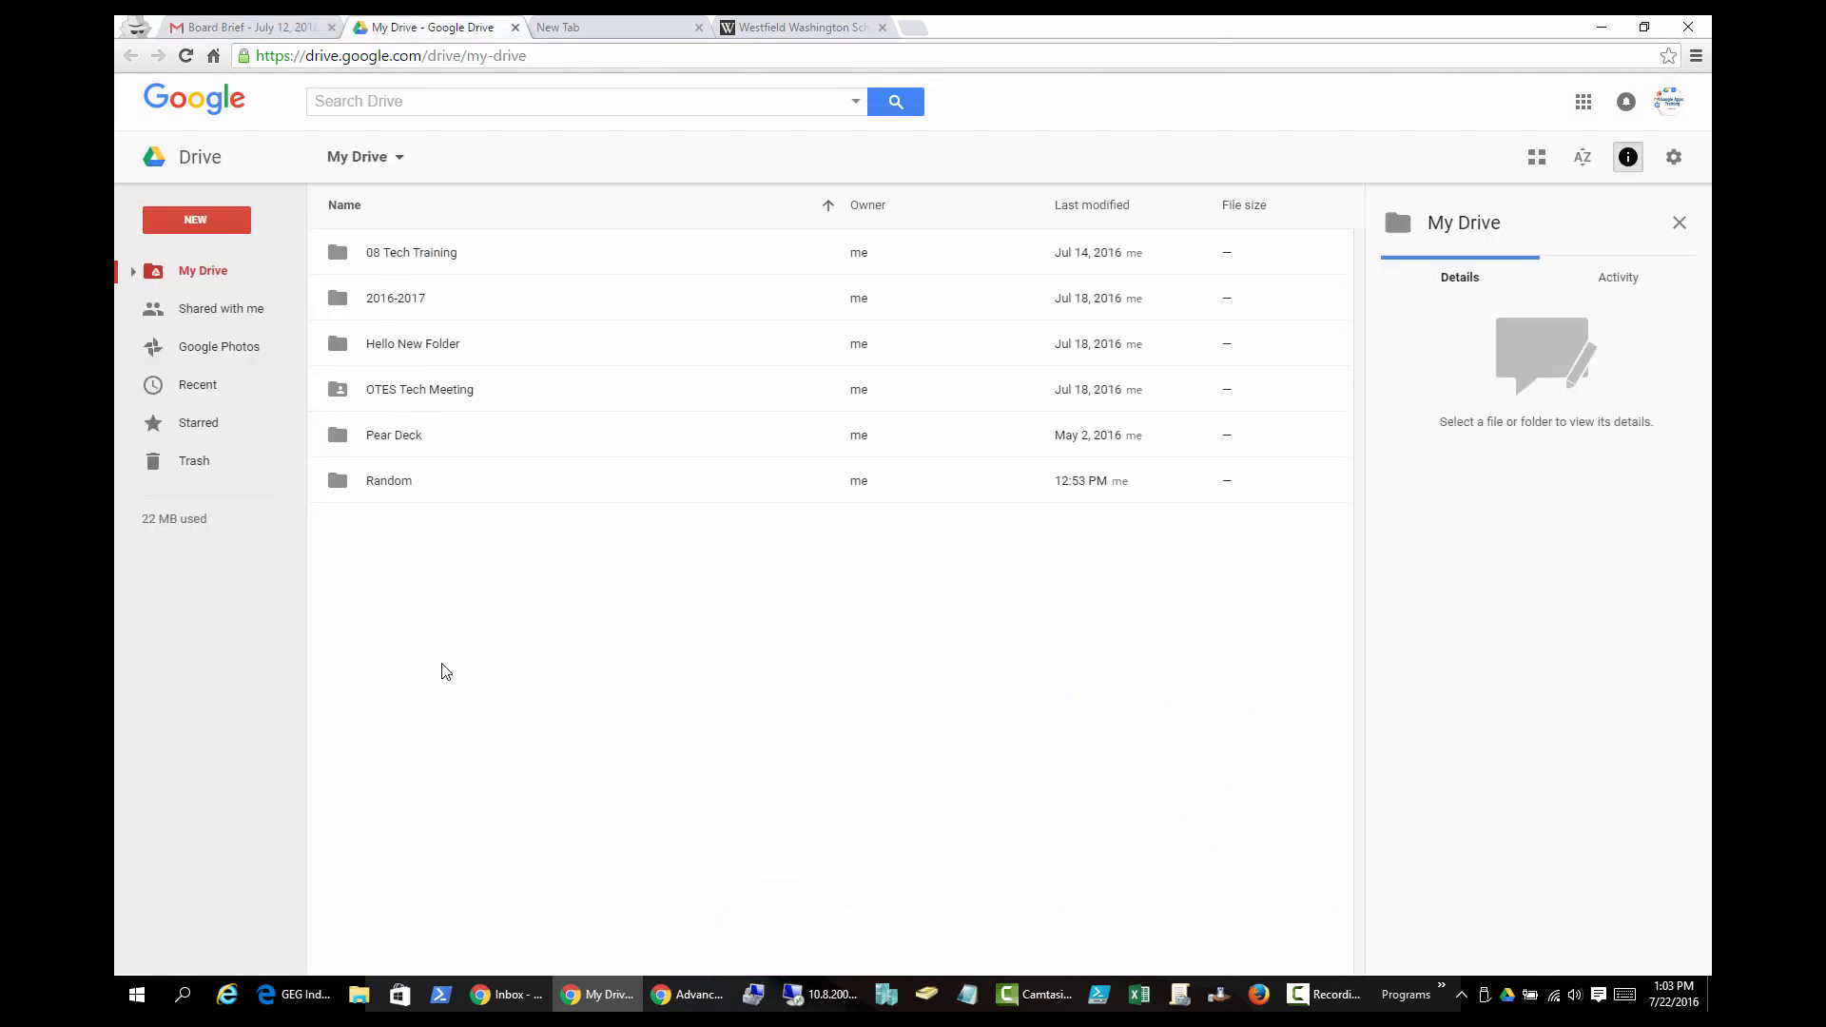
{"action": "left_click", "coordinate": [237, 26]}
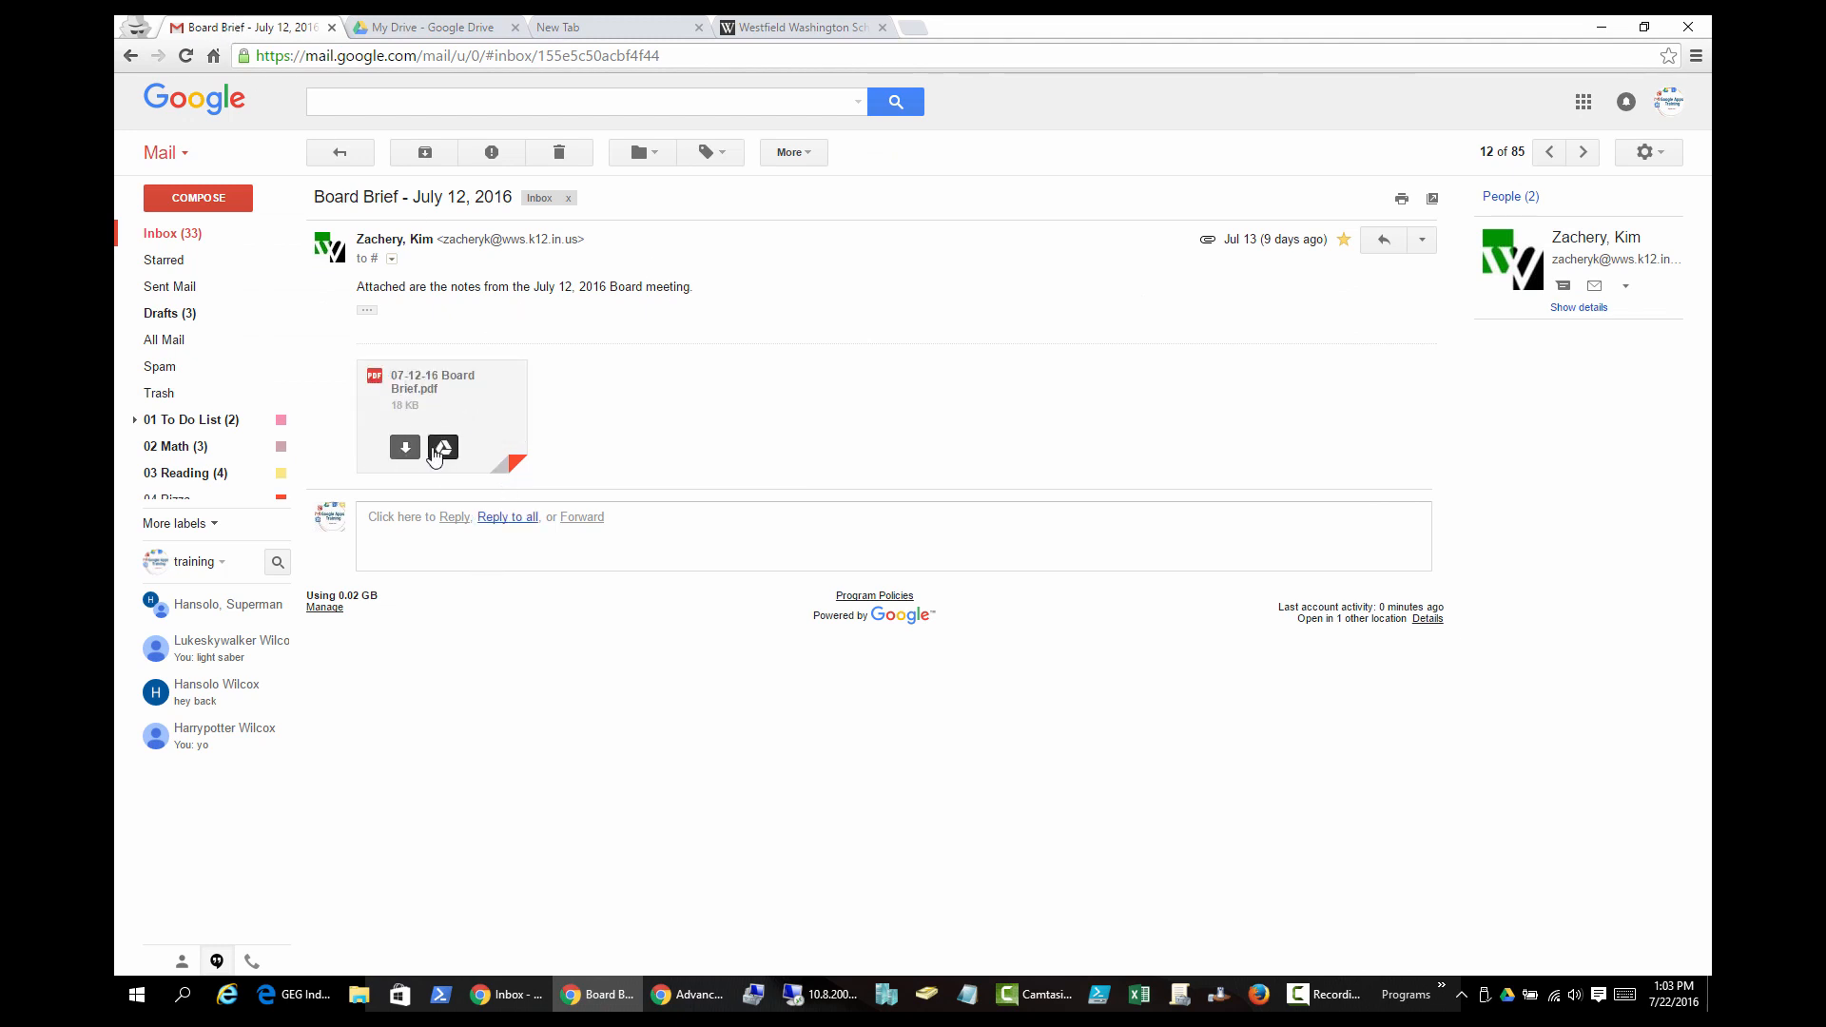
{"action": "left_click", "coordinate": [442, 451]}
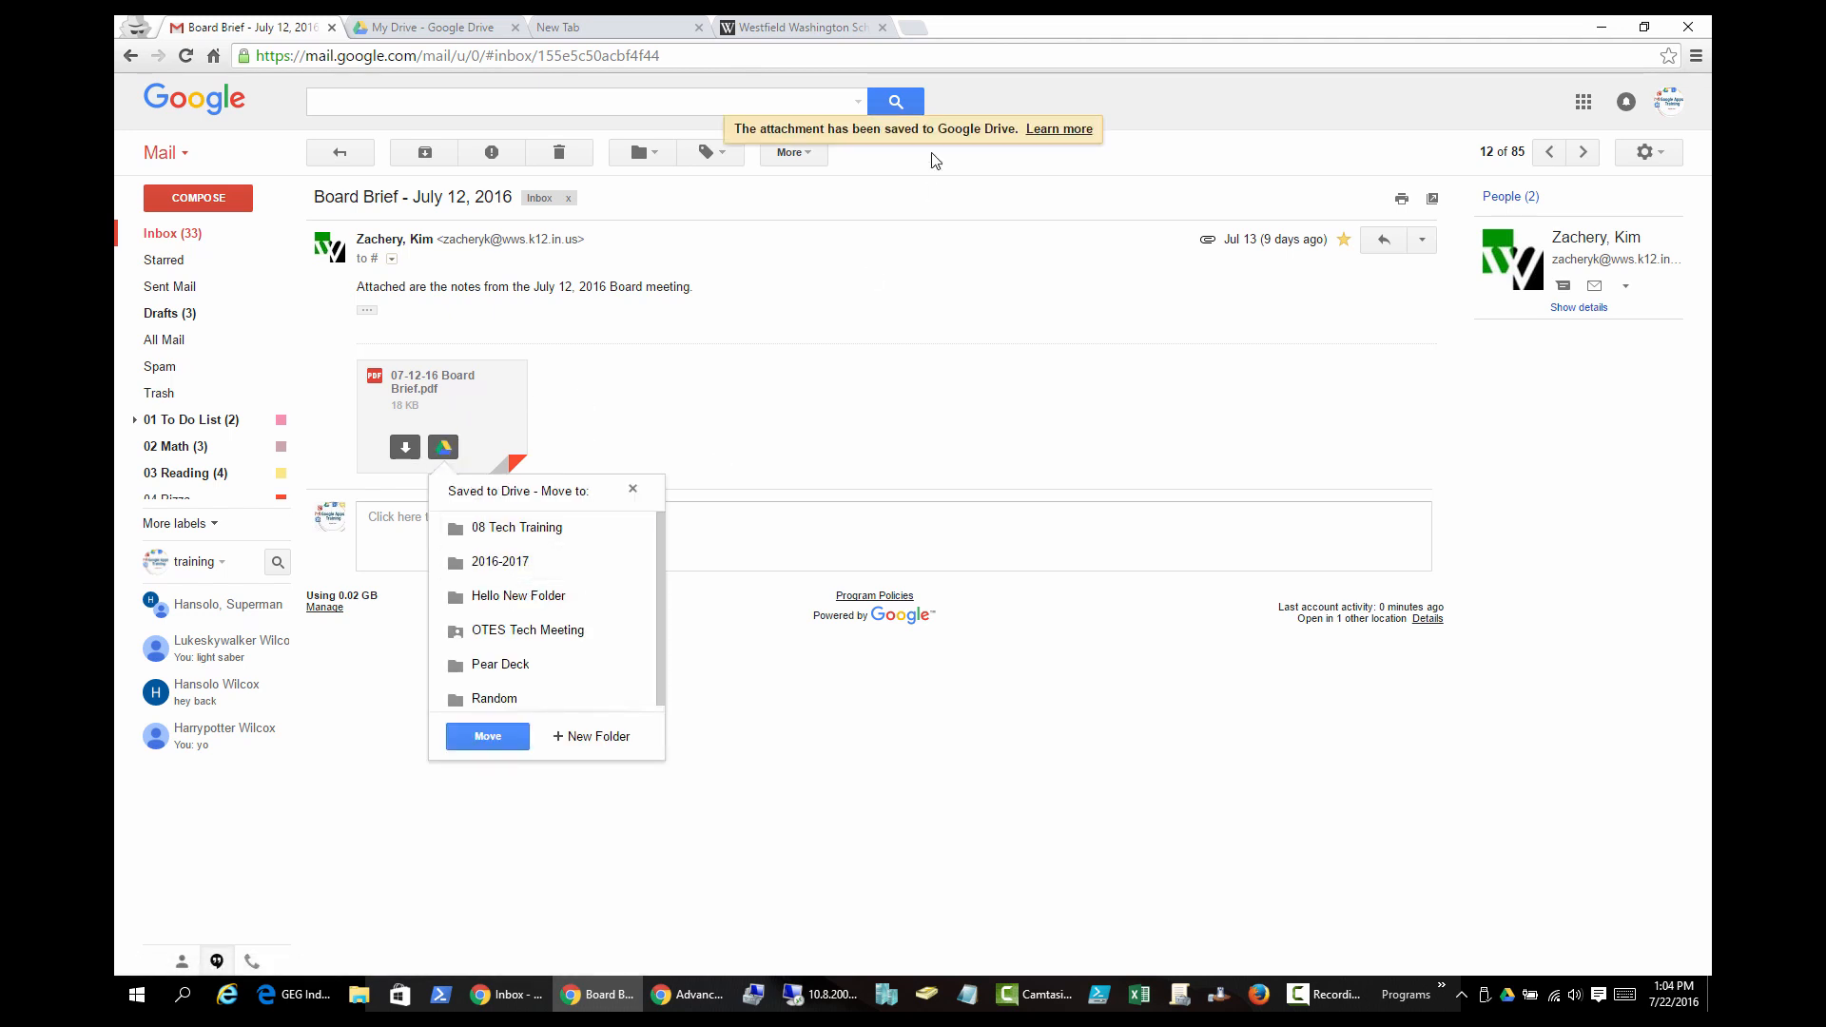
Check My Drive for the saved 07-12-16 Board Brief.pdf and expand the My Drive folder tree
{"action": "left_click_drag", "start_coordinate": [736, 129], "coordinate": [981, 141]}
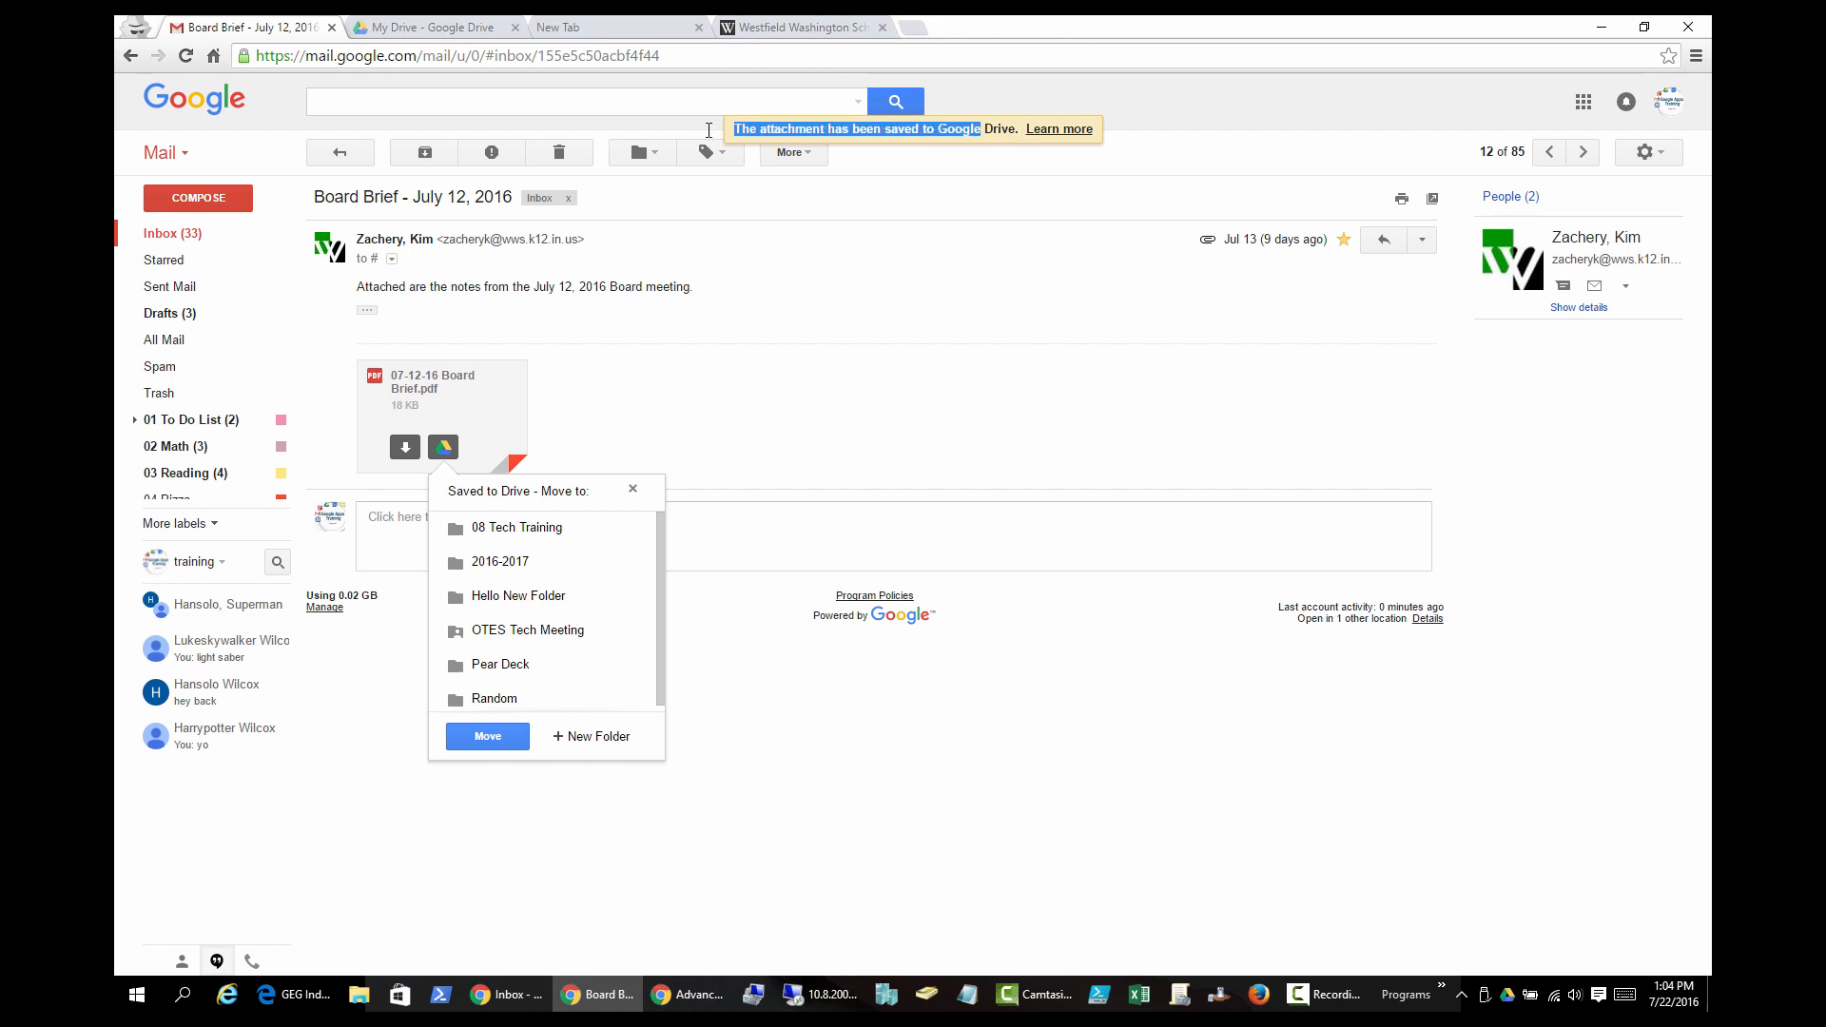
{"action": "left_click", "coordinate": [423, 27]}
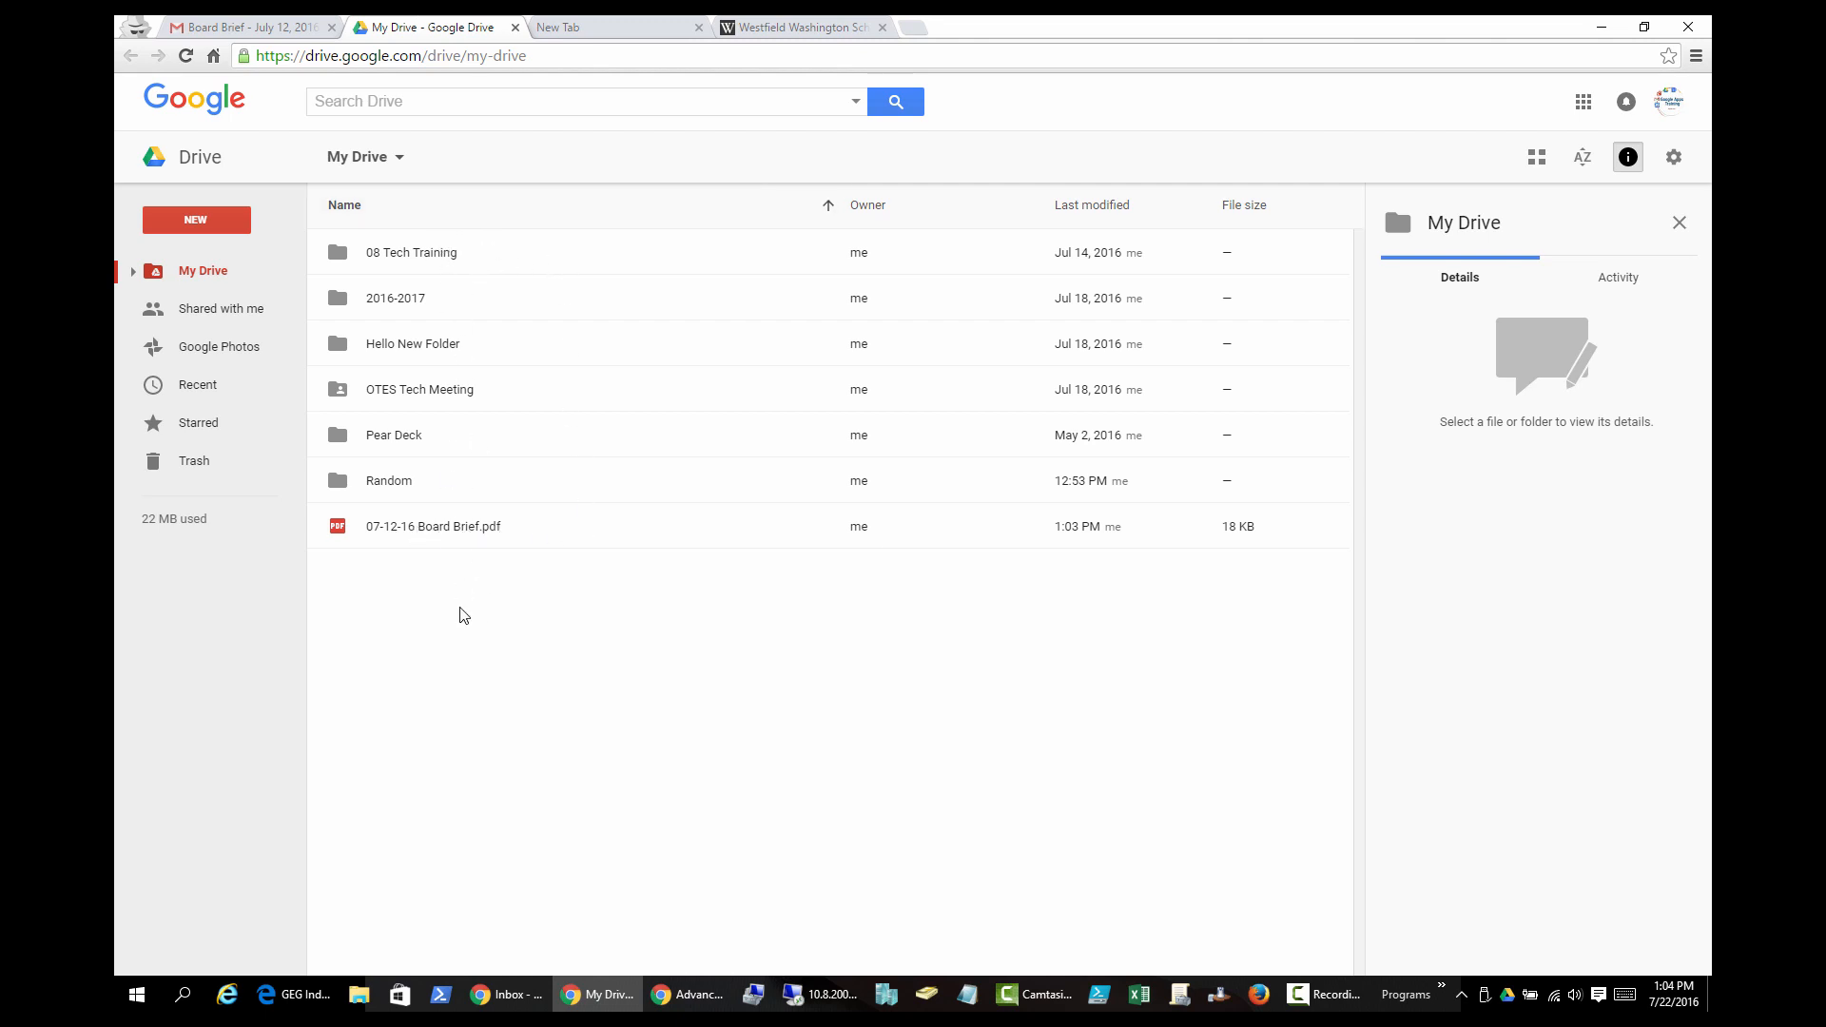
{"action": "left_click", "coordinate": [133, 273]}
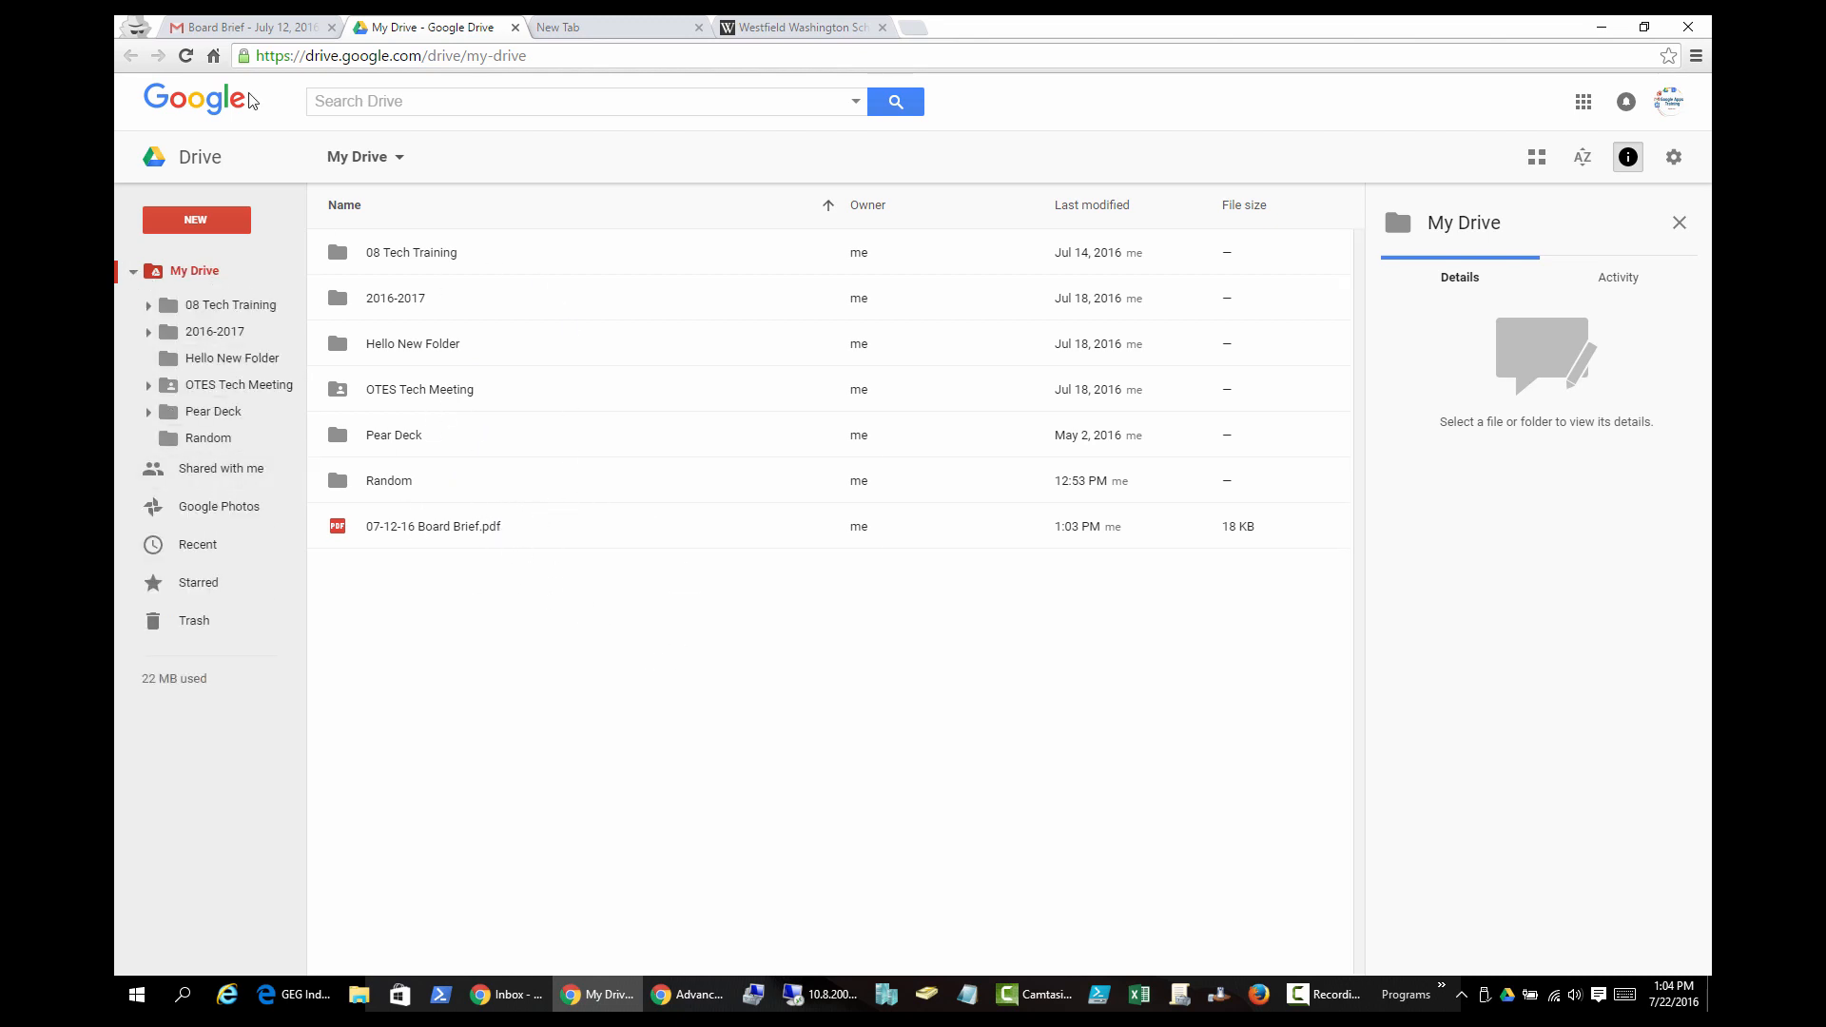
Return to the "Board Brief - July 12, 2016" email and move the saved PDF attachment to 2016-2017 > PublicHomework in Drive
{"action": "left_click", "coordinate": [241, 28]}
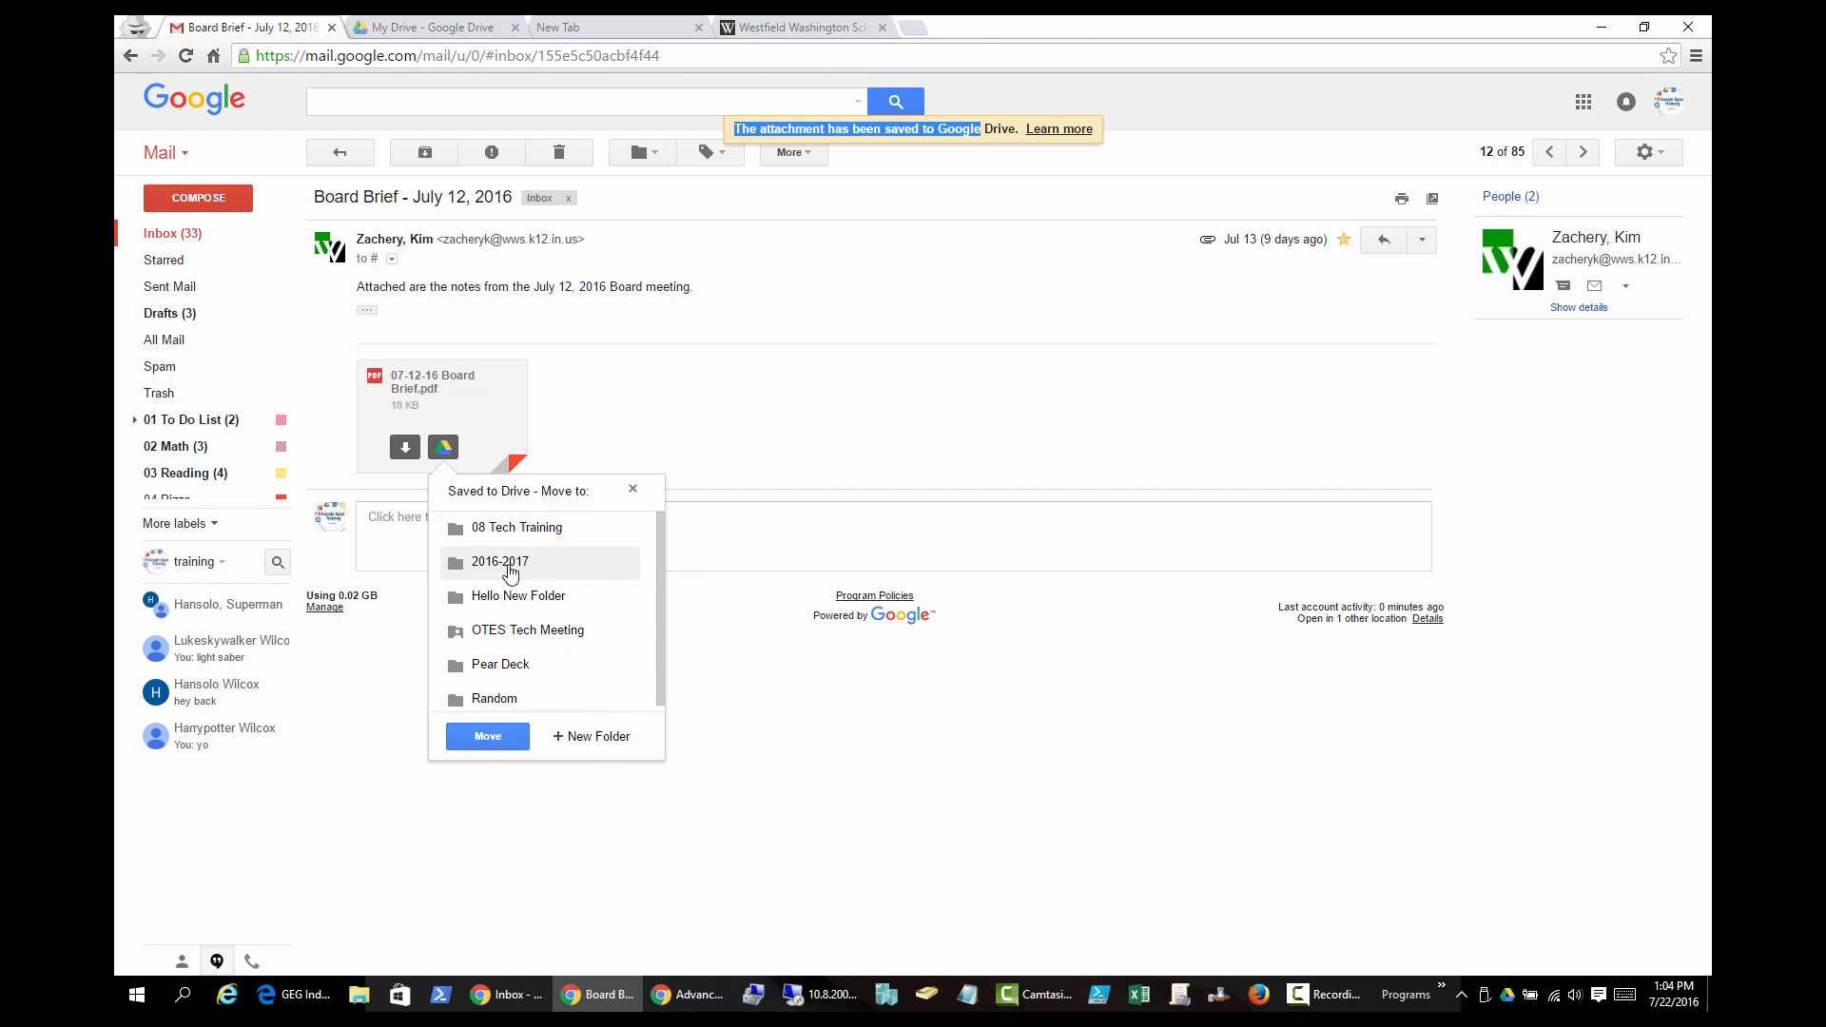
{"action": "left_click", "coordinate": [511, 568]}
{"action": "scroll", "coordinate": [524, 646], "scroll_direction": "down", "scroll_amount": 3}
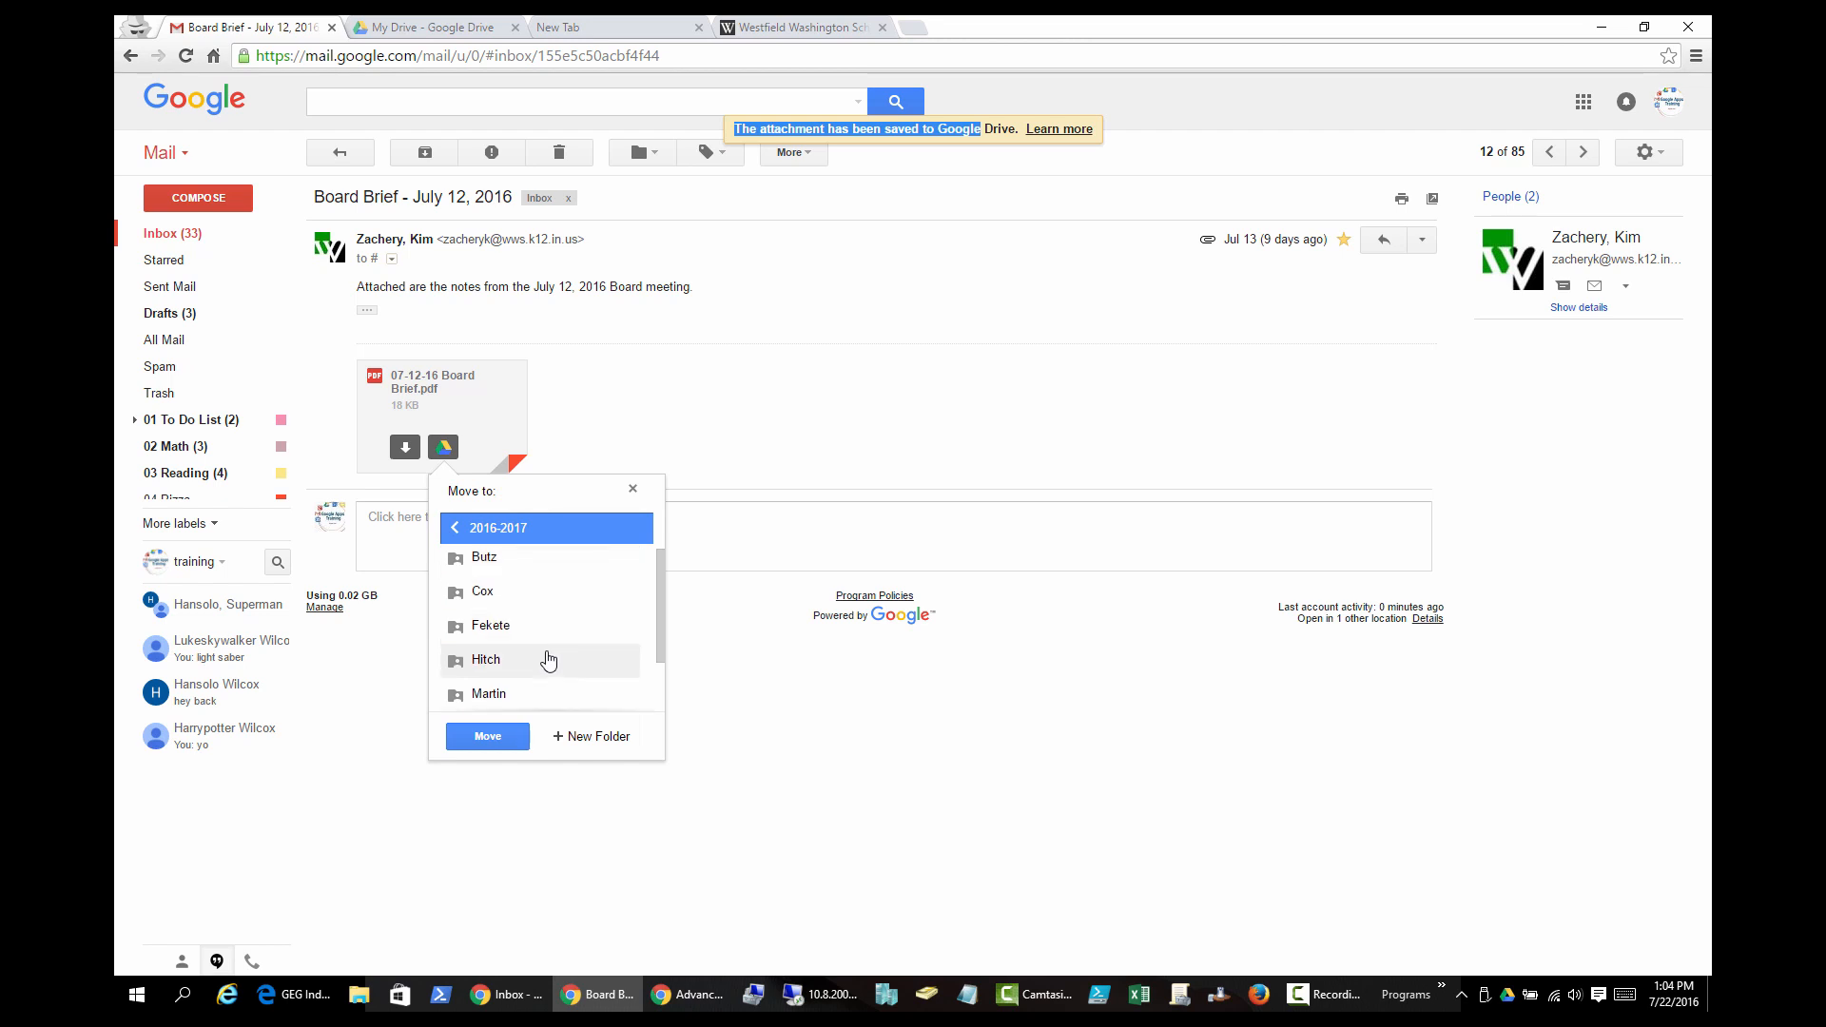
{"action": "left_click", "coordinate": [525, 699]}
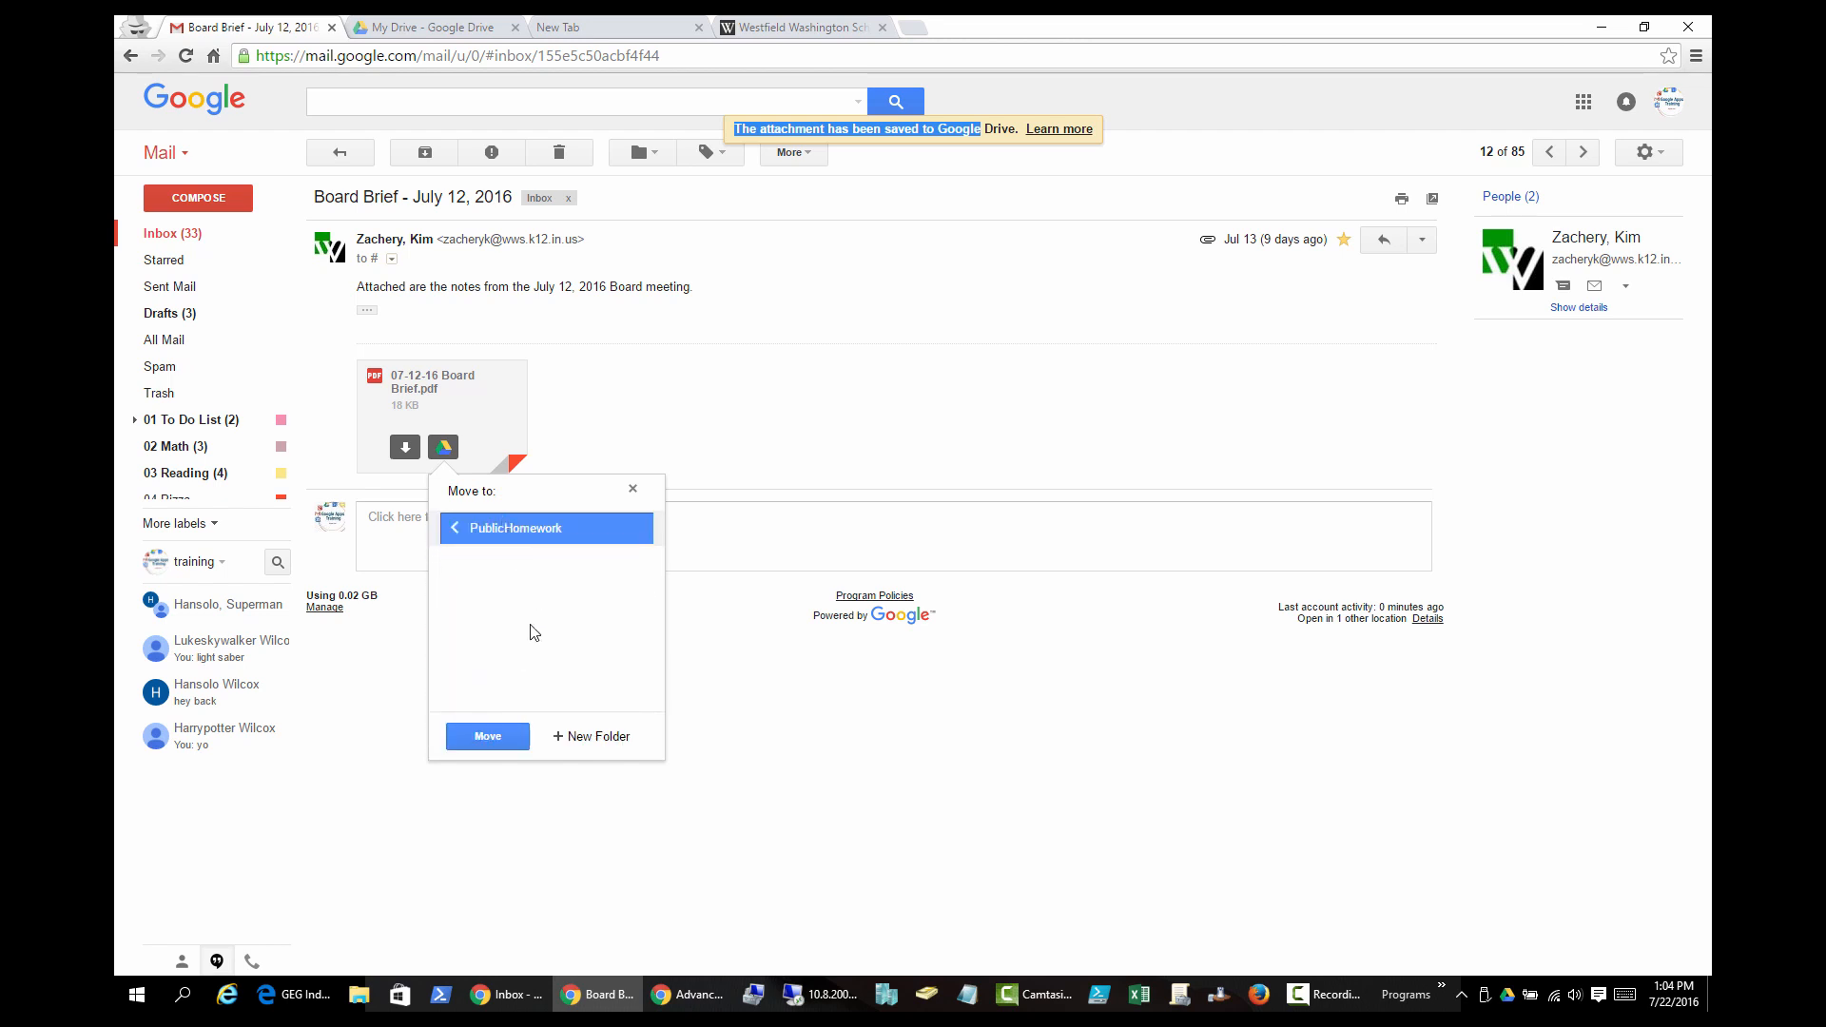
{"action": "left_click", "coordinate": [495, 737]}
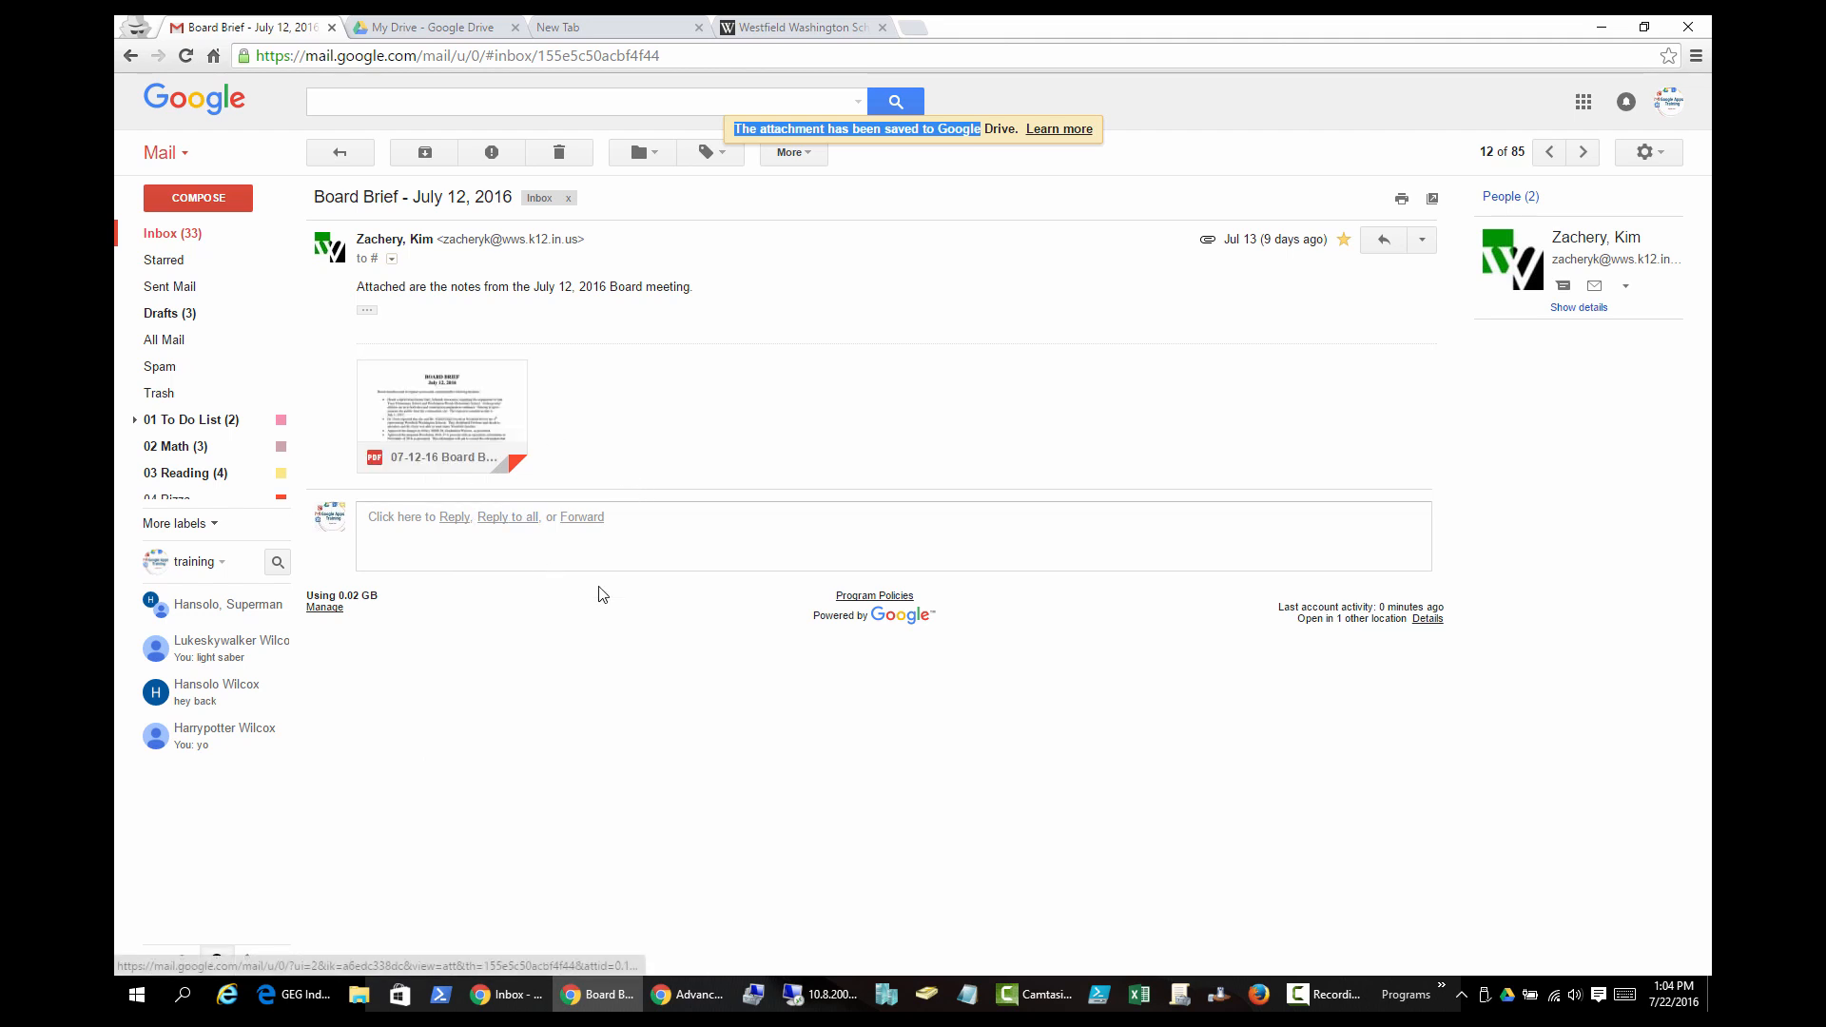
Check the PublicHomework folder inside 2016-2017 in Google Drive for 07-12-16 Board Brief.pdf and return to the email
{"action": "left_click", "coordinate": [405, 29]}
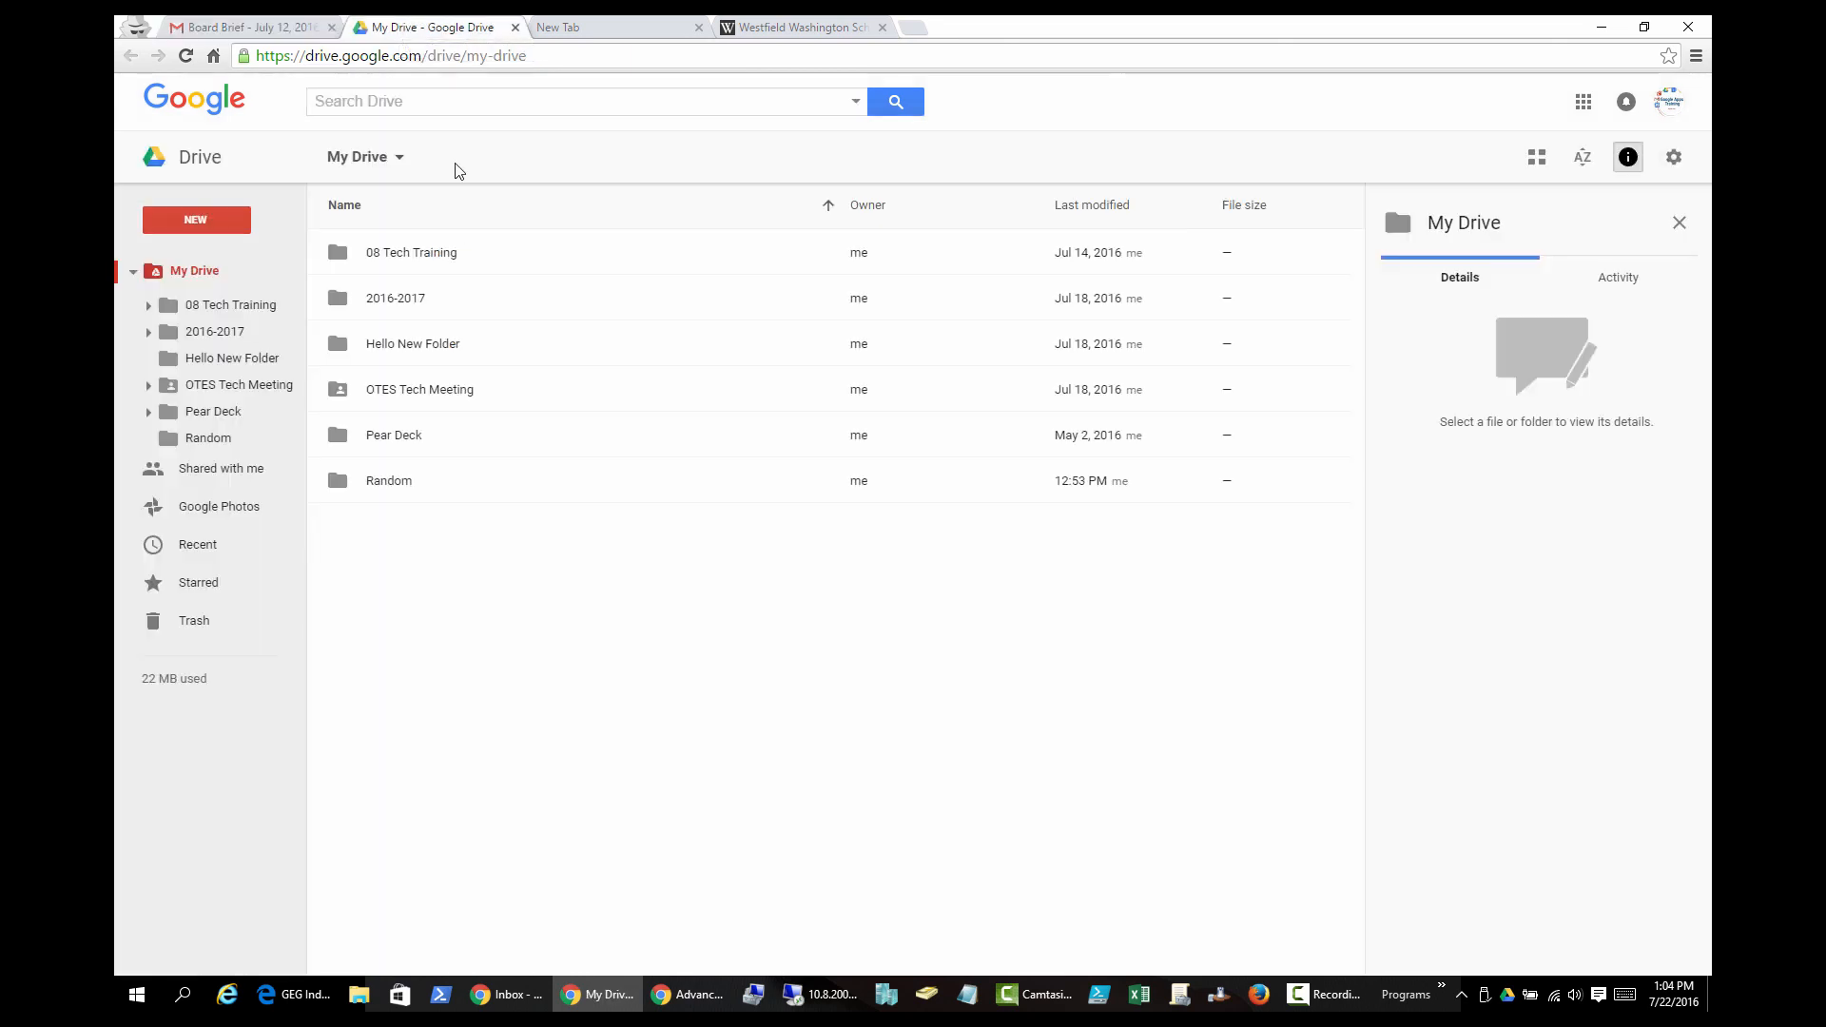
{"action": "double_click", "coordinate": [407, 300]}
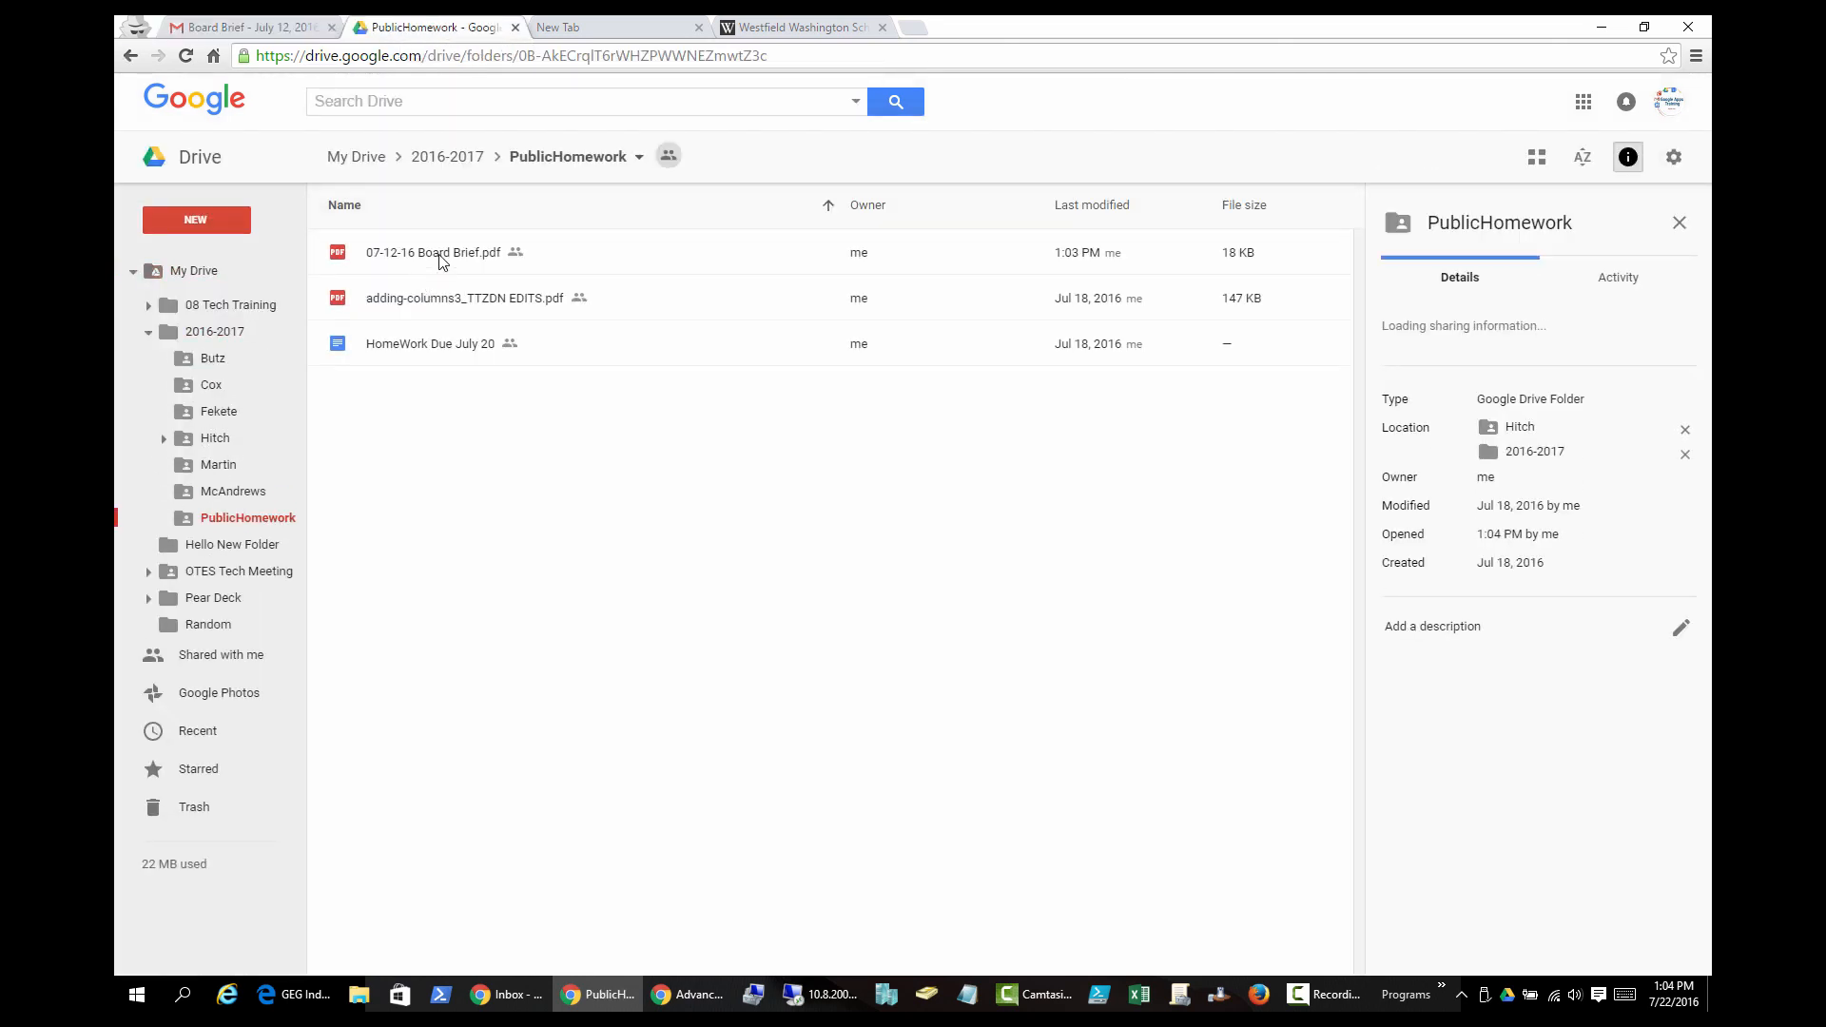
{"action": "left_click", "coordinate": [281, 28]}
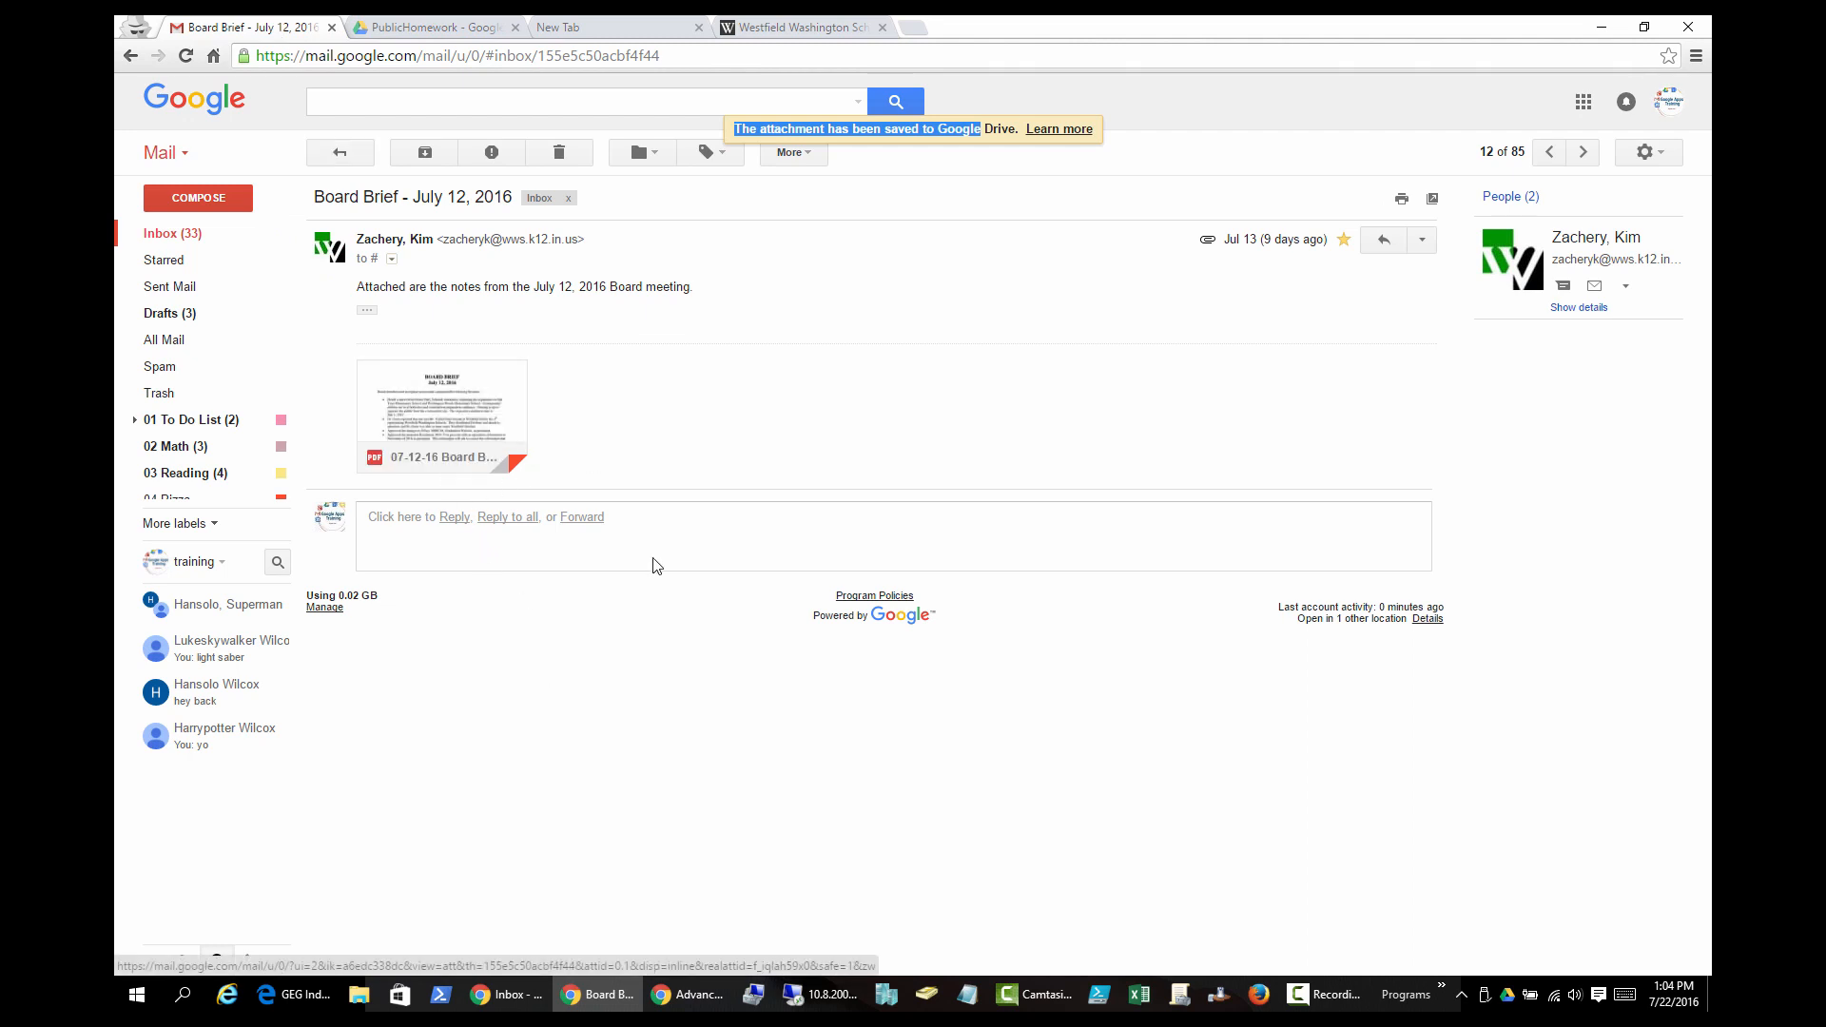
Show the email's PDF attachment in Drive, then close that Drive view and return to the email
{"action": "left_click", "coordinate": [619, 666]}
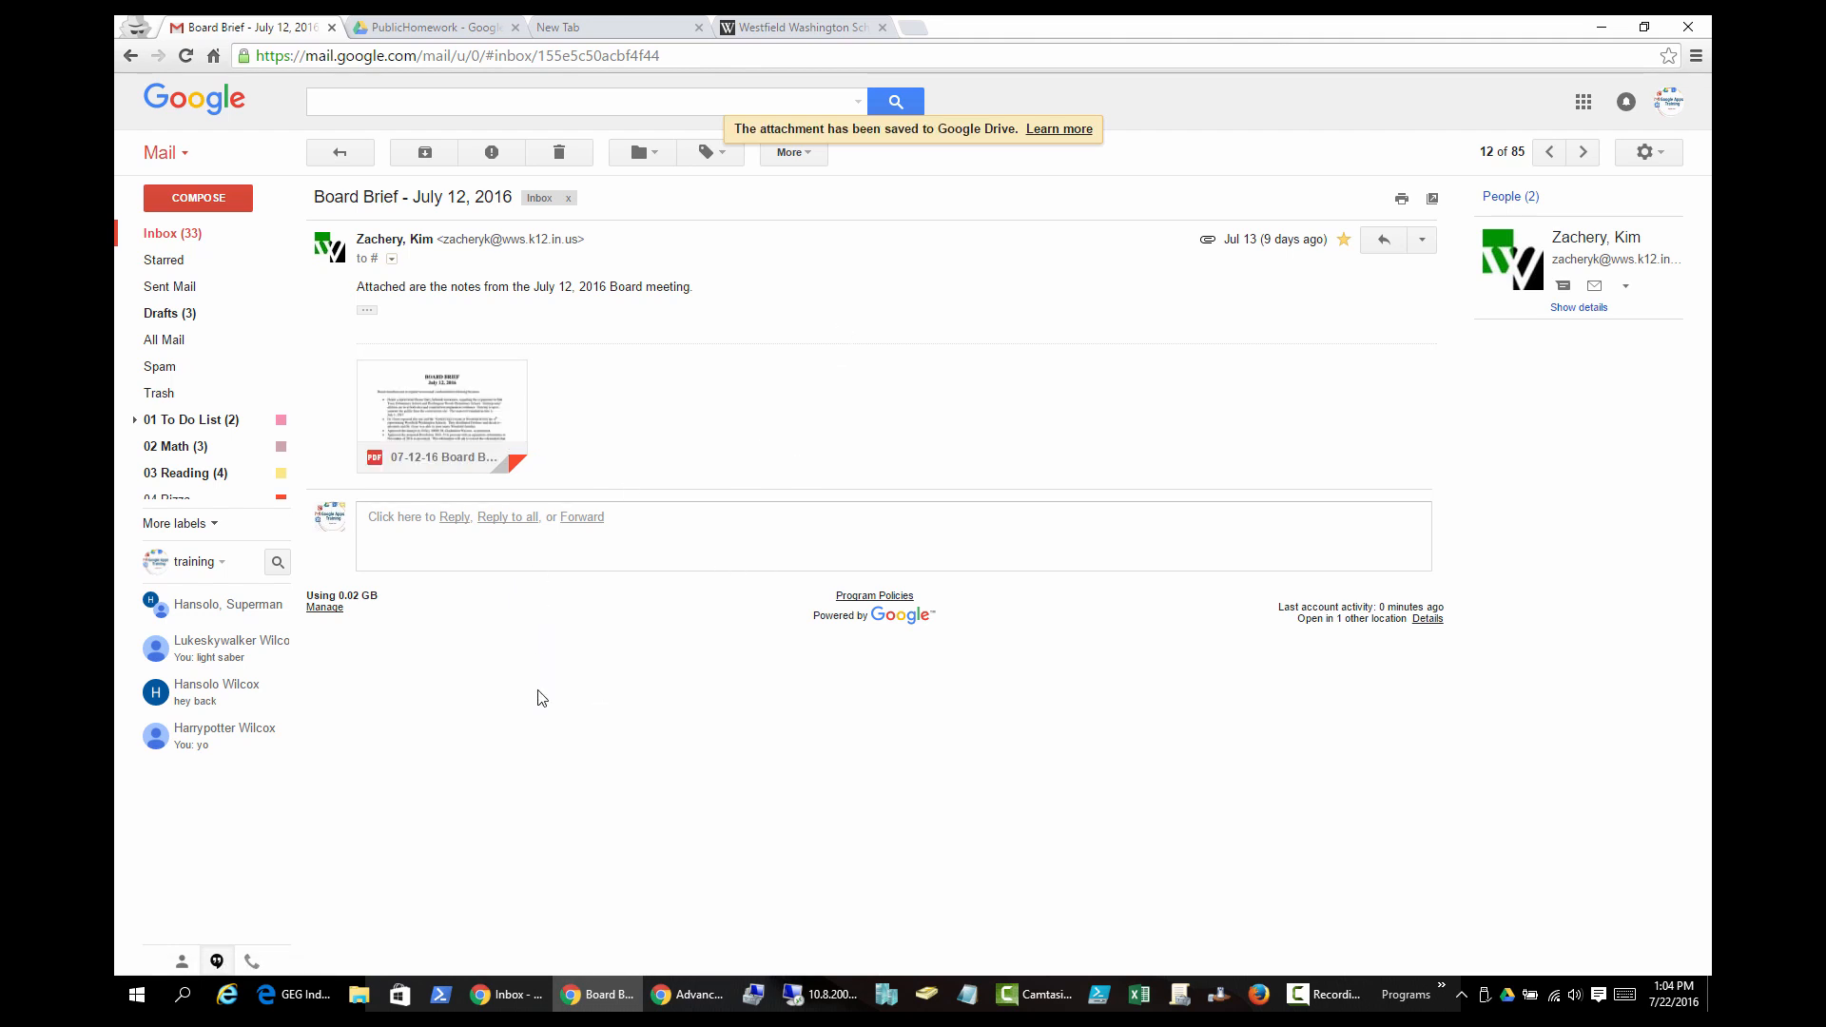
{"action": "mouse_move", "coordinate": [460, 362]}
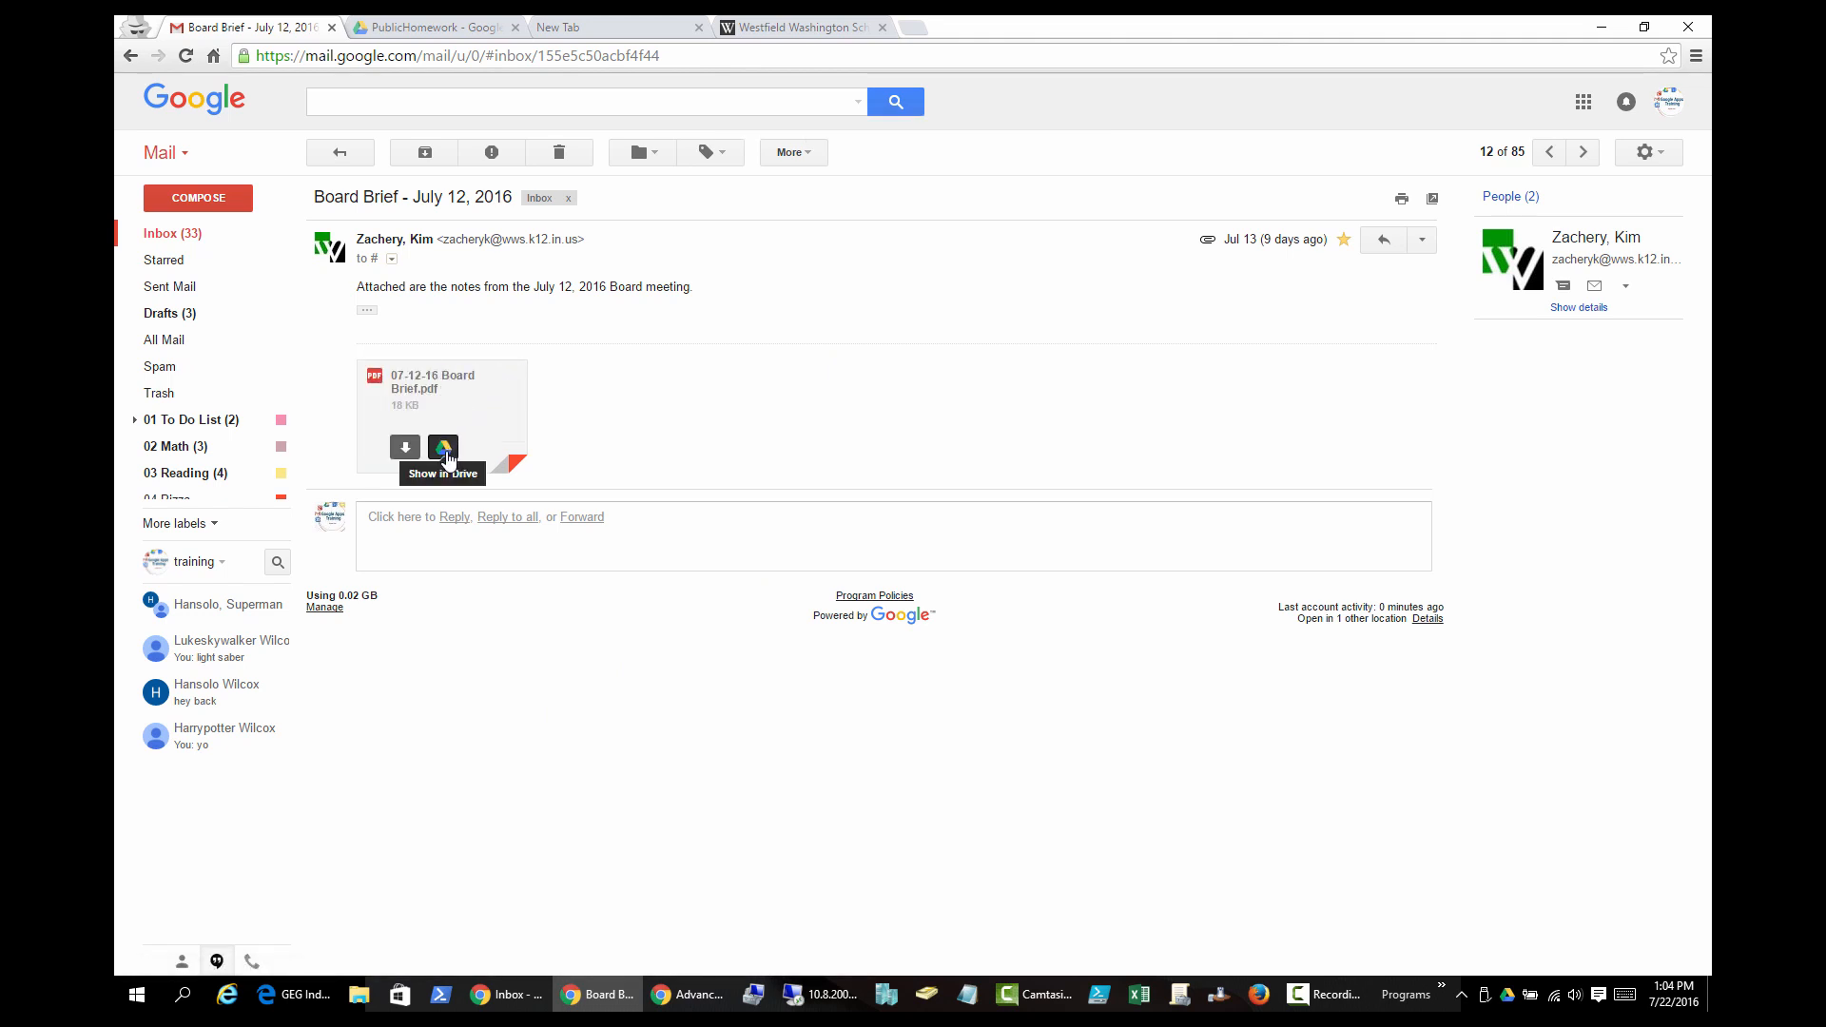
{"action": "left_click", "coordinate": [445, 455]}
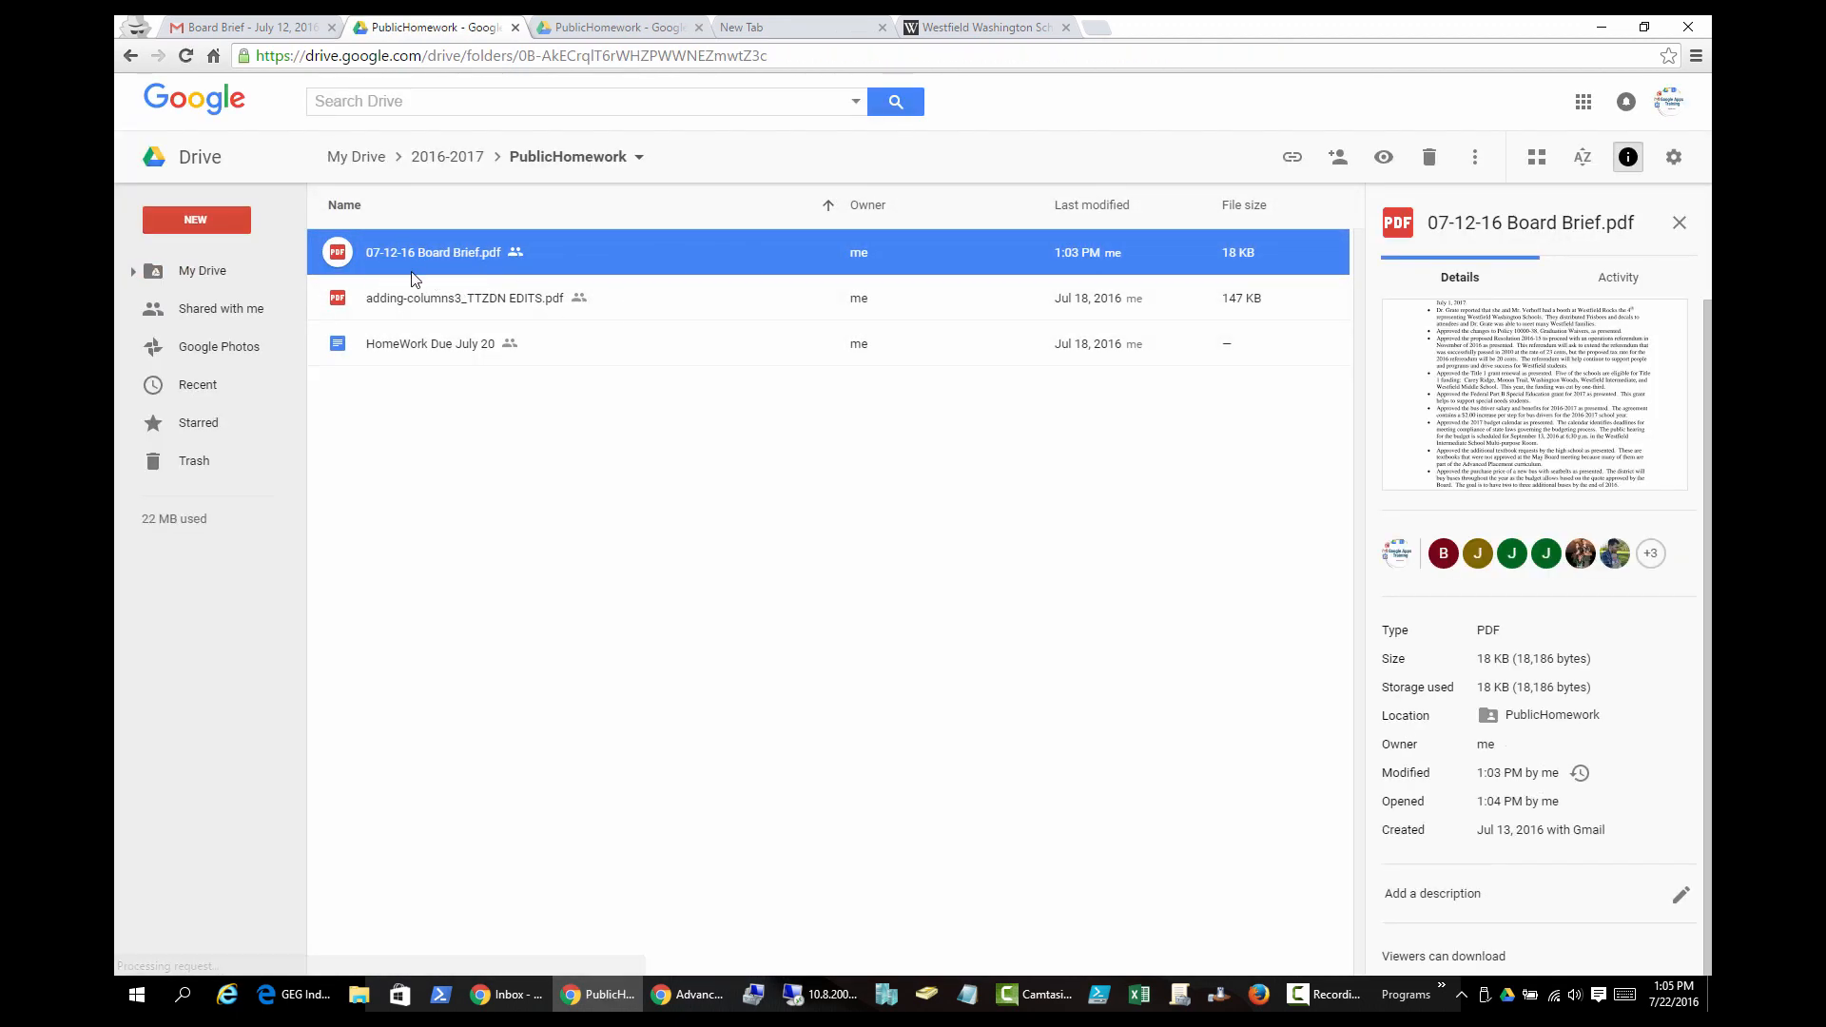
{"action": "left_click", "coordinate": [514, 27]}
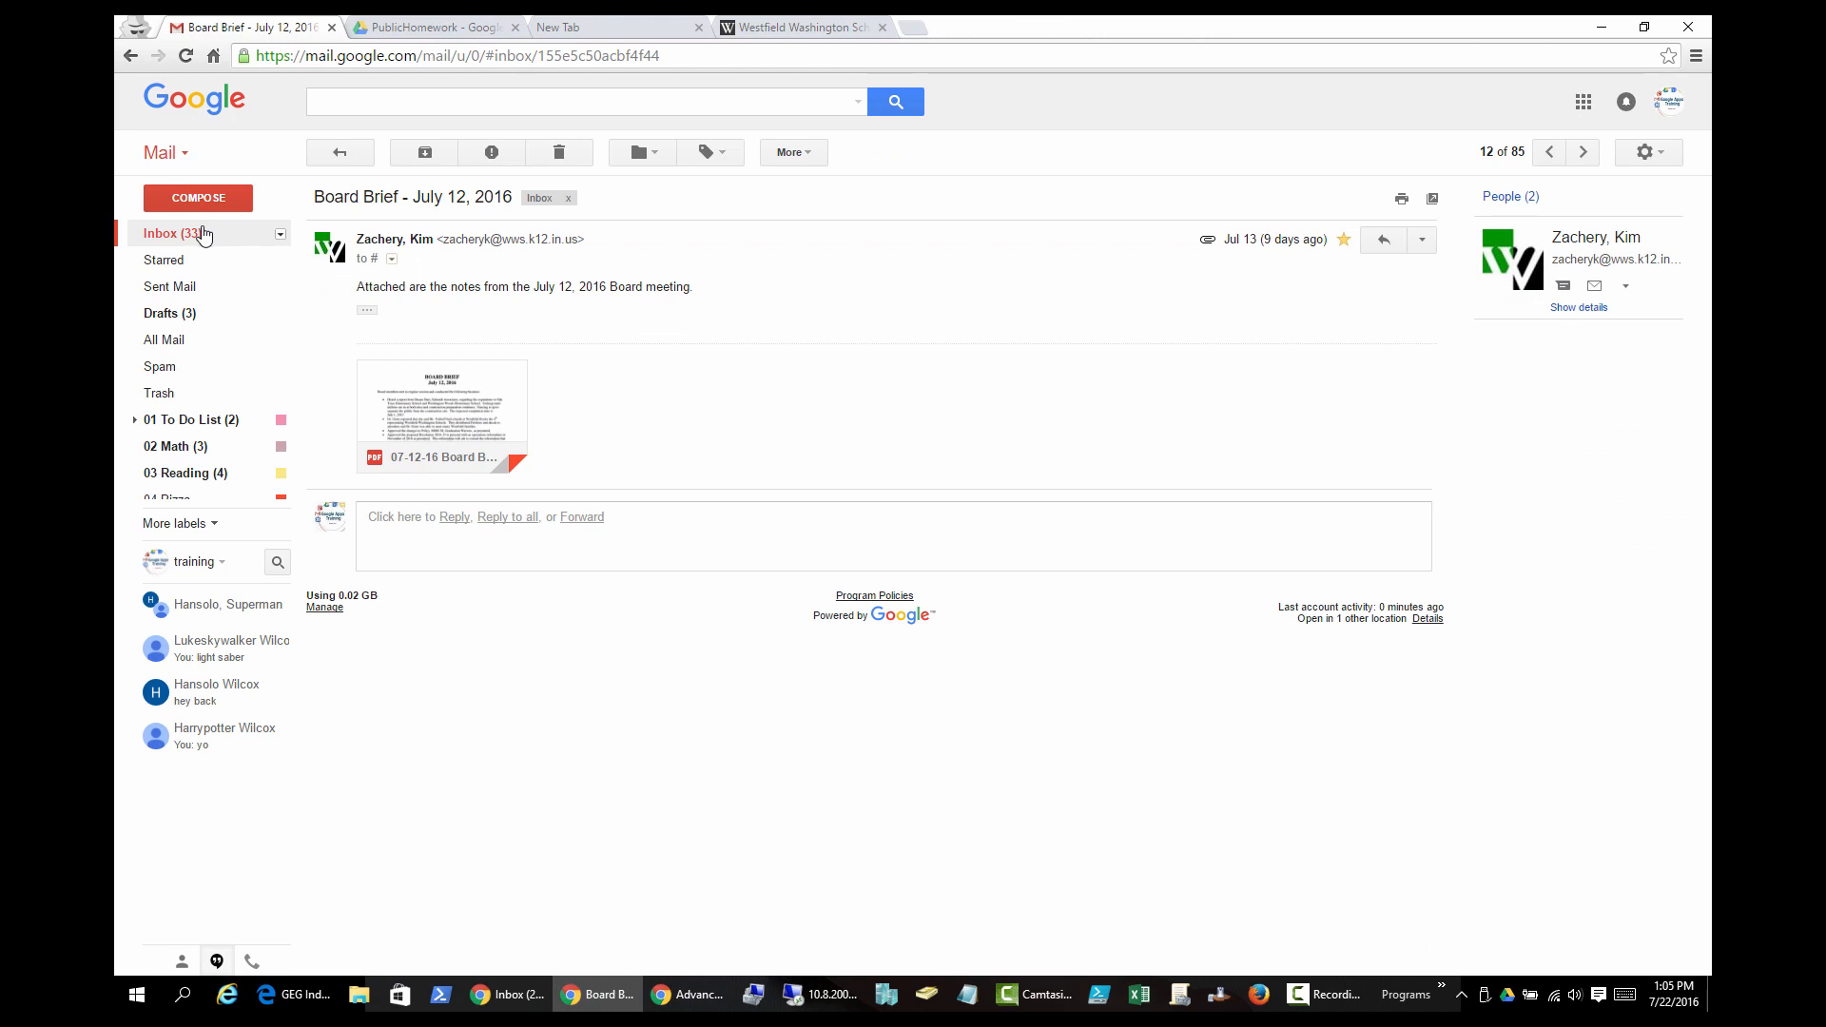
Compose a new message from the inbox and insert 07-12-16 Board Brief.pdf from 2016-2017 > PublicHomework as a Drive link
{"action": "left_click", "coordinate": [202, 234]}
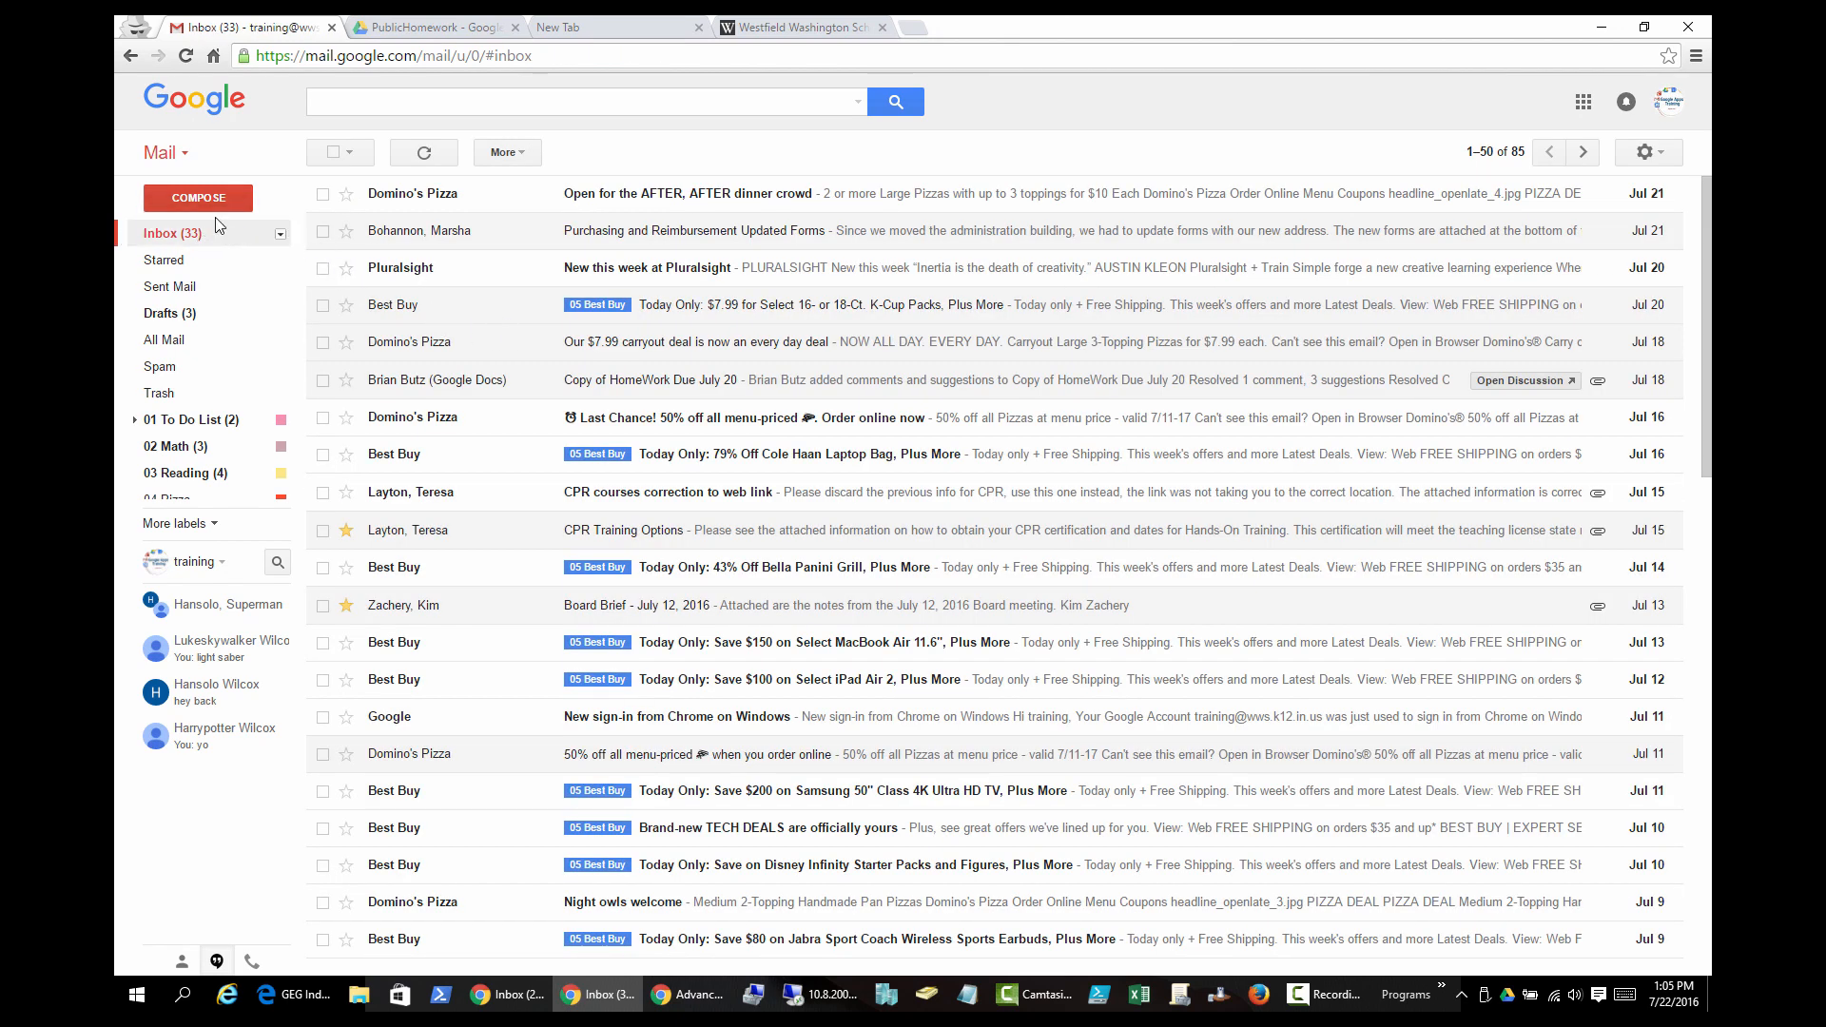
{"action": "left_click", "coordinate": [200, 190]}
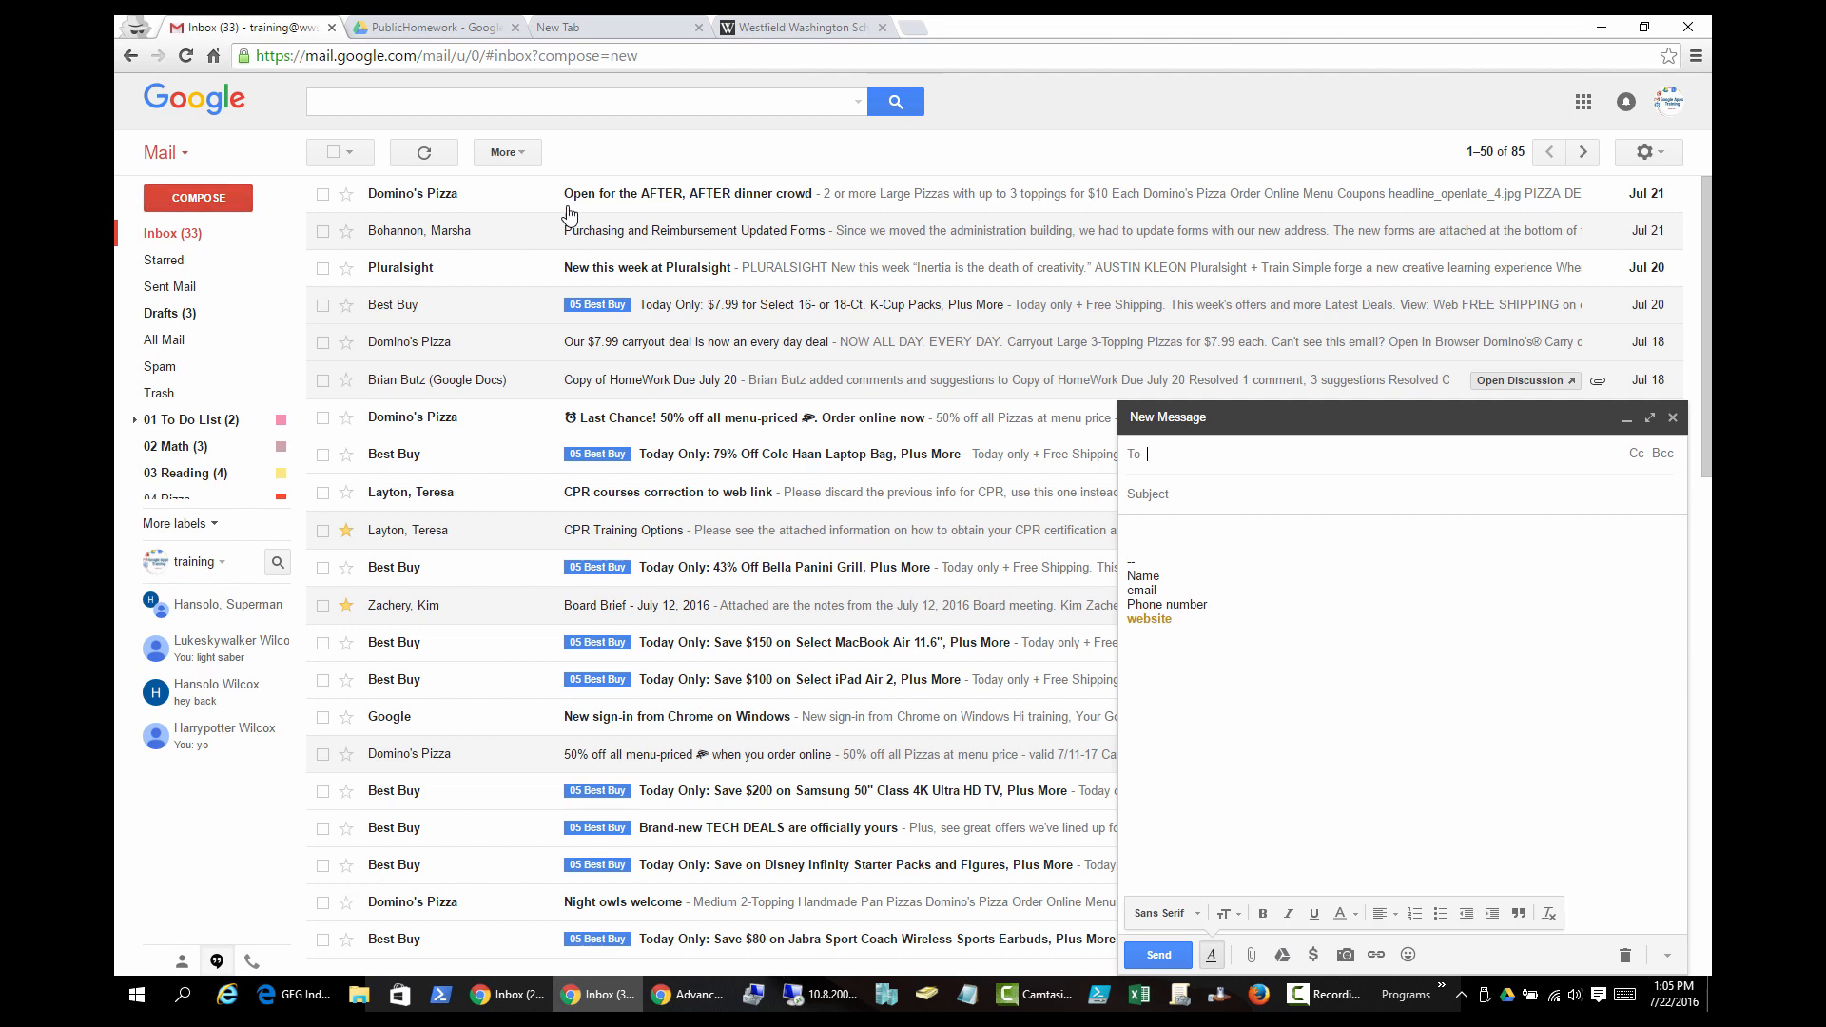
{"action": "left_click", "coordinate": [1281, 956]}
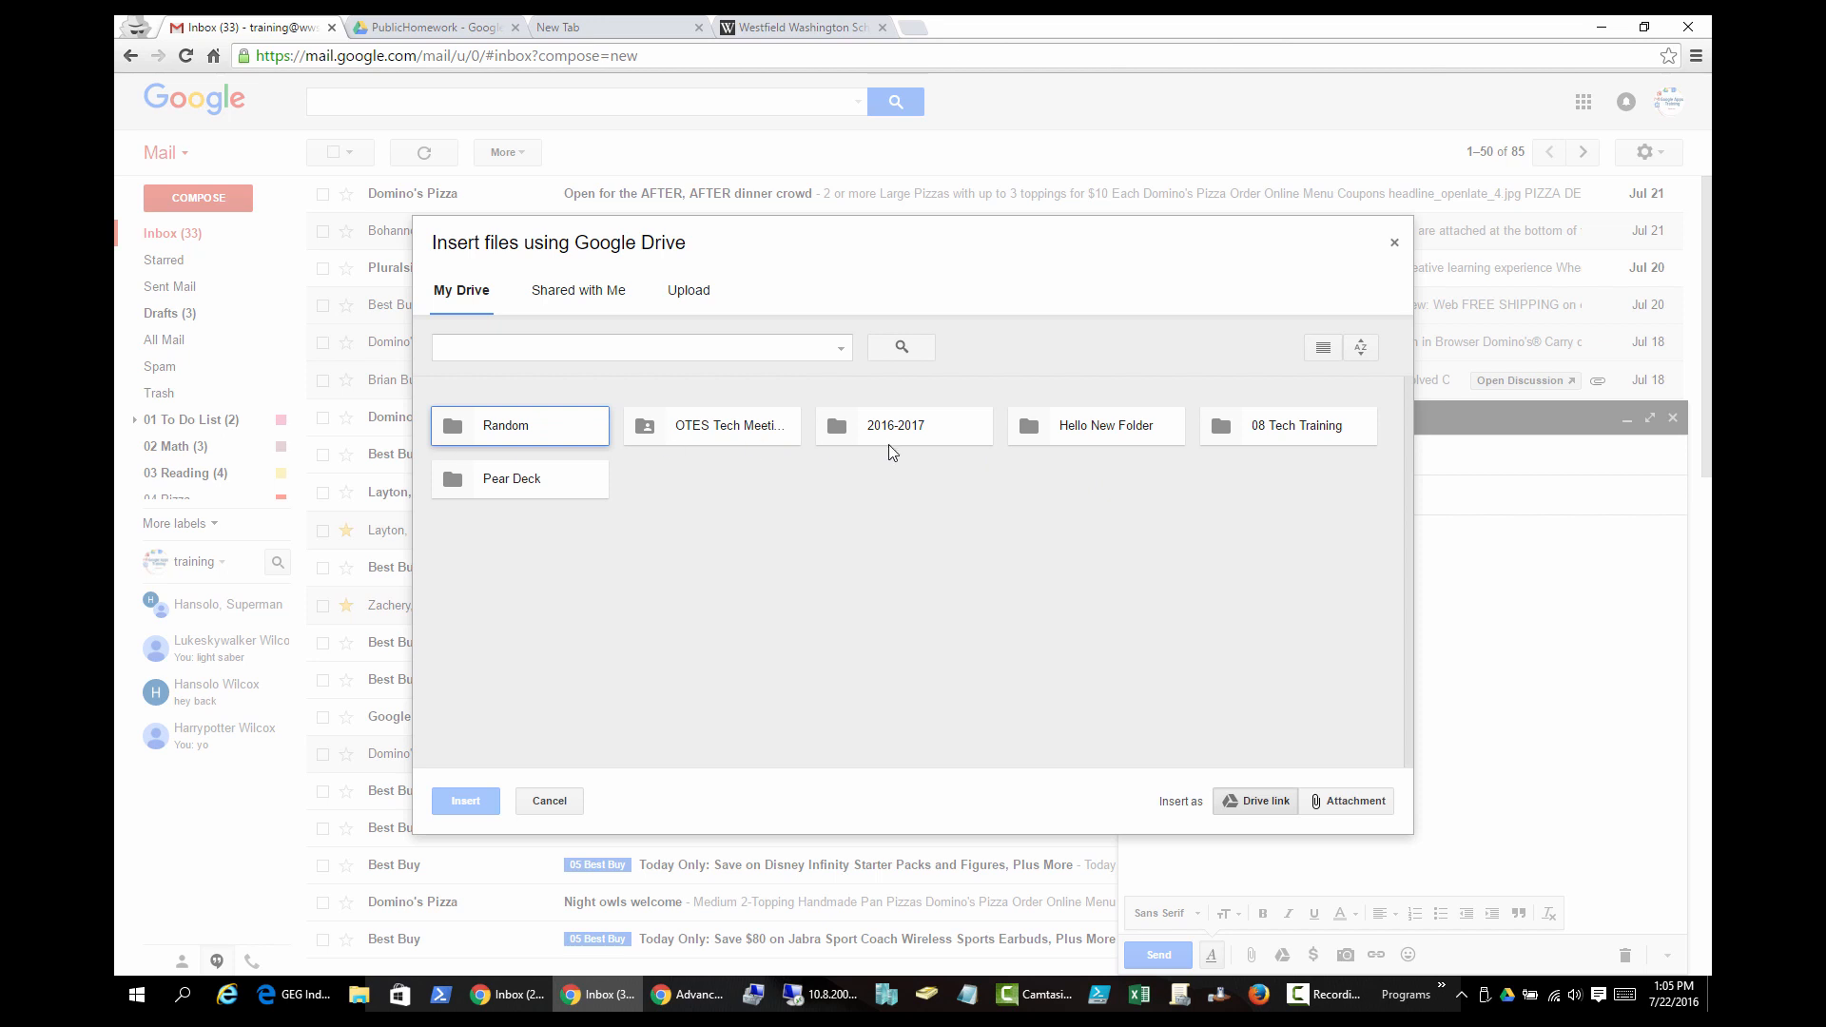
{"action": "double_click", "coordinate": [916, 433]}
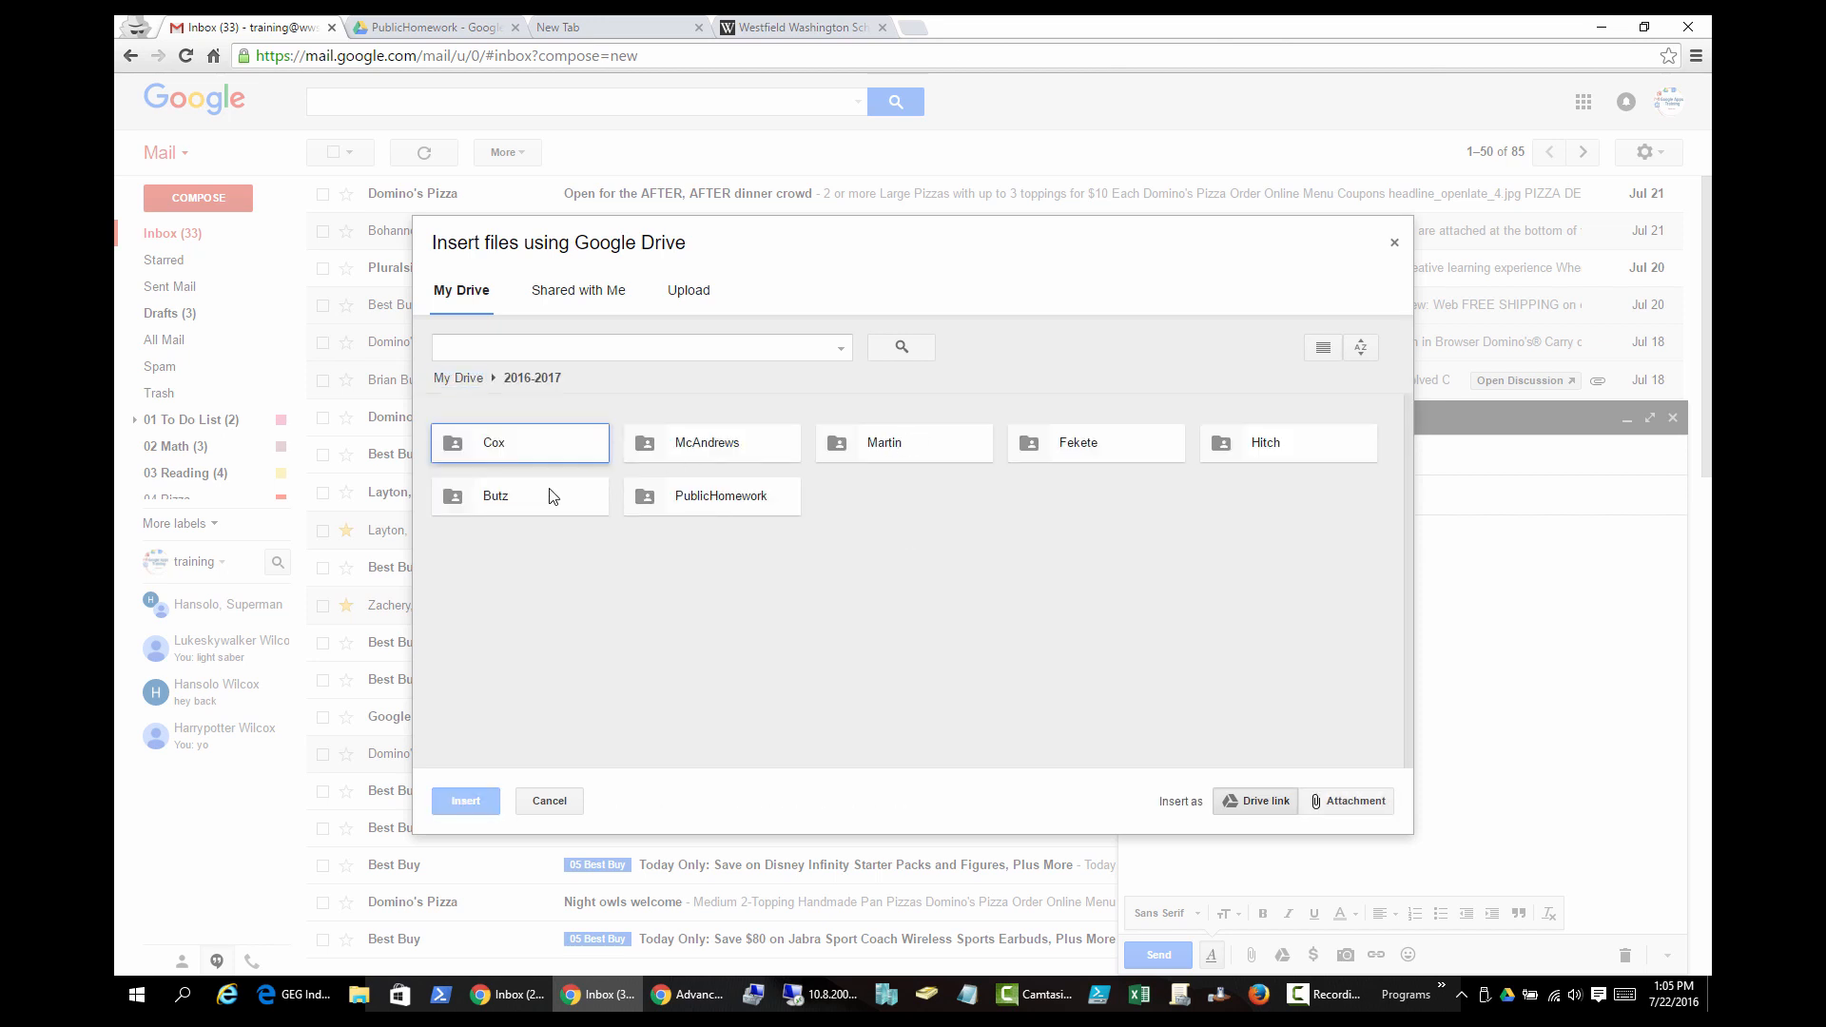
{"action": "double_click", "coordinate": [687, 493]}
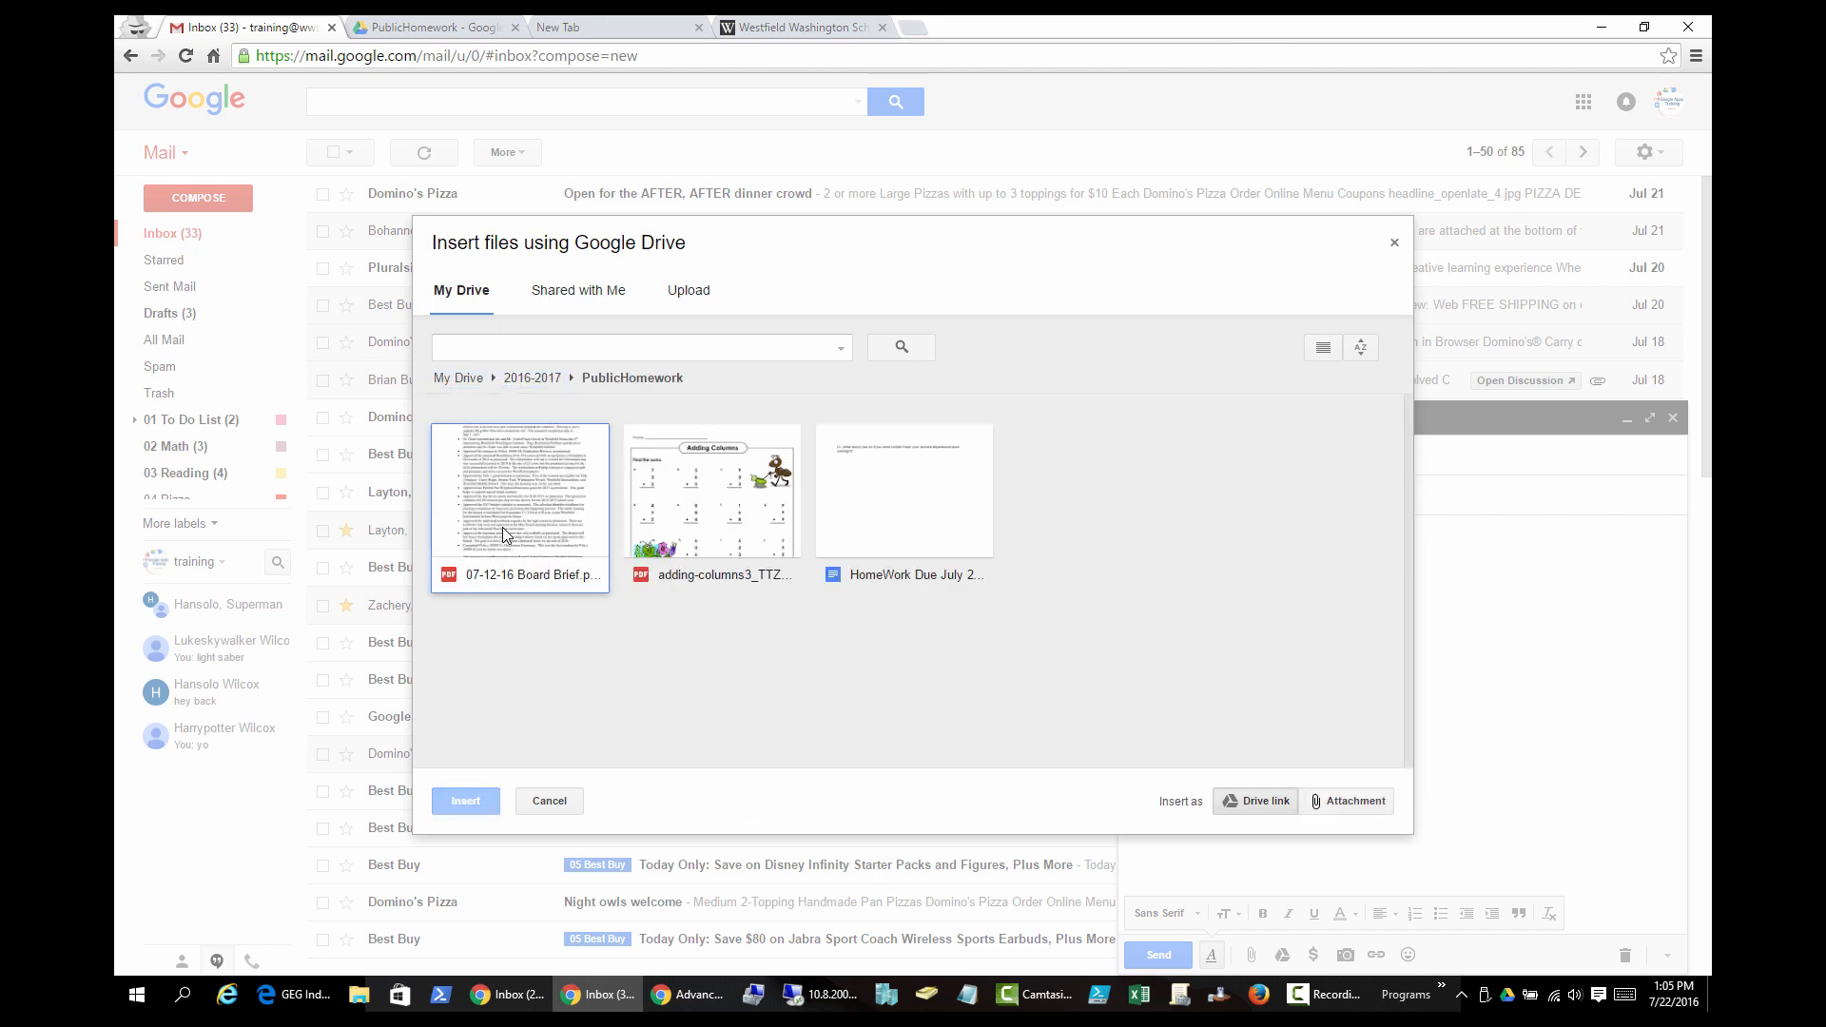
{"action": "double_click", "coordinate": [510, 510]}
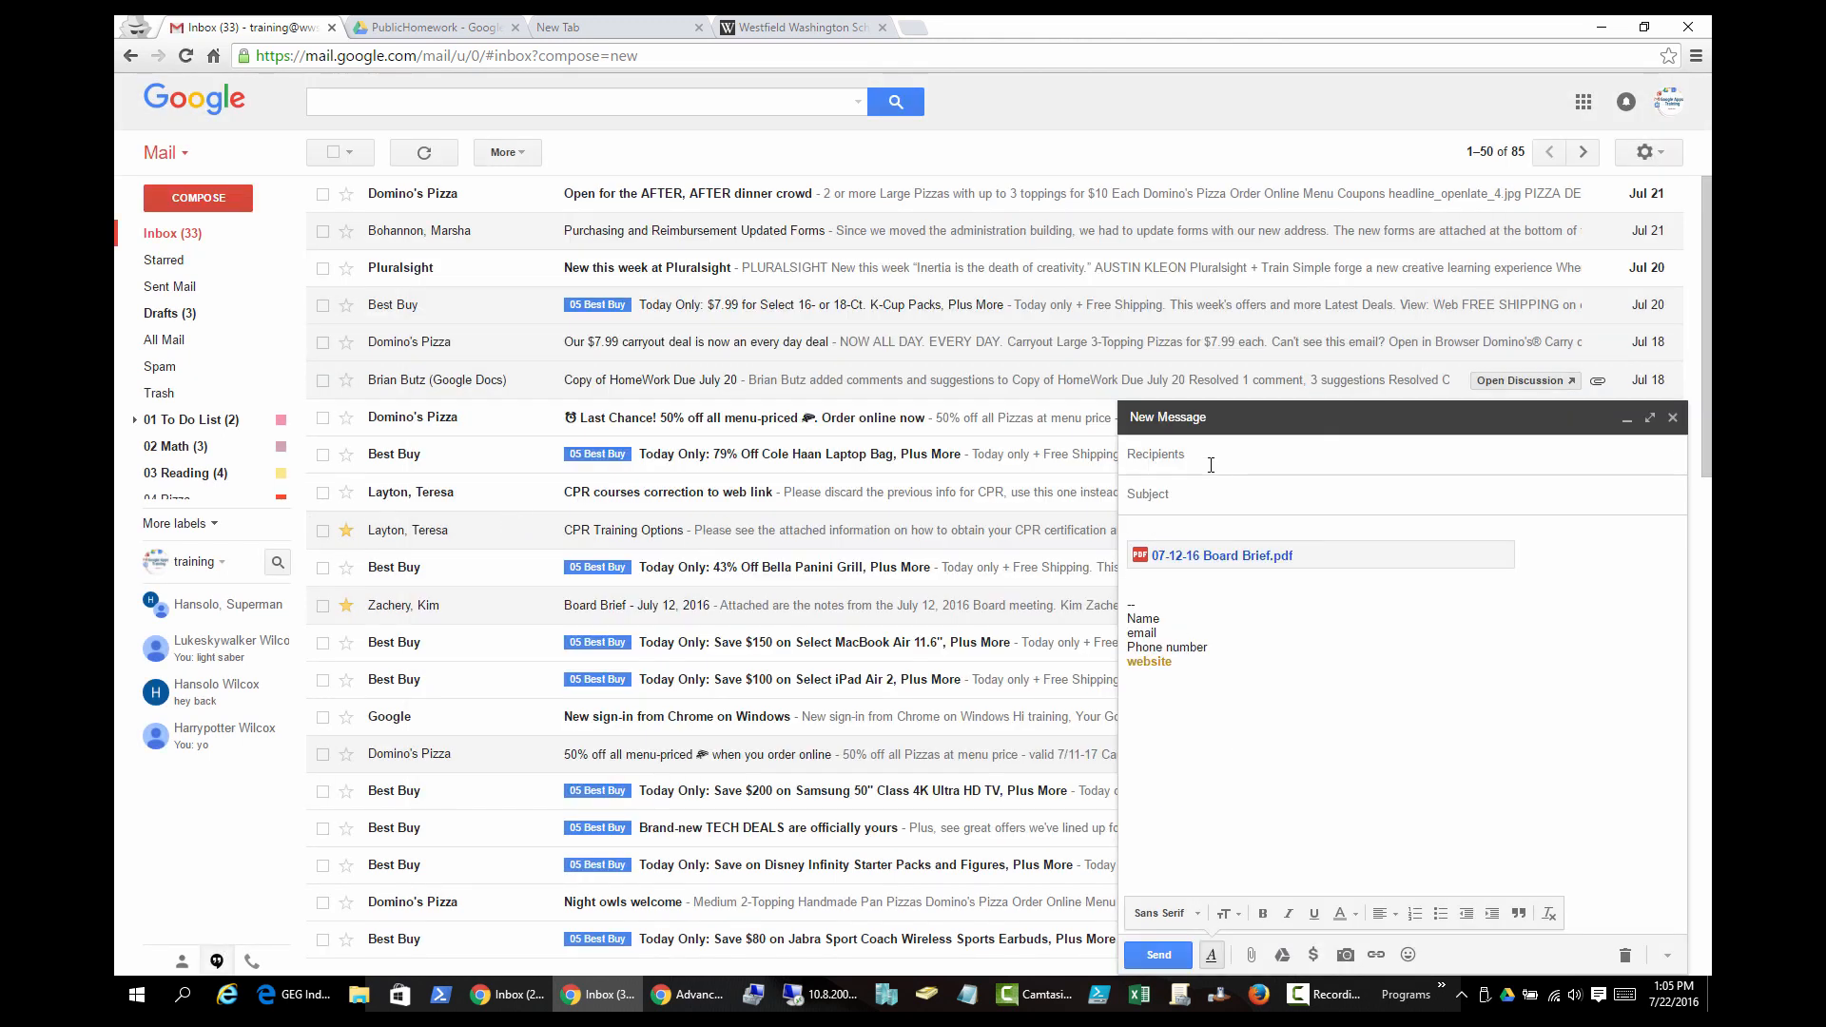
Fill in the contact's address as recipient, the subject "asdfasdf", and a few lines of filler text in the message body
{"action": "left_click", "coordinate": [1210, 461]}
{"action": "type", "text": "pea"}
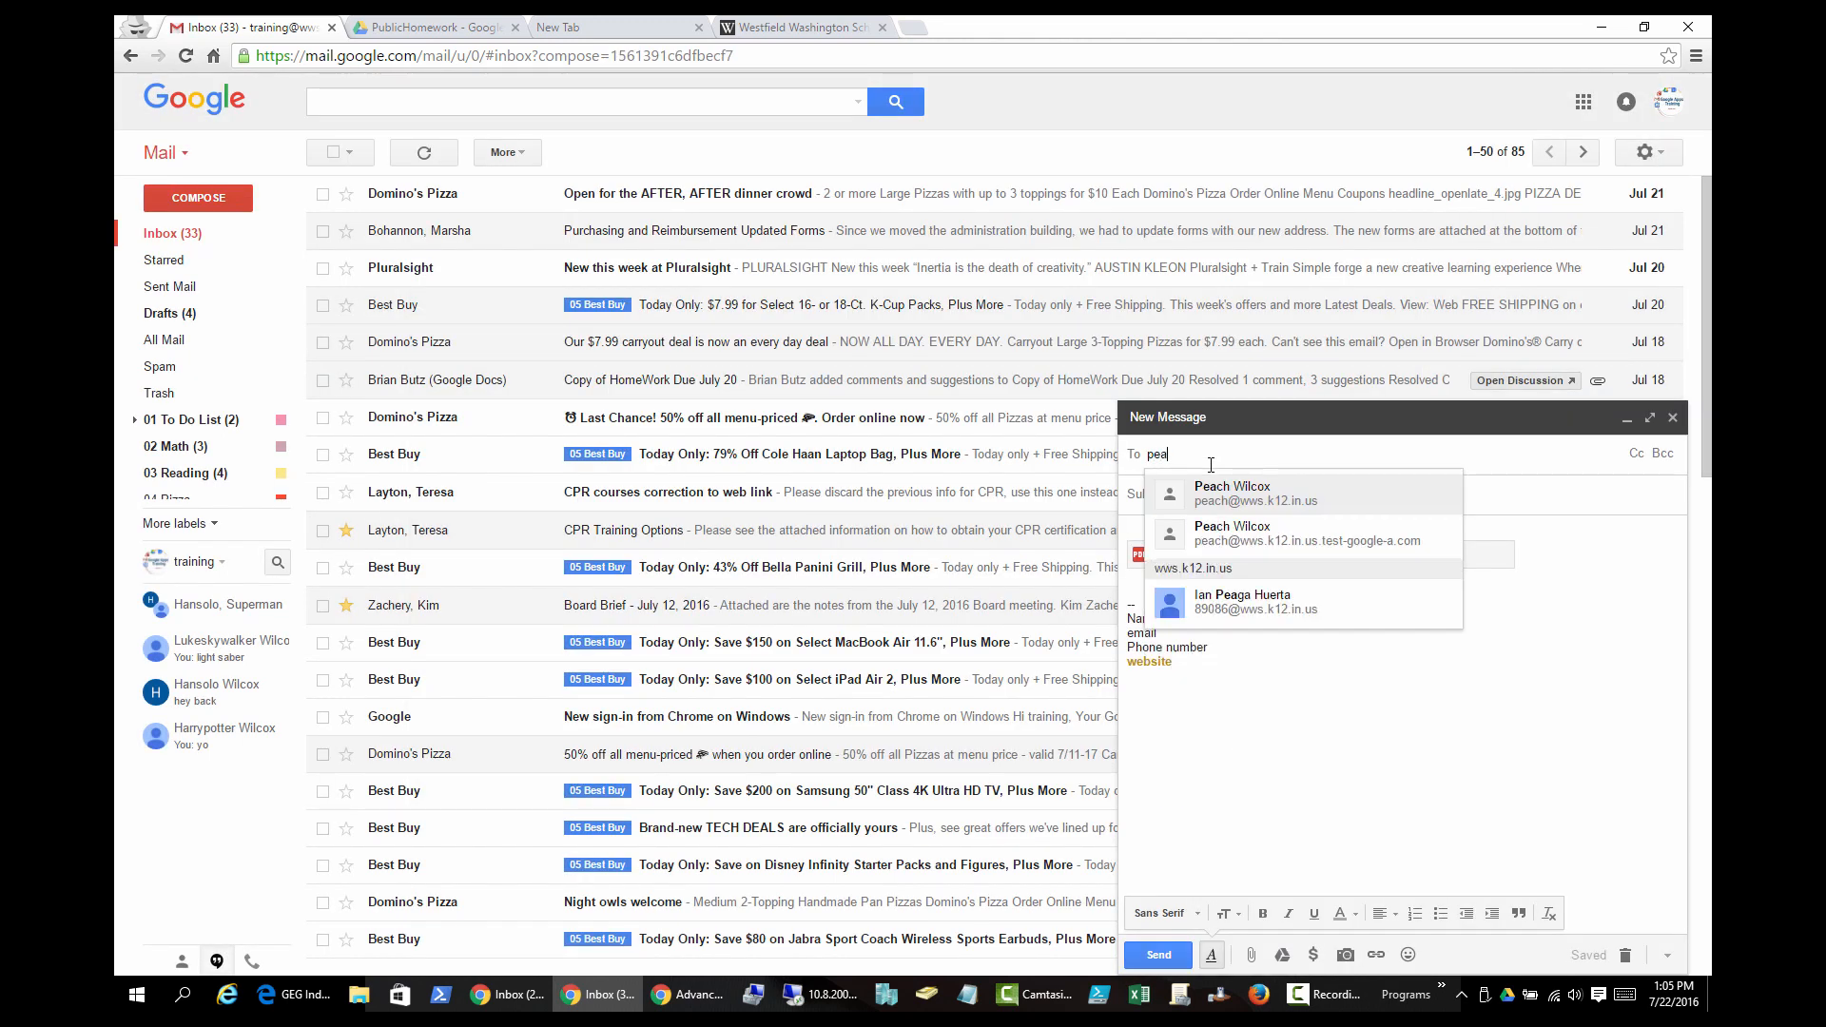
{"action": "key", "text": "Return"}
{"action": "left_click", "coordinate": [1207, 500]}
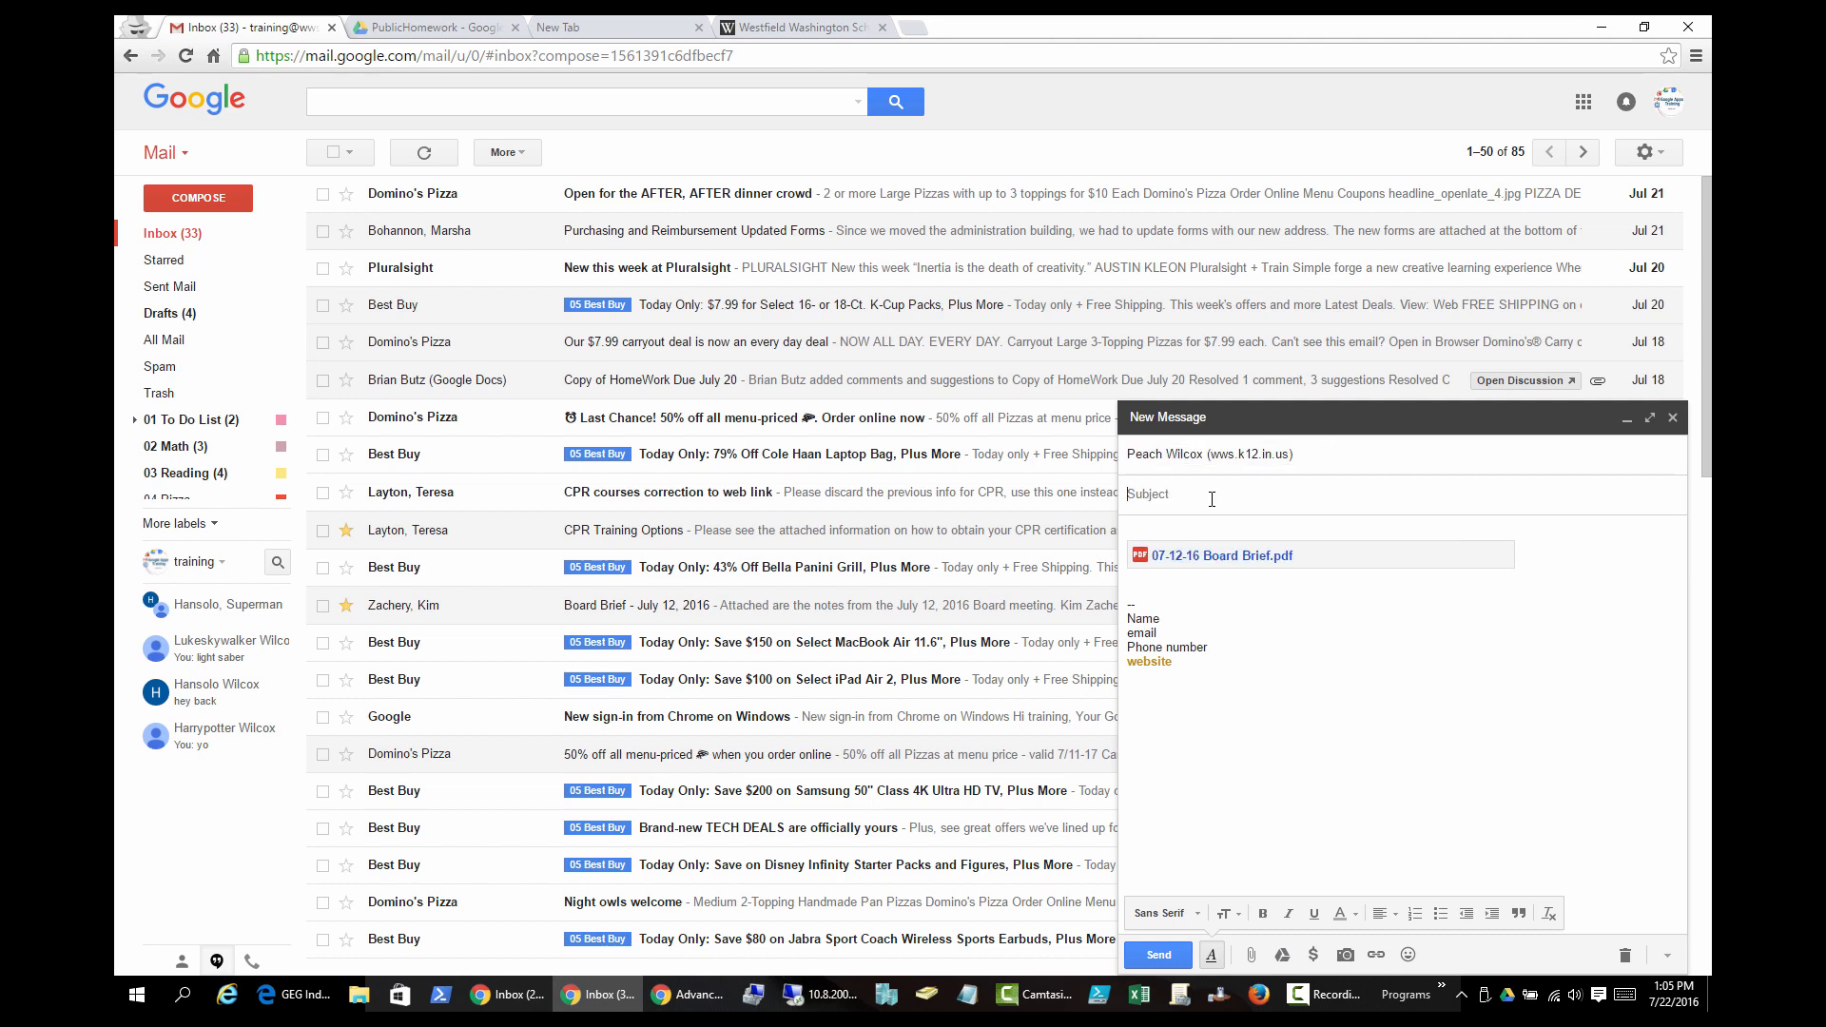
{"action": "type", "text": "asdfas"}
{"action": "left_click", "coordinate": [1152, 590]}
{"action": "type", "text": "sdfas df df asd f sadf"}
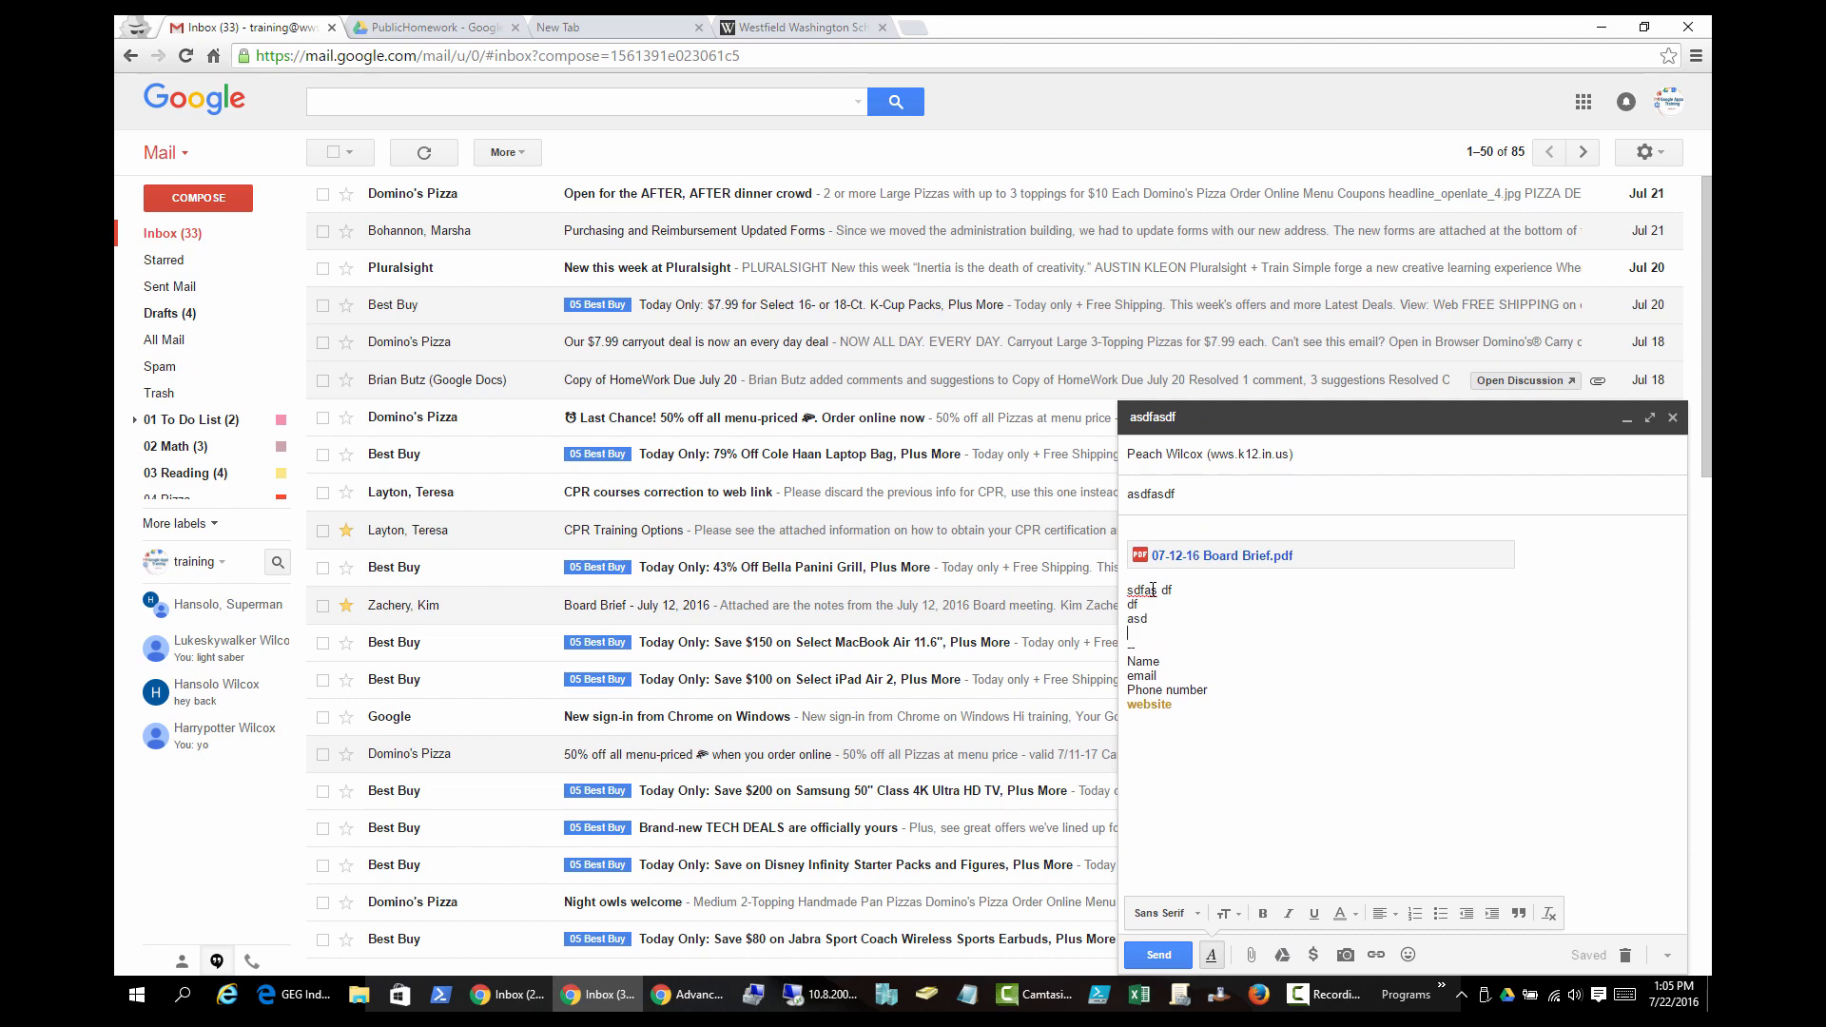
Review the PDF's sharing options and send the message, sharing it as Can view with anyone at Westfield Washington Schools with the link
{"action": "left_click", "coordinate": [1156, 955]}
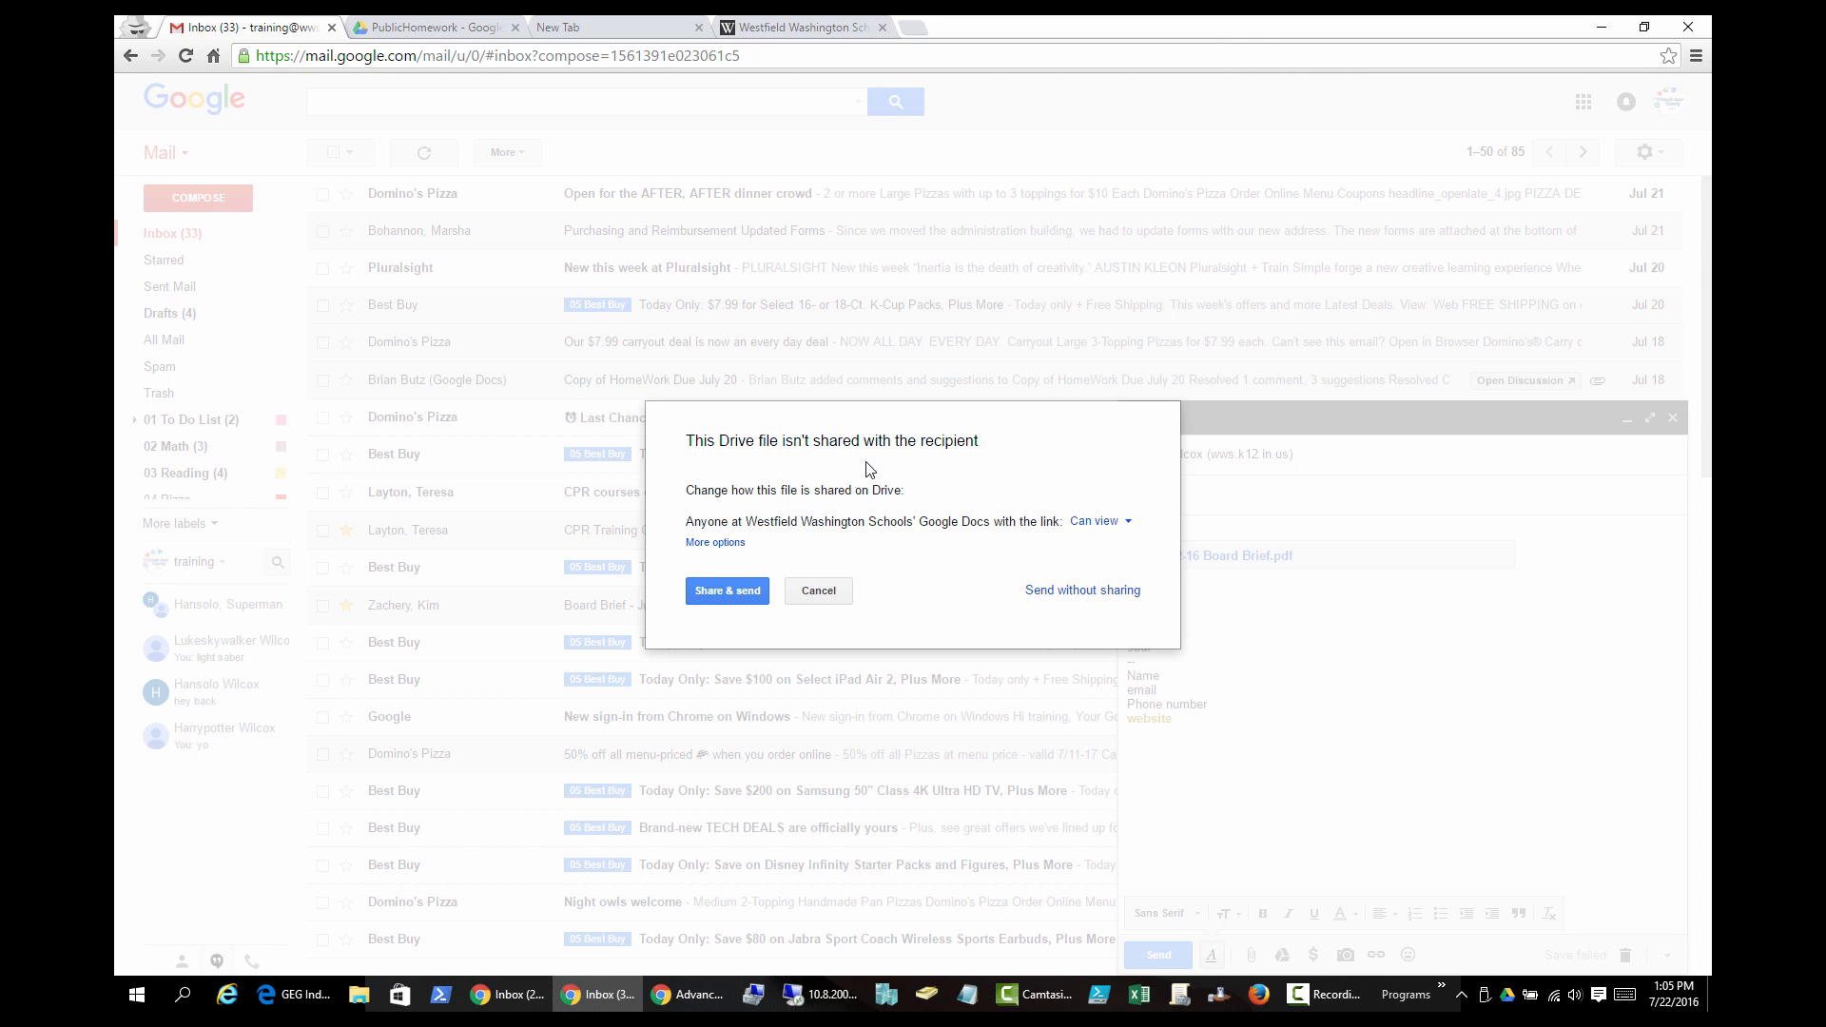
{"action": "left_click", "coordinate": [1098, 521]}
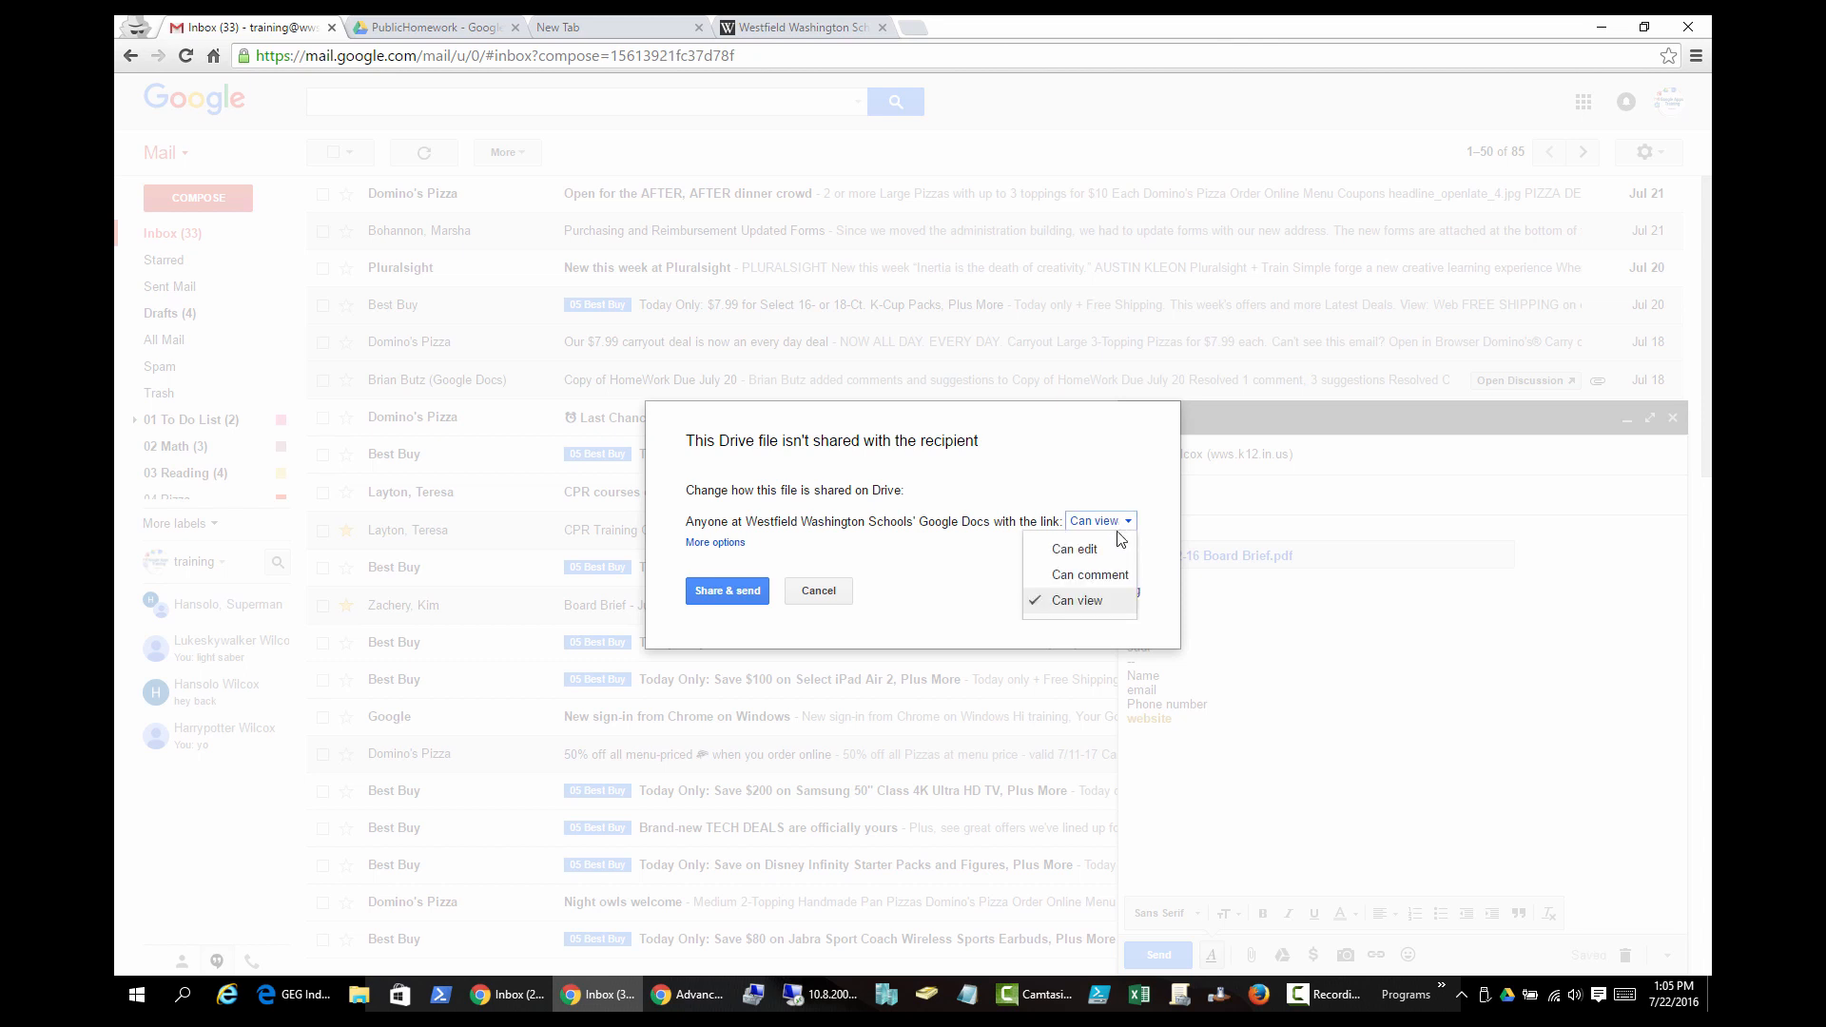
{"action": "left_click", "coordinate": [960, 502]}
{"action": "left_click_drag", "start_coordinate": [738, 523], "coordinate": [908, 514]}
{"action": "right_click", "coordinate": [902, 514]}
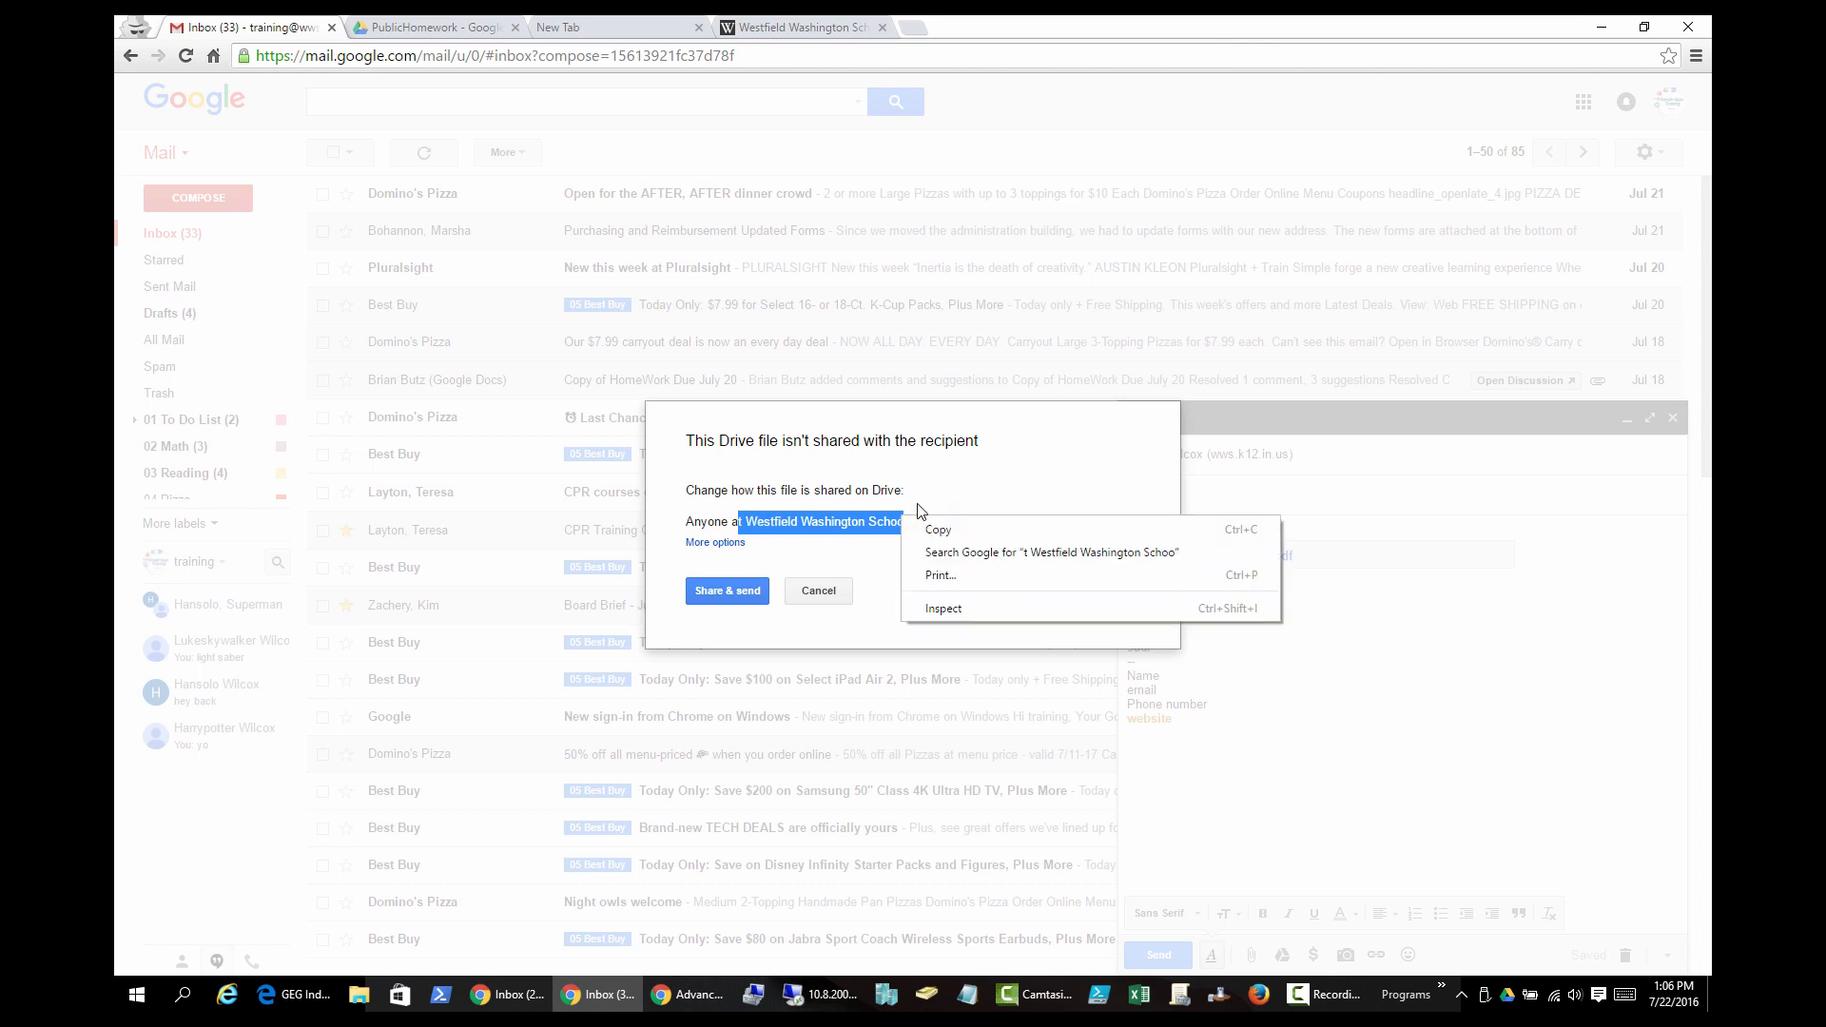
{"action": "left_click", "coordinate": [917, 513]}
{"action": "left_click", "coordinate": [1110, 523]}
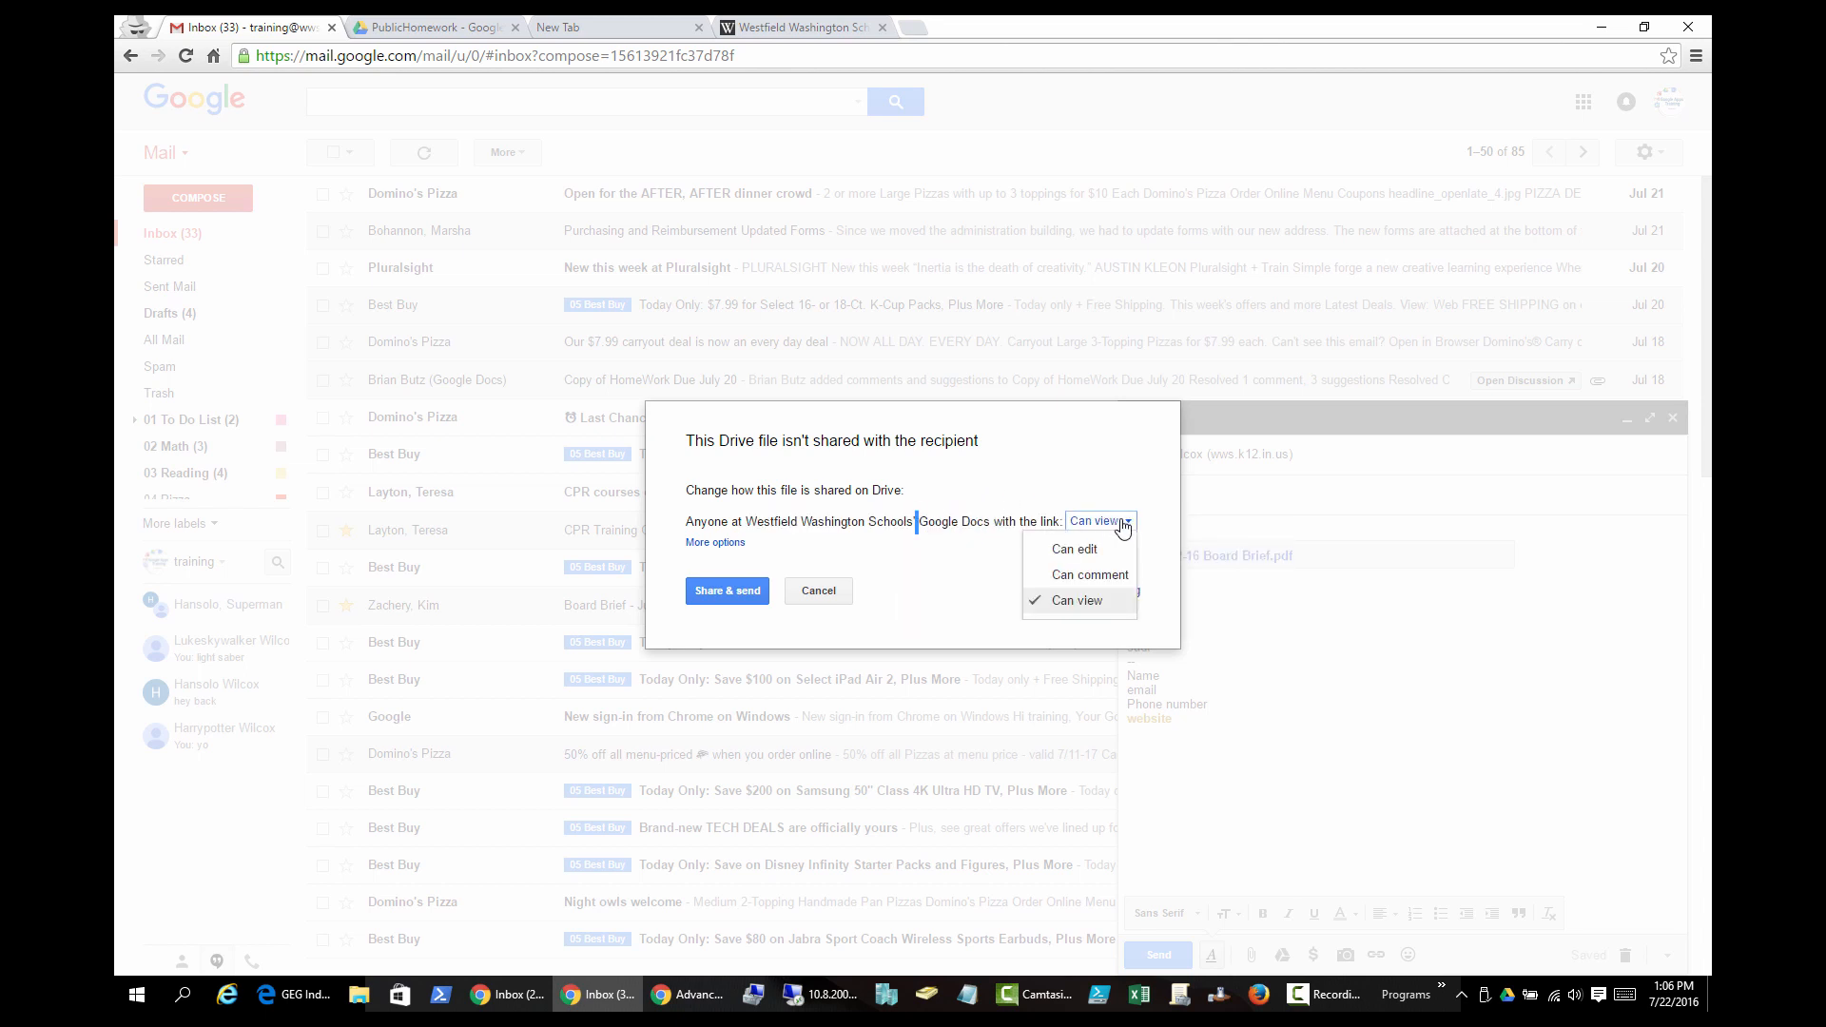
{"action": "left_click", "coordinate": [700, 544]}
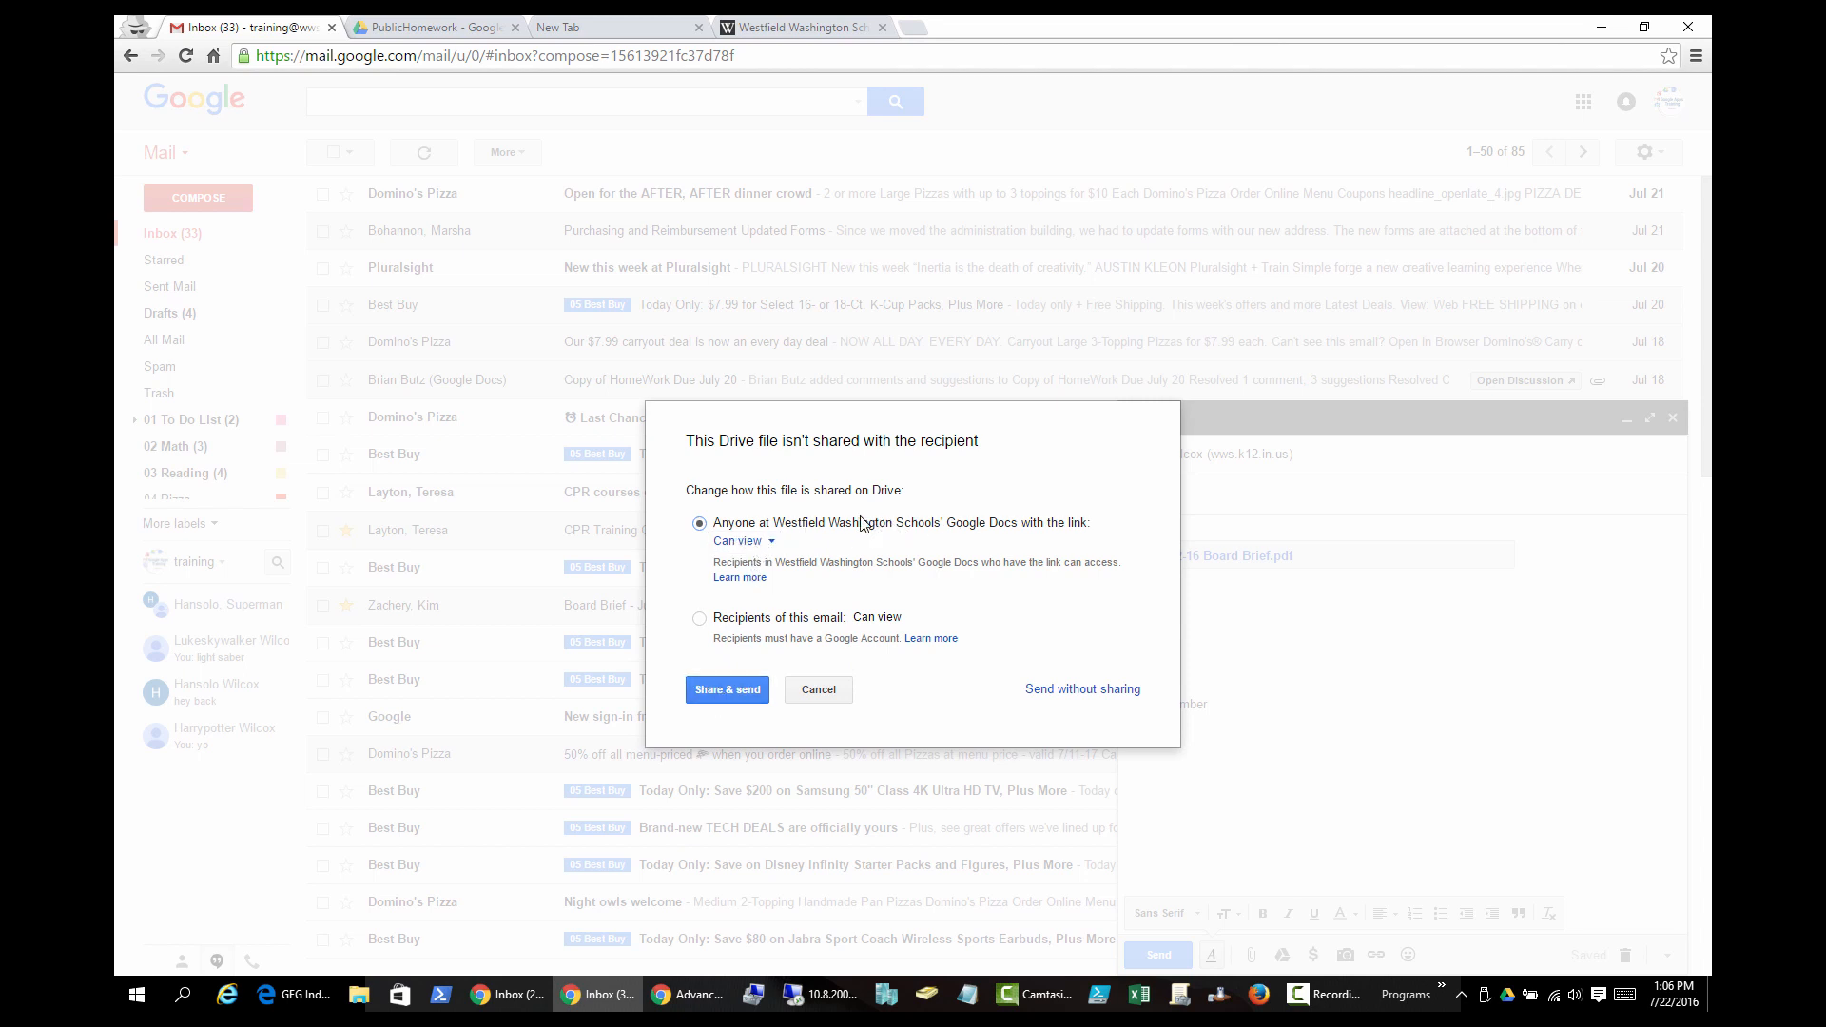
{"action": "left_click", "coordinate": [739, 693]}
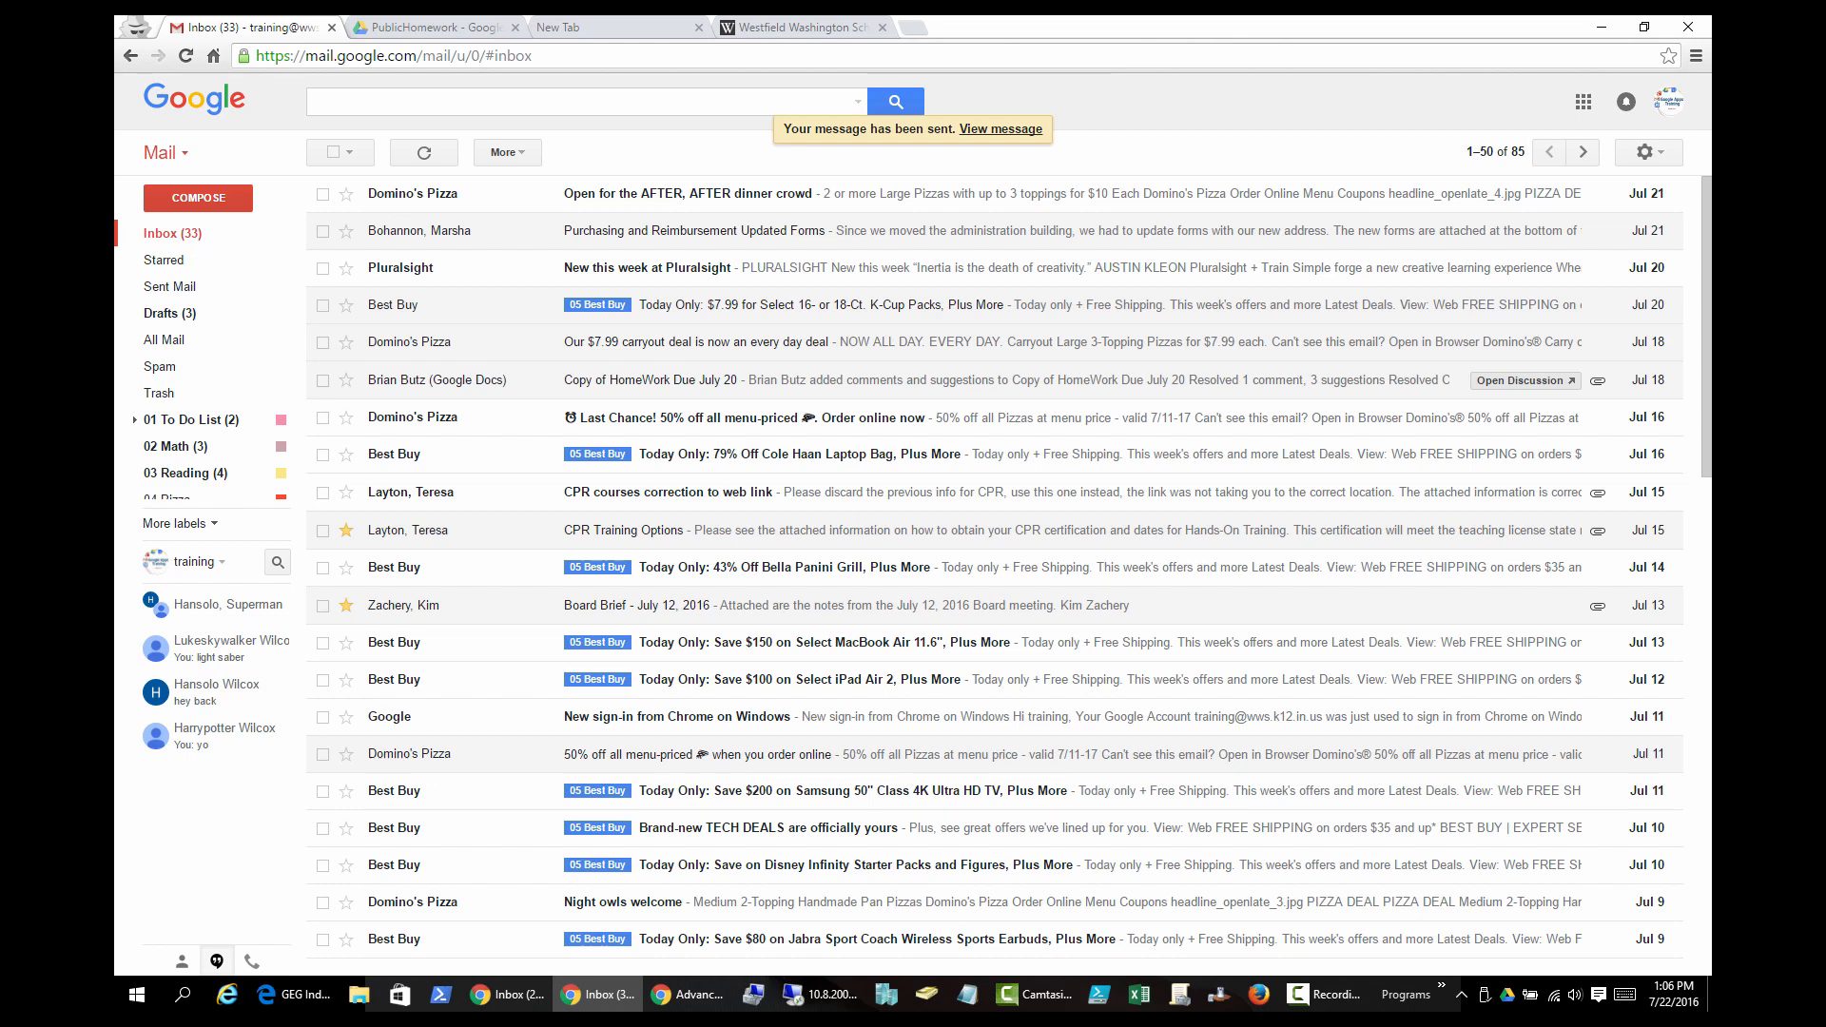
Configure the inbox to show the Primary, Social, Promotions, Updates and Forums tabs, with starred messages included in Primary
{"action": "key", "text": "alt+Tab"}
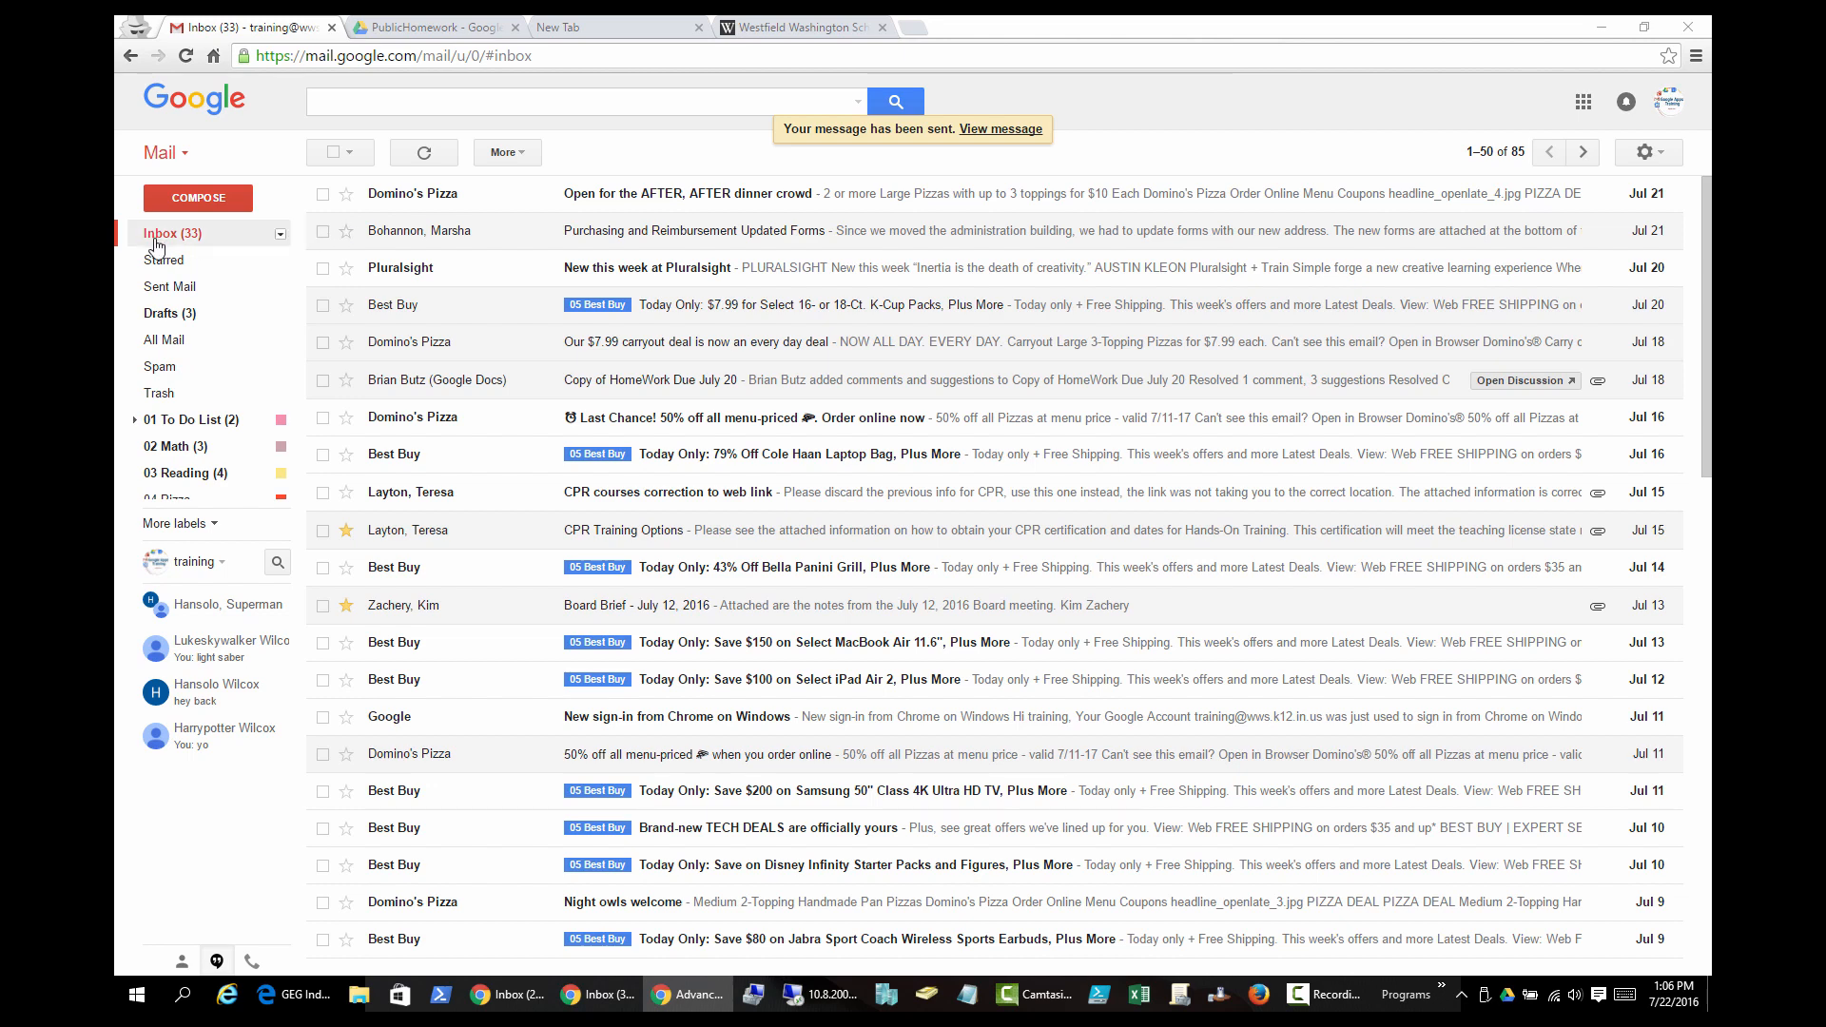
{"action": "left_click", "coordinate": [1648, 166]}
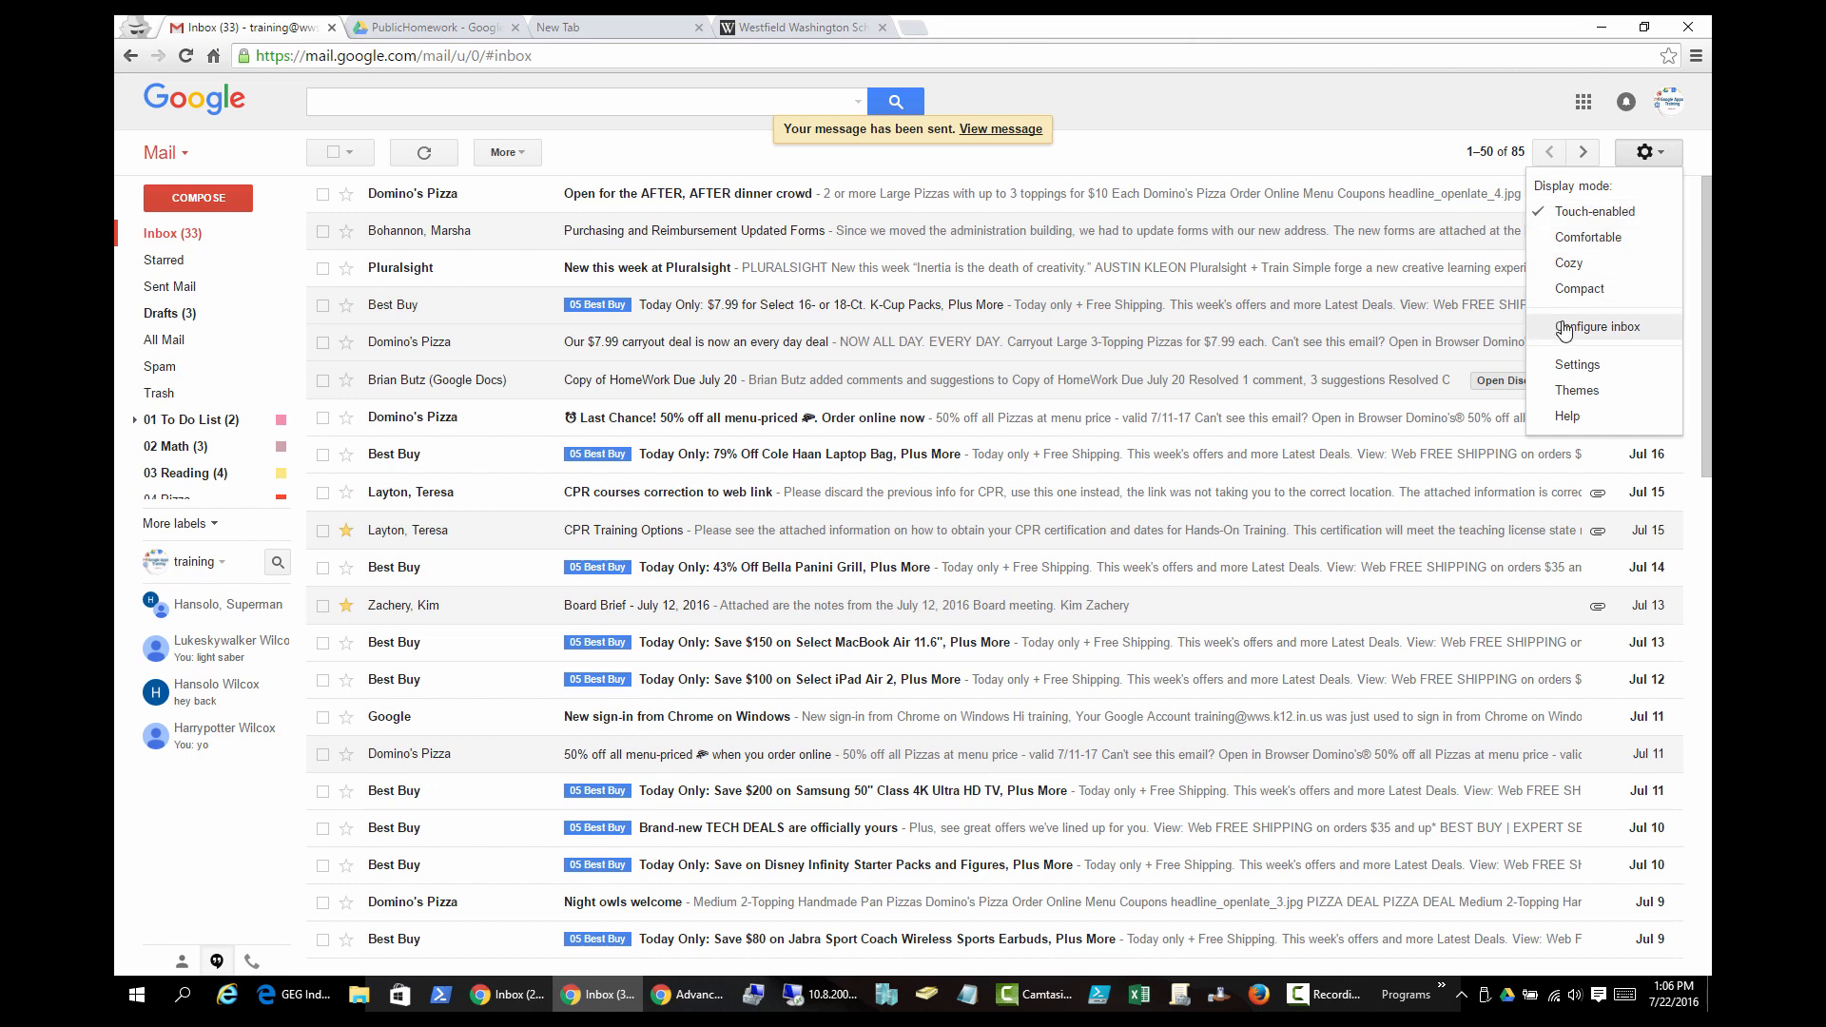
{"action": "left_click", "coordinate": [1260, 127]}
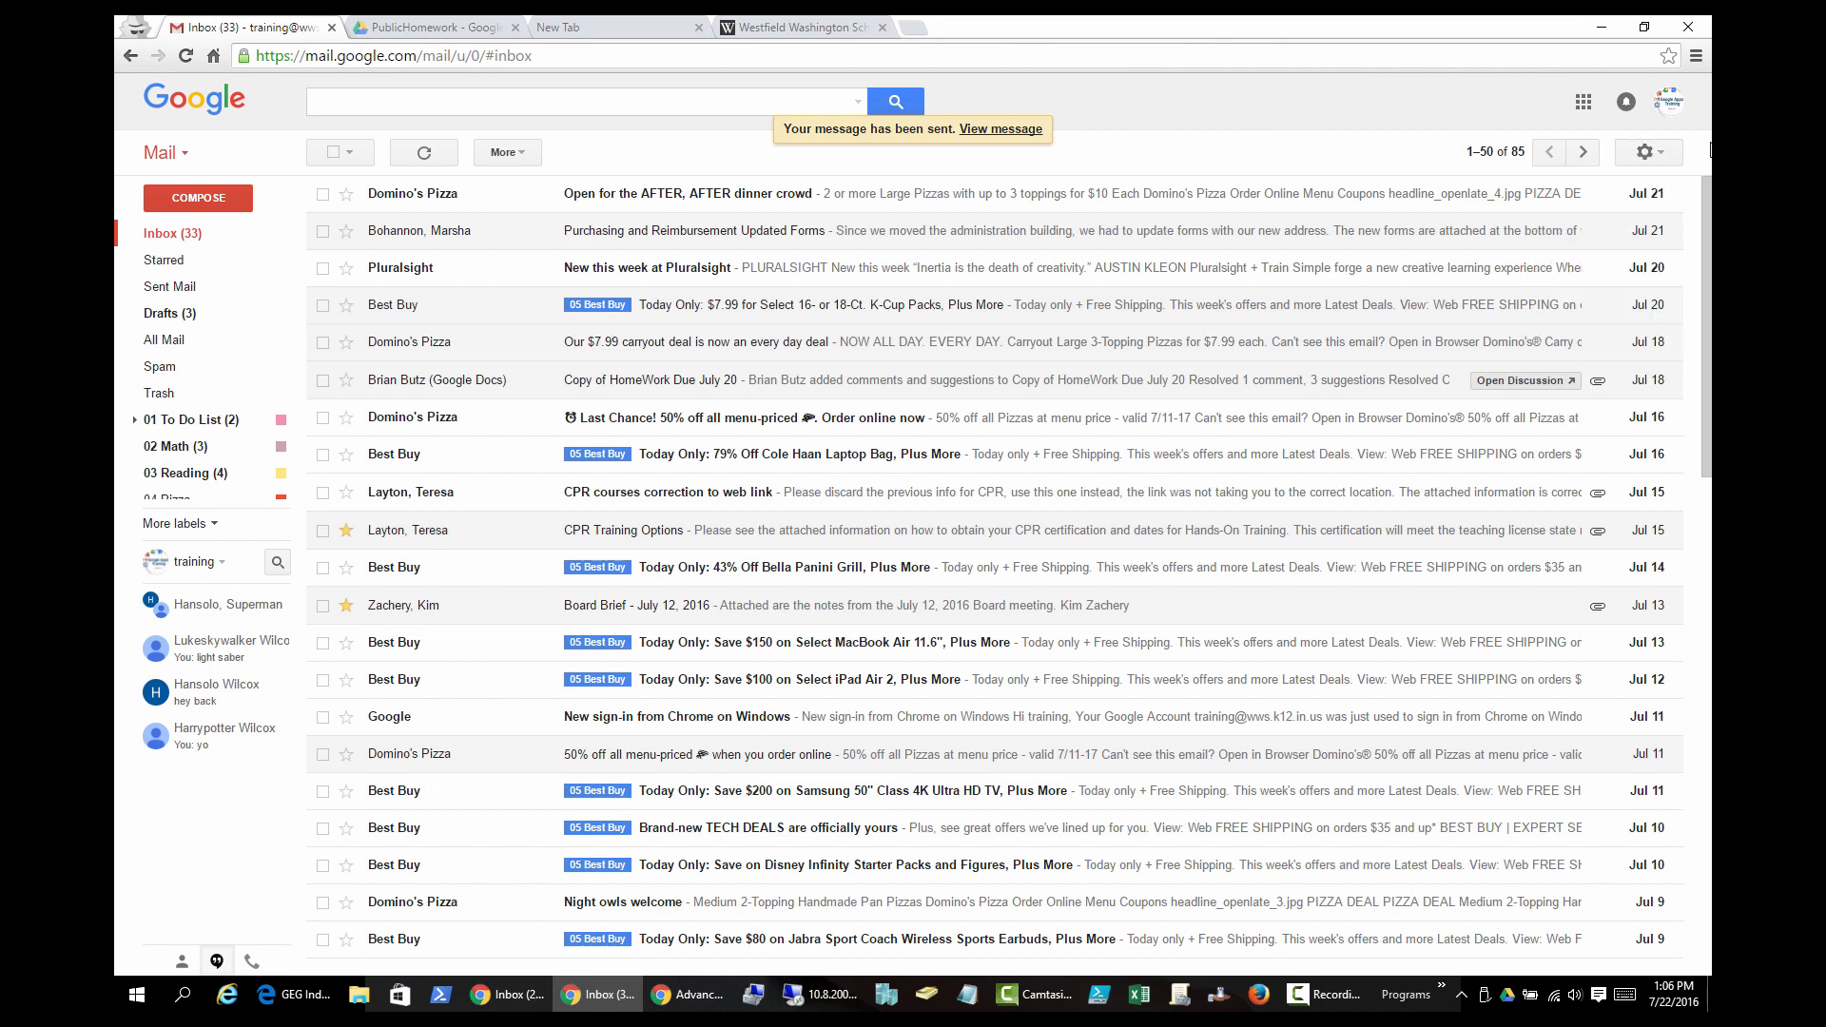
{"action": "left_click", "coordinate": [1662, 158]}
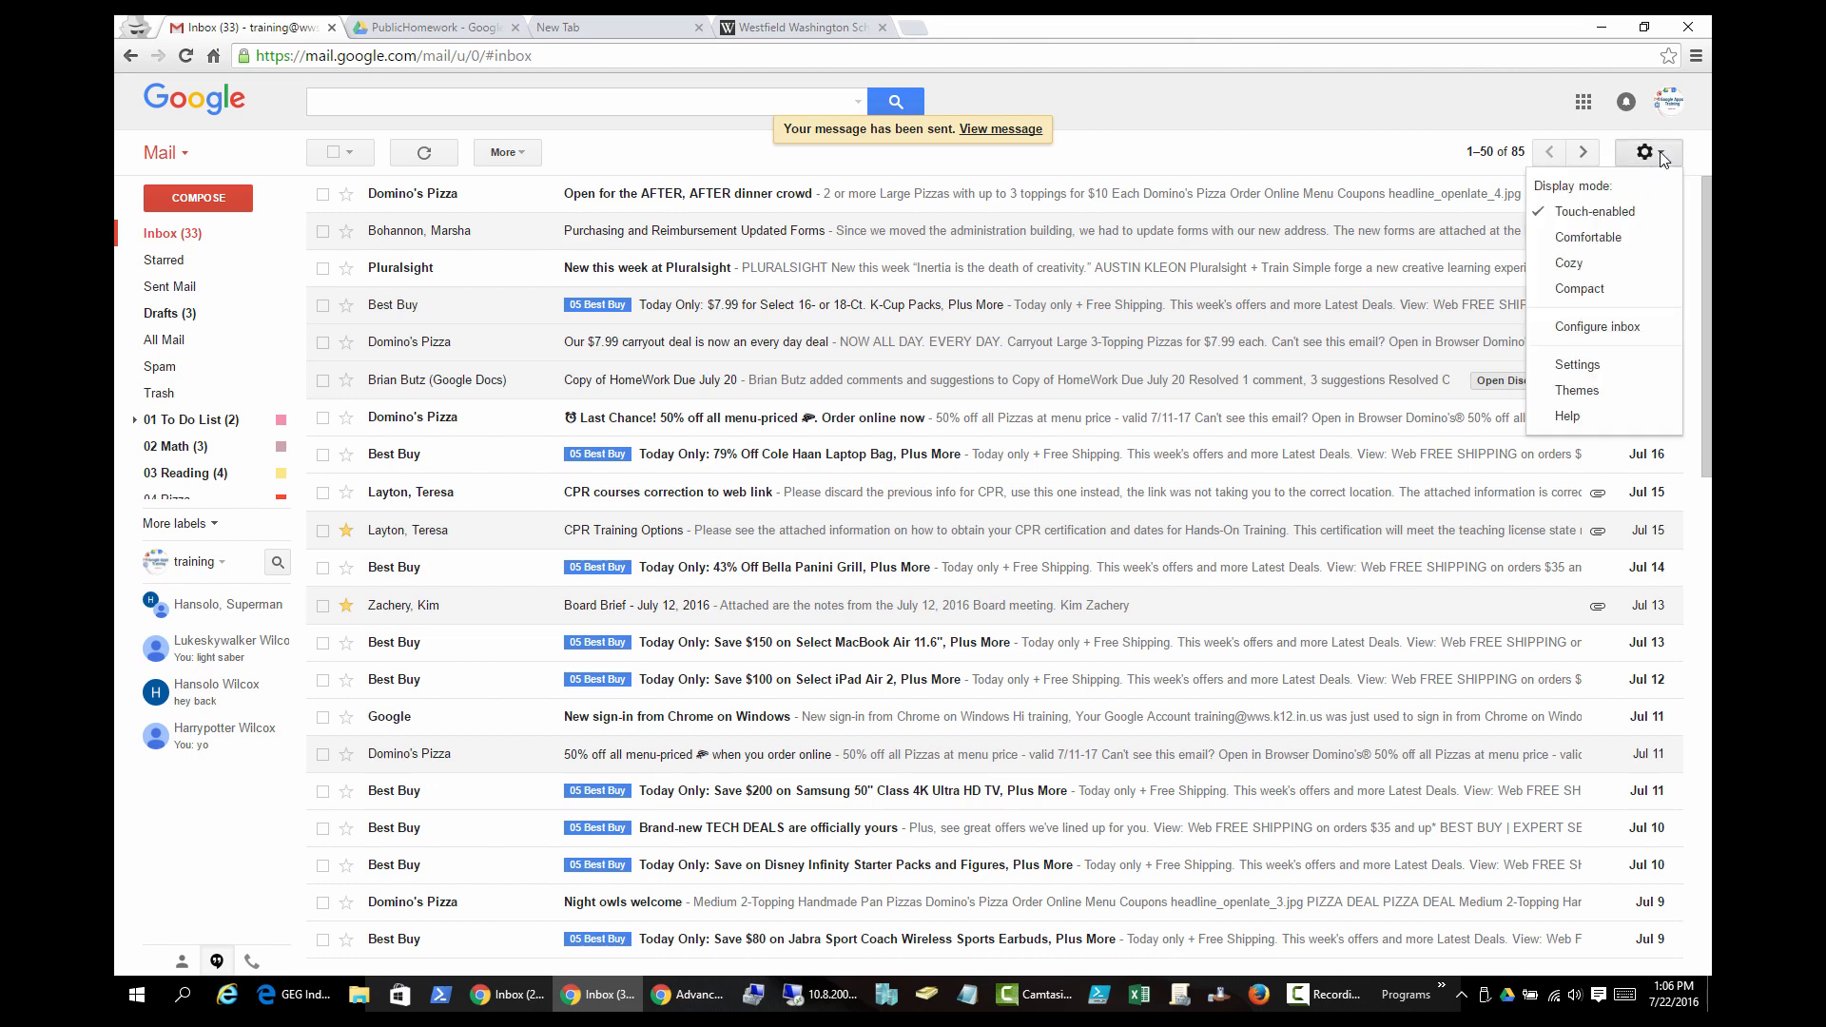
{"action": "left_click", "coordinate": [1621, 329]}
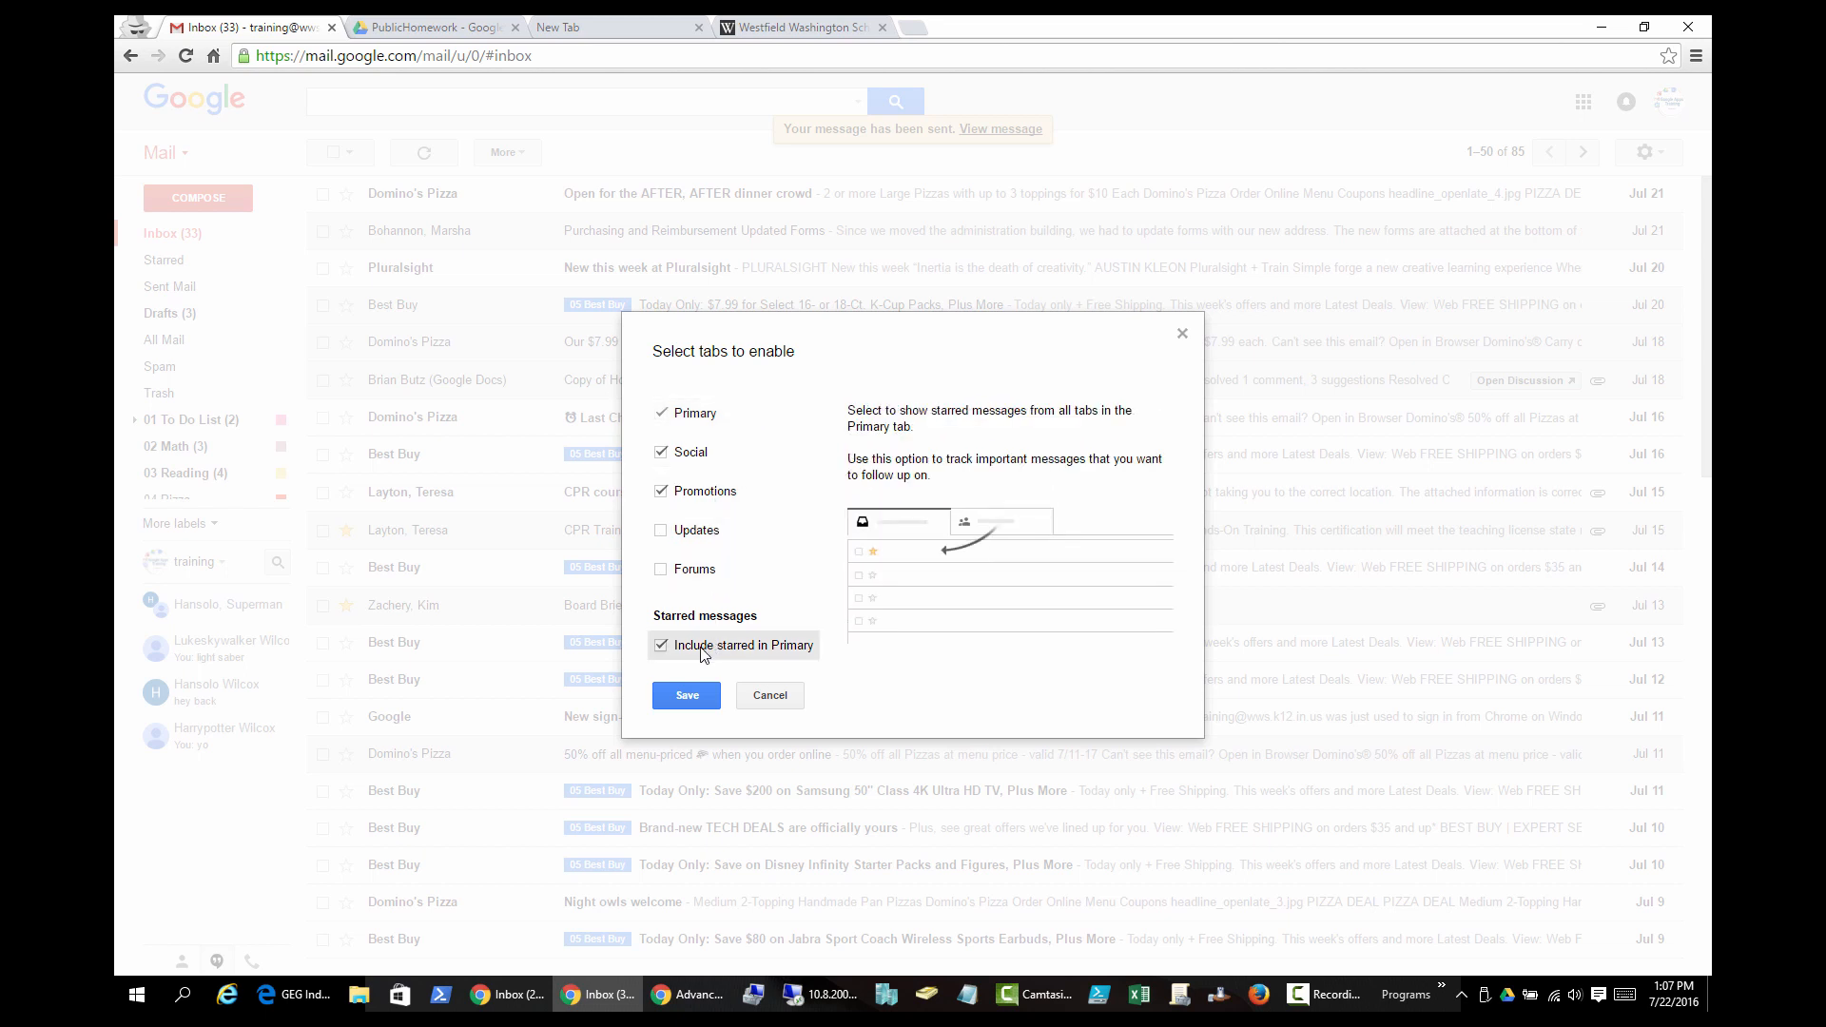
{"action": "left_click", "coordinate": [661, 529]}
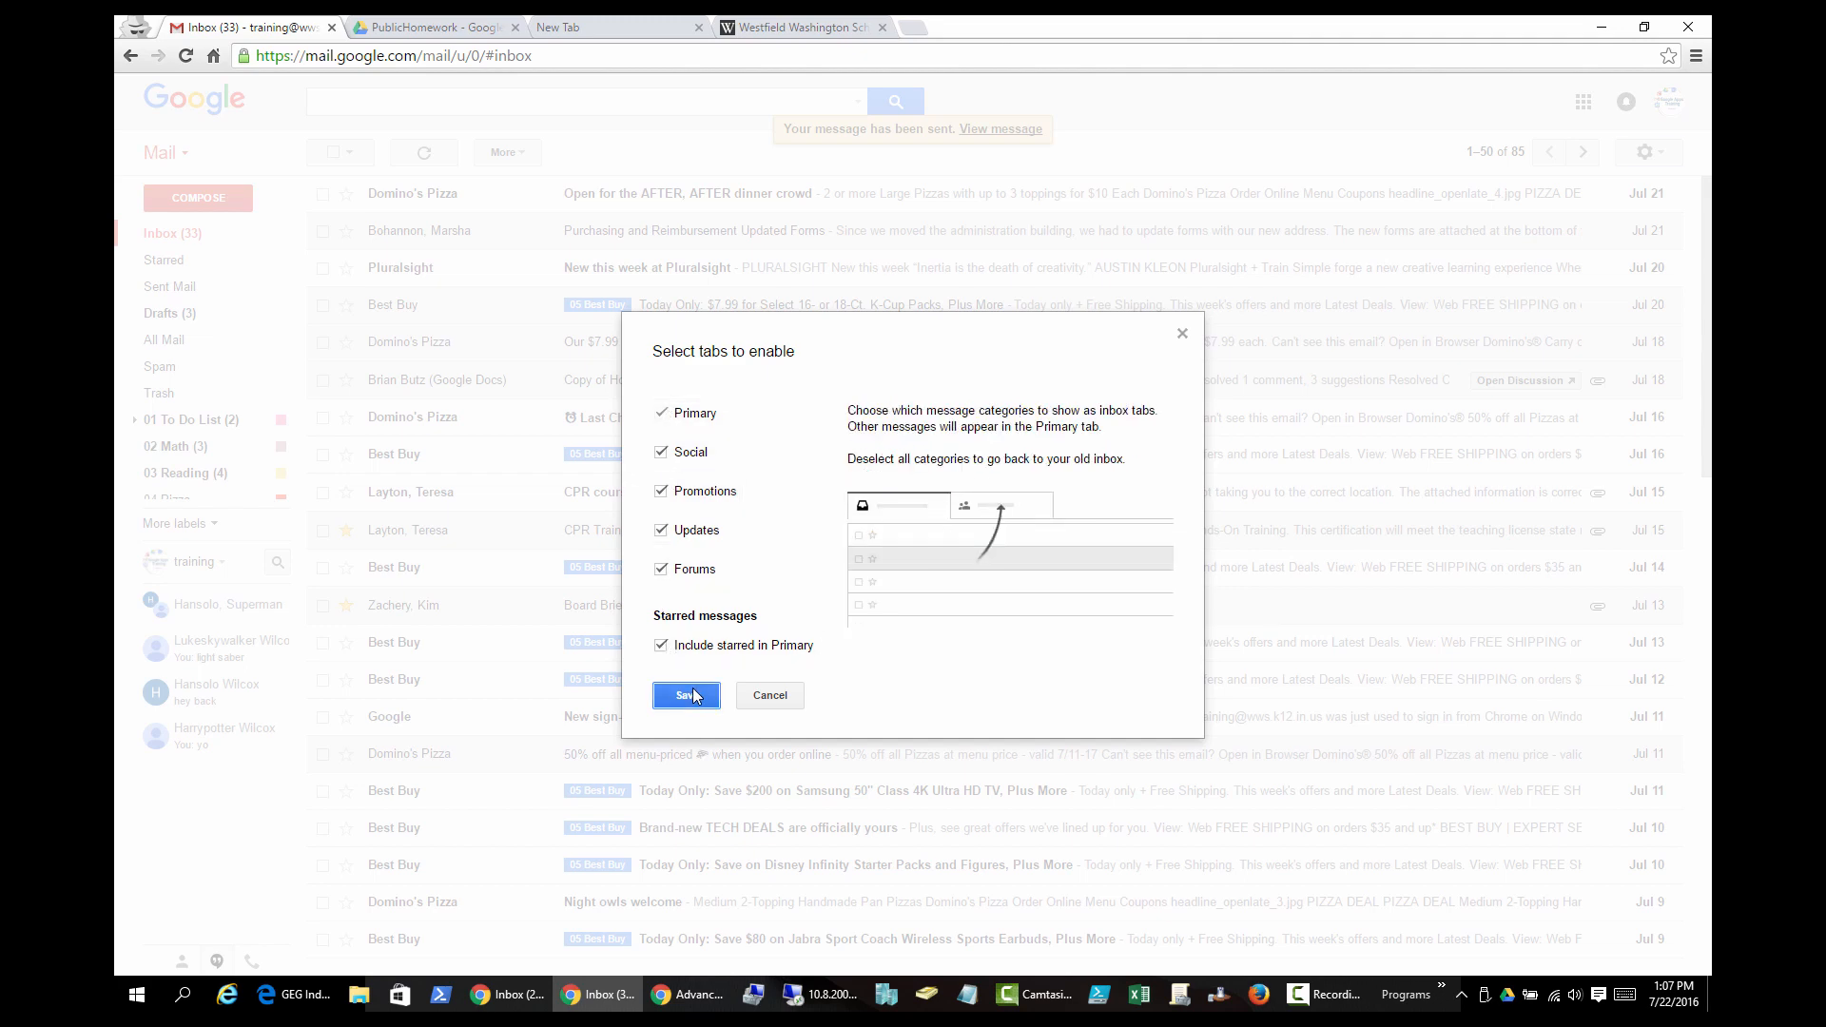
{"action": "left_click", "coordinate": [687, 695]}
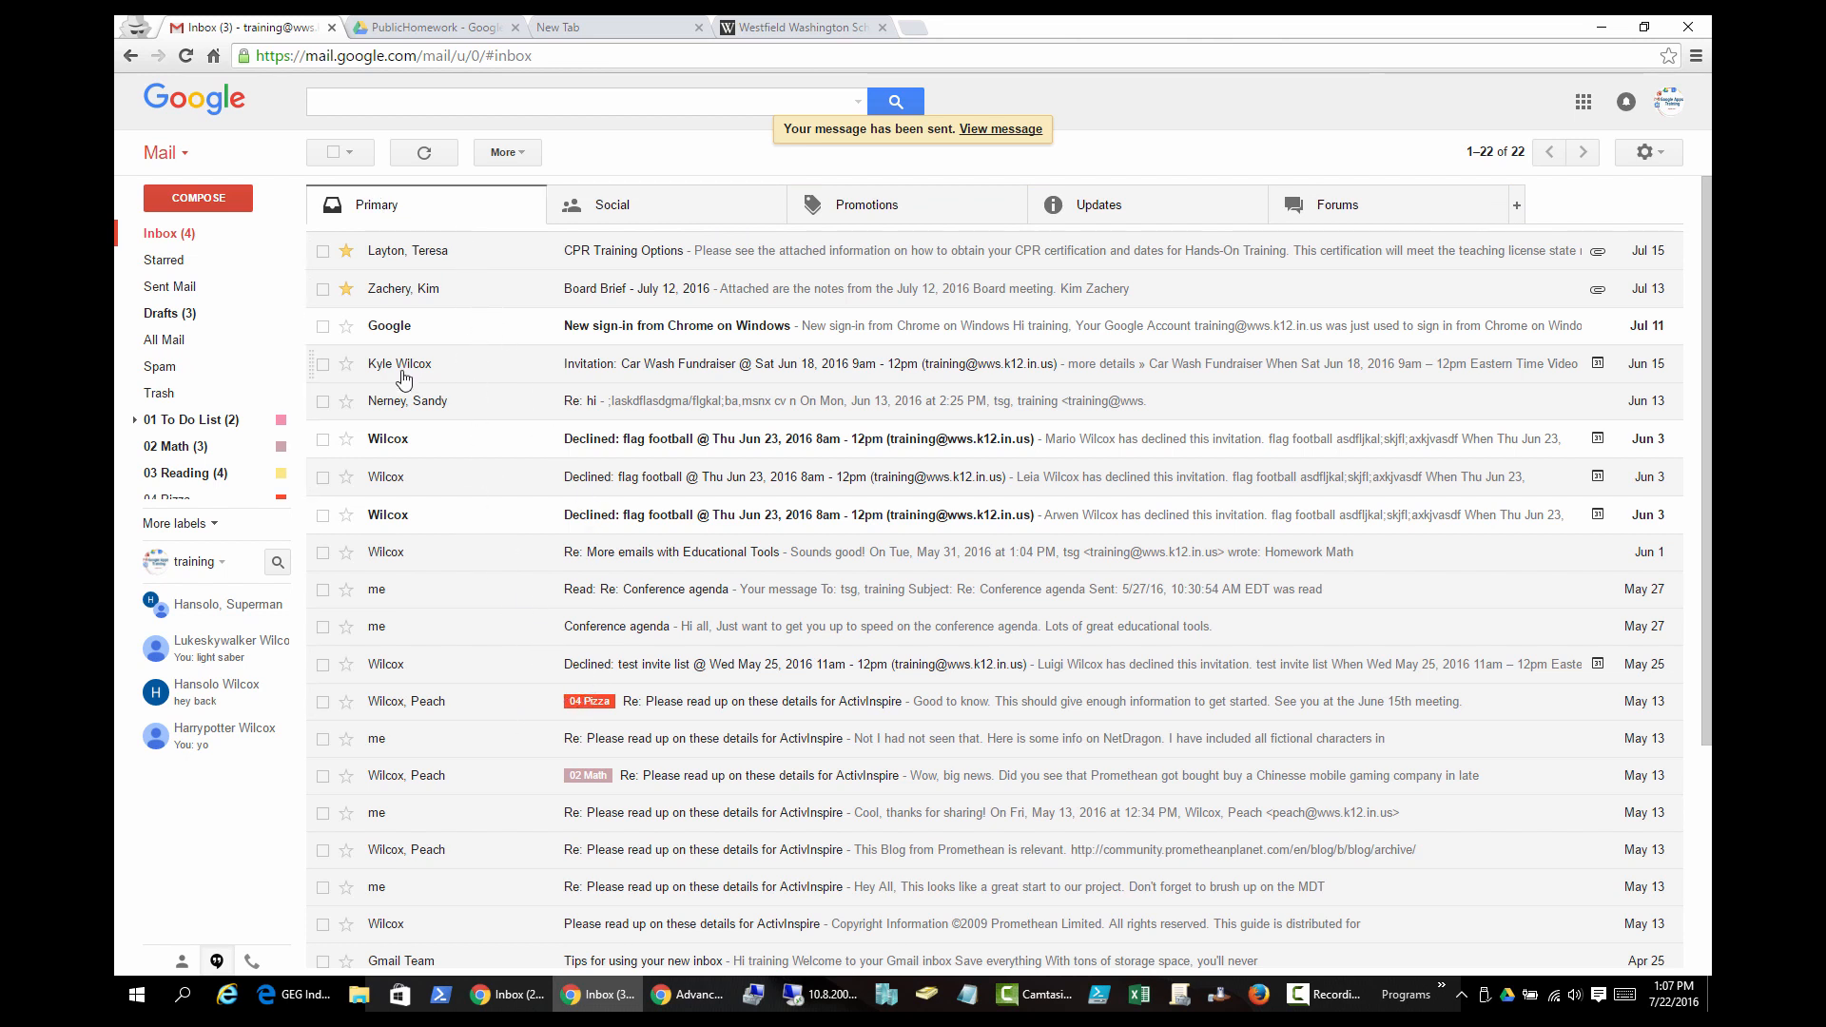
Look through the Social, Promotions, Updates and Forums messages, and review the inbox's tab configuration options without changing them
{"action": "left_click", "coordinate": [643, 211]}
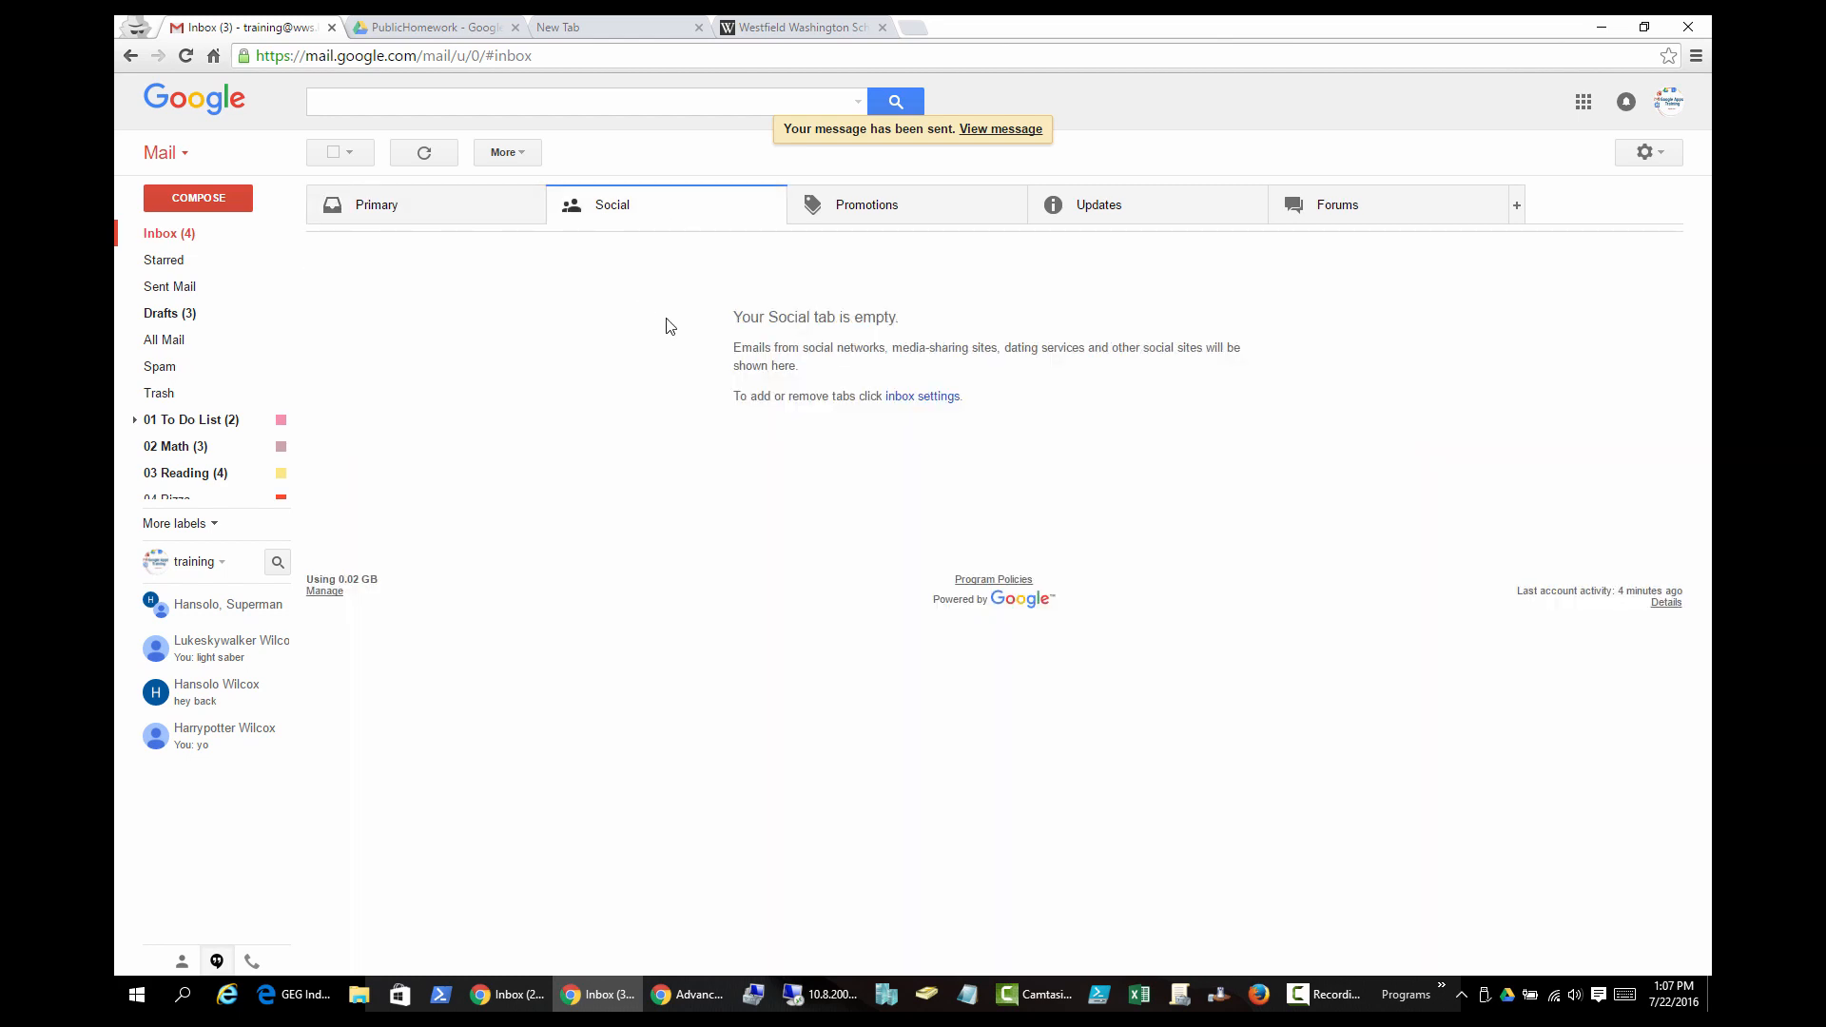
{"action": "left_click", "coordinate": [860, 209]}
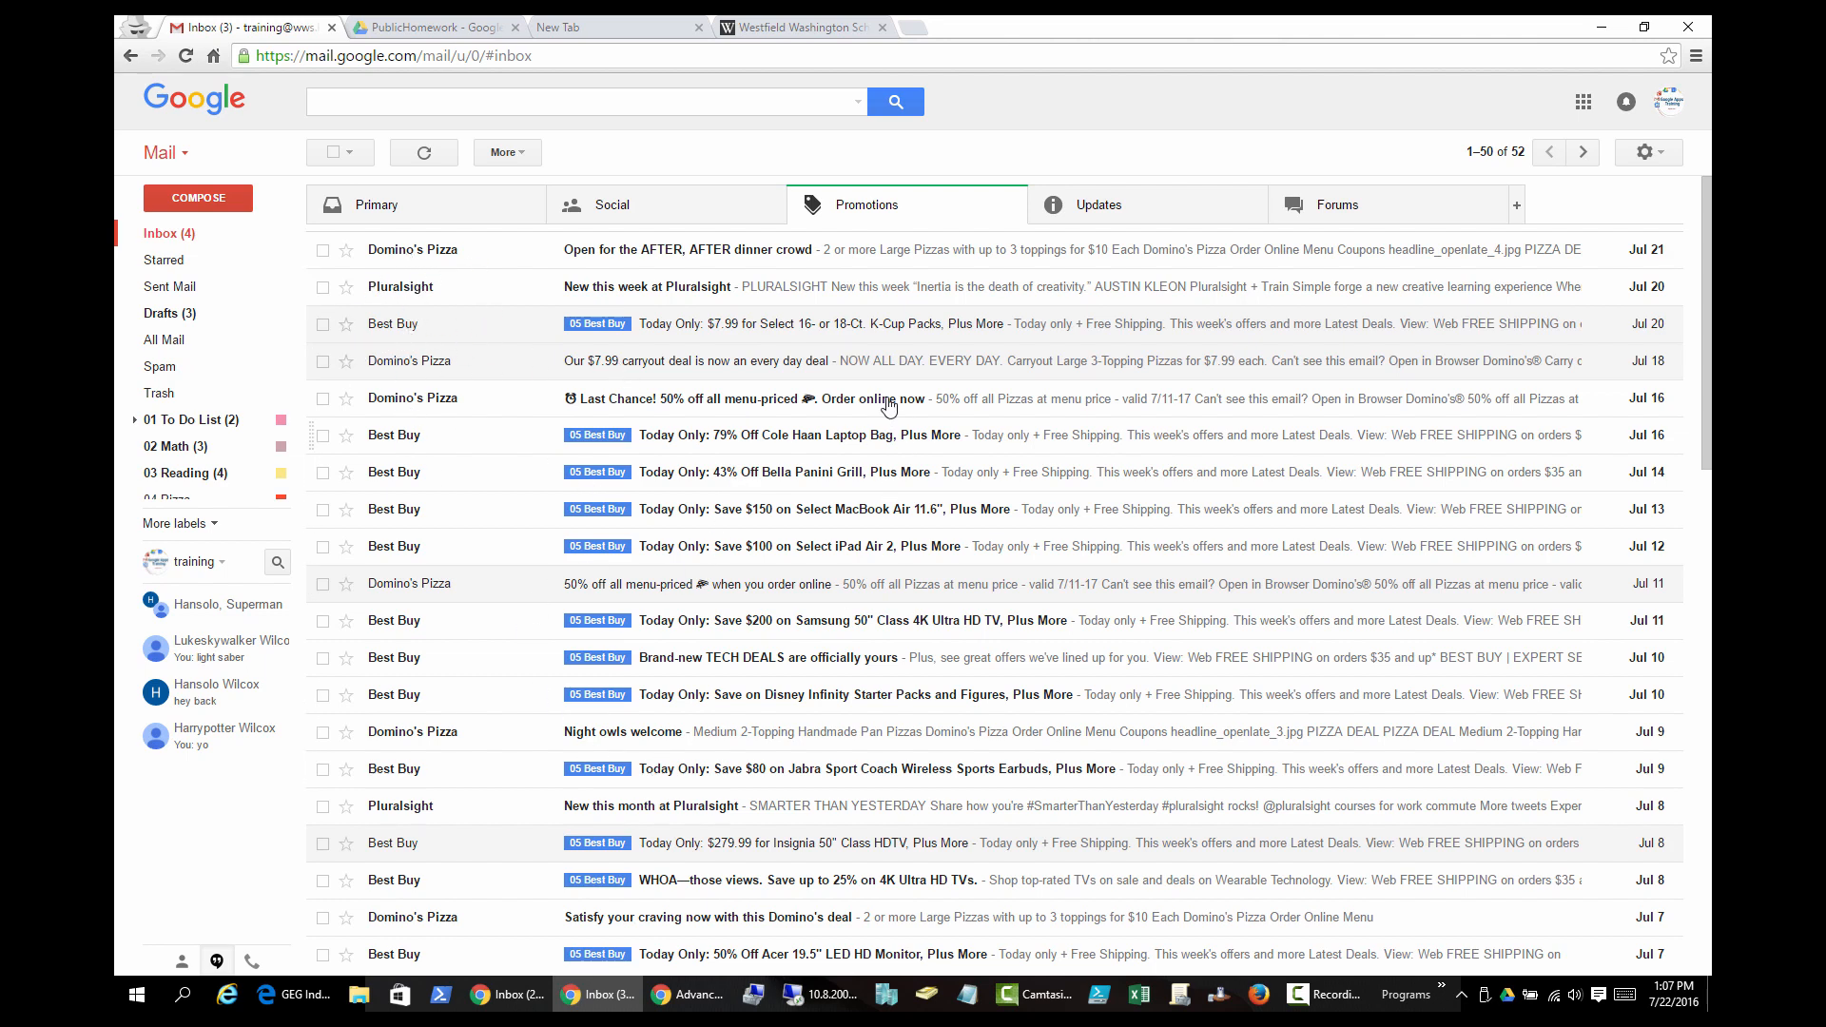
{"action": "left_click", "coordinate": [1119, 215]}
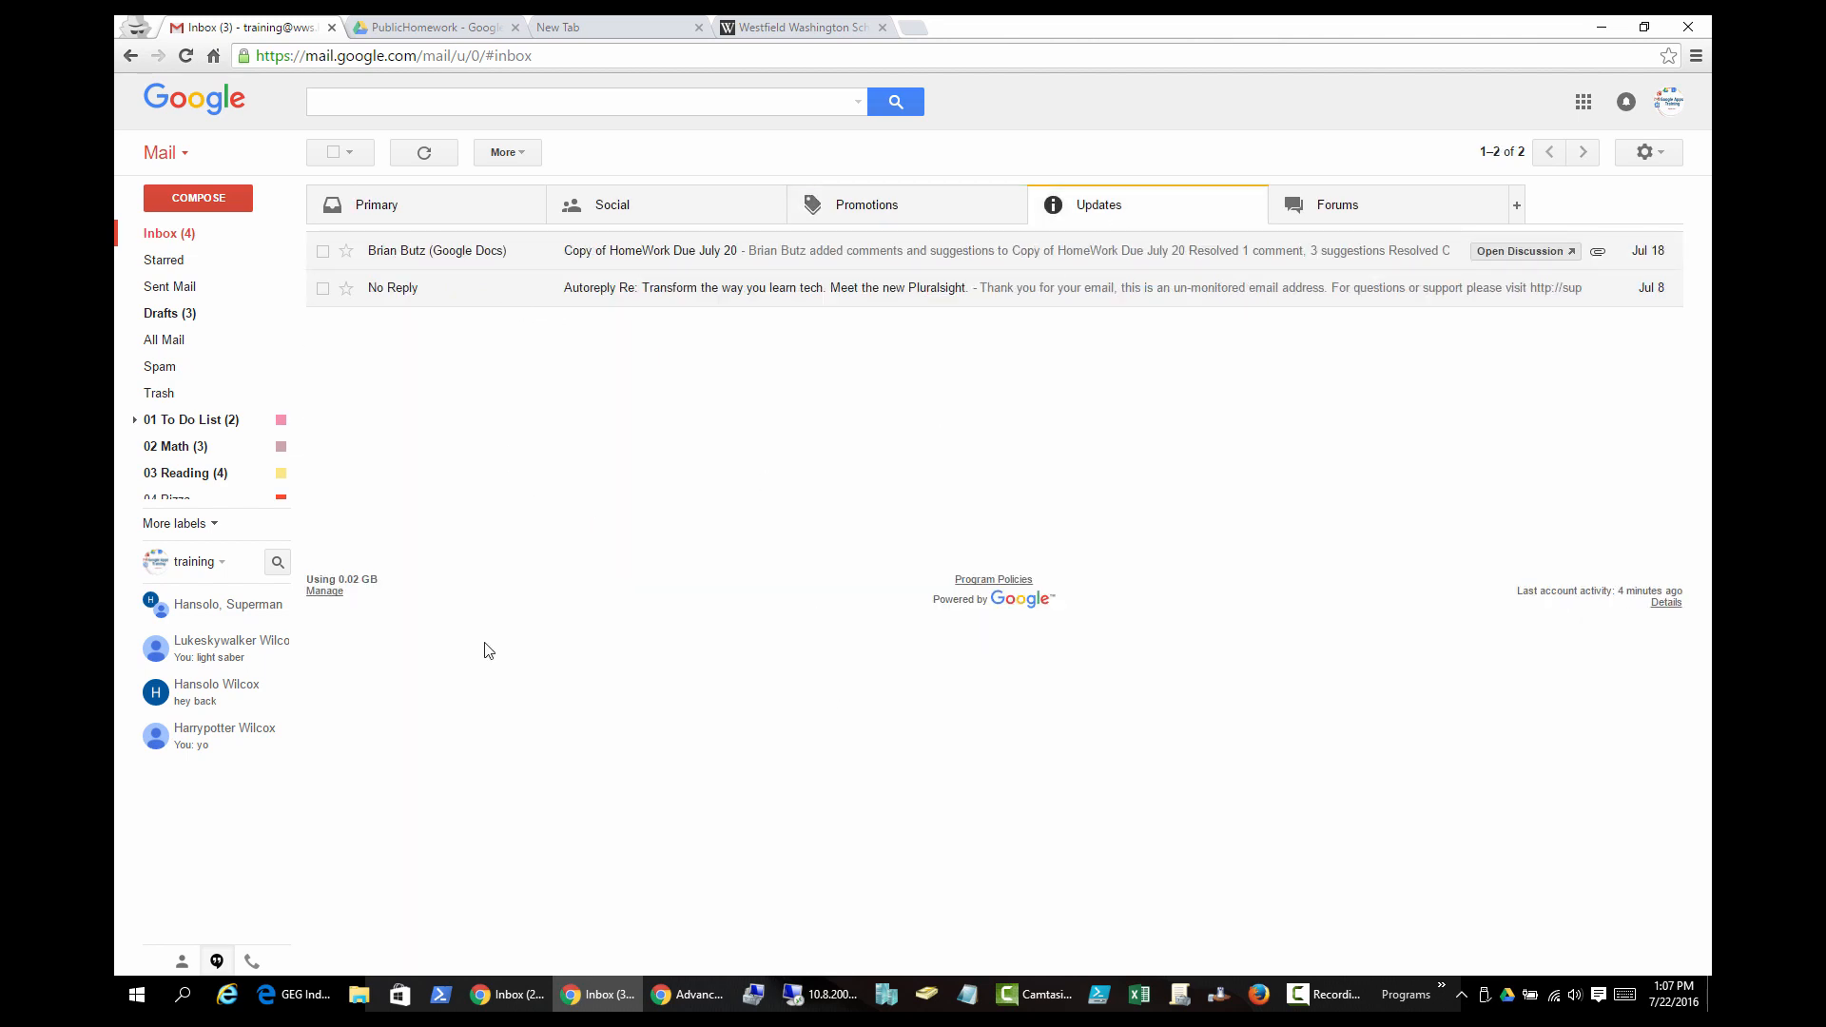
{"action": "left_click", "coordinate": [1346, 215]}
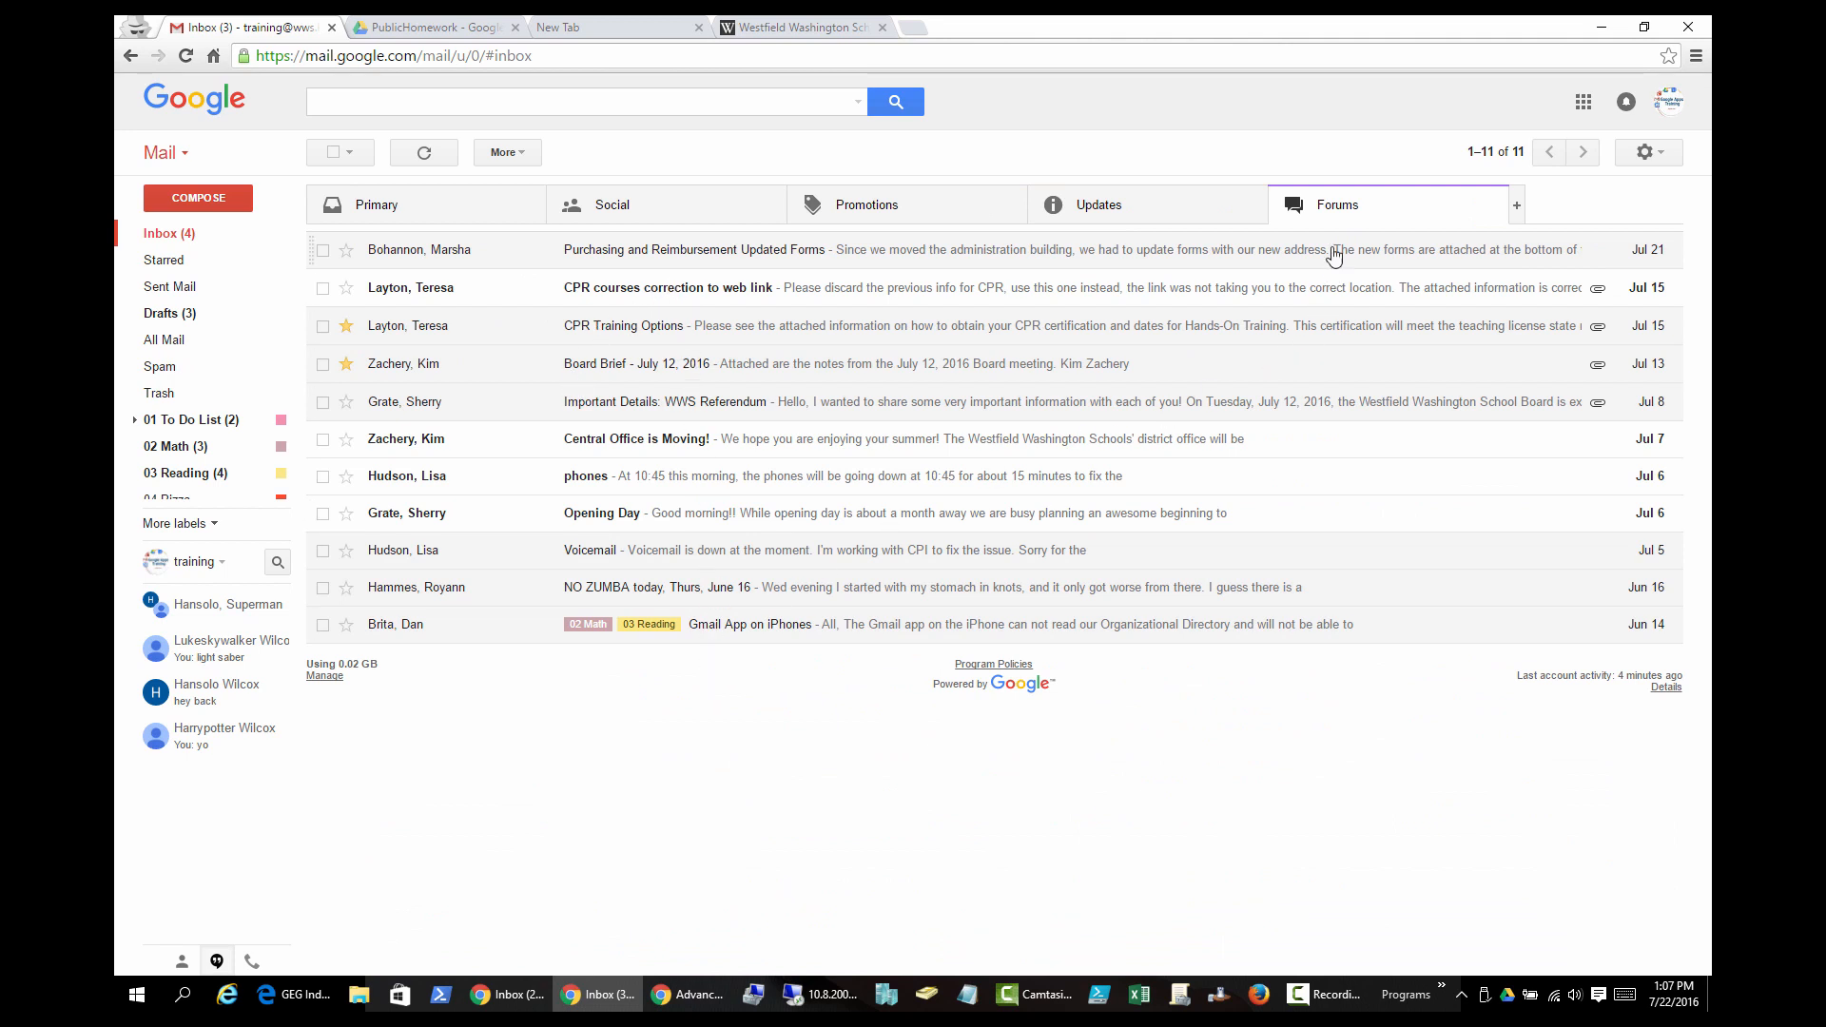
{"action": "left_click", "coordinate": [1648, 152]}
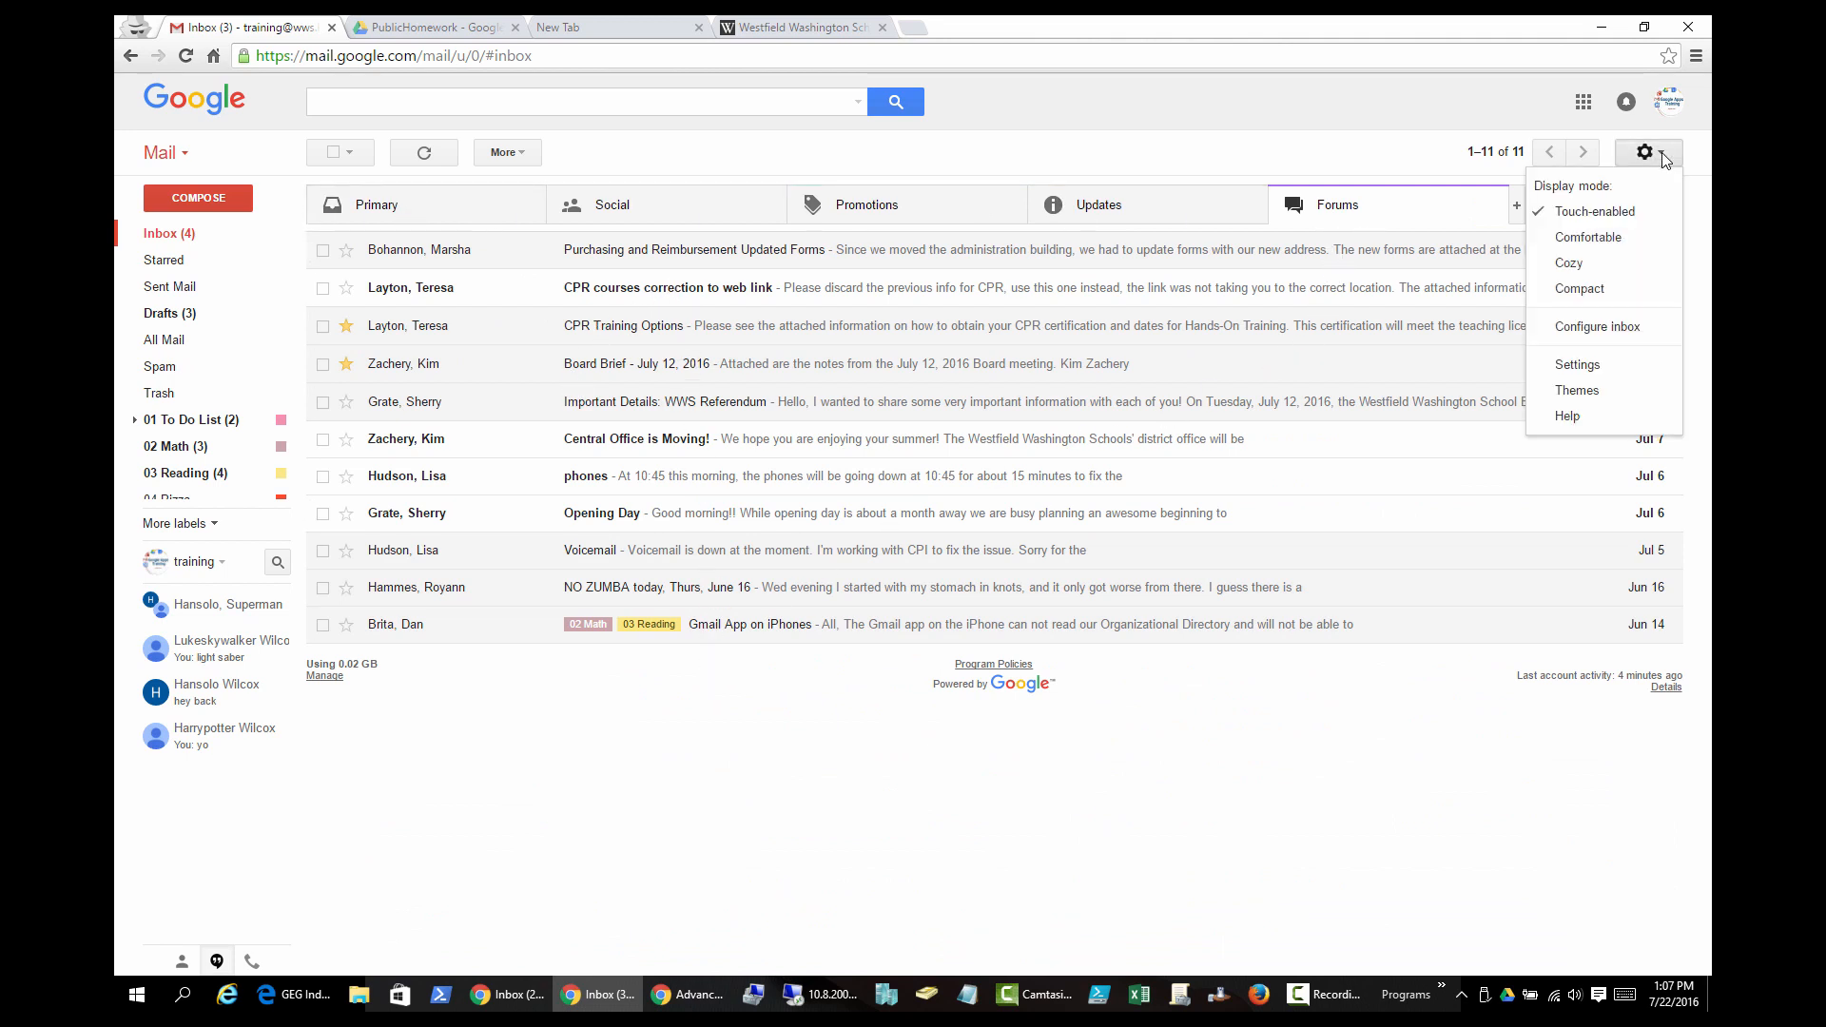
{"action": "left_click", "coordinate": [1597, 328]}
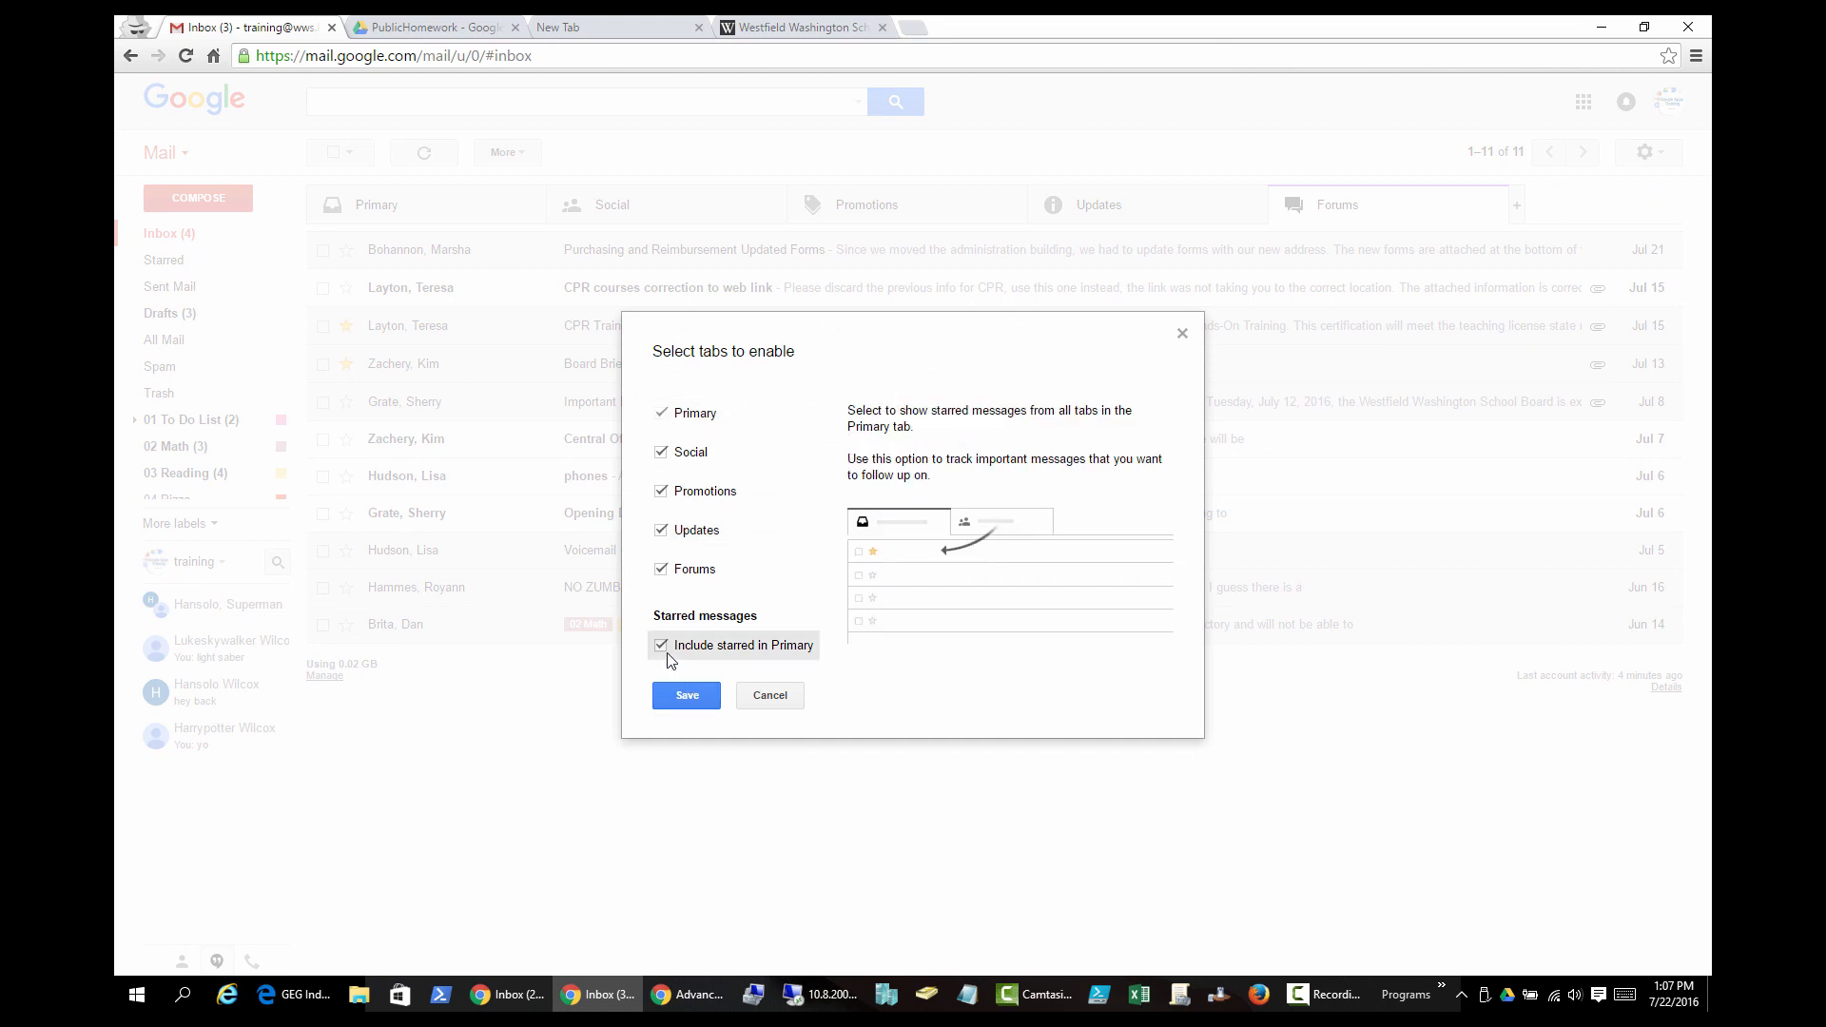
{"action": "mouse_move", "coordinate": [693, 410]}
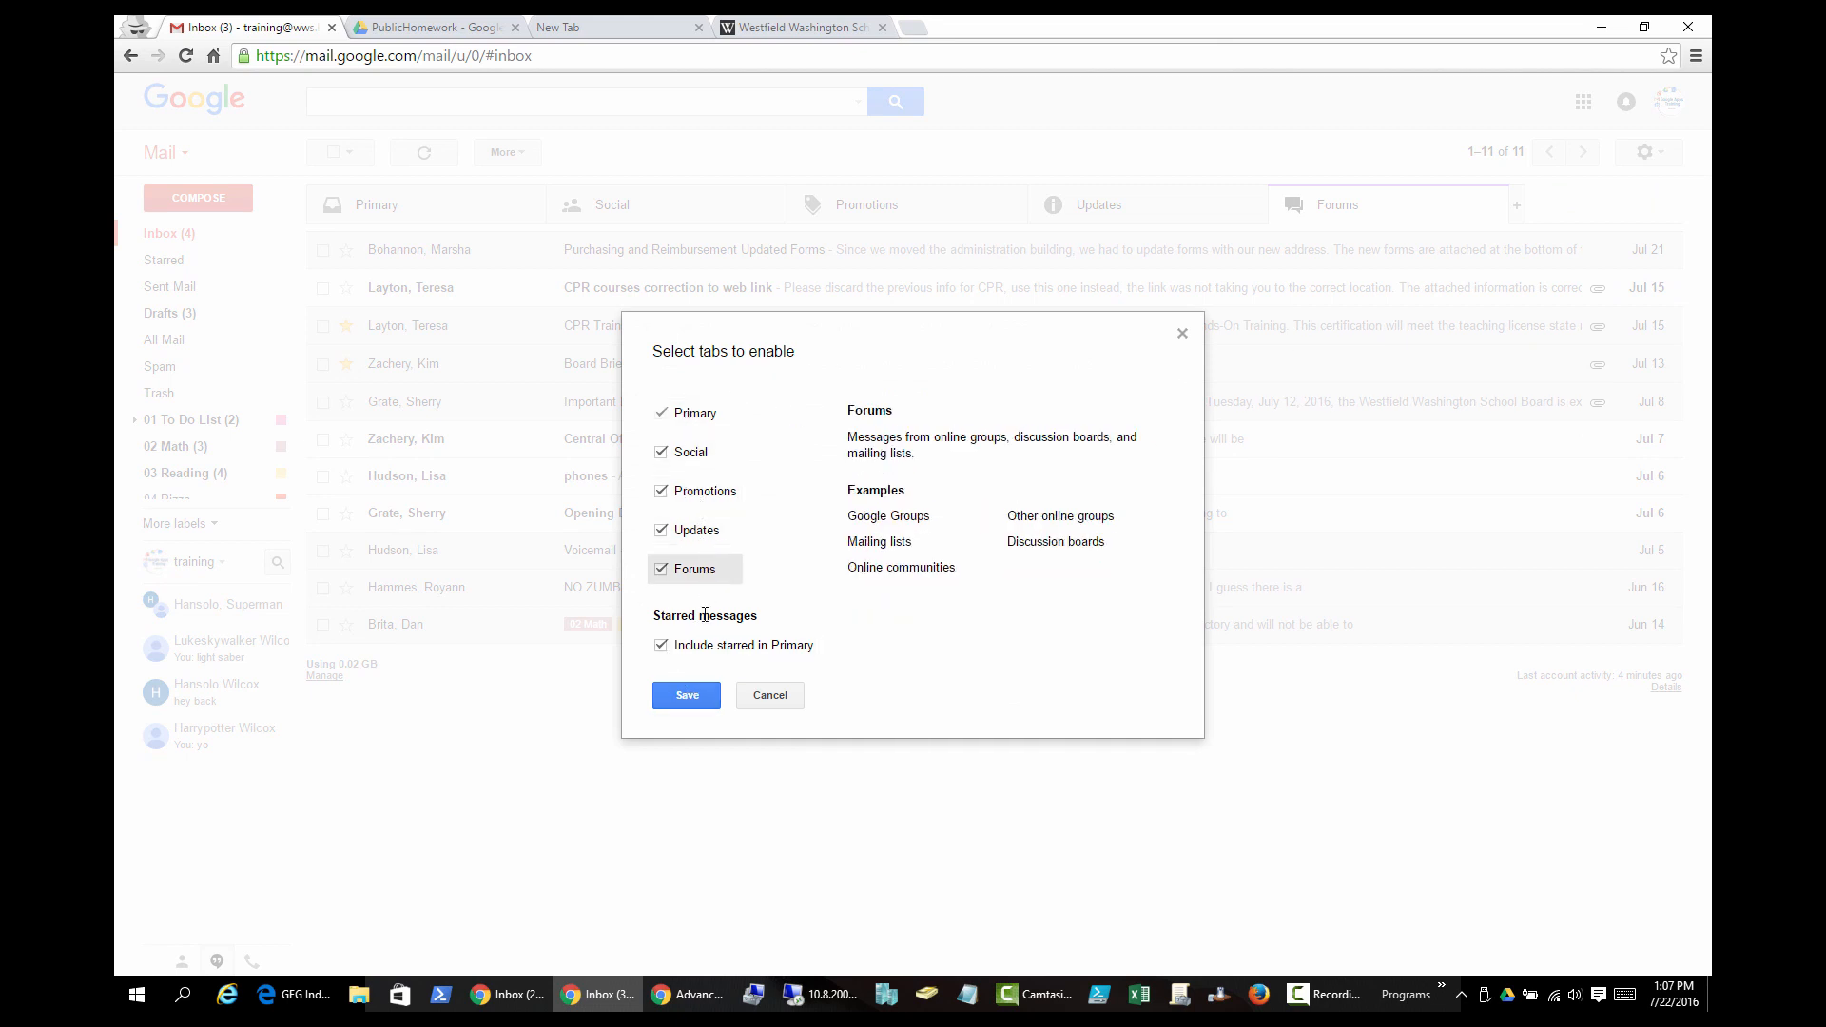
{"action": "left_click", "coordinate": [765, 695]}
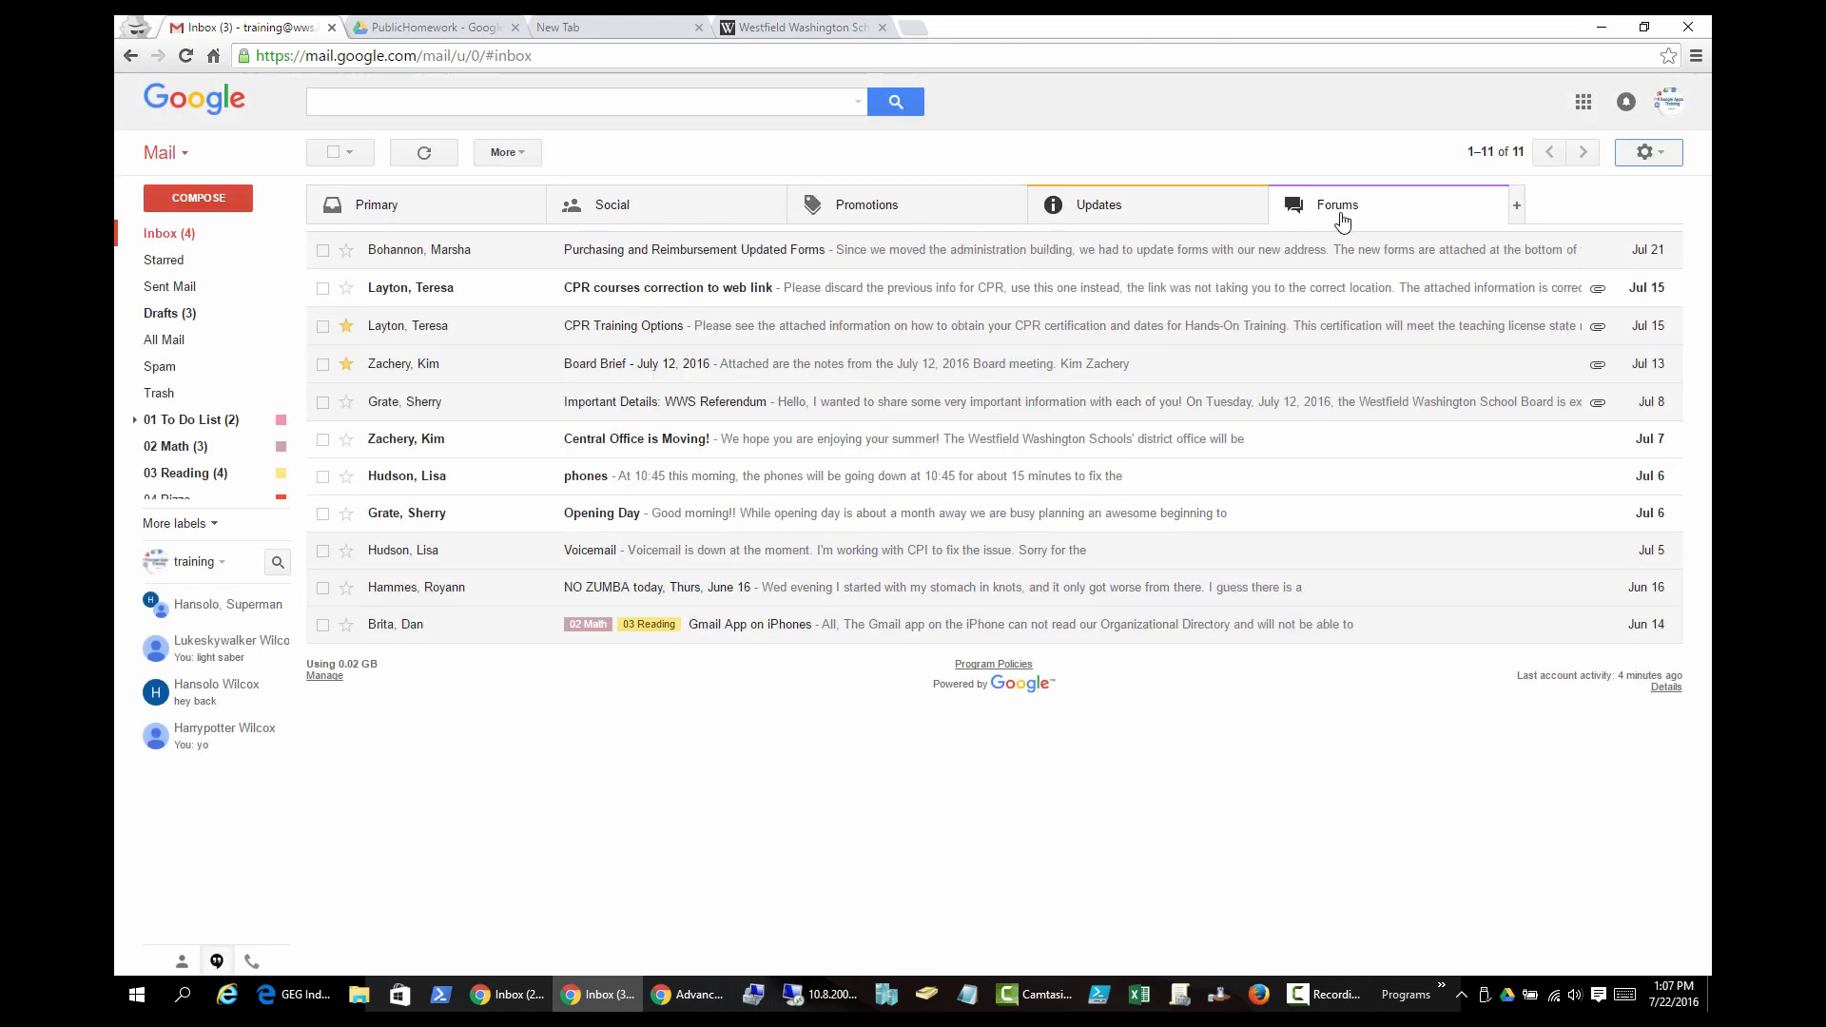
Compare the messages sorted into the Primary, Social, Promotions and Updates categories, ending on Primary
{"action": "left_click", "coordinate": [417, 212]}
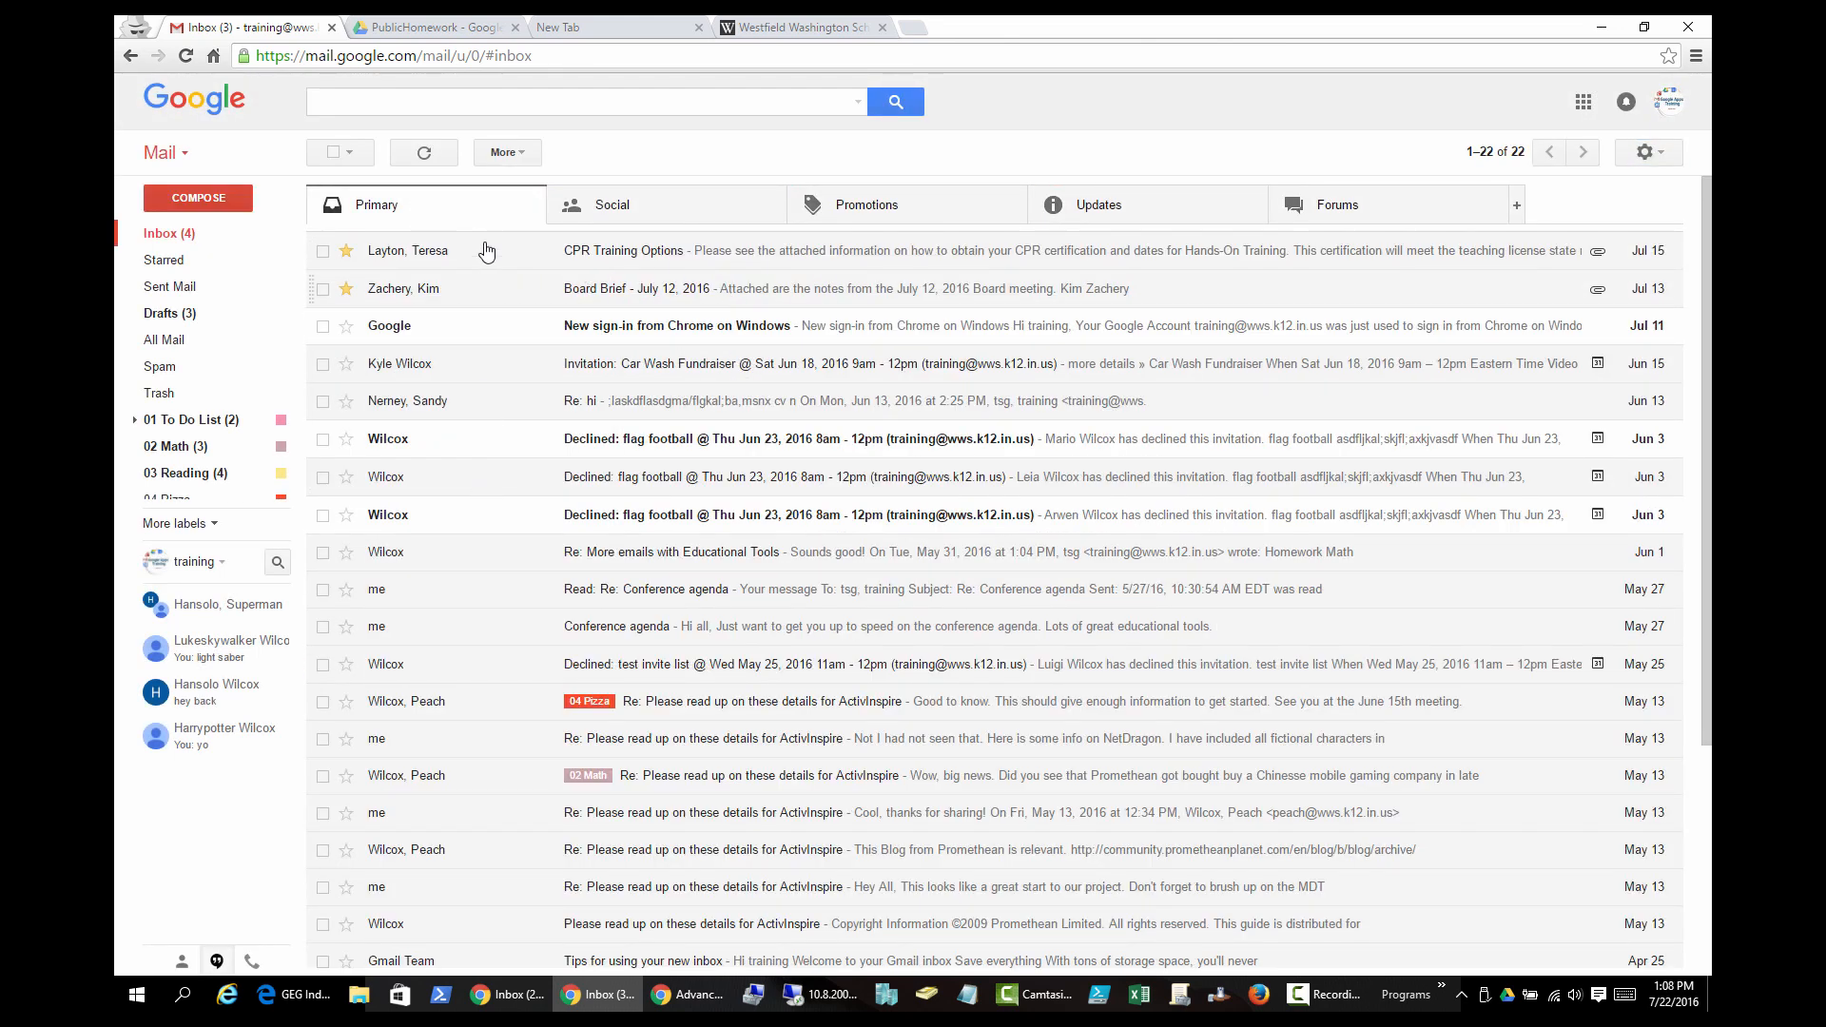
{"action": "left_click", "coordinate": [613, 205]}
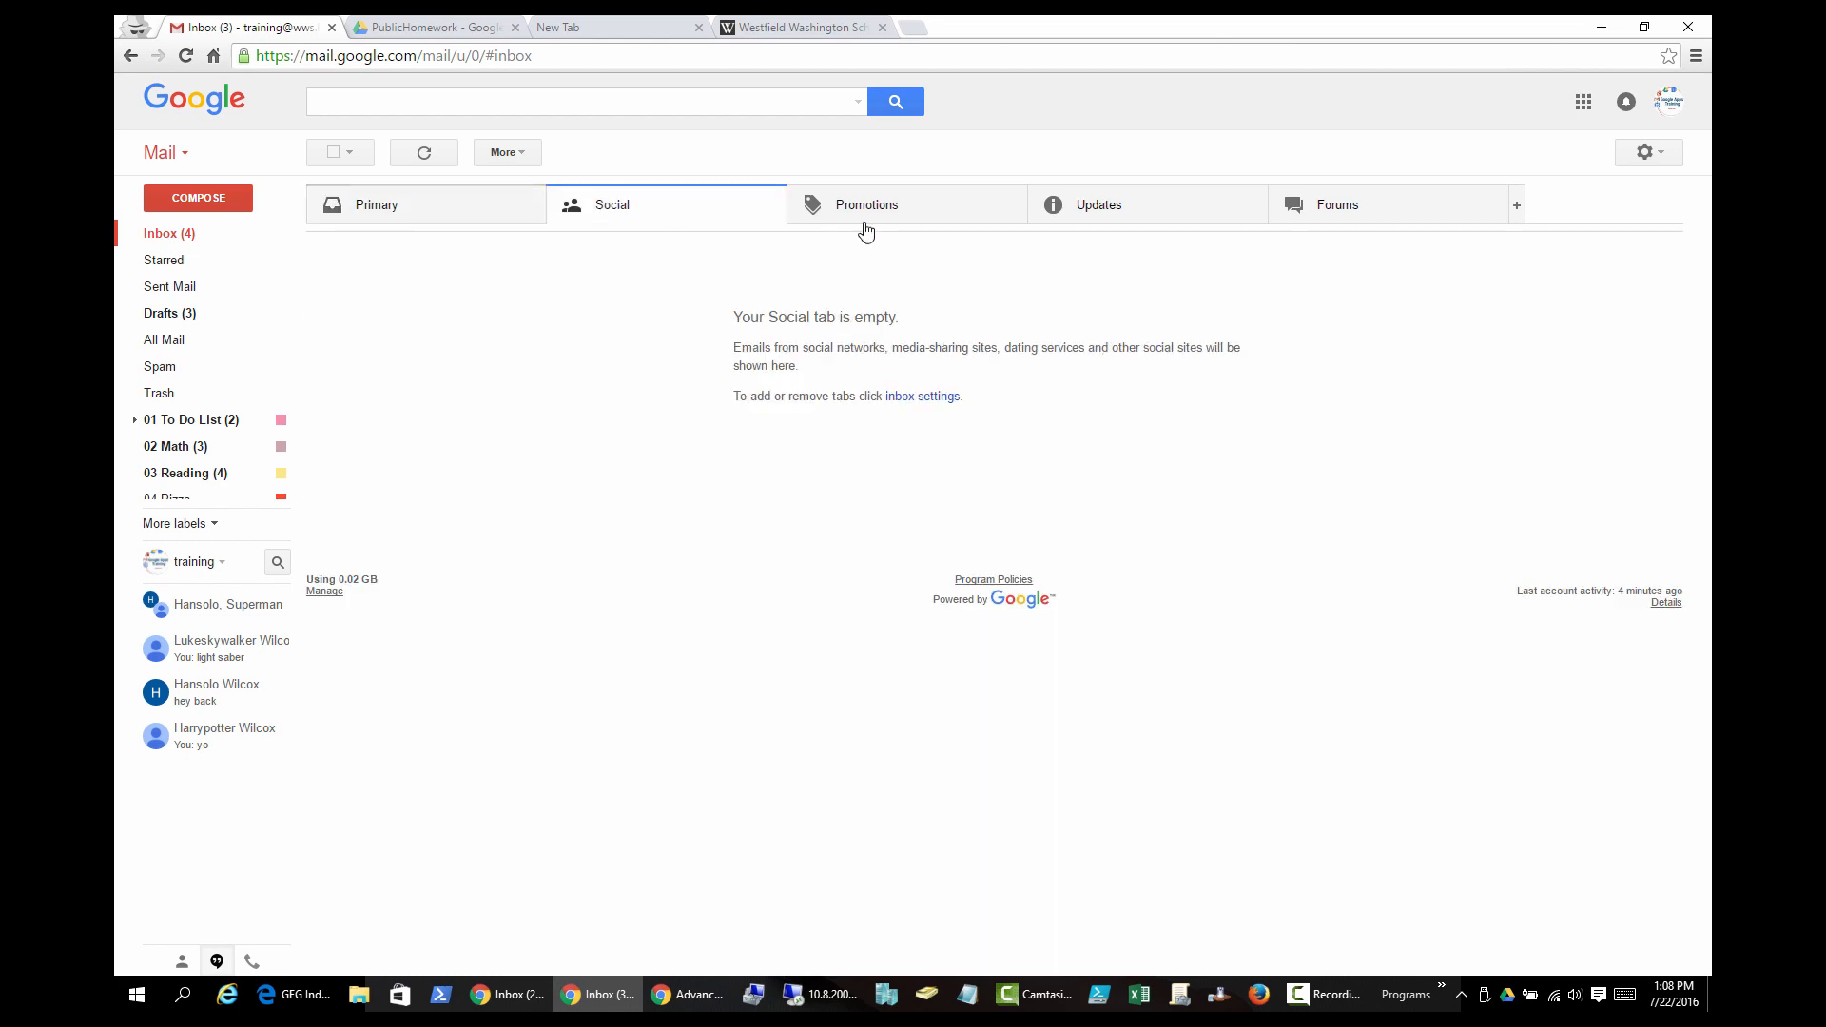
{"action": "left_click", "coordinate": [912, 216]}
{"action": "left_click", "coordinate": [1123, 209]}
{"action": "left_click", "coordinate": [632, 217]}
{"action": "left_click", "coordinate": [890, 217]}
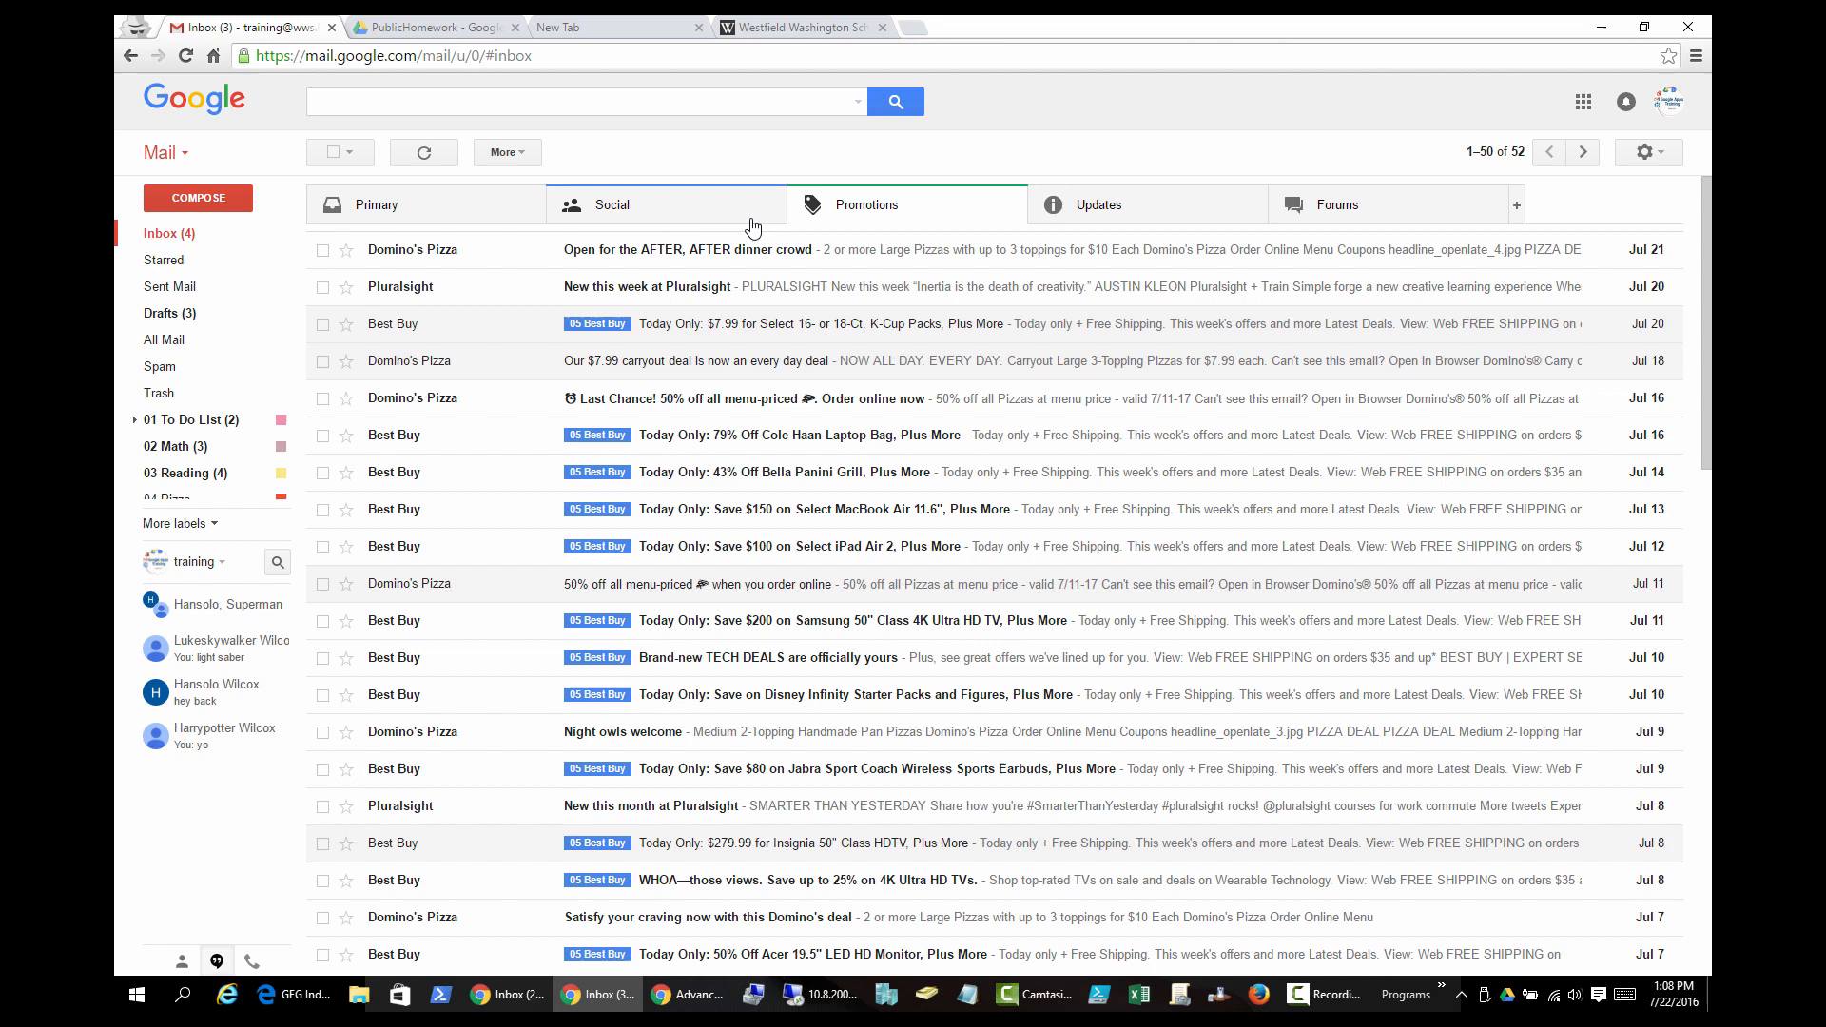
{"action": "left_click", "coordinate": [666, 211]}
{"action": "left_click", "coordinate": [880, 220]}
{"action": "left_click", "coordinate": [409, 217]}
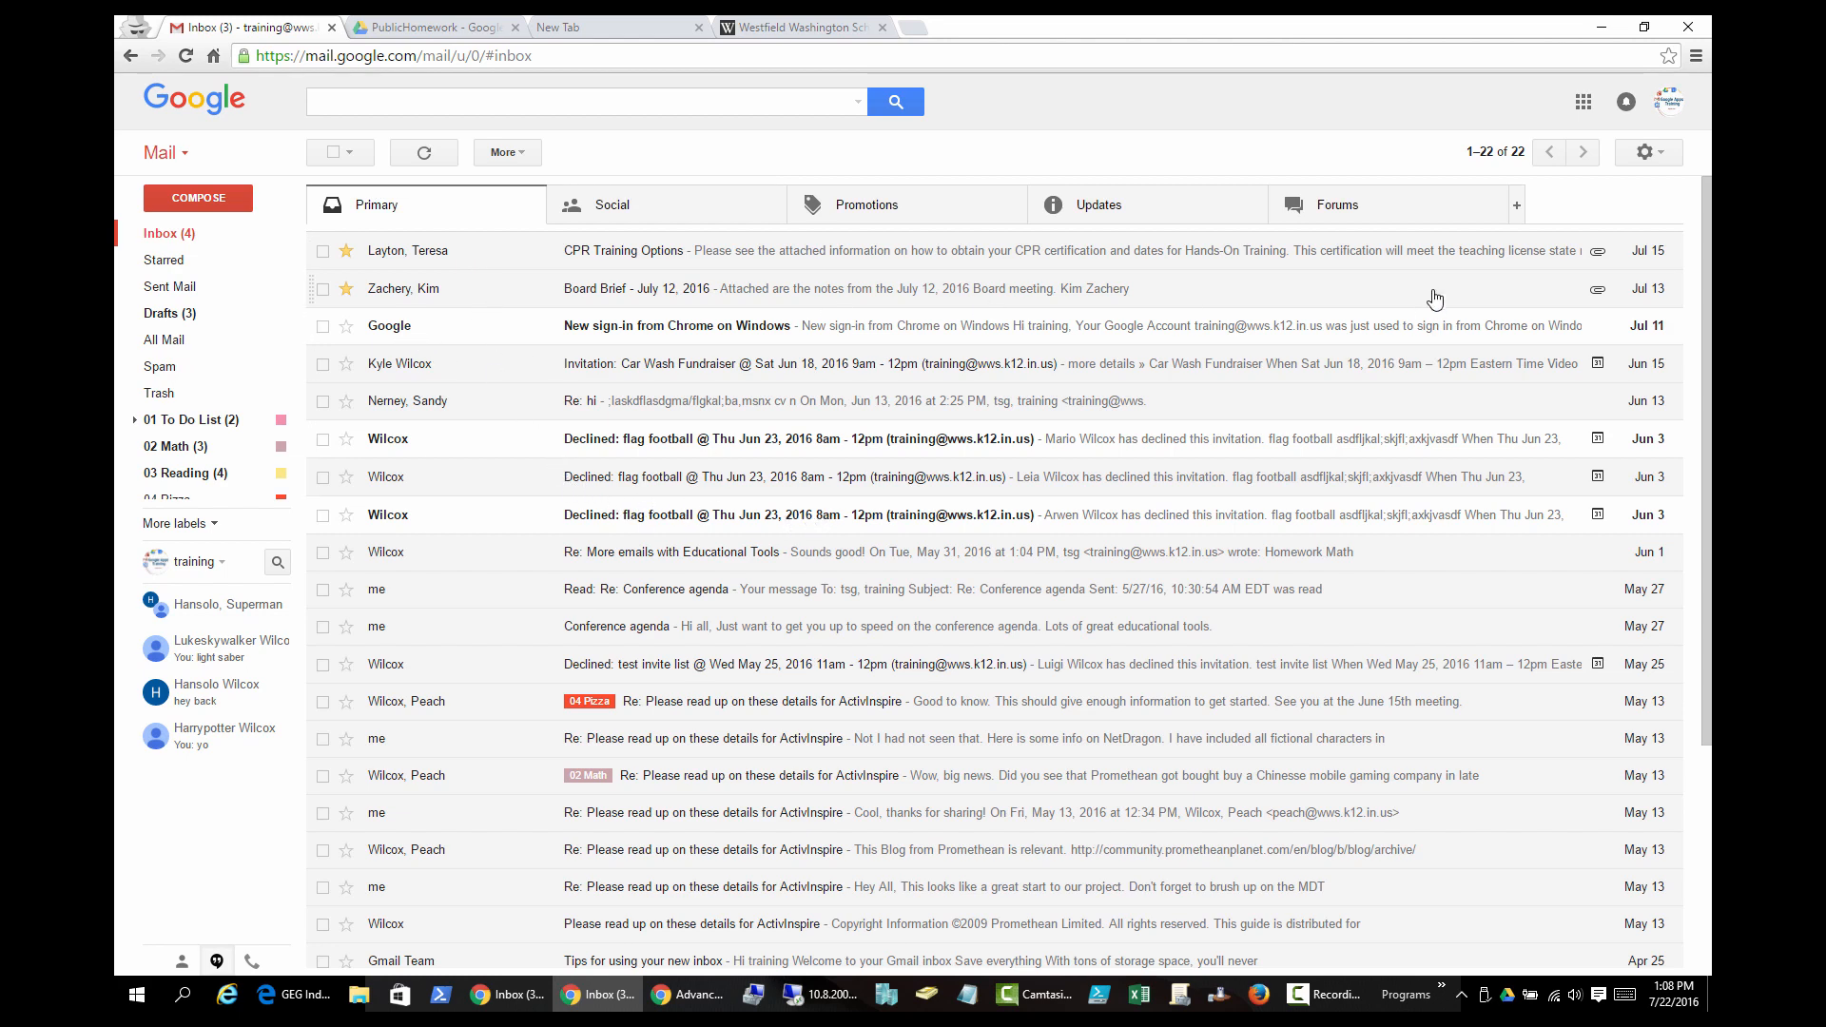
Examine the label settings, the available inbox types and the category options in the mail settings, and return to the inbox
{"action": "left_click", "coordinate": [1647, 153]}
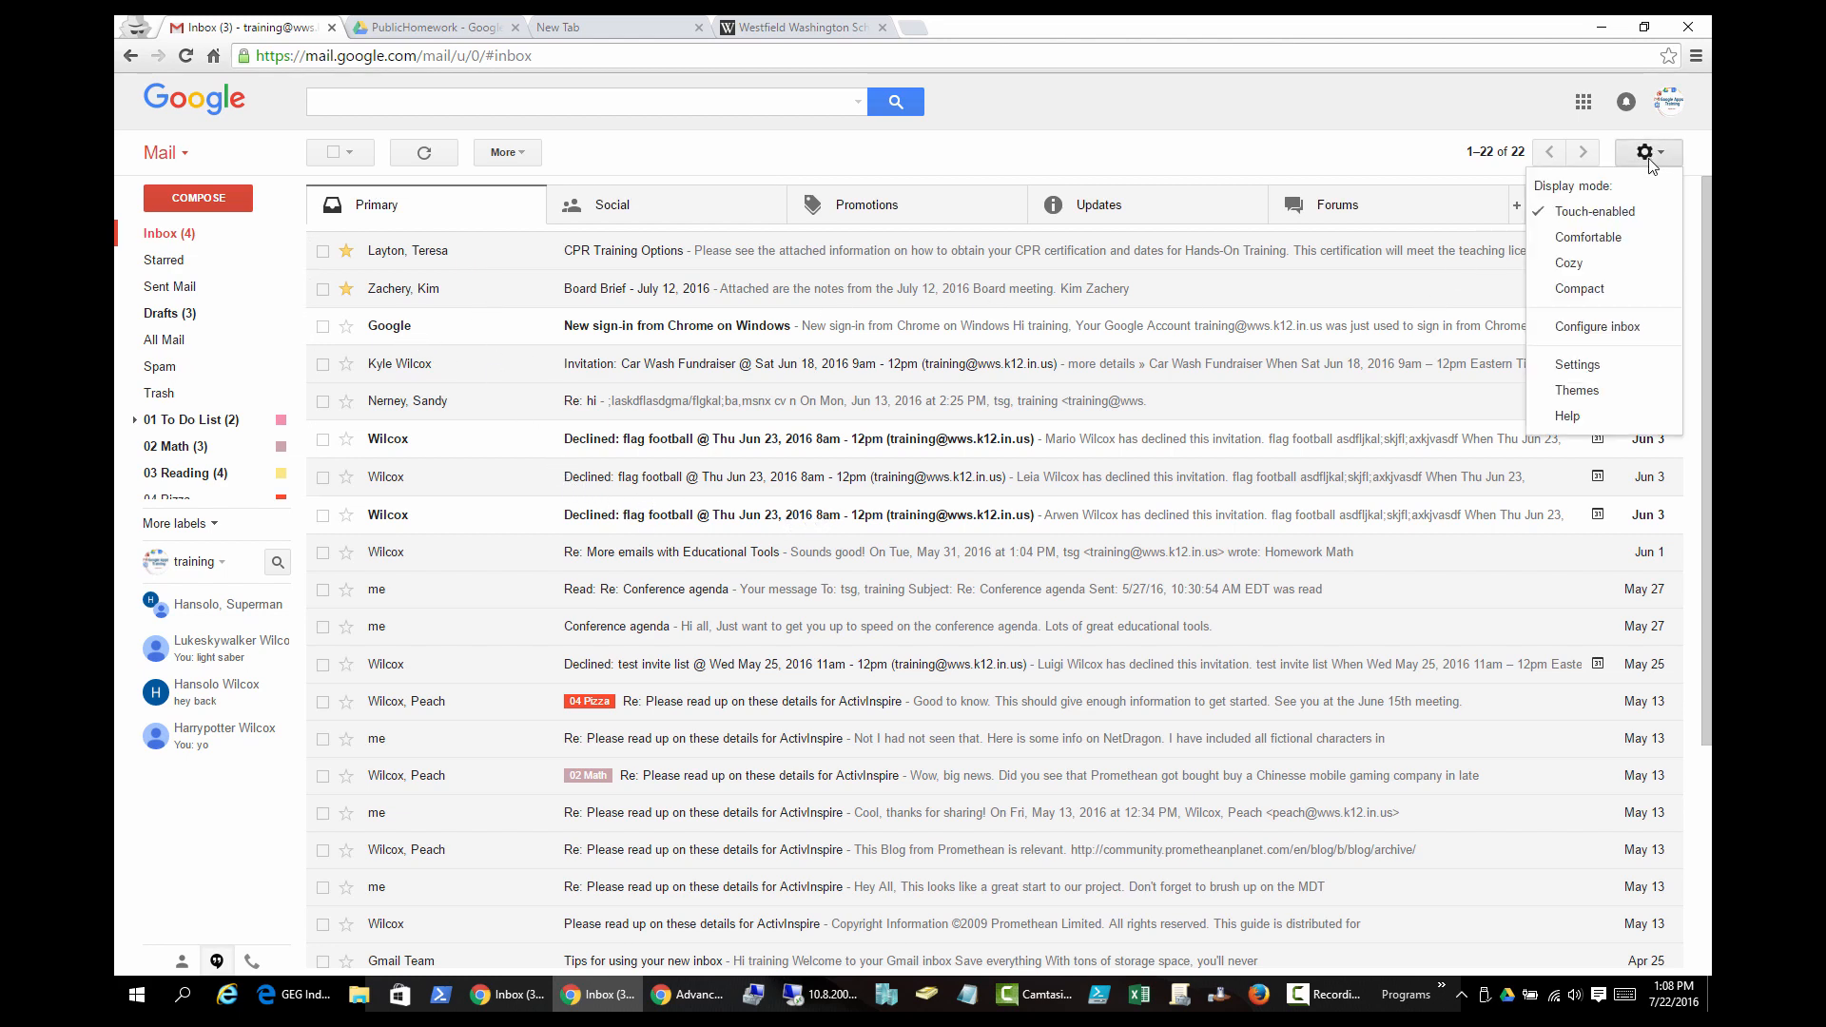
{"action": "left_click", "coordinate": [1588, 361]}
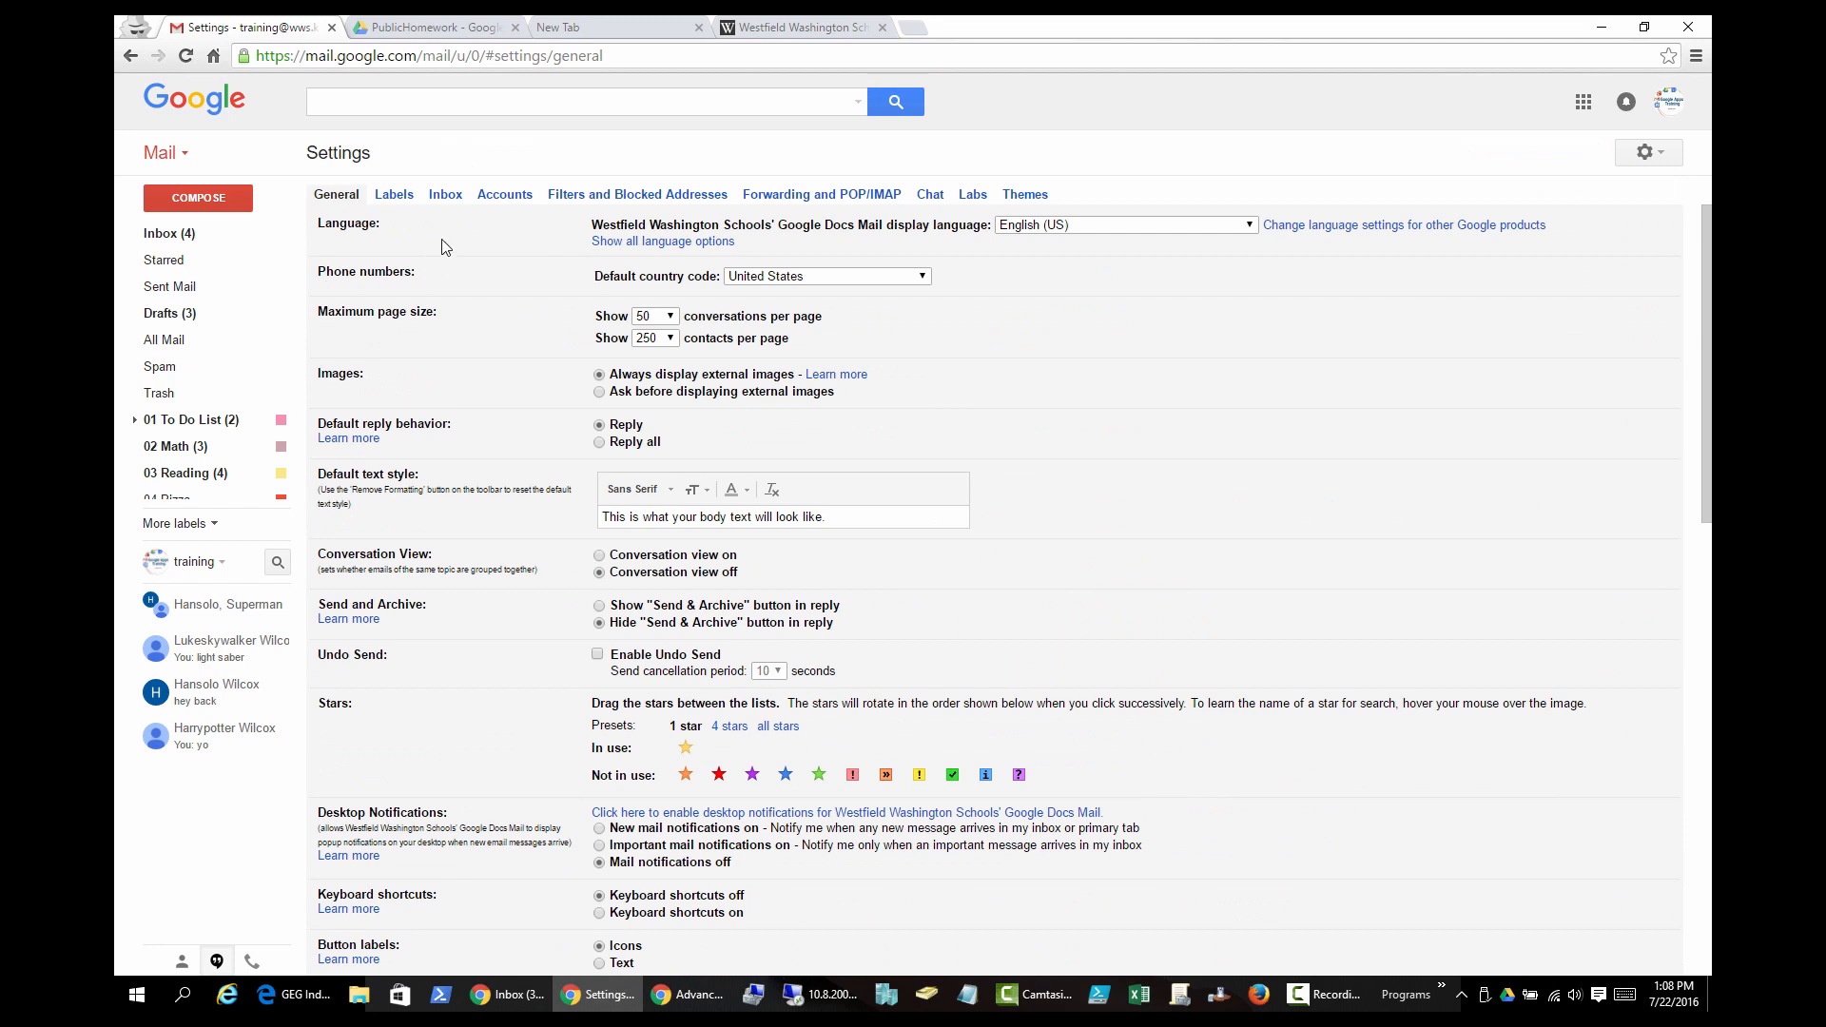
{"action": "left_click", "coordinate": [1647, 153]}
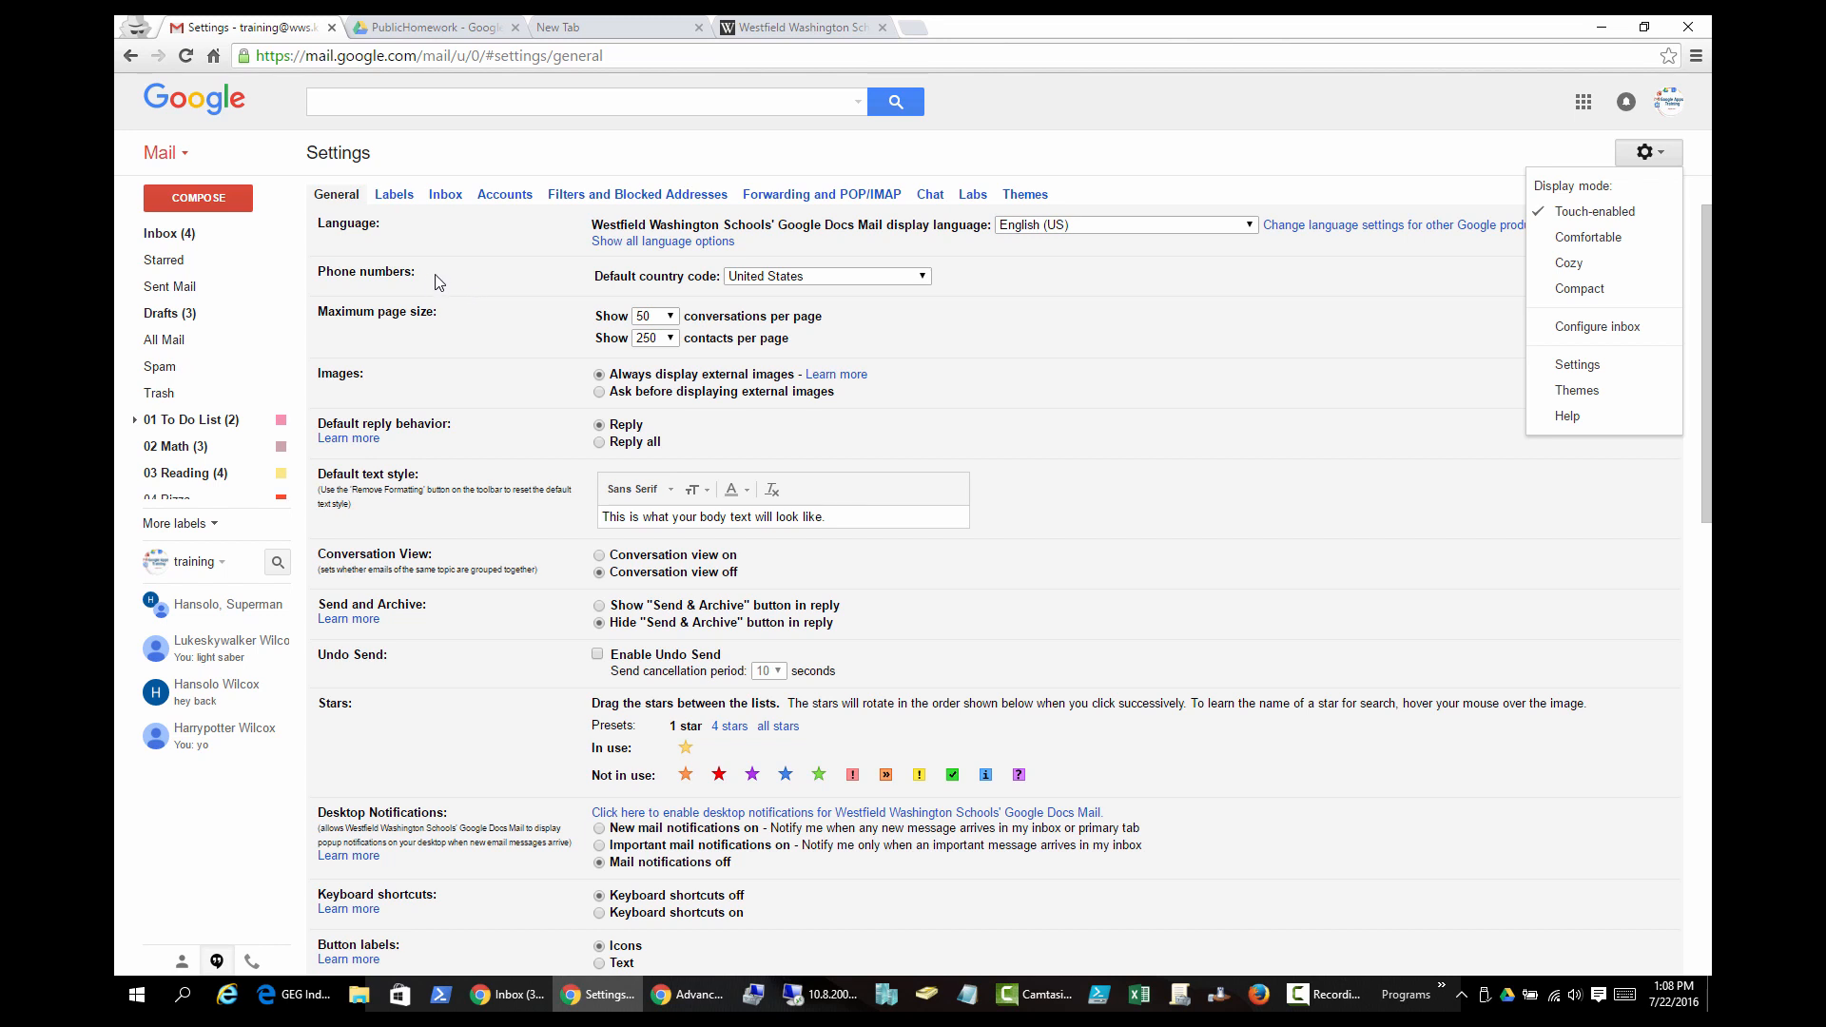
{"action": "left_click", "coordinate": [395, 197]}
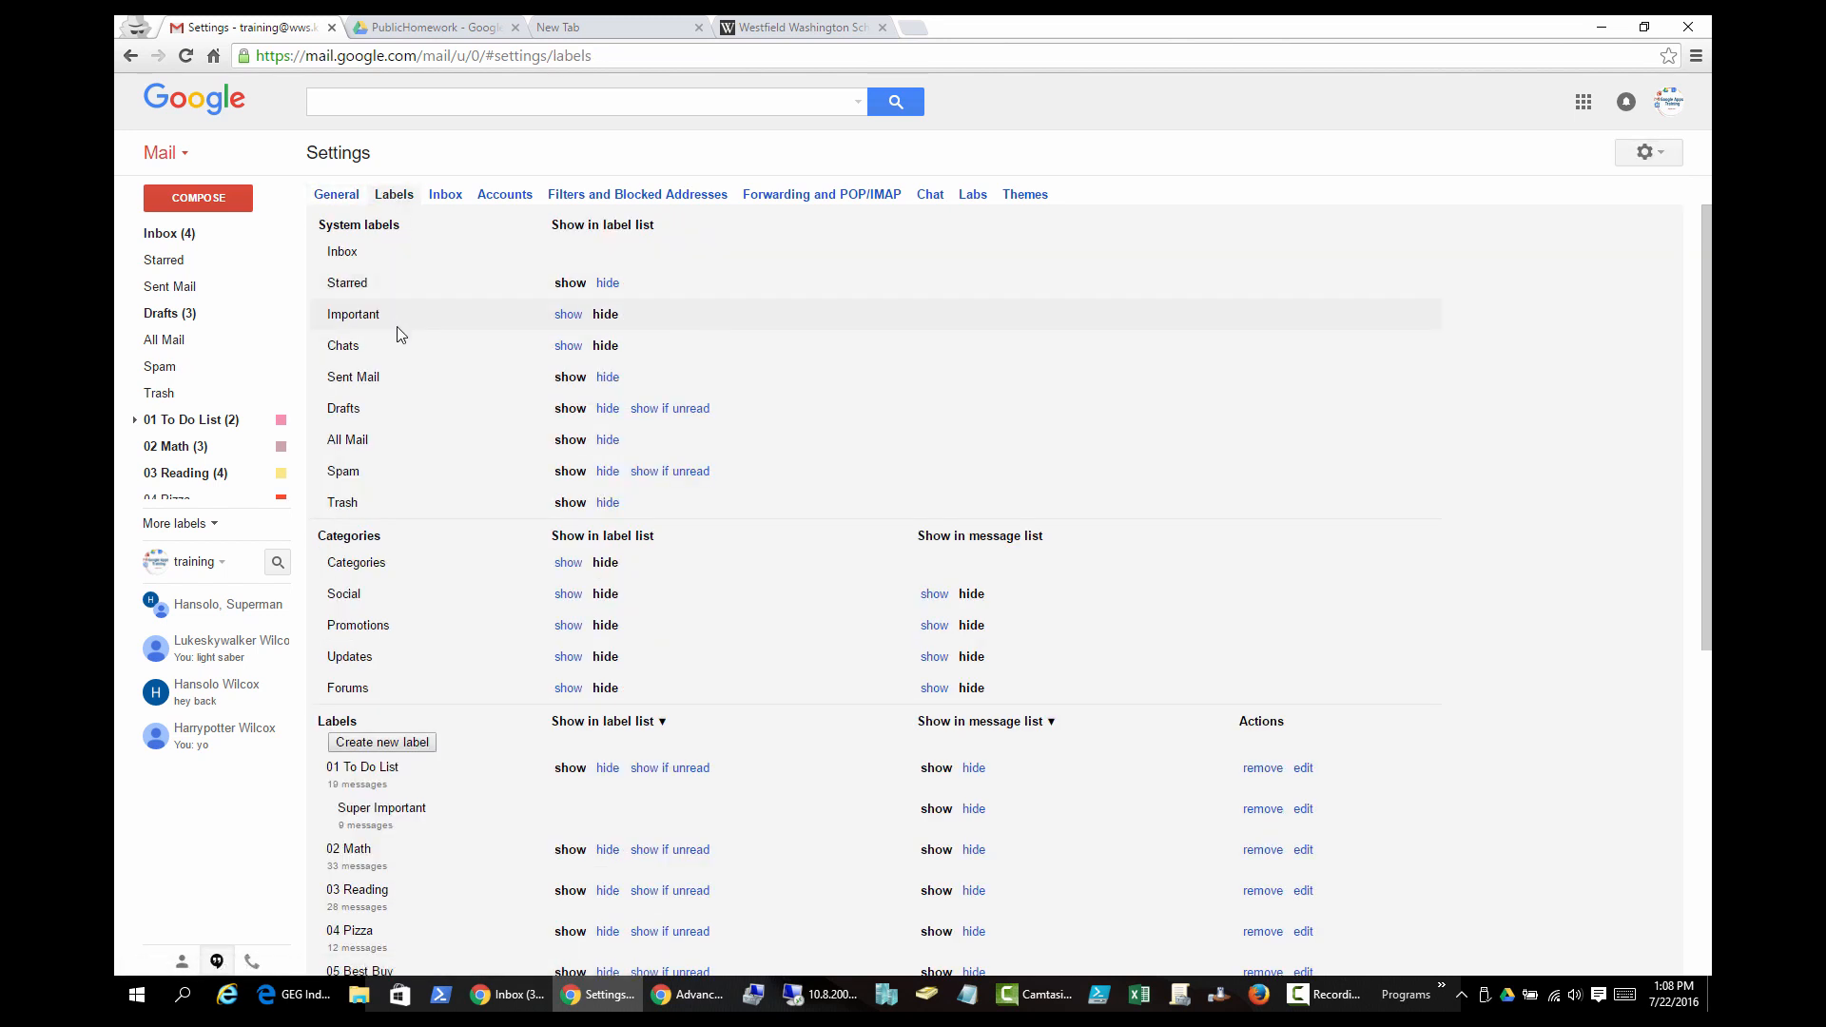
{"action": "scroll", "coordinate": [399, 333], "scroll_direction": "down", "scroll_amount": 6}
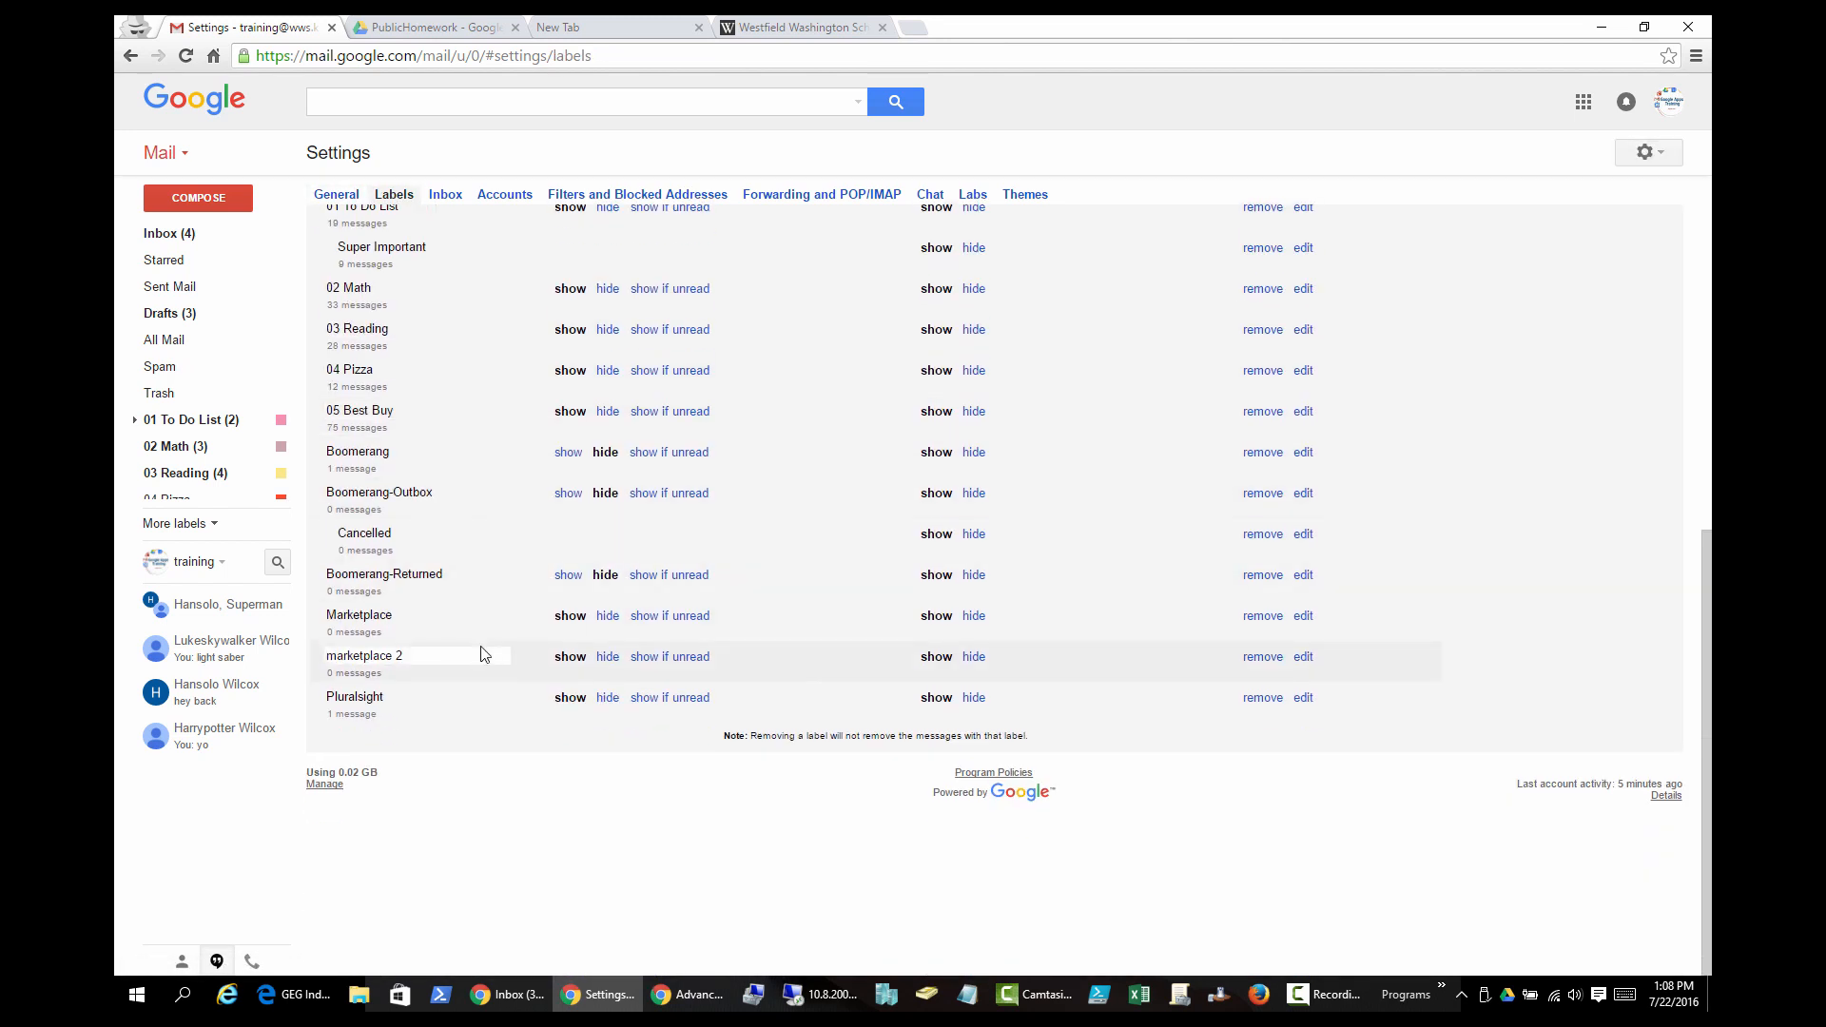
{"action": "scroll", "coordinate": [480, 654], "scroll_direction": "up", "scroll_amount": 6}
{"action": "left_click", "coordinate": [445, 199]}
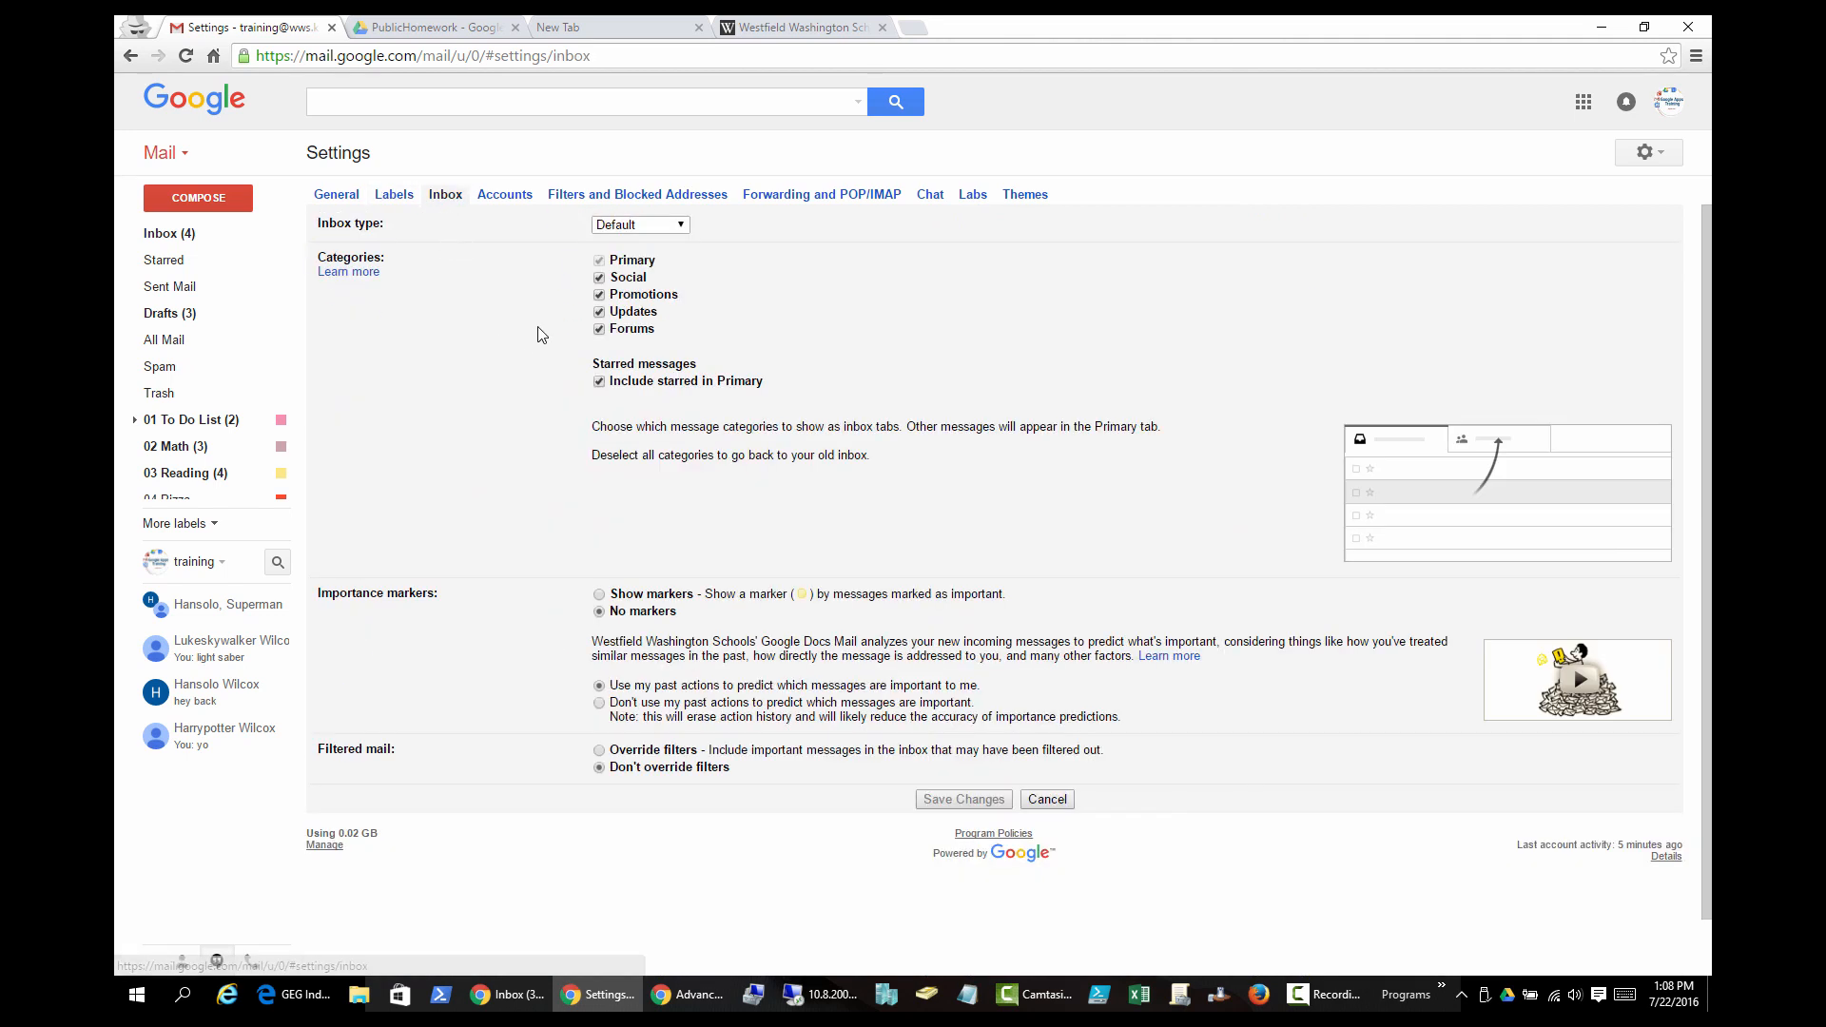
{"action": "left_click", "coordinate": [633, 231]}
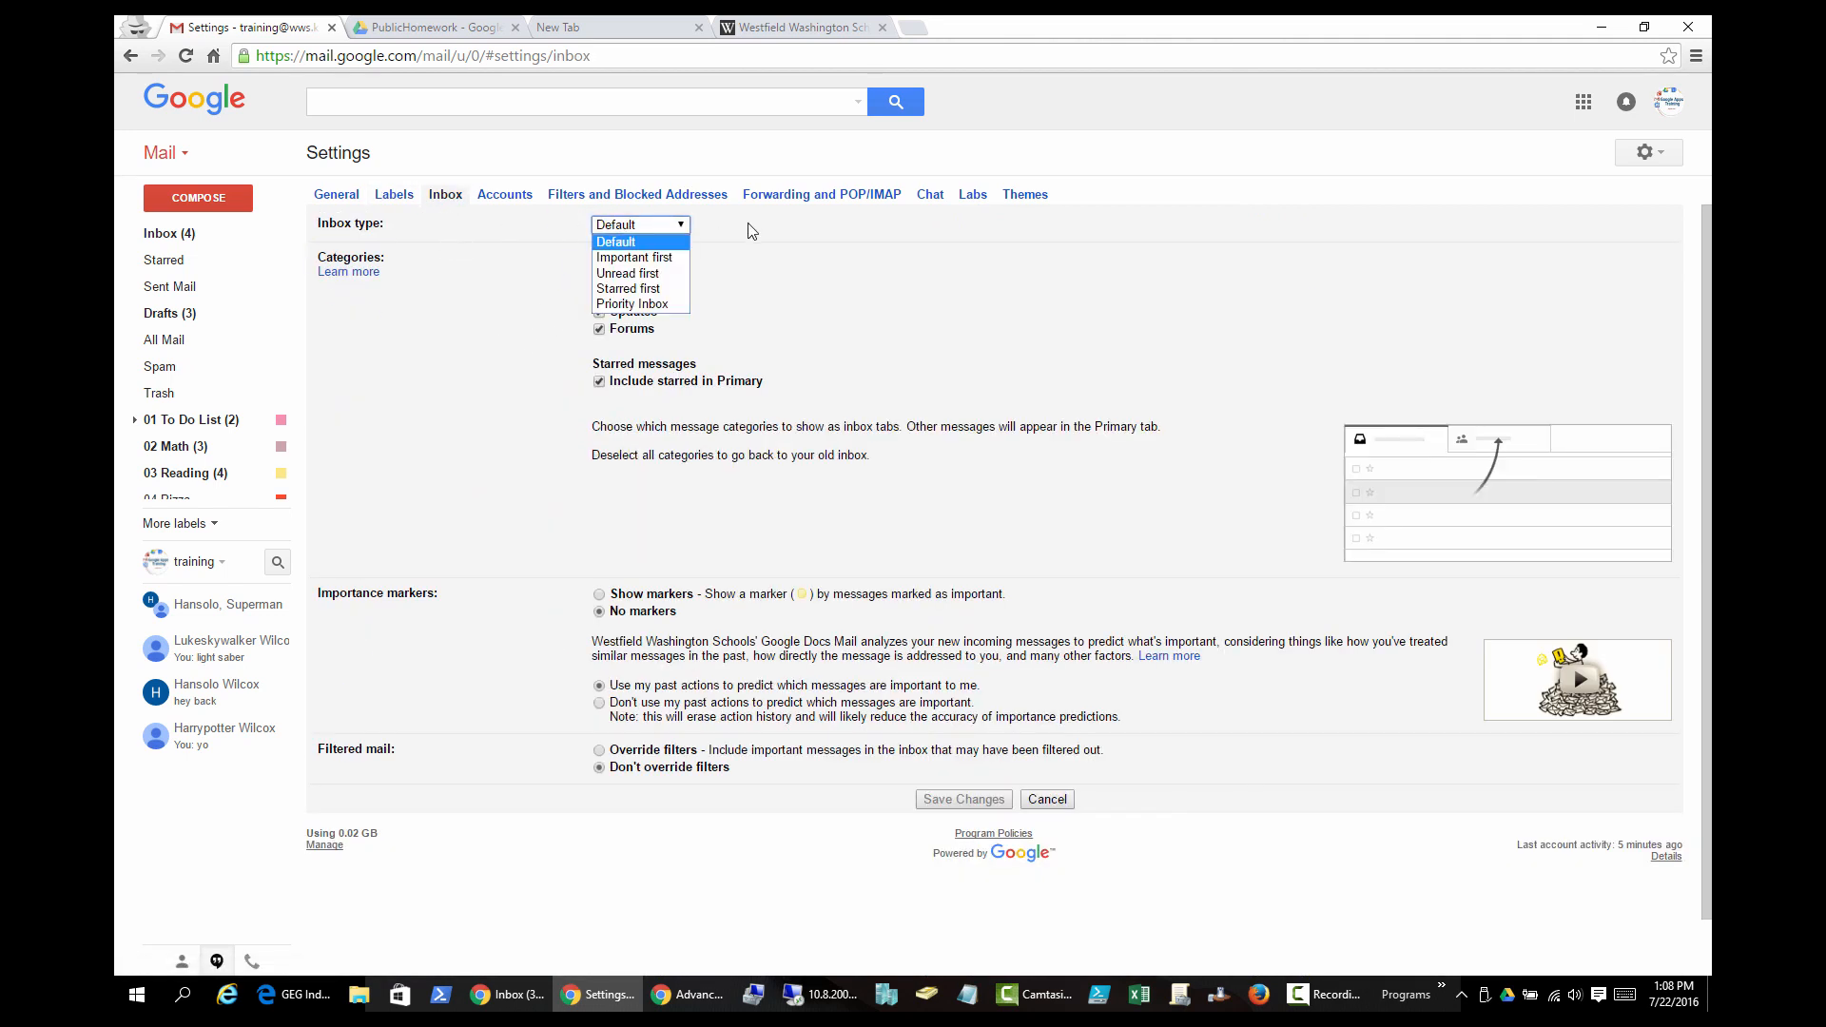
{"action": "left_click", "coordinate": [526, 257]}
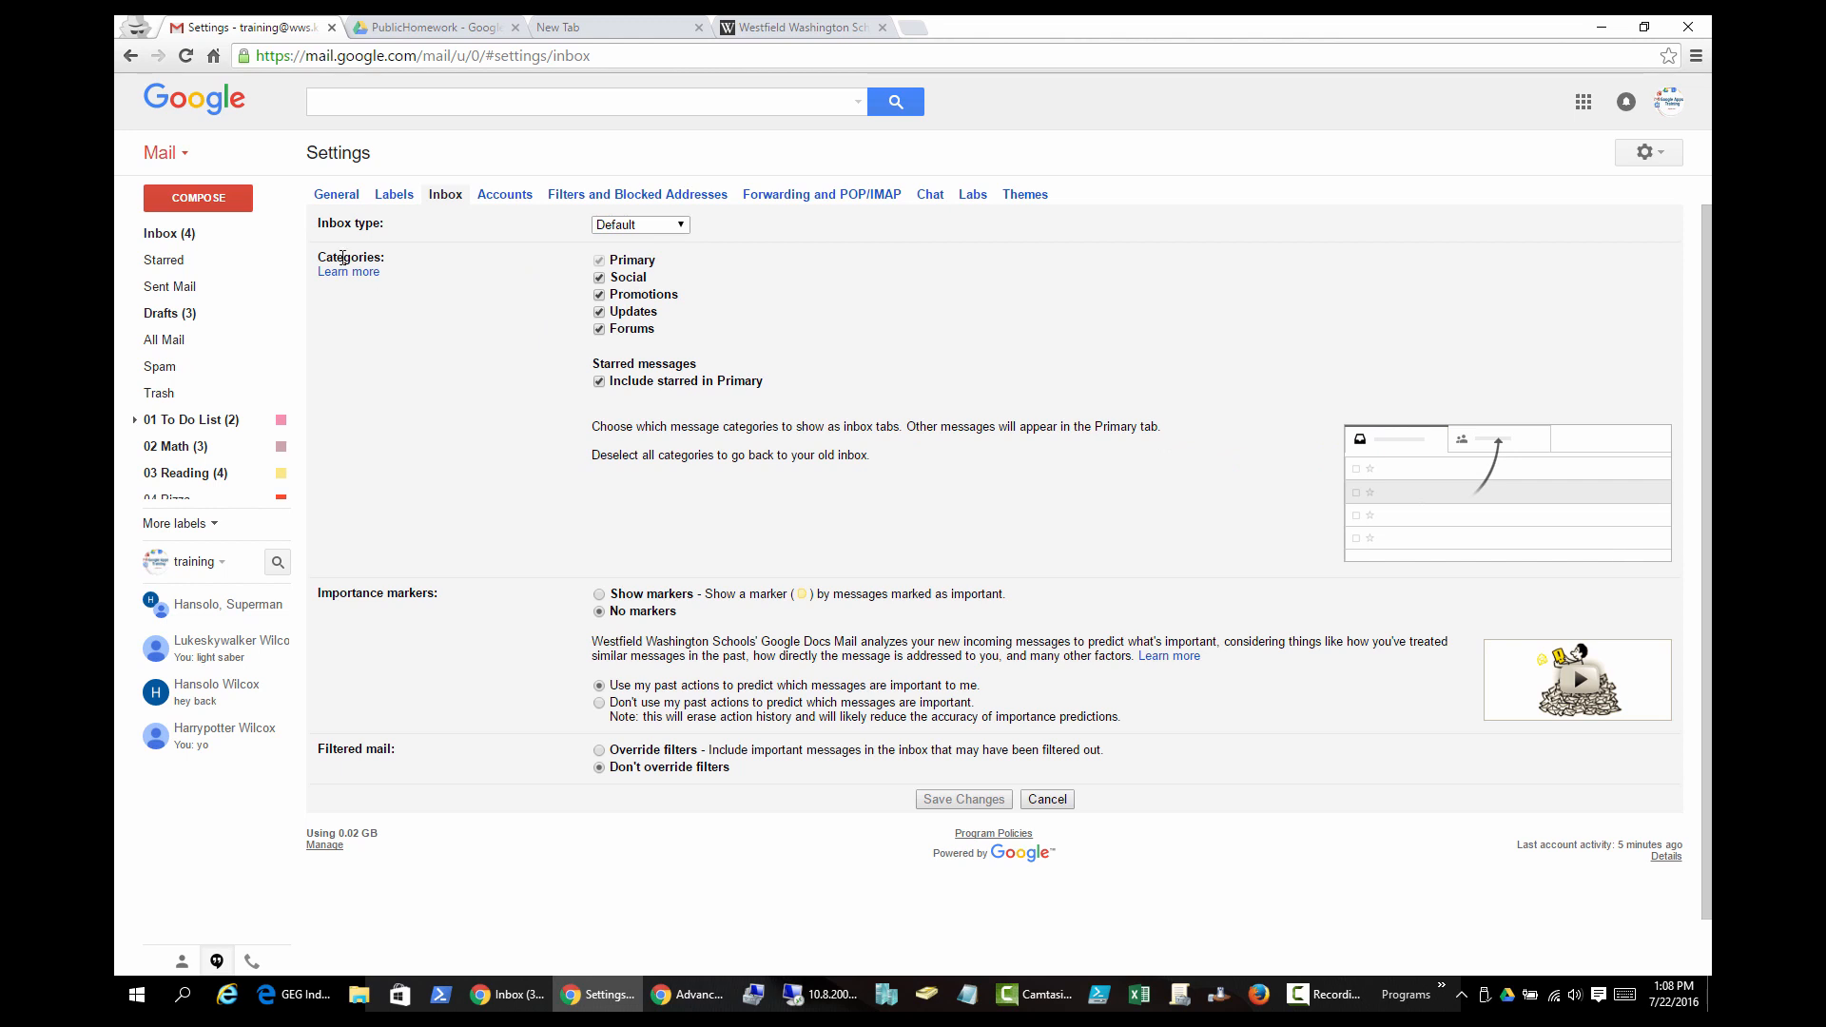
{"action": "left_click_drag", "start_coordinate": [368, 257], "coordinate": [374, 257]}
{"action": "left_click", "coordinate": [181, 235]}
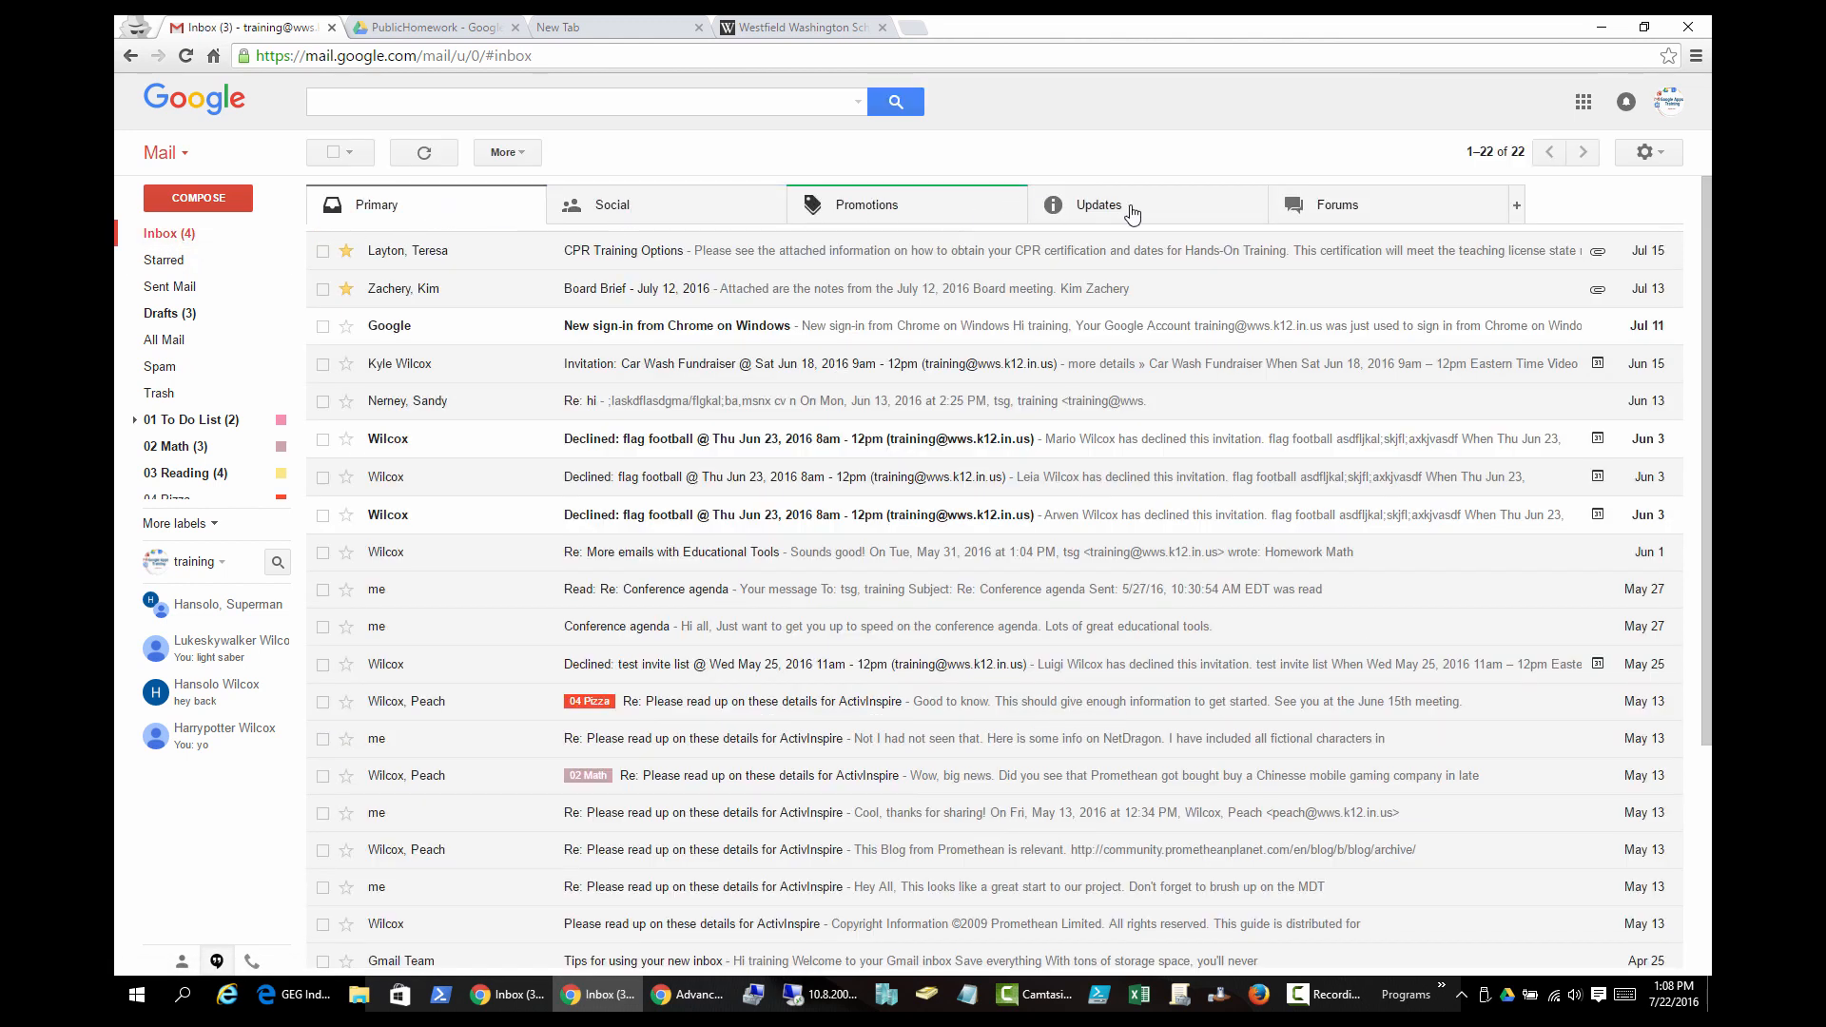
Set the inbox type to Unread first, save the change, and look through the Unread and Everything else sections of the inbox
{"action": "left_click", "coordinate": [1644, 152]}
{"action": "left_click", "coordinate": [1579, 366]}
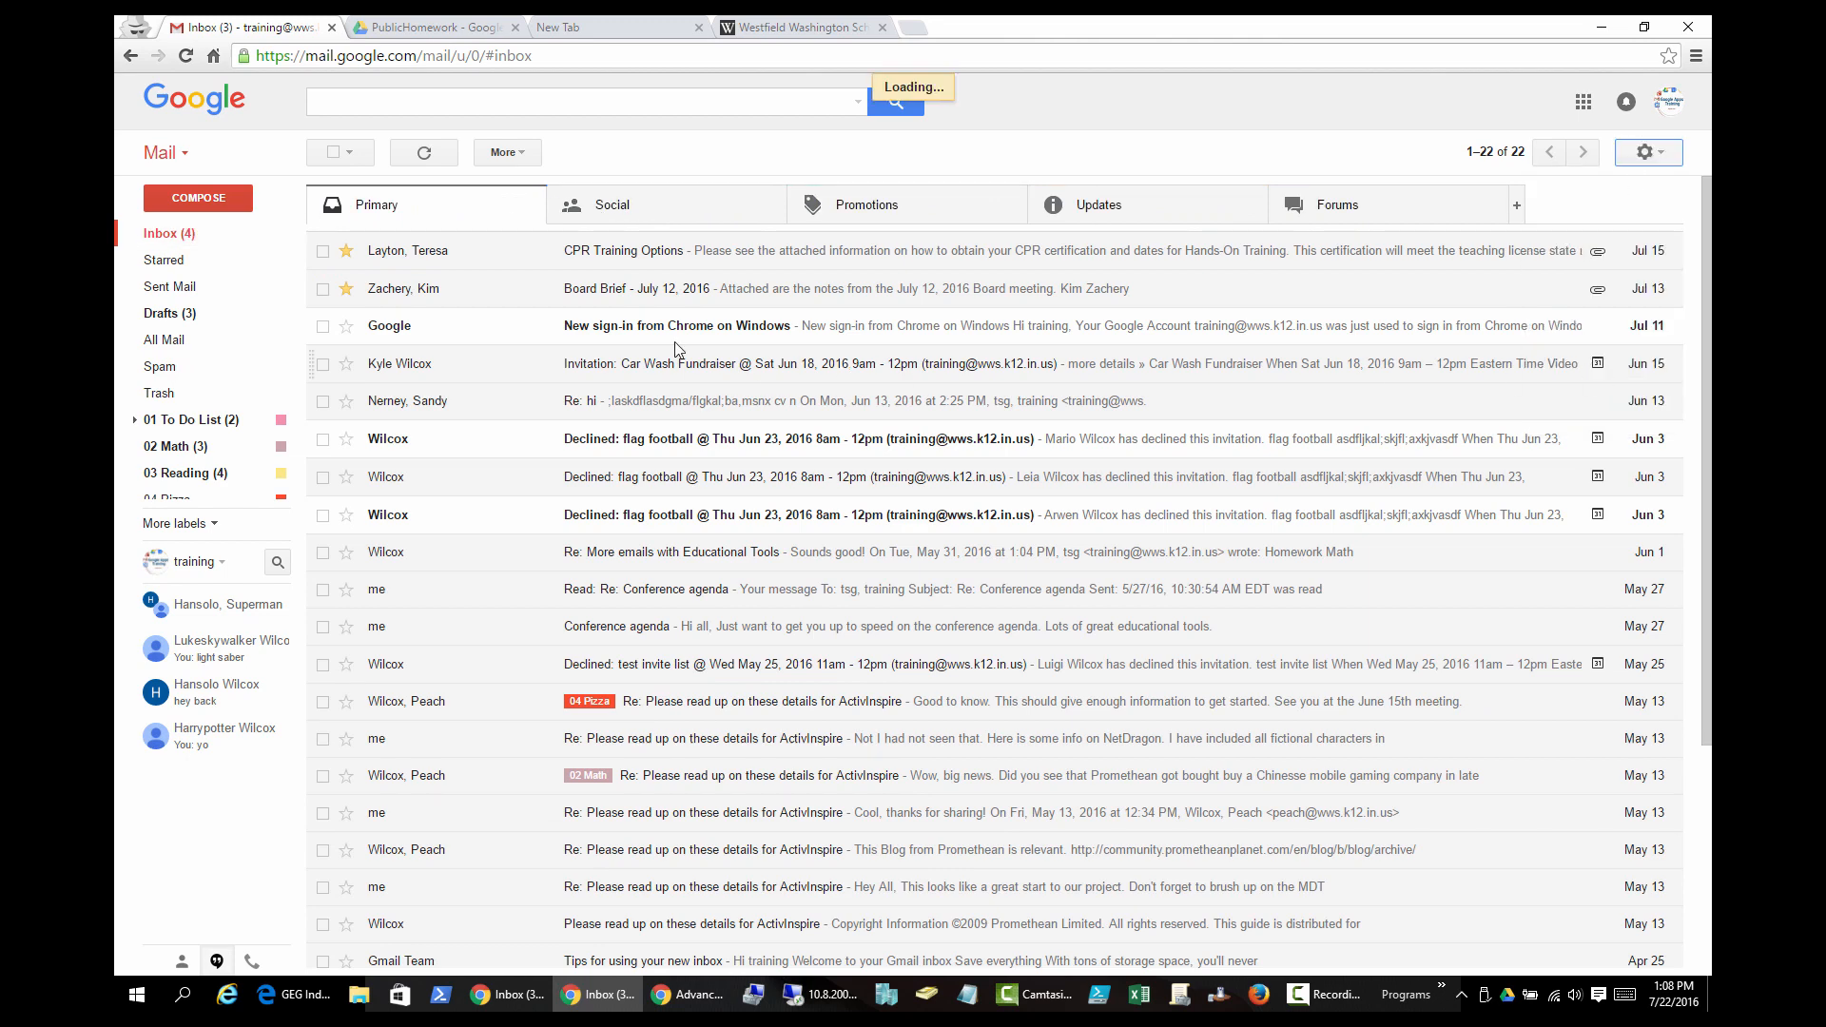
{"action": "left_click", "coordinate": [455, 195]}
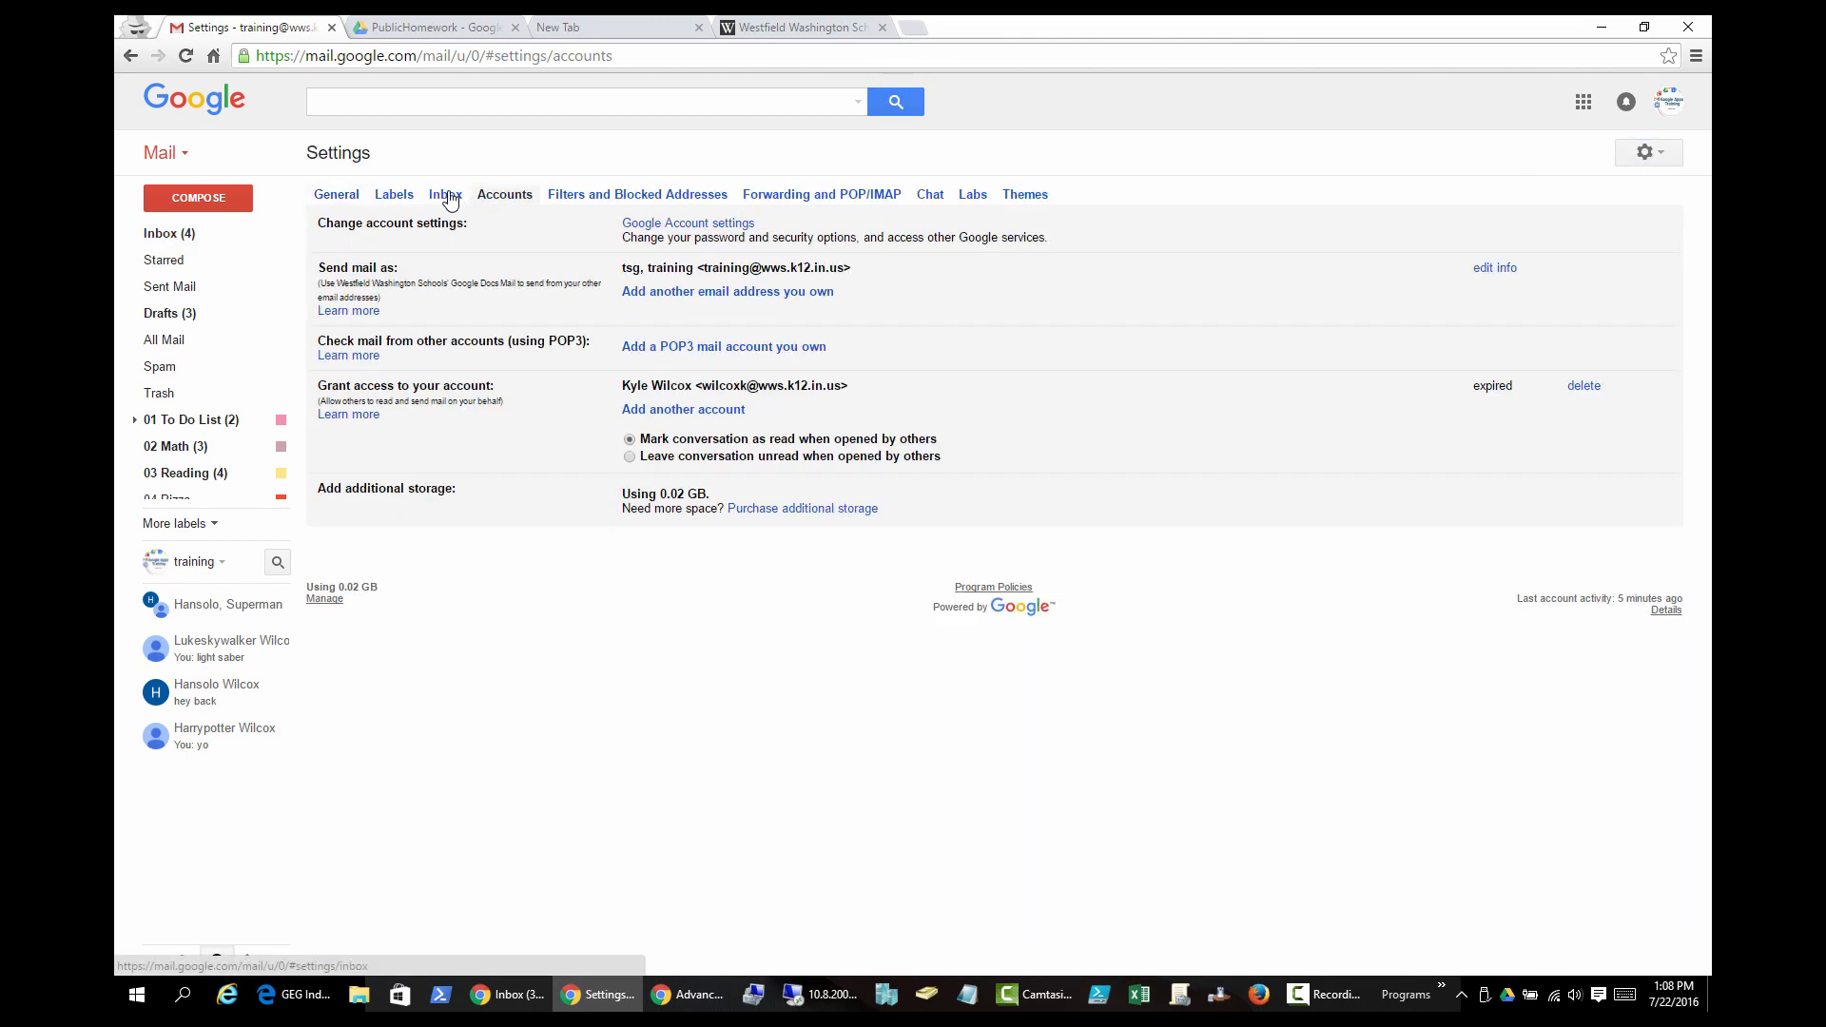
{"action": "left_click", "coordinate": [674, 226]}
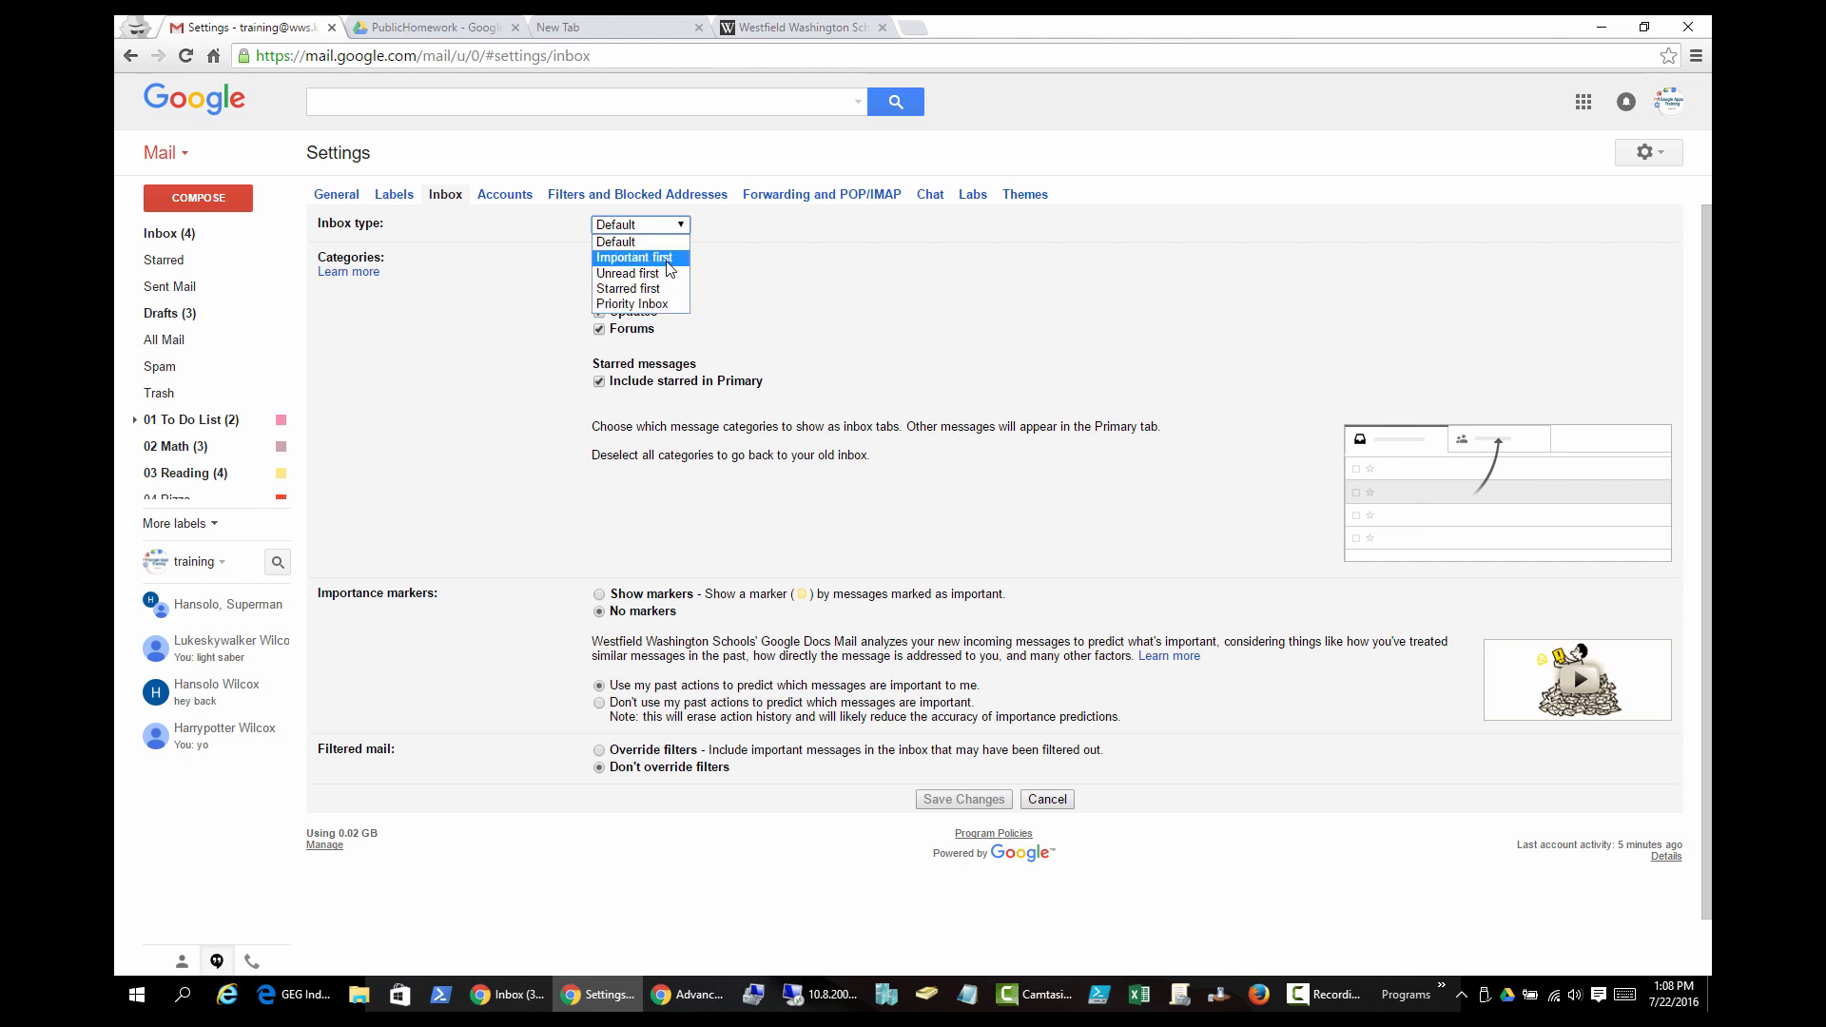
{"action": "left_click", "coordinate": [387, 283]}
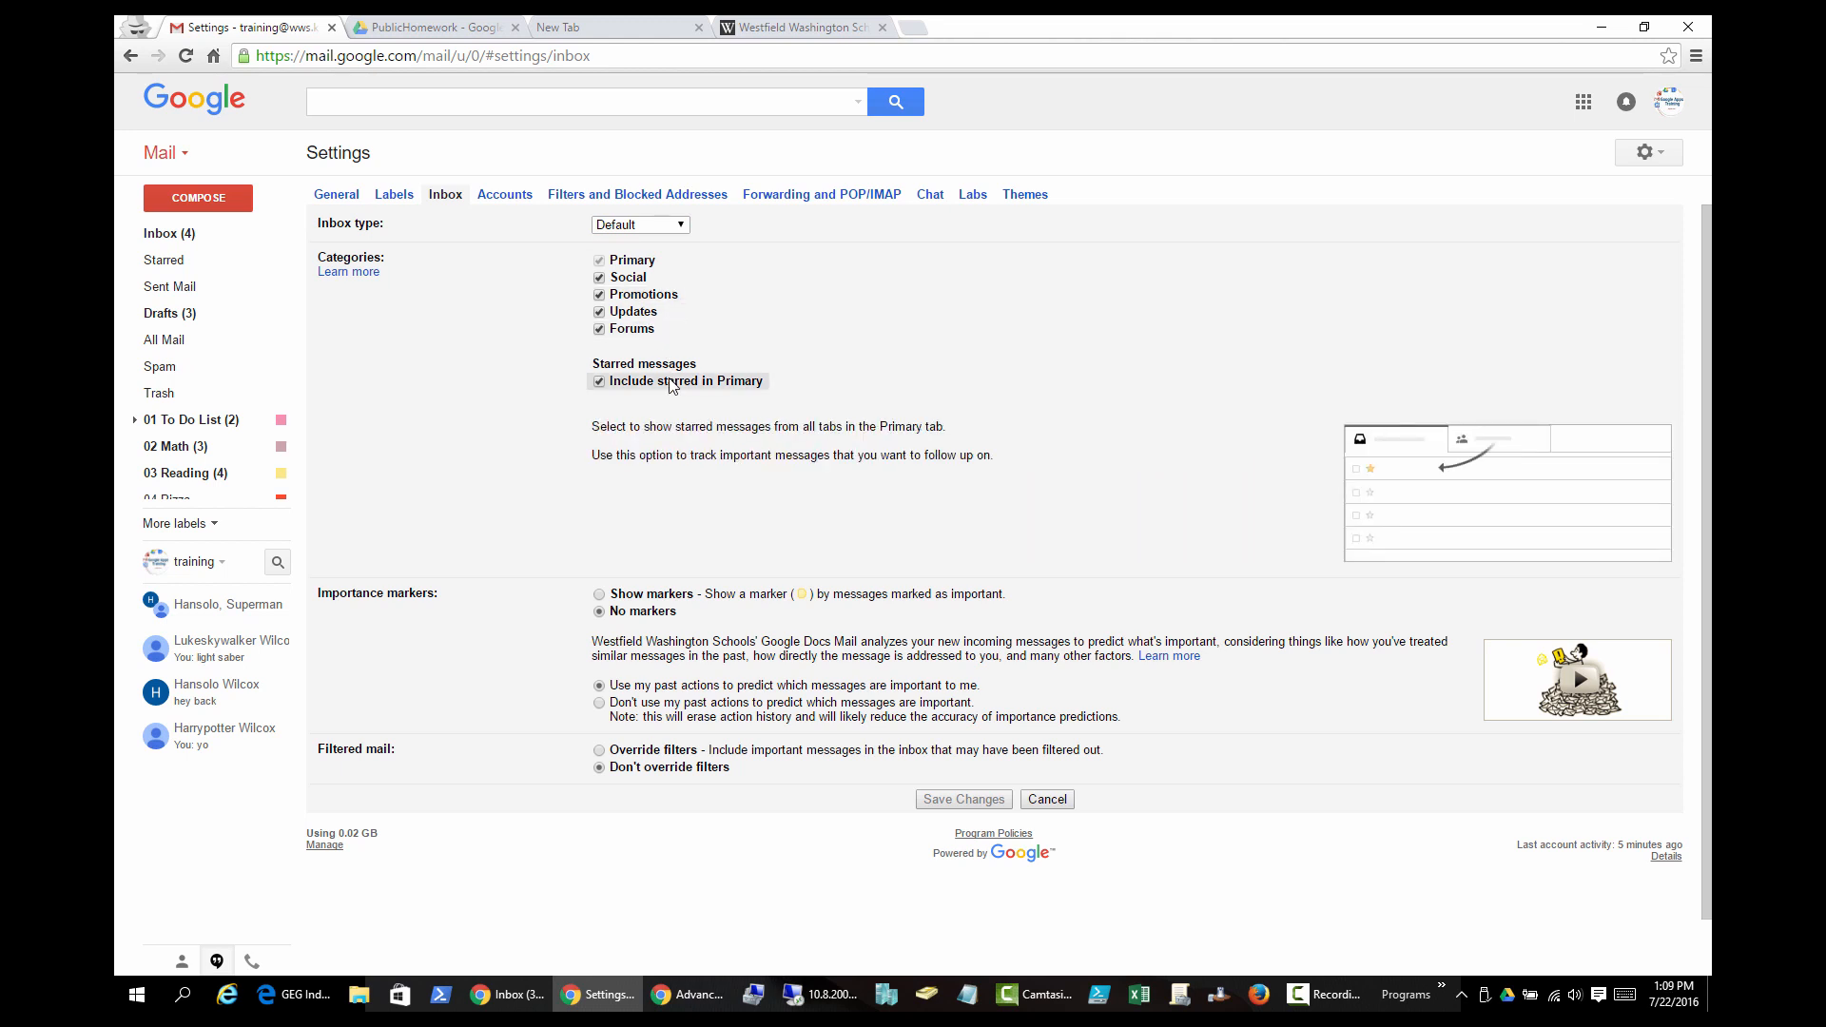
{"action": "left_click", "coordinate": [679, 228]}
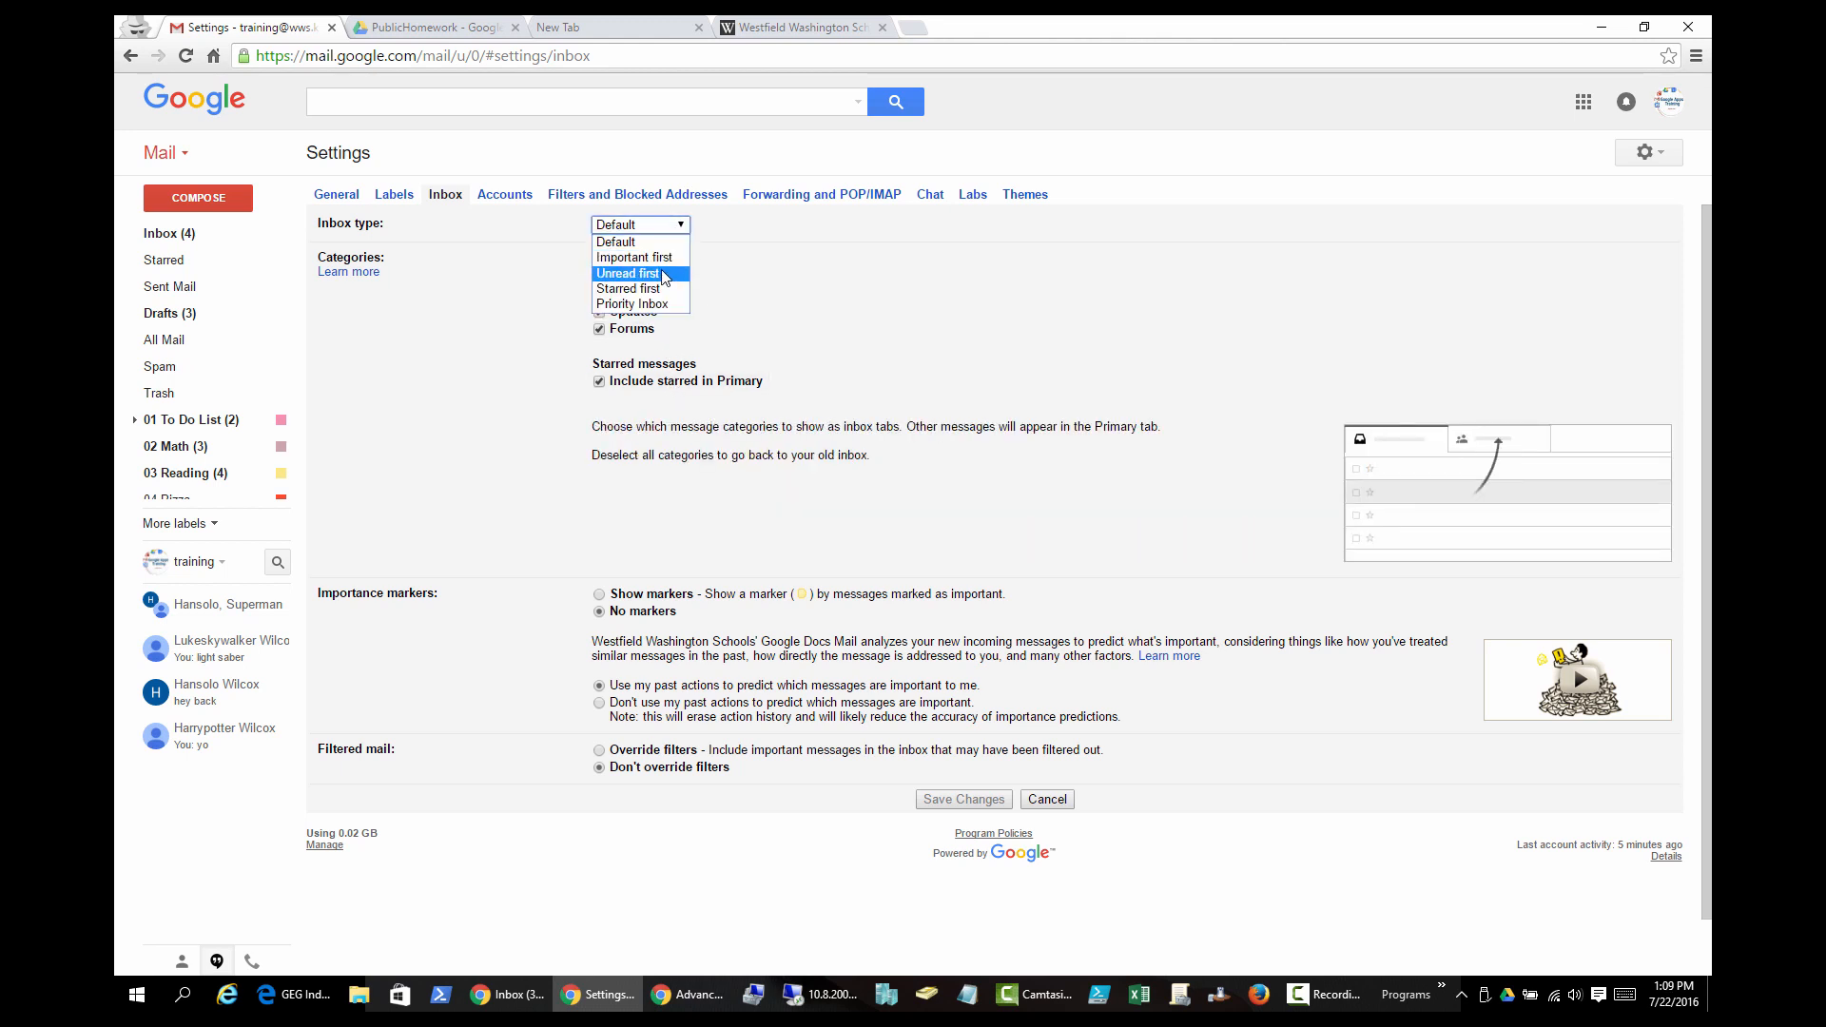
{"action": "left_click", "coordinate": [663, 276]}
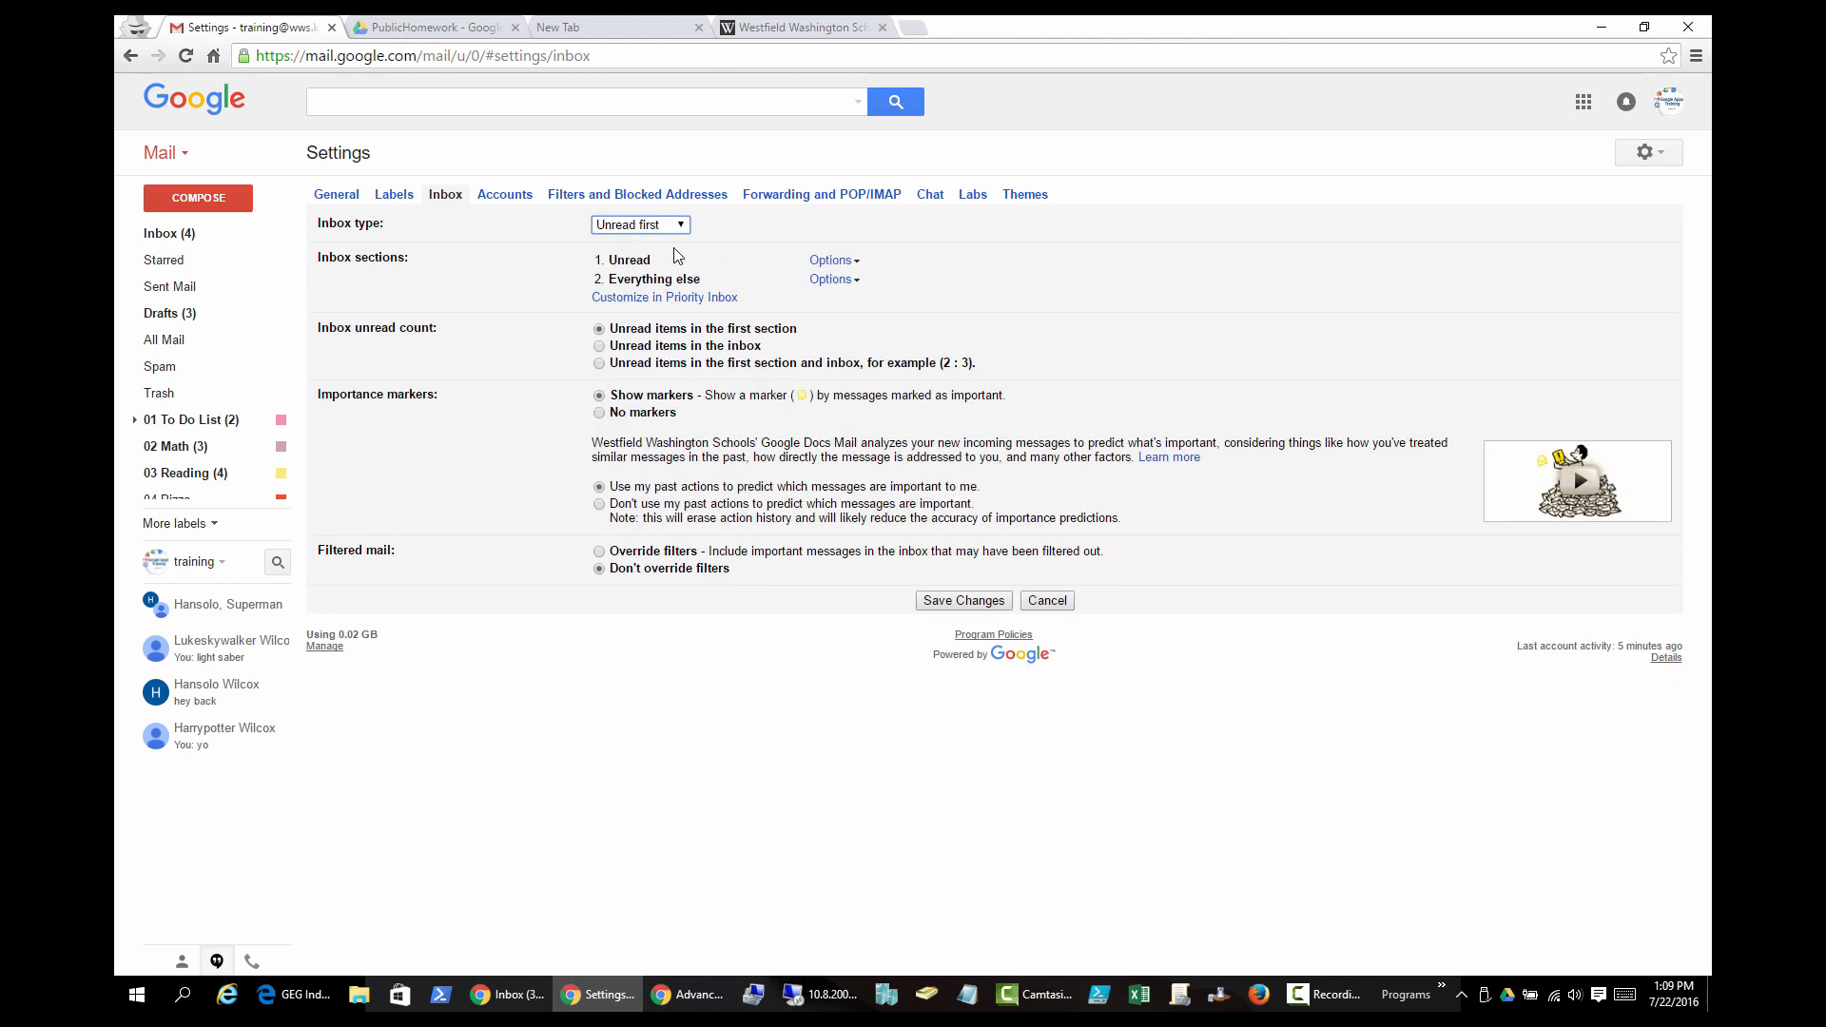
{"action": "left_click", "coordinate": [963, 601]}
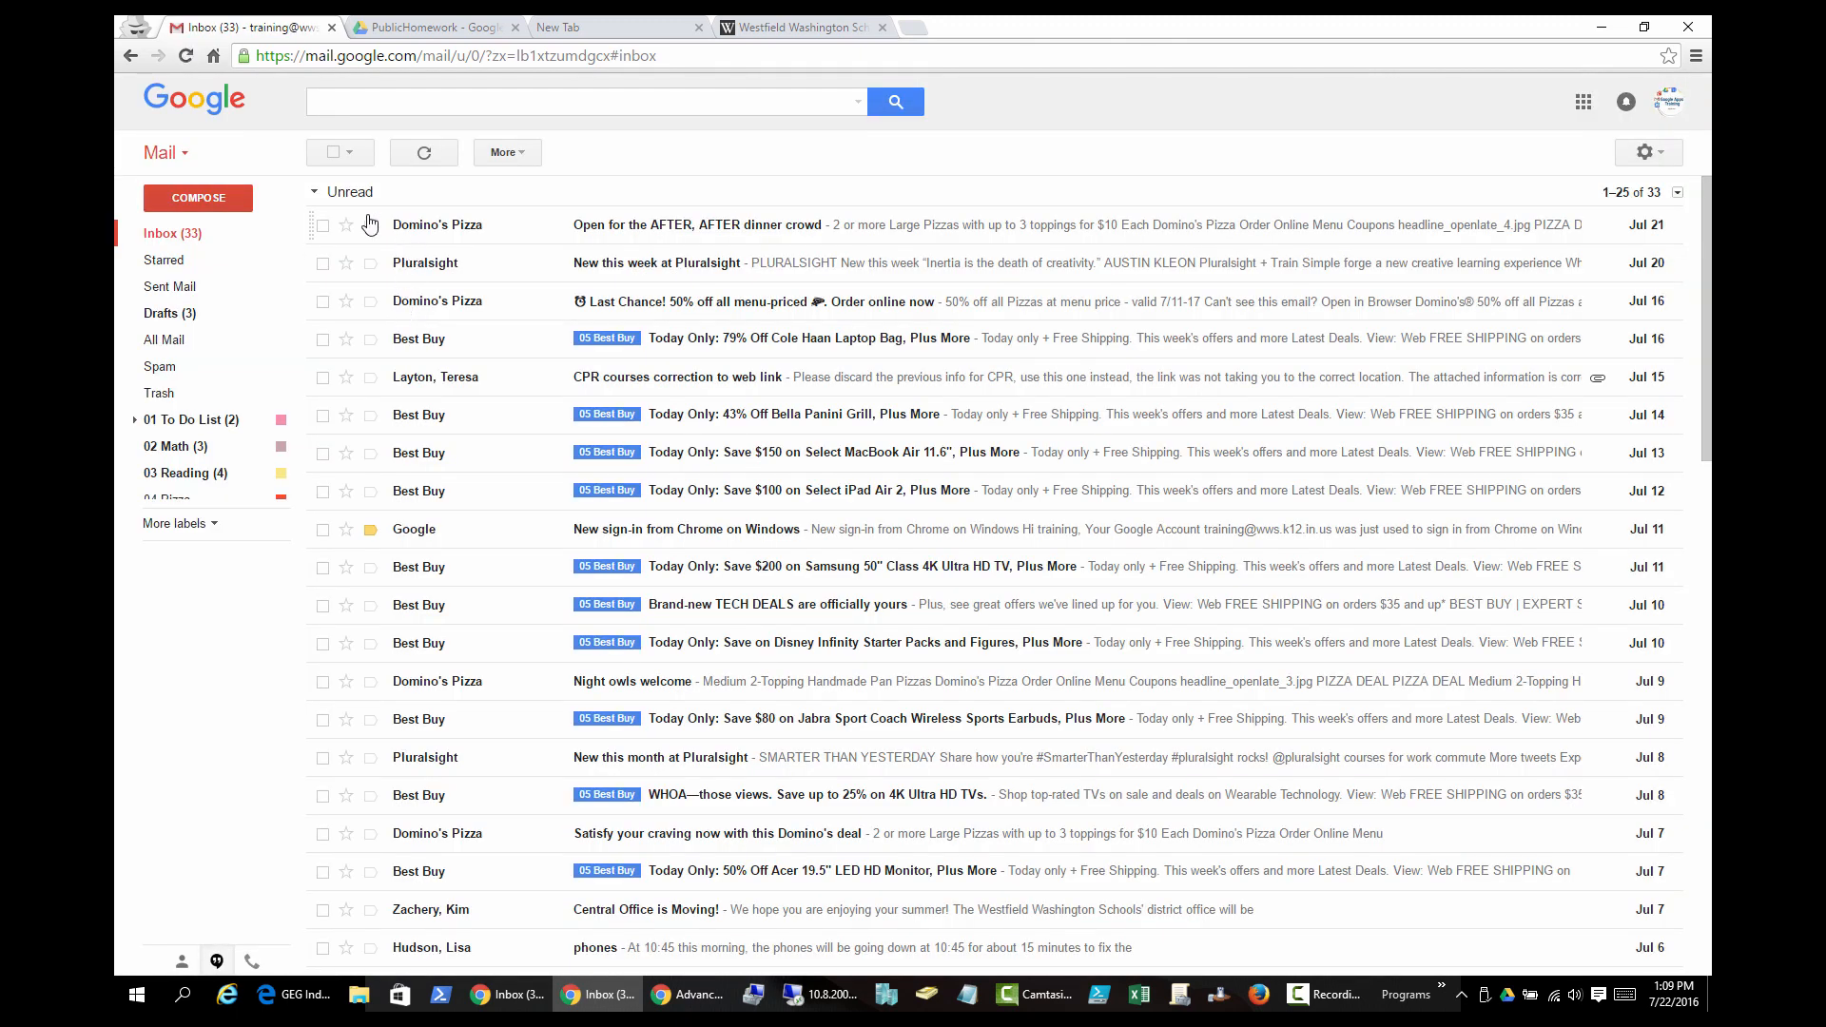
{"action": "scroll", "coordinate": [514, 347], "scroll_direction": "down", "scroll_amount": 10}
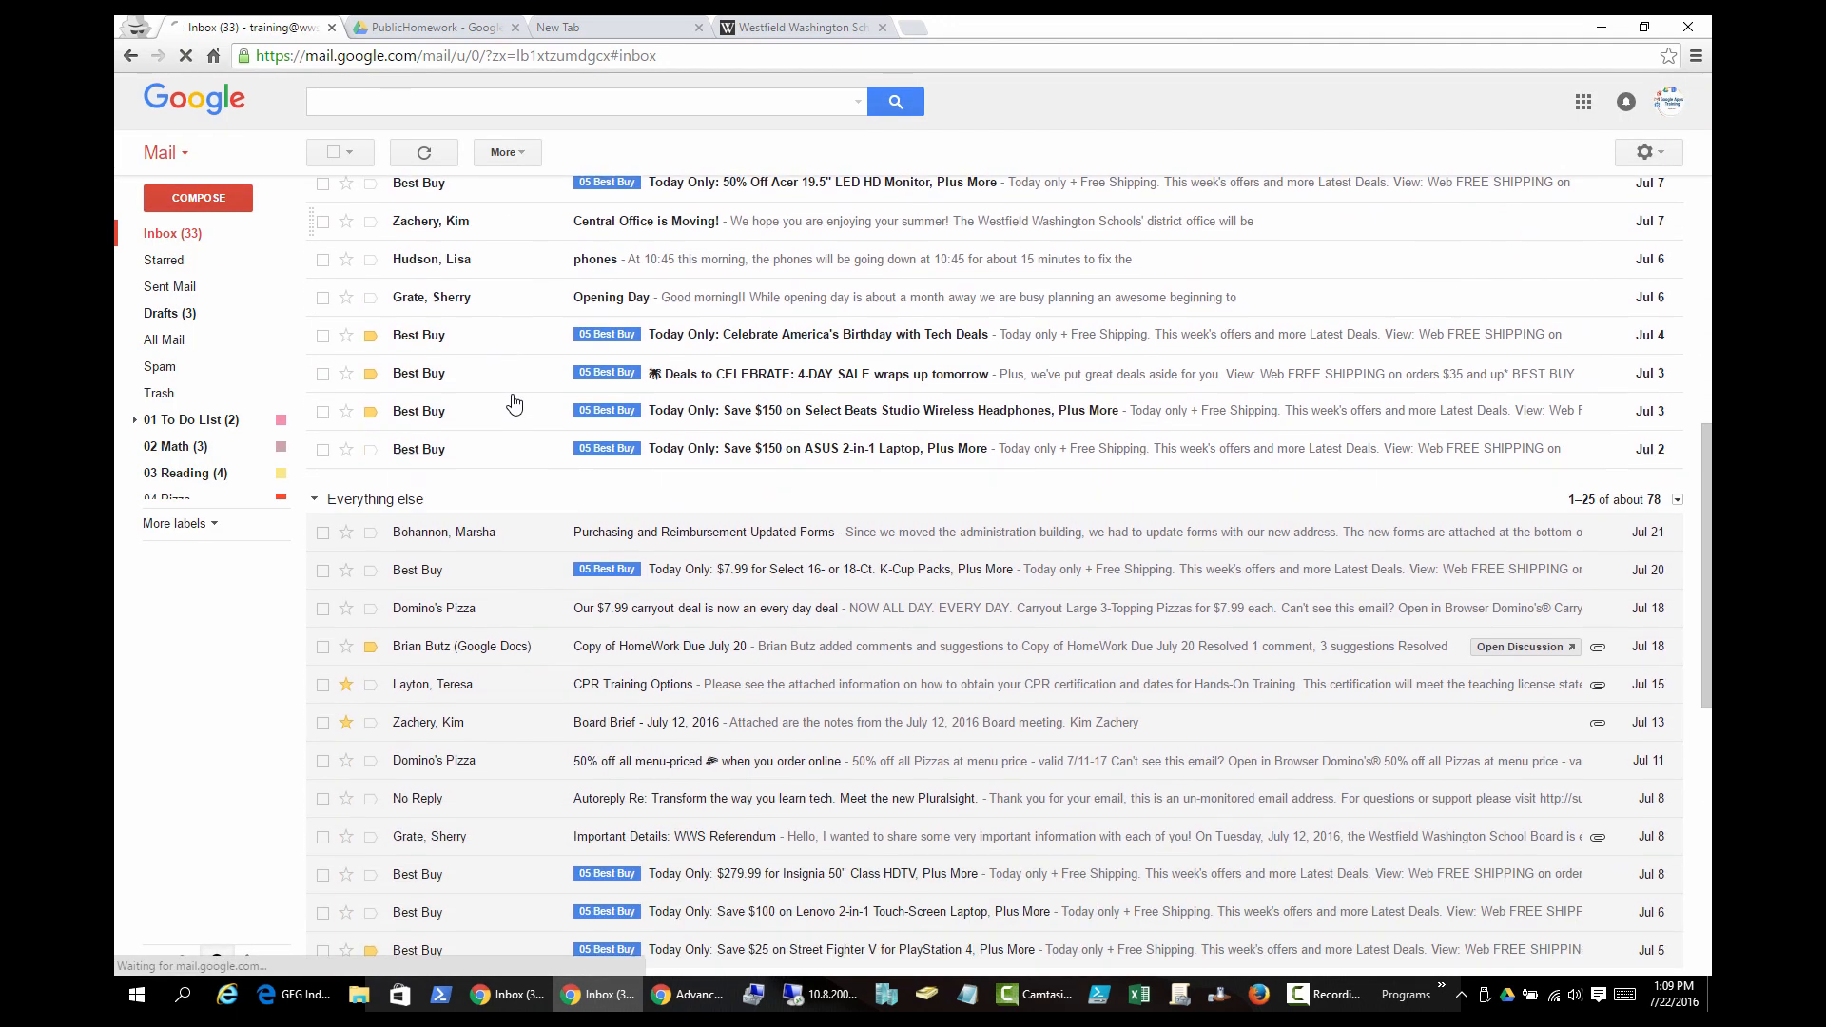
{"action": "scroll", "coordinate": [534, 476], "scroll_direction": "up", "scroll_amount": 10}
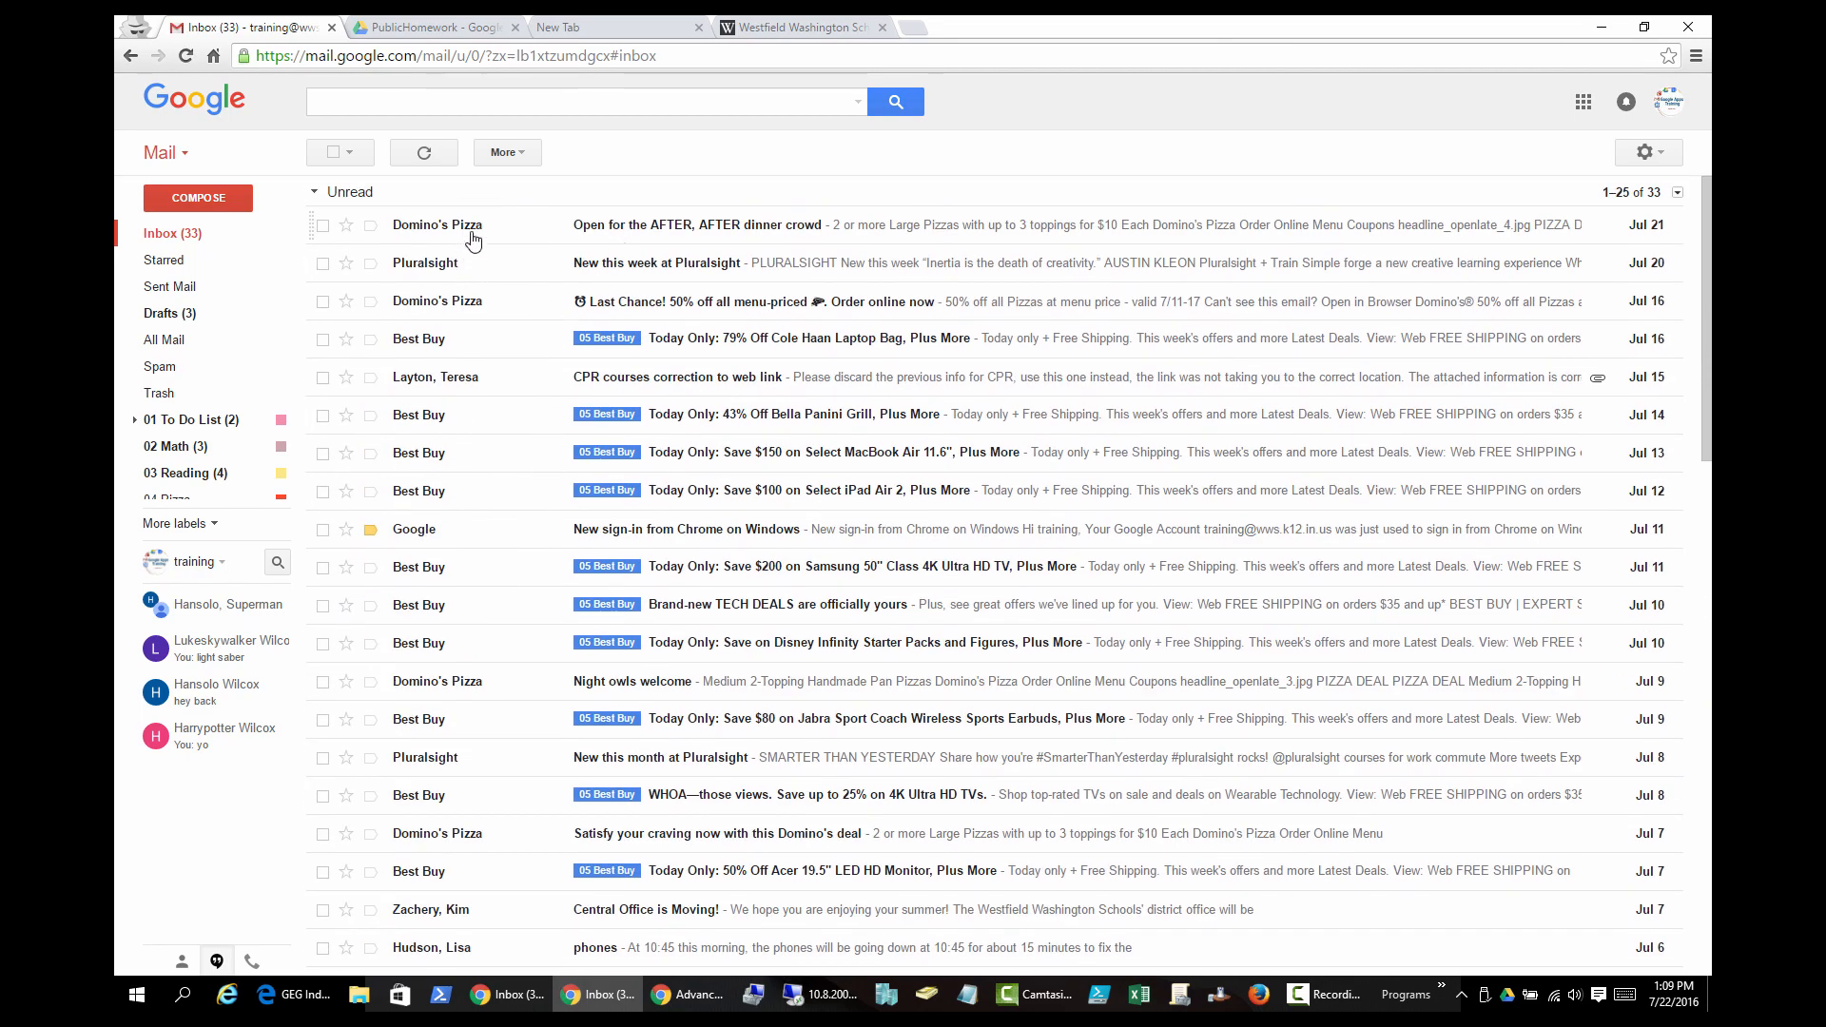
{"action": "scroll", "coordinate": [597, 461], "scroll_direction": "down", "scroll_amount": 5}
{"action": "scroll", "coordinate": [597, 461], "scroll_direction": "up", "scroll_amount": 5}
Set the inbox type to Priority Inbox in the mail settings and save the change
{"action": "left_click", "coordinate": [1642, 158]}
{"action": "left_click", "coordinate": [1575, 366]}
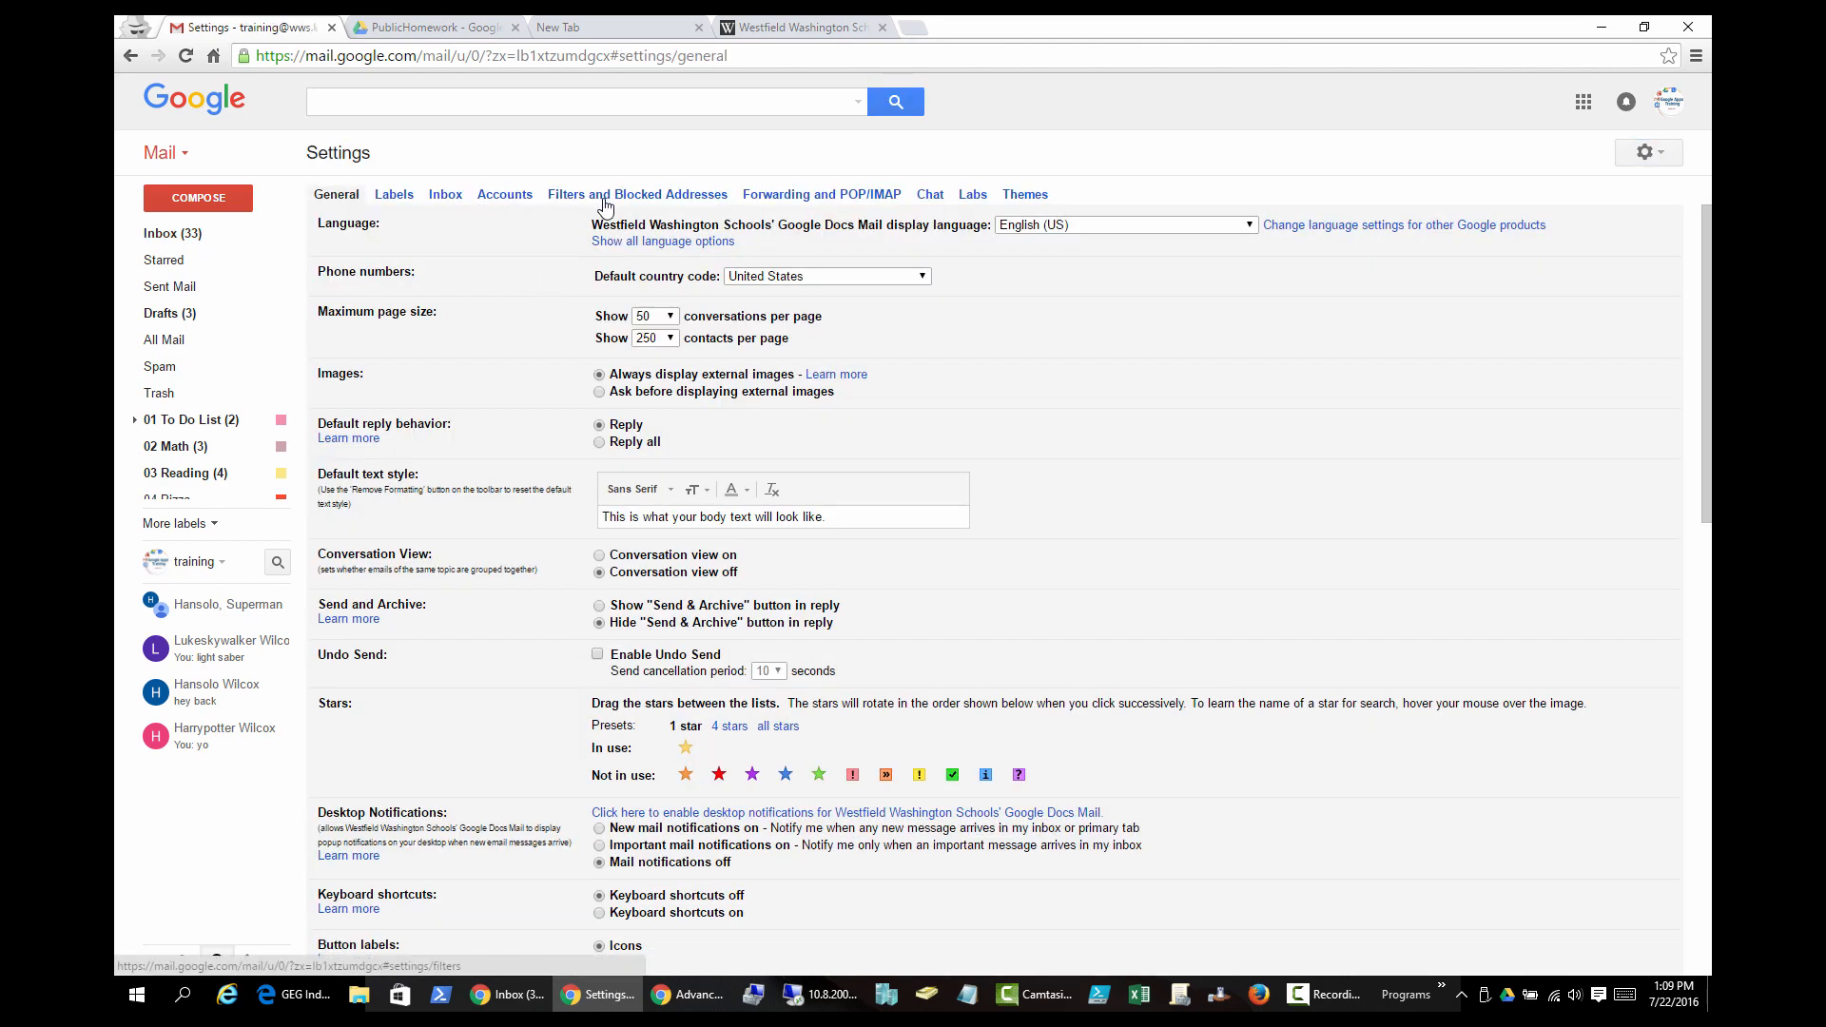
{"action": "left_click", "coordinate": [432, 197]}
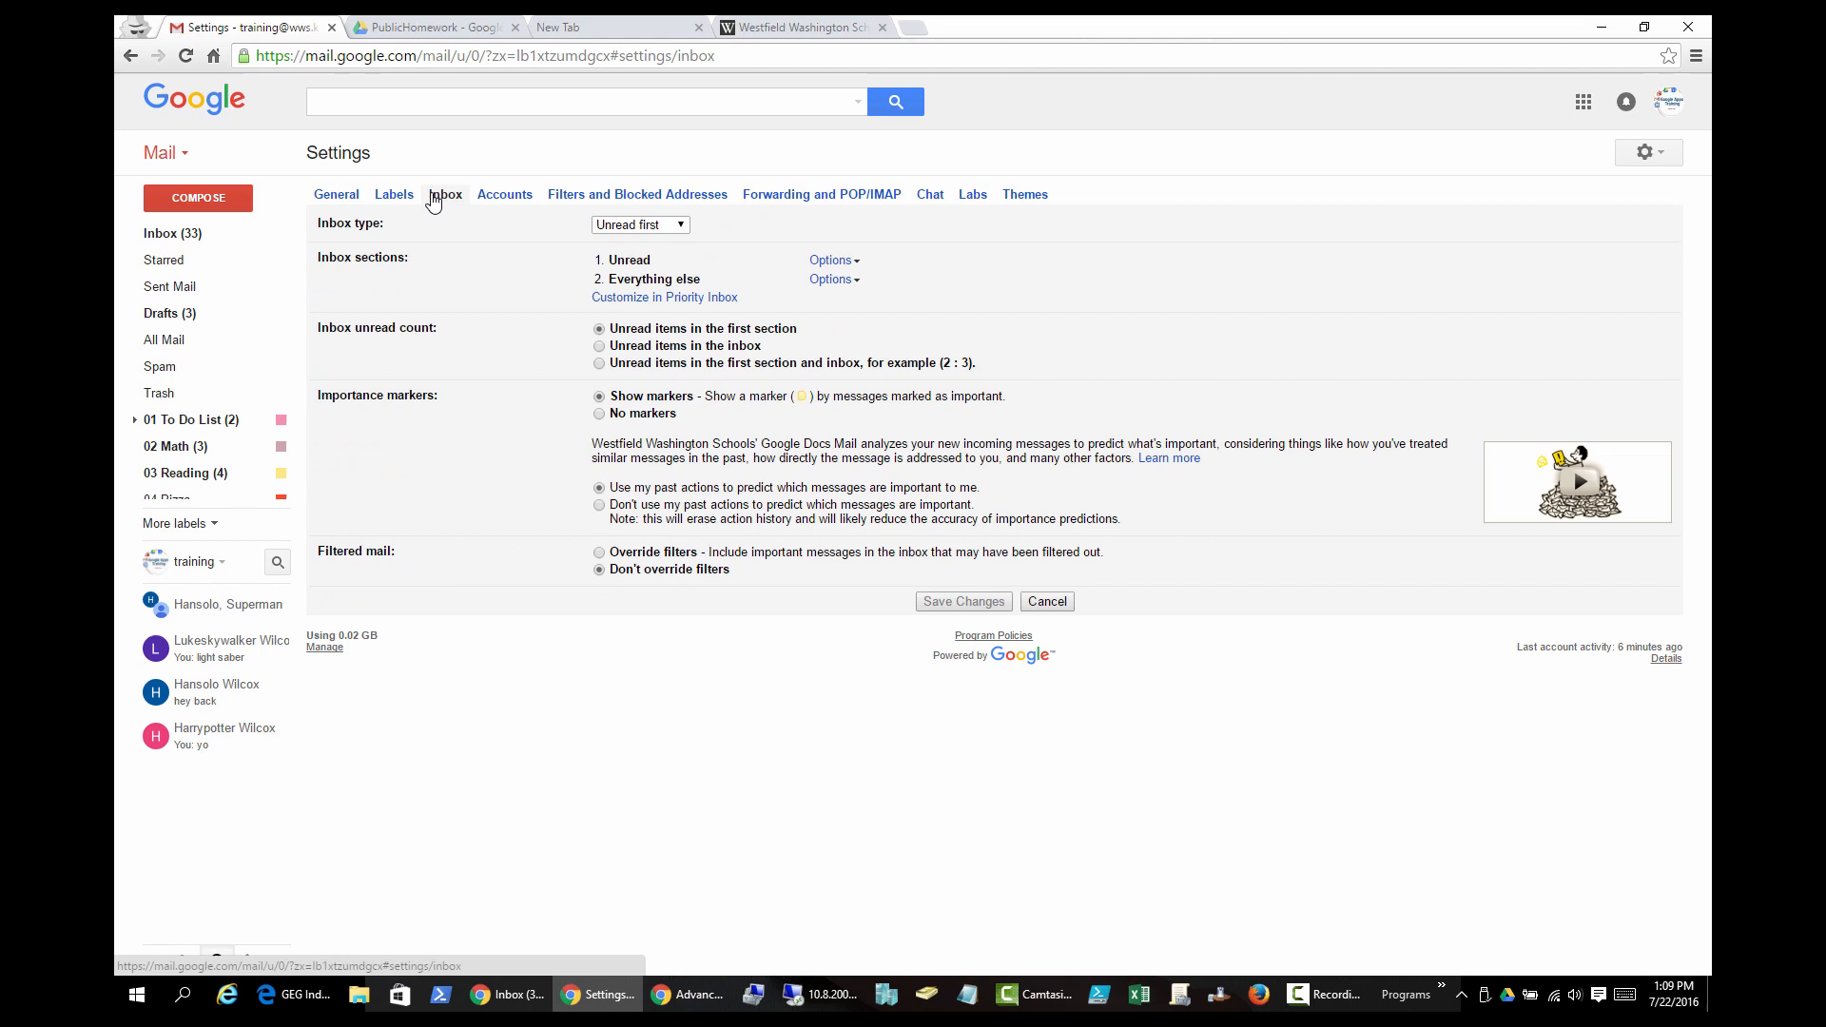
{"action": "left_click", "coordinate": [639, 226]}
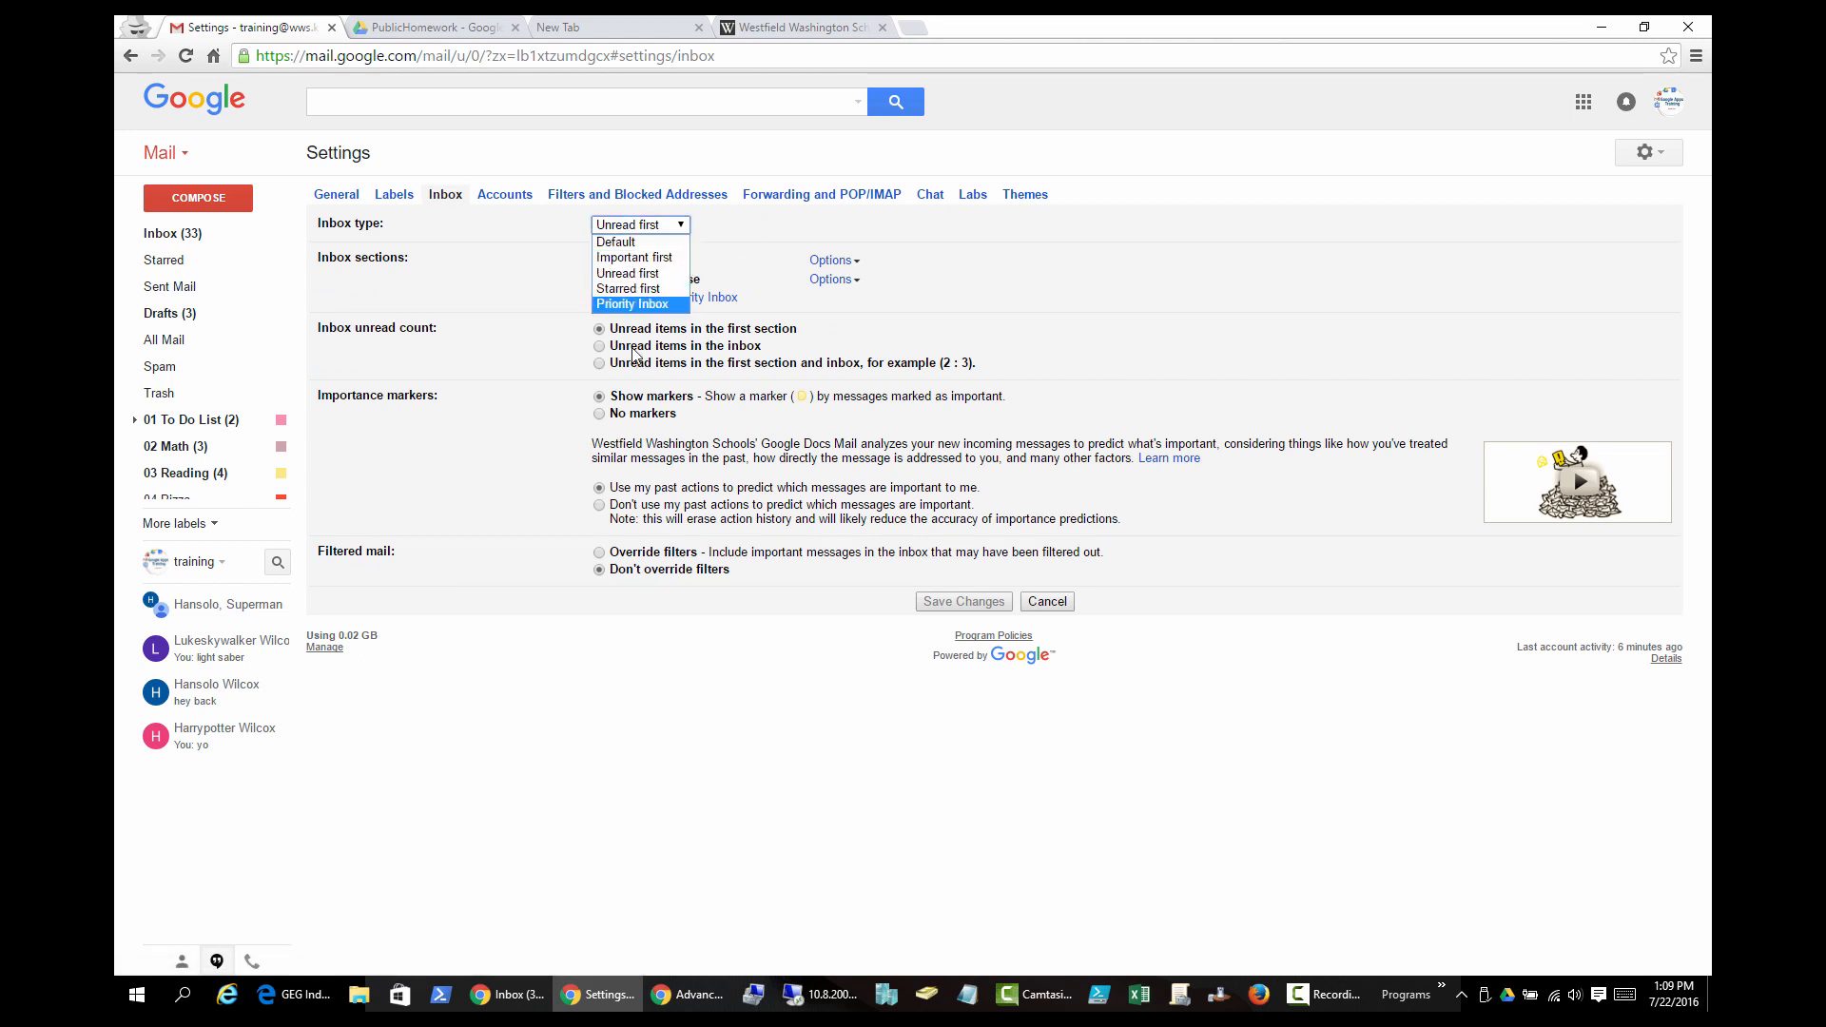
{"action": "left_click", "coordinate": [635, 304]}
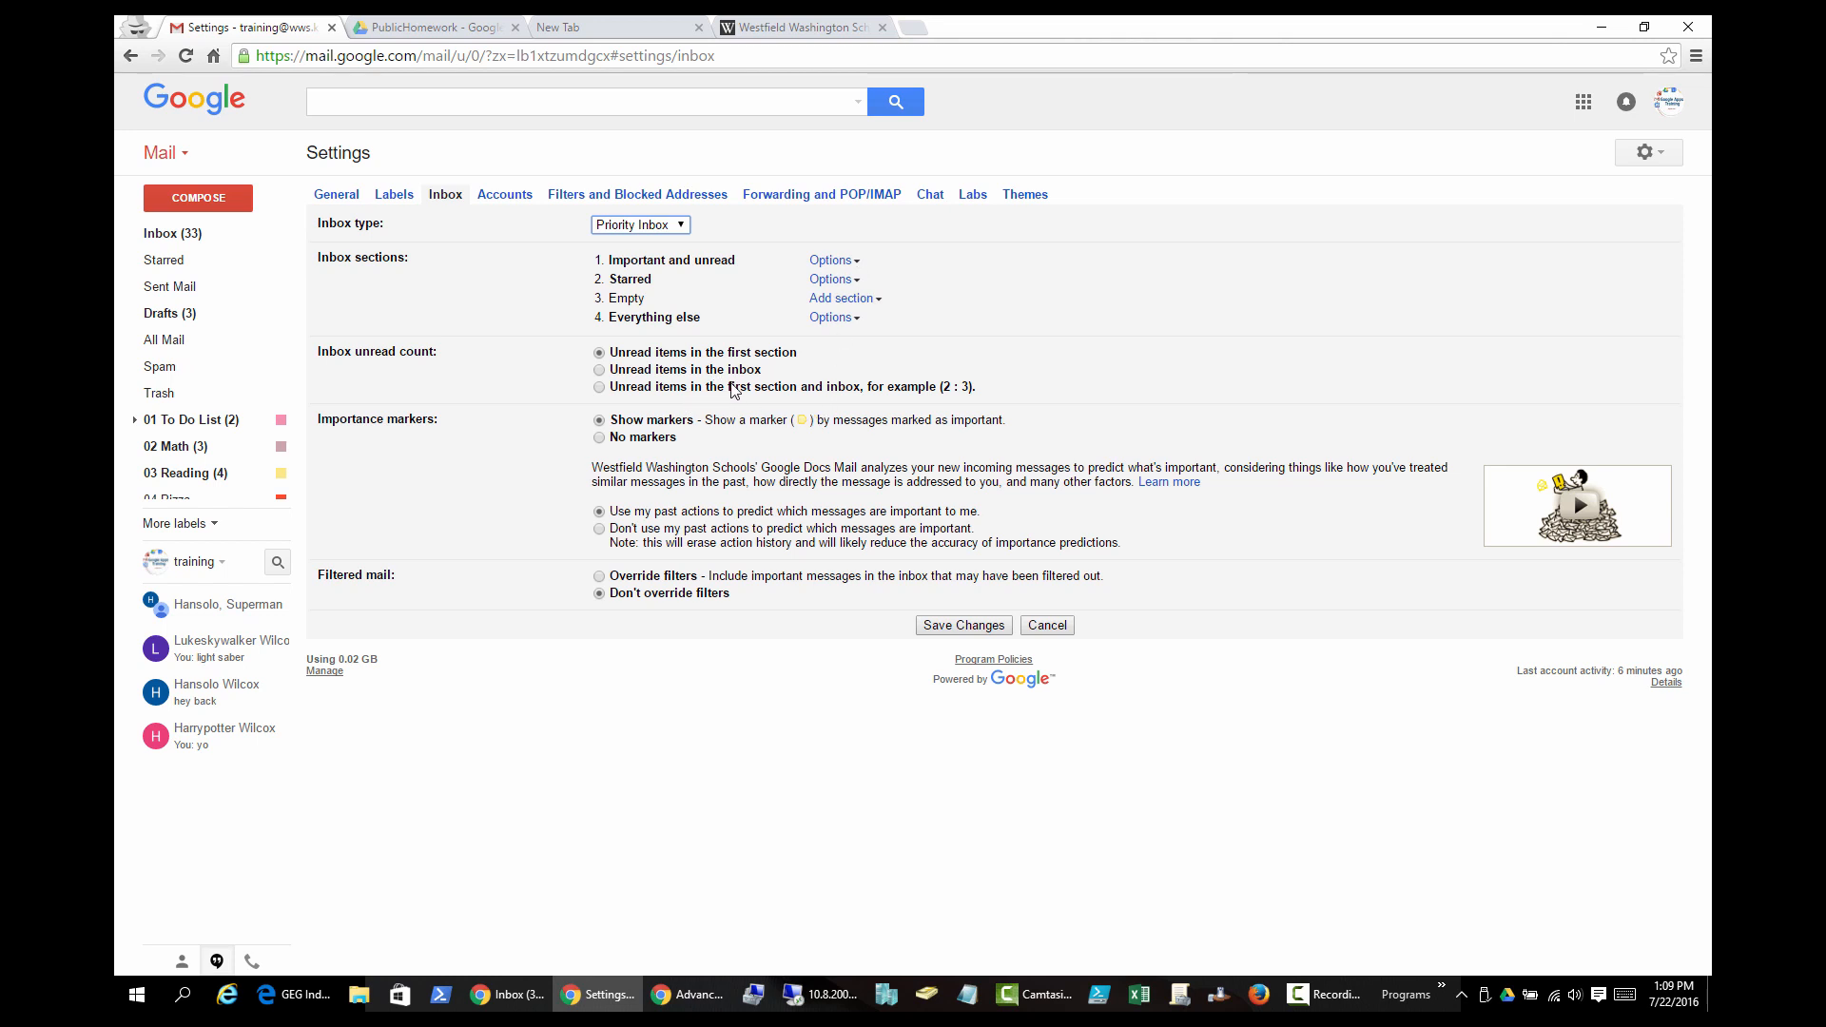
{"action": "left_click", "coordinate": [989, 627]}
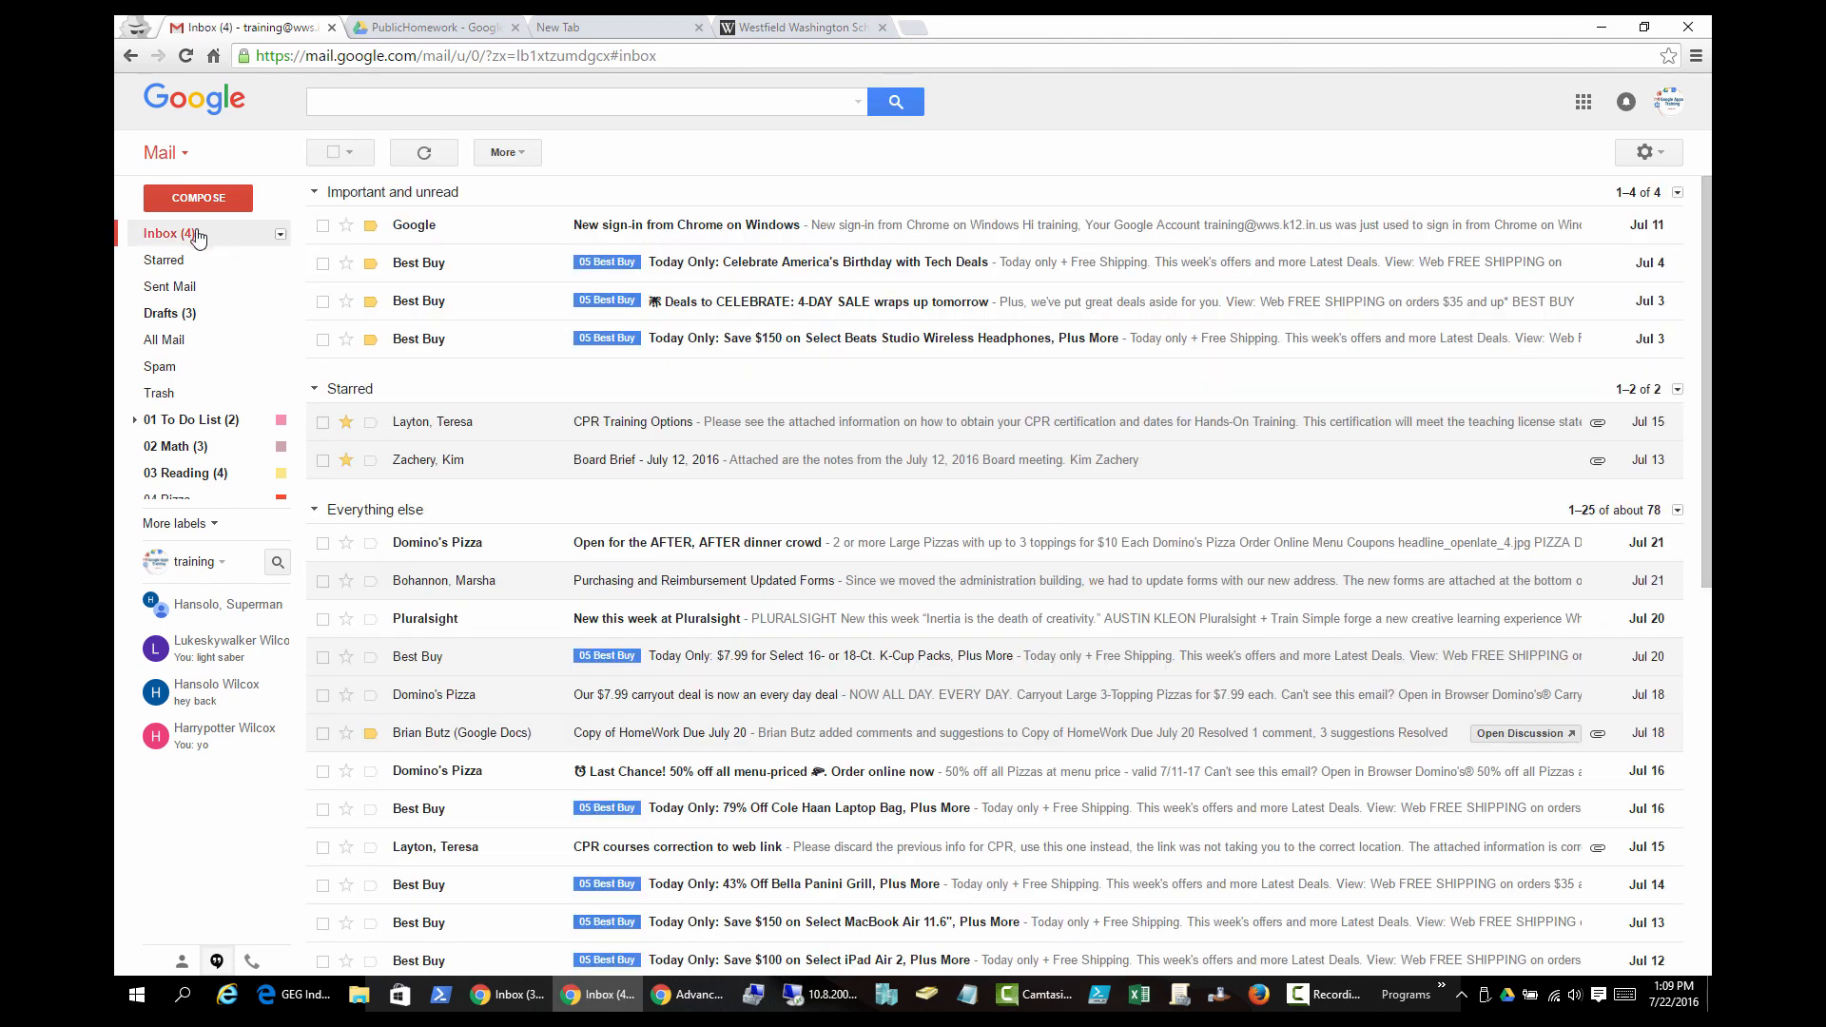
Look through the Important and unread, Starred and Everything else sections of the inbox
{"action": "left_click", "coordinate": [192, 235]}
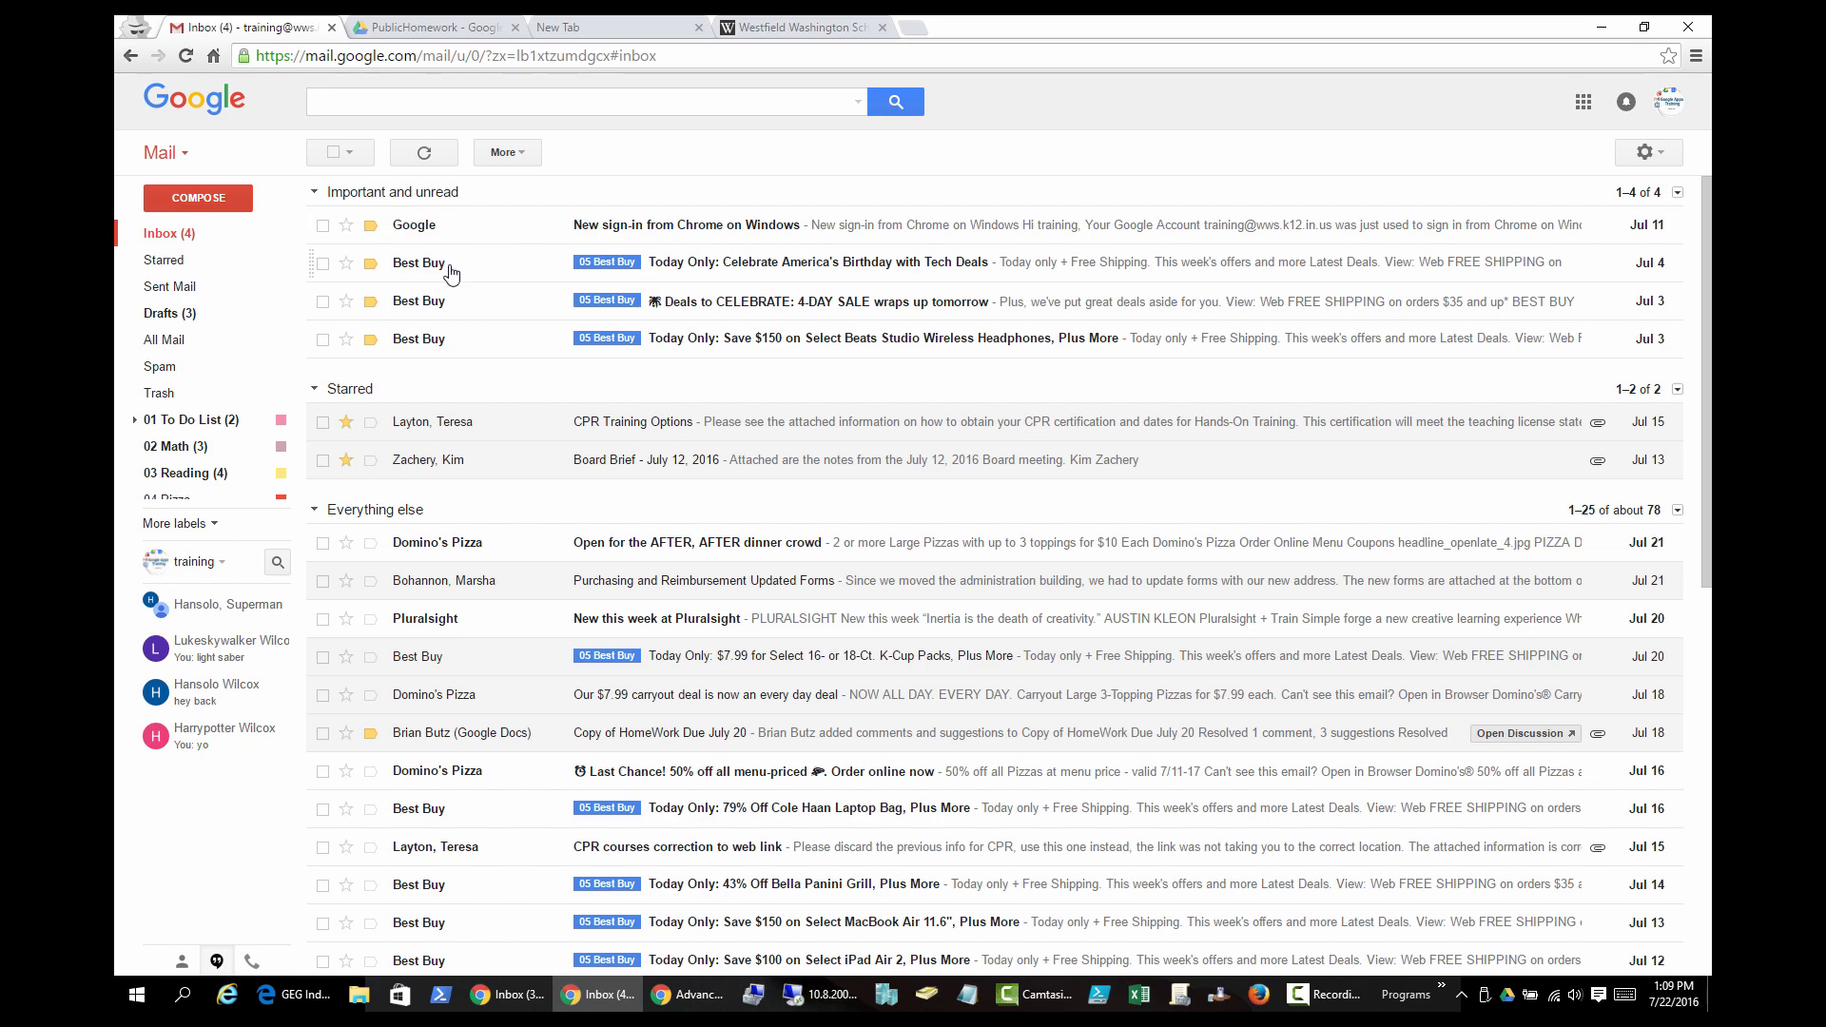
{"action": "scroll", "coordinate": [525, 633], "scroll_direction": "down", "scroll_amount": 10}
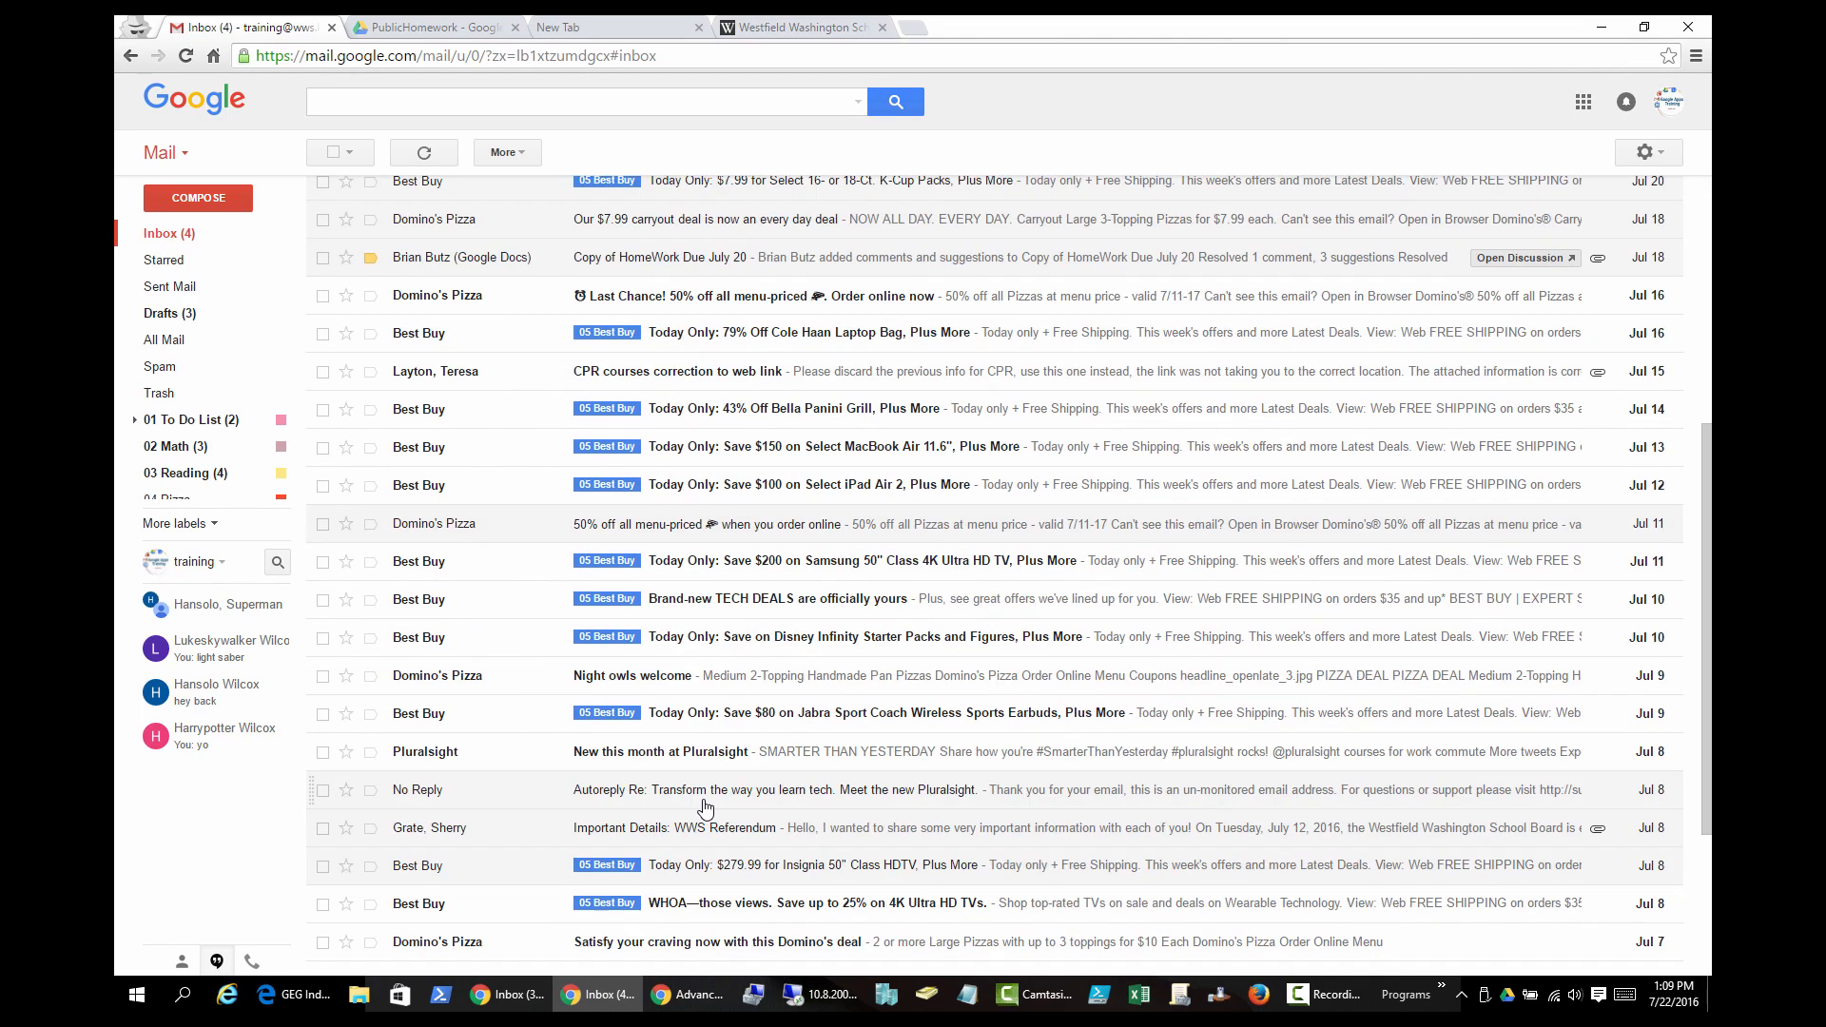
{"action": "scroll", "coordinate": [525, 632], "scroll_direction": "up", "scroll_amount": 10}
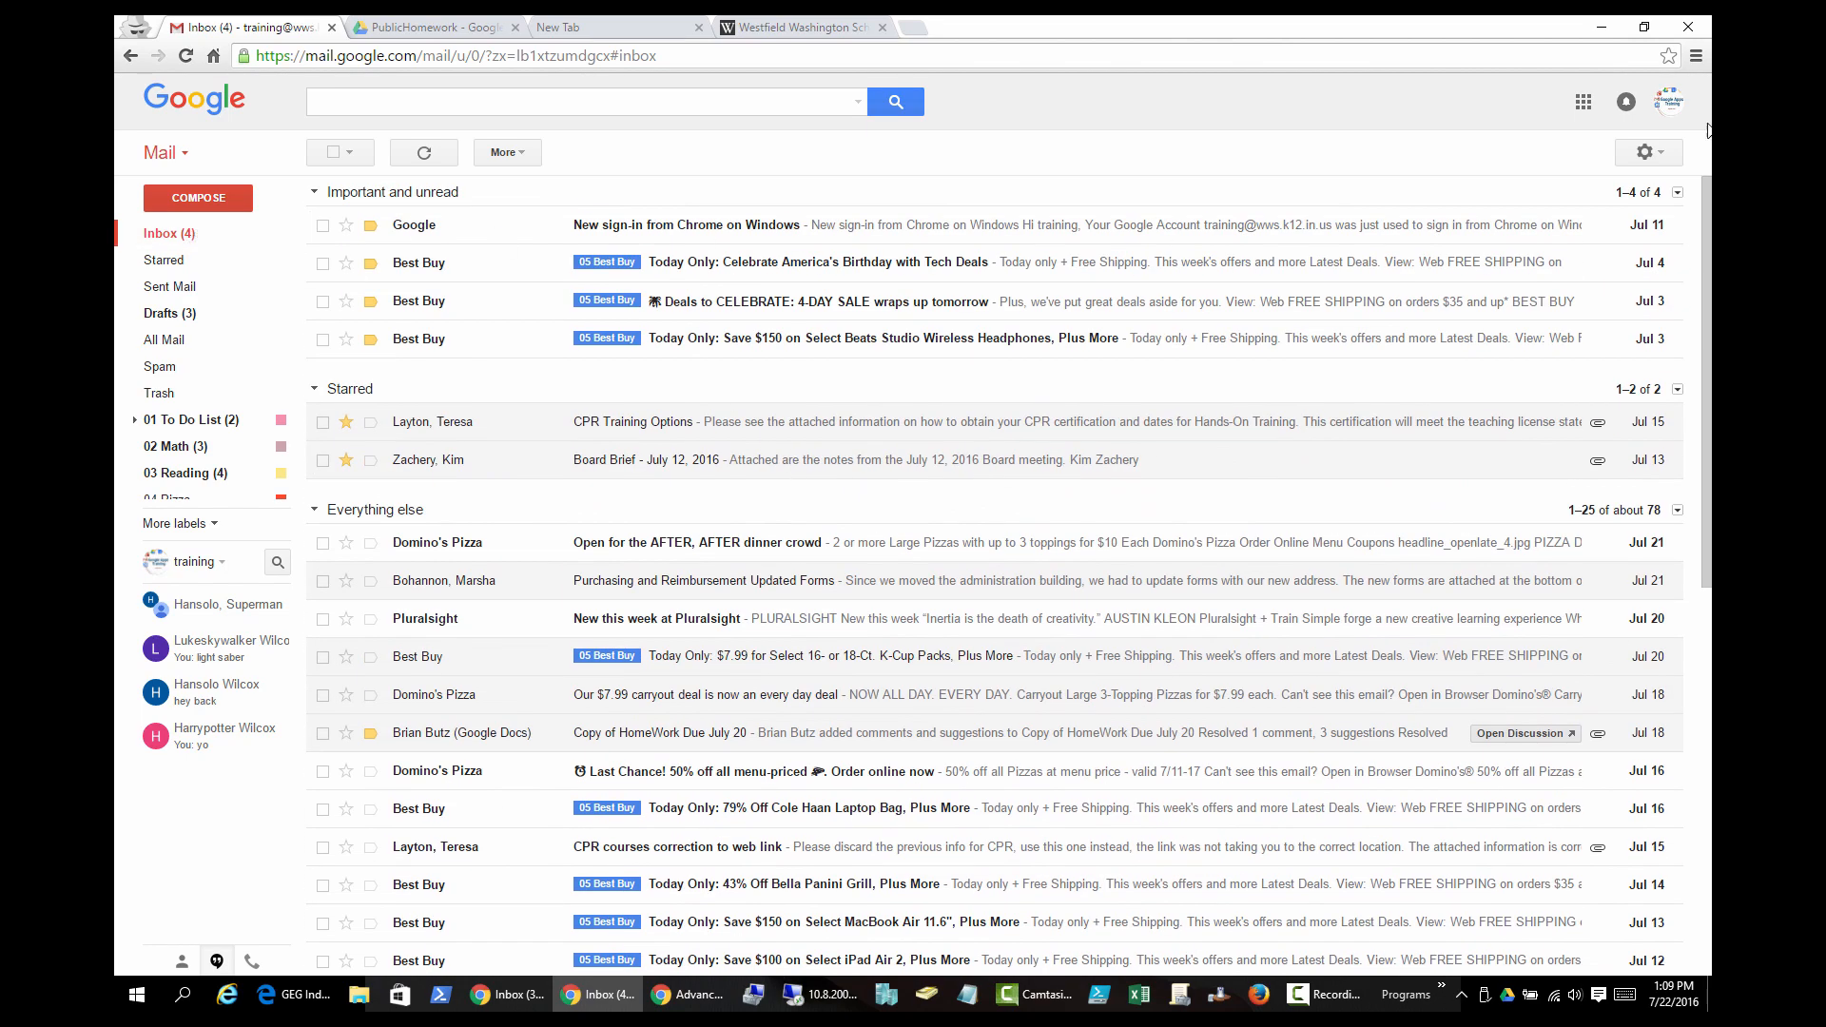
Examine the Priority Inbox settings, including how past actions predict important messages, and review the available inbox types
{"action": "left_click", "coordinate": [1655, 158]}
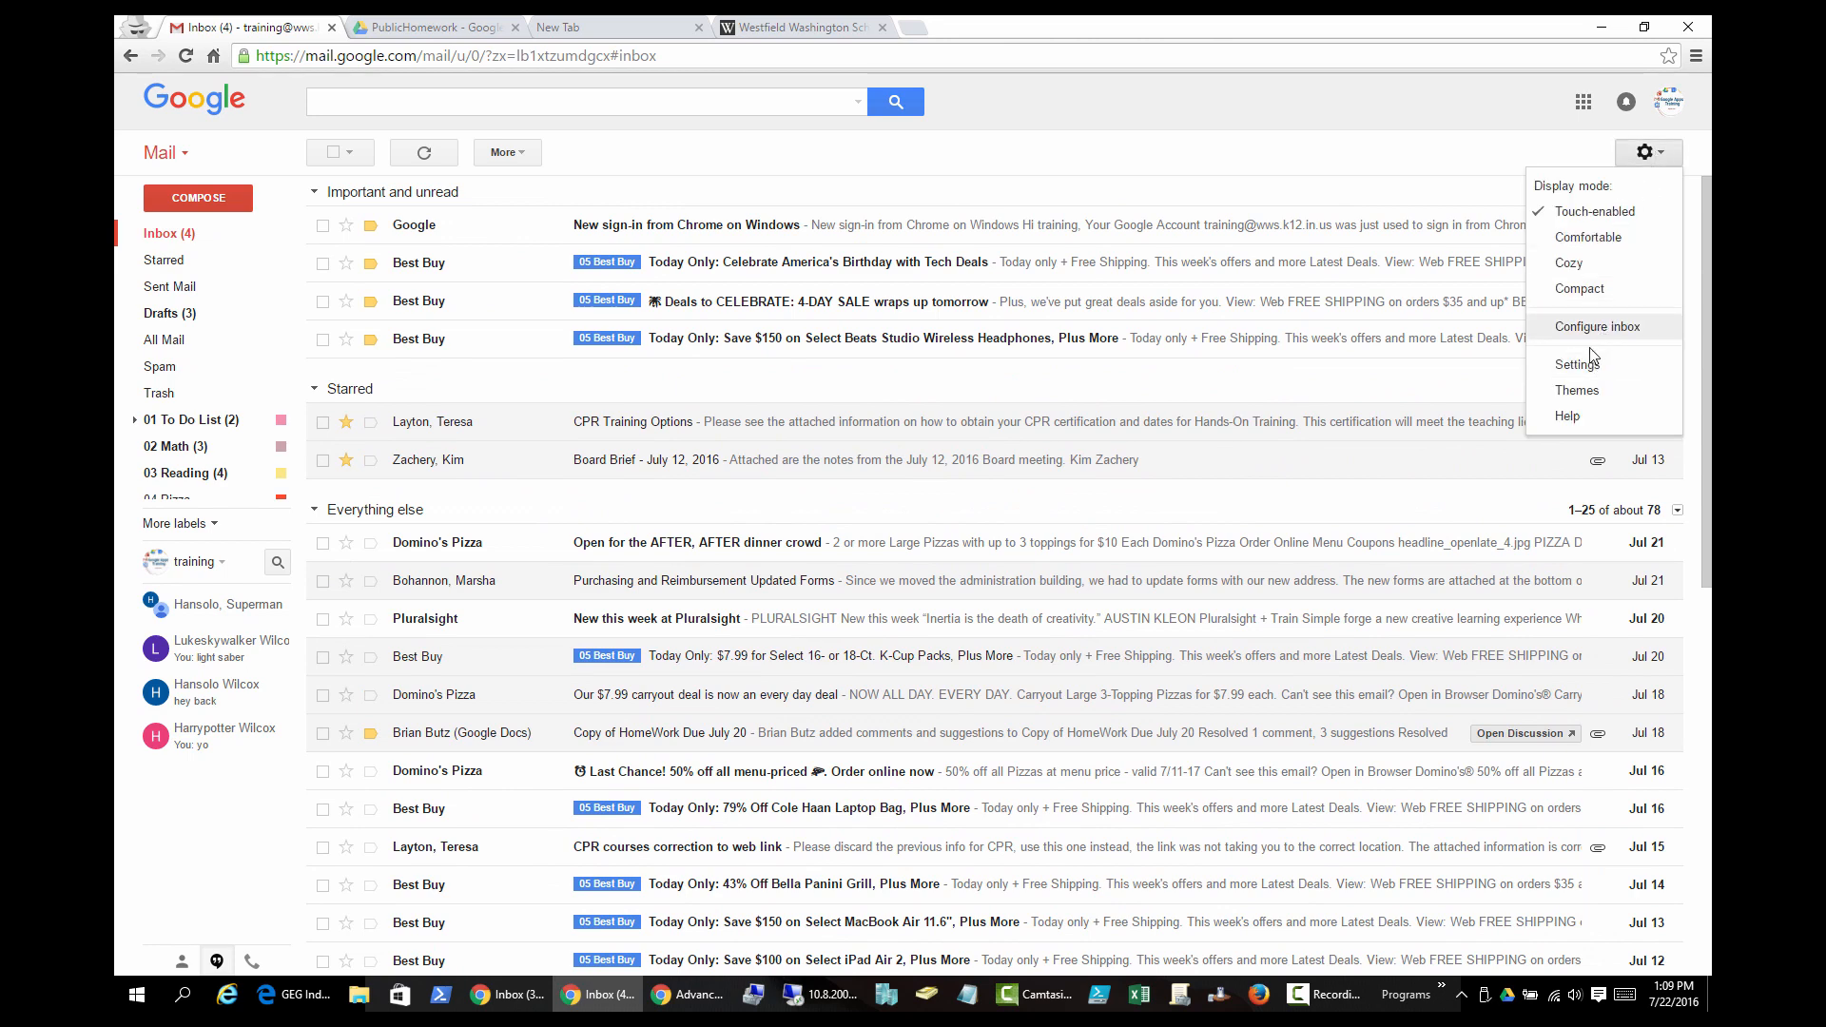
{"action": "left_click", "coordinate": [1405, 369]}
{"action": "left_click", "coordinate": [787, 701]}
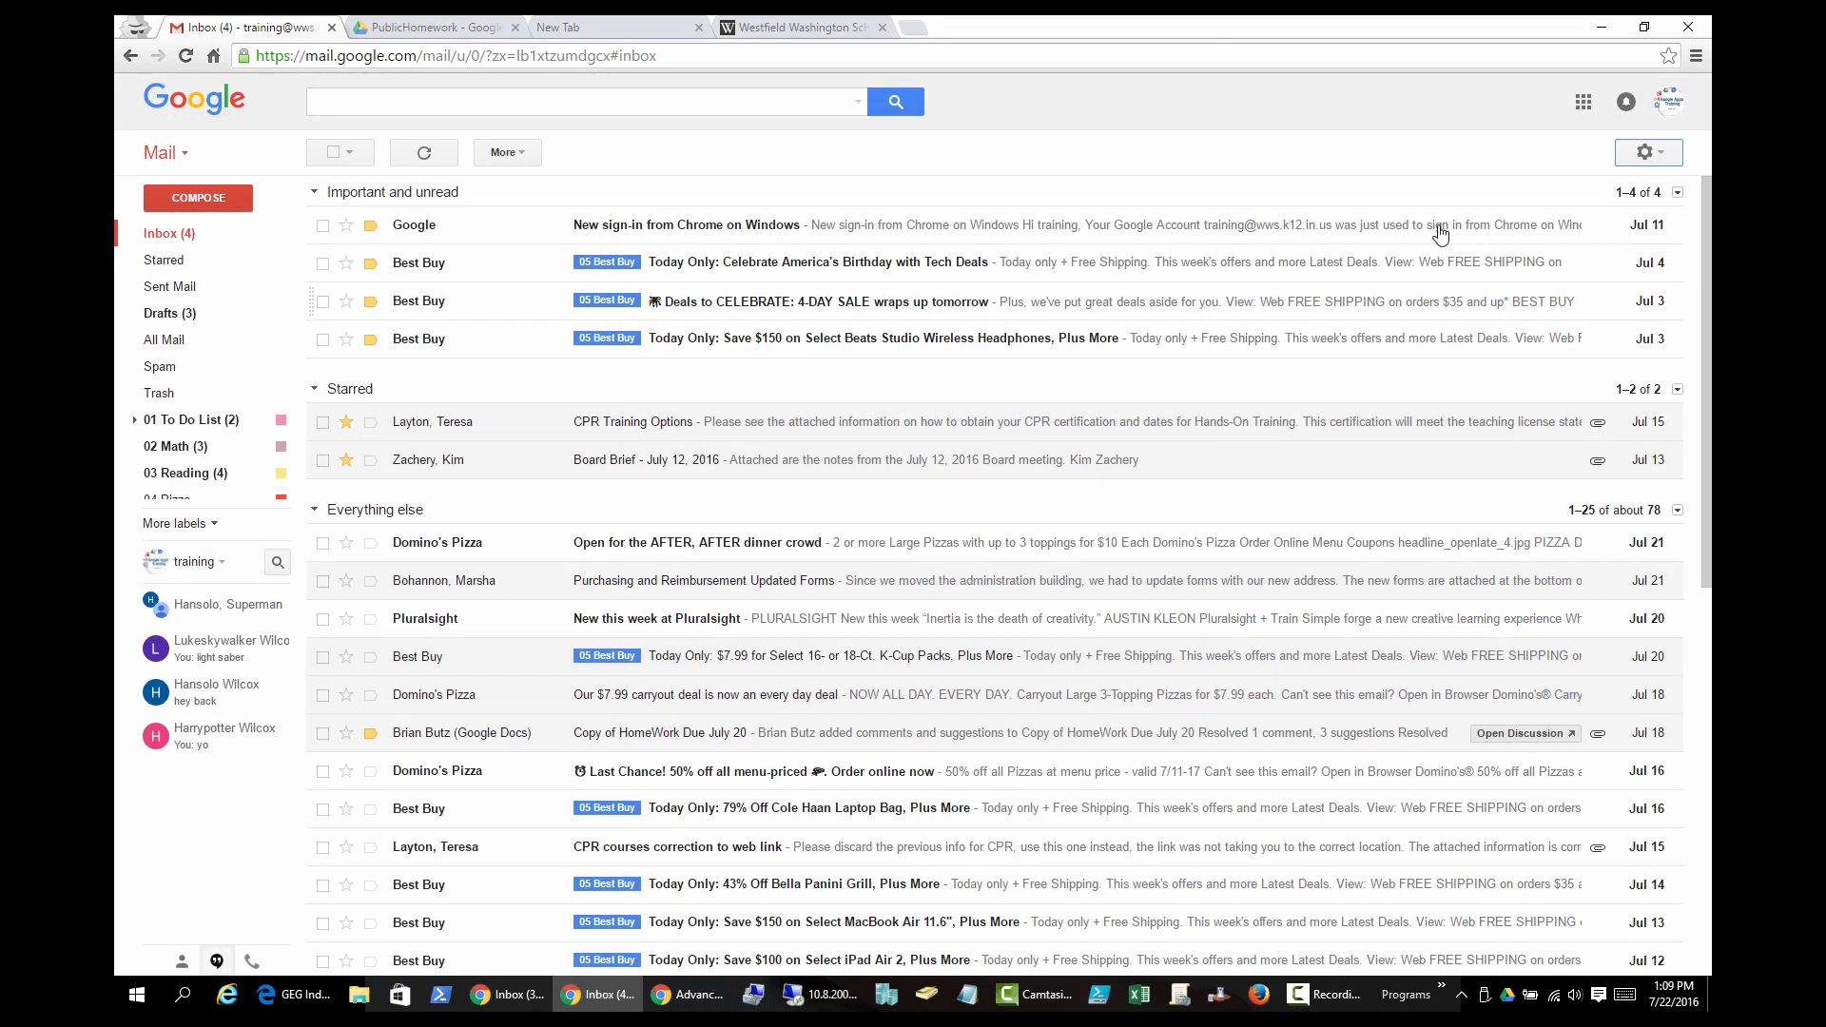
{"action": "left_click", "coordinate": [1644, 155]}
{"action": "left_click", "coordinate": [1594, 366]}
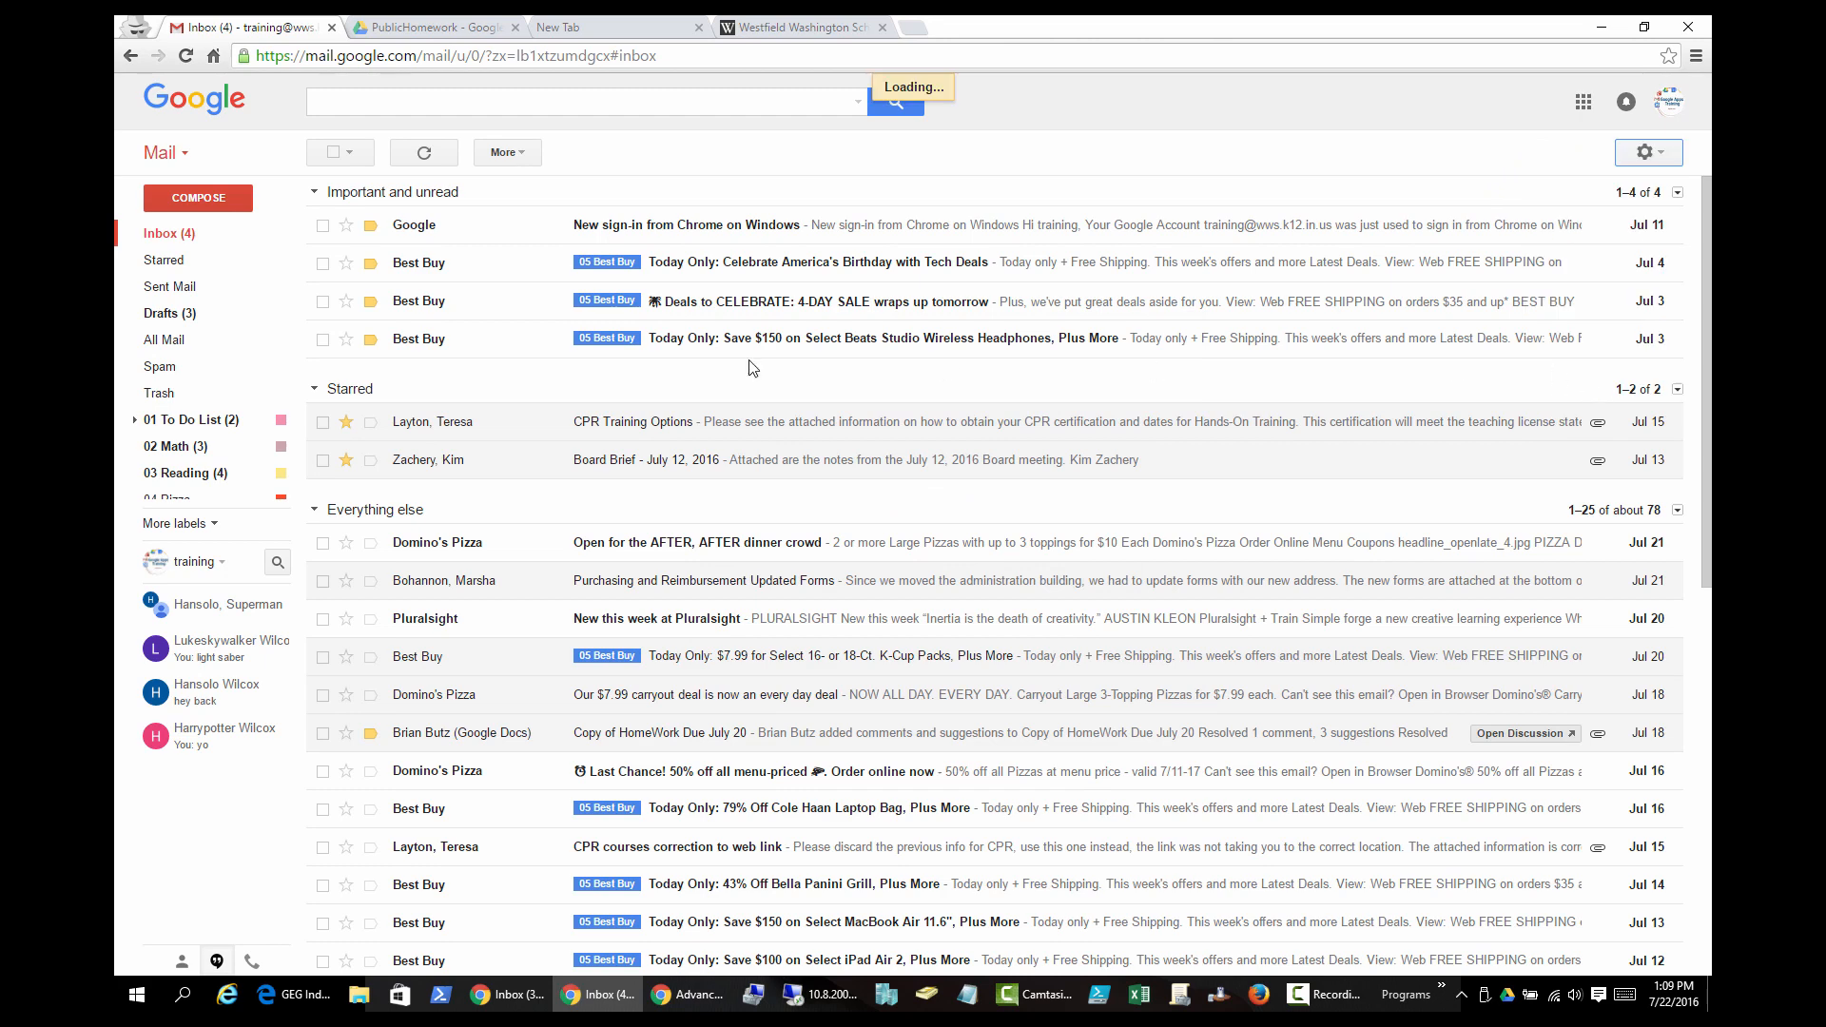
{"action": "left_click", "coordinate": [445, 194]}
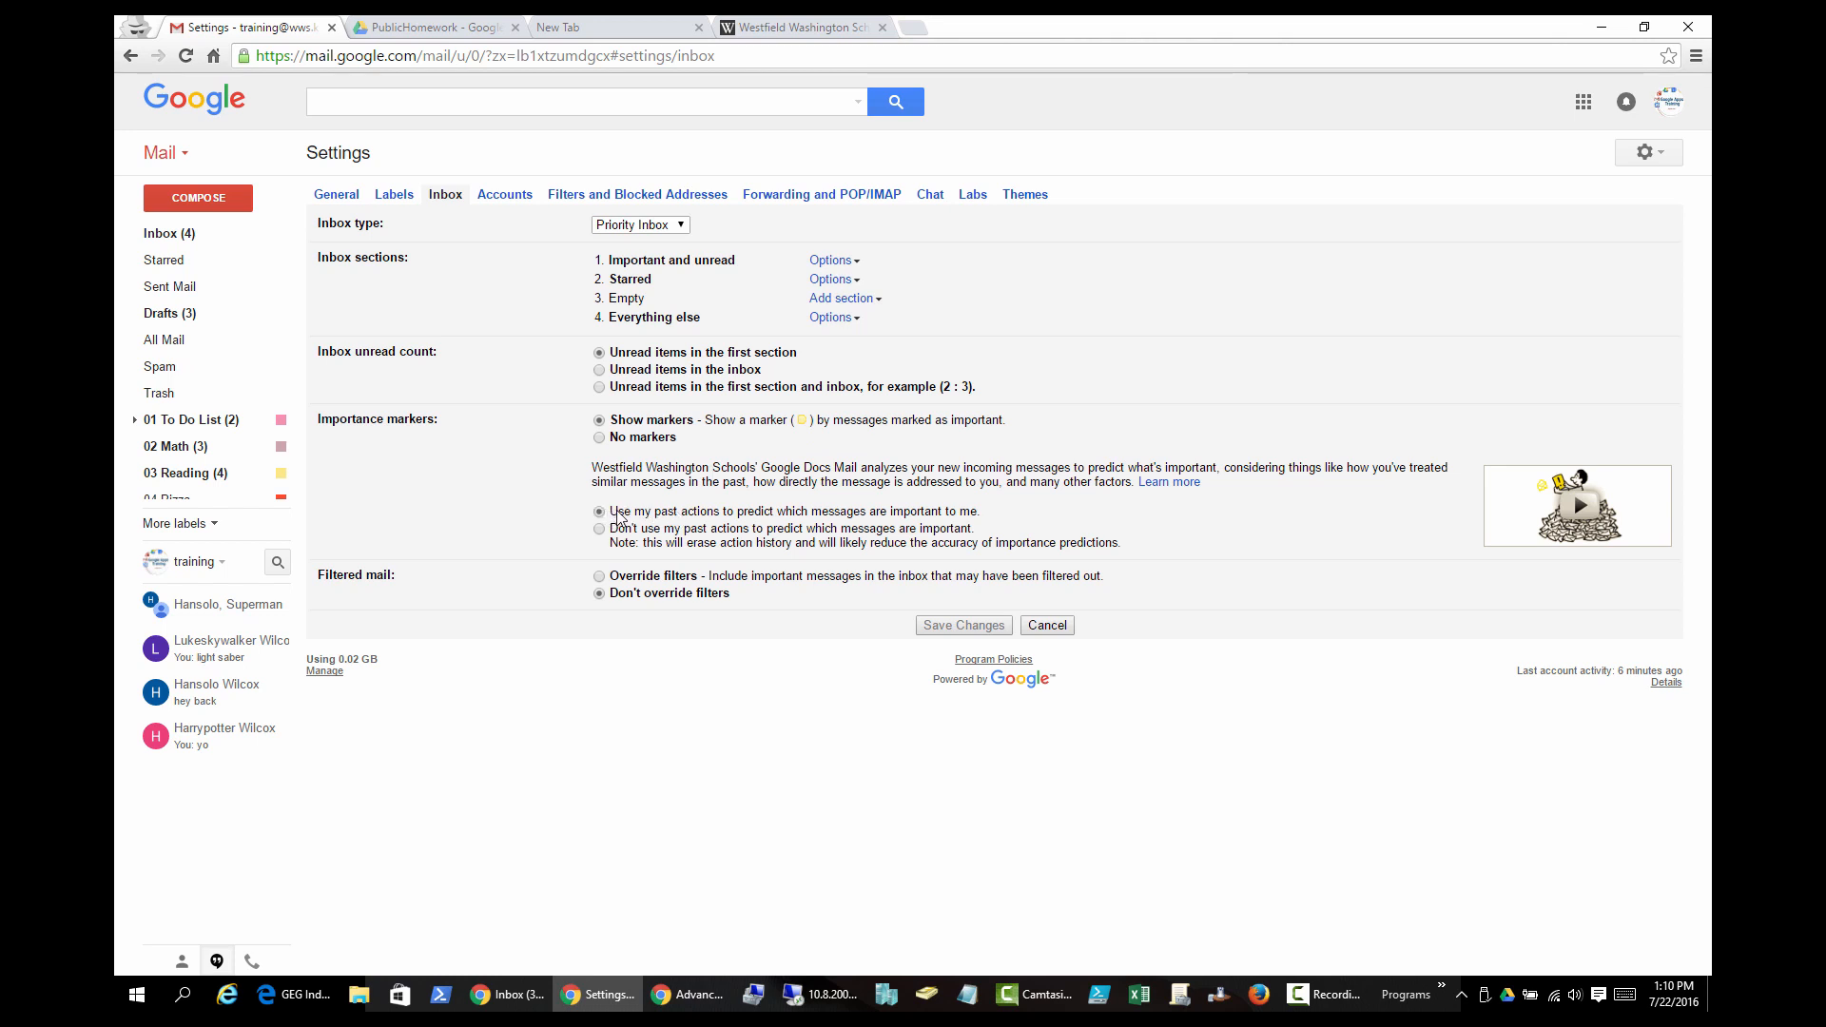
{"action": "left_click_drag", "start_coordinate": [624, 512], "coordinate": [683, 504]}
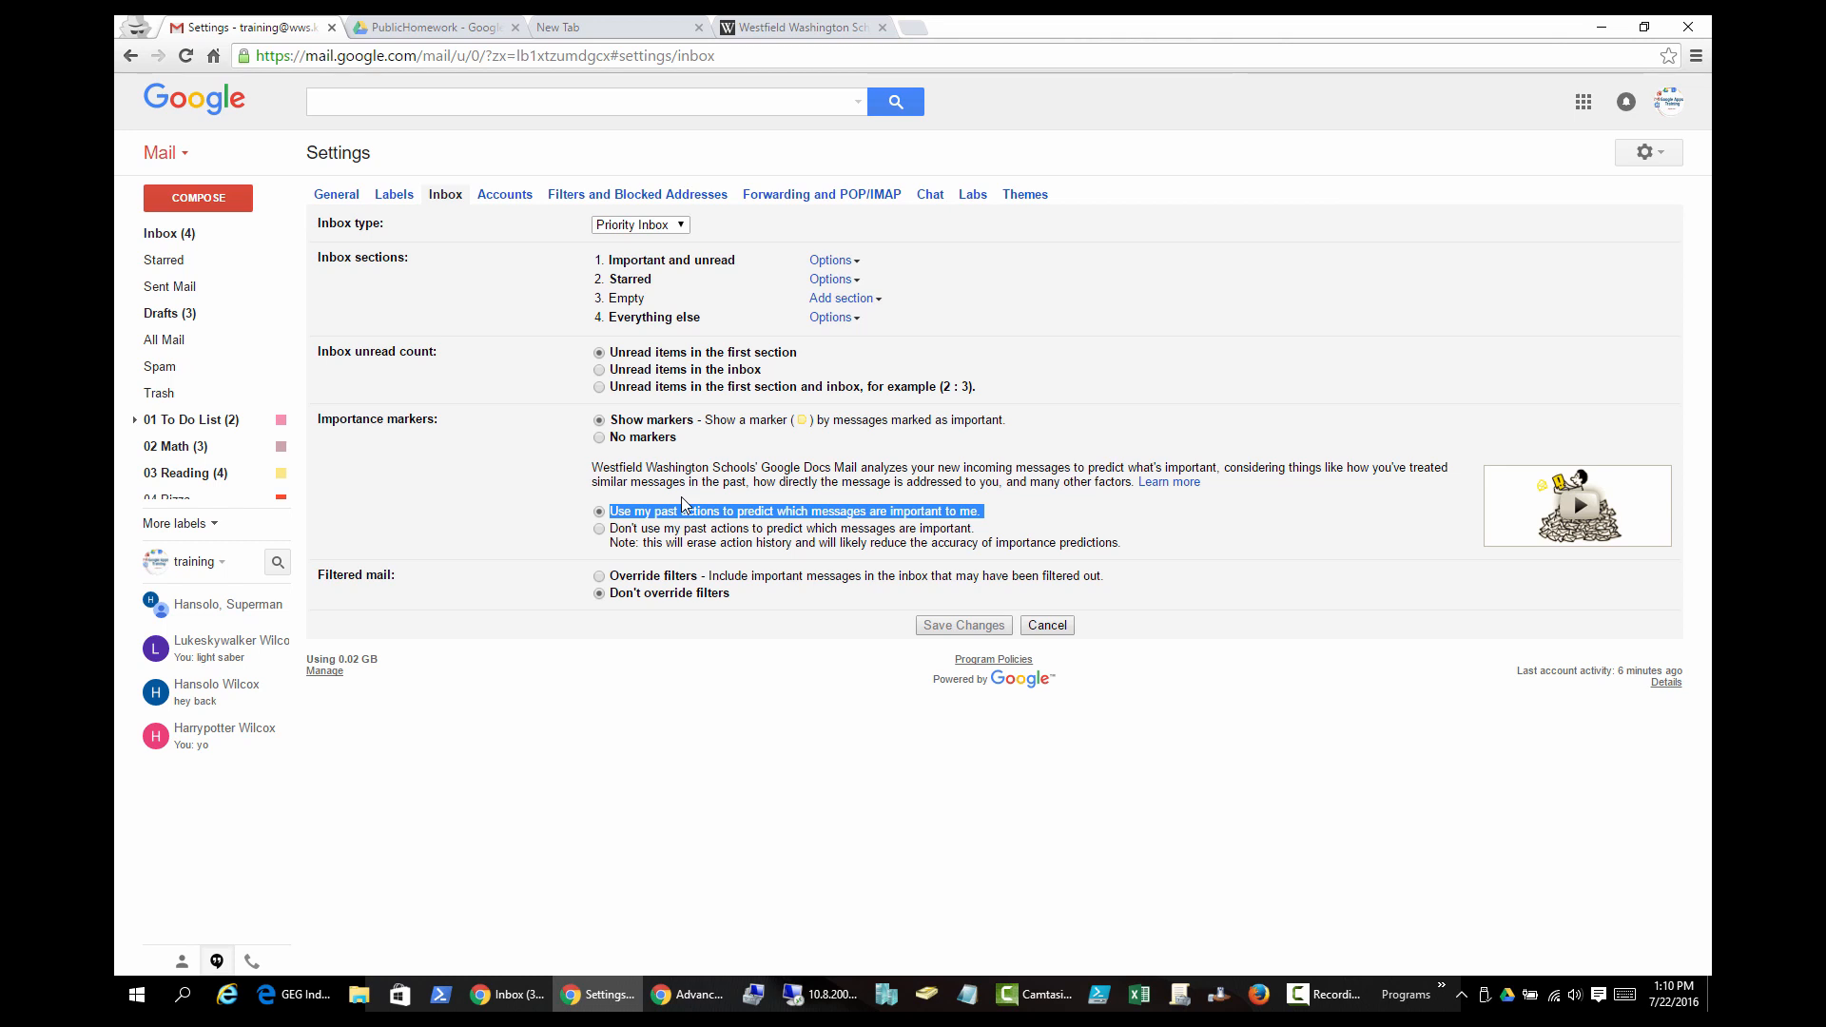
{"action": "left_click", "coordinate": [637, 225]}
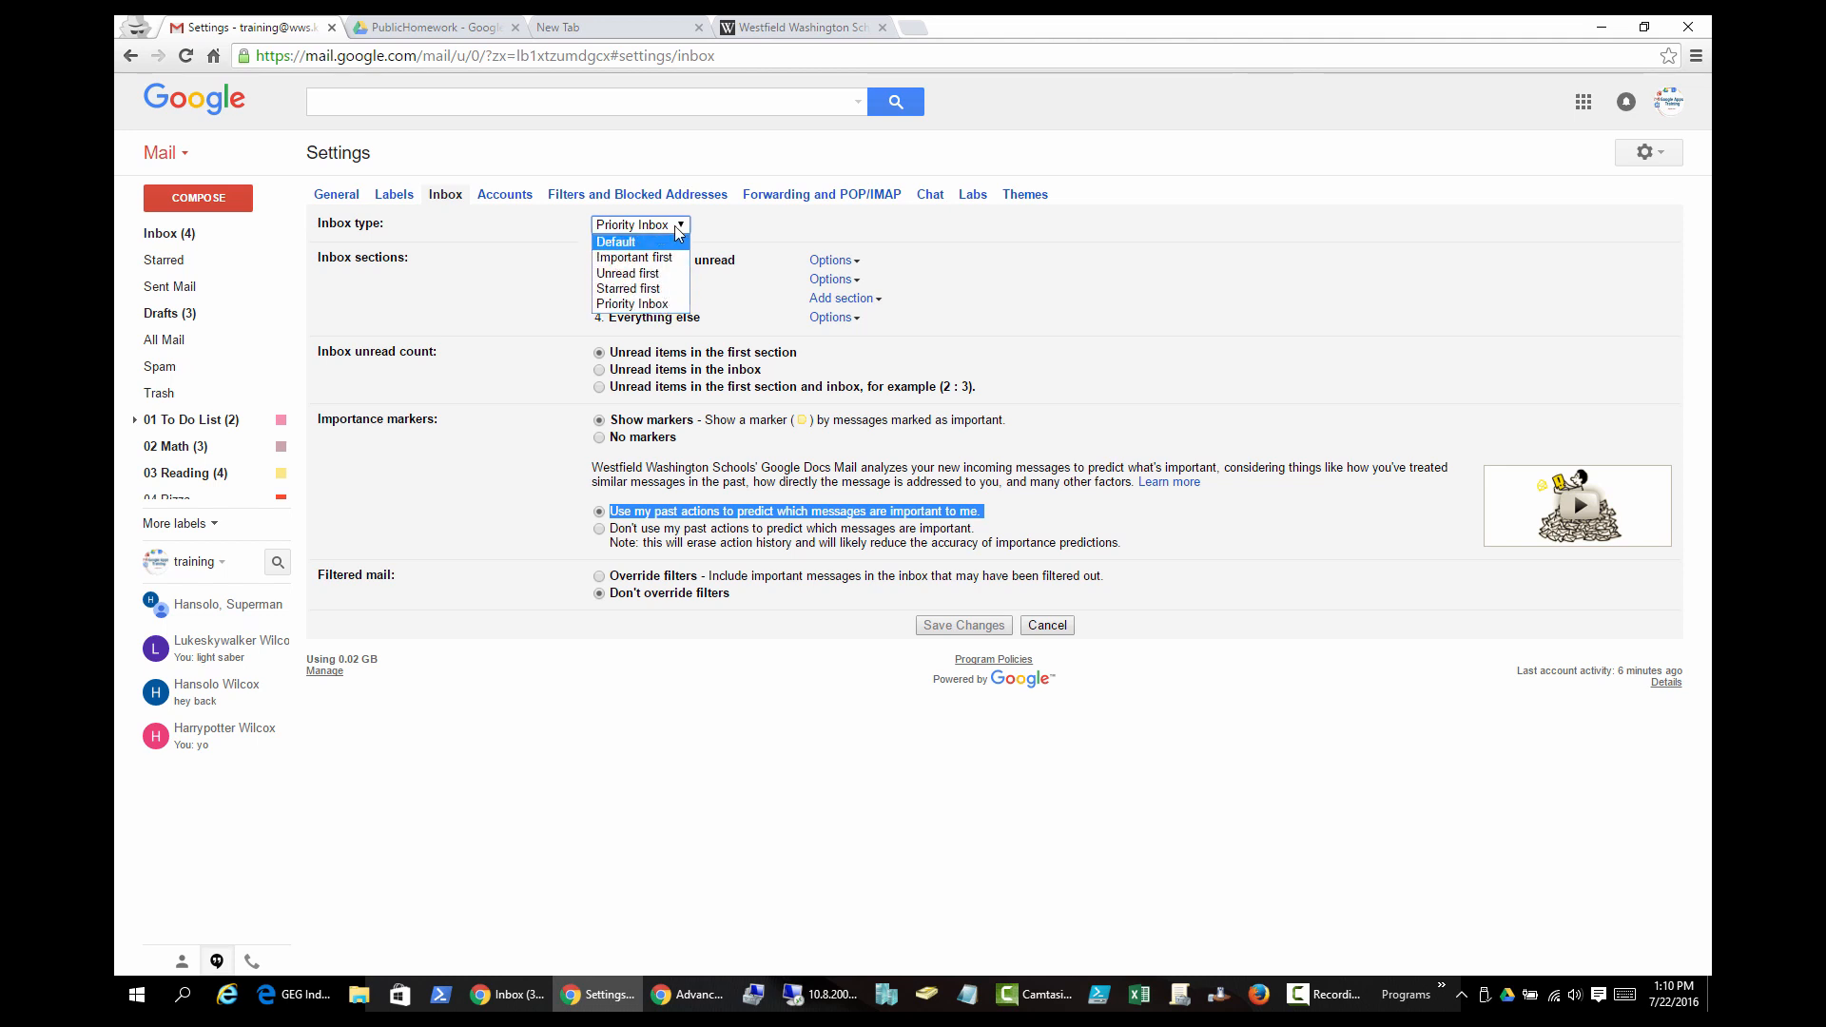
{"action": "left_click", "coordinate": [747, 661]}
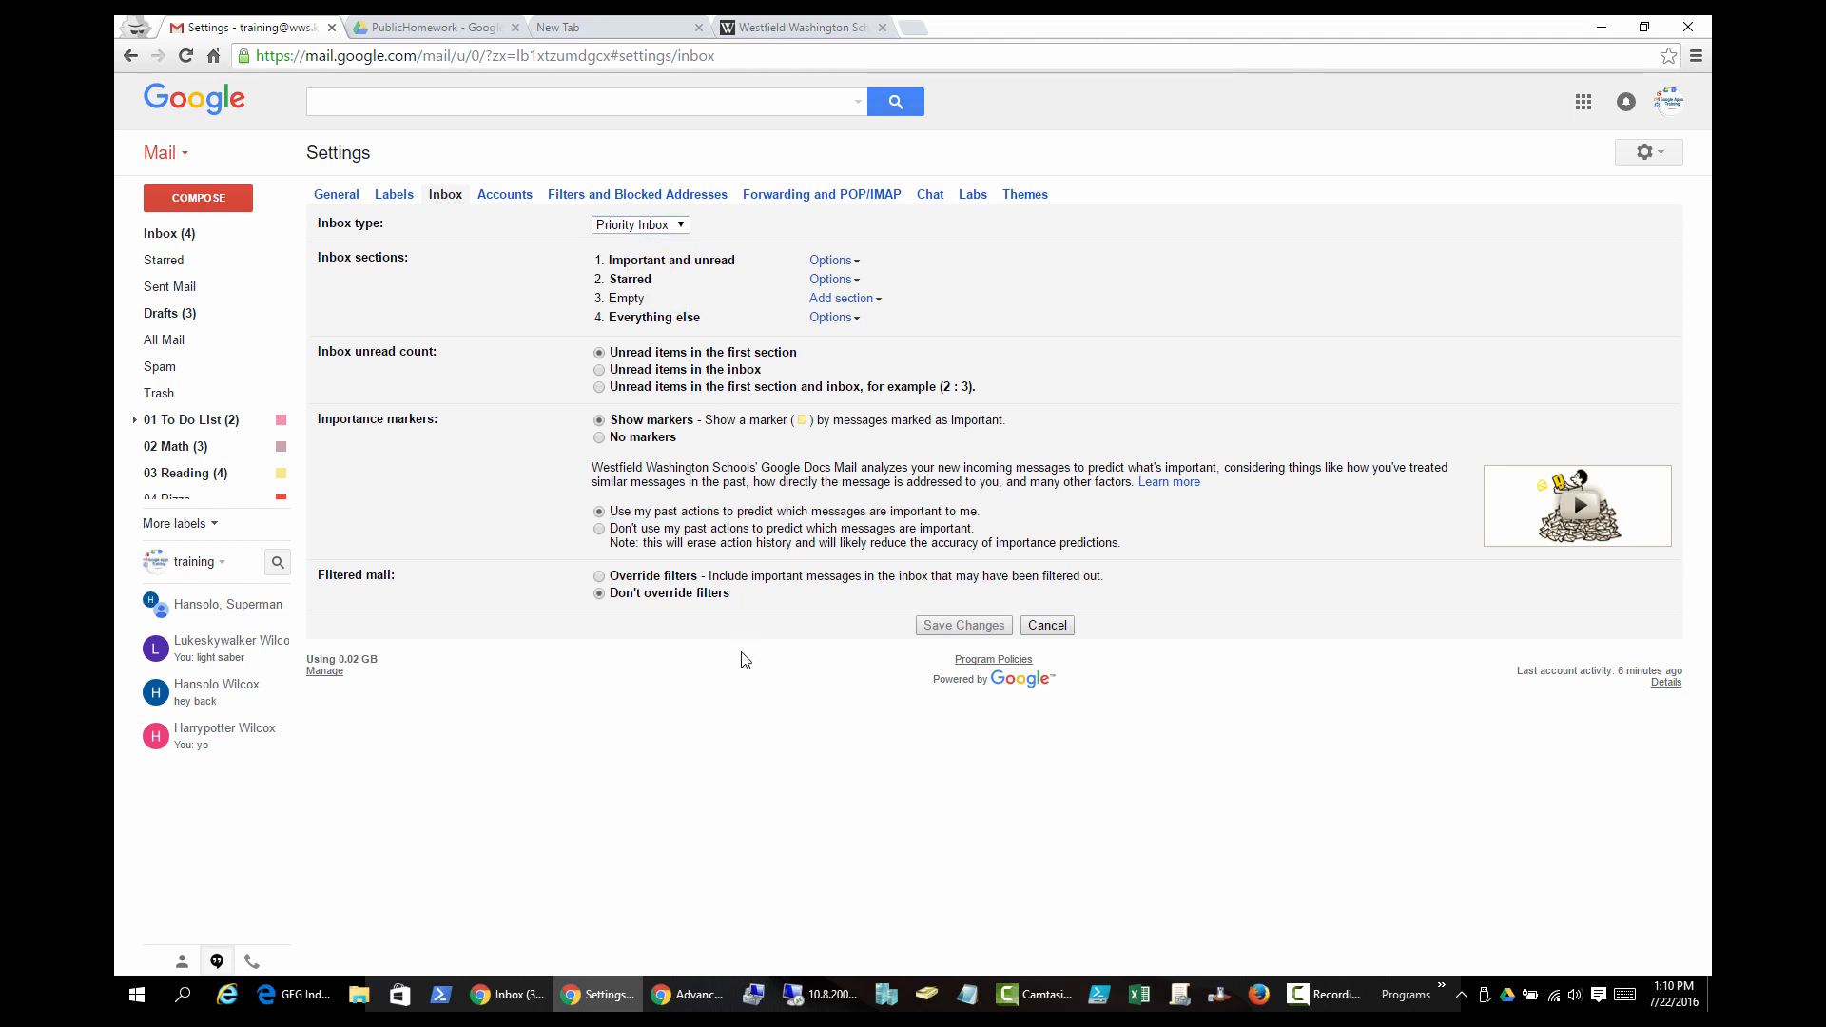
Set the inbox type to Default, disable the Social, Promotions, Updates and Forums categories, choose No markers, and save the changes
{"action": "left_click", "coordinate": [680, 227]}
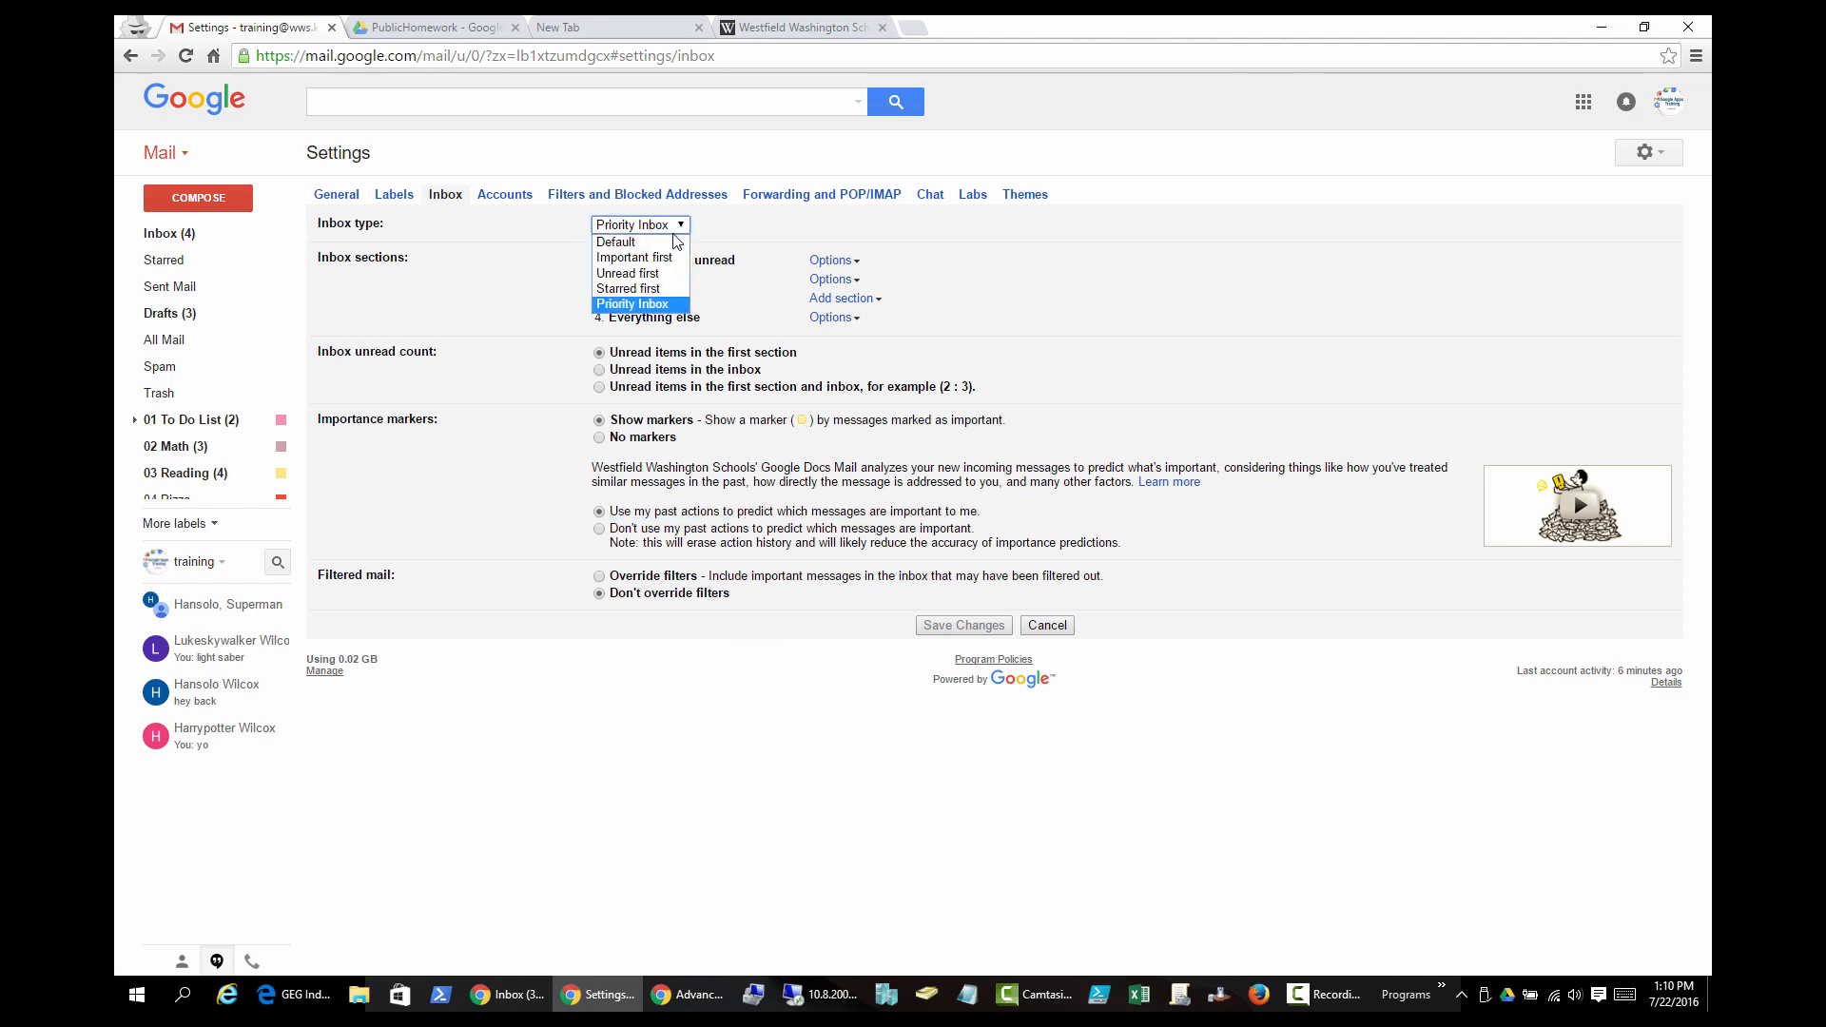
{"action": "left_click", "coordinate": [663, 243]}
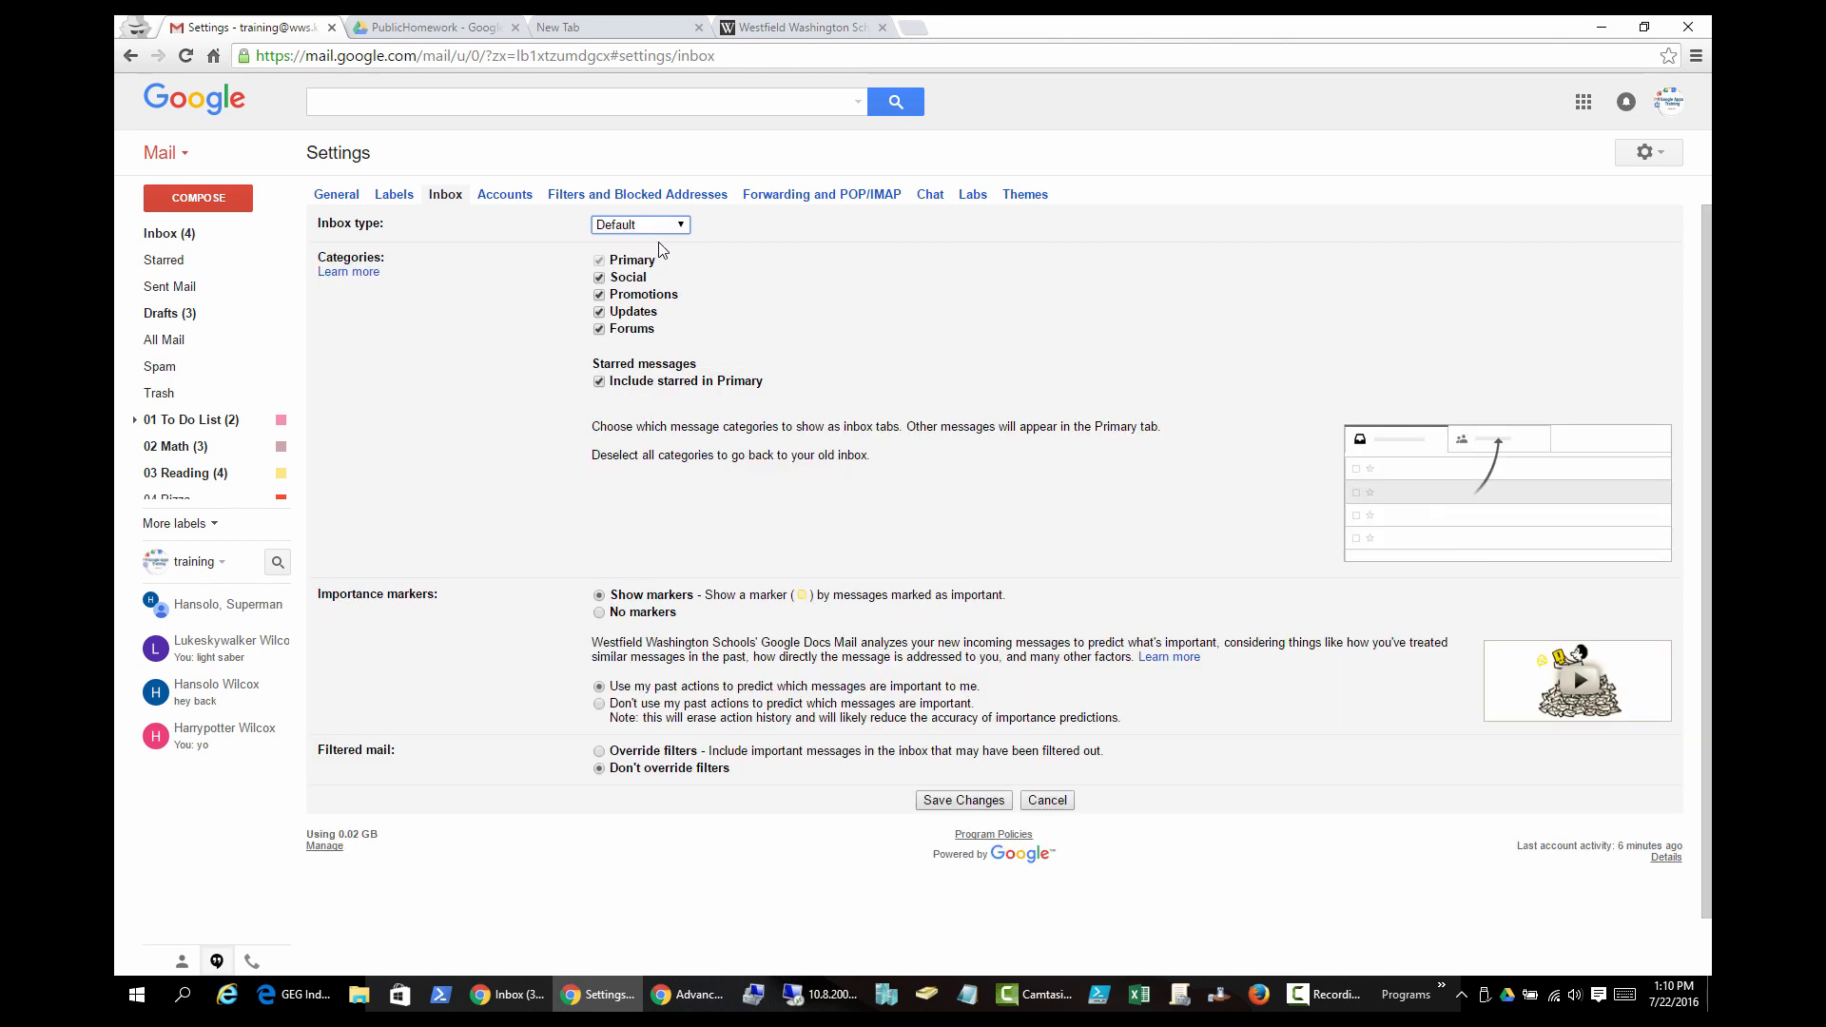
{"action": "left_click", "coordinate": [599, 329]}
{"action": "left_click", "coordinate": [599, 312]}
{"action": "left_click", "coordinate": [599, 295]}
{"action": "left_click", "coordinate": [599, 278]}
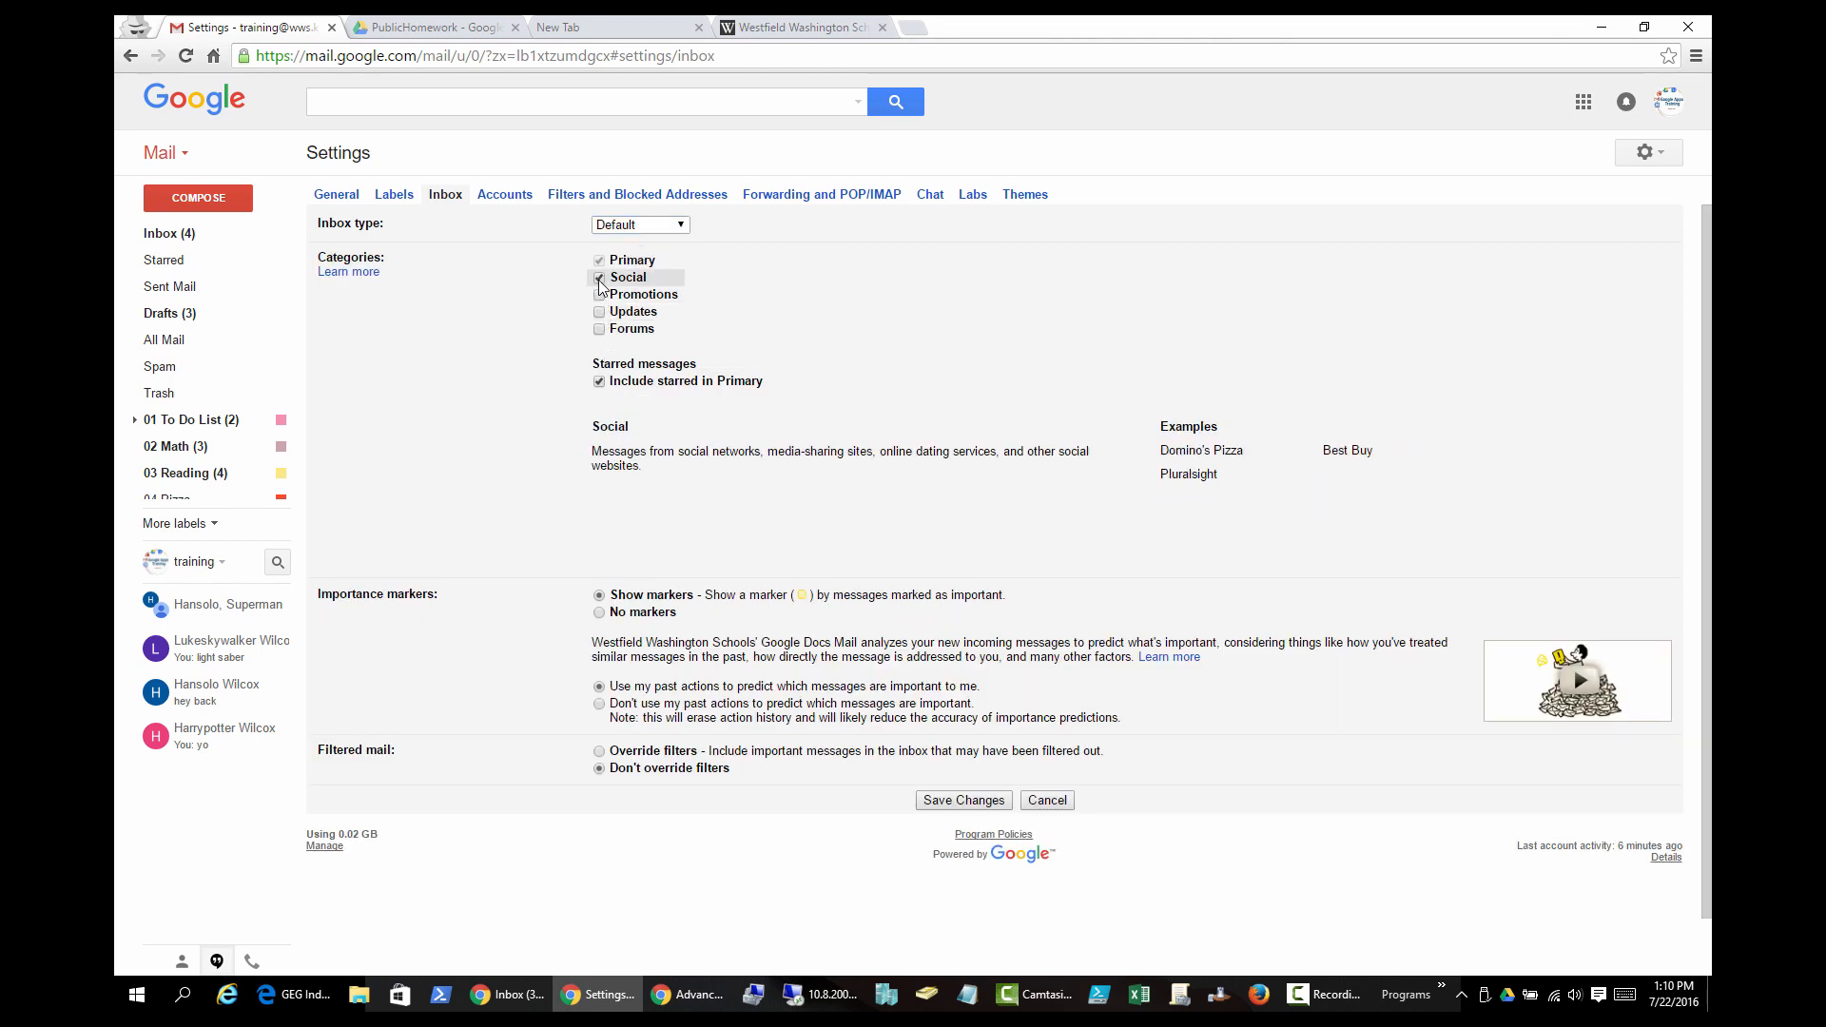
{"action": "left_click", "coordinate": [598, 560]}
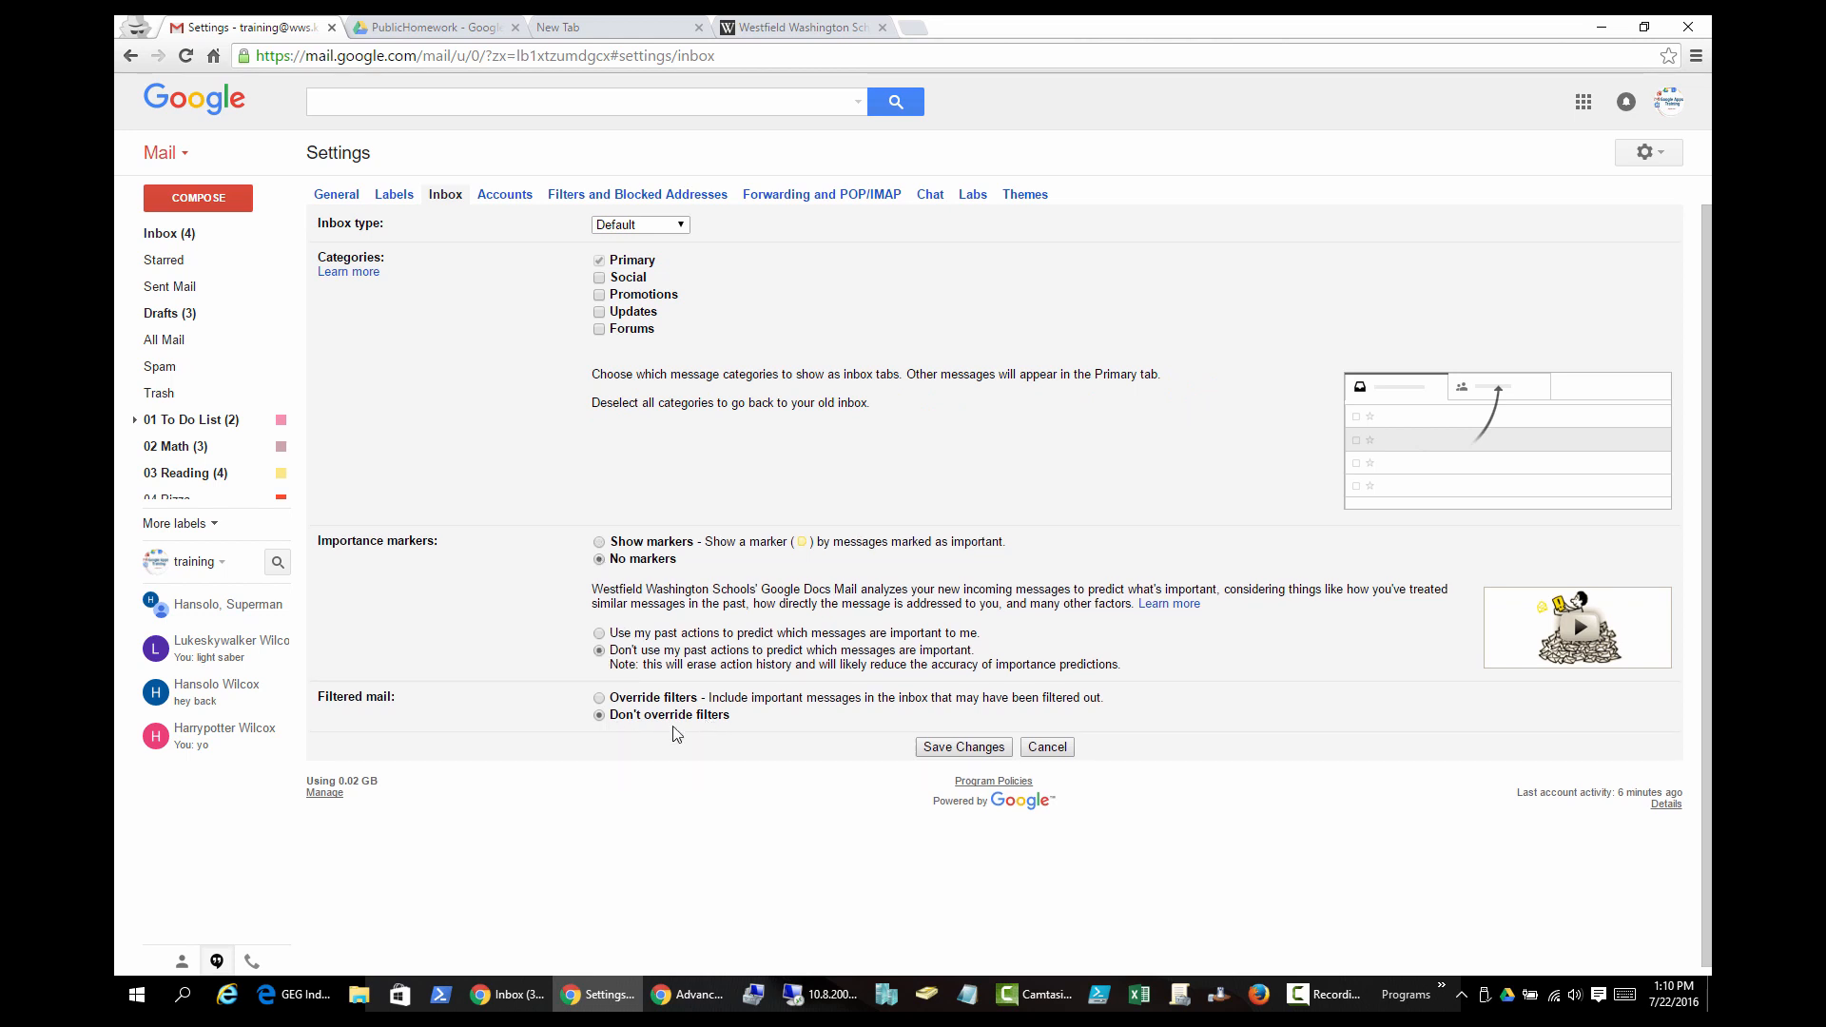
{"action": "left_click", "coordinate": [940, 747]}
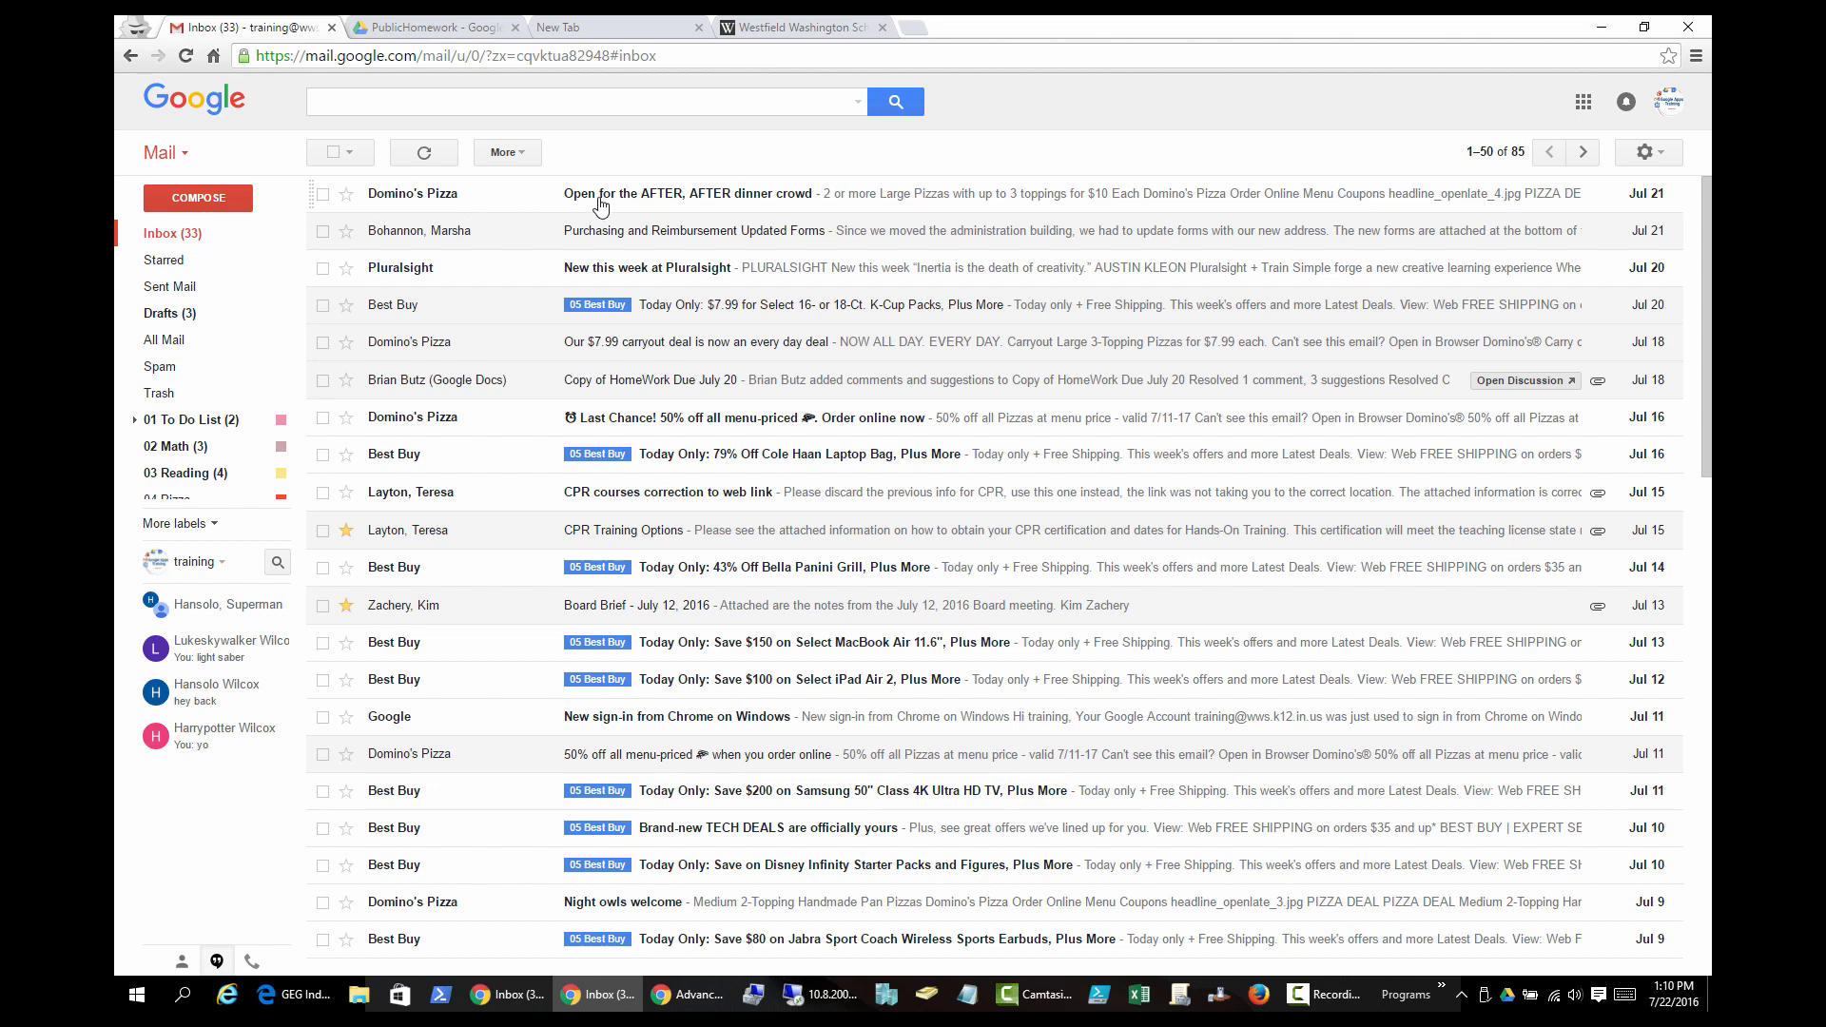
Enable the Promotions tab in the inbox configuration, save it, and compare the messages under Promotions and Primary
{"action": "left_click", "coordinate": [1646, 155]}
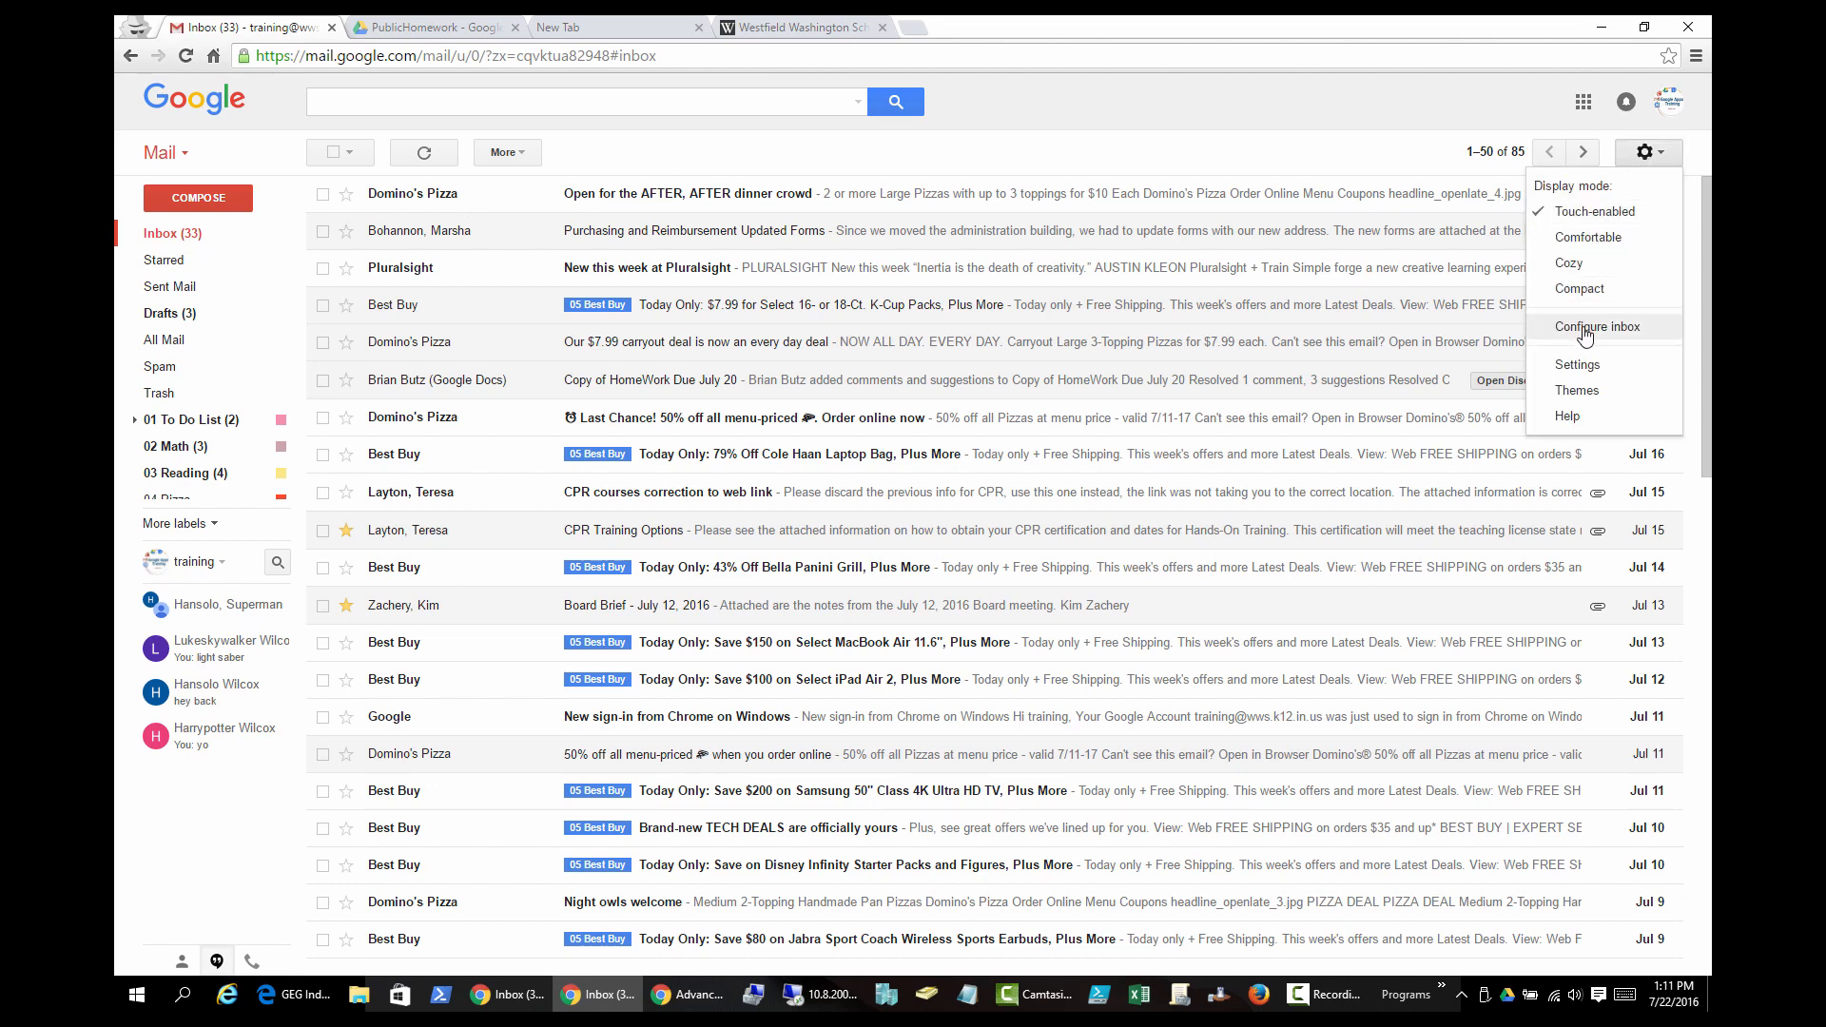
{"action": "left_click", "coordinate": [1584, 328]}
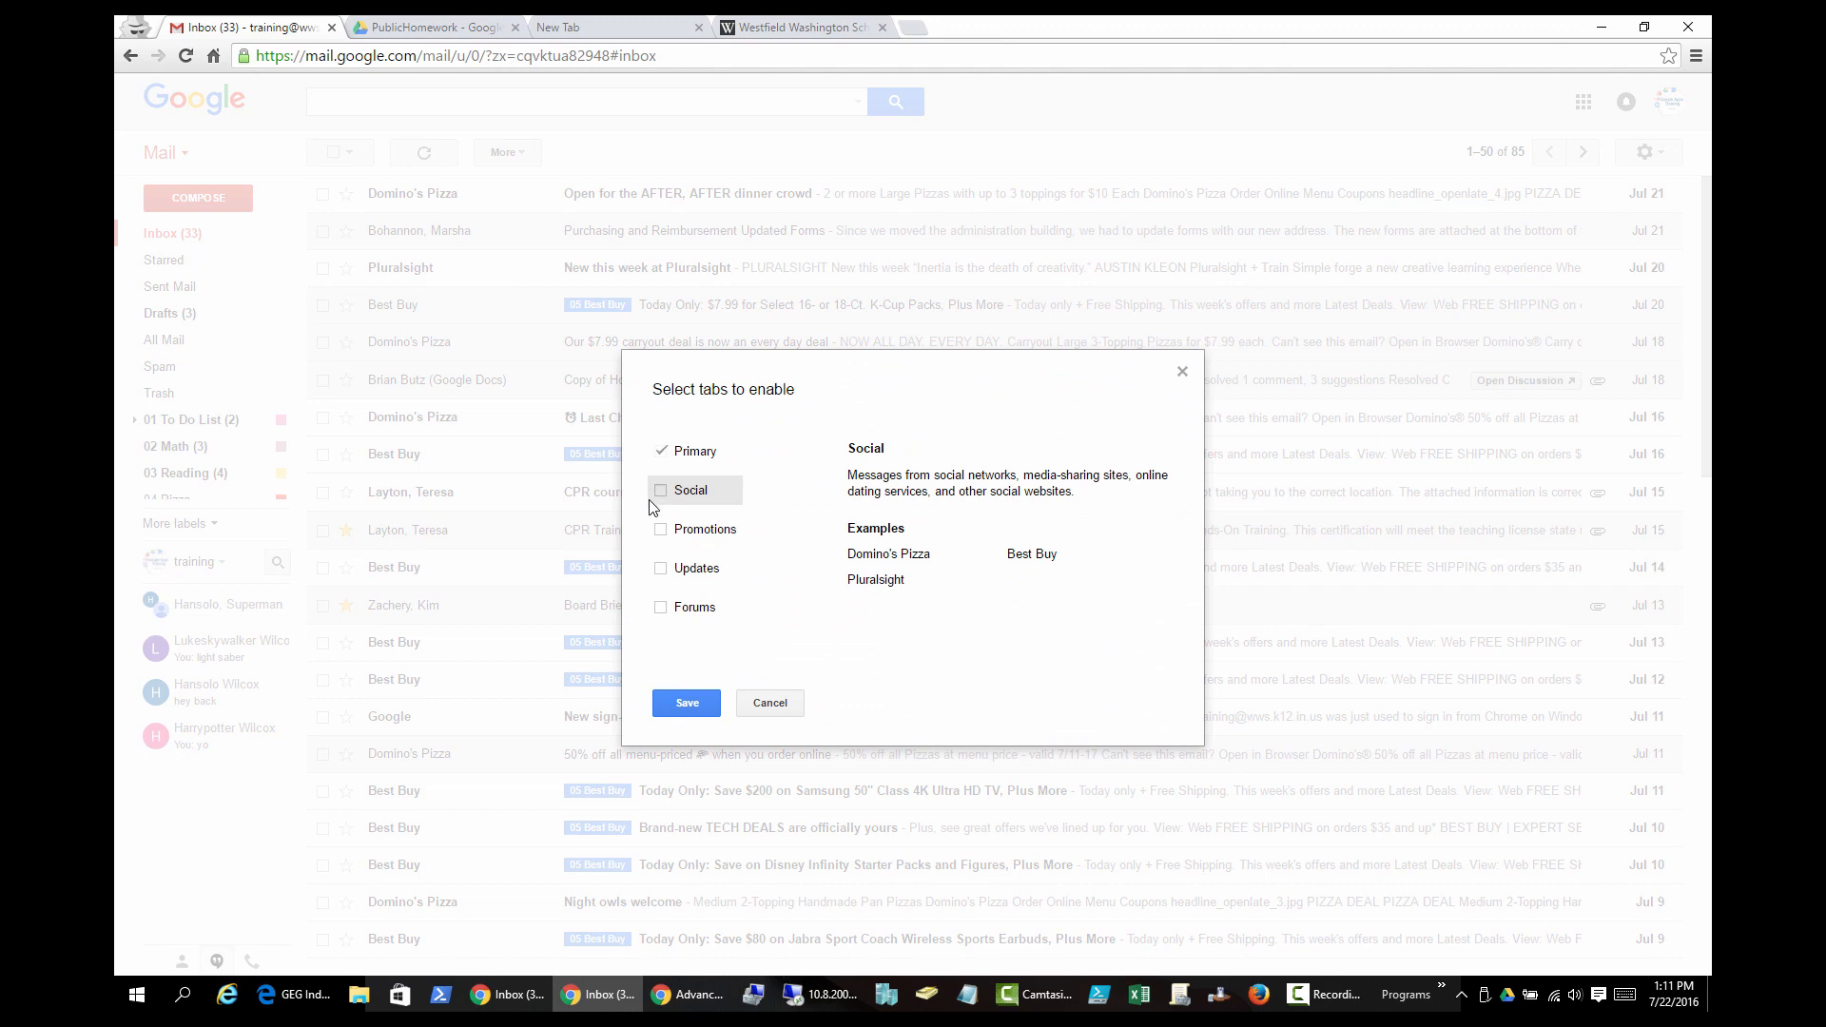
{"action": "left_click", "coordinate": [661, 529]}
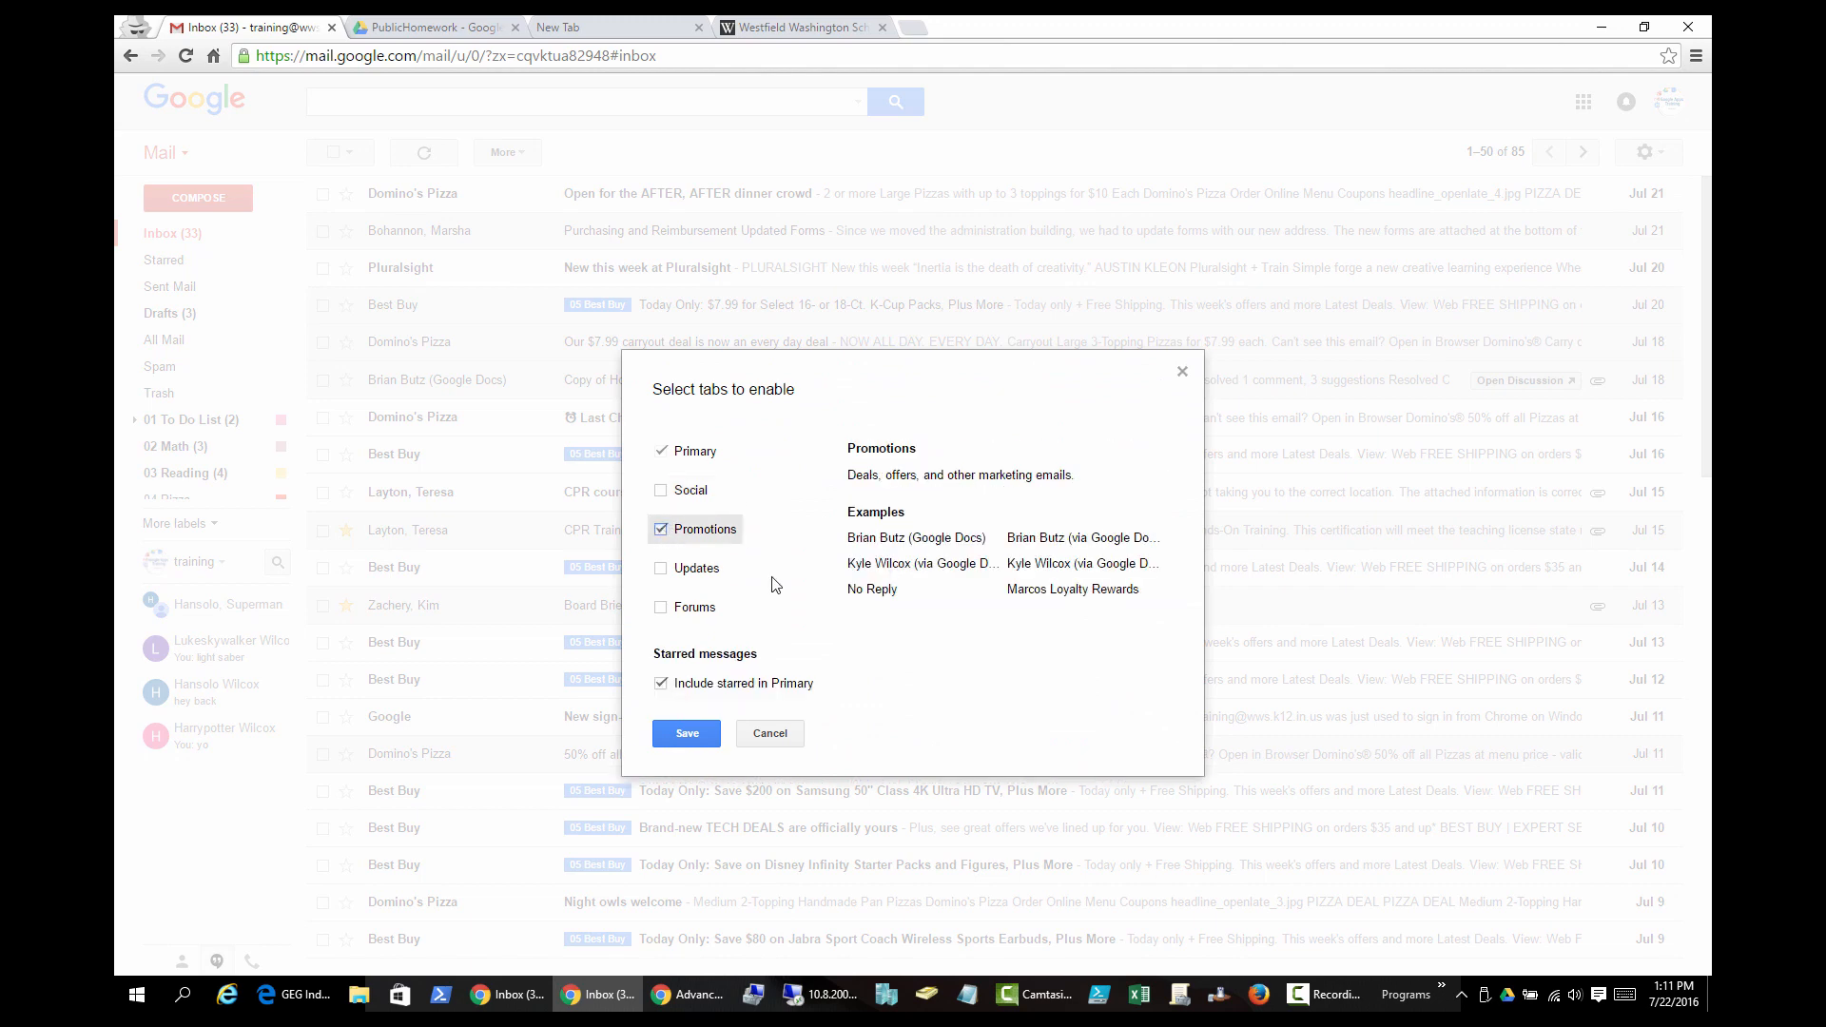
{"action": "left_click", "coordinate": [688, 742]}
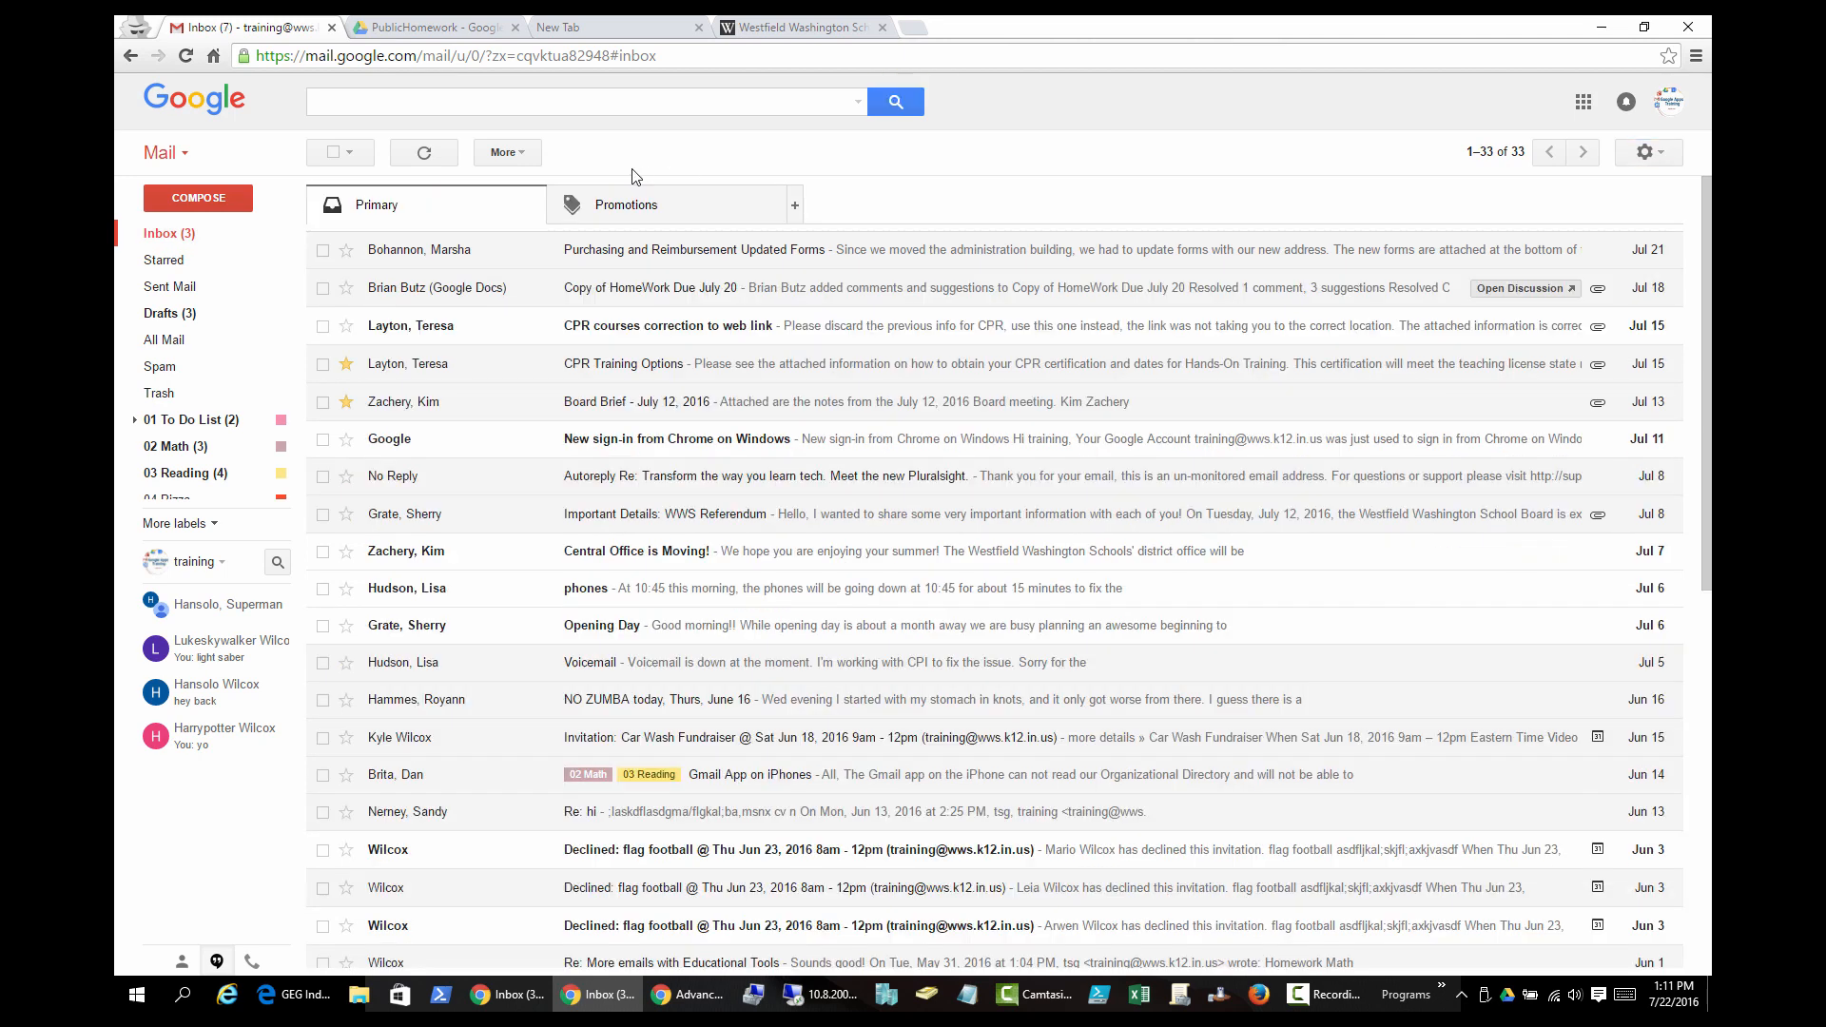
{"action": "left_click", "coordinate": [630, 201]}
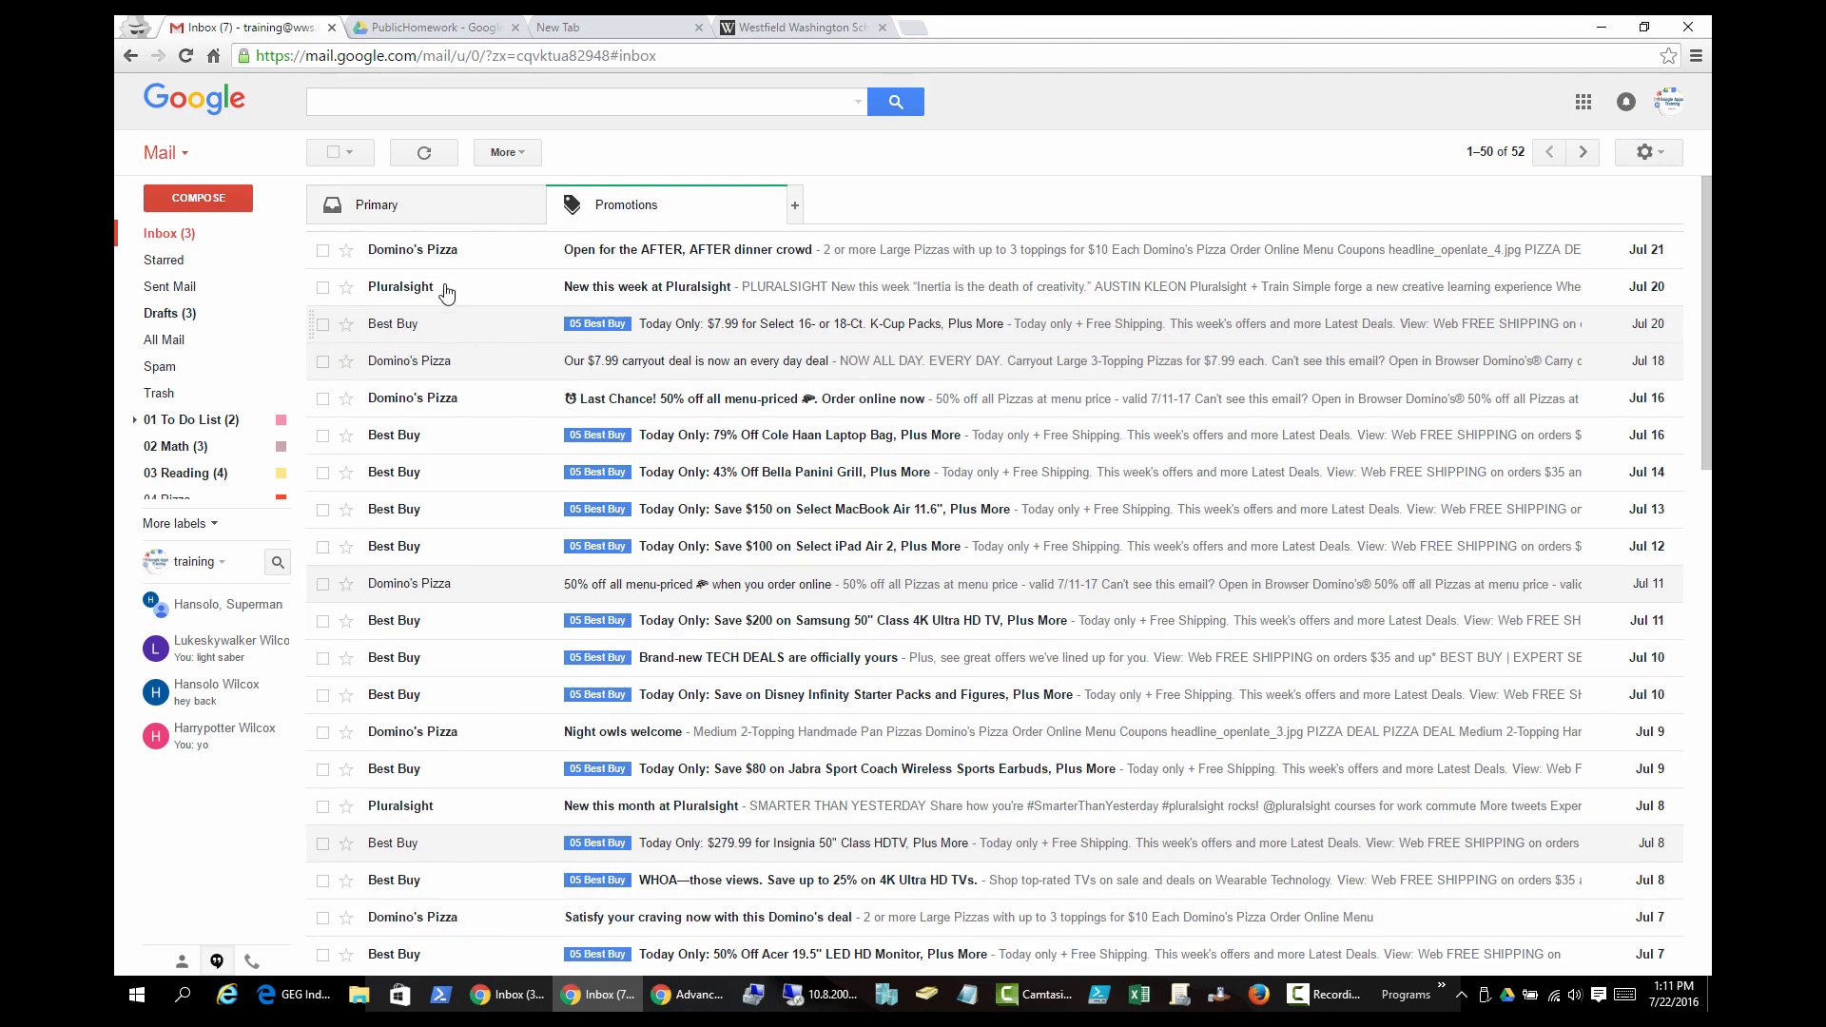
{"action": "left_click", "coordinate": [429, 209]}
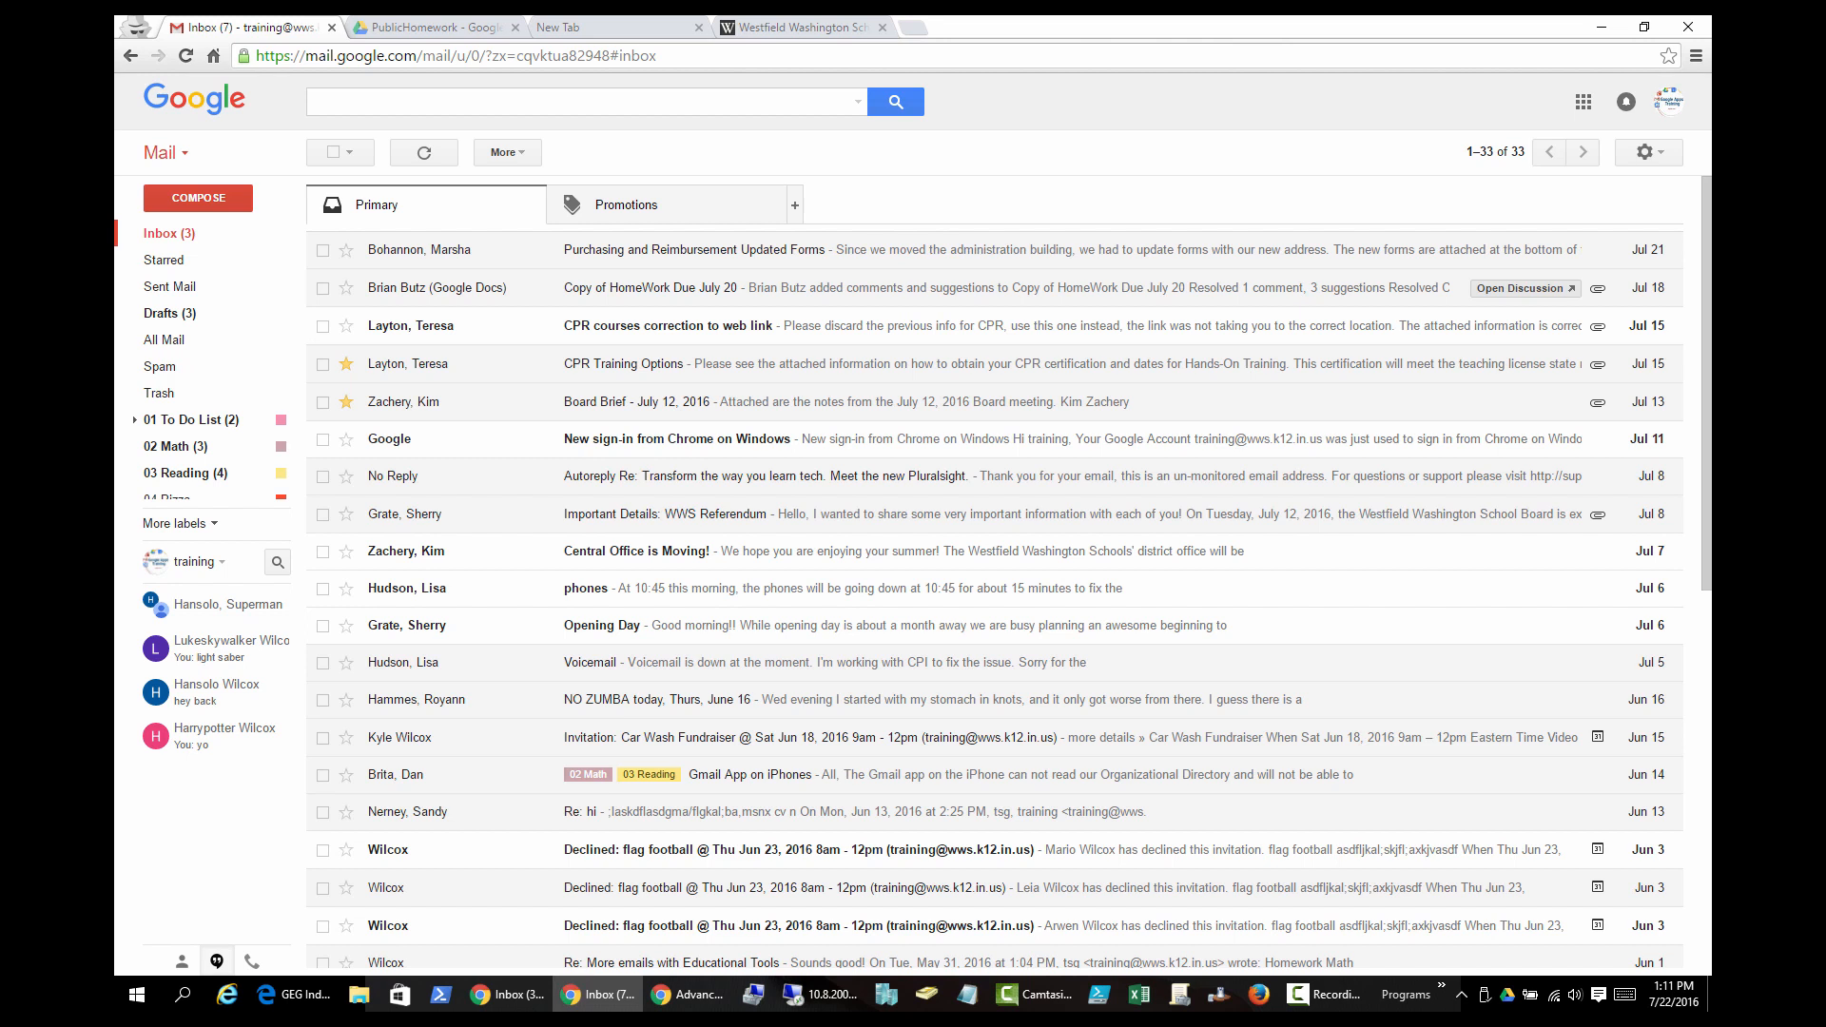
Show the Hangouts contacts and collapse the chat section to leave more room for the label list
{"action": "key", "text": "alt+Tab"}
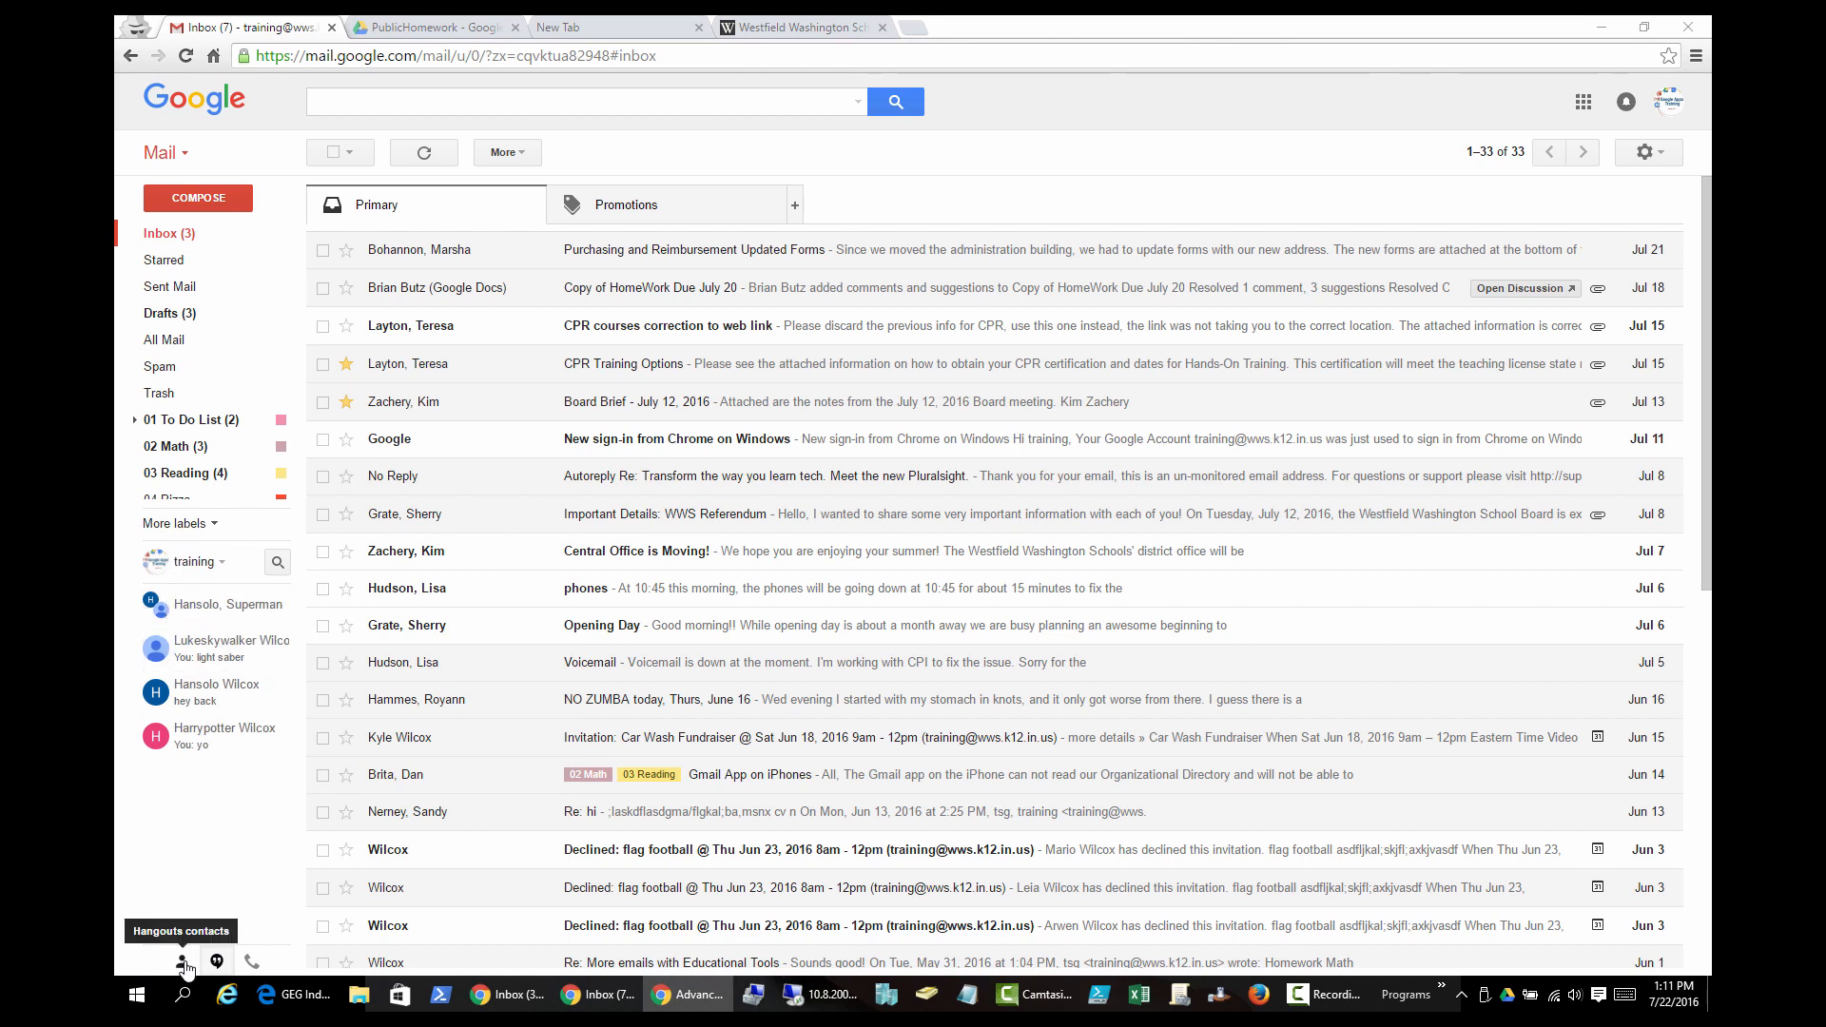
{"action": "left_click", "coordinate": [183, 963]}
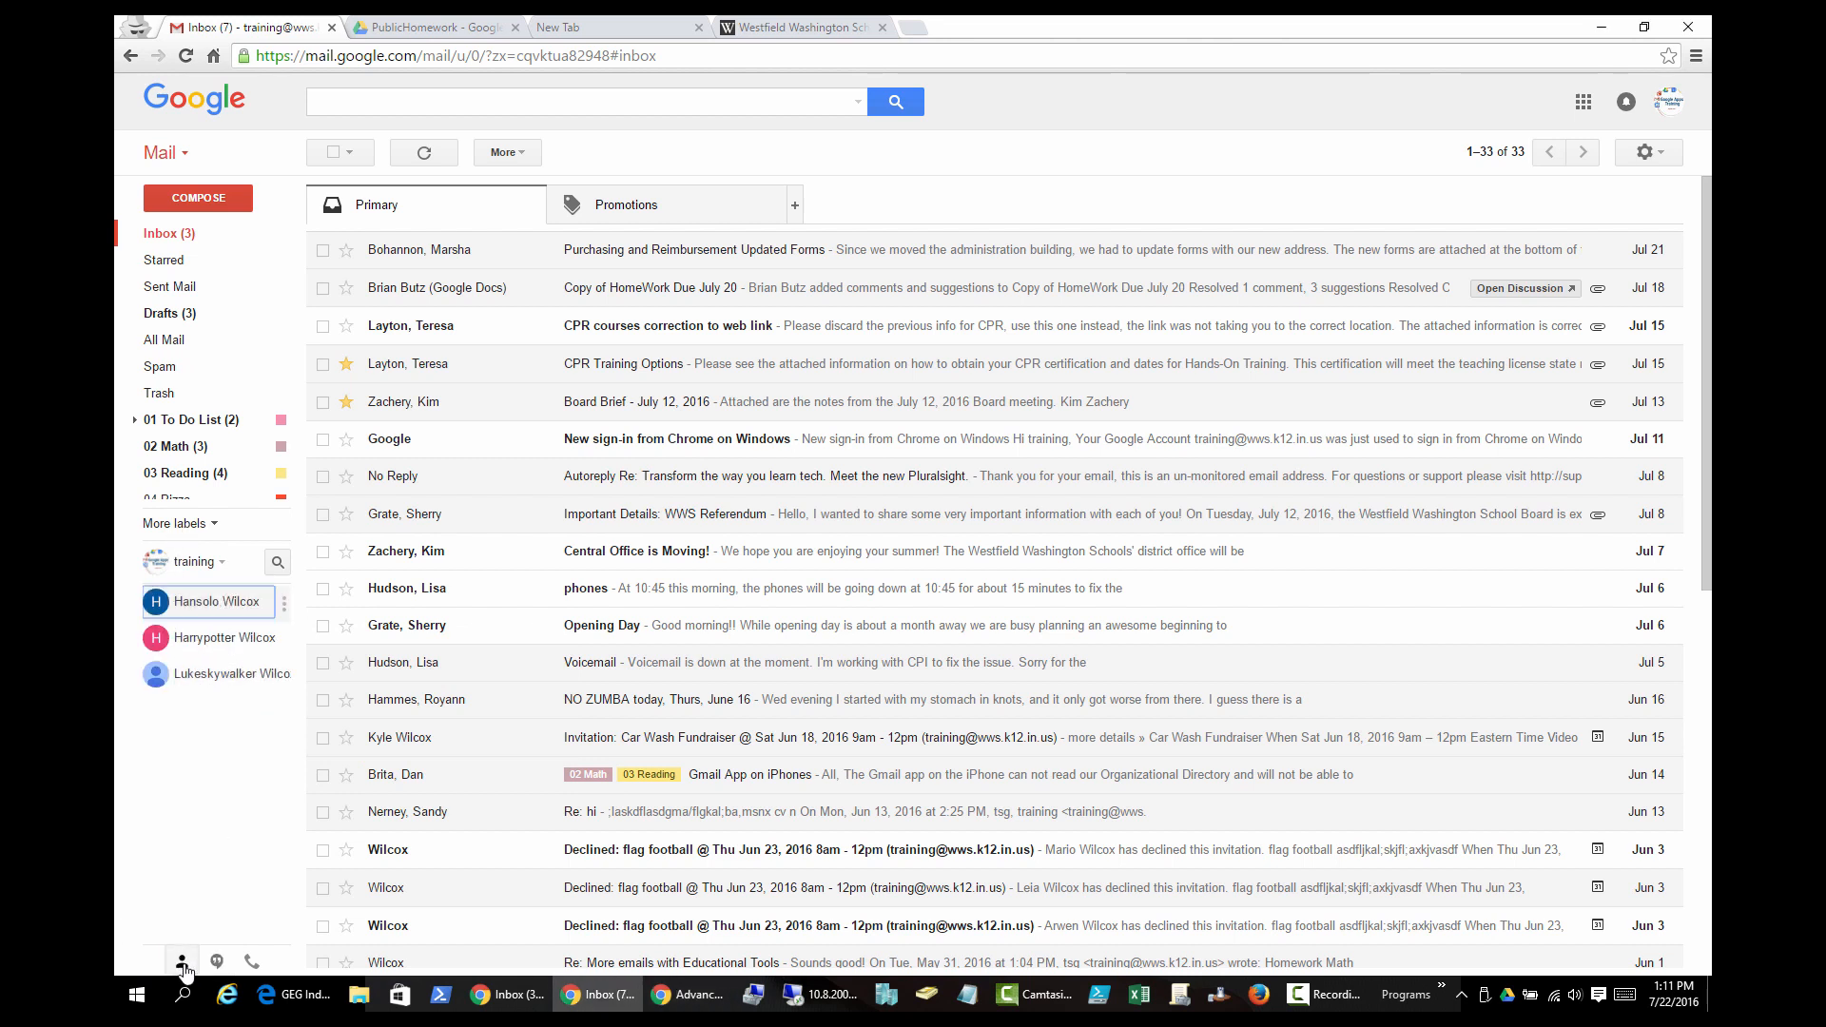
{"action": "left_click", "coordinate": [182, 962]}
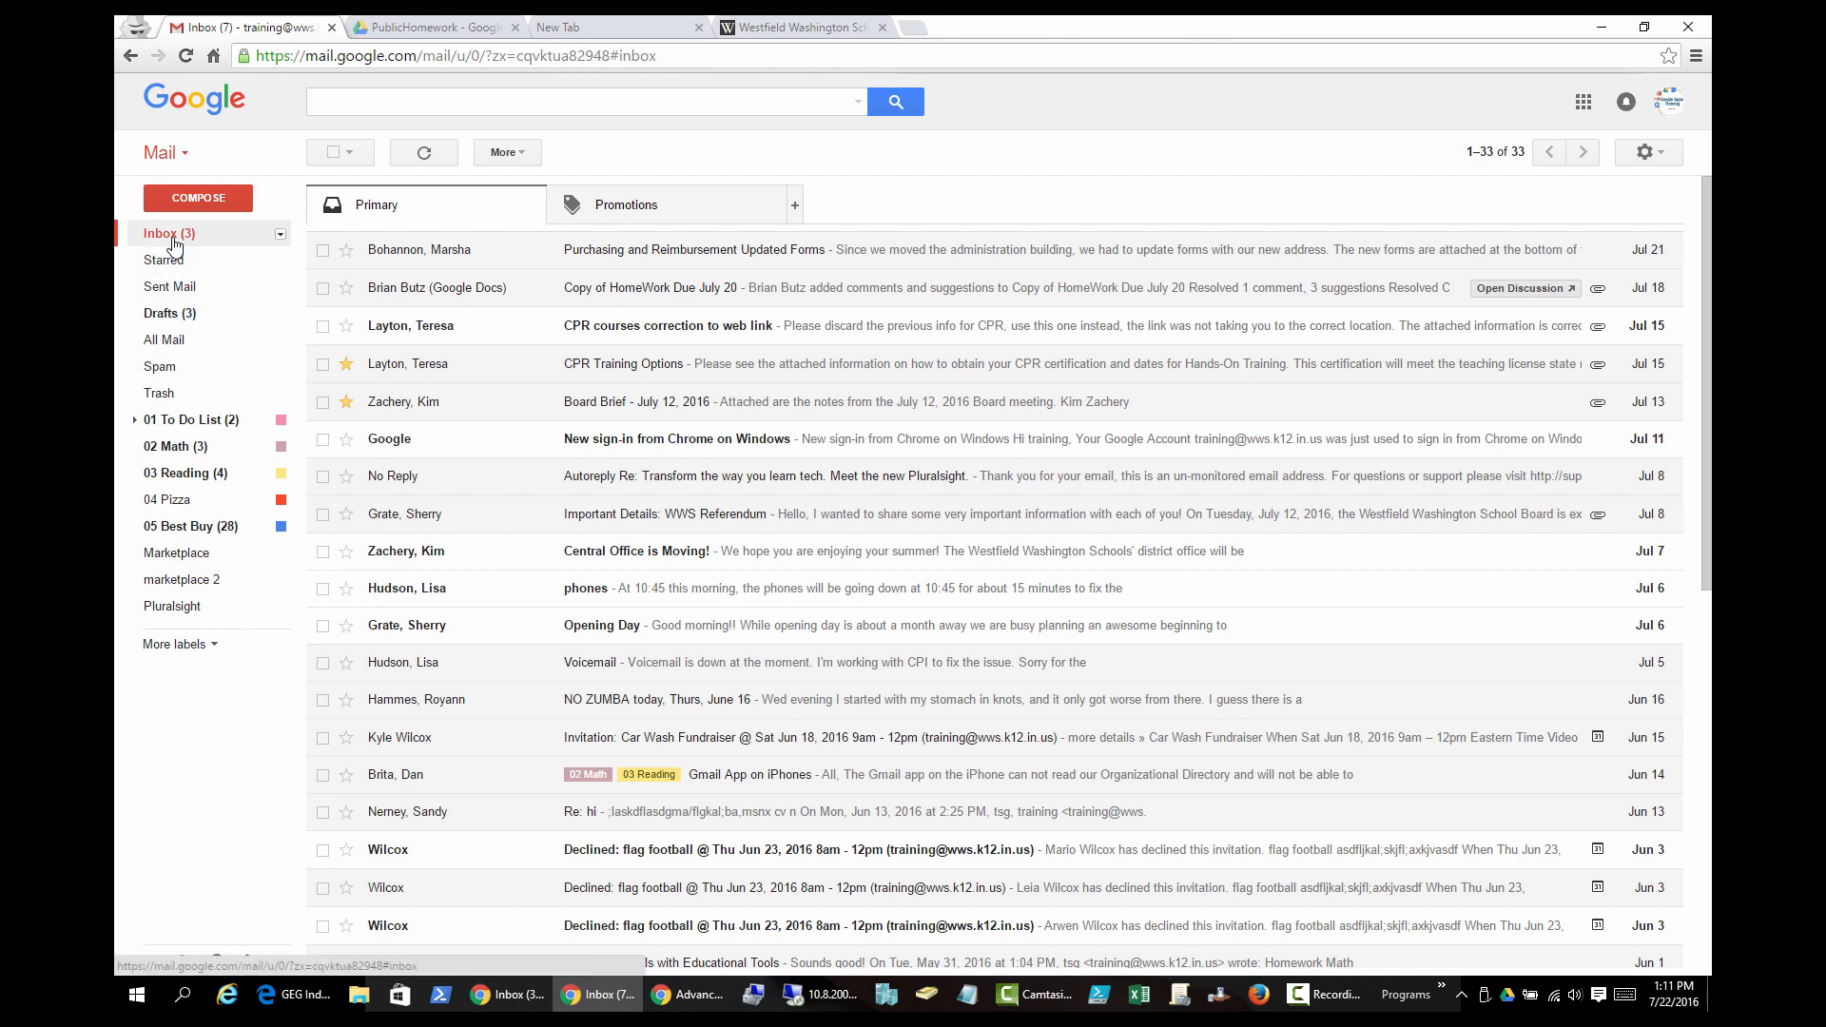
Expand the full label list, view the messages marked Important, and return to the inbox
{"action": "left_click", "coordinate": [201, 652]}
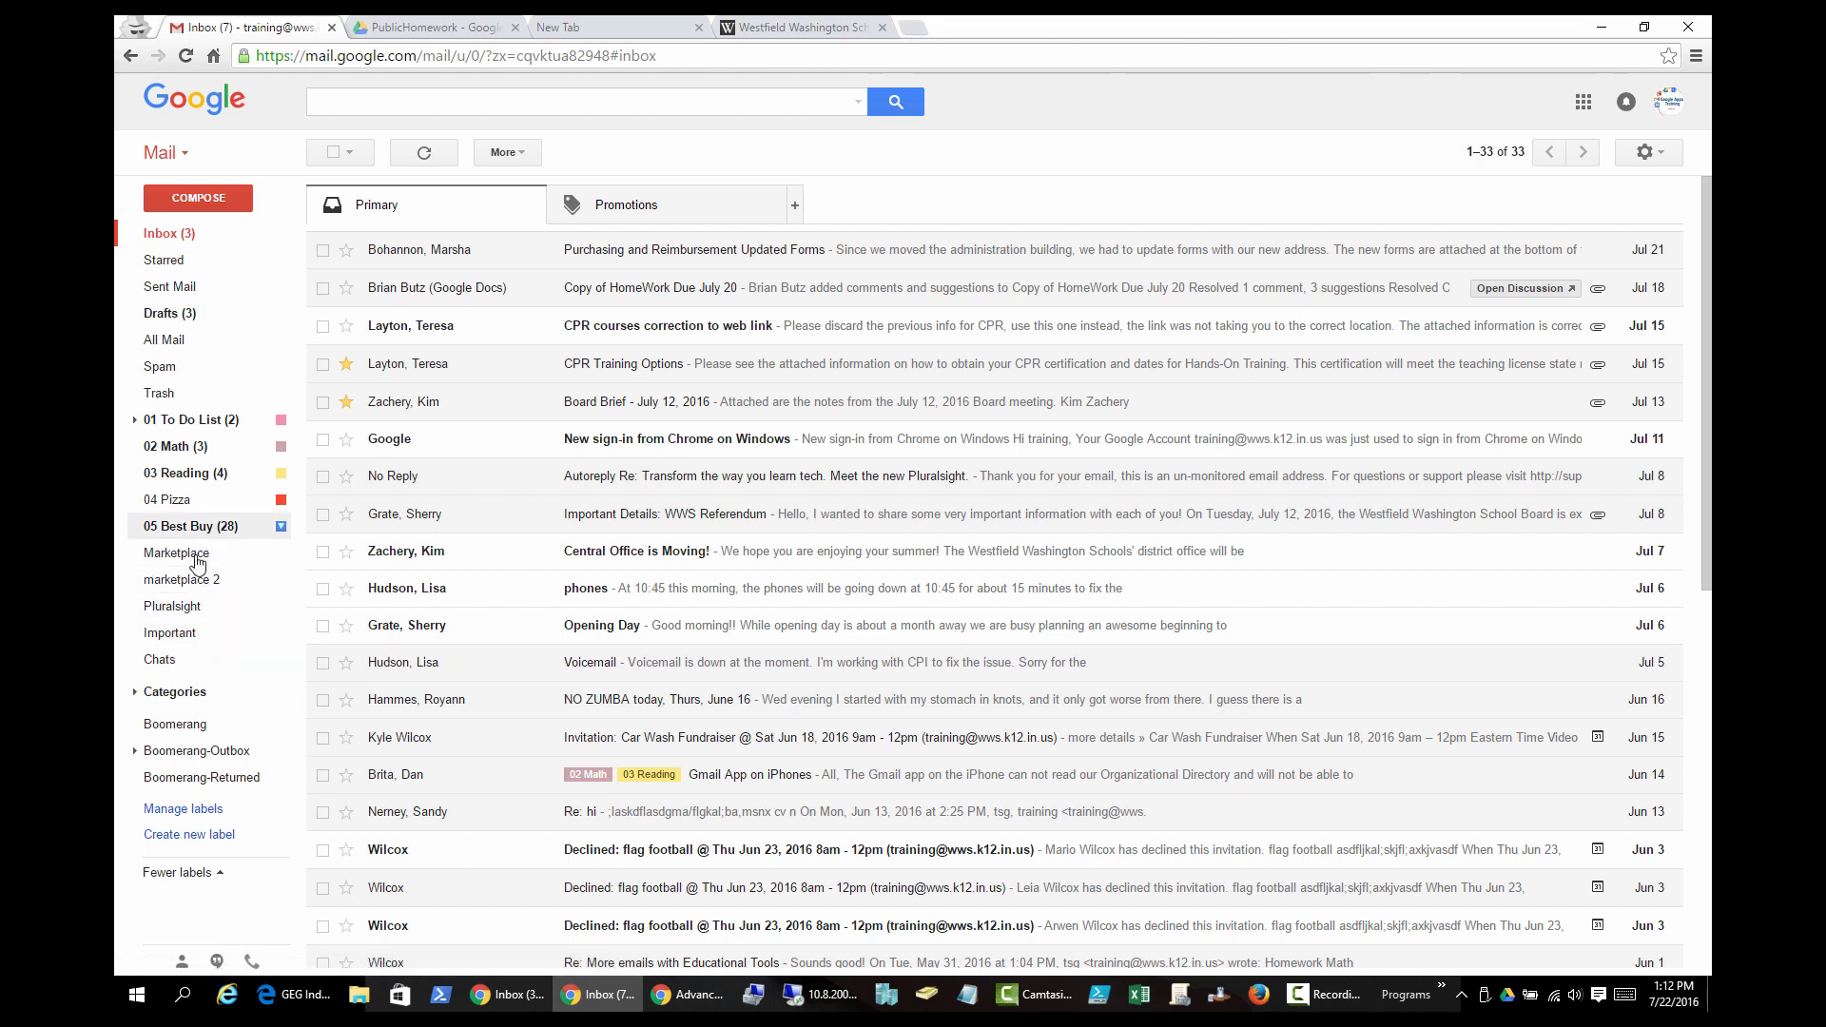
{"action": "left_click", "coordinate": [163, 637]}
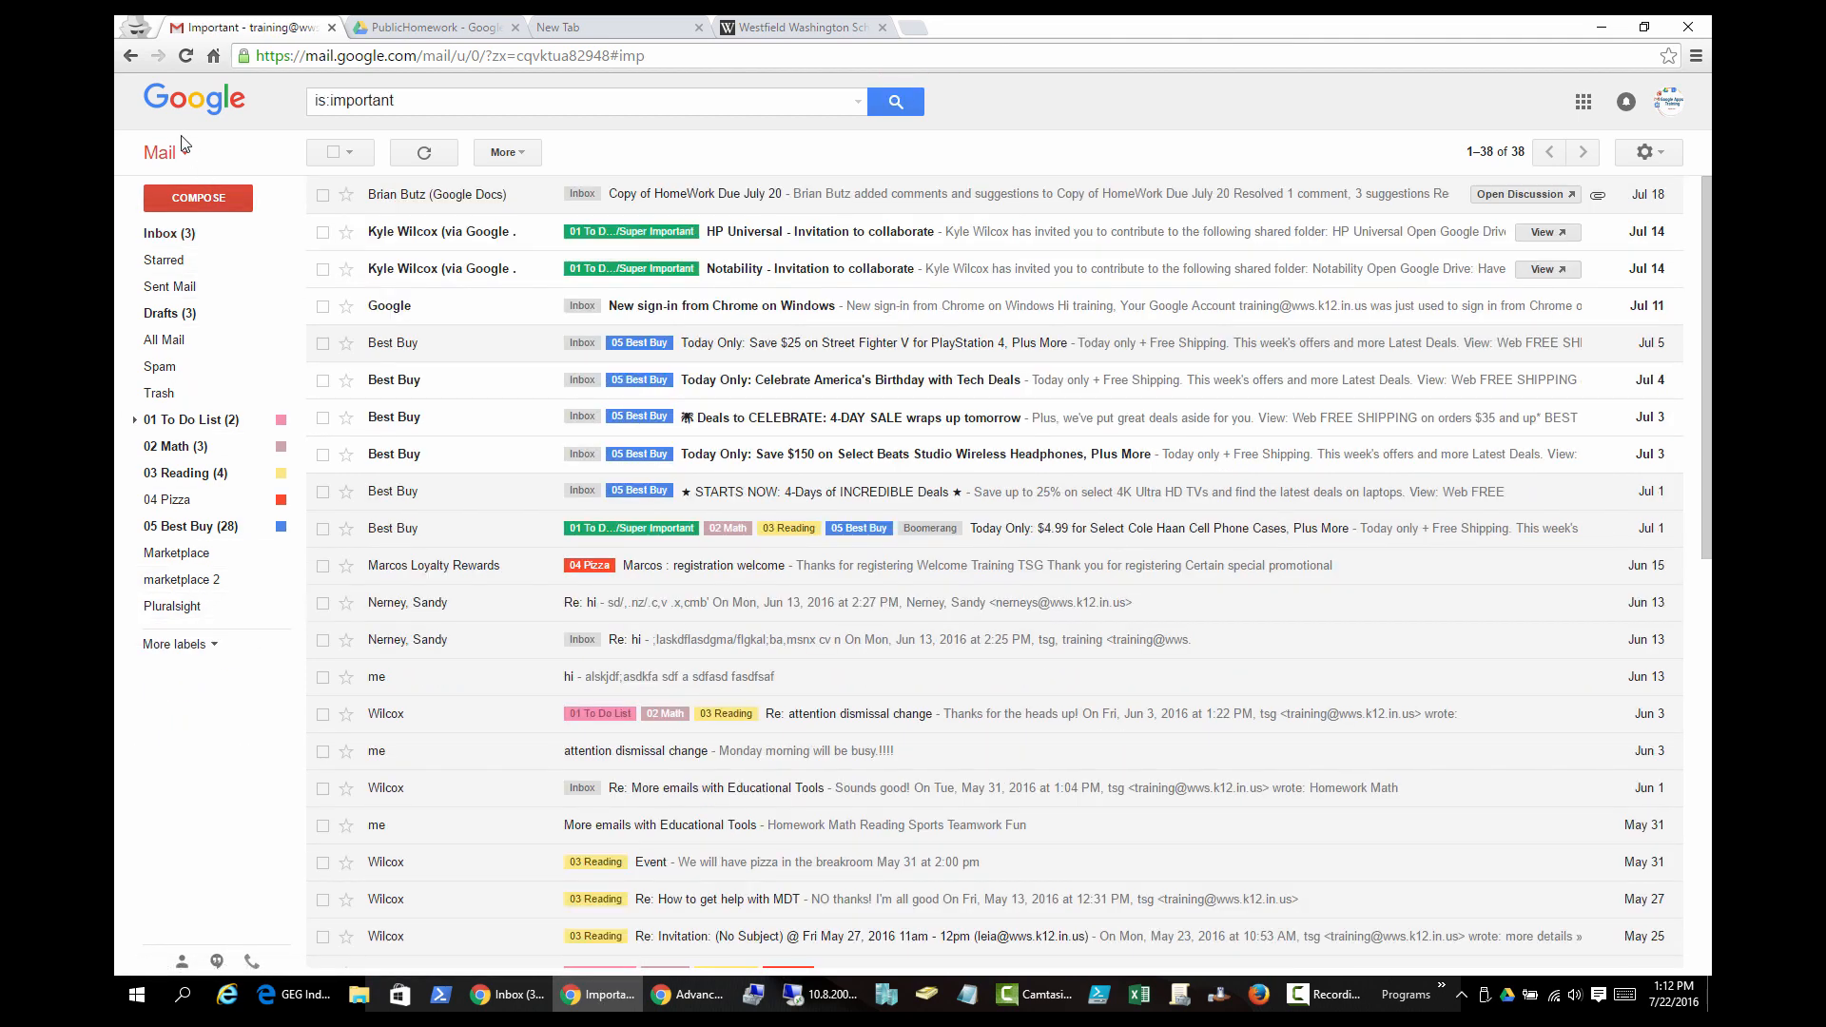
{"action": "left_click", "coordinate": [132, 57]}
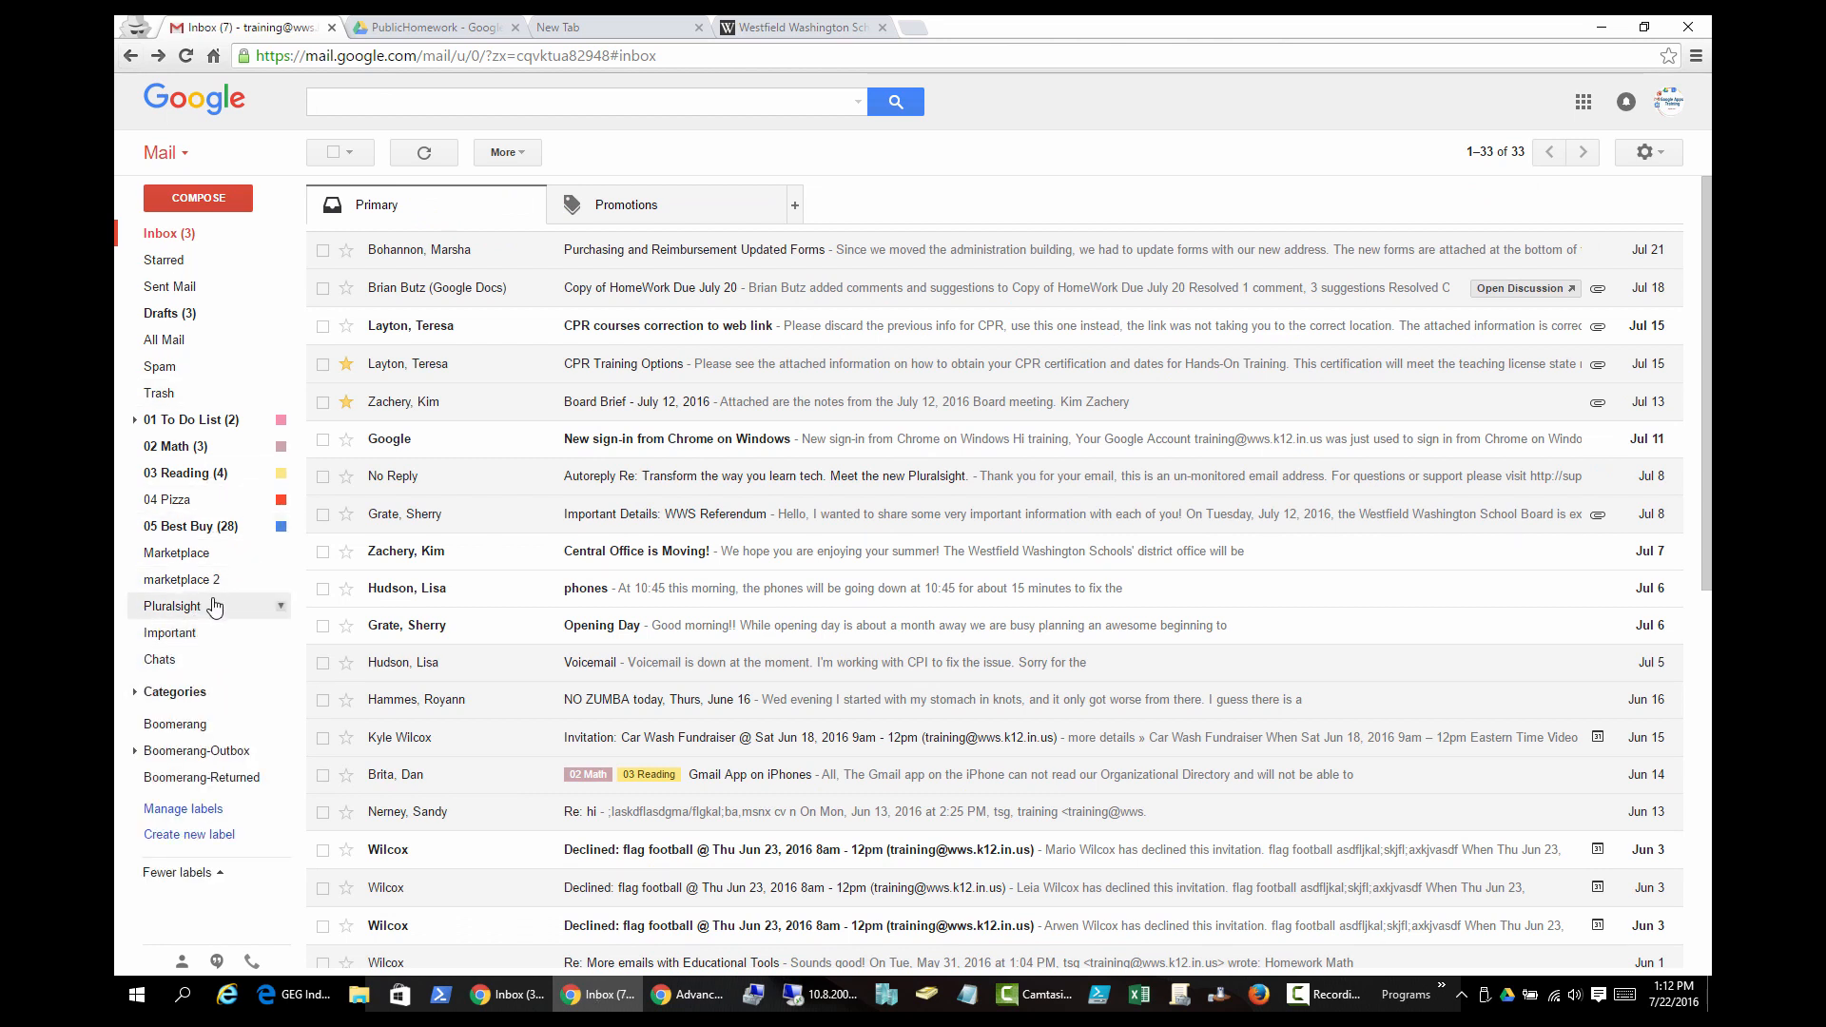
In the label settings, hide the Starred, Sent Mail, Drafts, All Mail, Spam and Trash system labels from the label list
{"action": "left_click", "coordinate": [194, 811]}
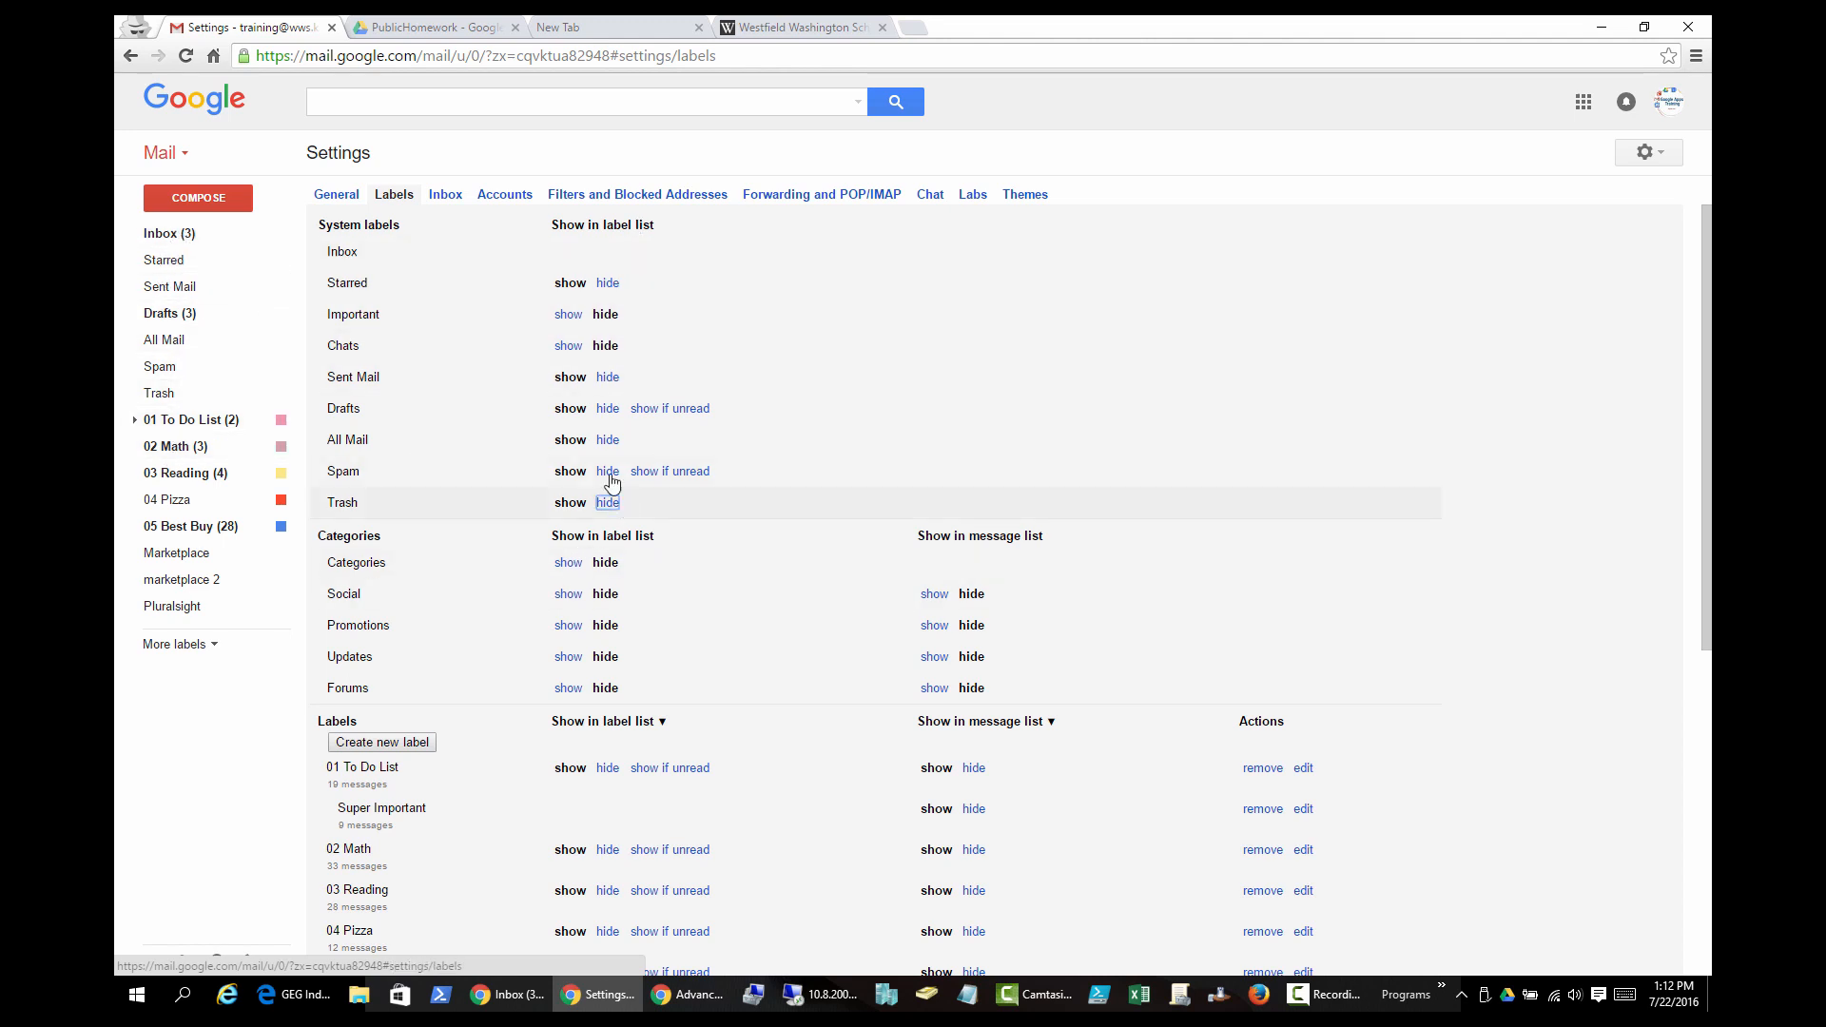
{"action": "left_click", "coordinate": [606, 440]}
{"action": "left_click", "coordinate": [605, 408]}
{"action": "left_click", "coordinate": [606, 376]}
{"action": "left_click", "coordinate": [607, 282]}
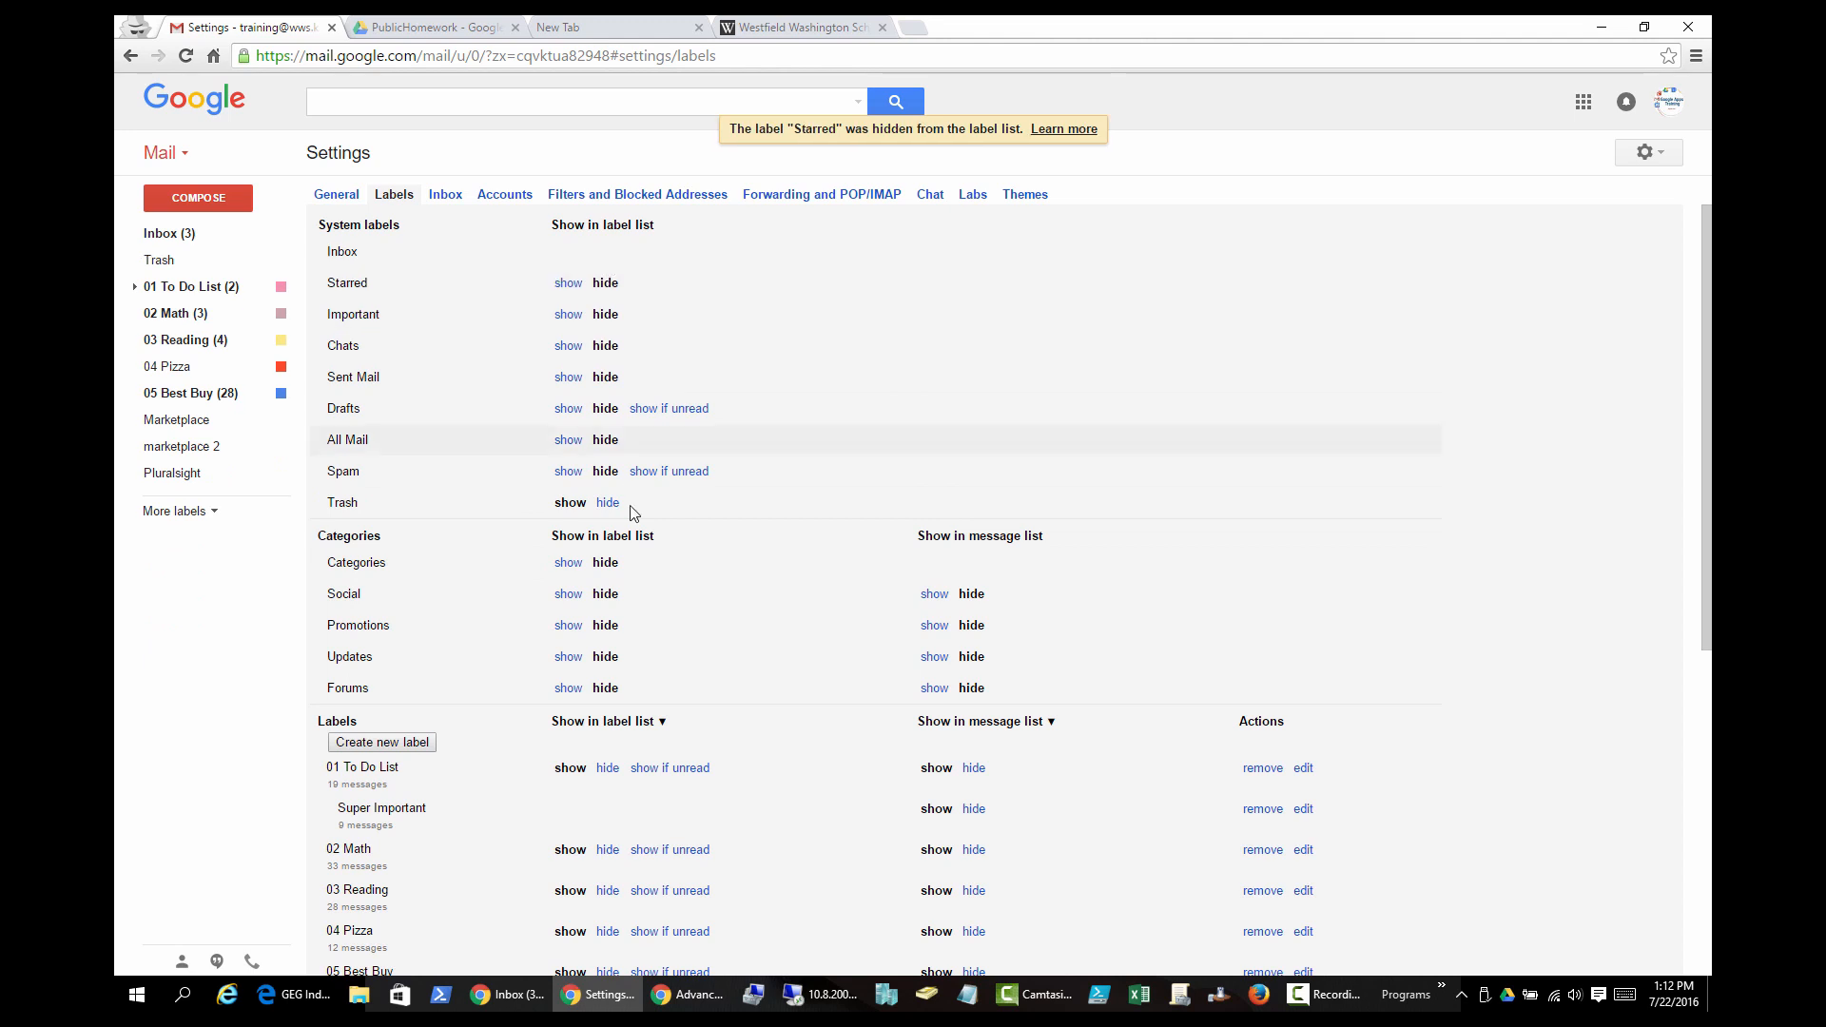
{"action": "left_click", "coordinate": [607, 502]}
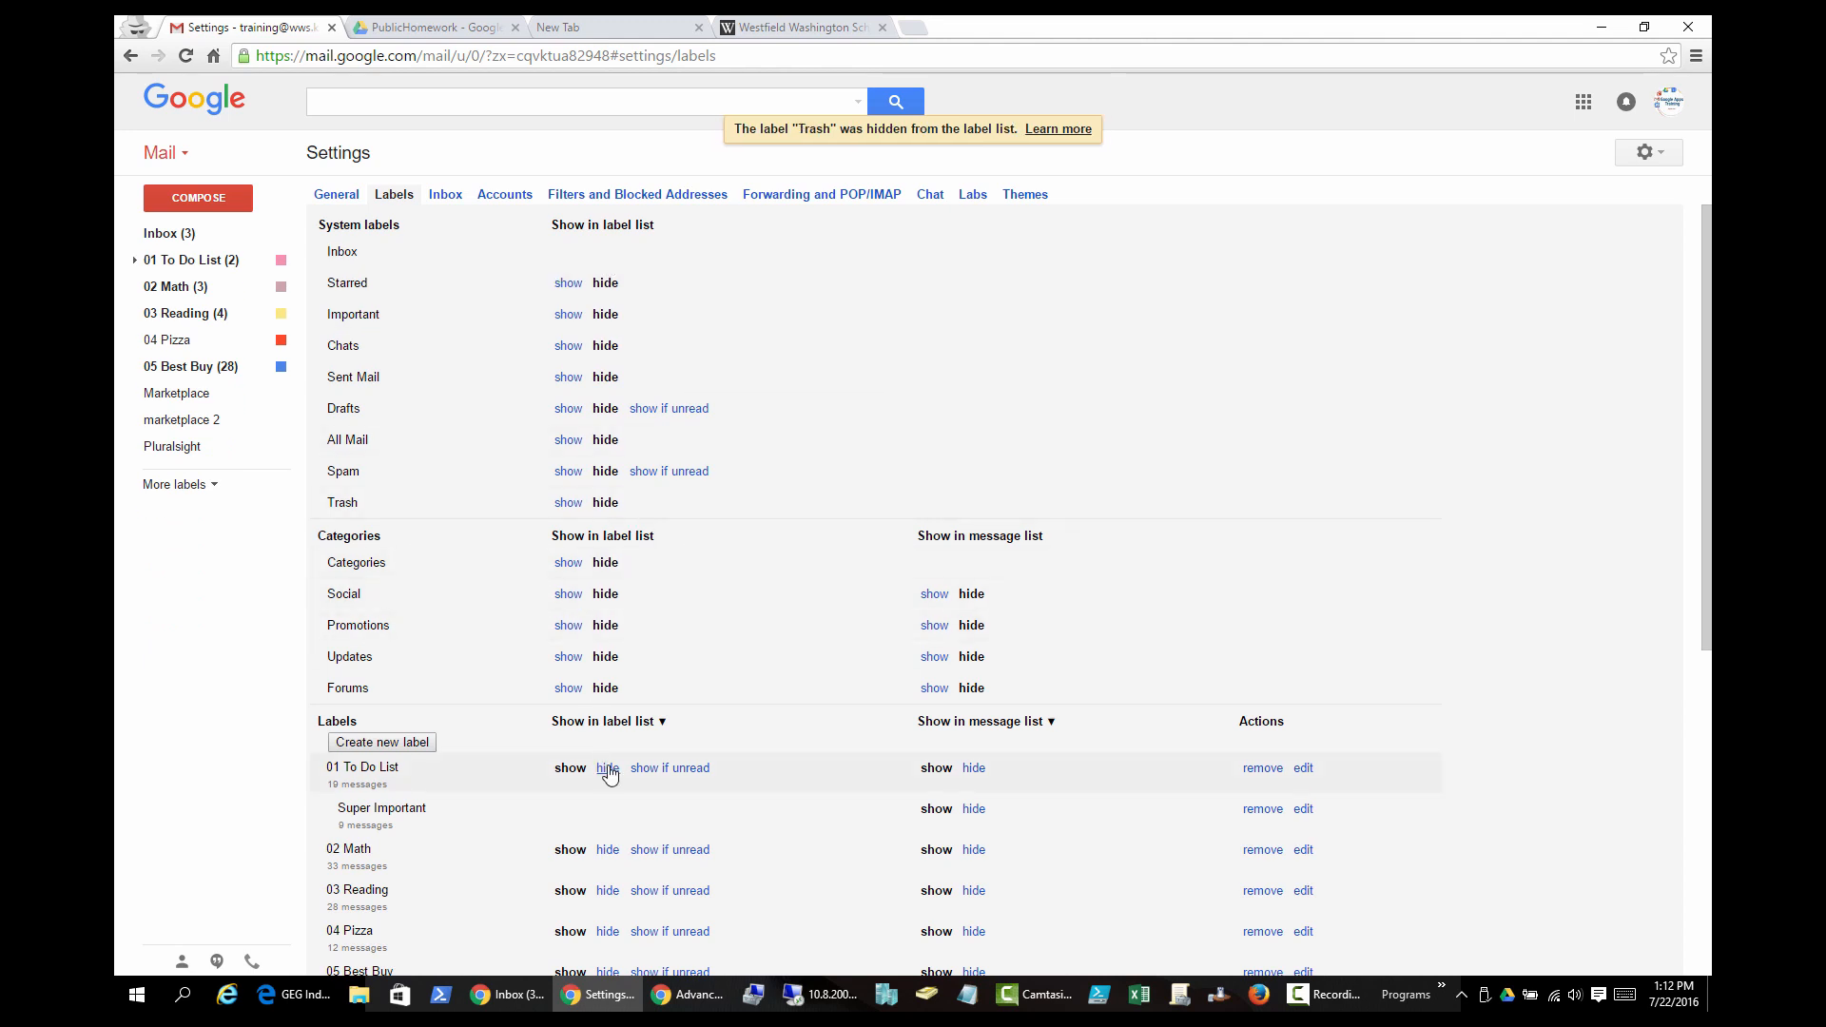
Hide 01 To Do List, 02 Math, 03 Reading, 04 Pizza, 05 Best Buy, Marketplace, marketplace 2 and Pluralsight from the label list and reopen the inbox
{"action": "left_click", "coordinate": [607, 768]}
{"action": "left_click", "coordinate": [607, 849]}
{"action": "left_click", "coordinate": [608, 890]}
{"action": "scroll", "coordinate": [616, 702], "scroll_direction": "down", "scroll_amount": 5}
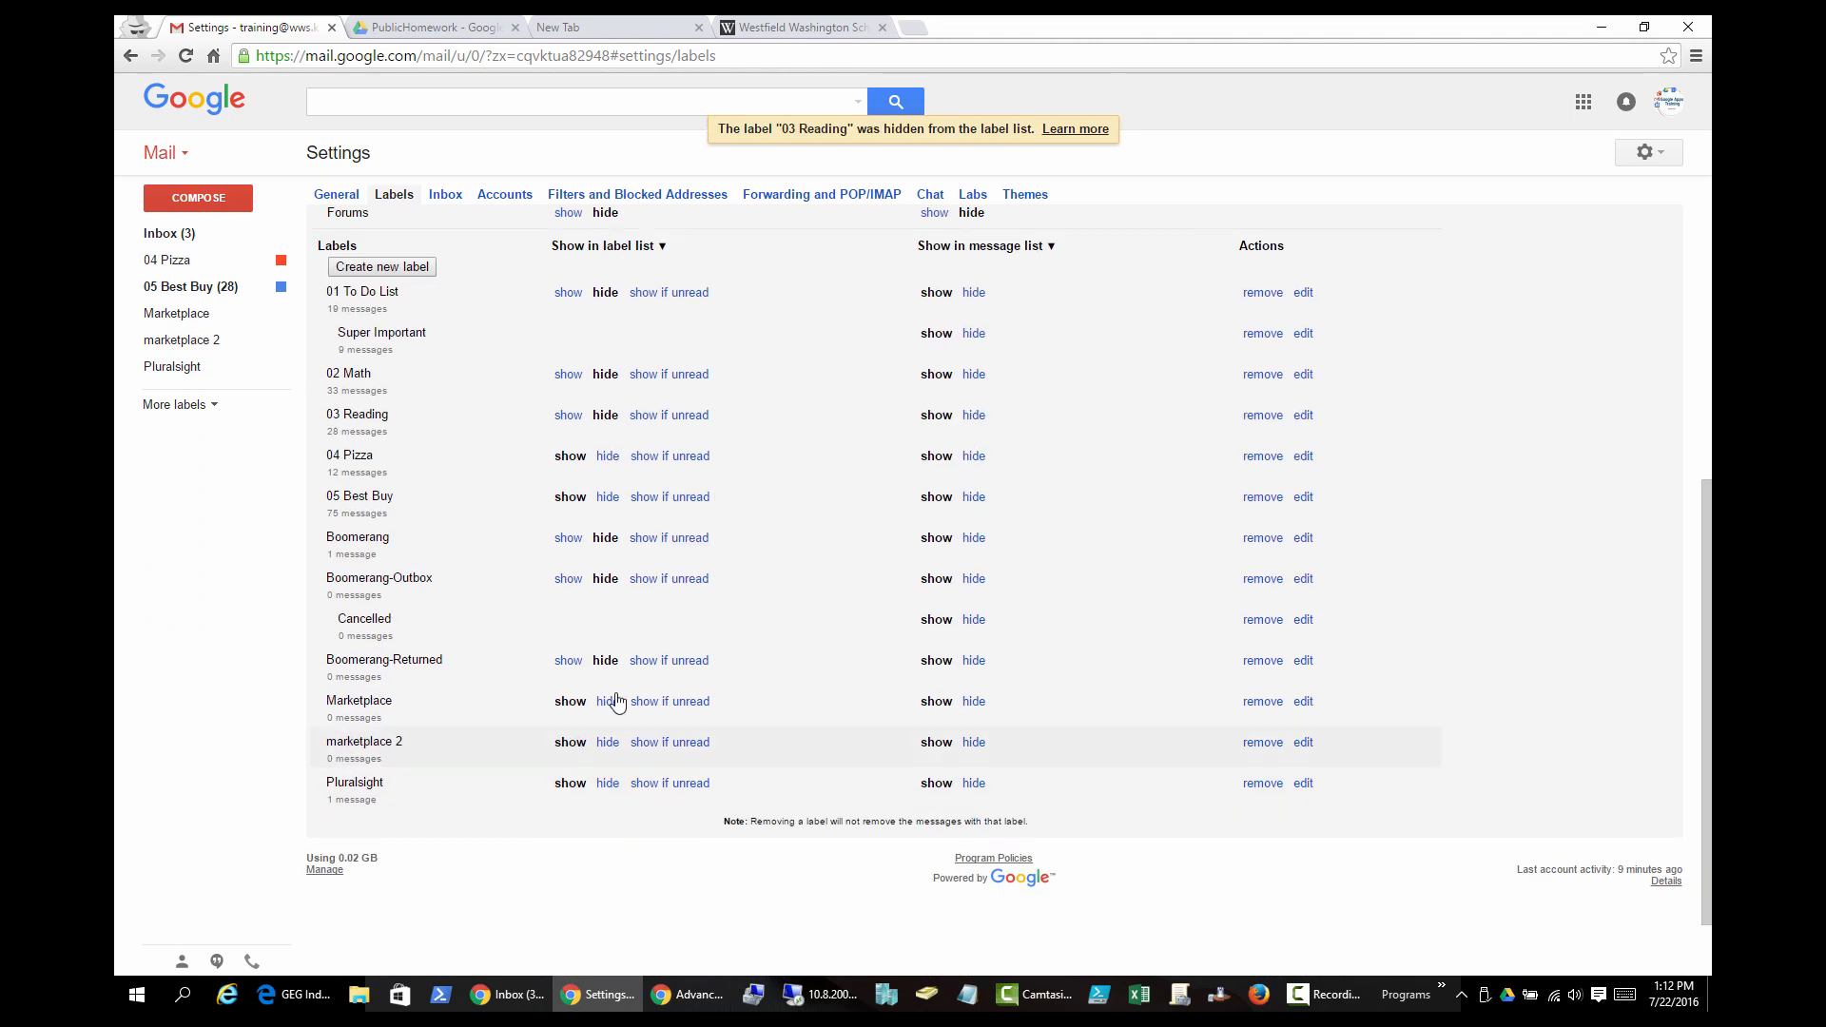
{"action": "left_click", "coordinate": [607, 742]}
{"action": "left_click", "coordinate": [607, 782]}
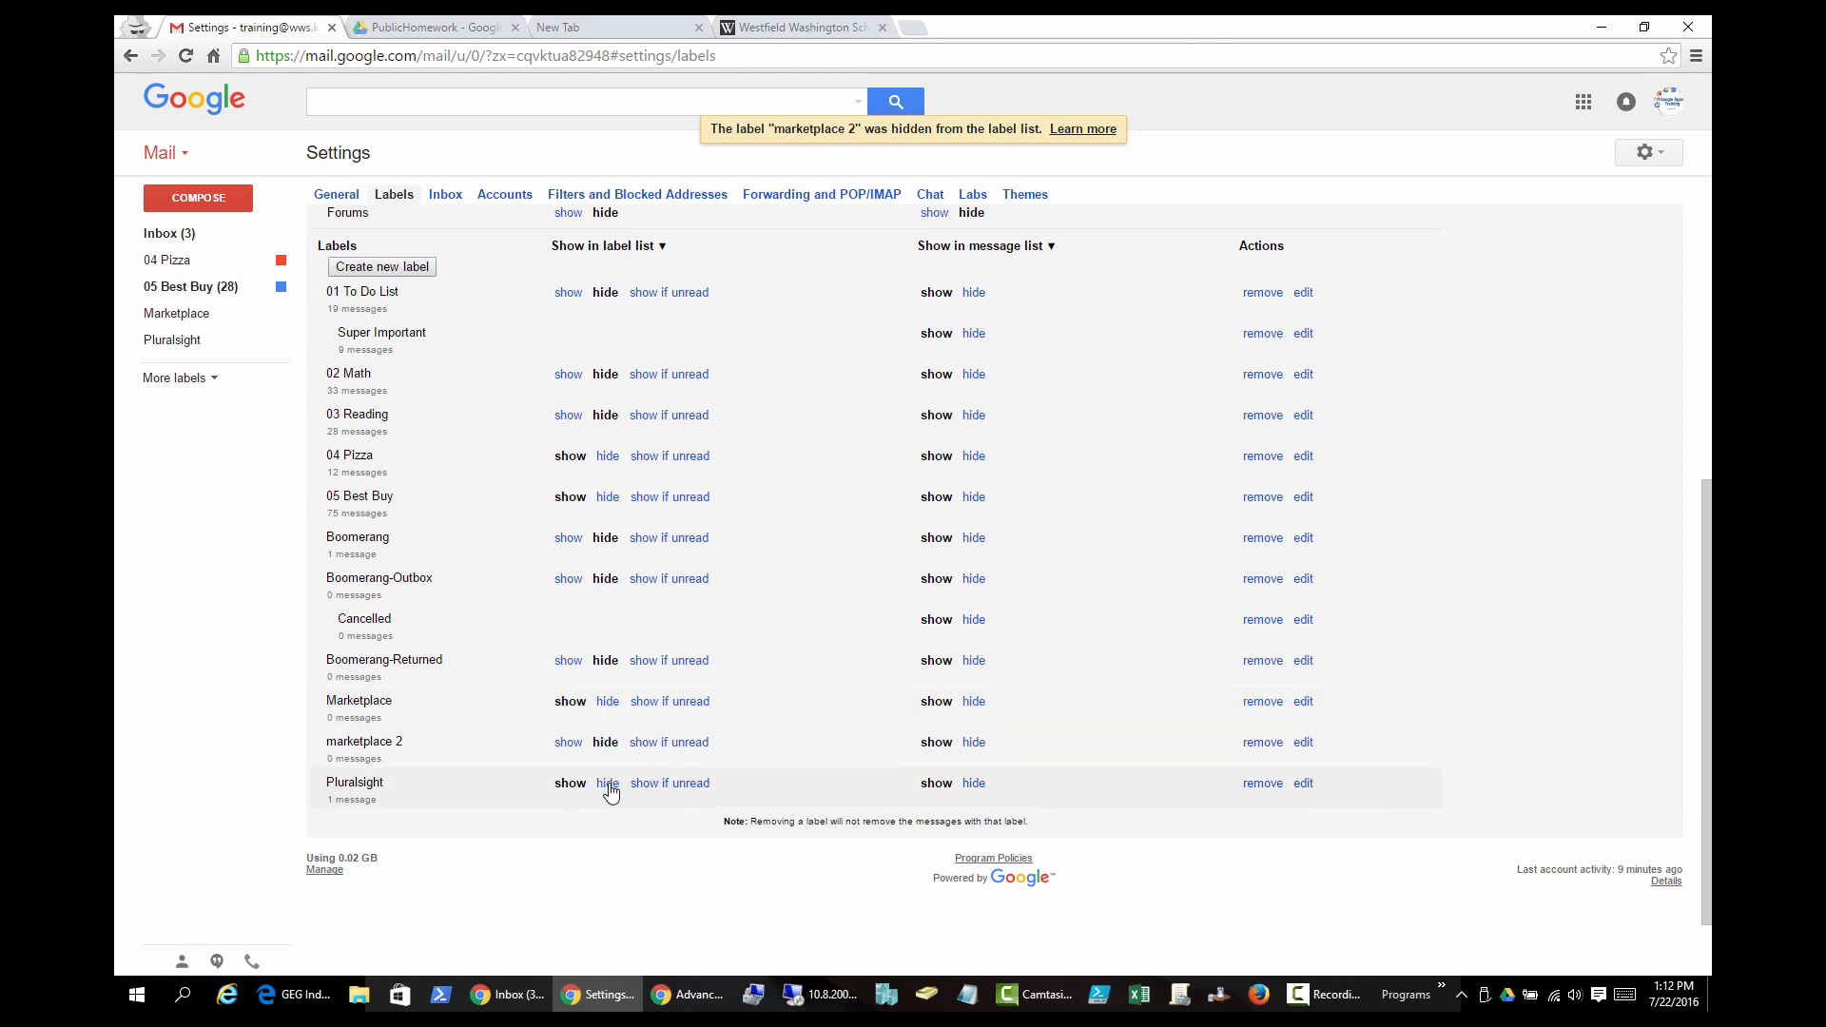
{"action": "left_click", "coordinate": [607, 701]}
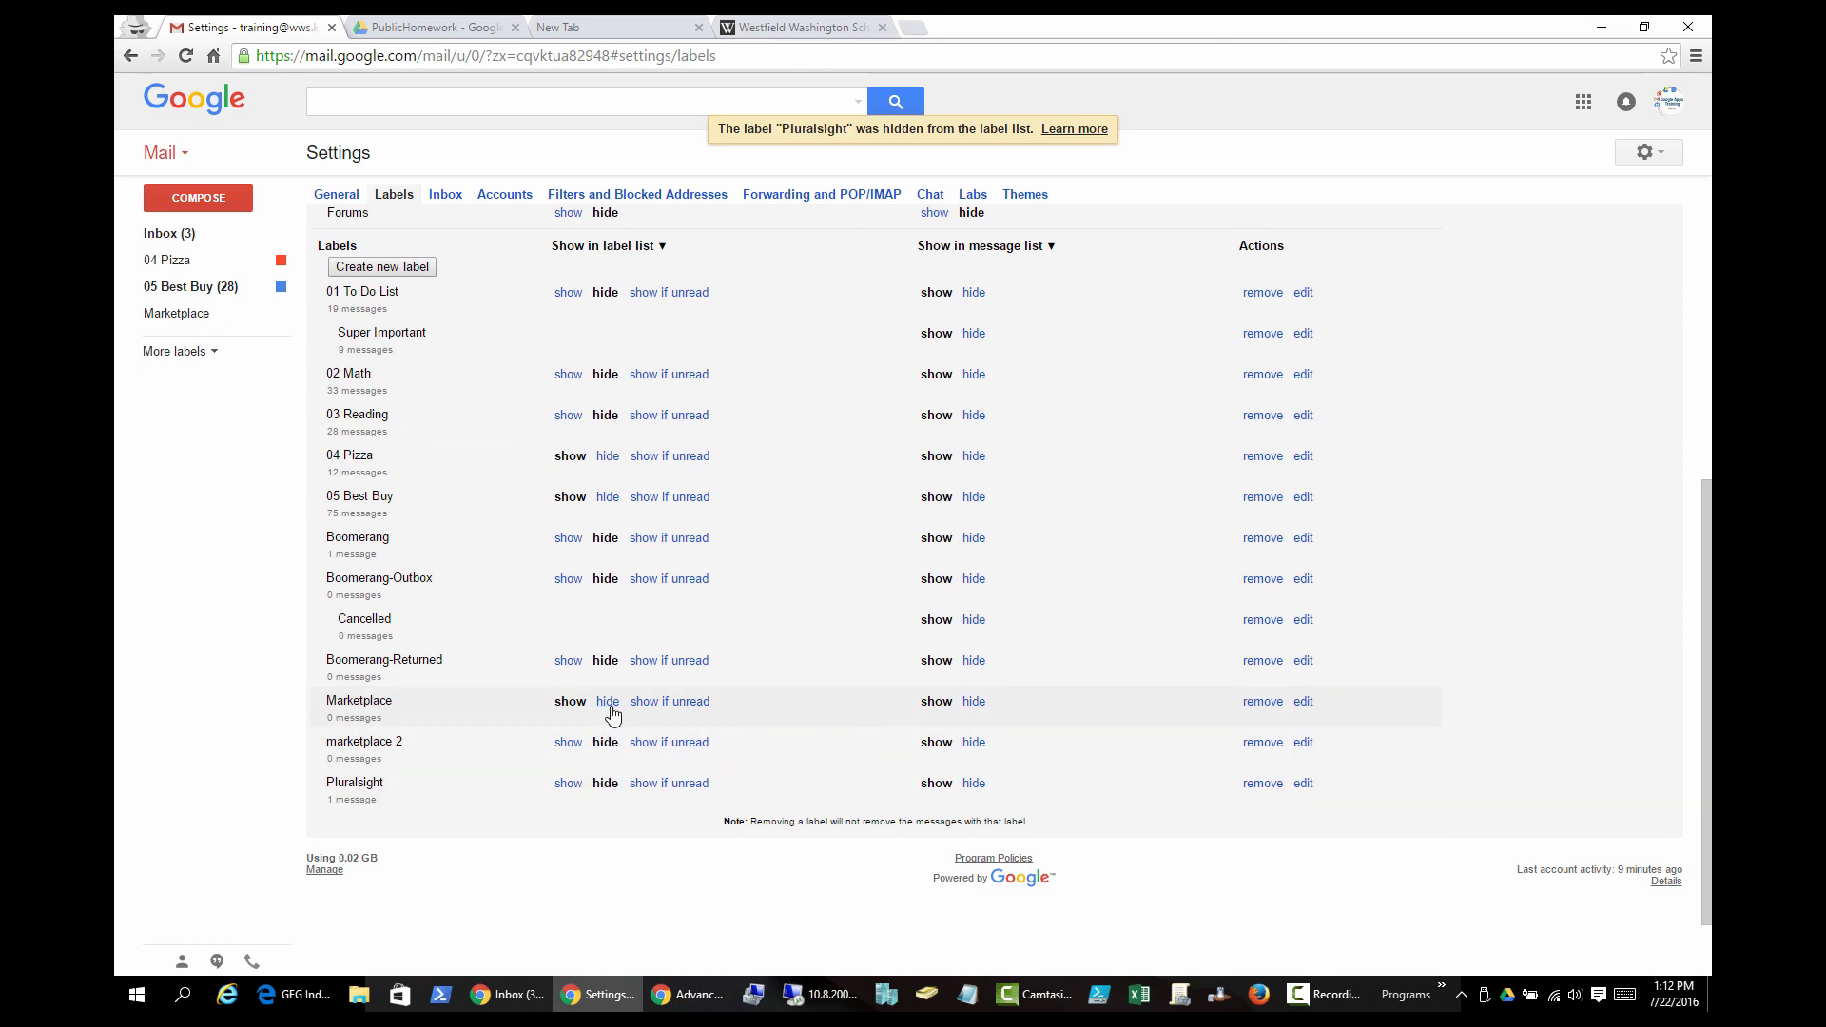
{"action": "left_click", "coordinate": [607, 496]}
{"action": "left_click", "coordinate": [607, 456]}
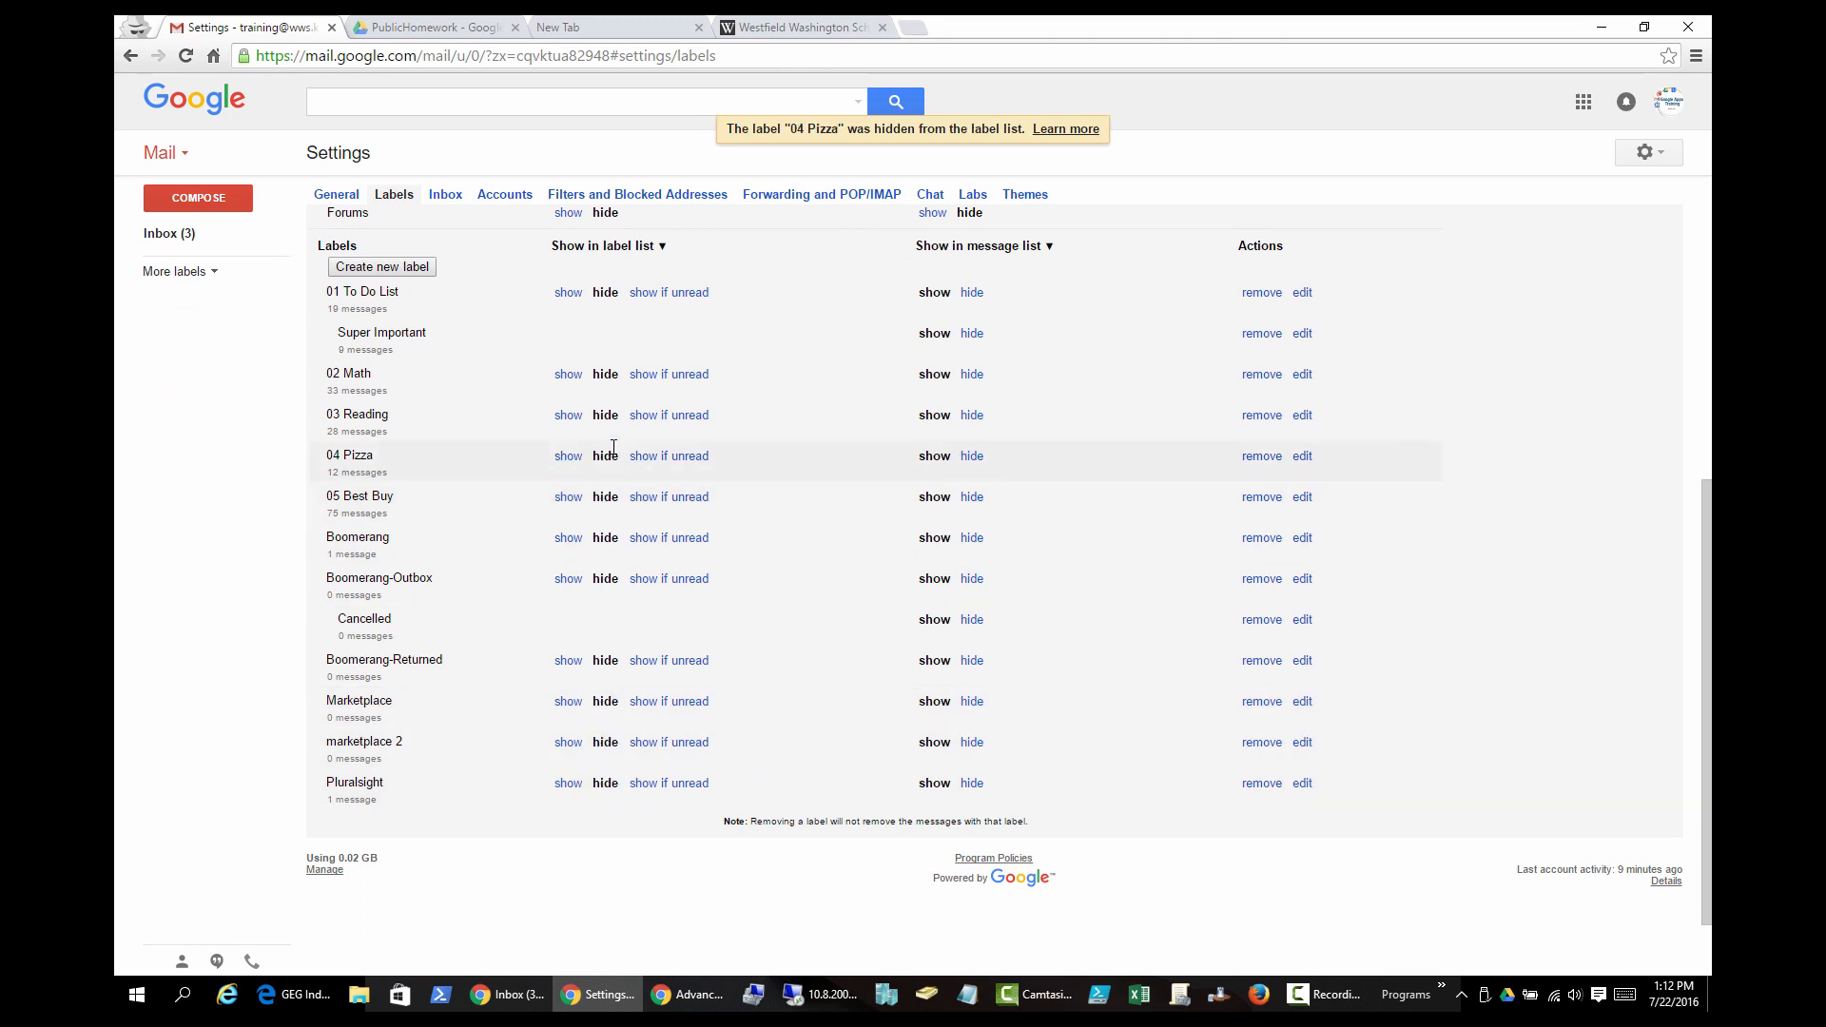
{"action": "left_click", "coordinate": [165, 237]}
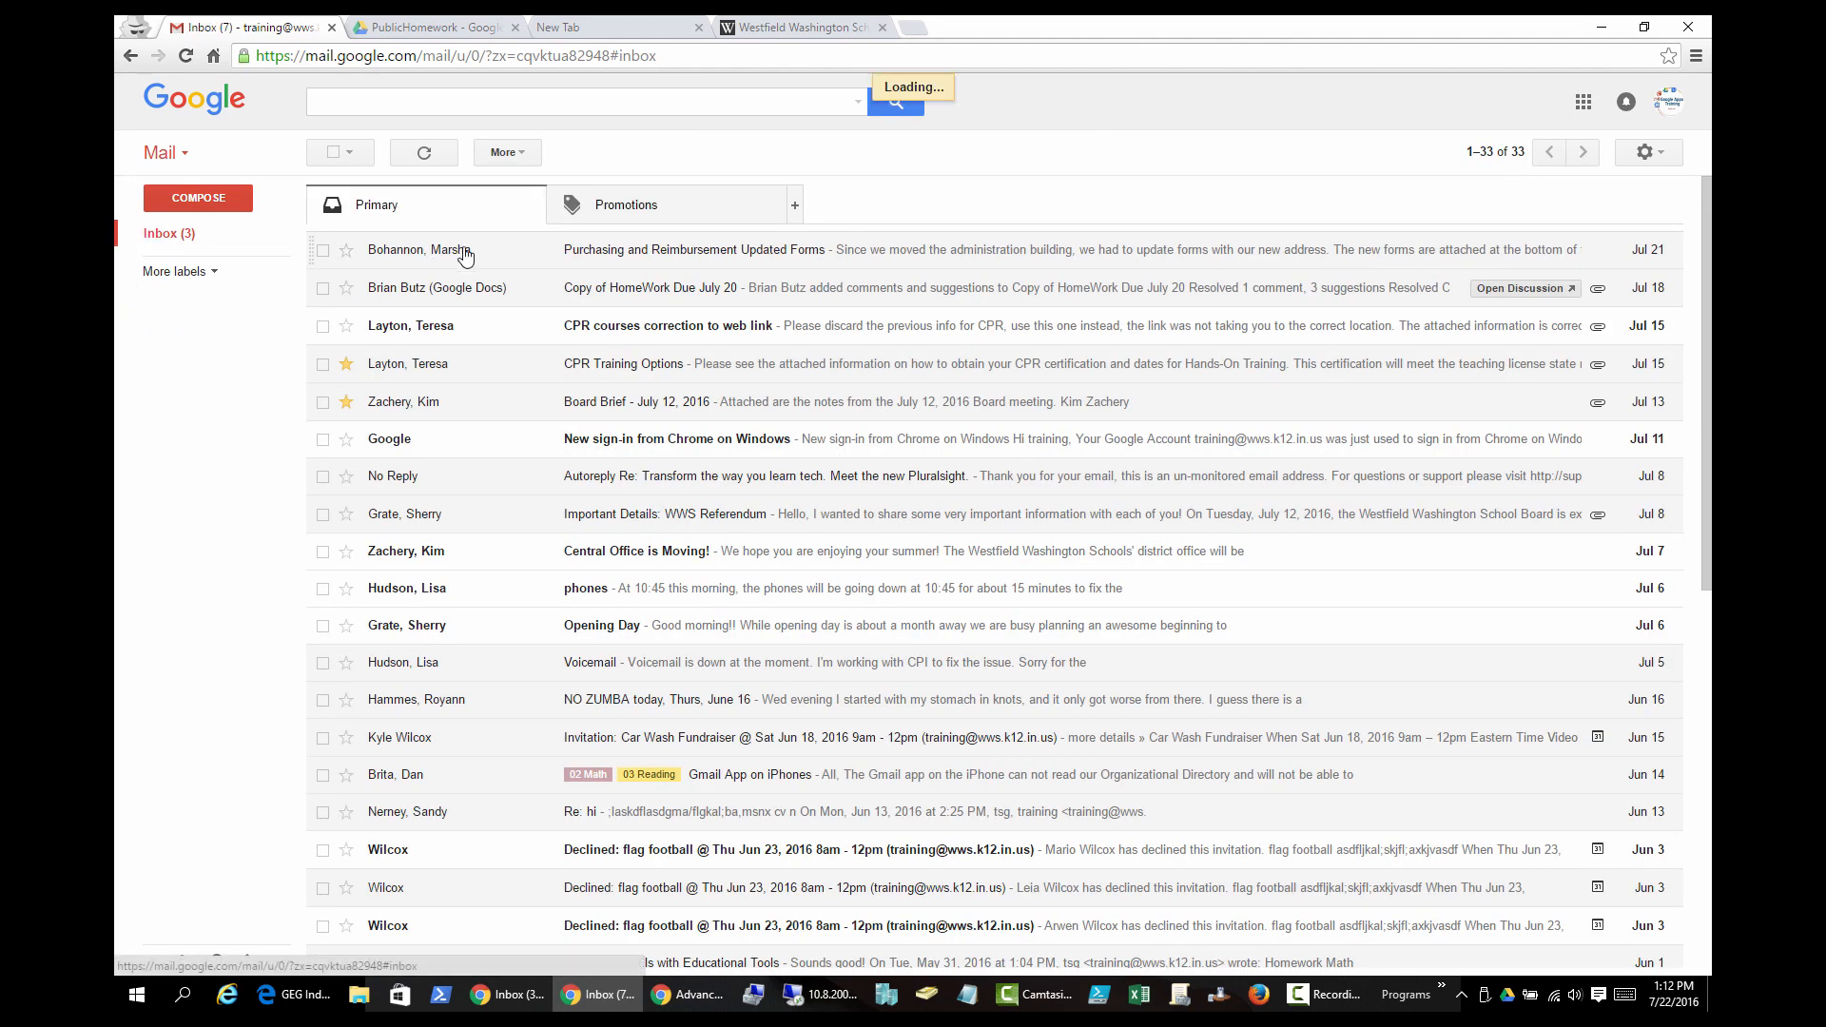
Expand the full label list from the inbox to view the labels hidden under it
{"action": "left_click", "coordinate": [179, 272]}
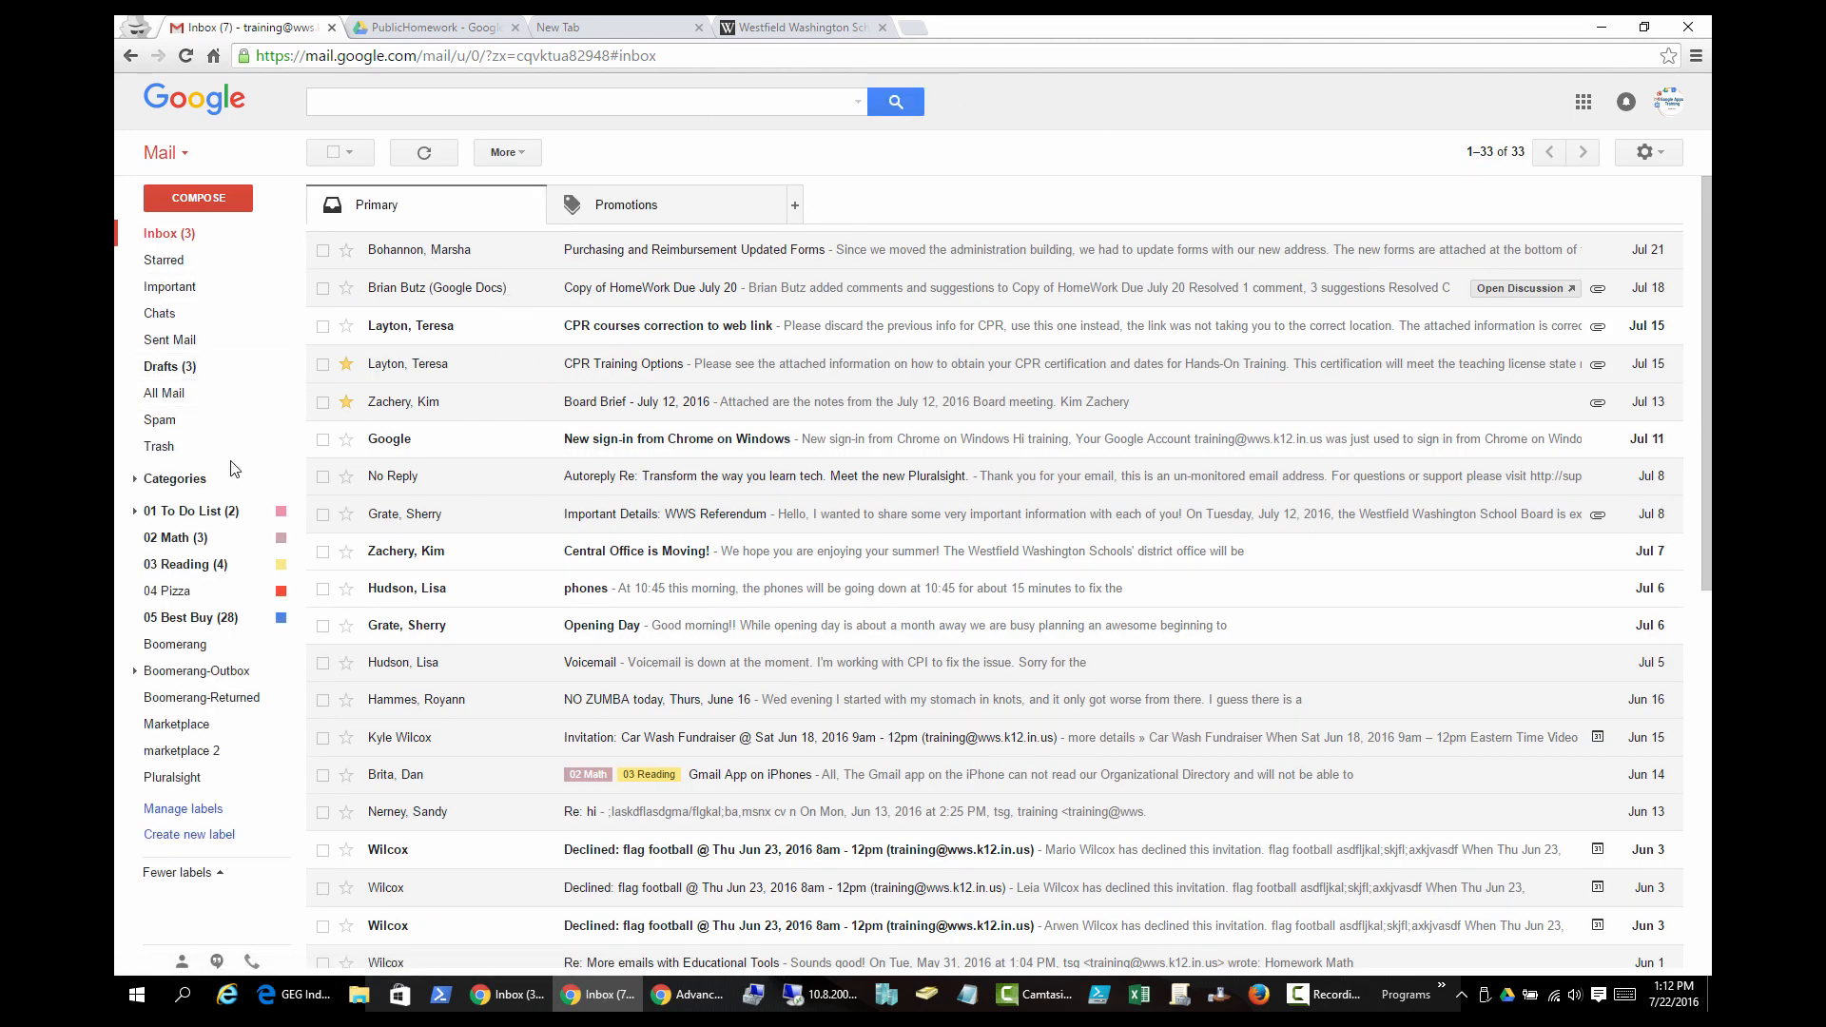
{"action": "left_click", "coordinate": [168, 237]}
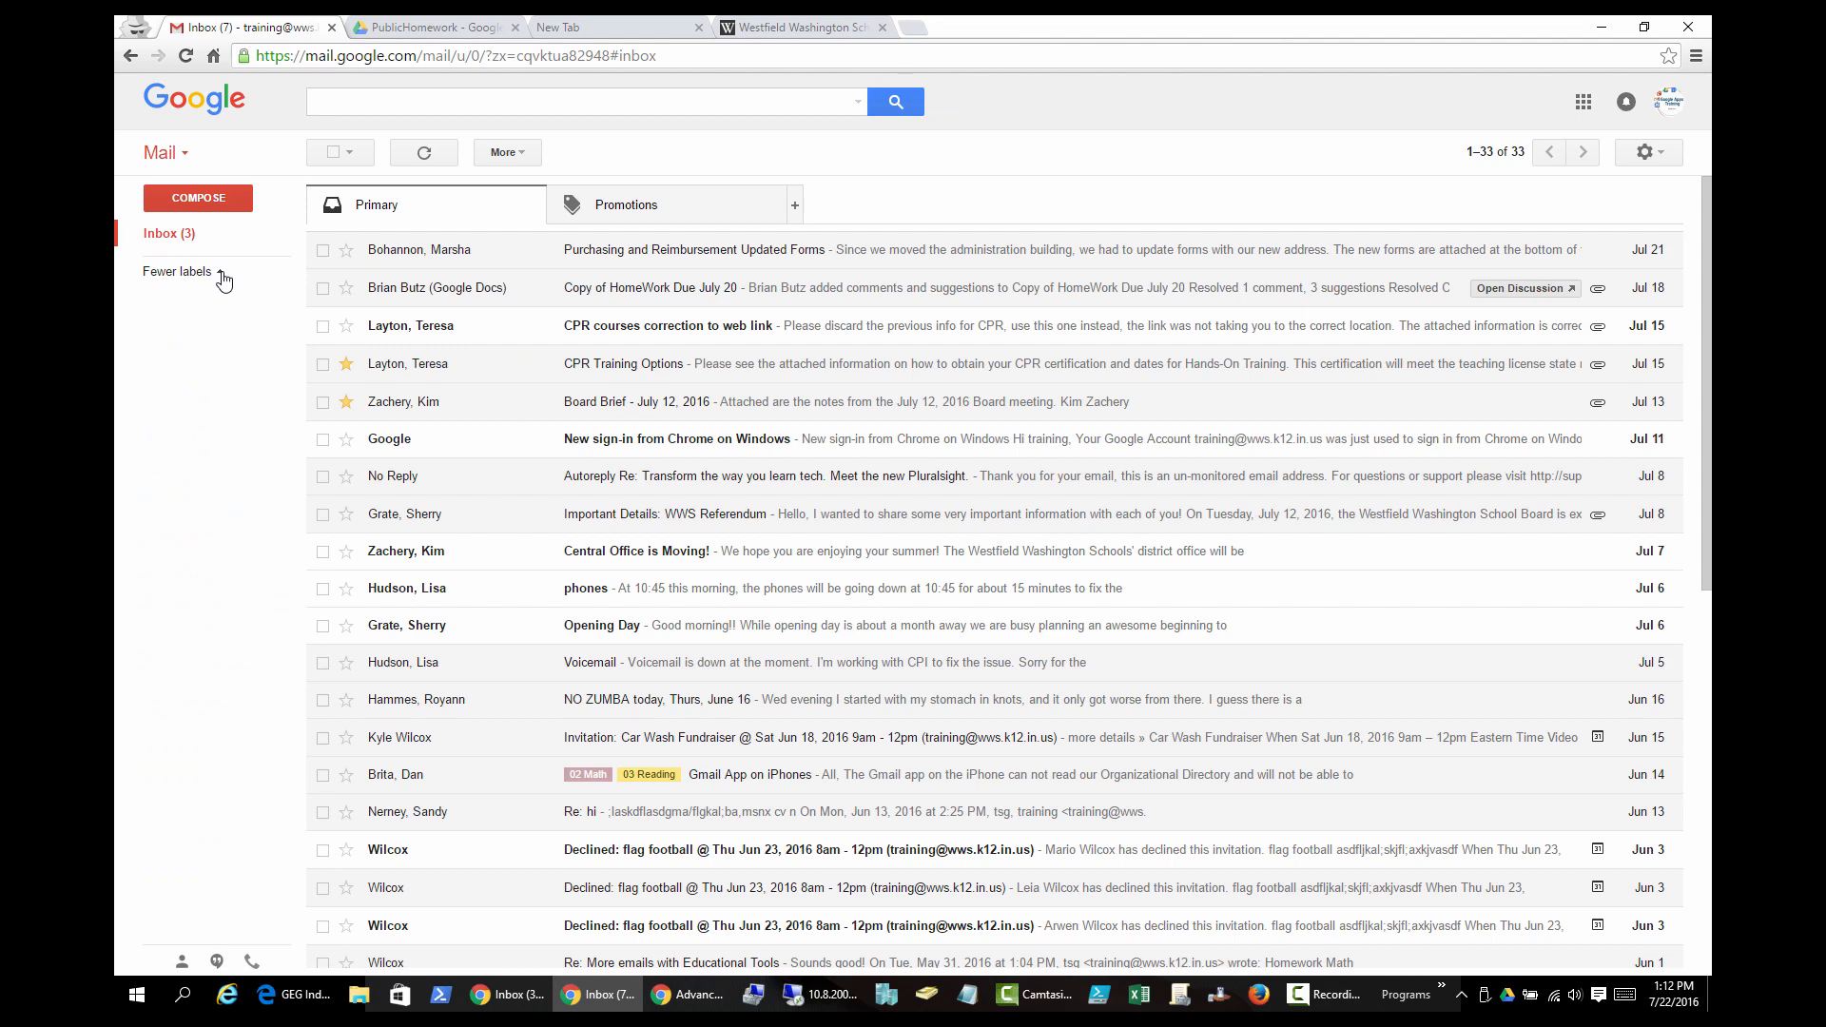
{"action": "left_click", "coordinate": [222, 275]}
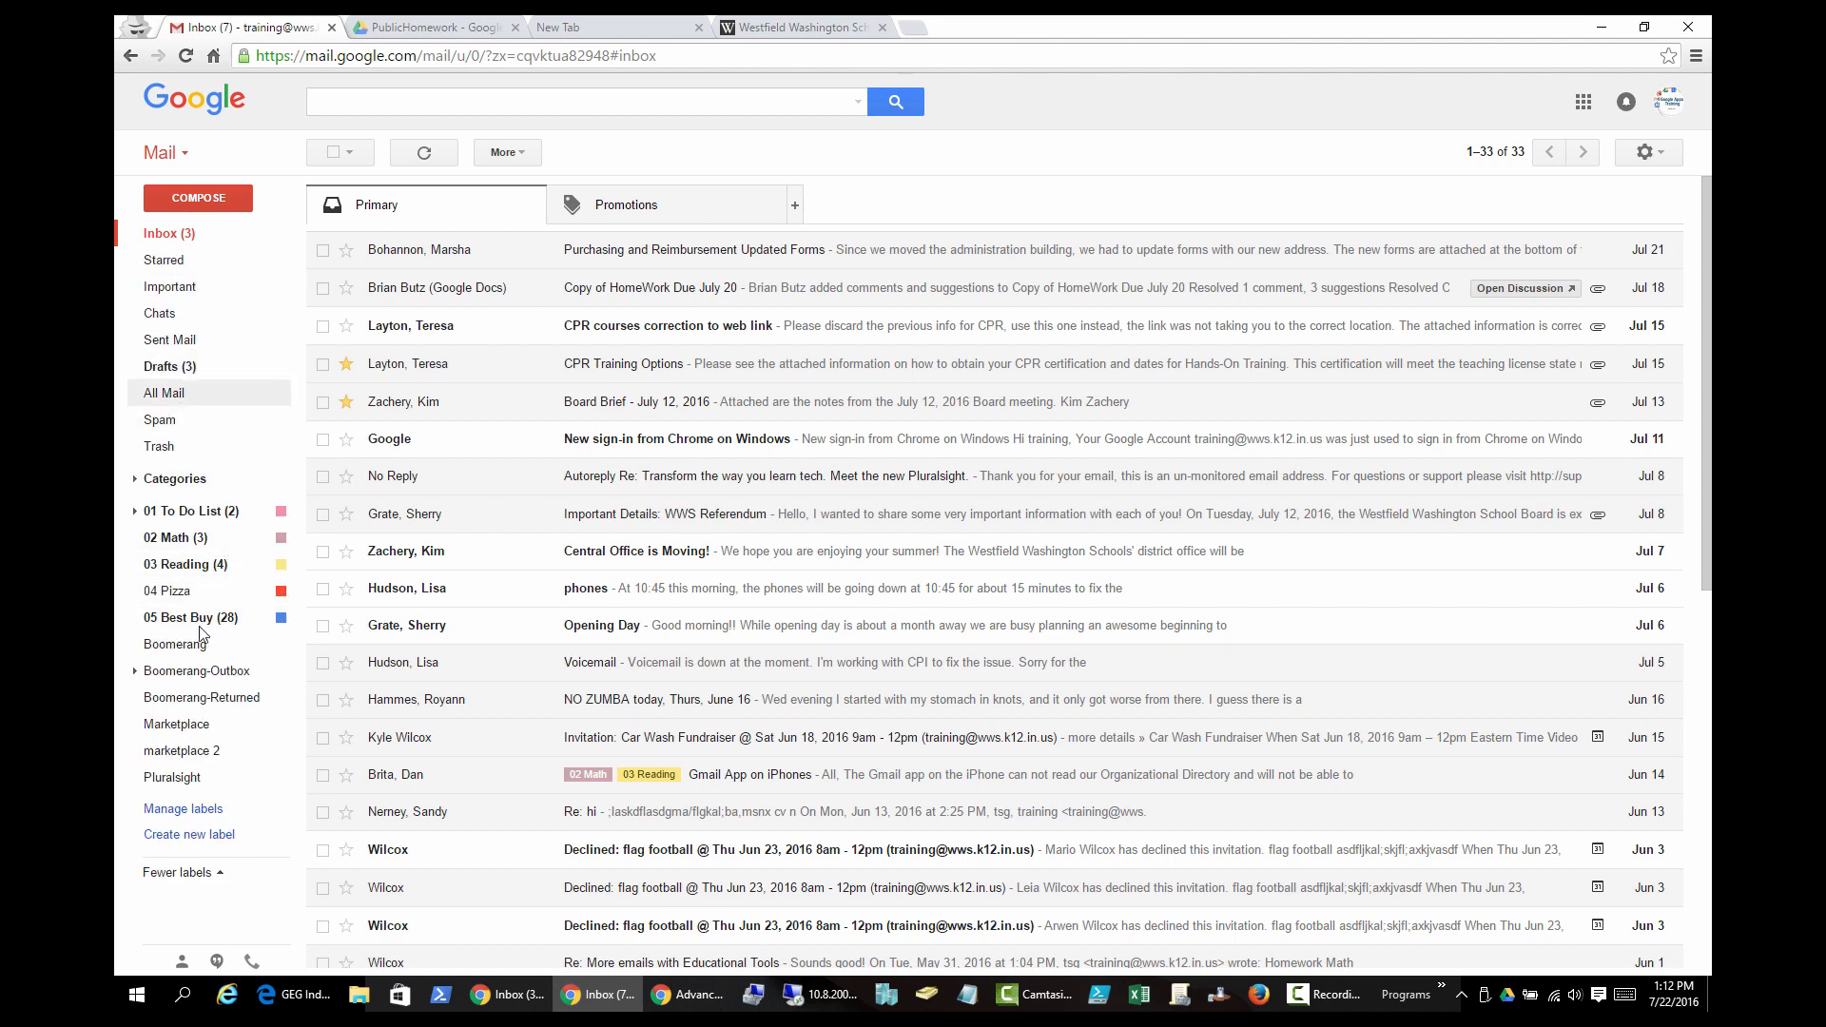
In the label settings, show Sent Mail, 01 To Do List, 02 Math, 03 Reading, 04 Pizza, 05 Best Buy and Boomerang in the label list
{"action": "left_click", "coordinate": [183, 808]}
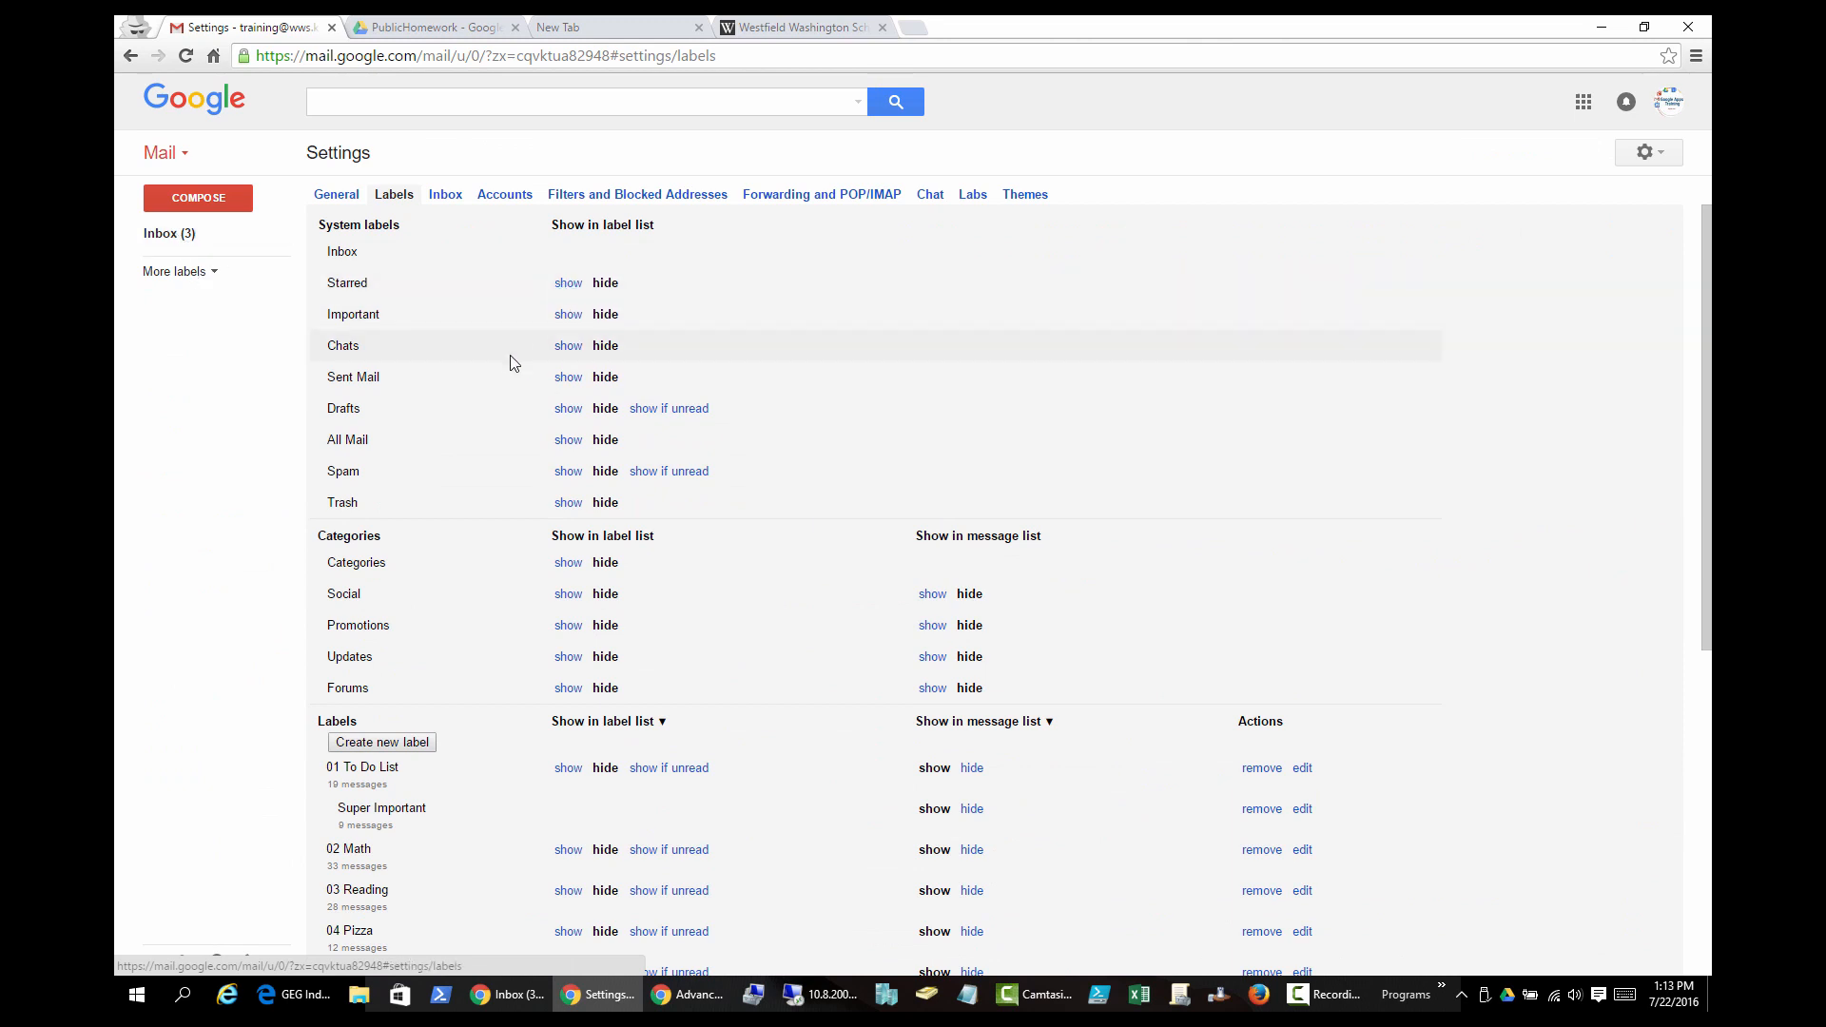
{"action": "left_click", "coordinate": [568, 378]}
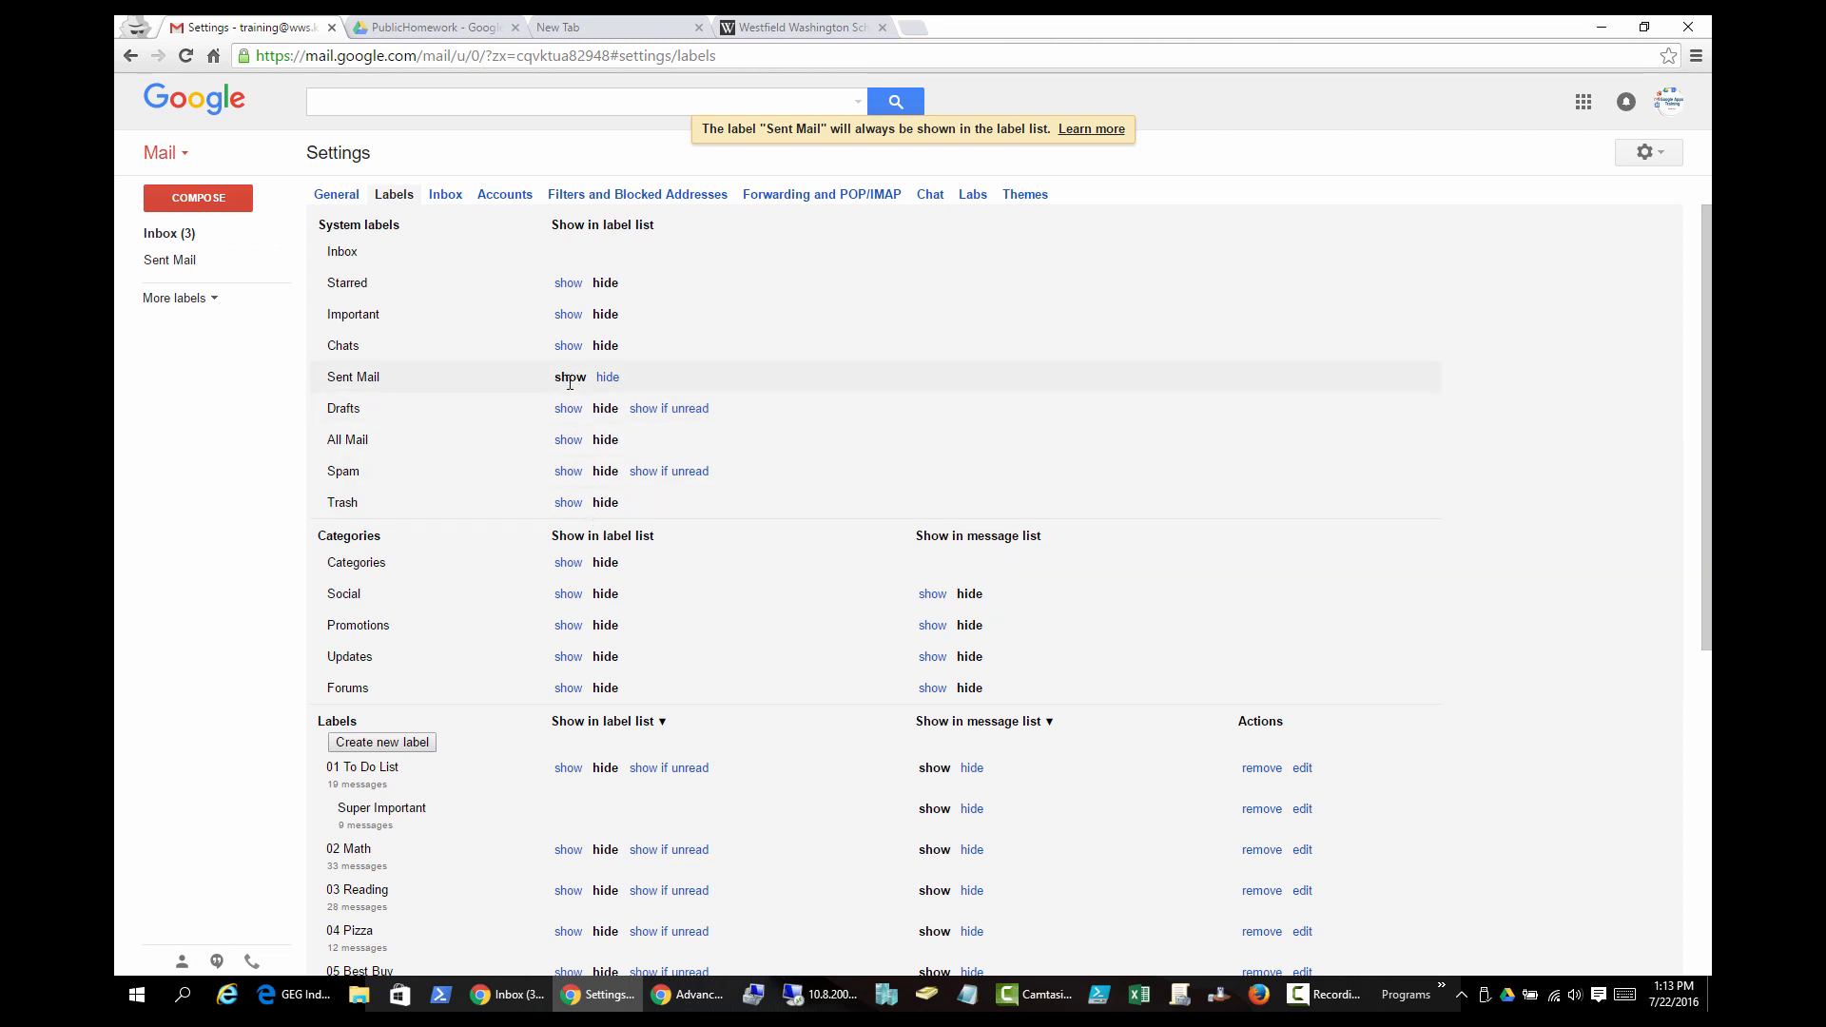
{"action": "scroll", "coordinate": [497, 732], "scroll_direction": "down", "scroll_amount": 2}
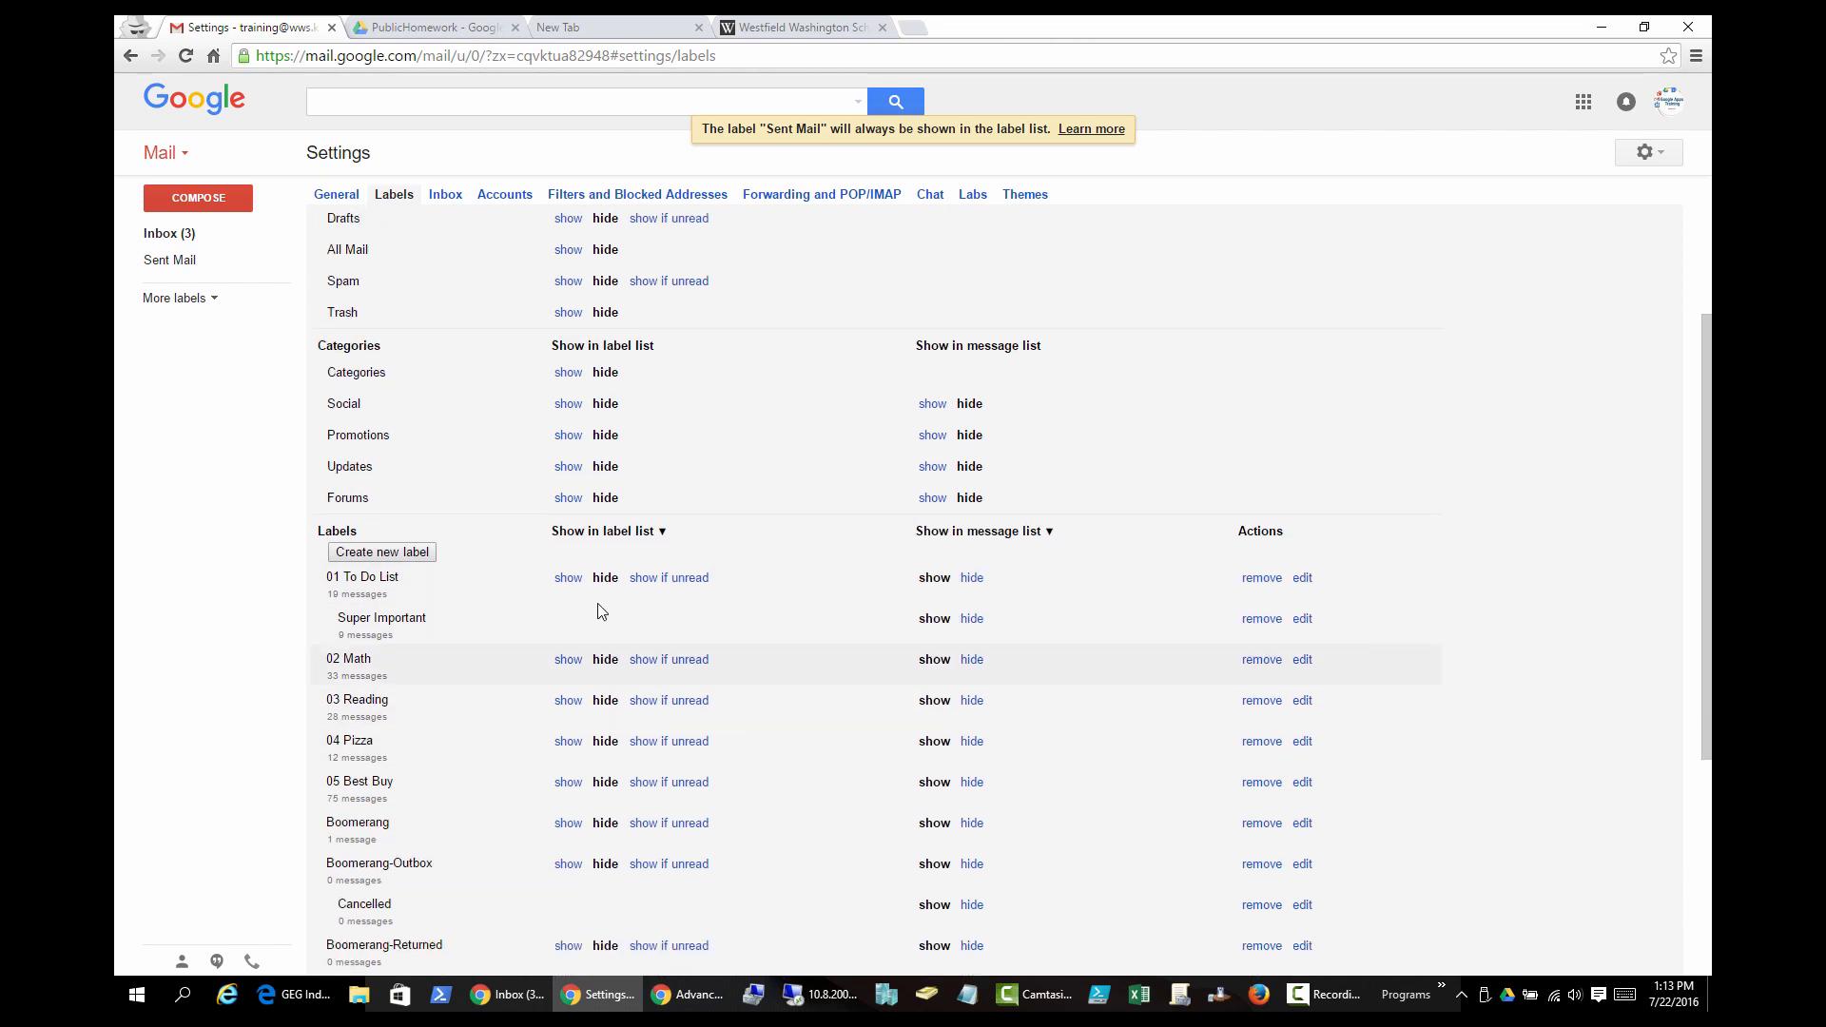
{"action": "left_click", "coordinate": [568, 577]}
{"action": "left_click", "coordinate": [569, 659]}
{"action": "left_click", "coordinate": [569, 700]}
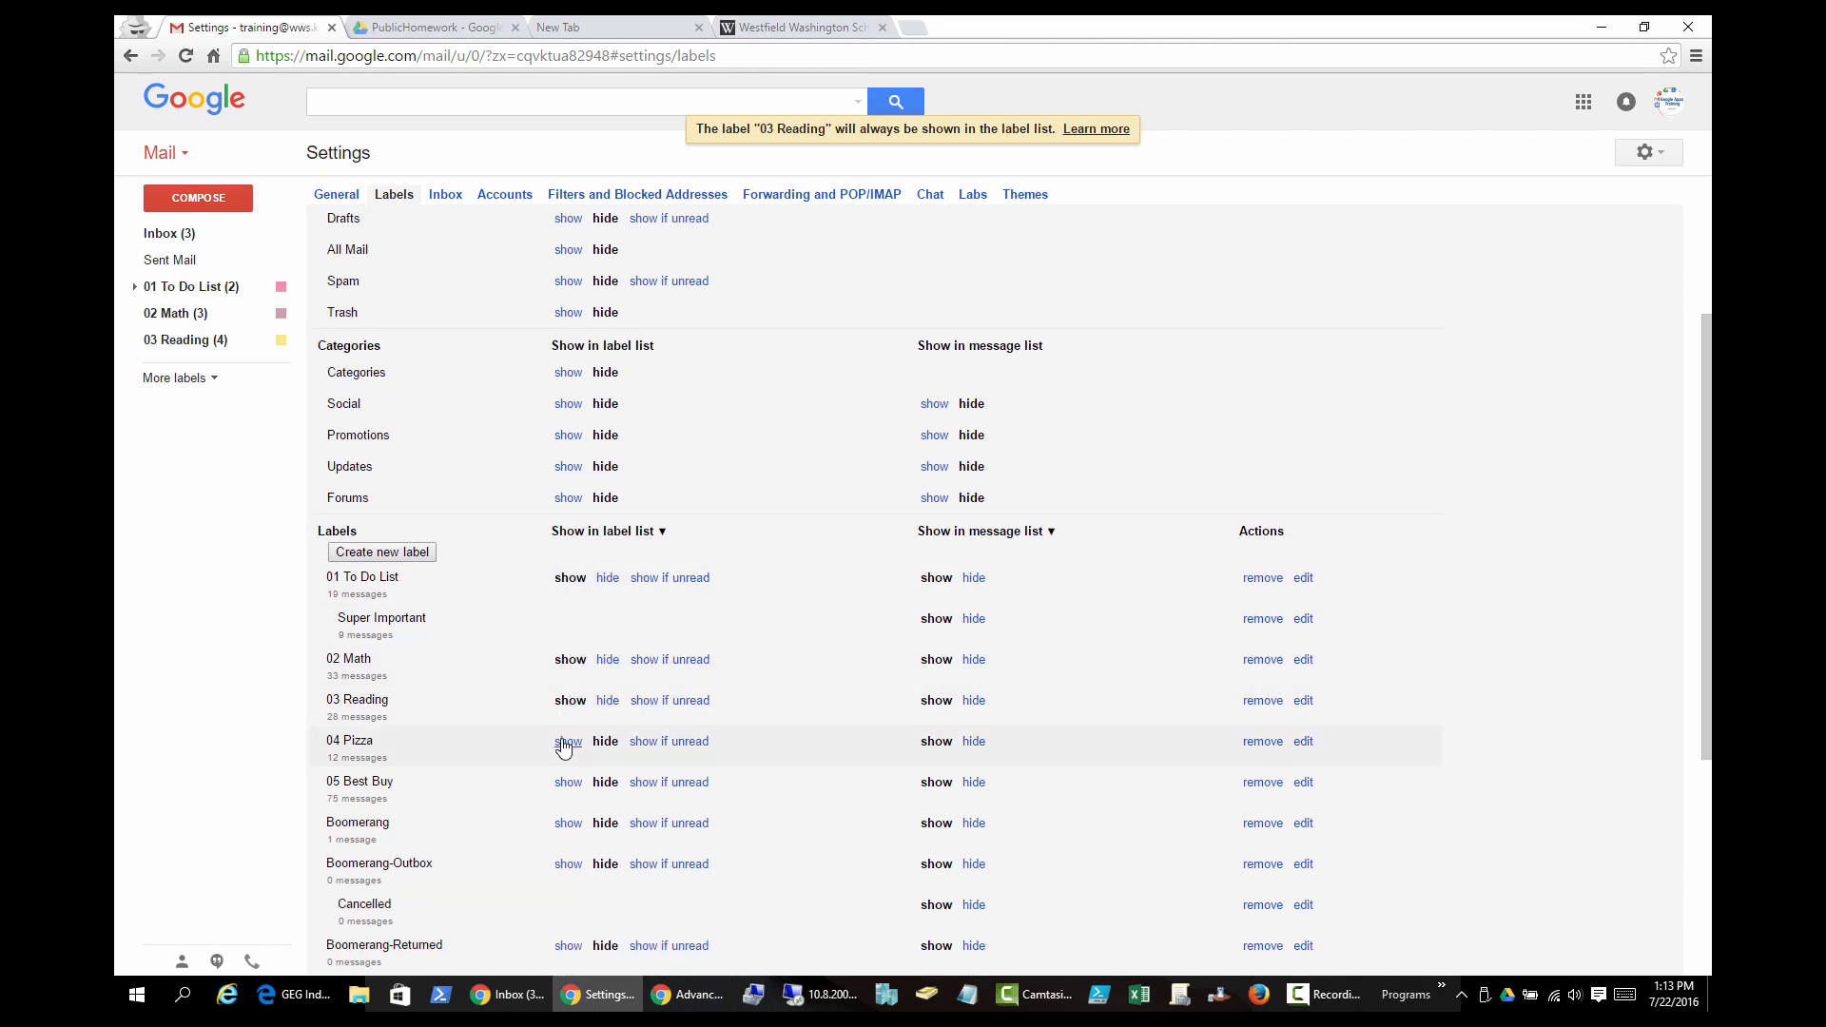
{"action": "left_click", "coordinate": [569, 740]}
{"action": "left_click", "coordinate": [569, 782]}
{"action": "right_click", "coordinate": [561, 784]}
{"action": "left_click", "coordinate": [573, 830]}
{"action": "left_click", "coordinate": [570, 825]}
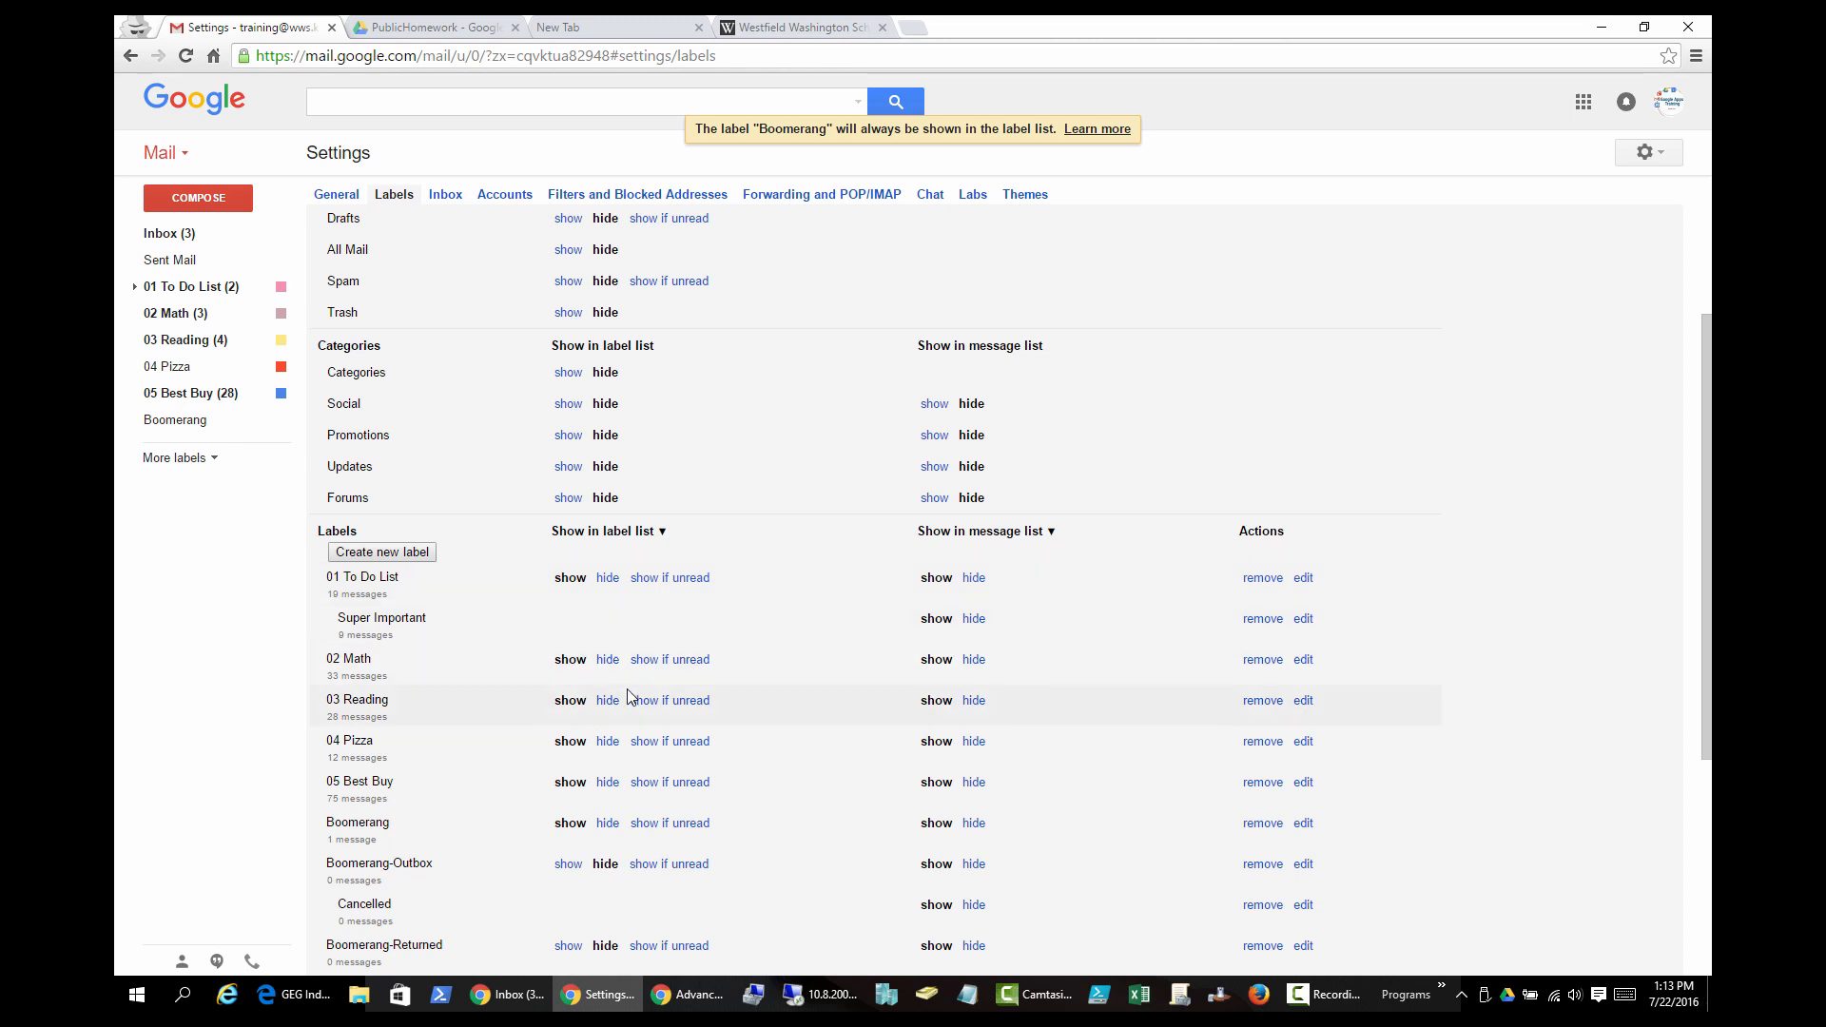
Rename the Super Important sublabel as Super Important 2 and nest it under 02 Math
{"action": "scroll", "coordinate": [627, 697], "scroll_direction": "down", "scroll_amount": 2}
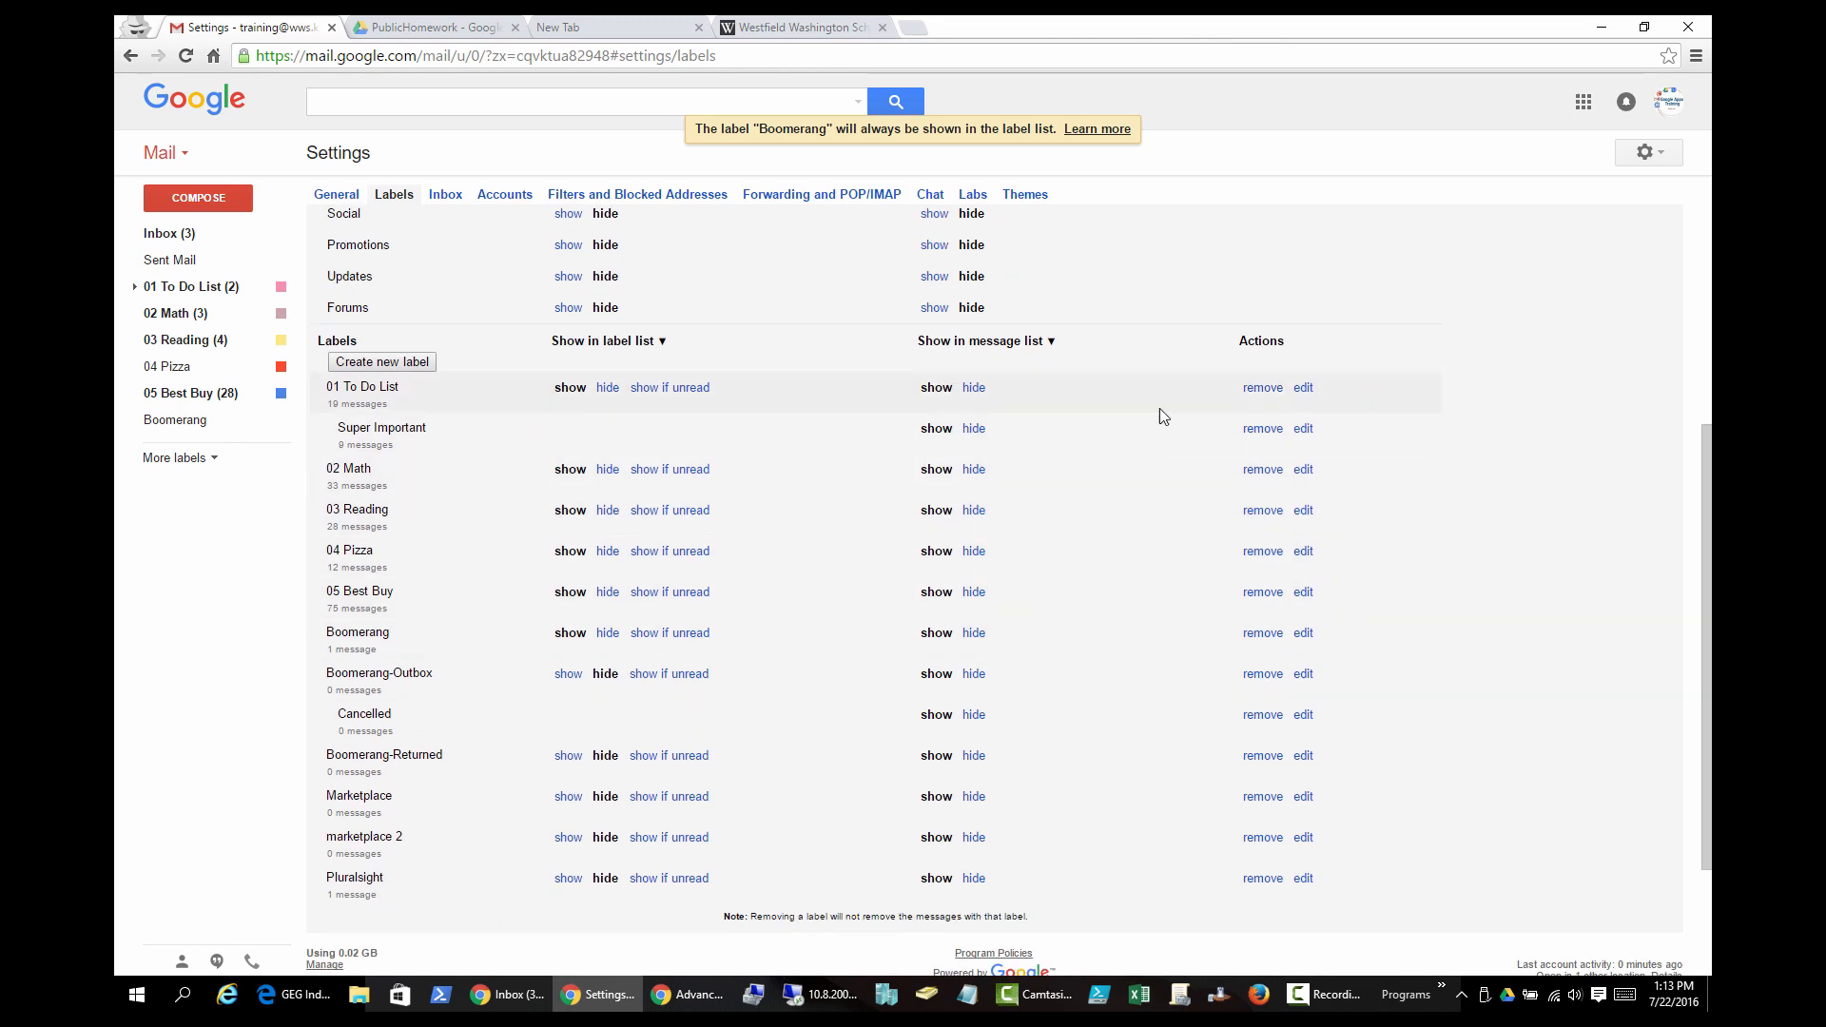
{"action": "left_click", "coordinate": [1302, 429]}
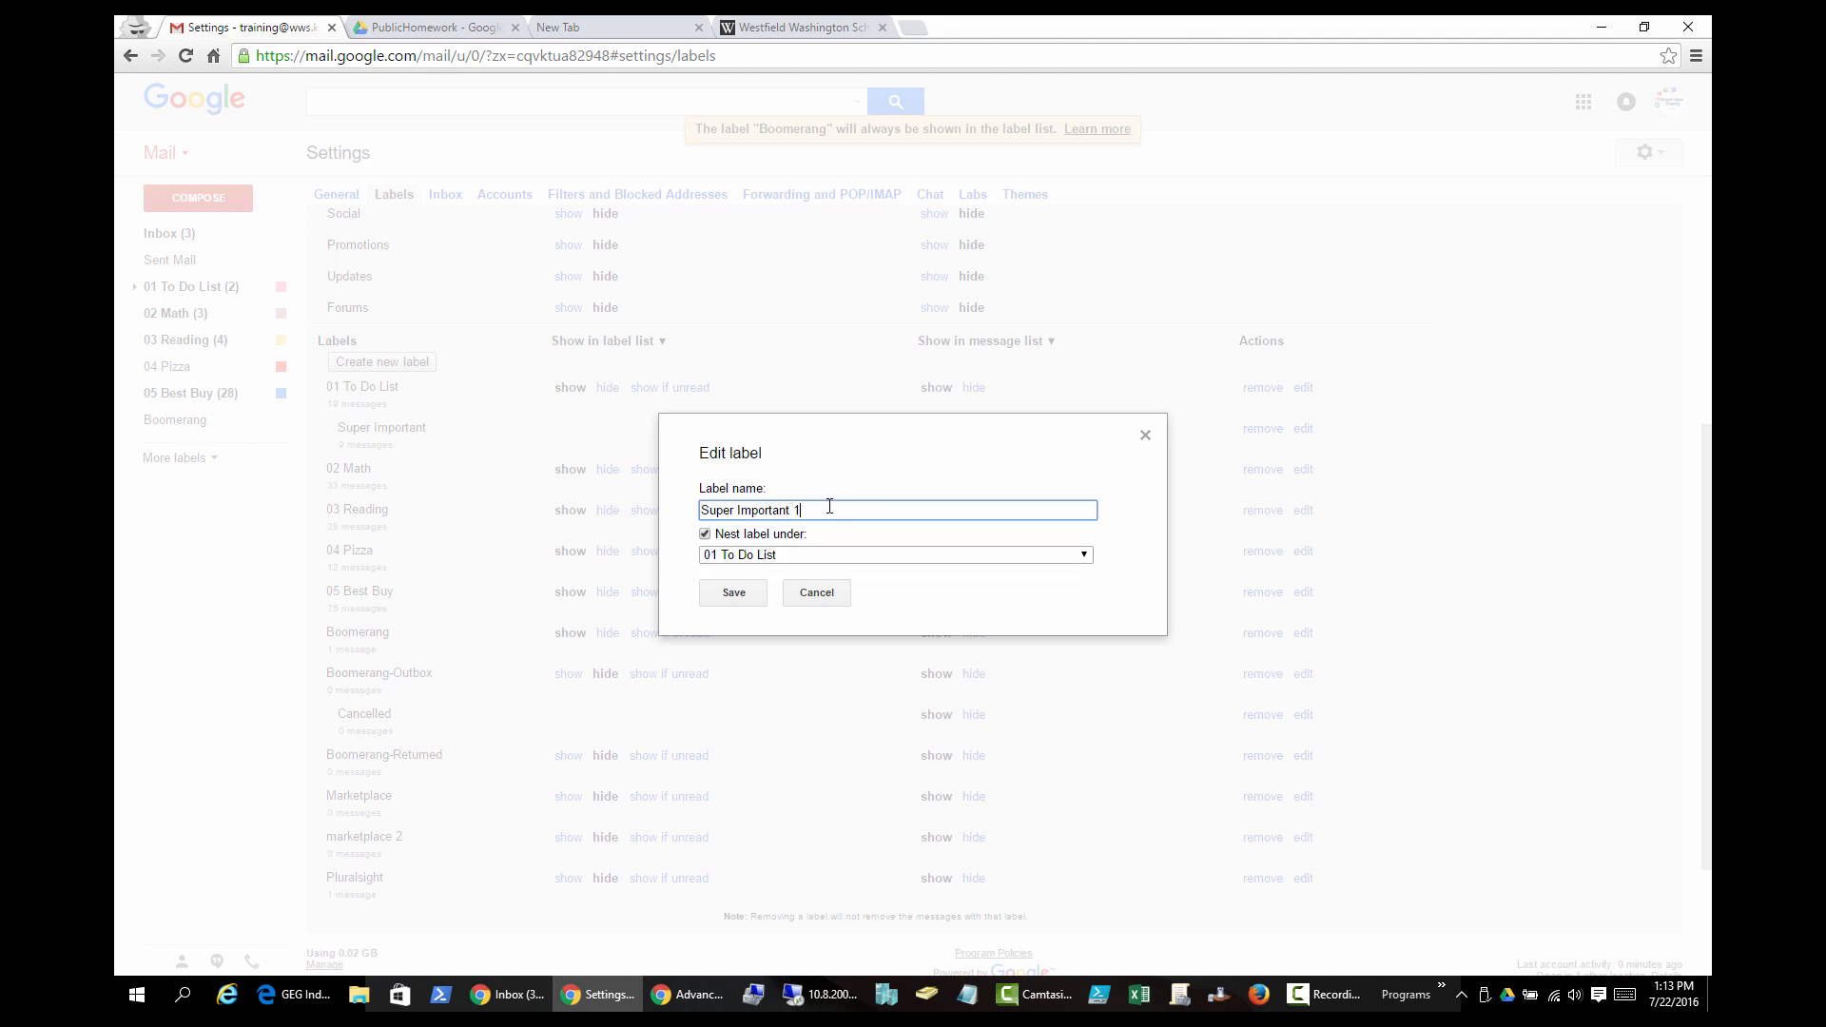
{"action": "left_click", "coordinate": [800, 554]}
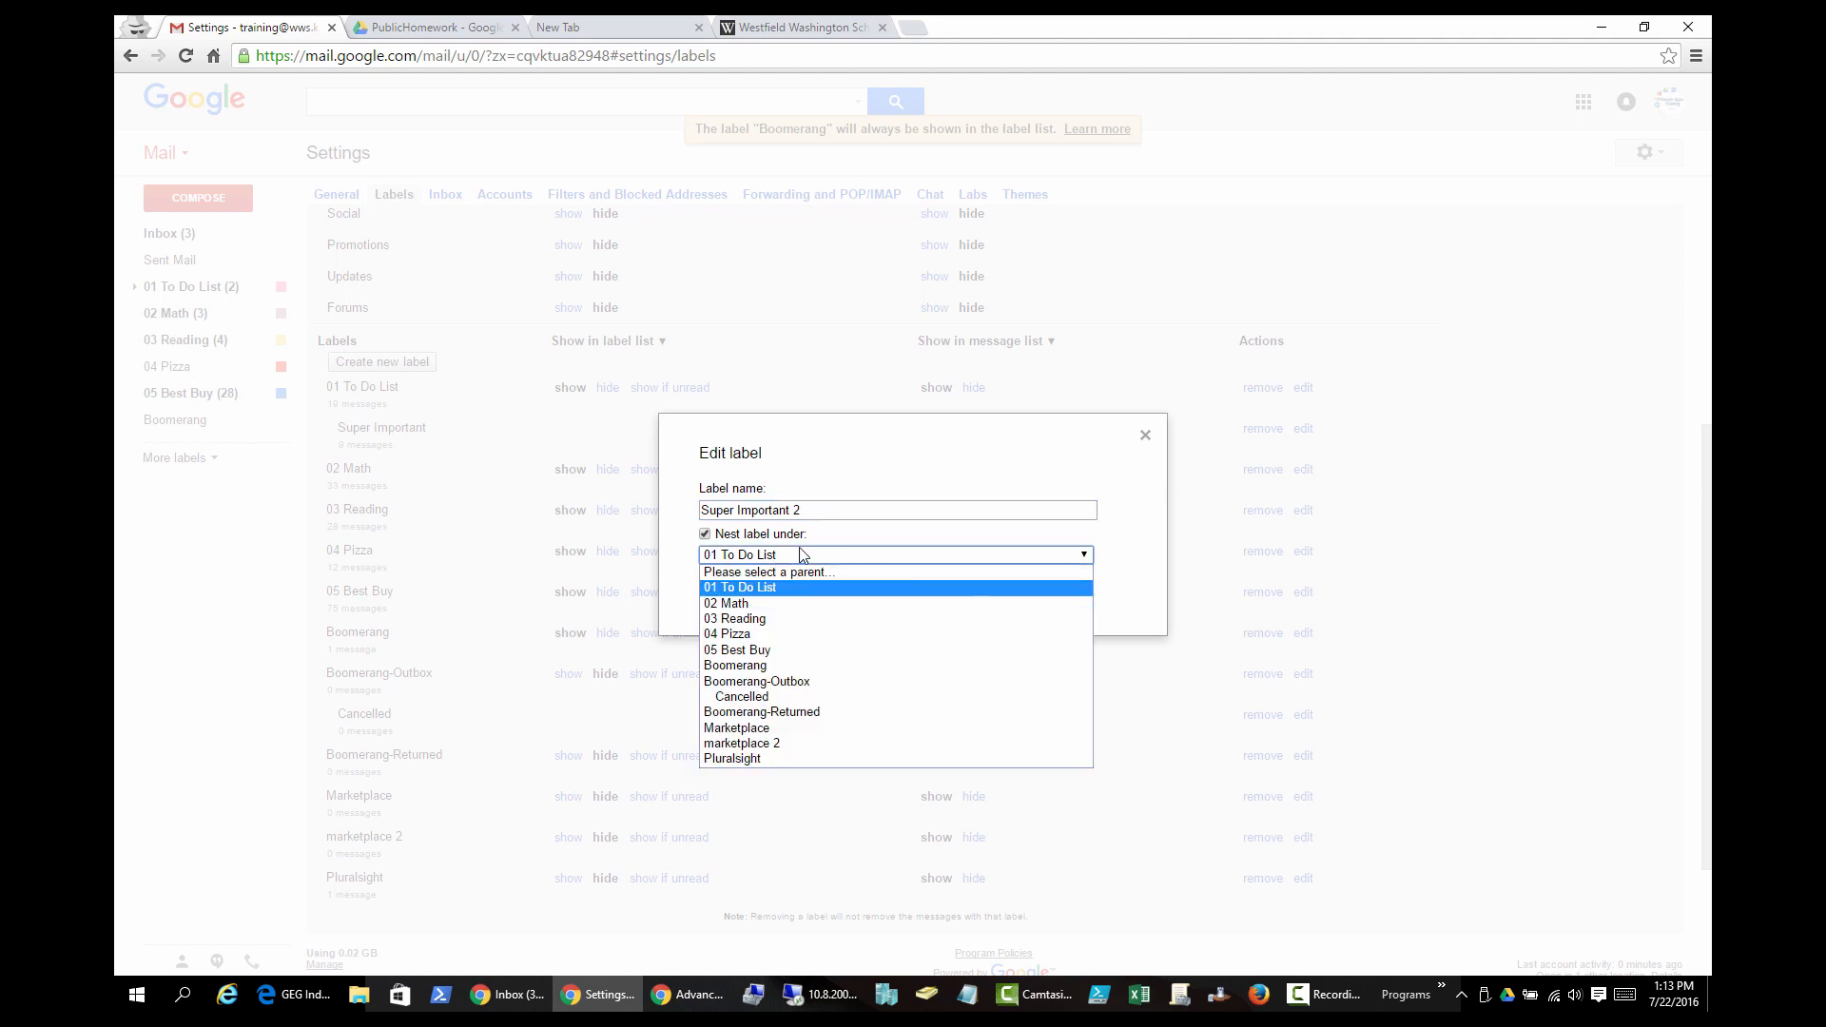
{"action": "left_click", "coordinate": [794, 604]}
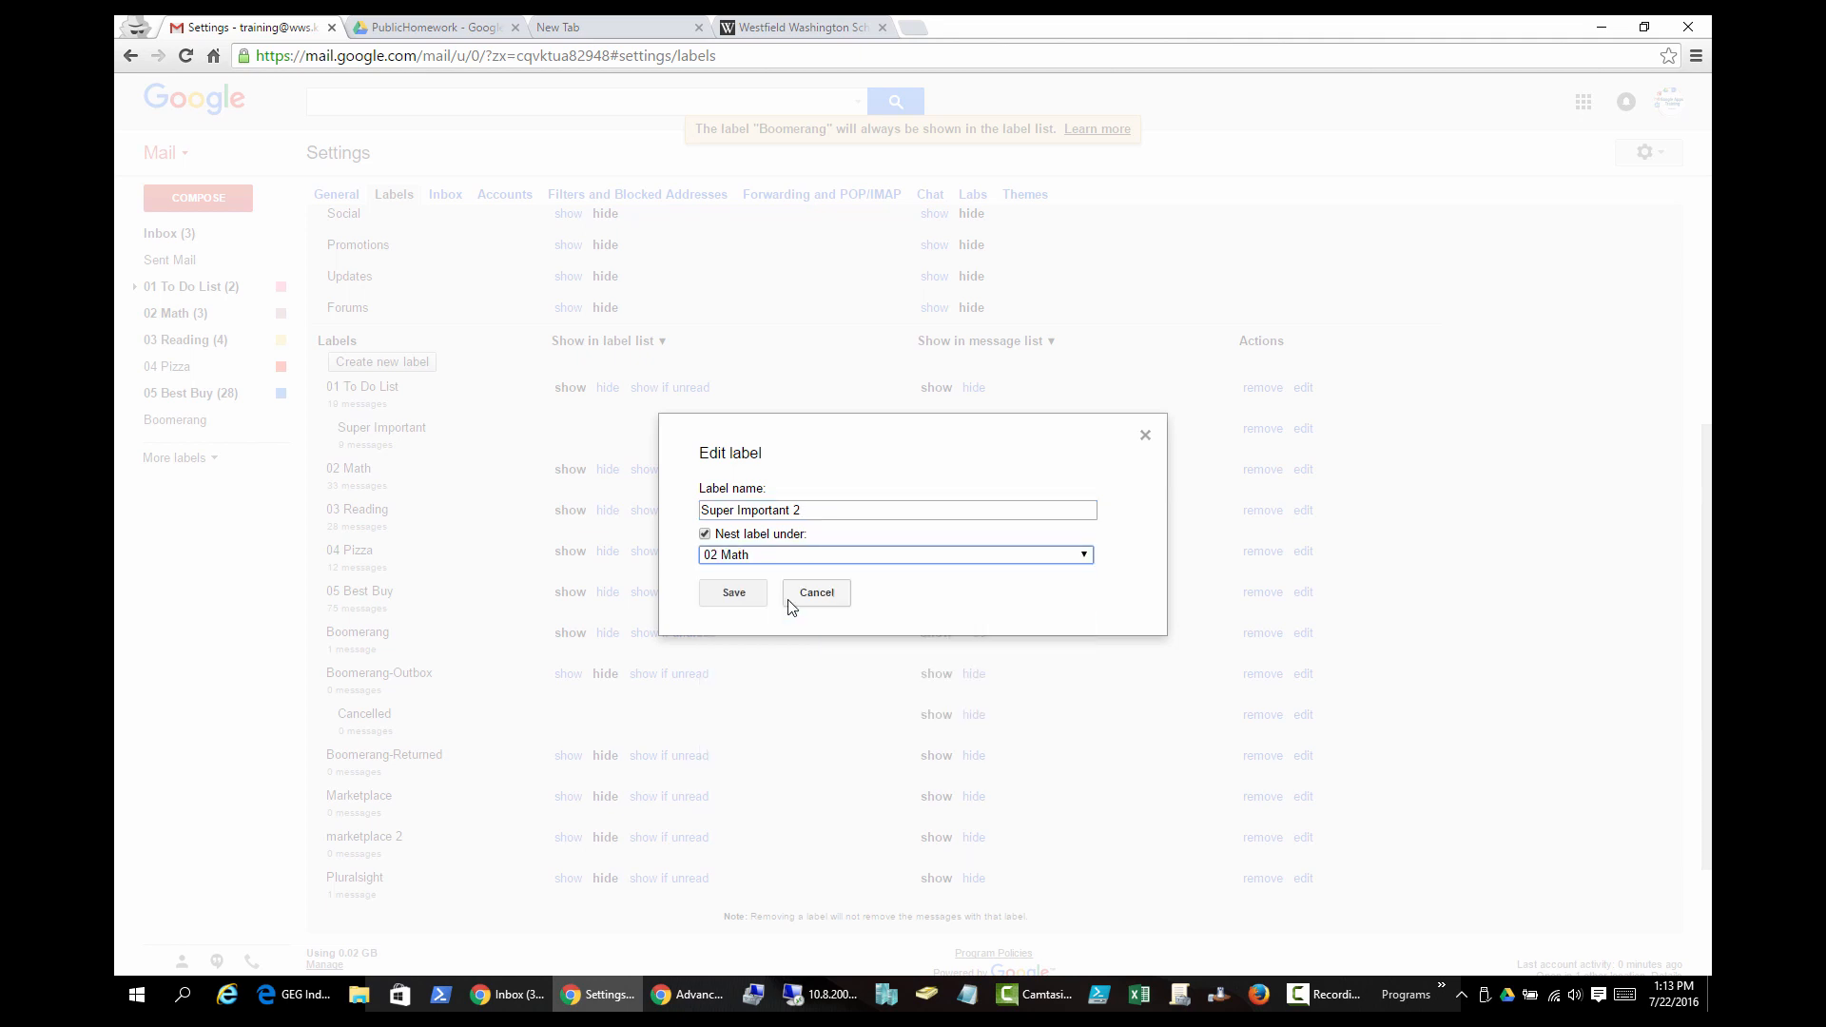
{"action": "left_click", "coordinate": [733, 598]}
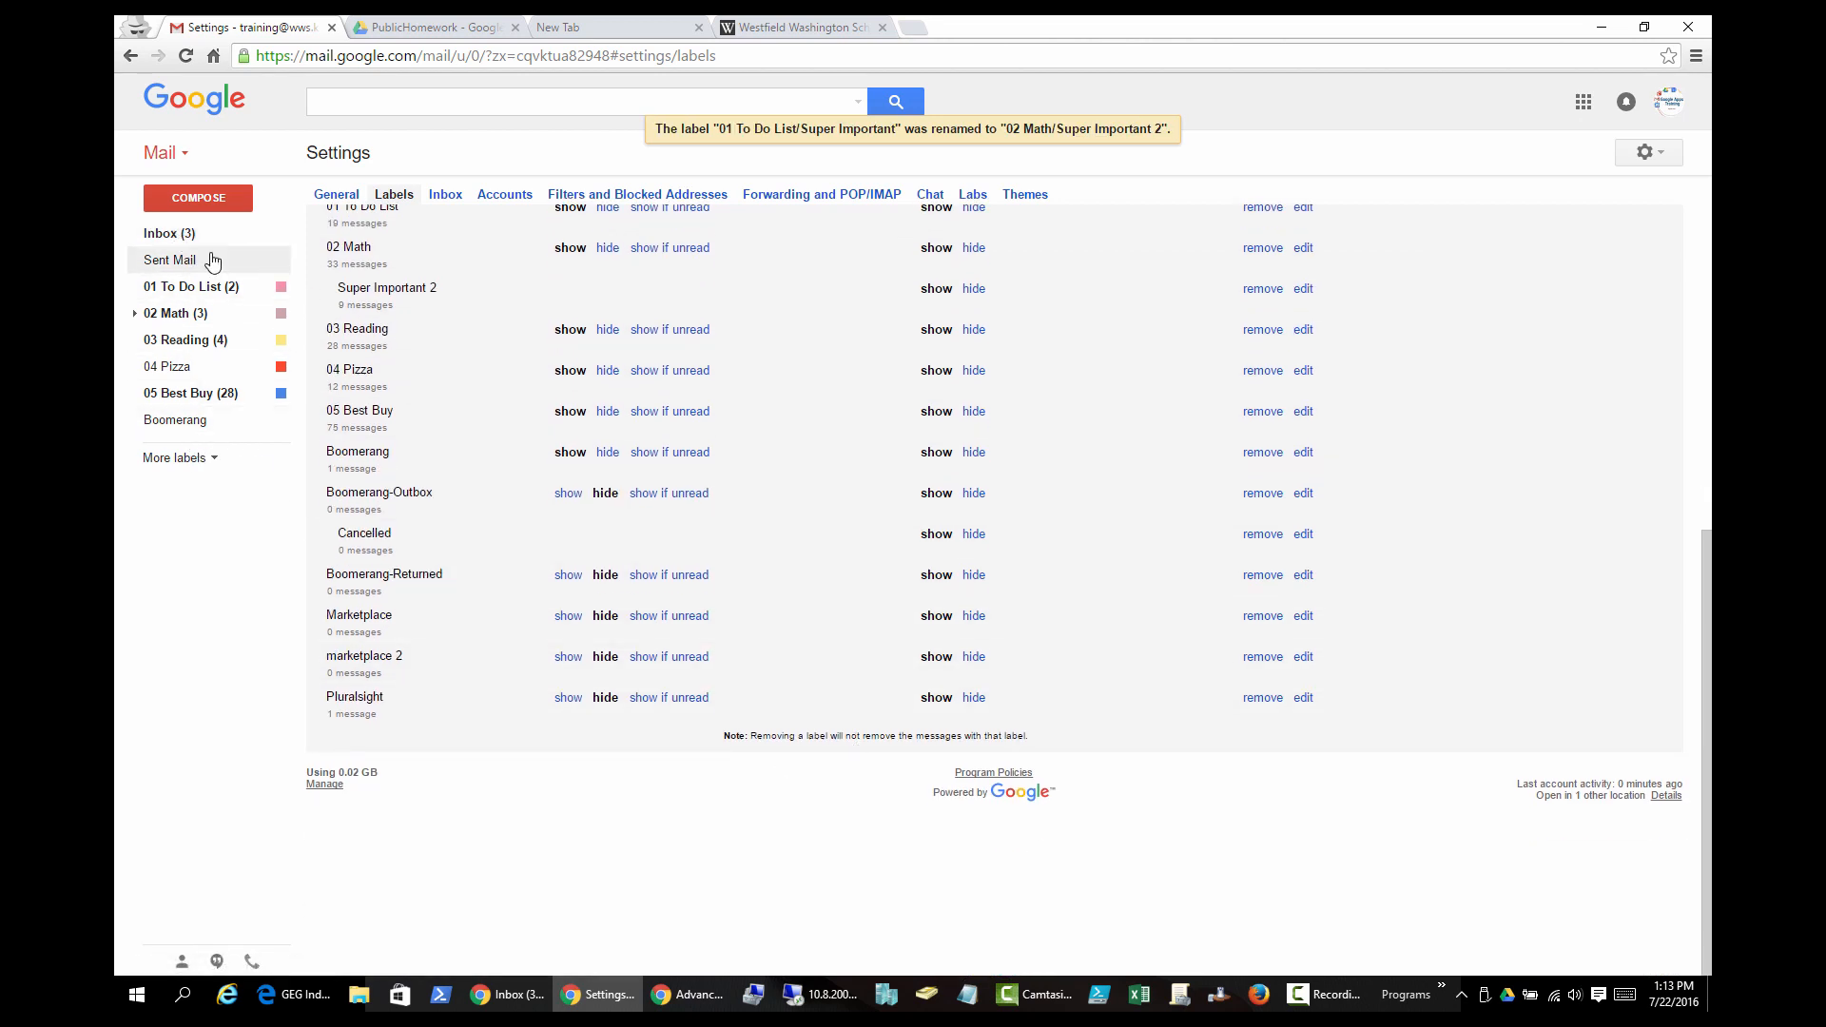
View the messages labelled 01 To Do List, and expand 02 Math to view those under Super Important 2
{"action": "left_click", "coordinate": [169, 233]}
{"action": "left_click", "coordinate": [181, 310]}
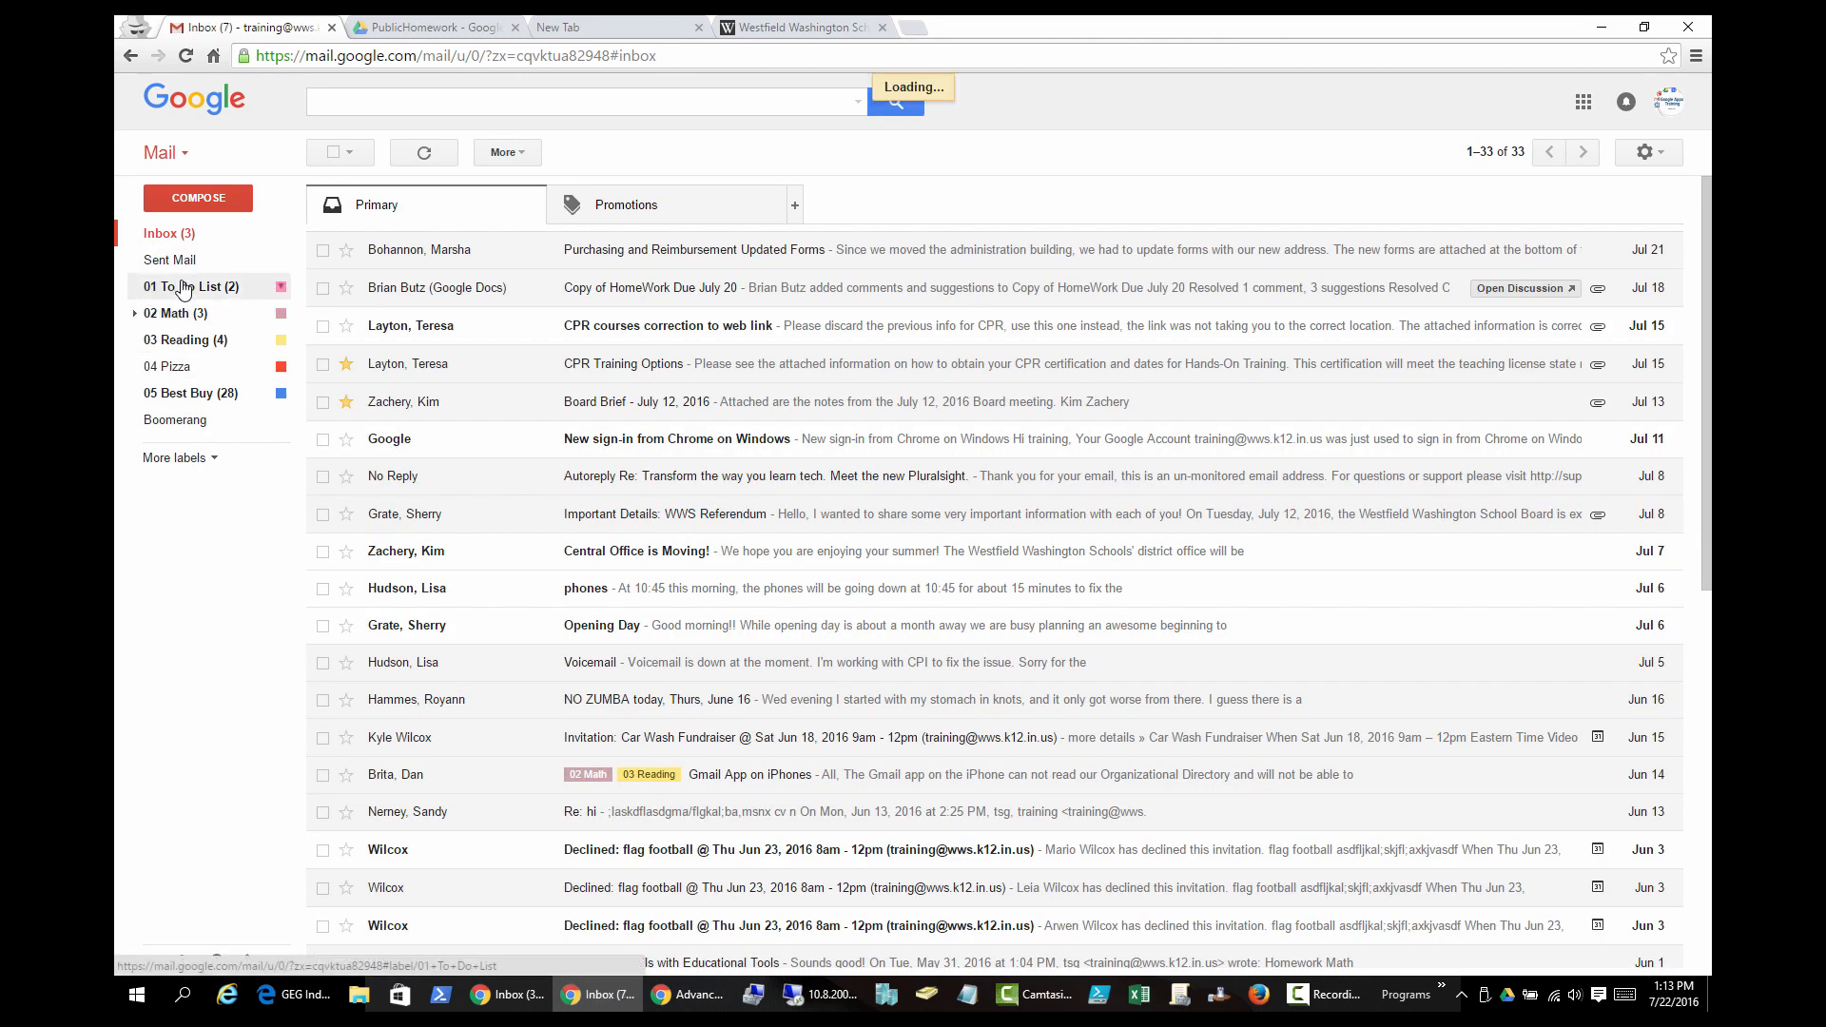
{"action": "left_click", "coordinate": [193, 289]}
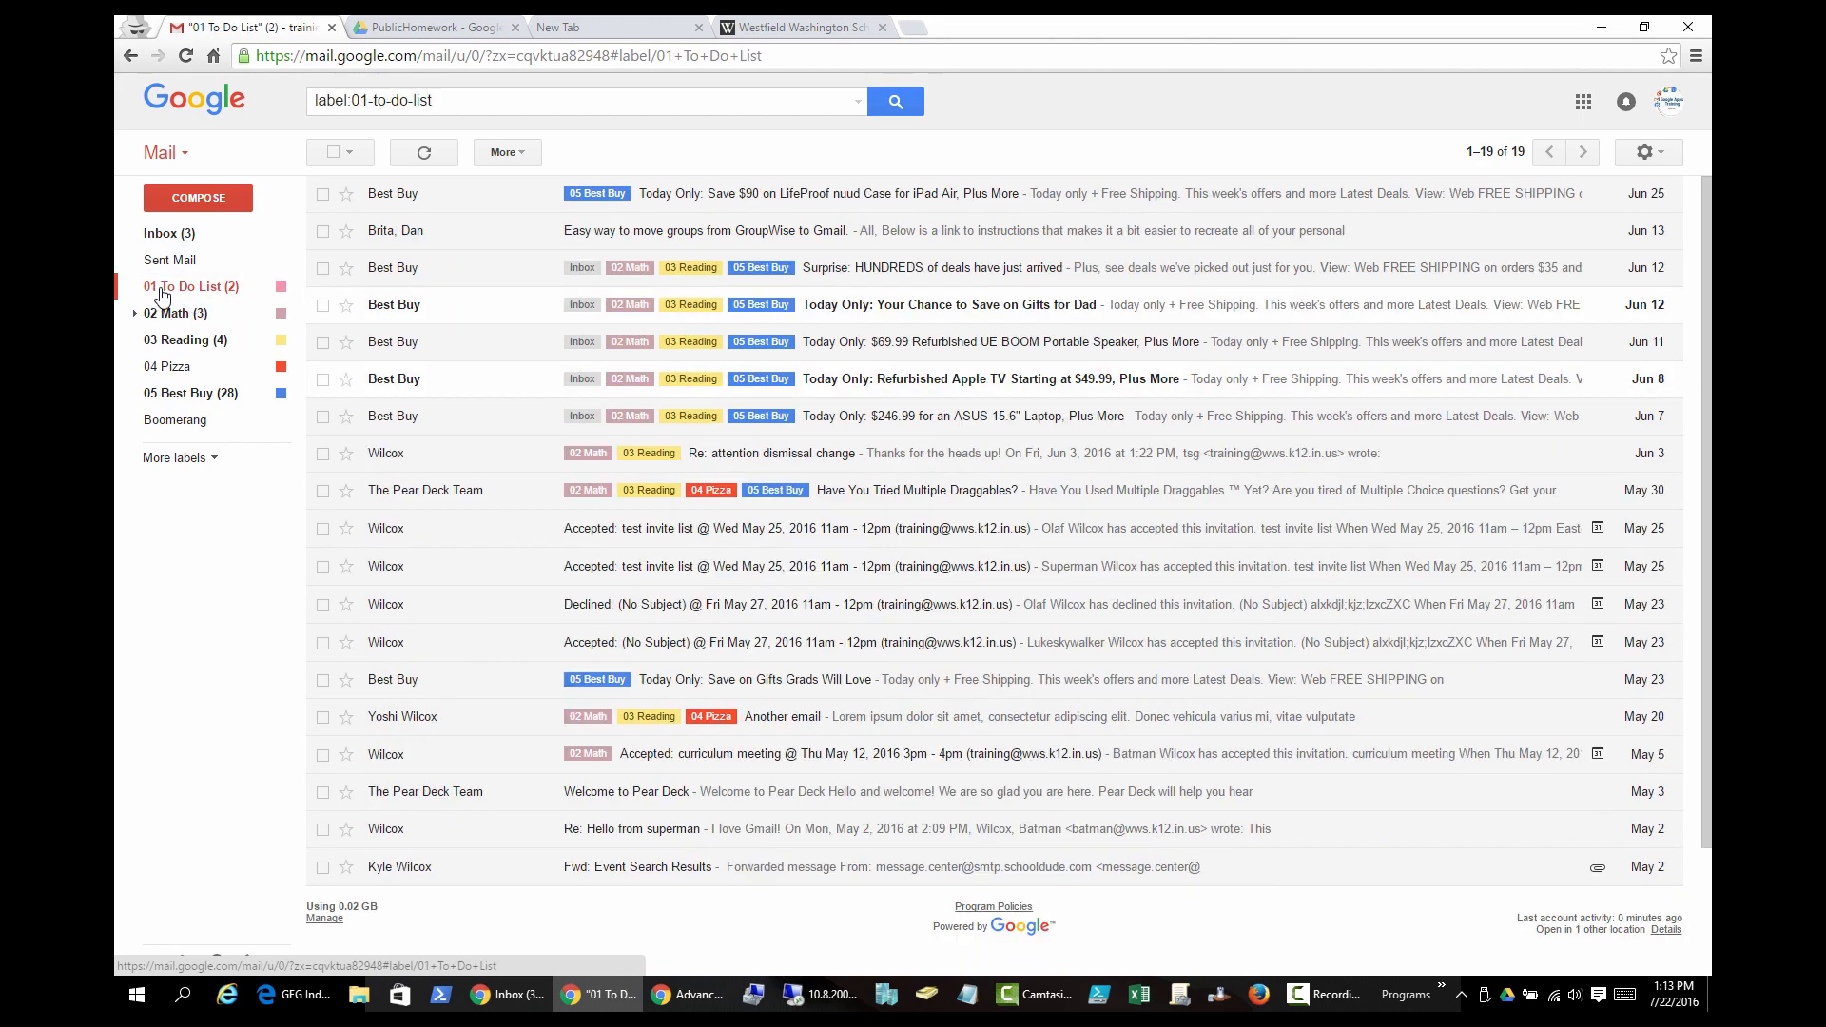
{"action": "left_click", "coordinate": [195, 313]}
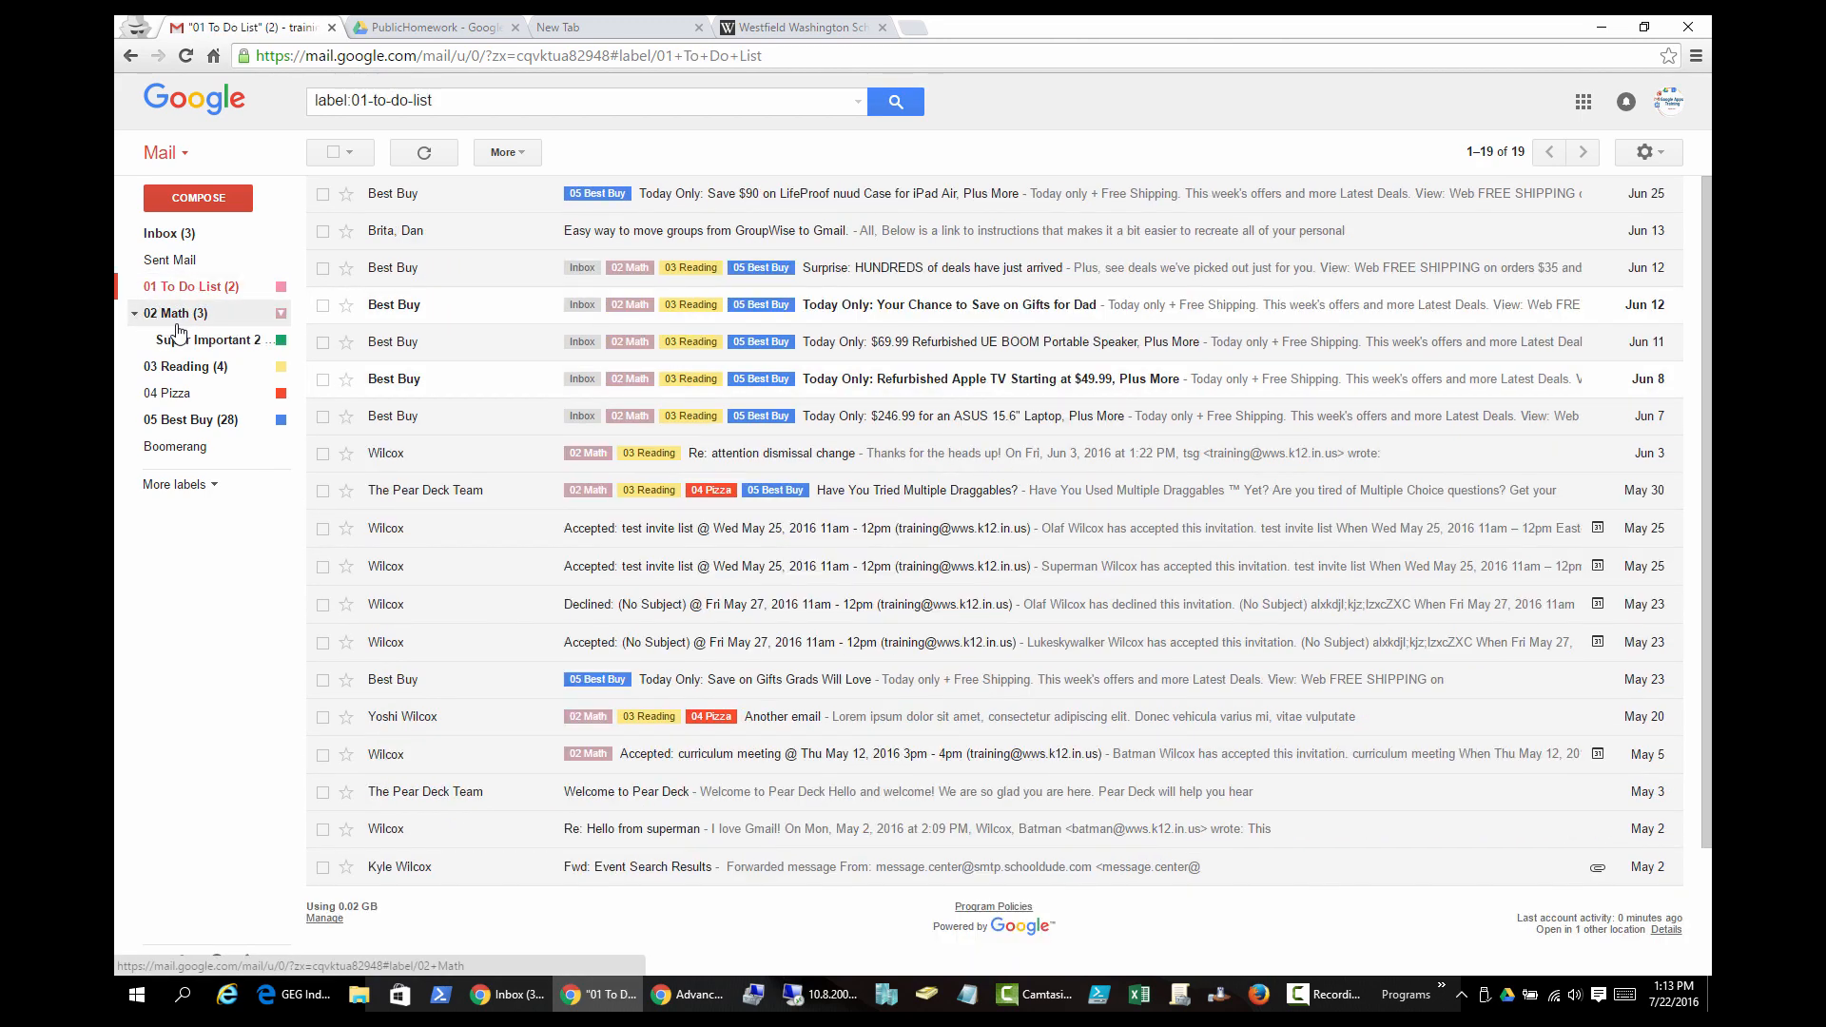
{"action": "left_click", "coordinate": [211, 342]}
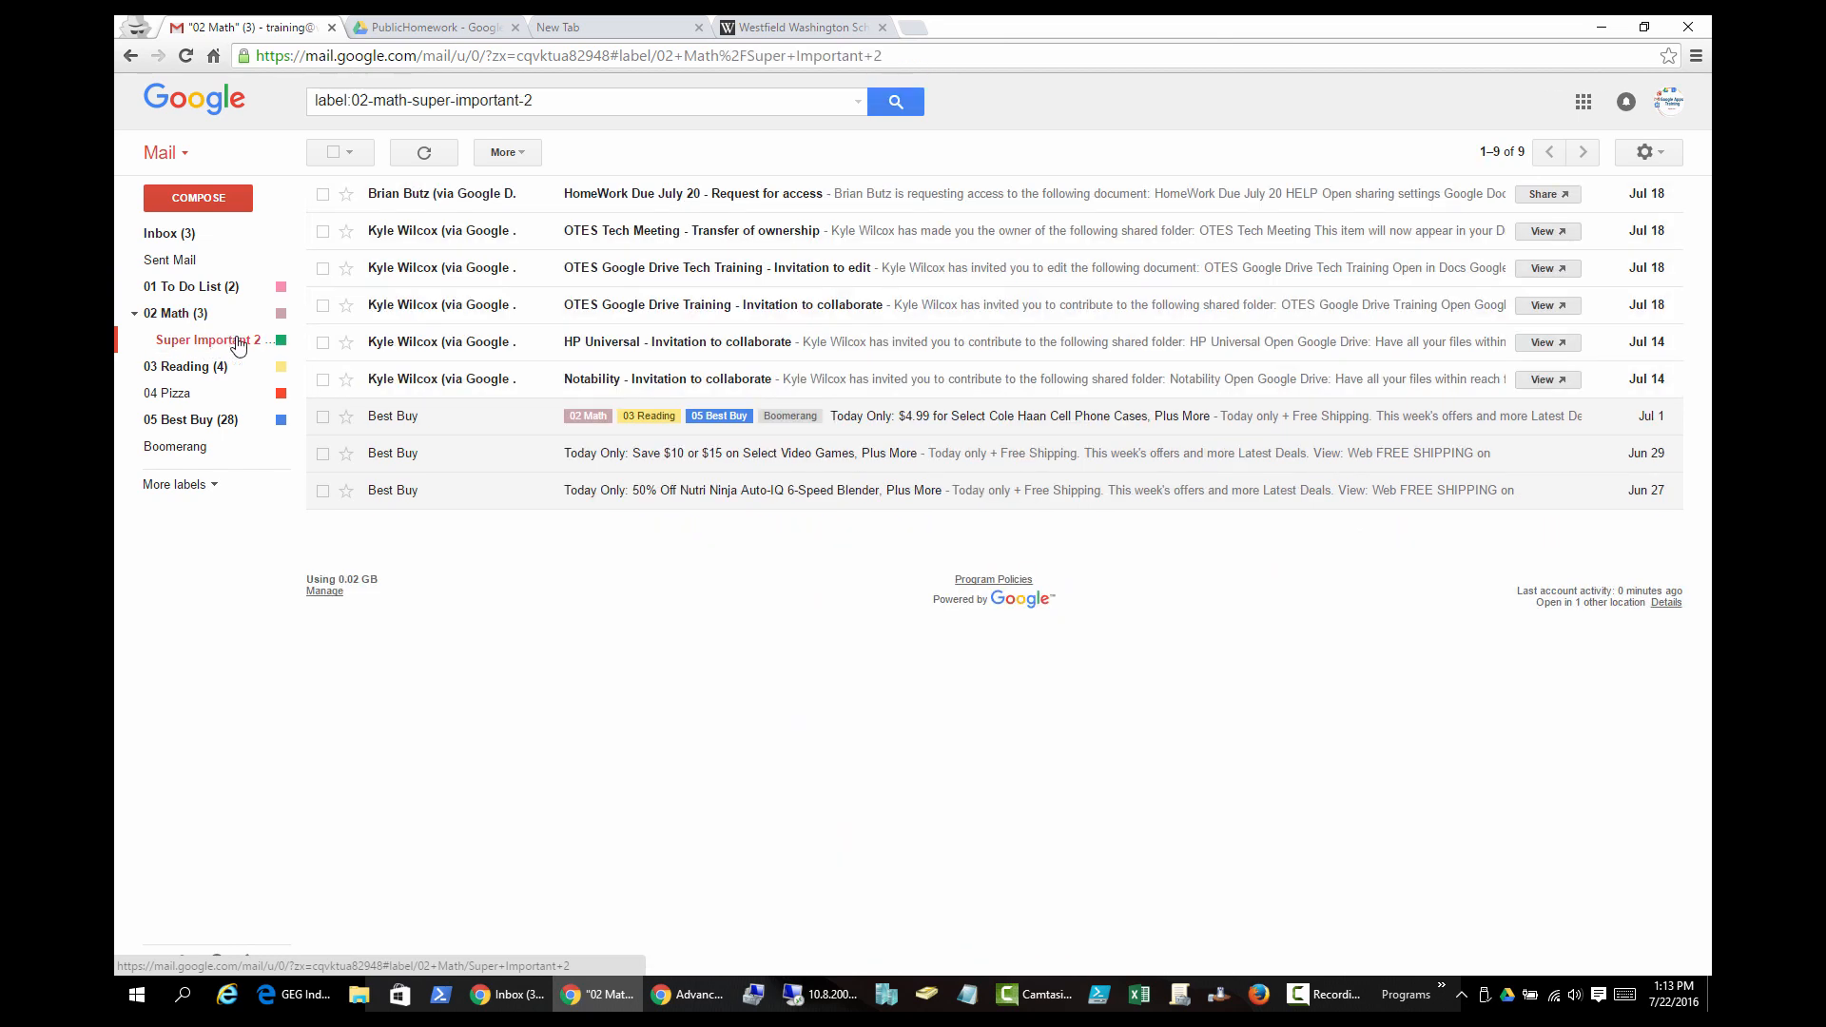
Review the visibility options in the label settings and the full label list with 02 Math collapsed, and return to the inbox
{"action": "left_click", "coordinate": [211, 486]}
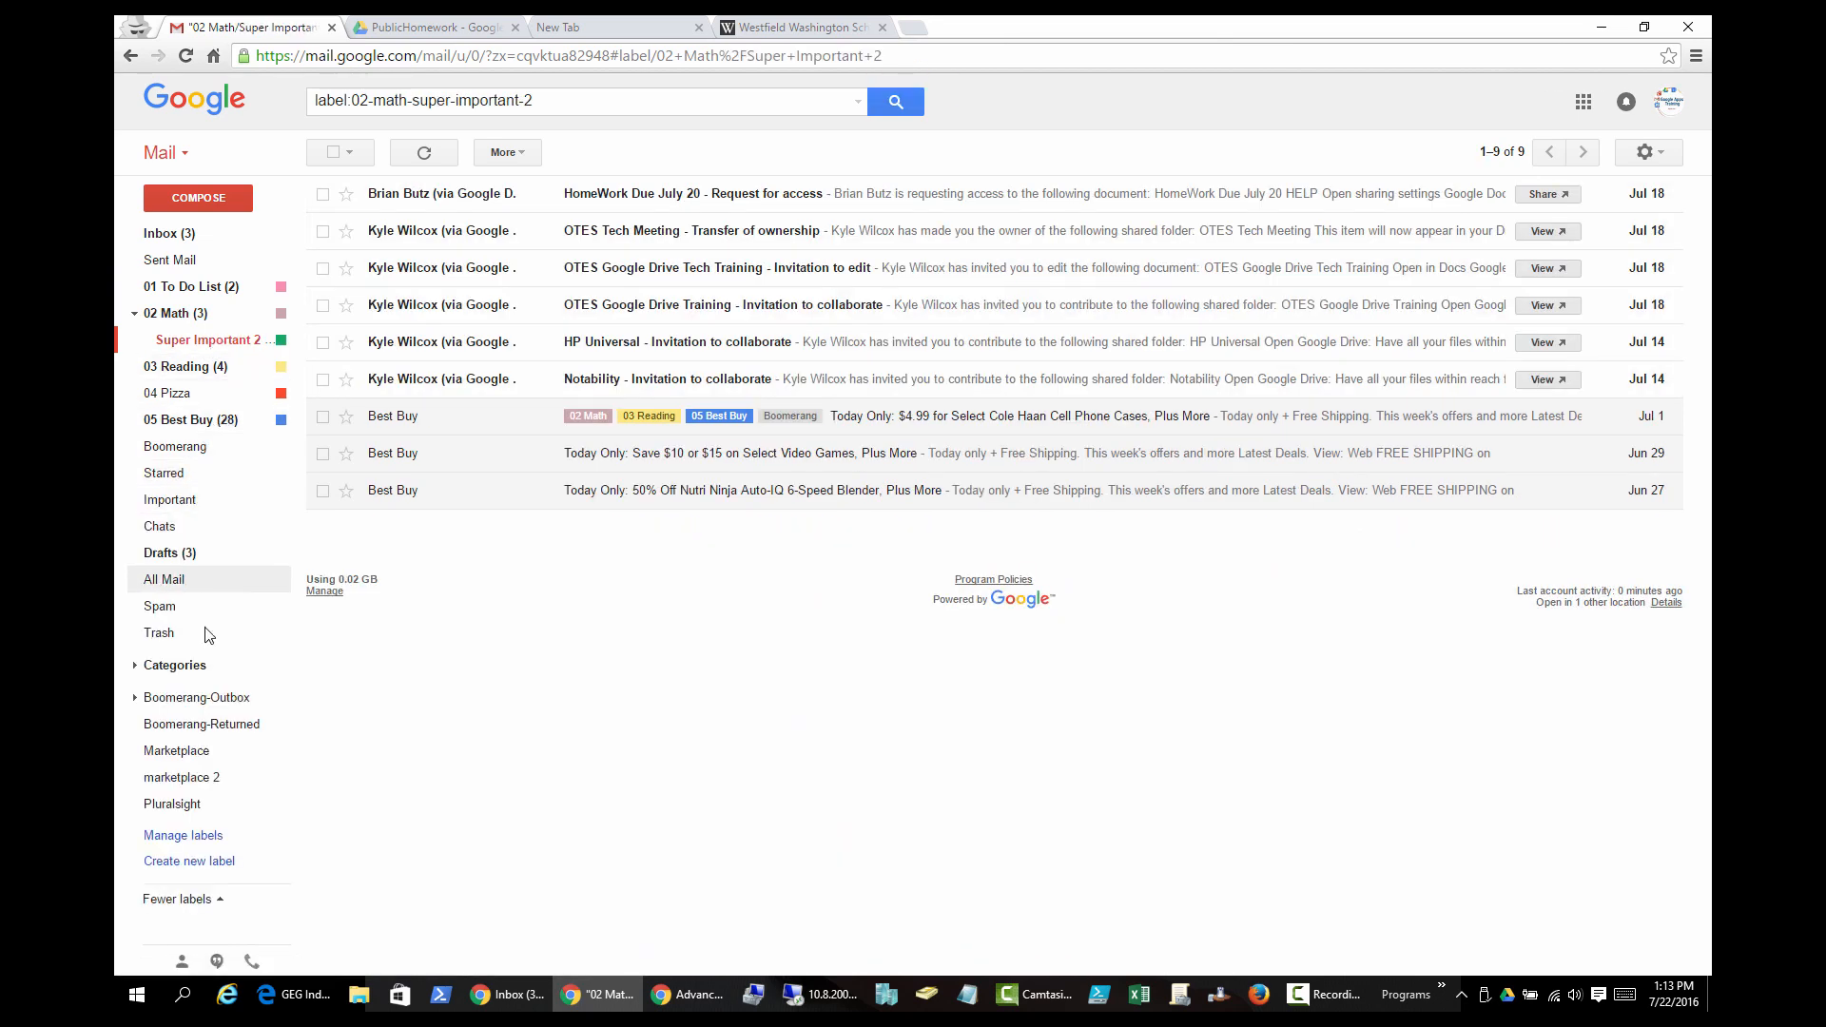
{"action": "left_click", "coordinate": [181, 835]}
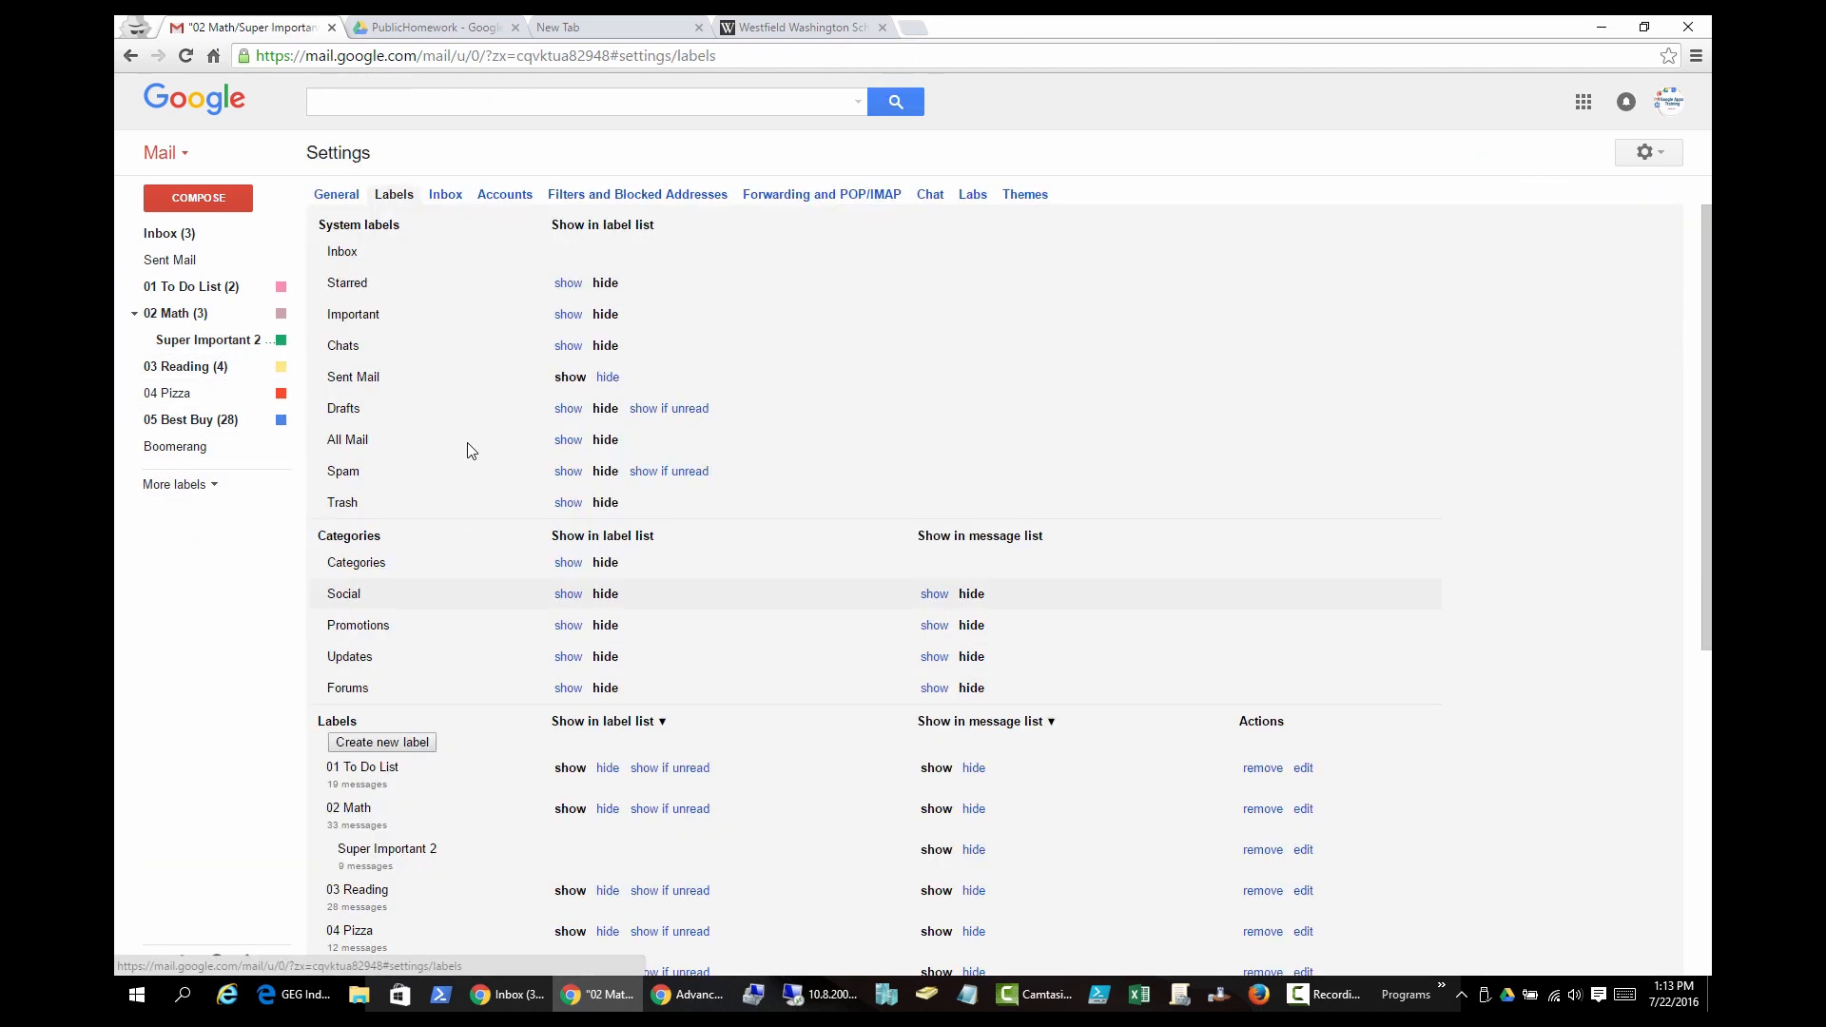
{"action": "scroll", "coordinate": [689, 415], "scroll_direction": "down", "scroll_amount": 6}
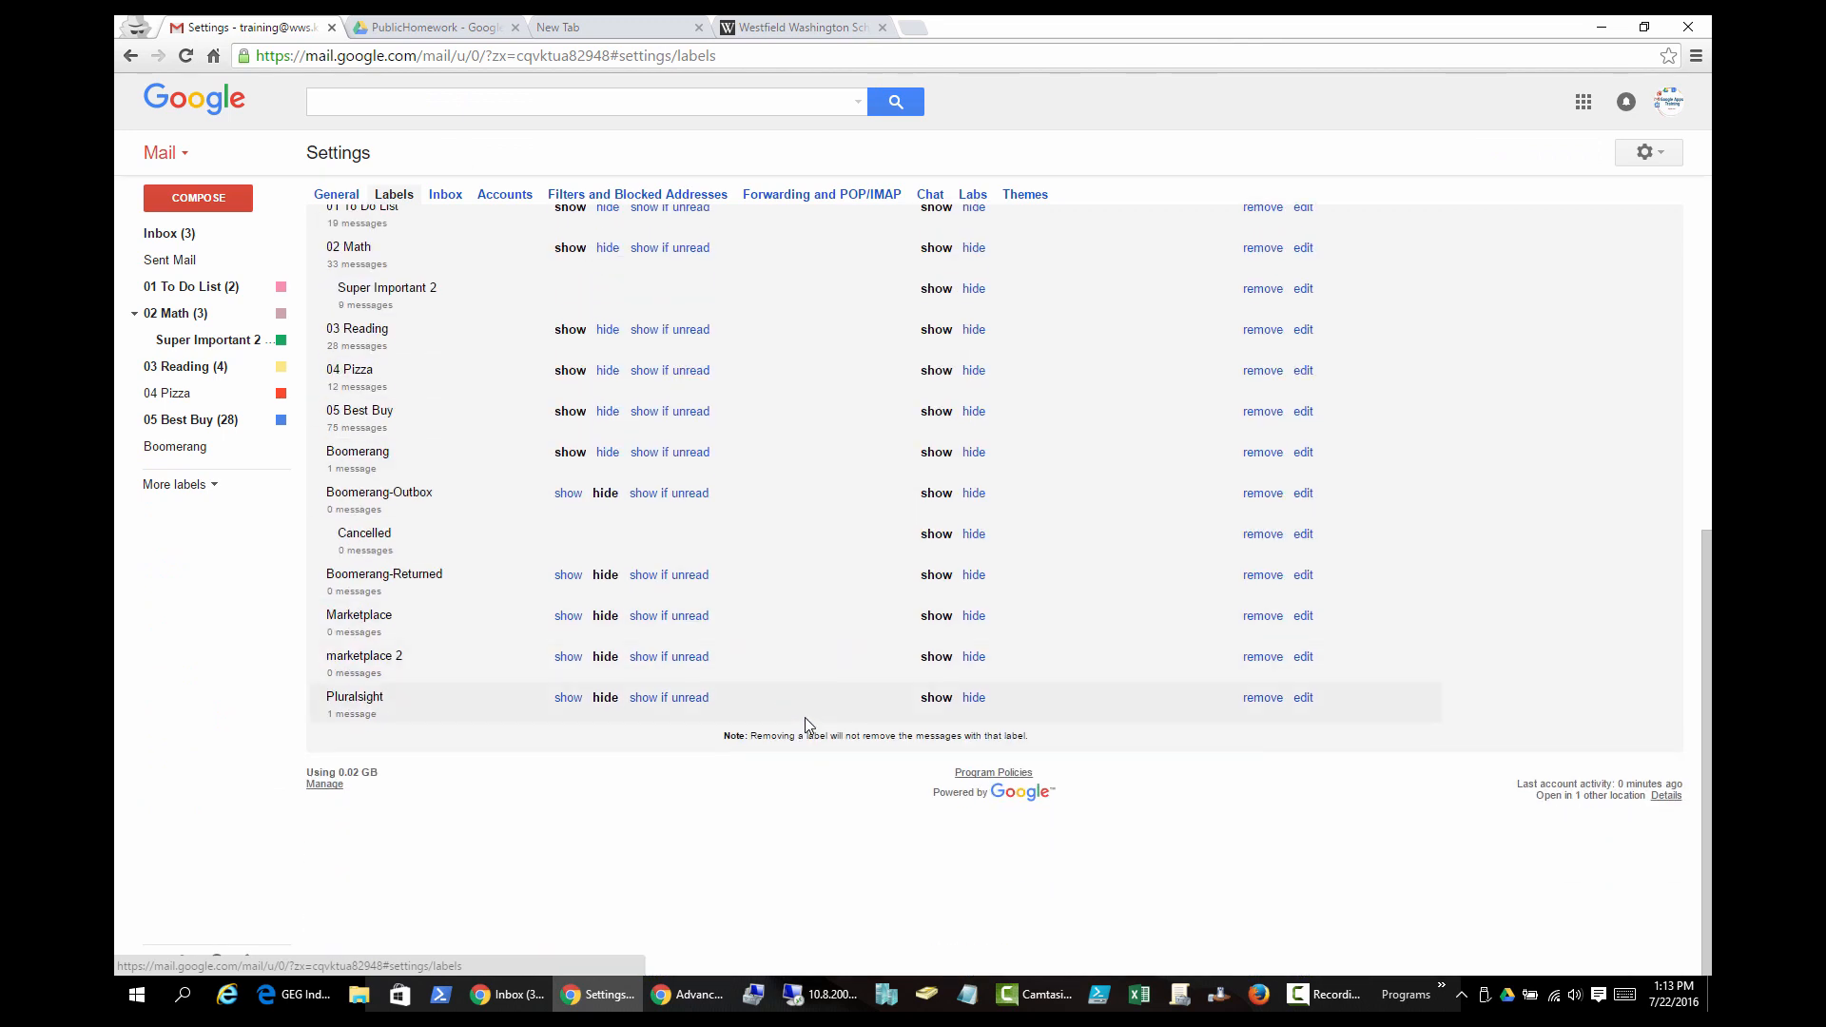
{"action": "scroll", "coordinate": [804, 719], "scroll_direction": "up", "scroll_amount": 6}
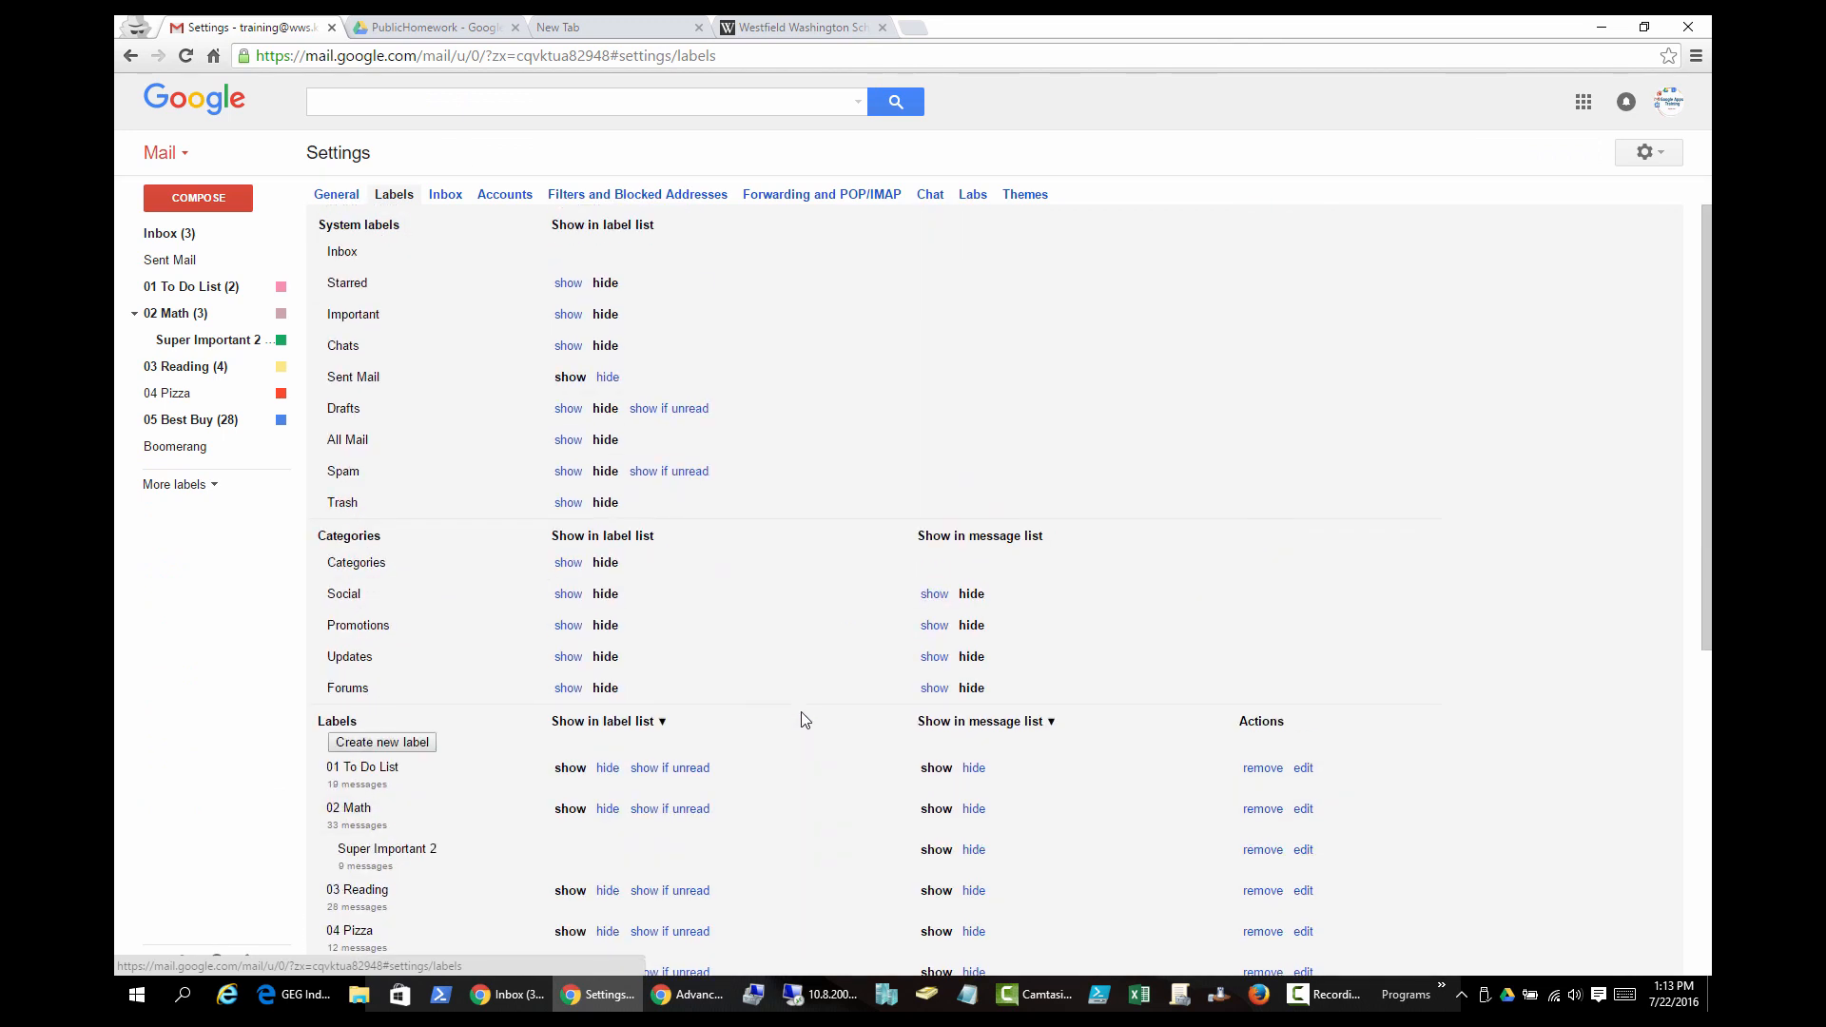
{"action": "left_click", "coordinate": [204, 486]}
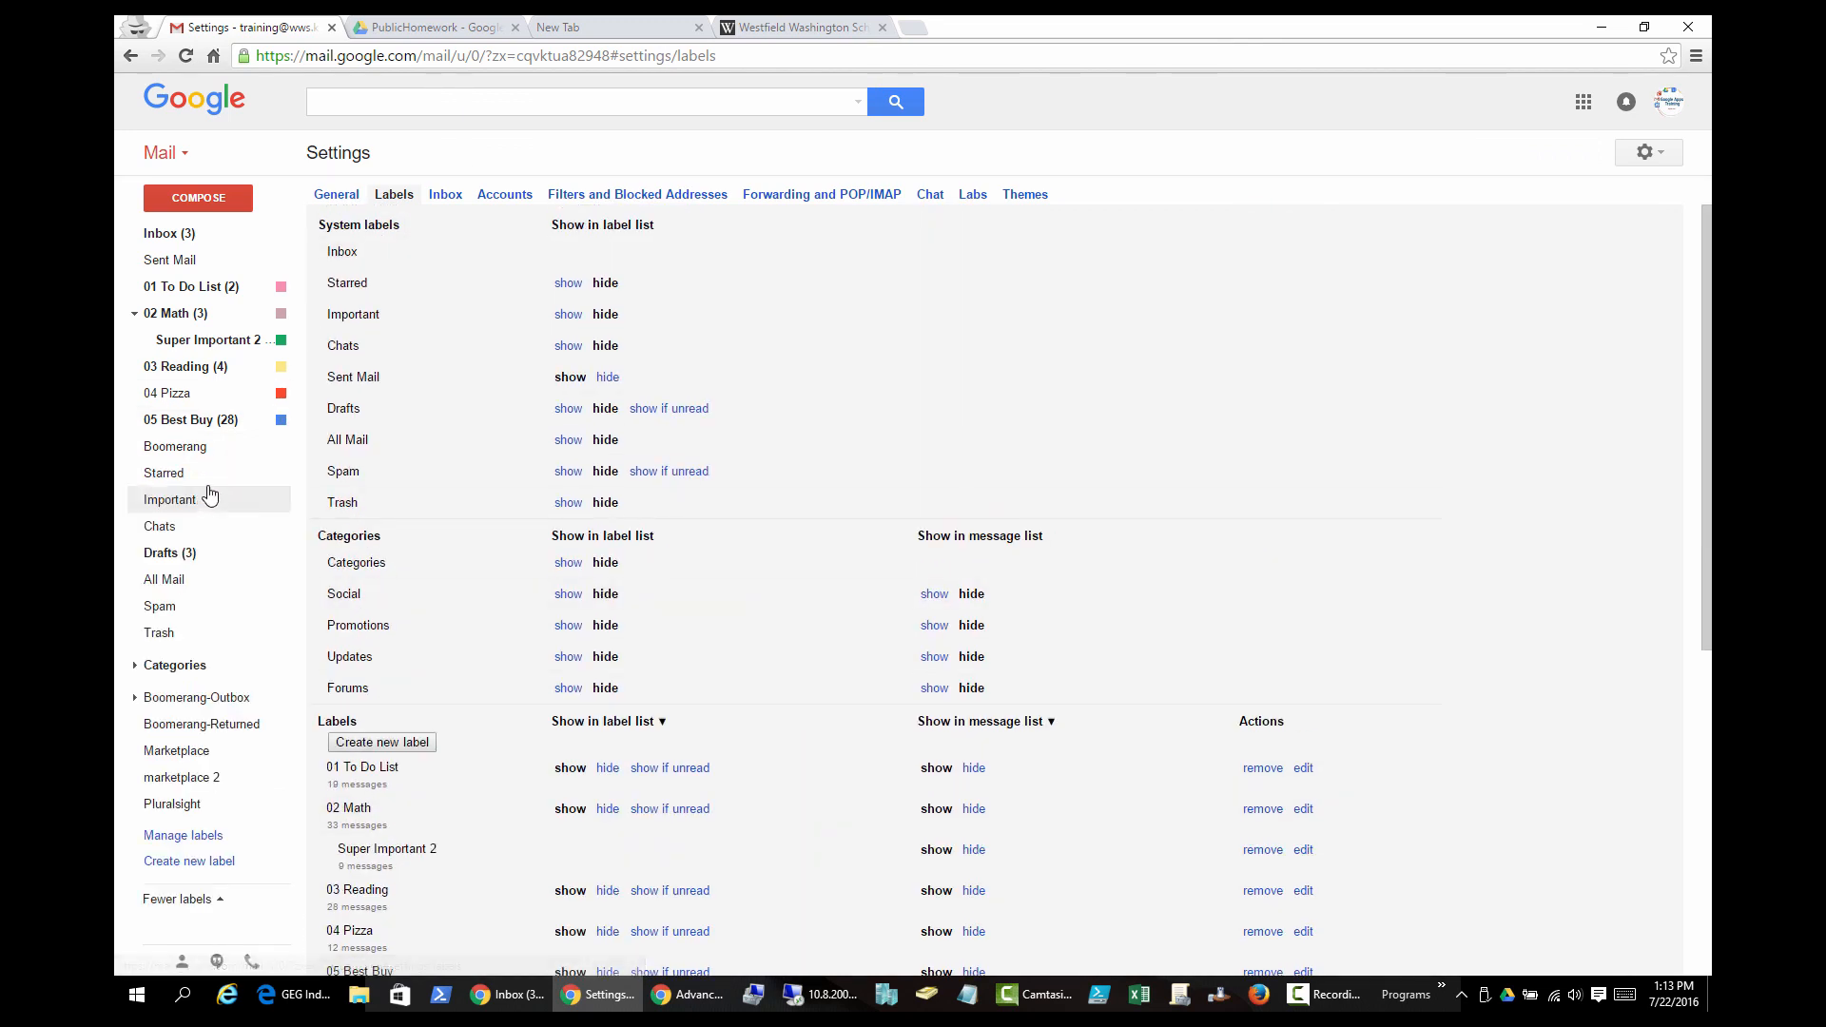
{"action": "left_click", "coordinate": [134, 313]}
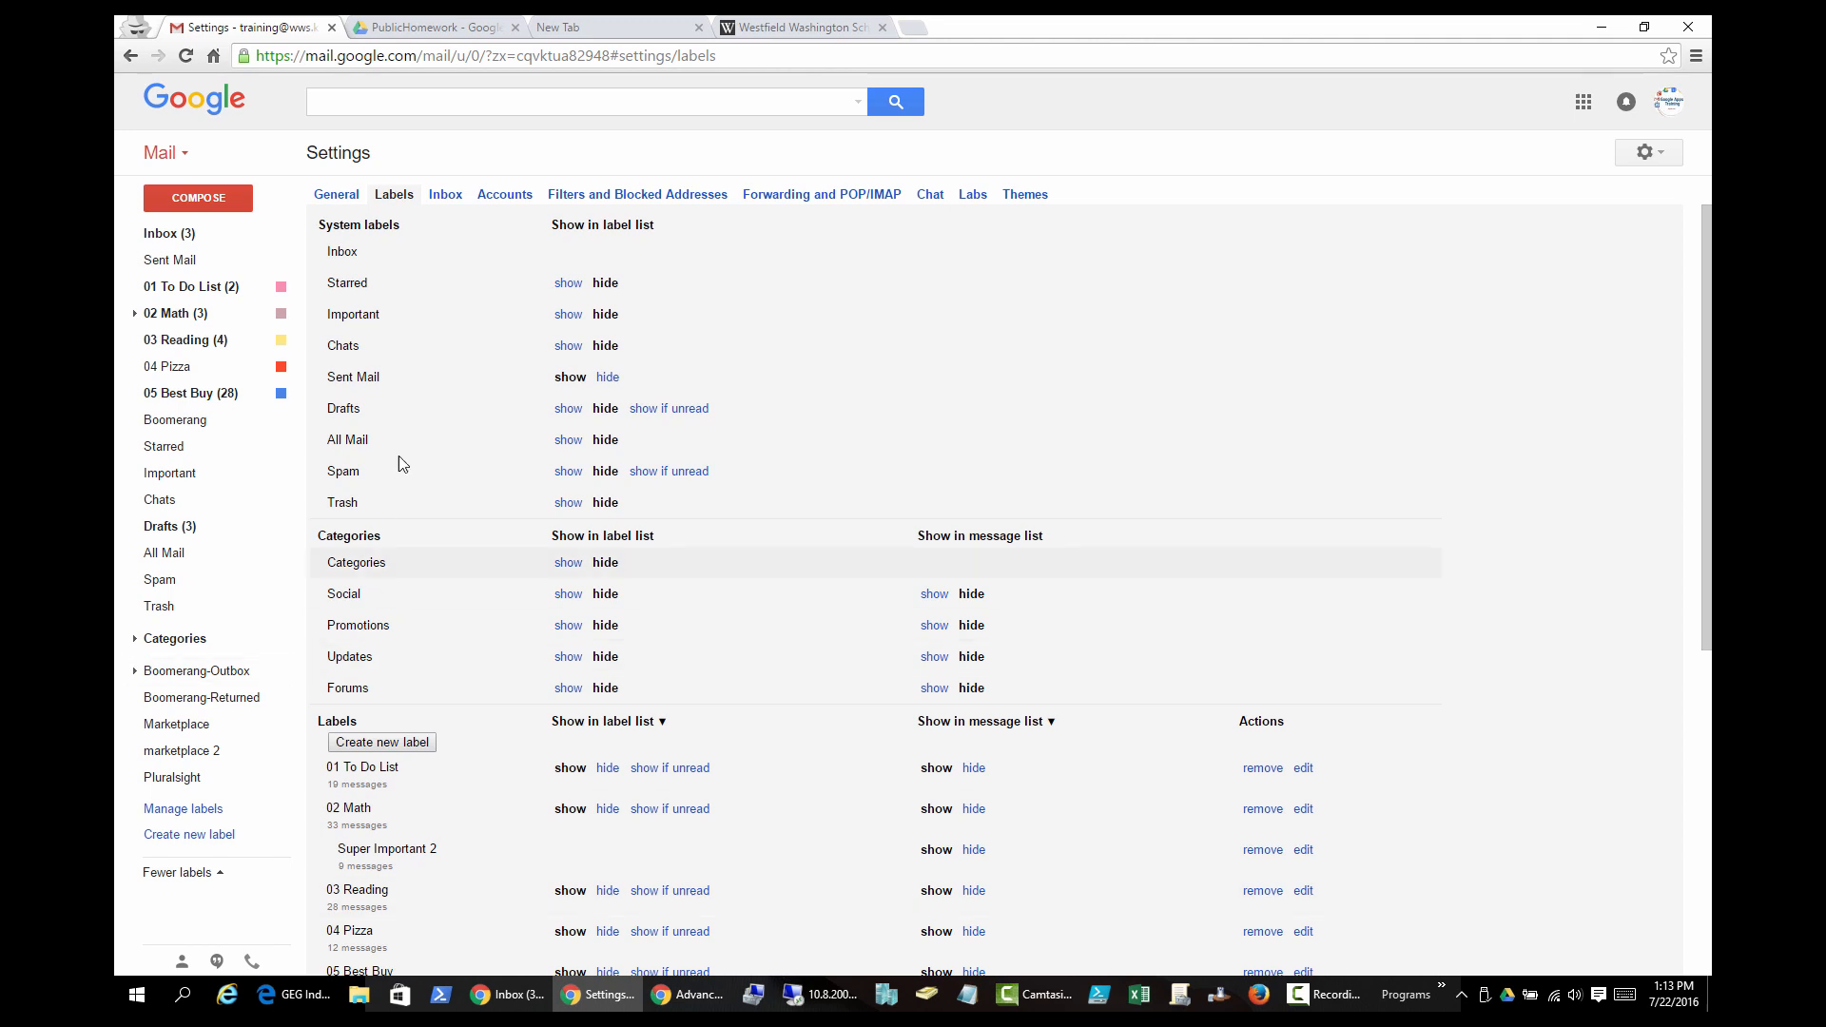
{"action": "left_click", "coordinate": [190, 235]}
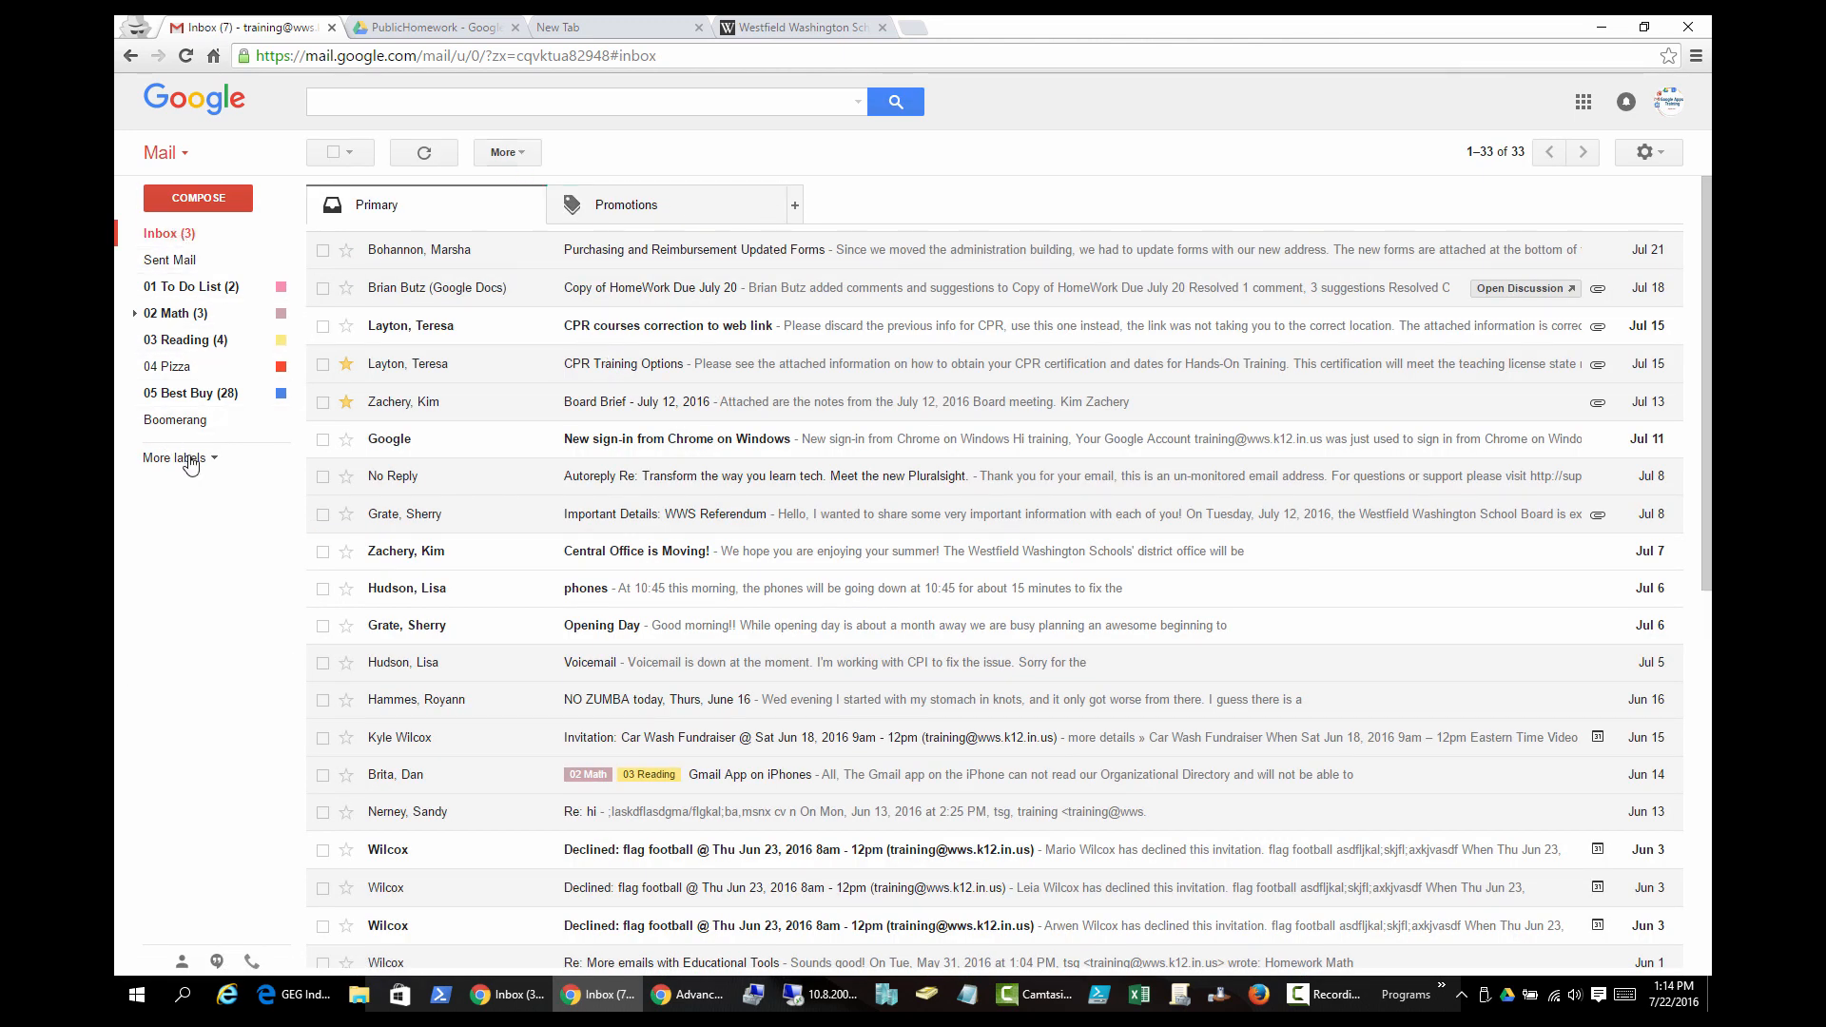
Open the filter settings and edit the filter that applies the 05 Best Buy label
{"action": "left_click", "coordinate": [1647, 152]}
{"action": "left_click", "coordinate": [1578, 367]}
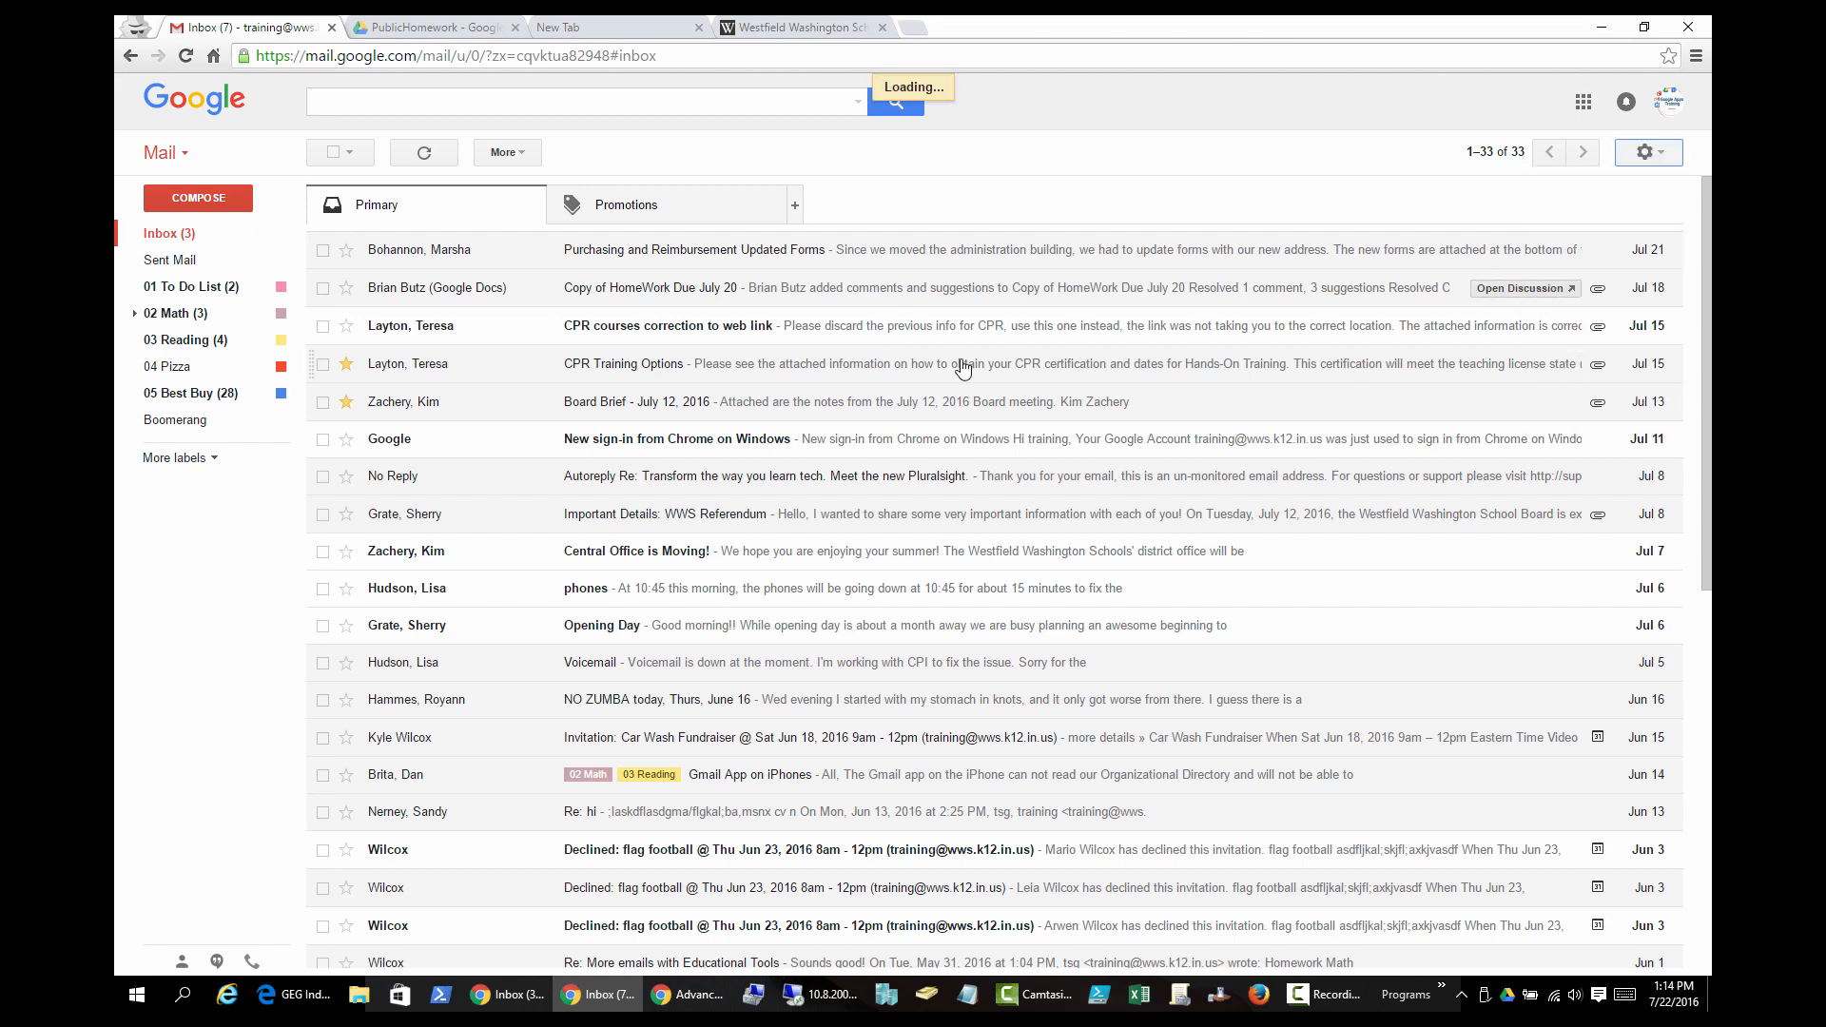
{"action": "left_click", "coordinate": [554, 193]}
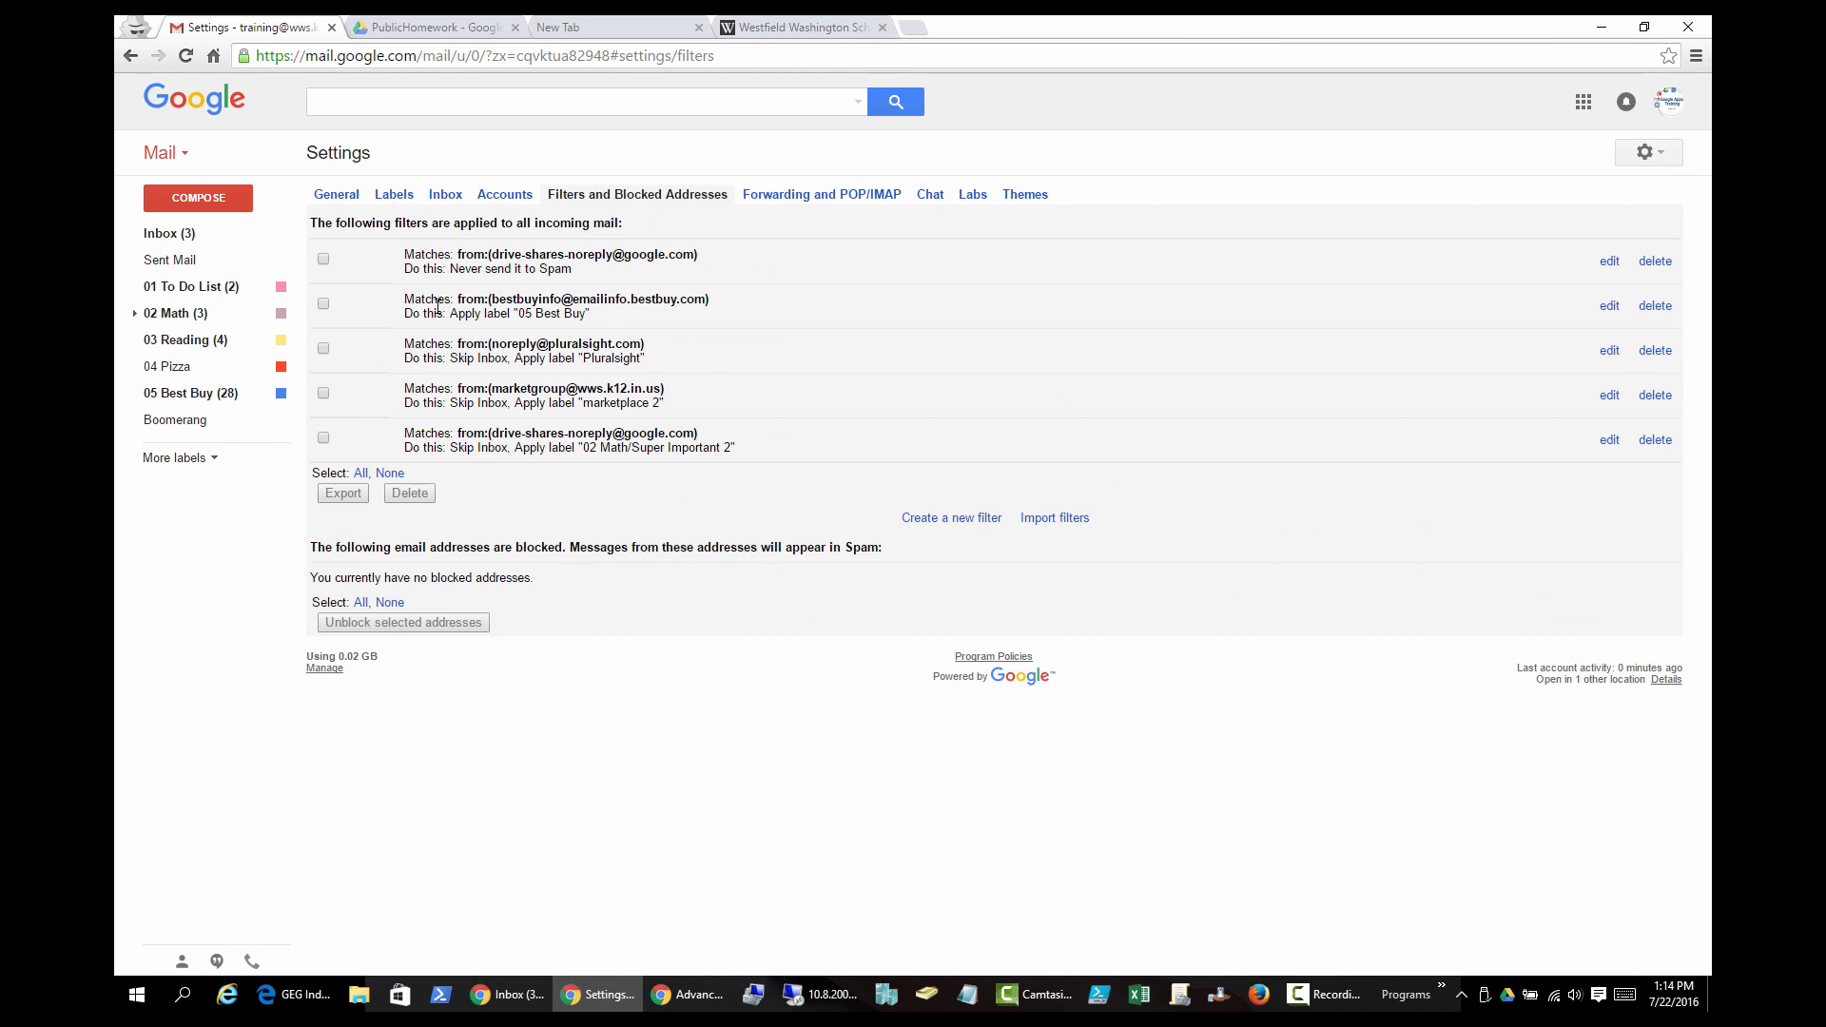
{"action": "left_click_drag", "start_coordinate": [405, 300], "coordinate": [666, 309]}
{"action": "left_click", "coordinate": [686, 310]}
{"action": "left_click", "coordinate": [1609, 305]}
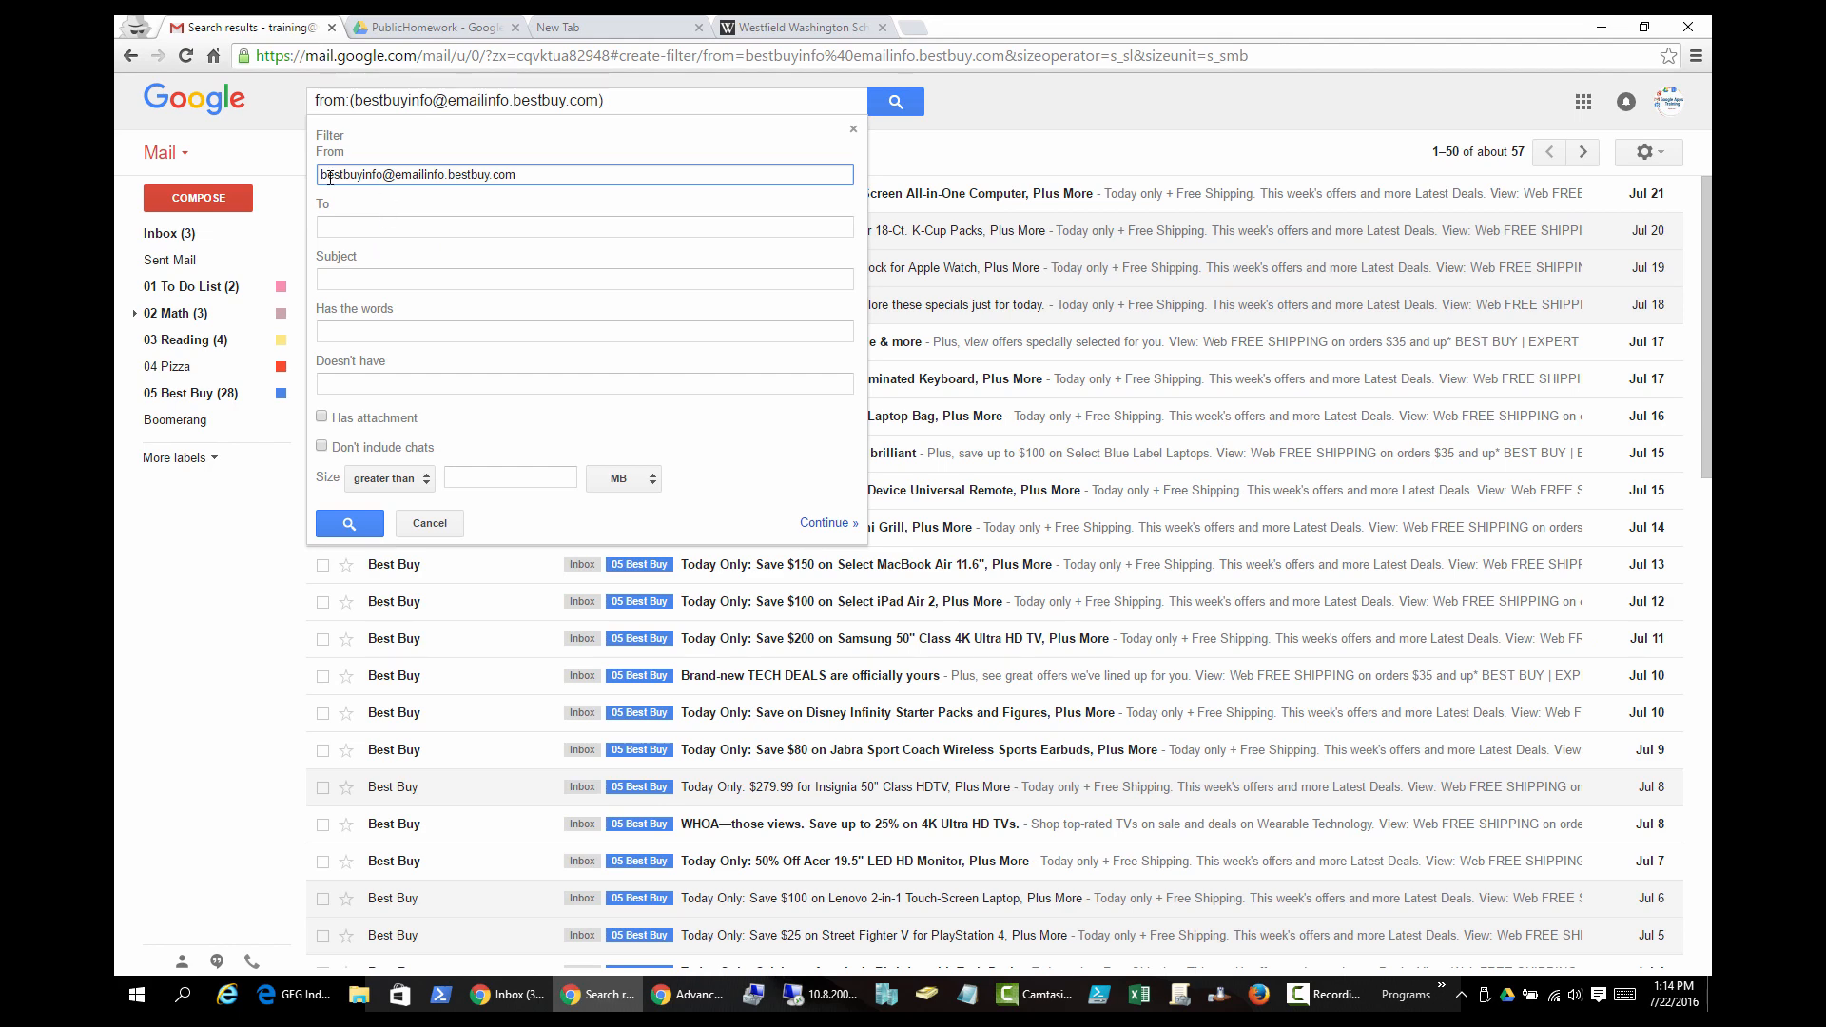
Examine the Best Buy filter's sender, recipient, subject, word and size criteria, and continue to its actions
{"action": "mouse_move", "coordinate": [325, 176]}
{"action": "left_mouse_down"}
{"action": "mouse_move", "coordinate": [542, 179]}
{"action": "mouse_move", "coordinate": [308, 178]}
{"action": "left_mouse_up"}
{"action": "left_click", "coordinate": [541, 179]}
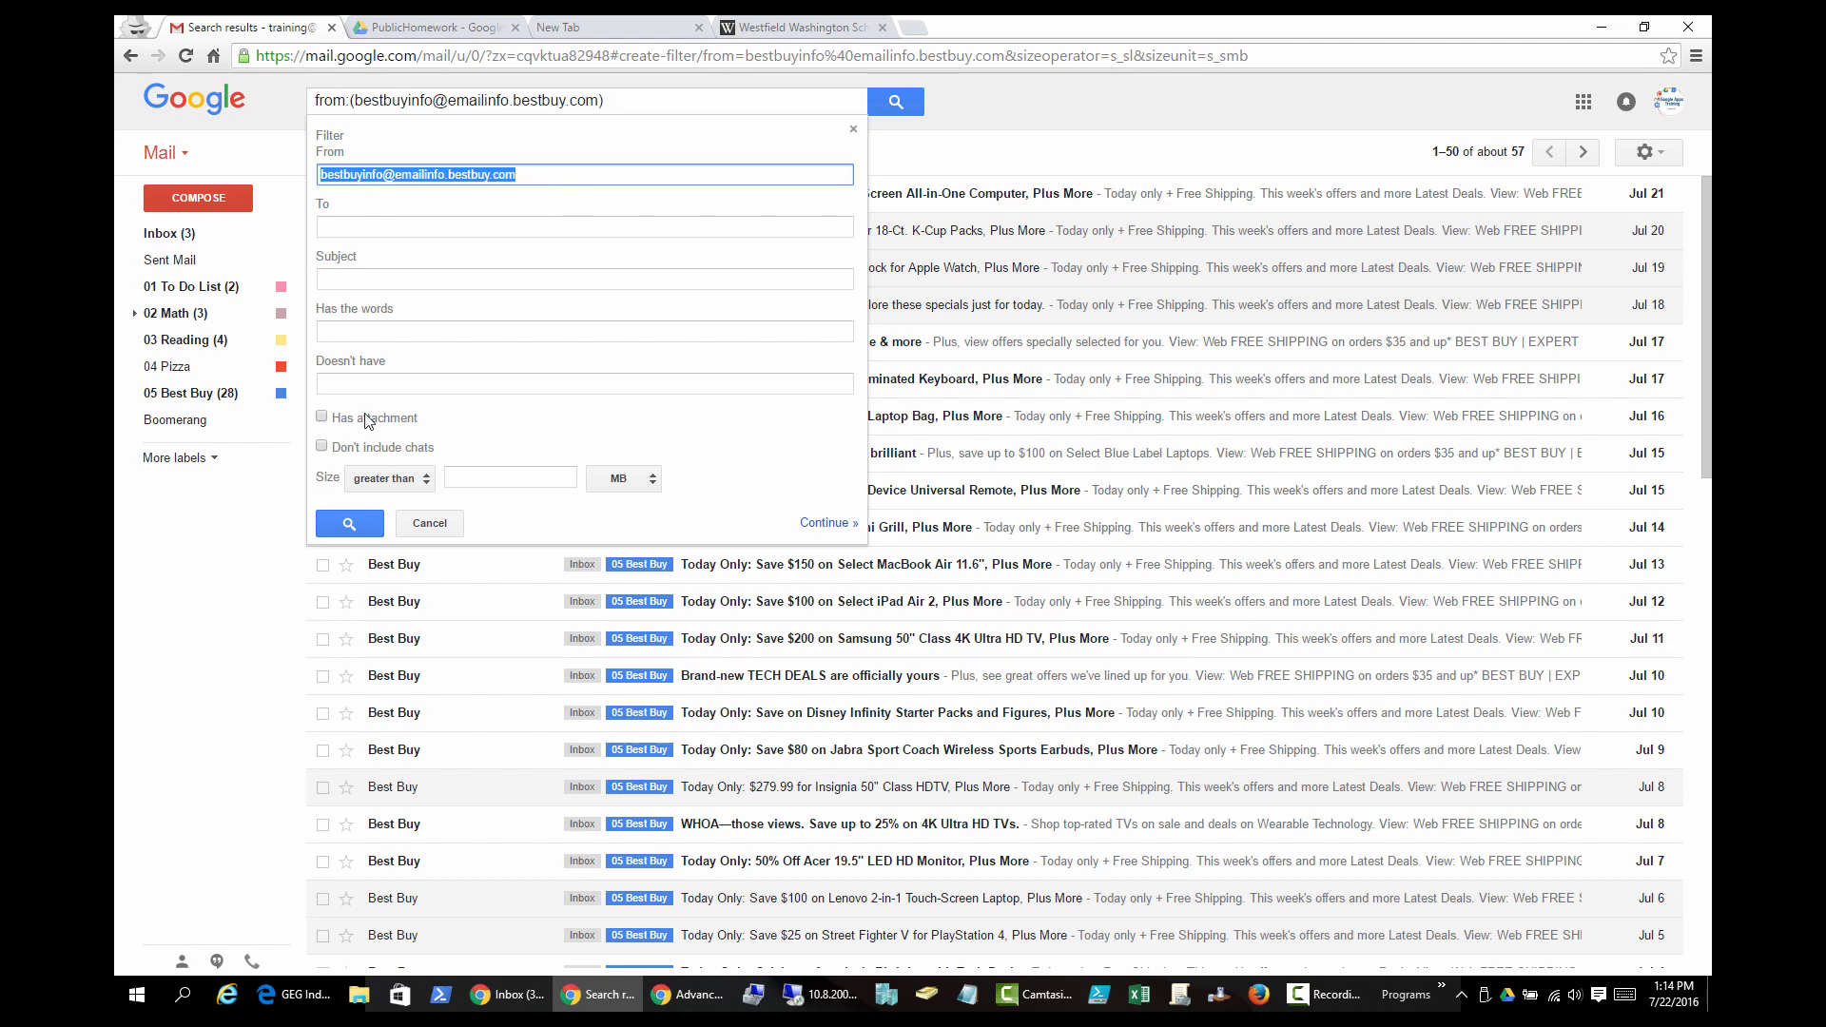
{"action": "left_click", "coordinate": [583, 174]}
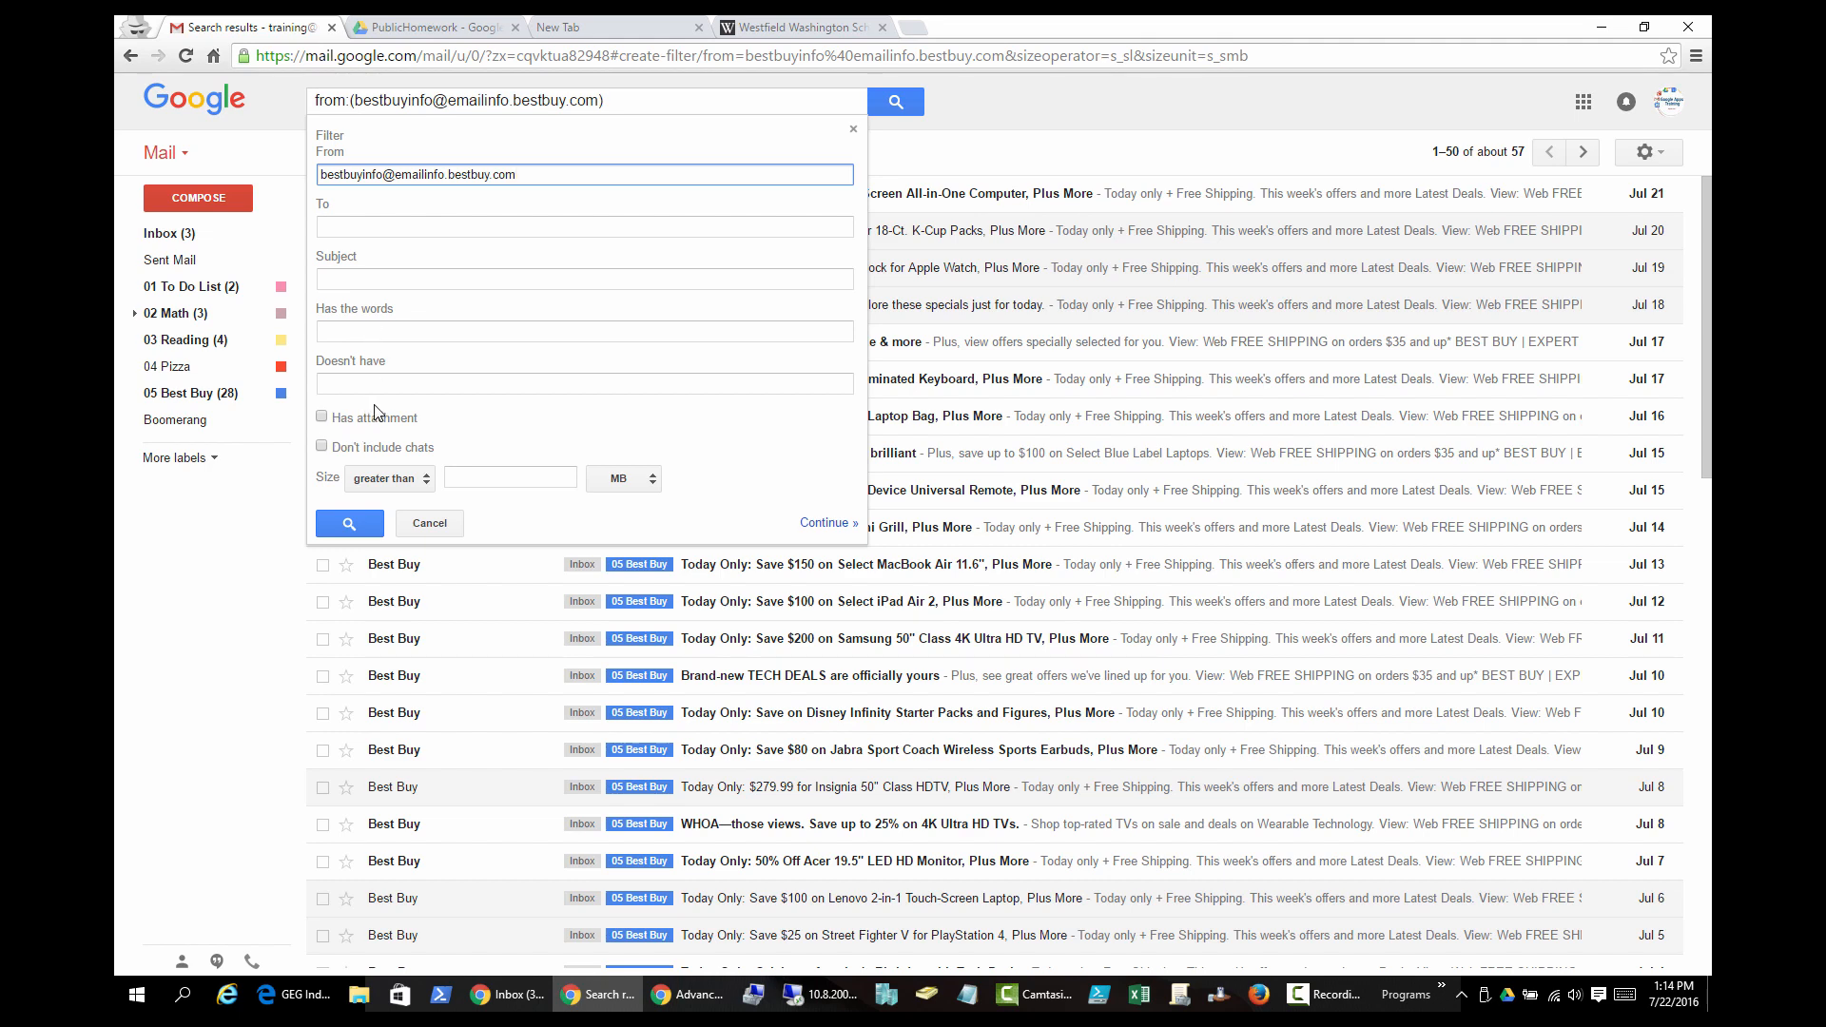
{"action": "left_click", "coordinate": [427, 480]}
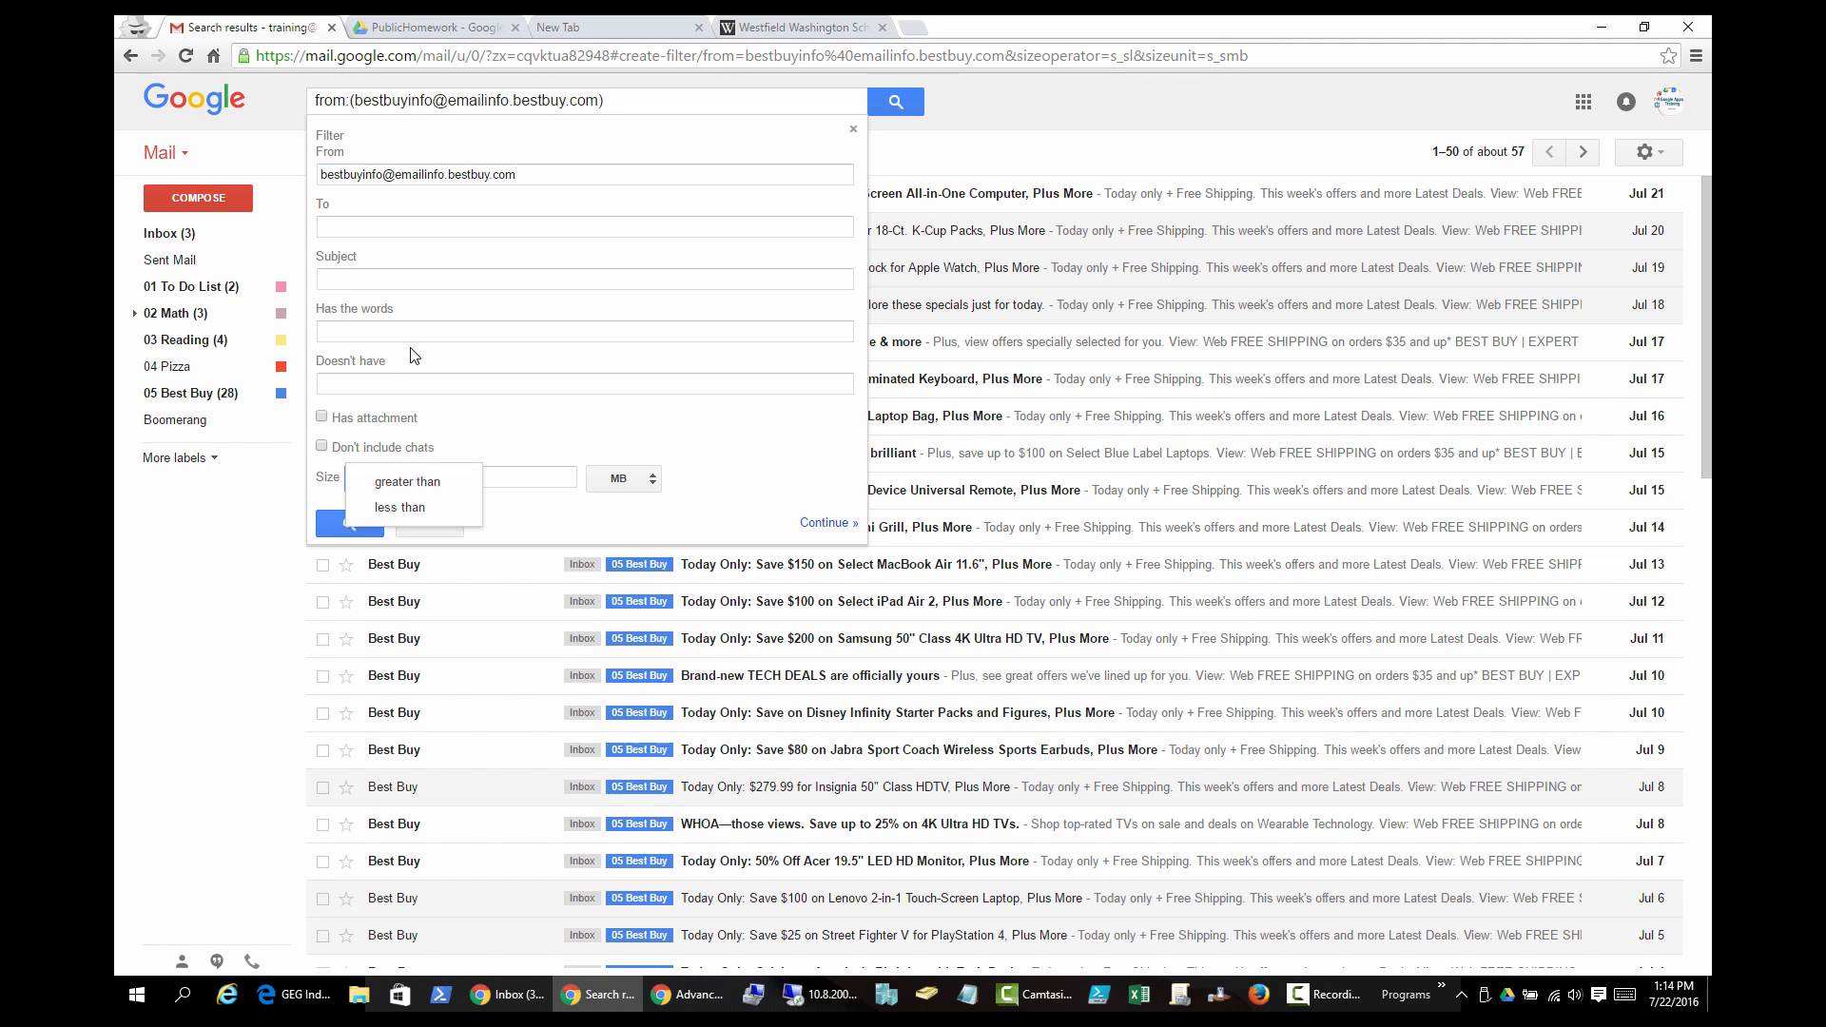
{"action": "left_click", "coordinate": [409, 323]}
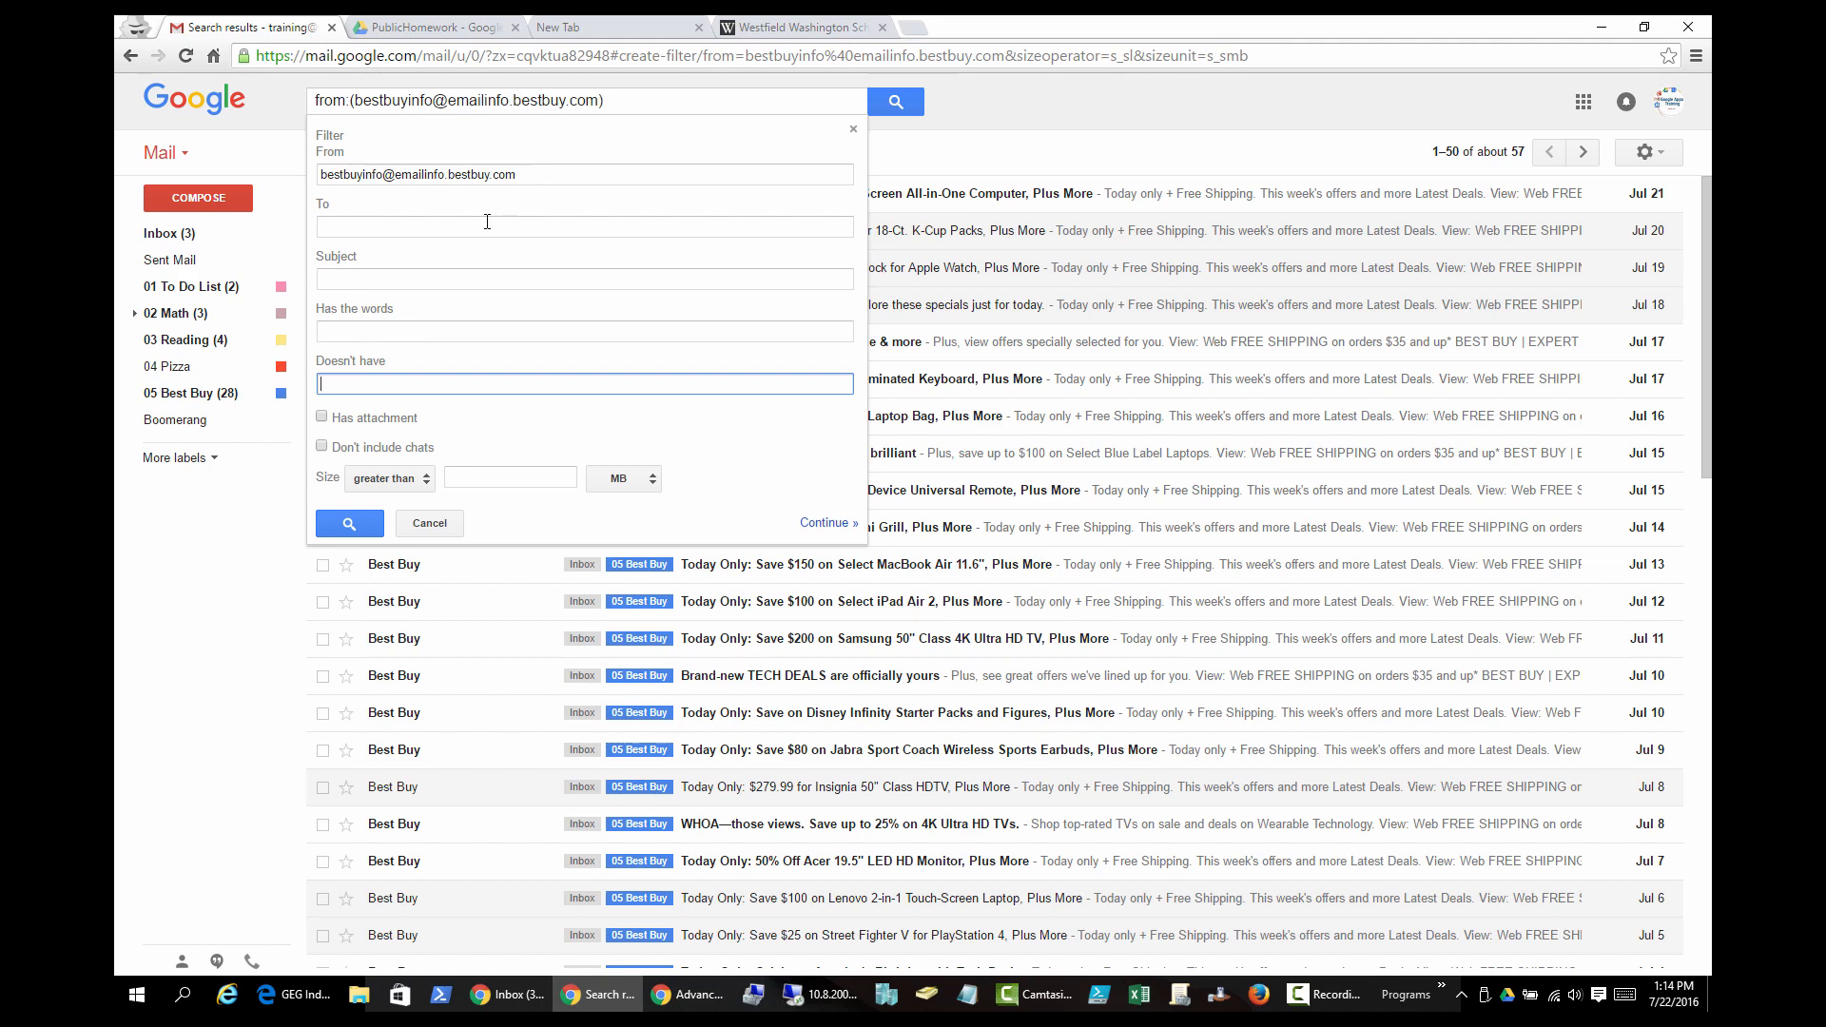
{"action": "left_click", "coordinate": [450, 226]}
{"action": "left_click", "coordinate": [492, 274]}
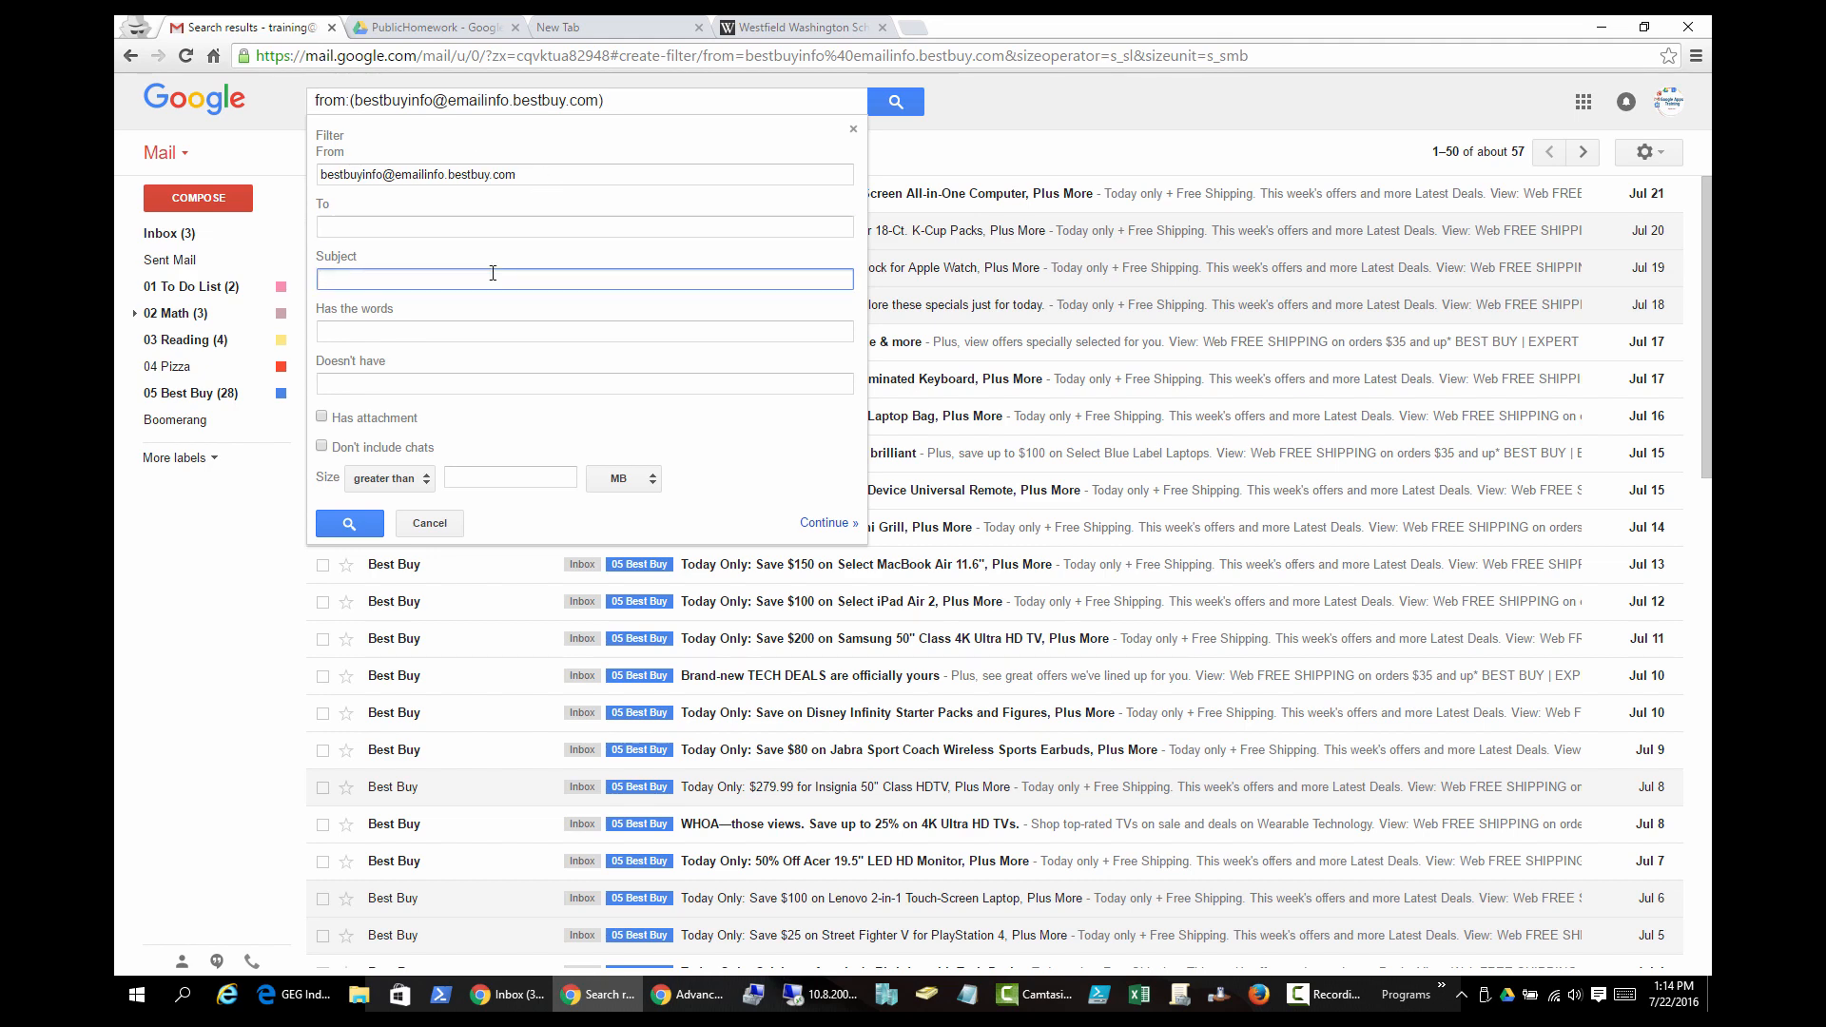
{"action": "mouse_move", "coordinate": [525, 176]}
{"action": "left_mouse_down"}
{"action": "mouse_move", "coordinate": [321, 178]}
{"action": "mouse_move", "coordinate": [522, 181]}
{"action": "left_mouse_up"}
{"action": "left_click", "coordinate": [382, 202]}
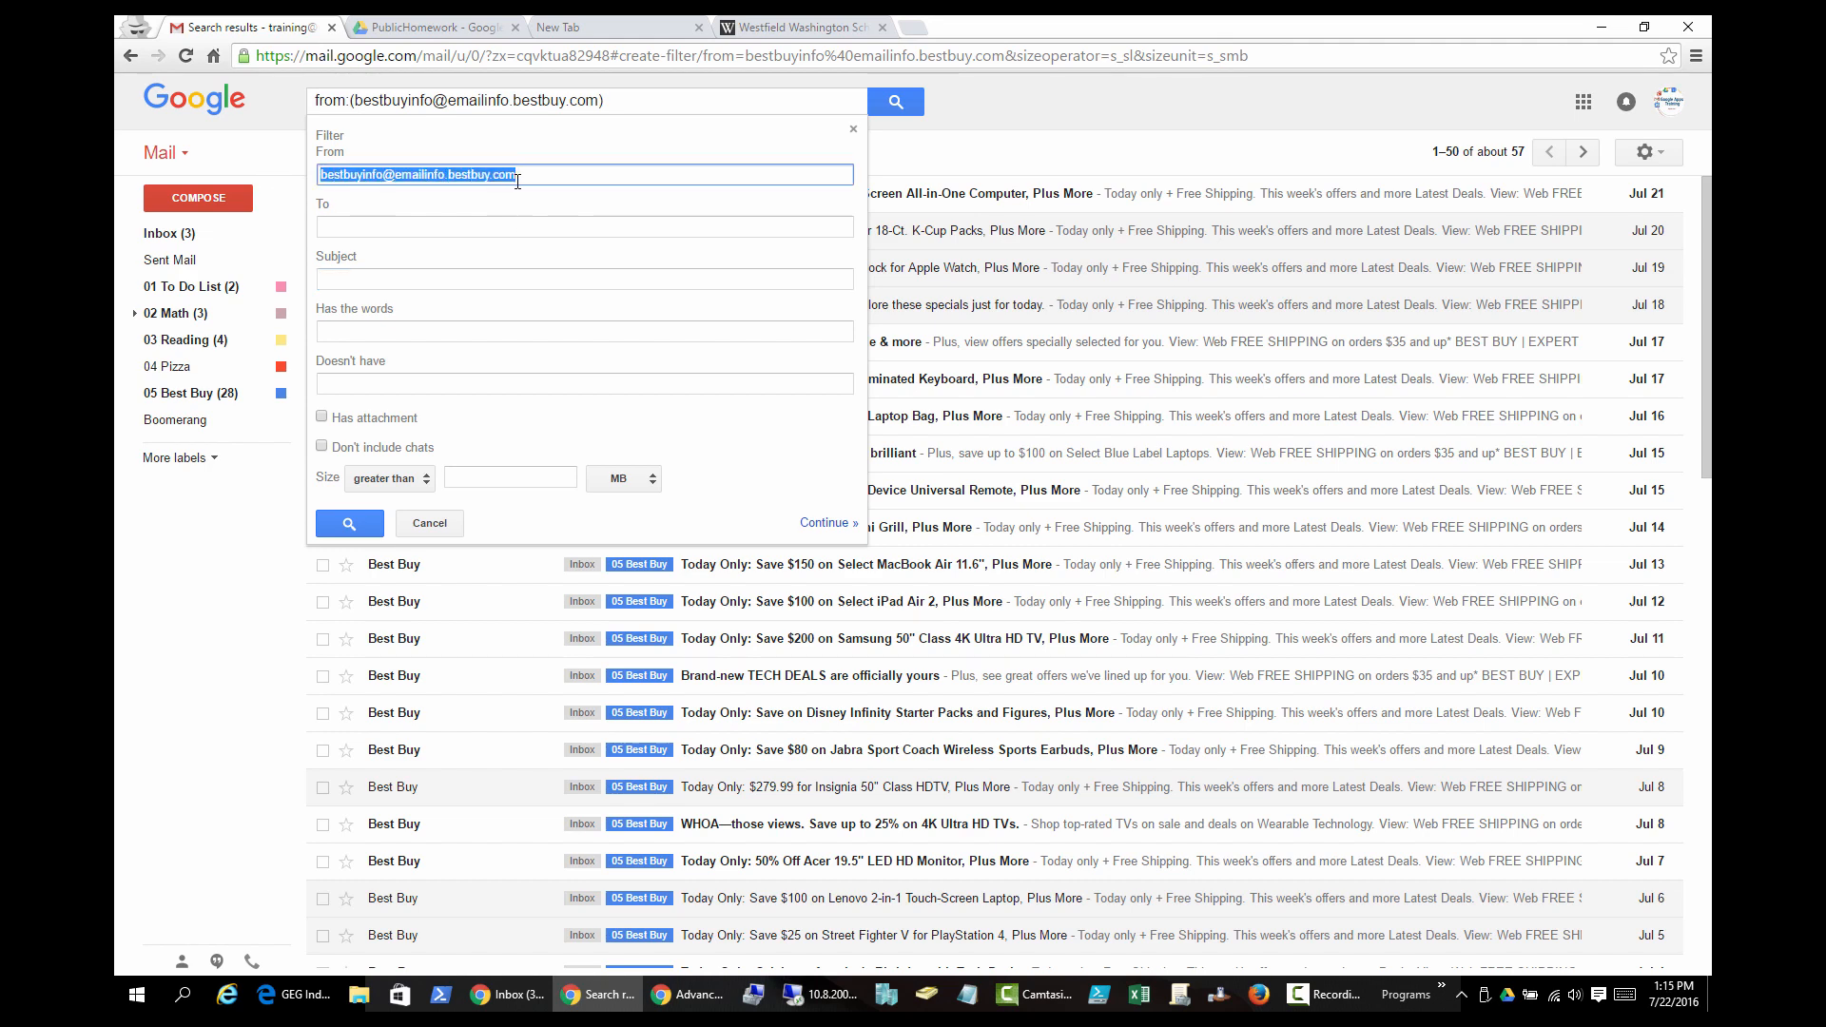
{"action": "left_click", "coordinate": [534, 180]}
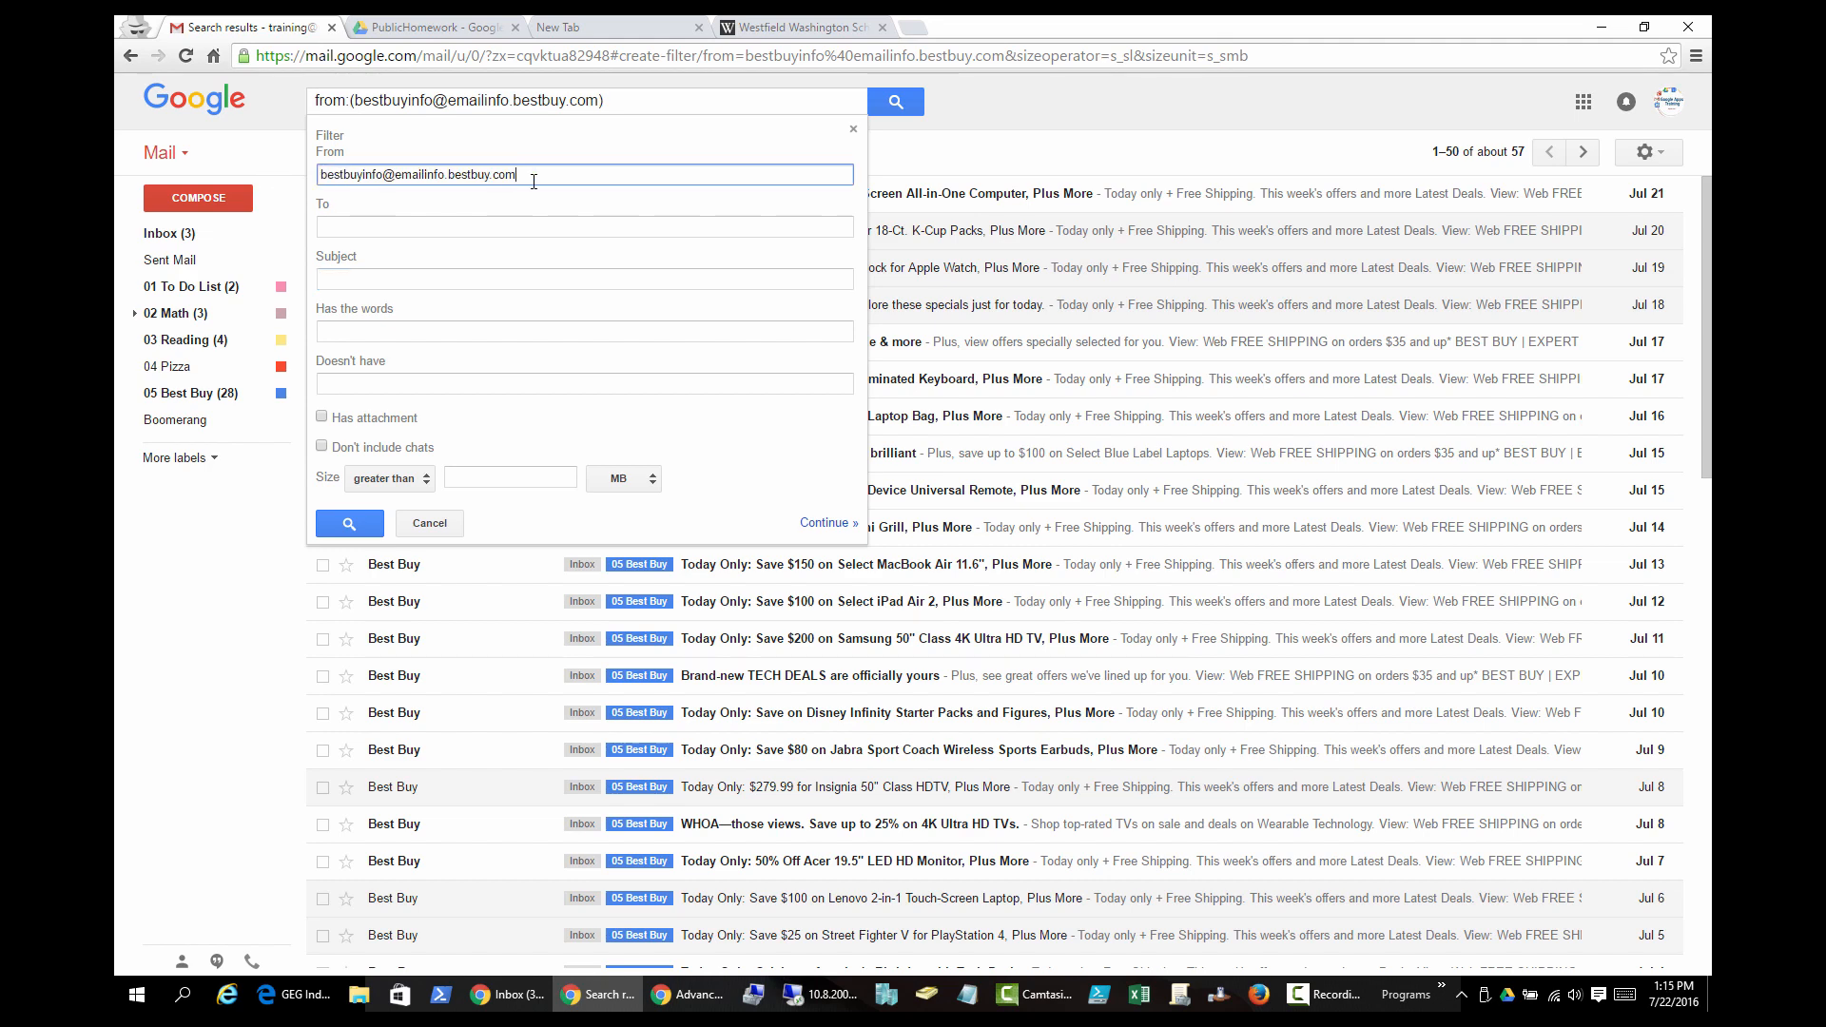
{"action": "left_click", "coordinate": [826, 523]}
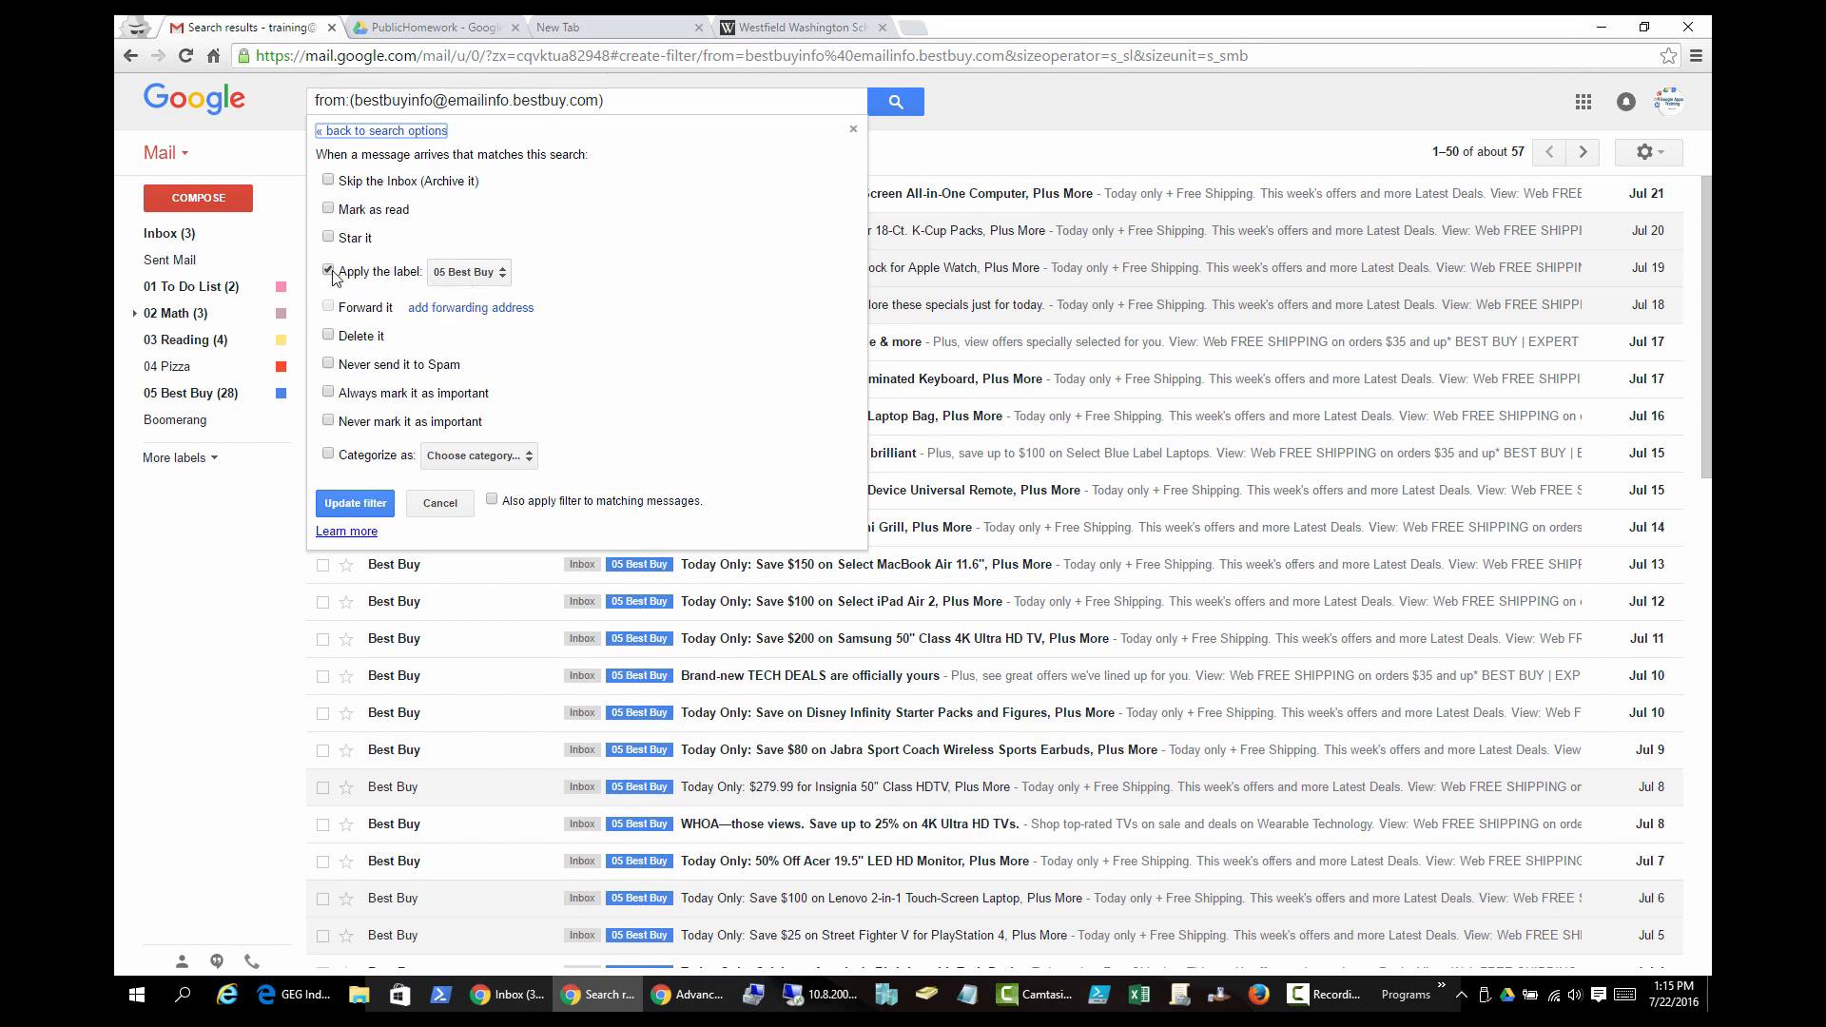
Set the Best Buy filter to skip the inbox while applying the 05 Best Buy label, and update the filter
{"action": "left_click", "coordinate": [469, 272]}
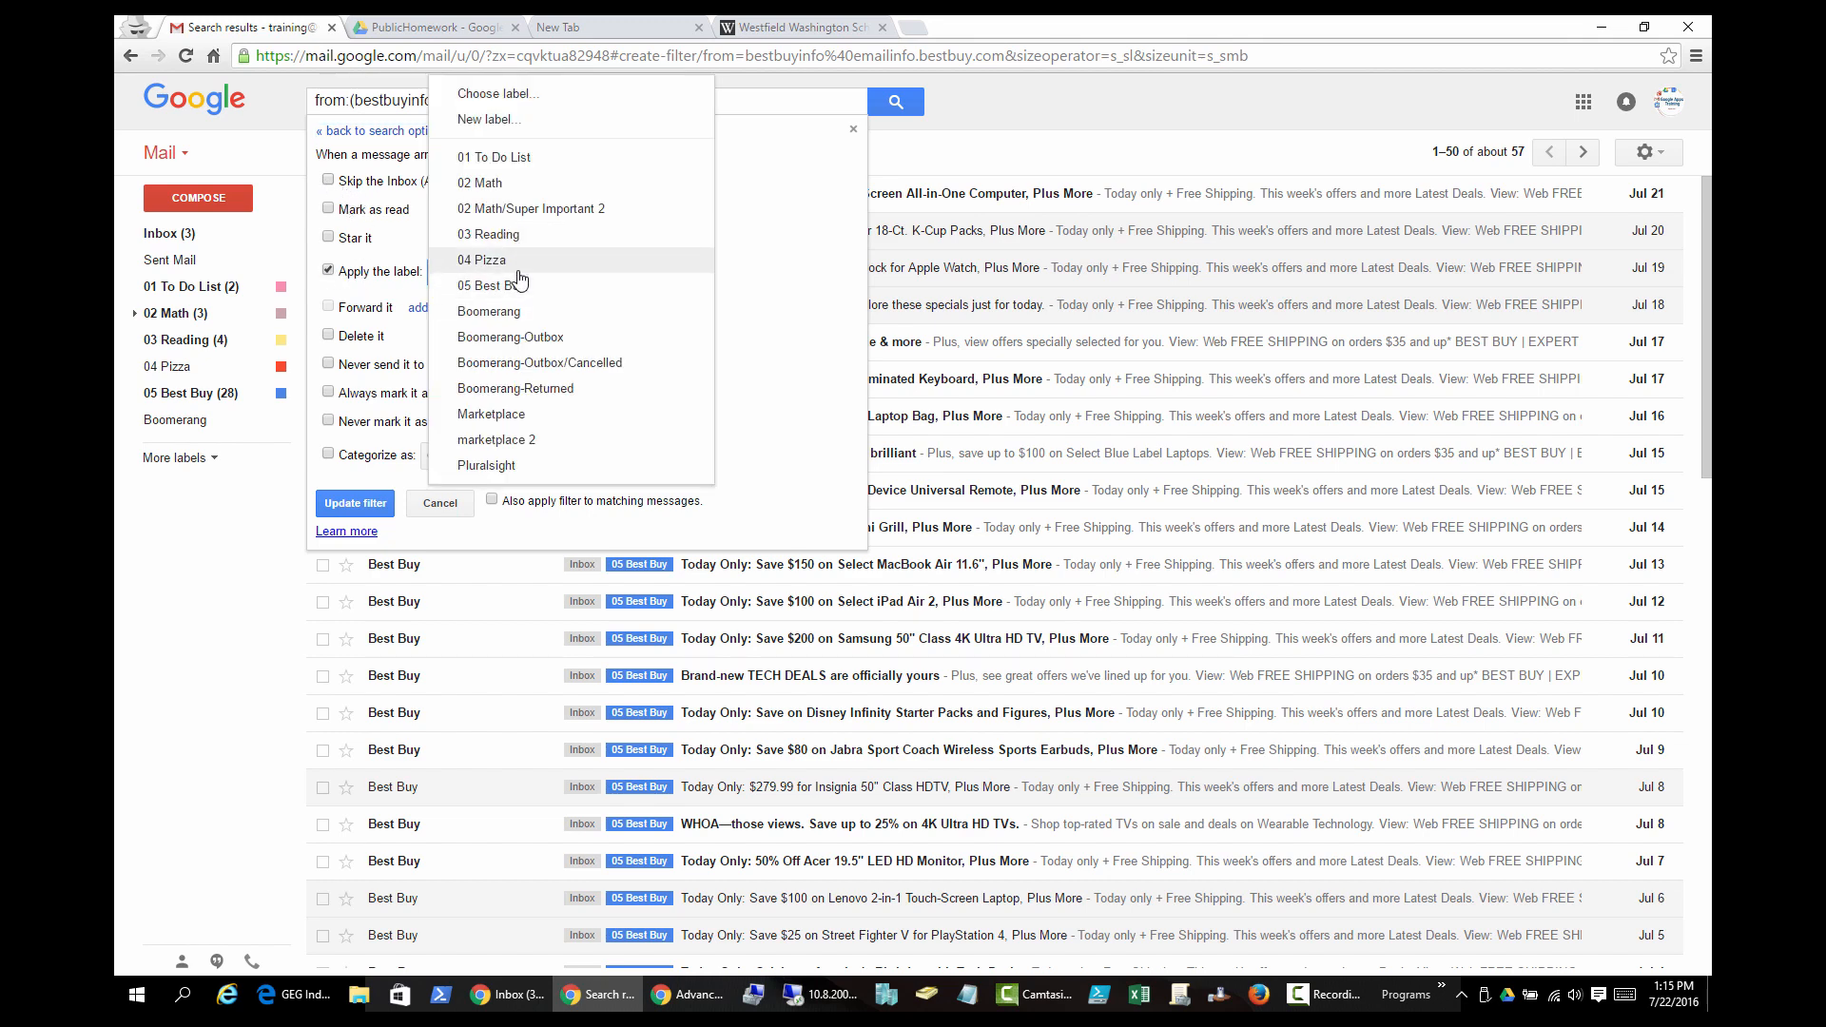
{"action": "left_click", "coordinate": [768, 291]}
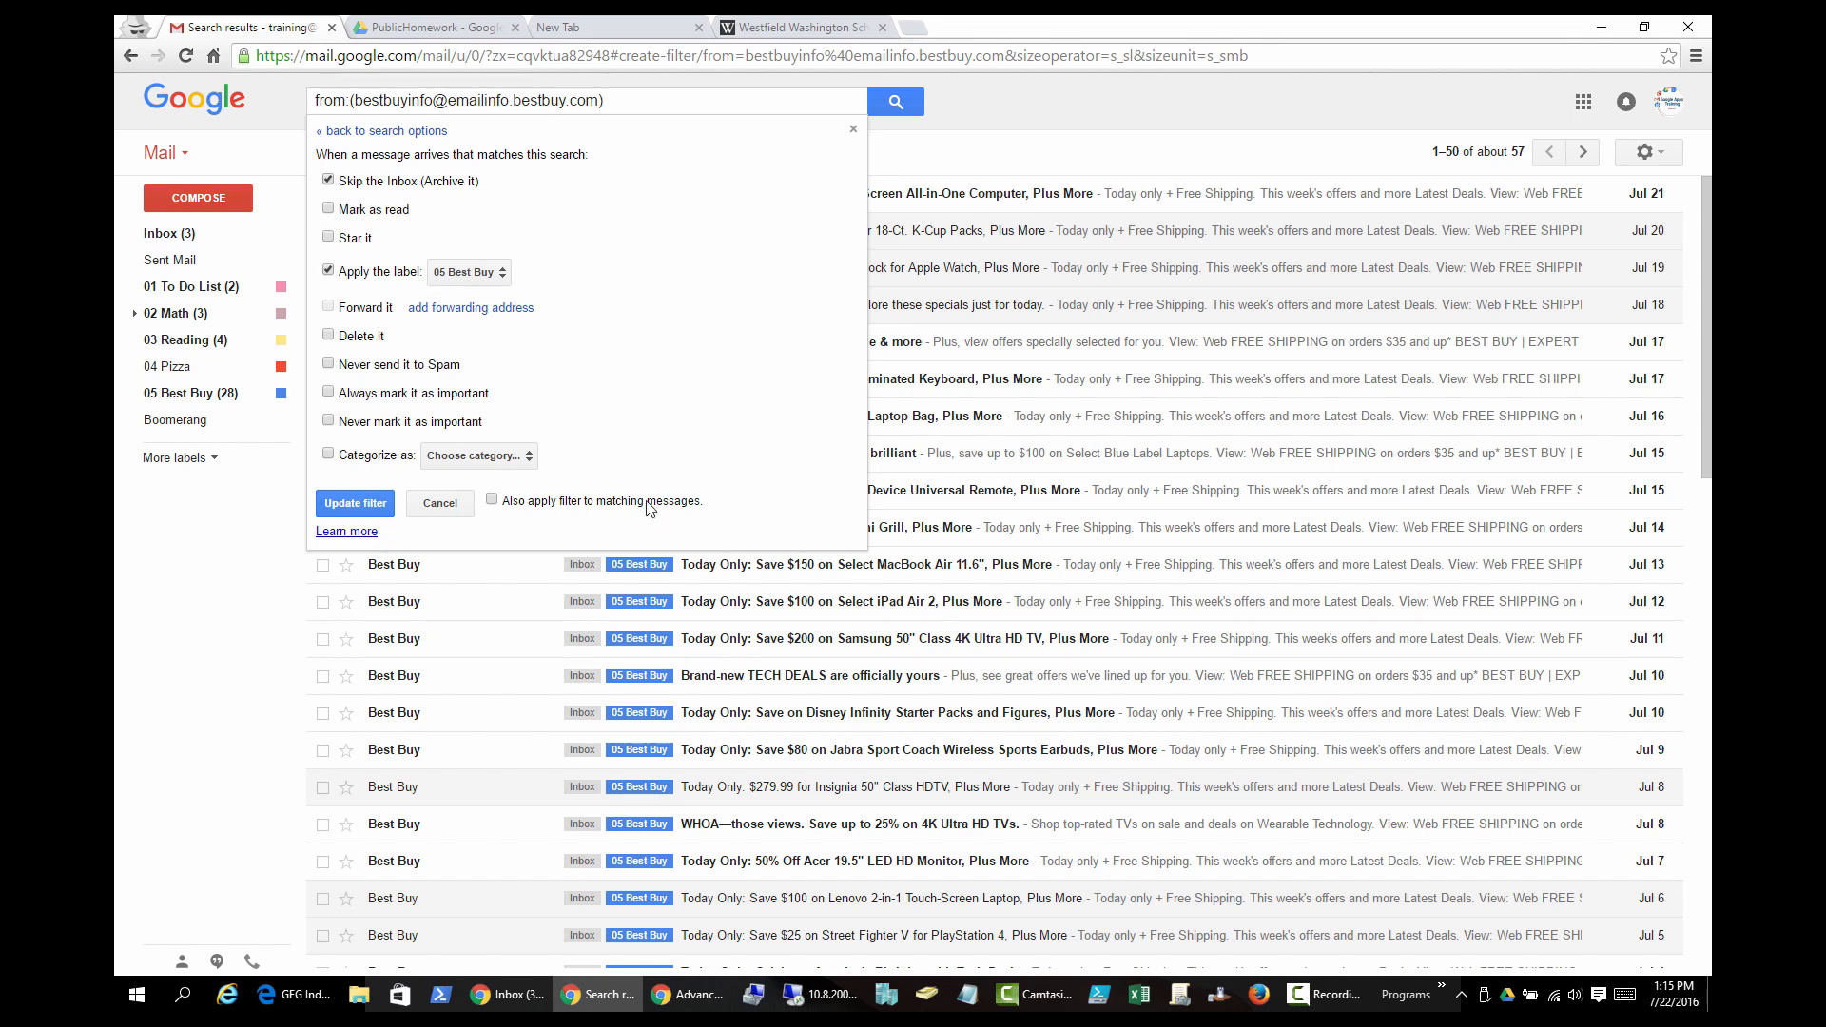
{"action": "left_click", "coordinate": [355, 503]}
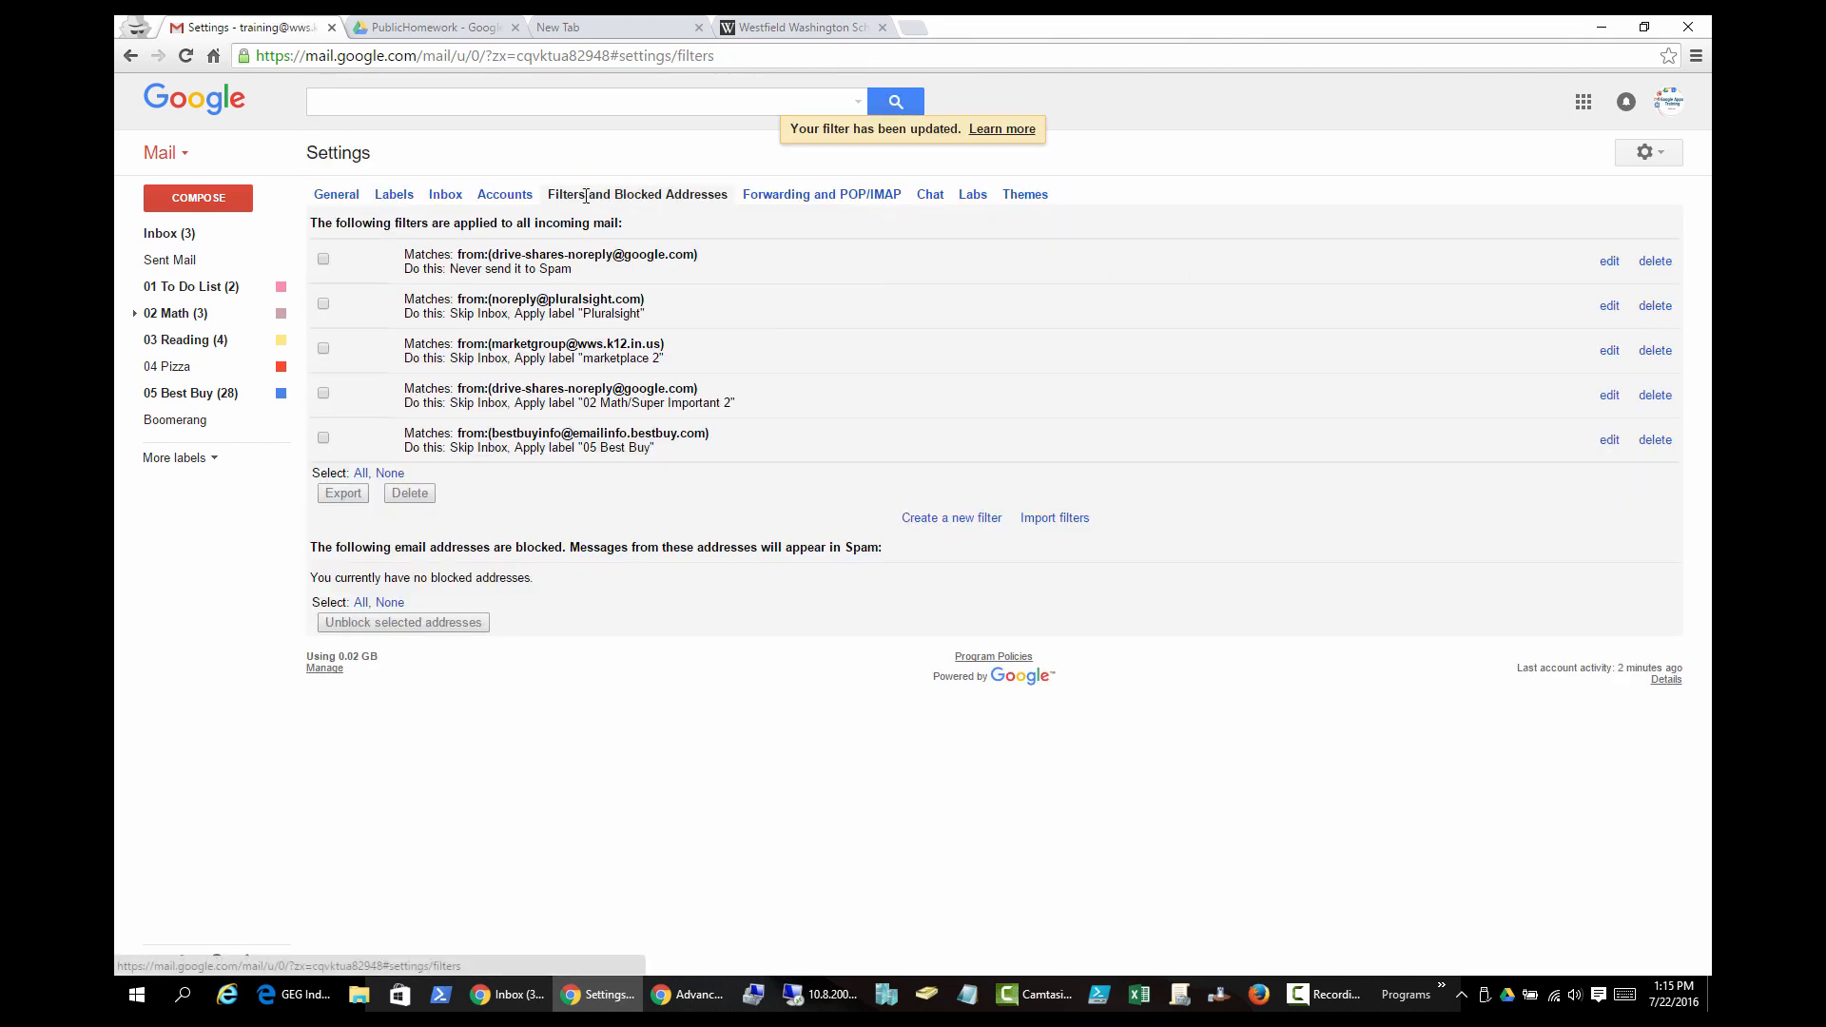
Return to the inbox, view the Promotions category, and disable its inbox tab so only Primary stays enabled
{"action": "left_click", "coordinate": [198, 240]}
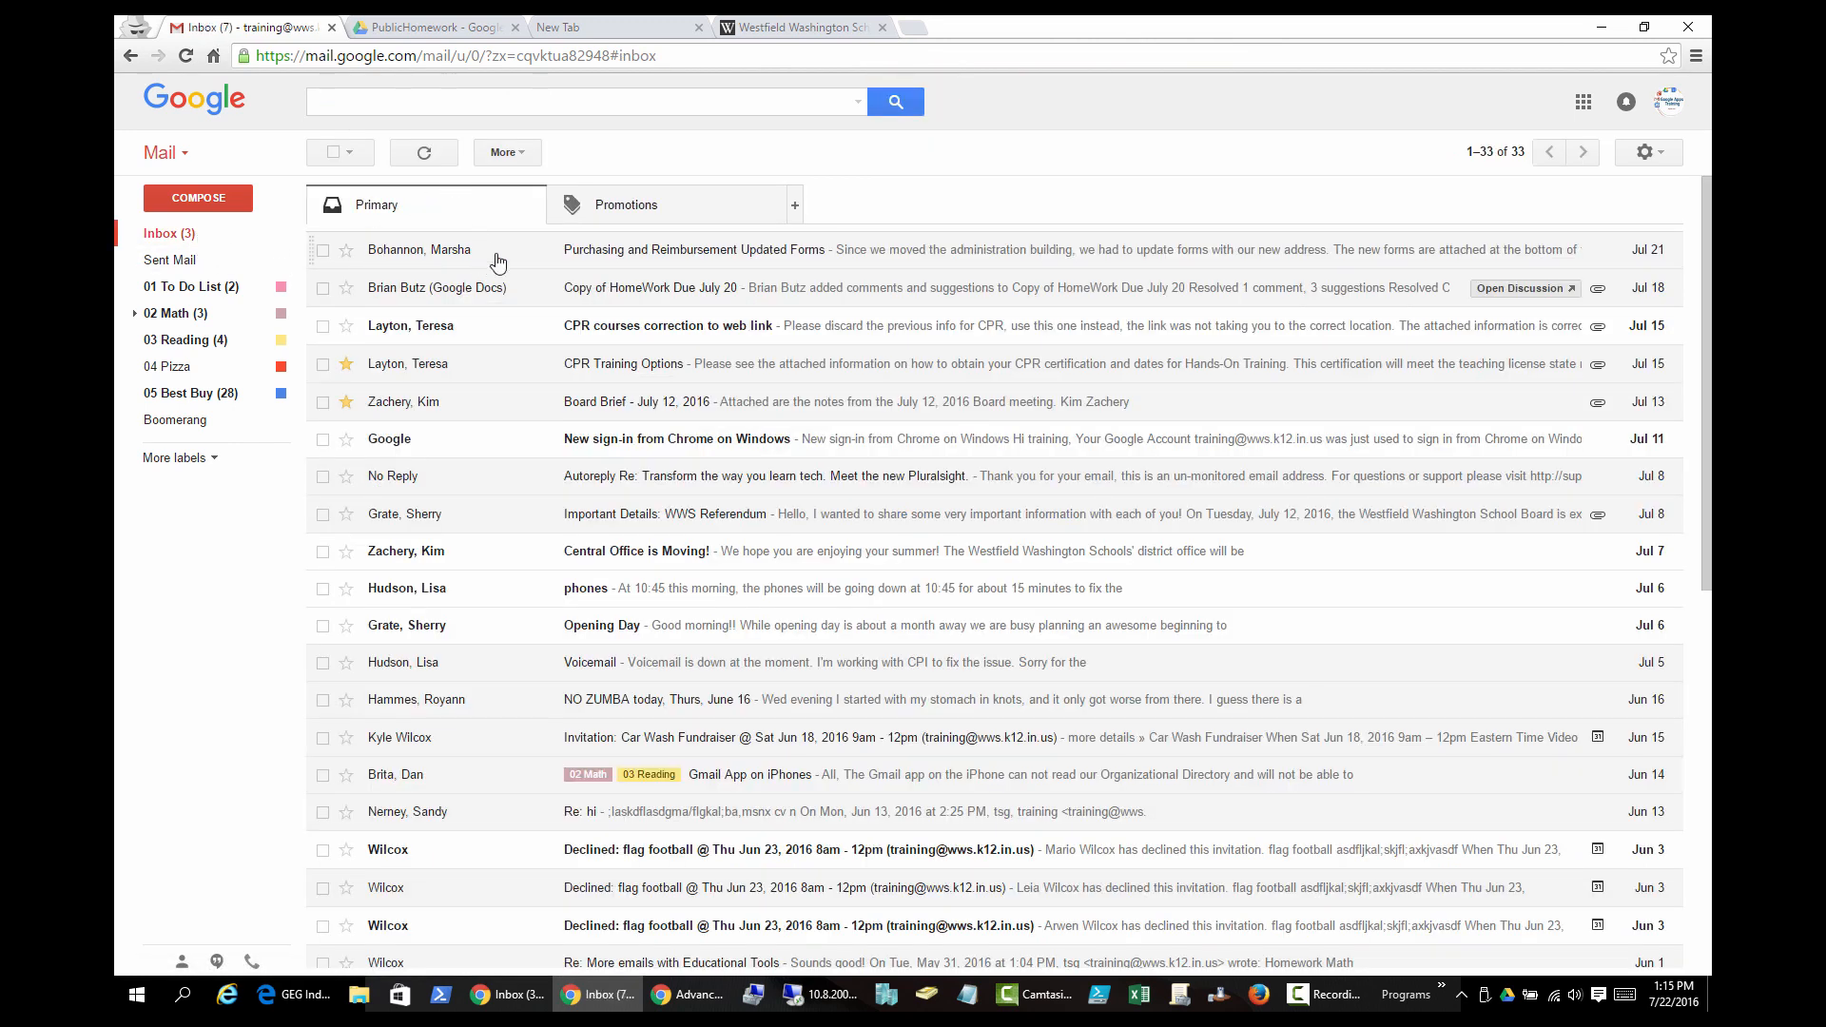
{"action": "left_click", "coordinate": [582, 213]}
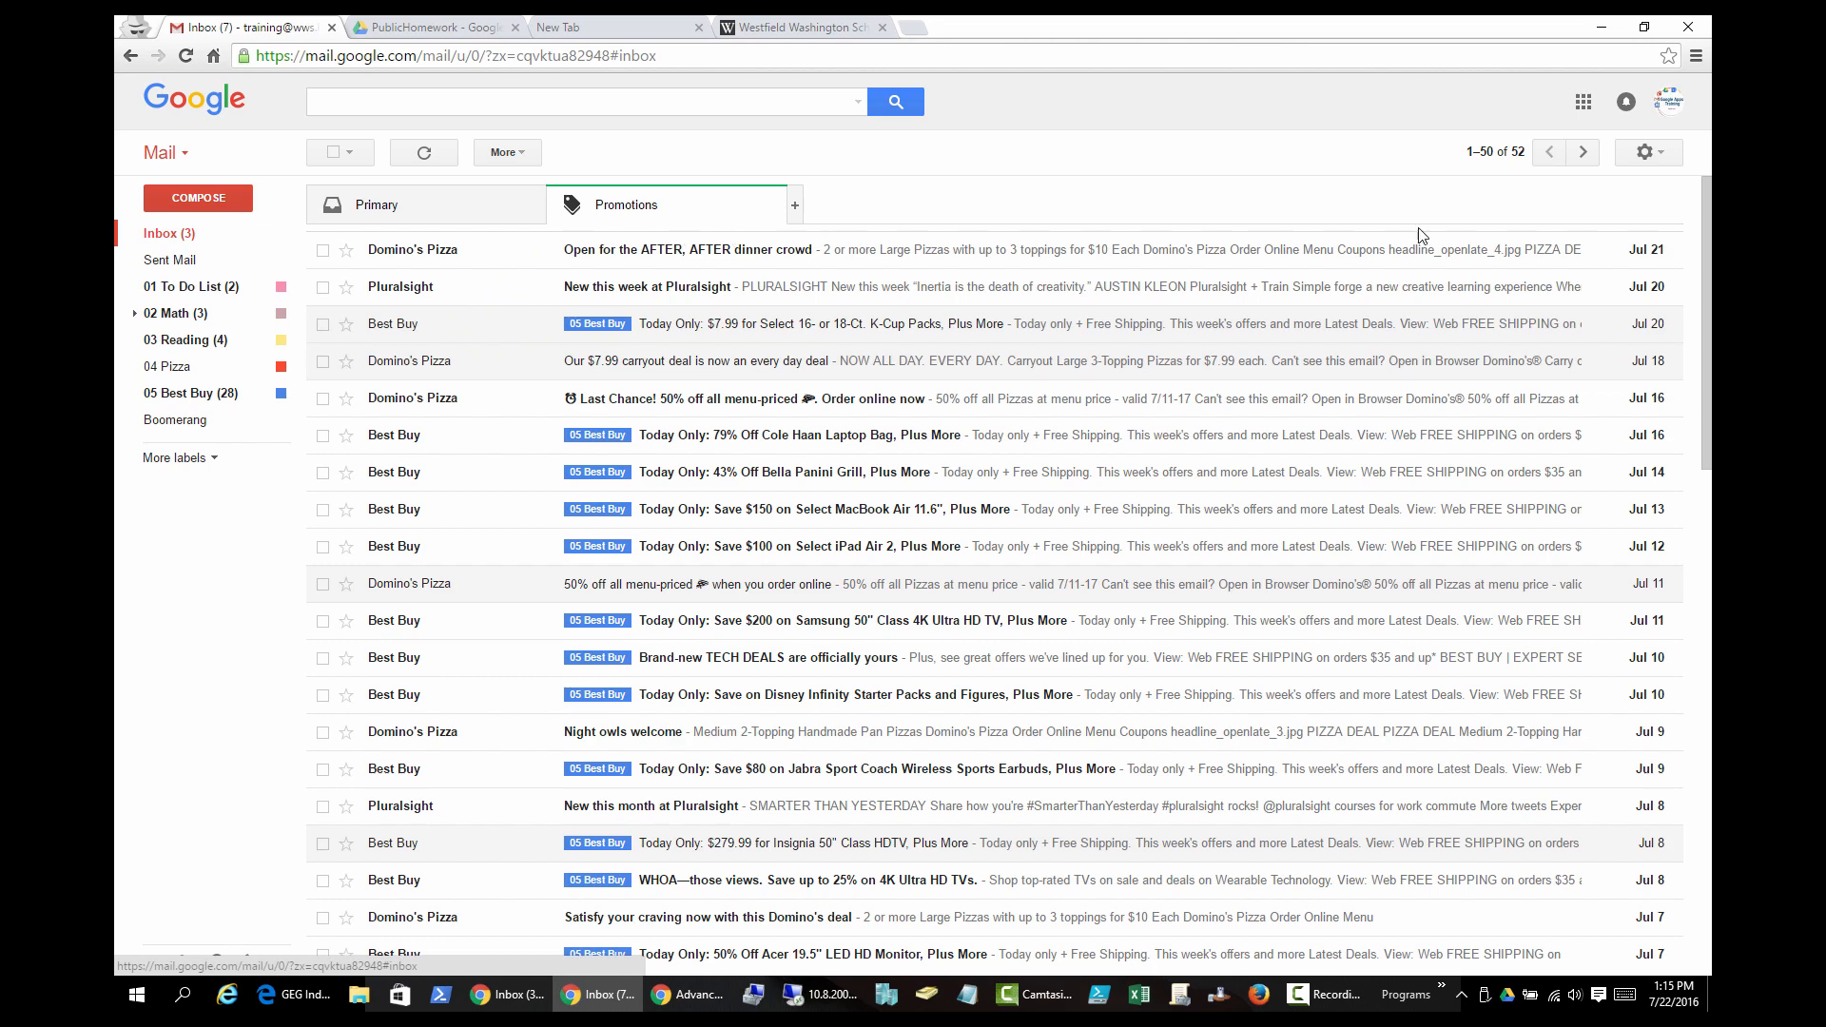
{"action": "left_click", "coordinate": [1648, 152]}
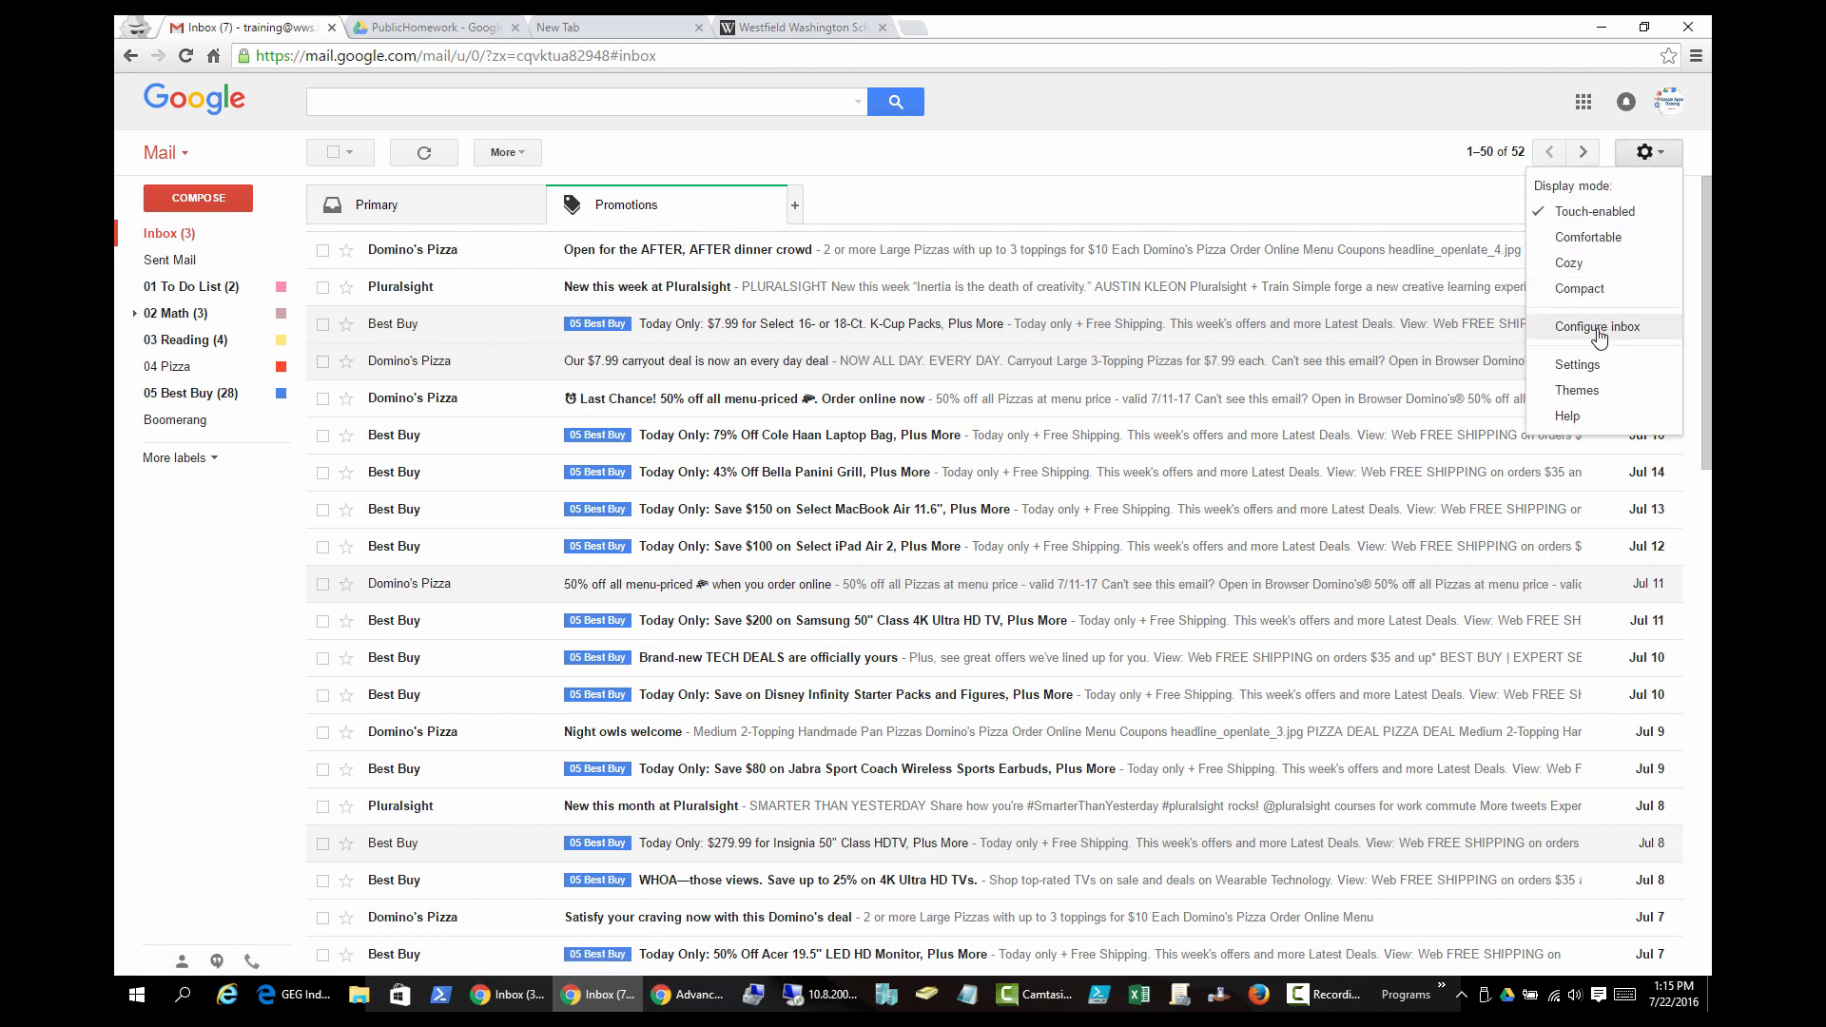
{"action": "left_click", "coordinate": [1597, 327]}
{"action": "left_click", "coordinate": [661, 492]}
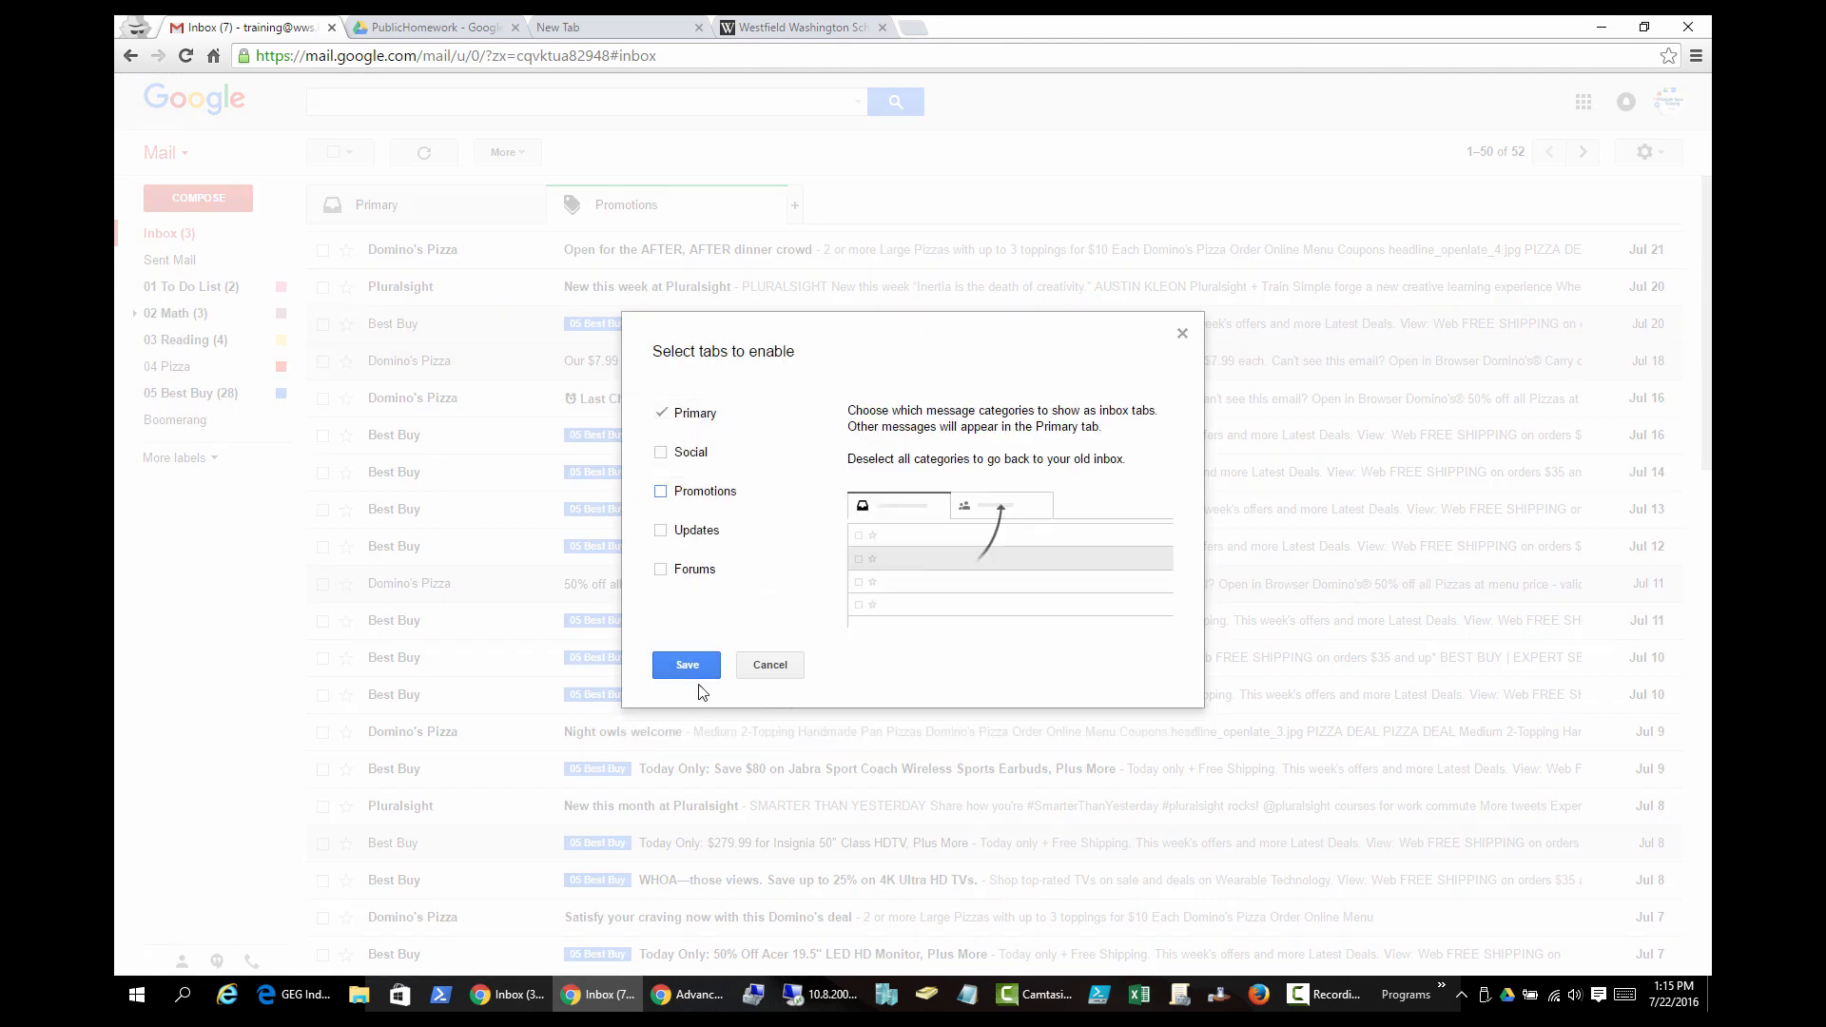
{"action": "left_click", "coordinate": [688, 665]}
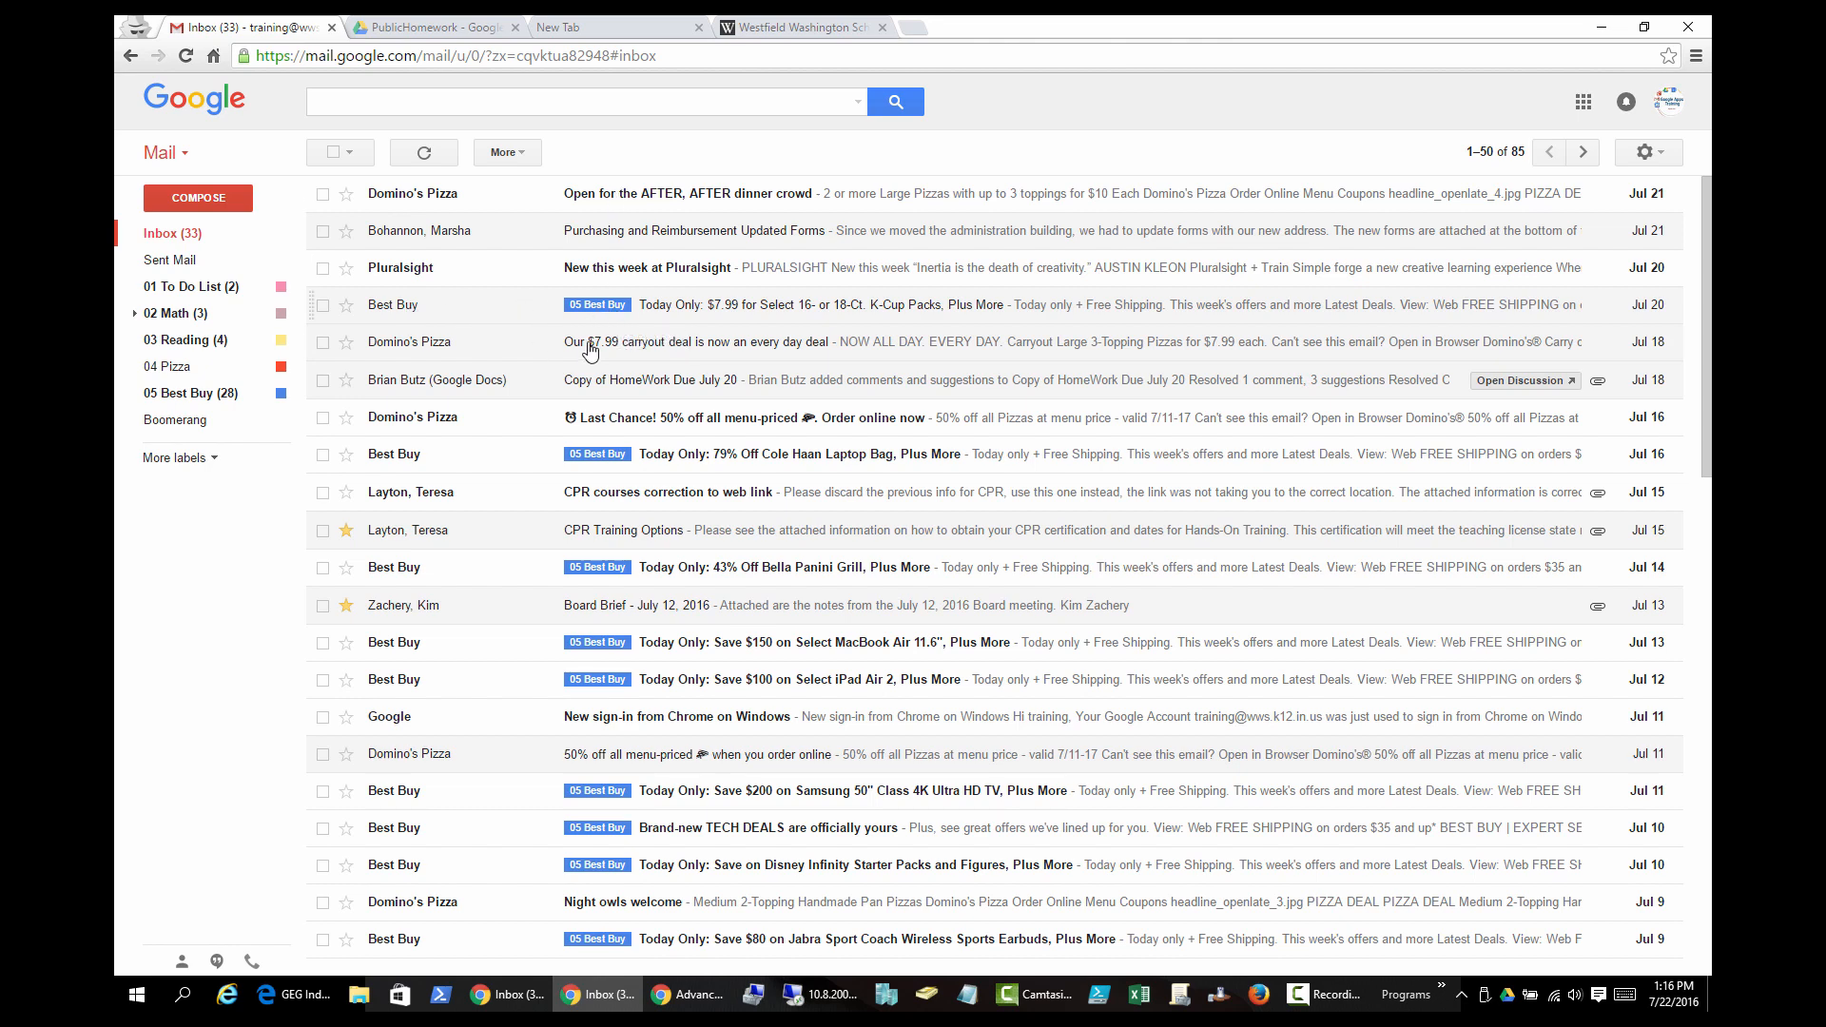
Check the labels on the Best Buy K-Cup Packs message, view the messages labelled 05 Best Buy, and return to the inbox
{"action": "left_click", "coordinate": [623, 305]}
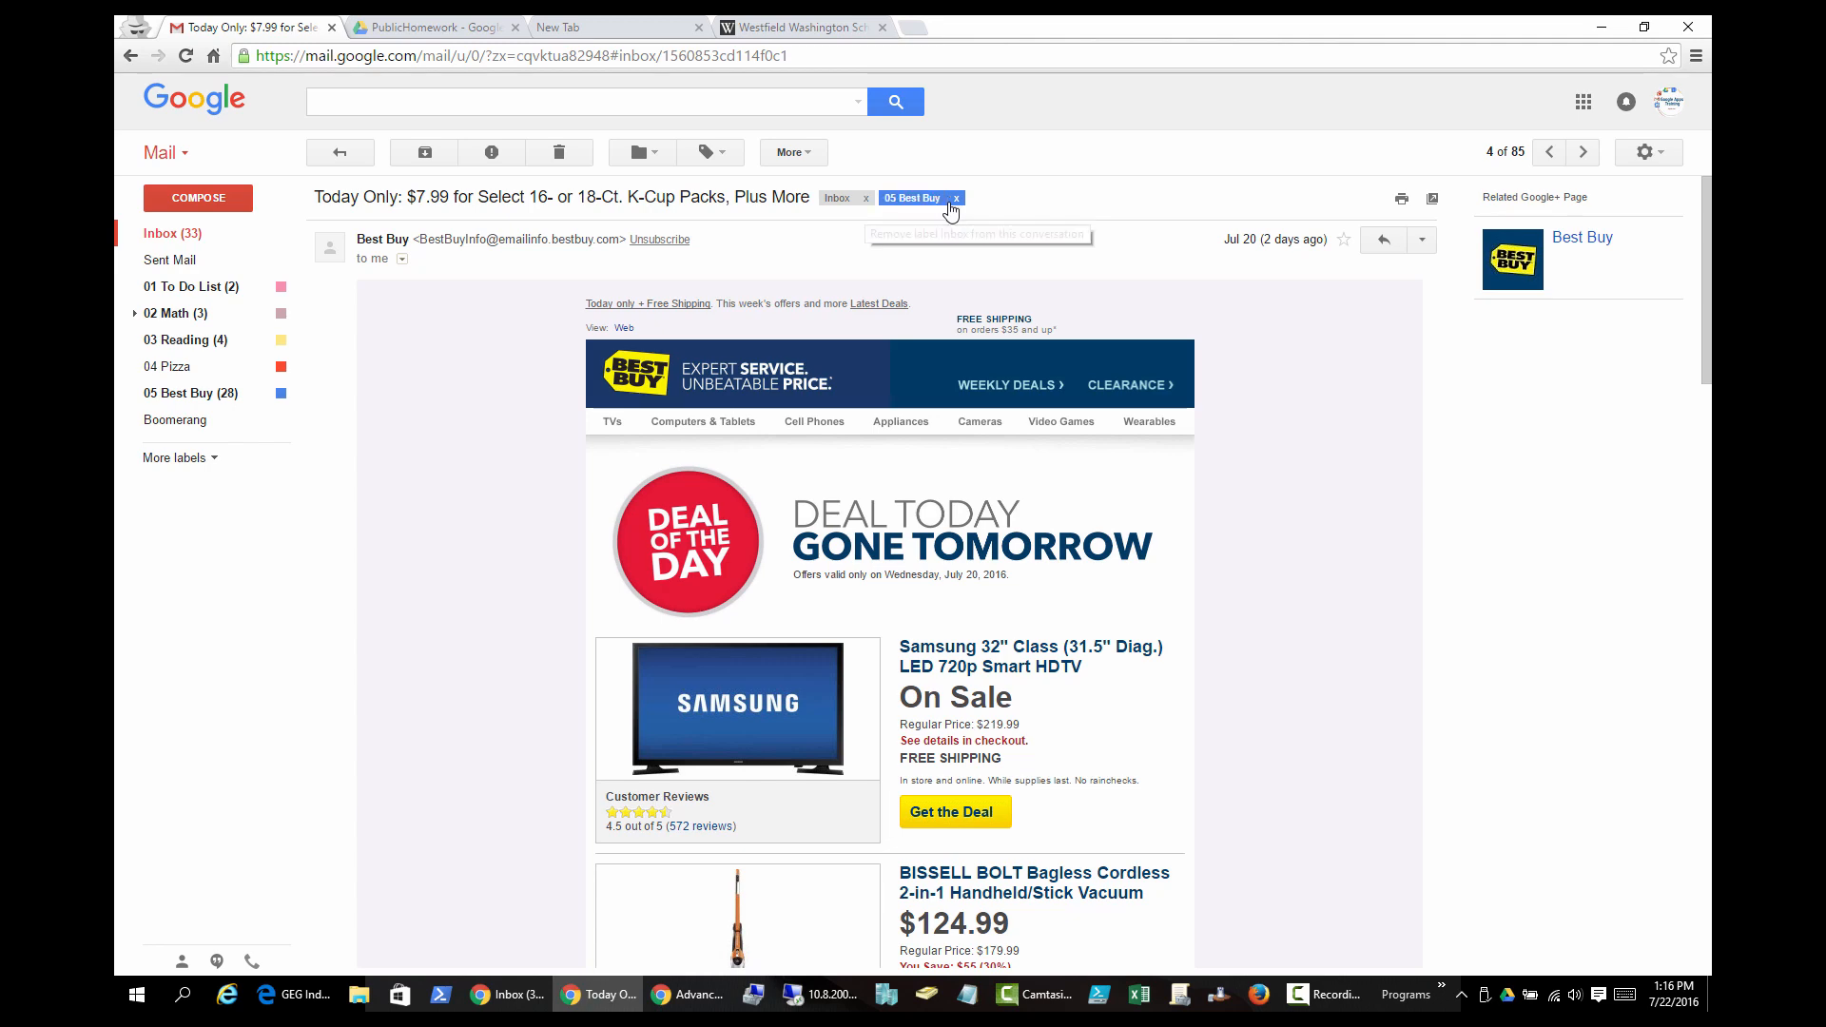
{"action": "left_click", "coordinate": [328, 154]}
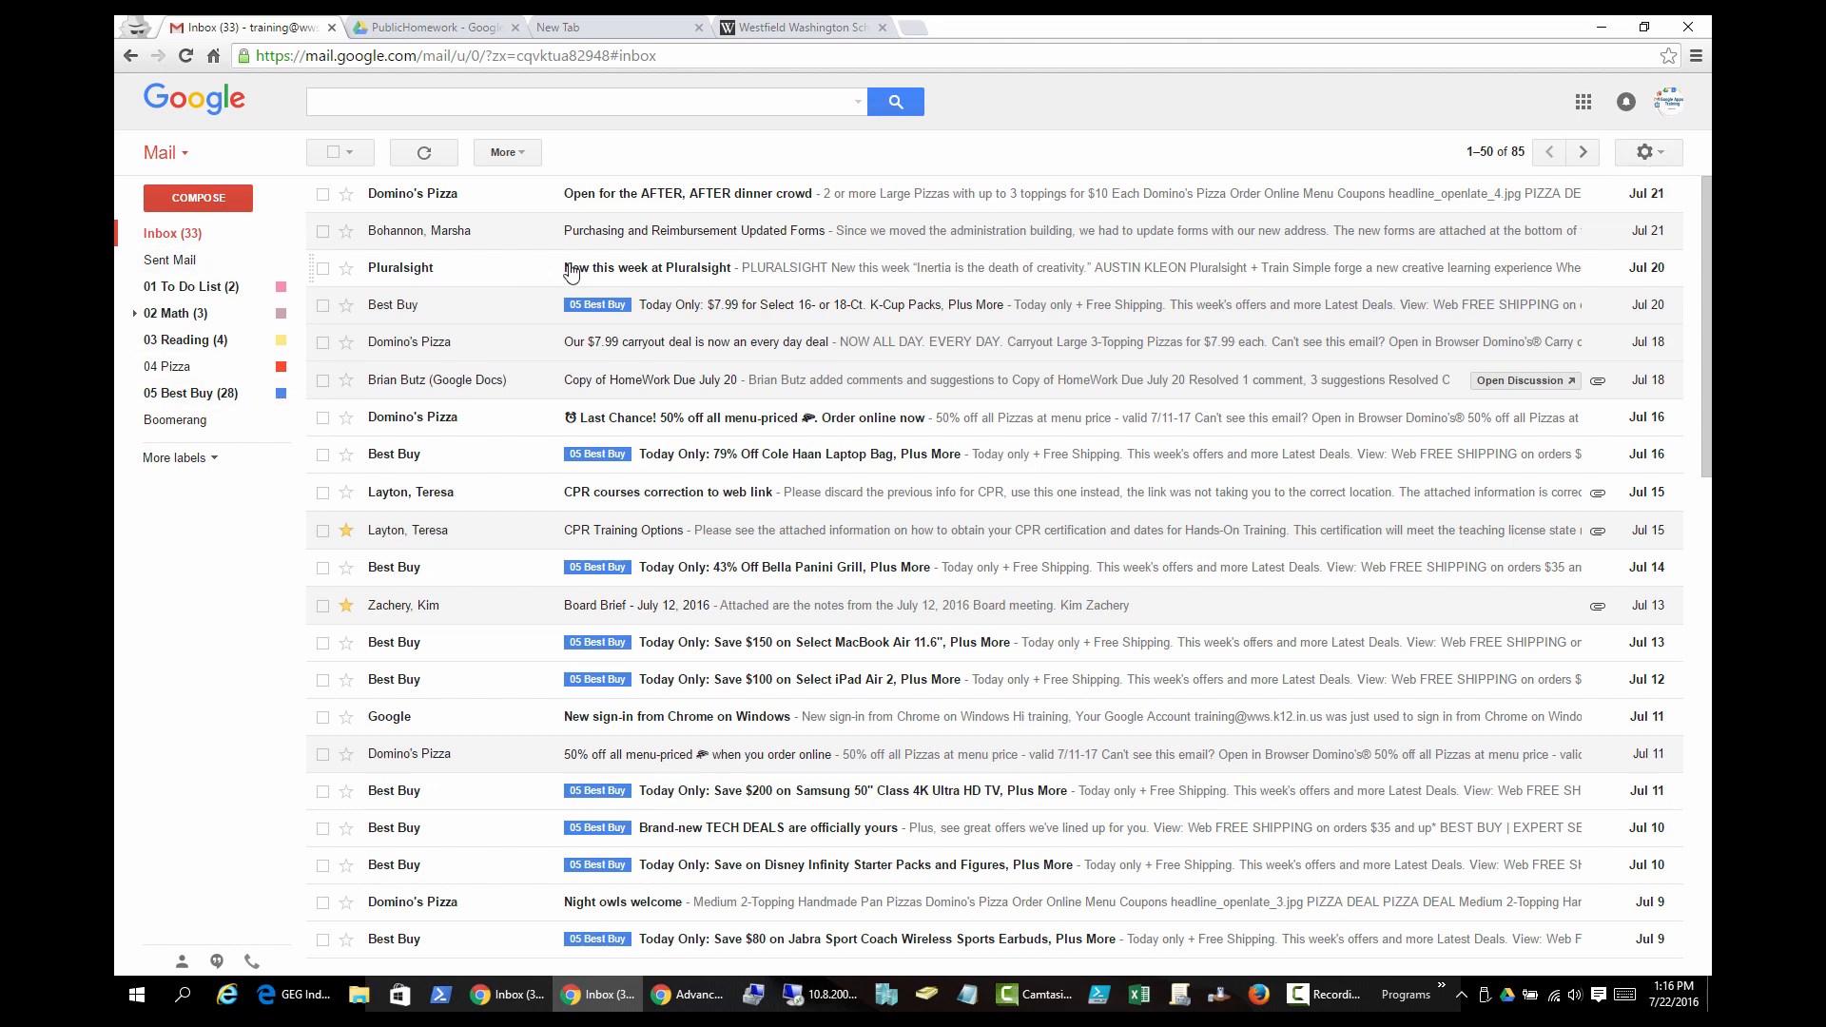
{"action": "left_click", "coordinate": [178, 401]}
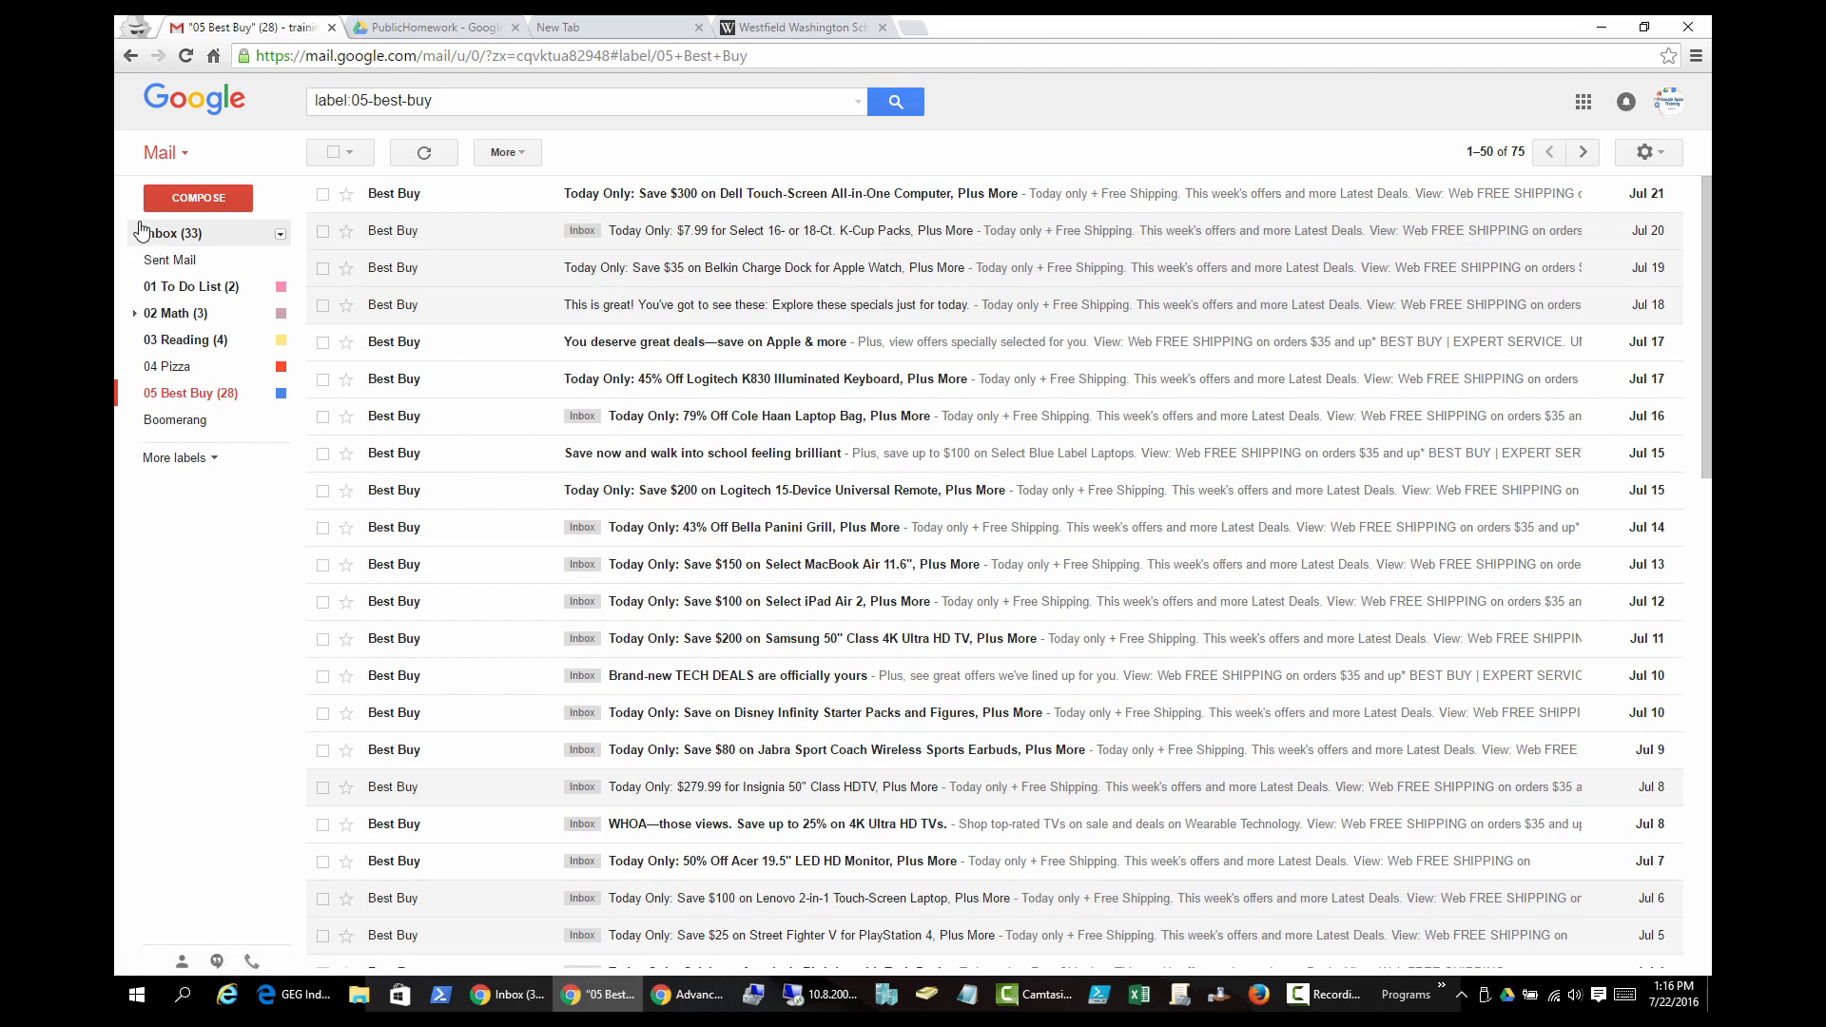
{"action": "left_click", "coordinate": [191, 237]}
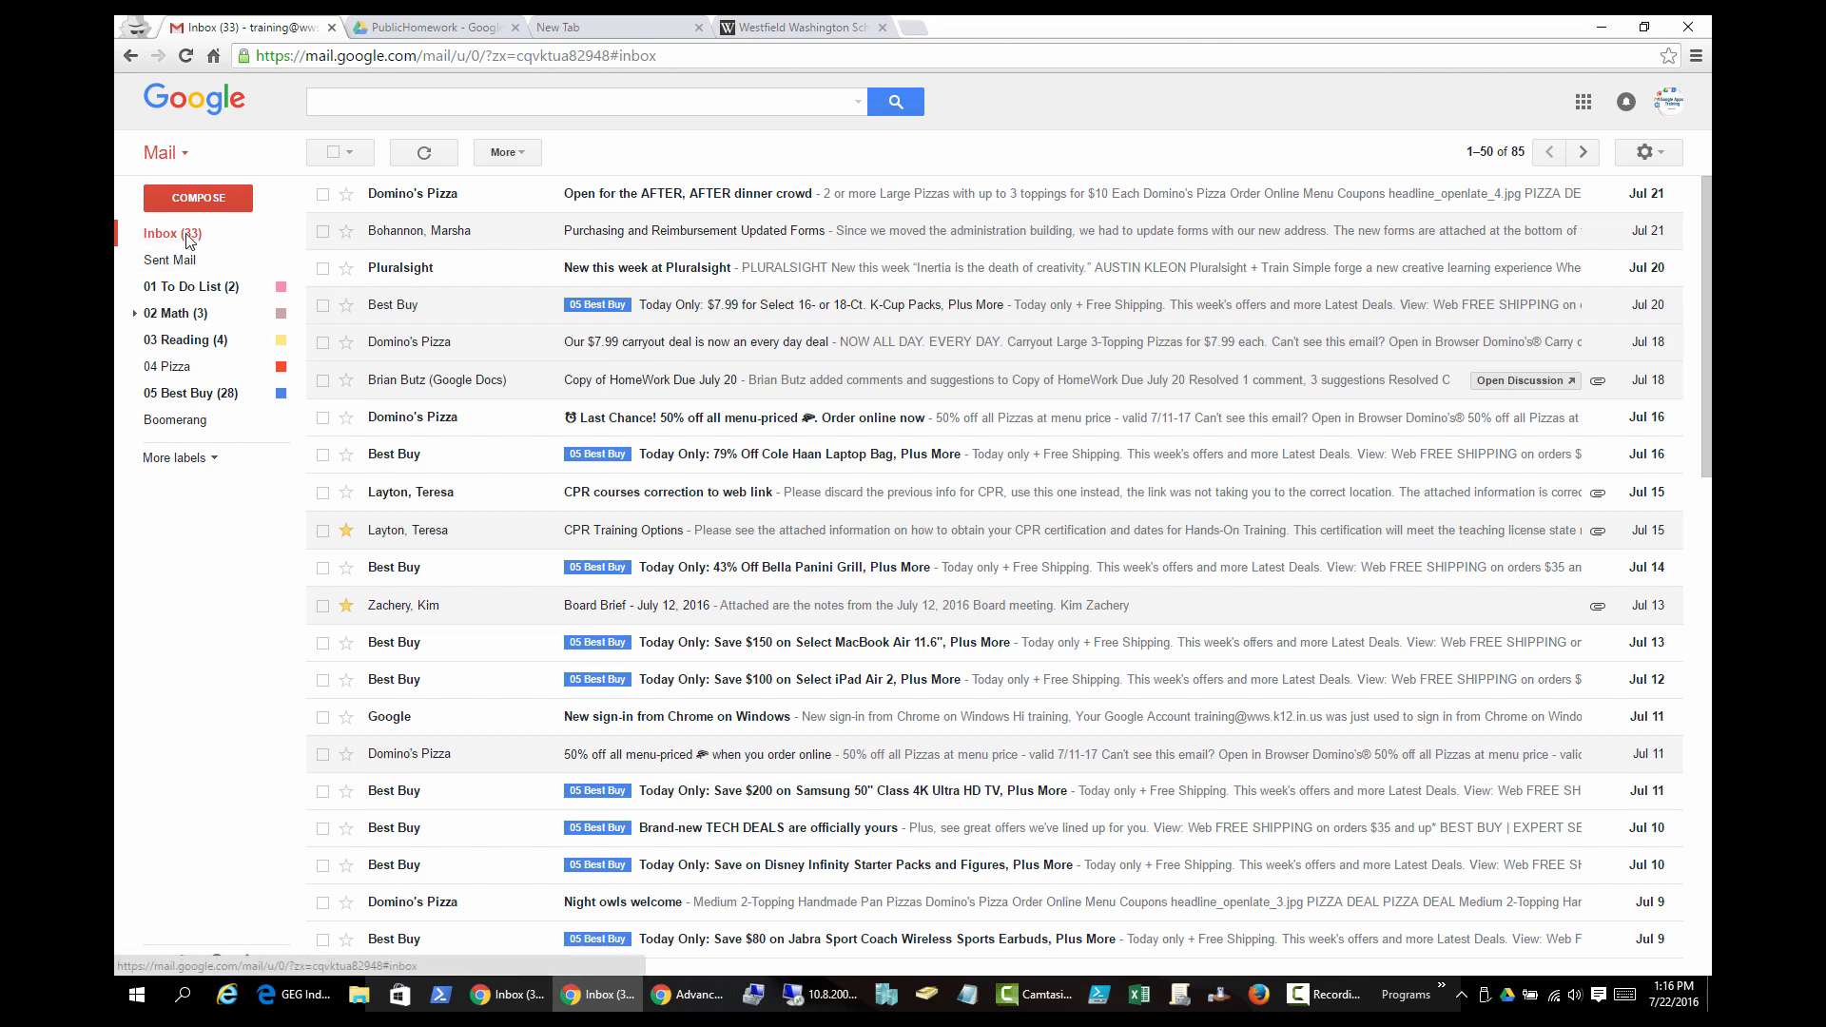
Archive the Best Buy K-Cup Packs message from the inbox and look for it among the messages labelled 05 Best Buy
{"action": "left_click", "coordinate": [654, 317]}
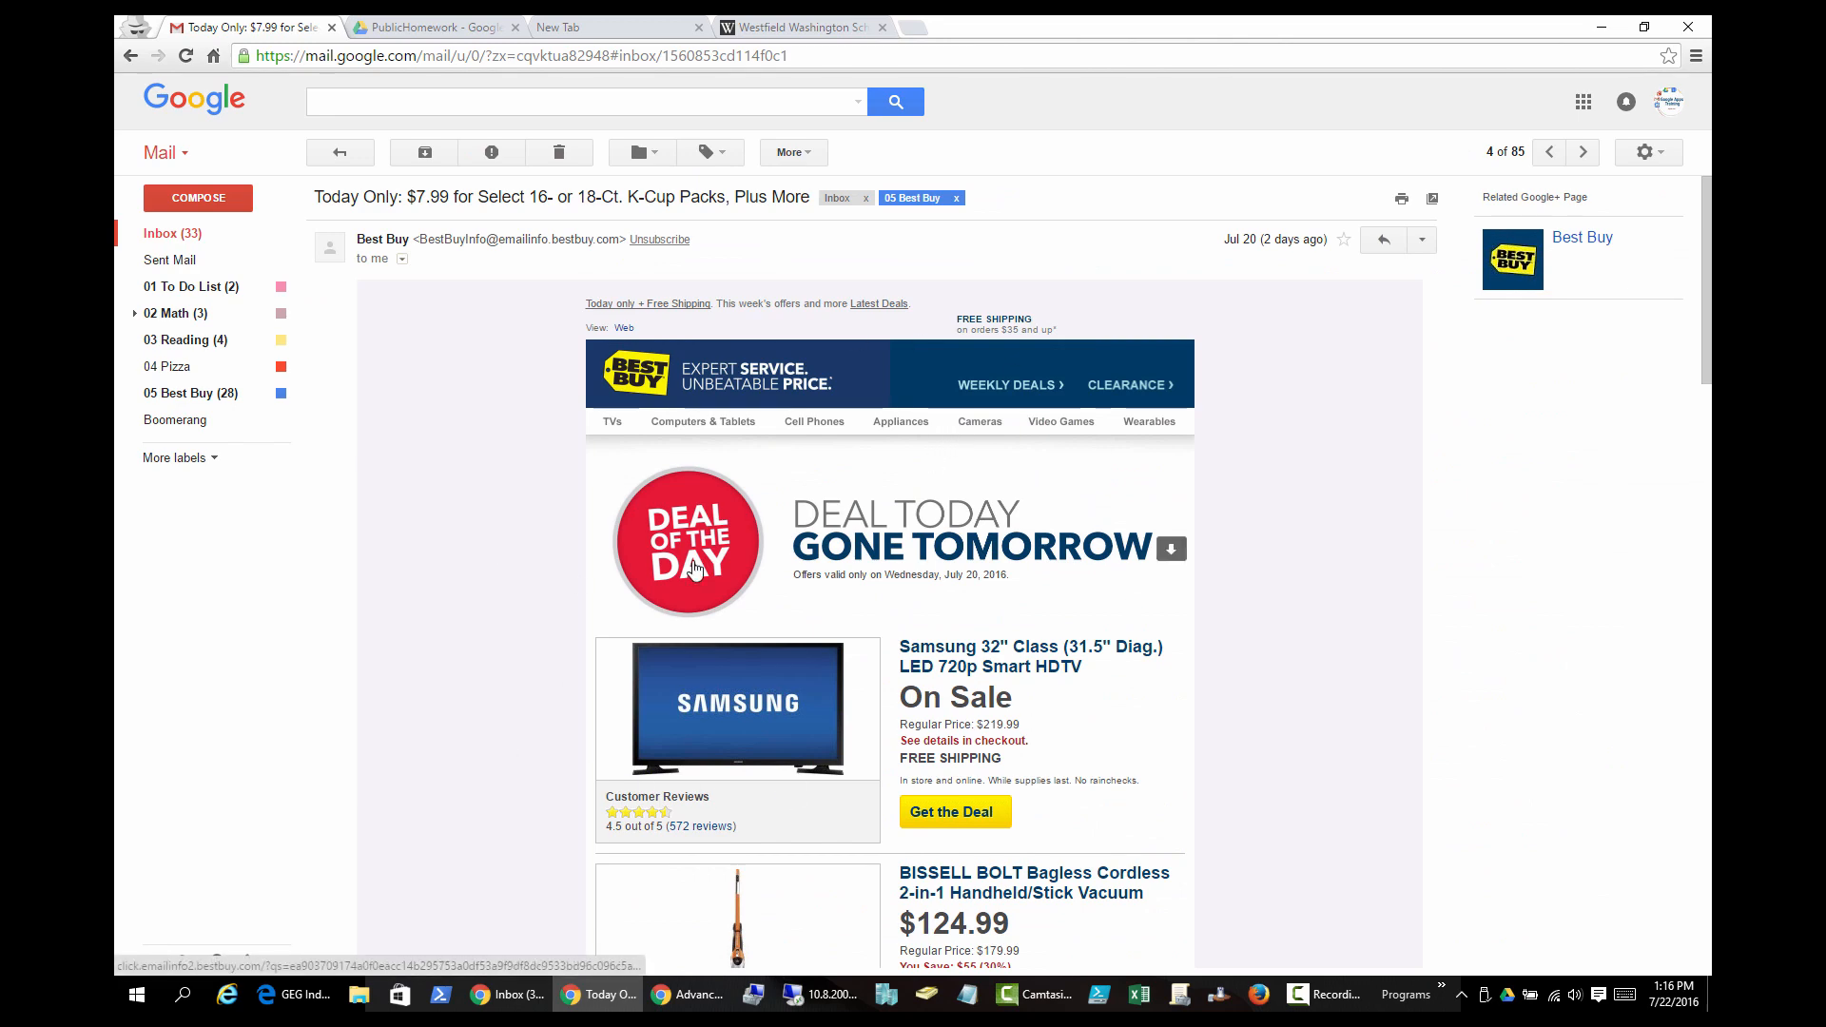
{"action": "left_click", "coordinate": [420, 155]}
{"action": "left_click_drag", "start_coordinate": [770, 129], "coordinate": [951, 131]}
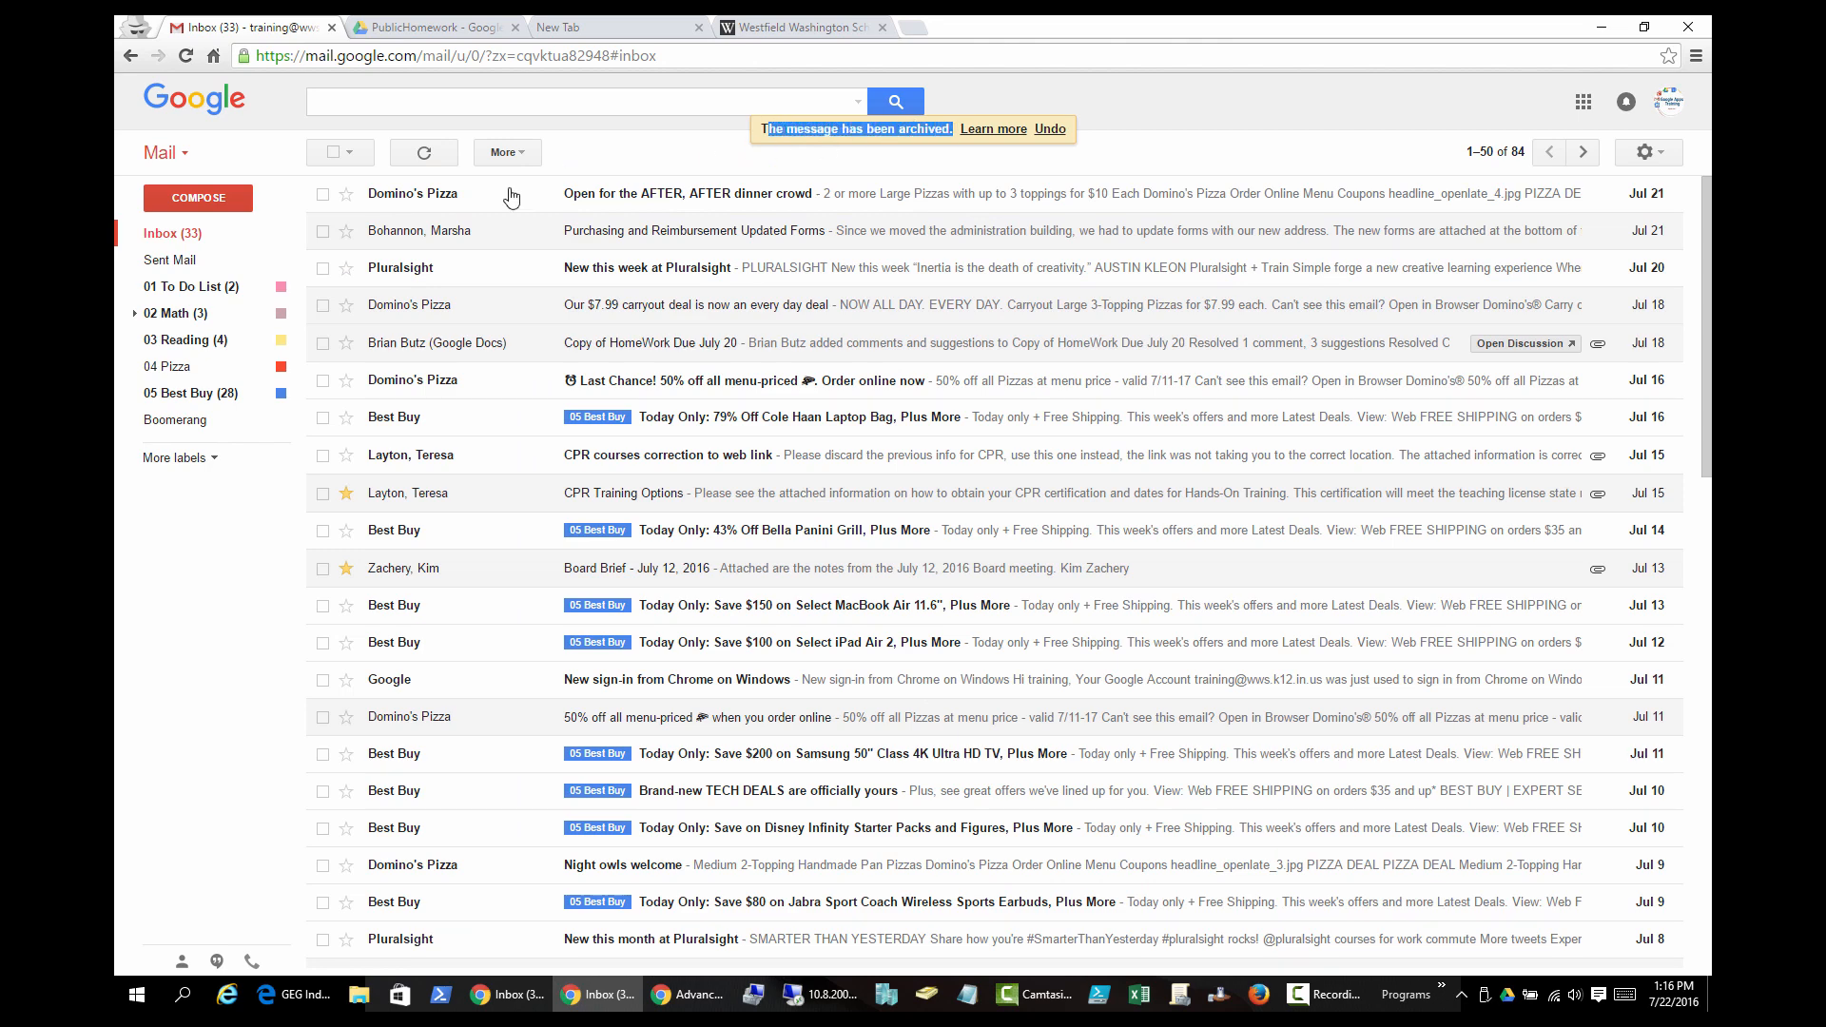
{"action": "left_click", "coordinate": [178, 400]}
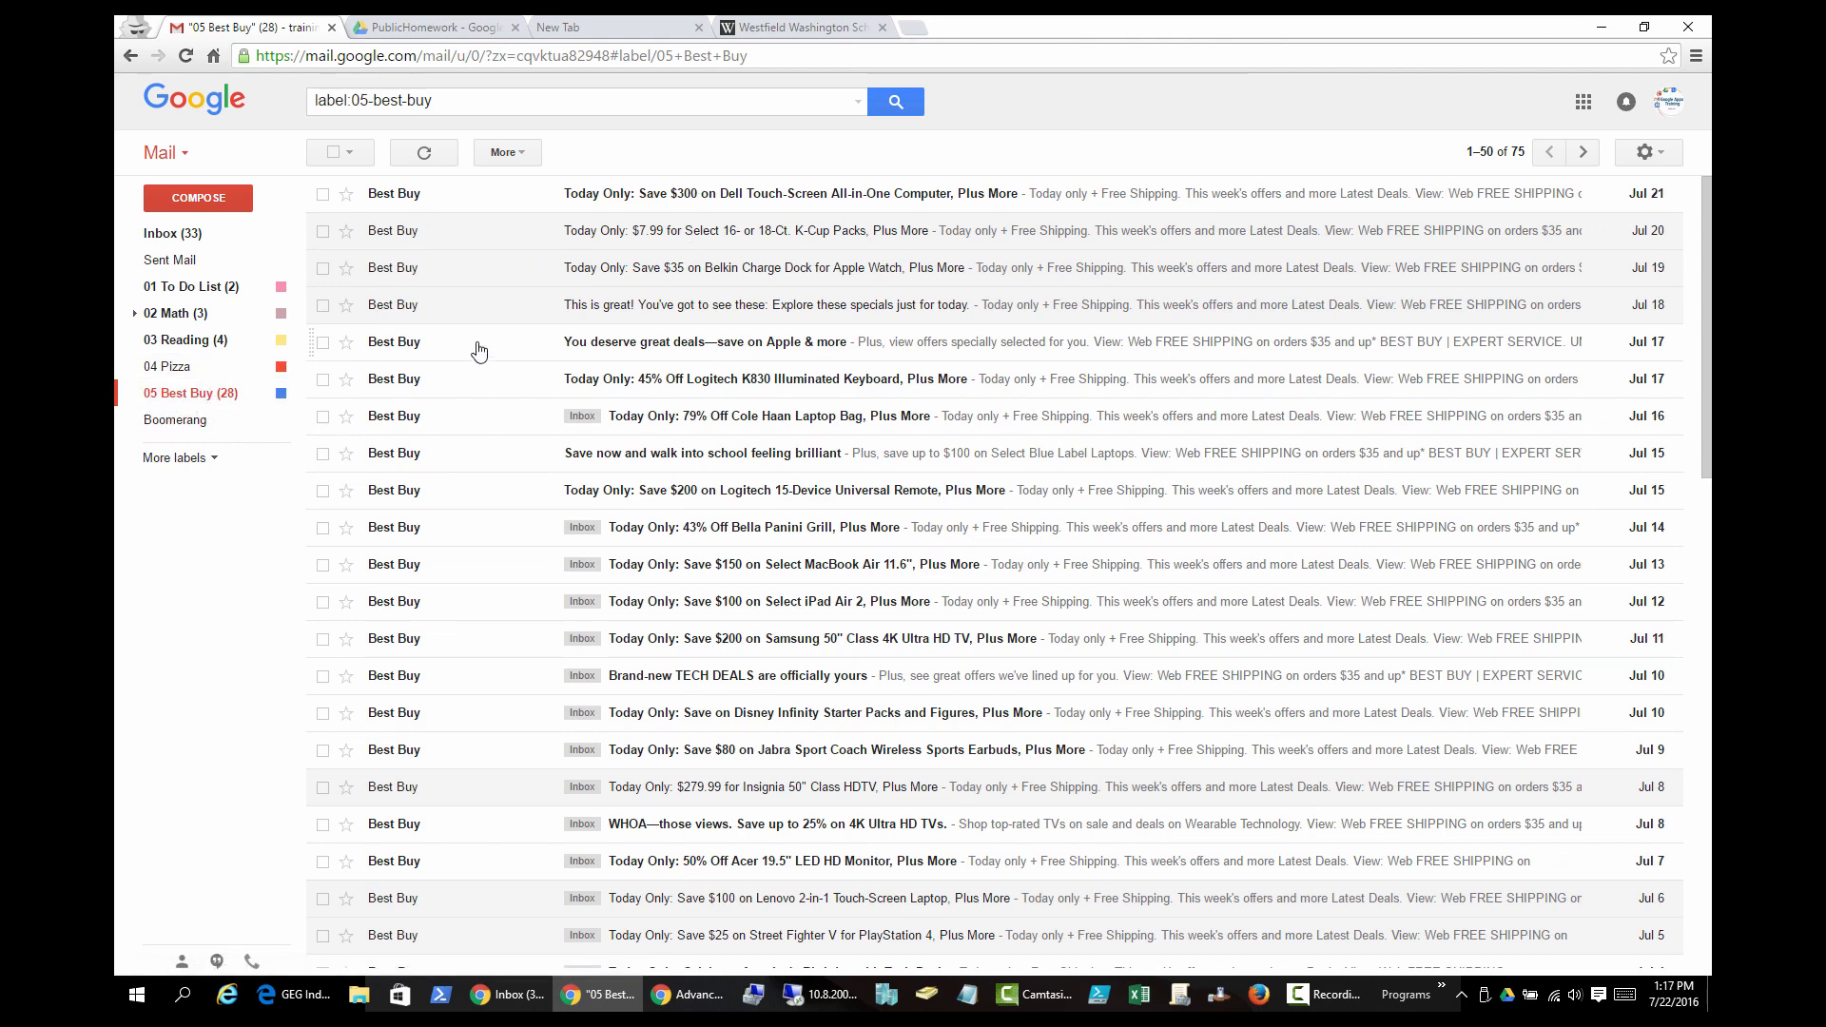
{"action": "left_click", "coordinate": [169, 237]}
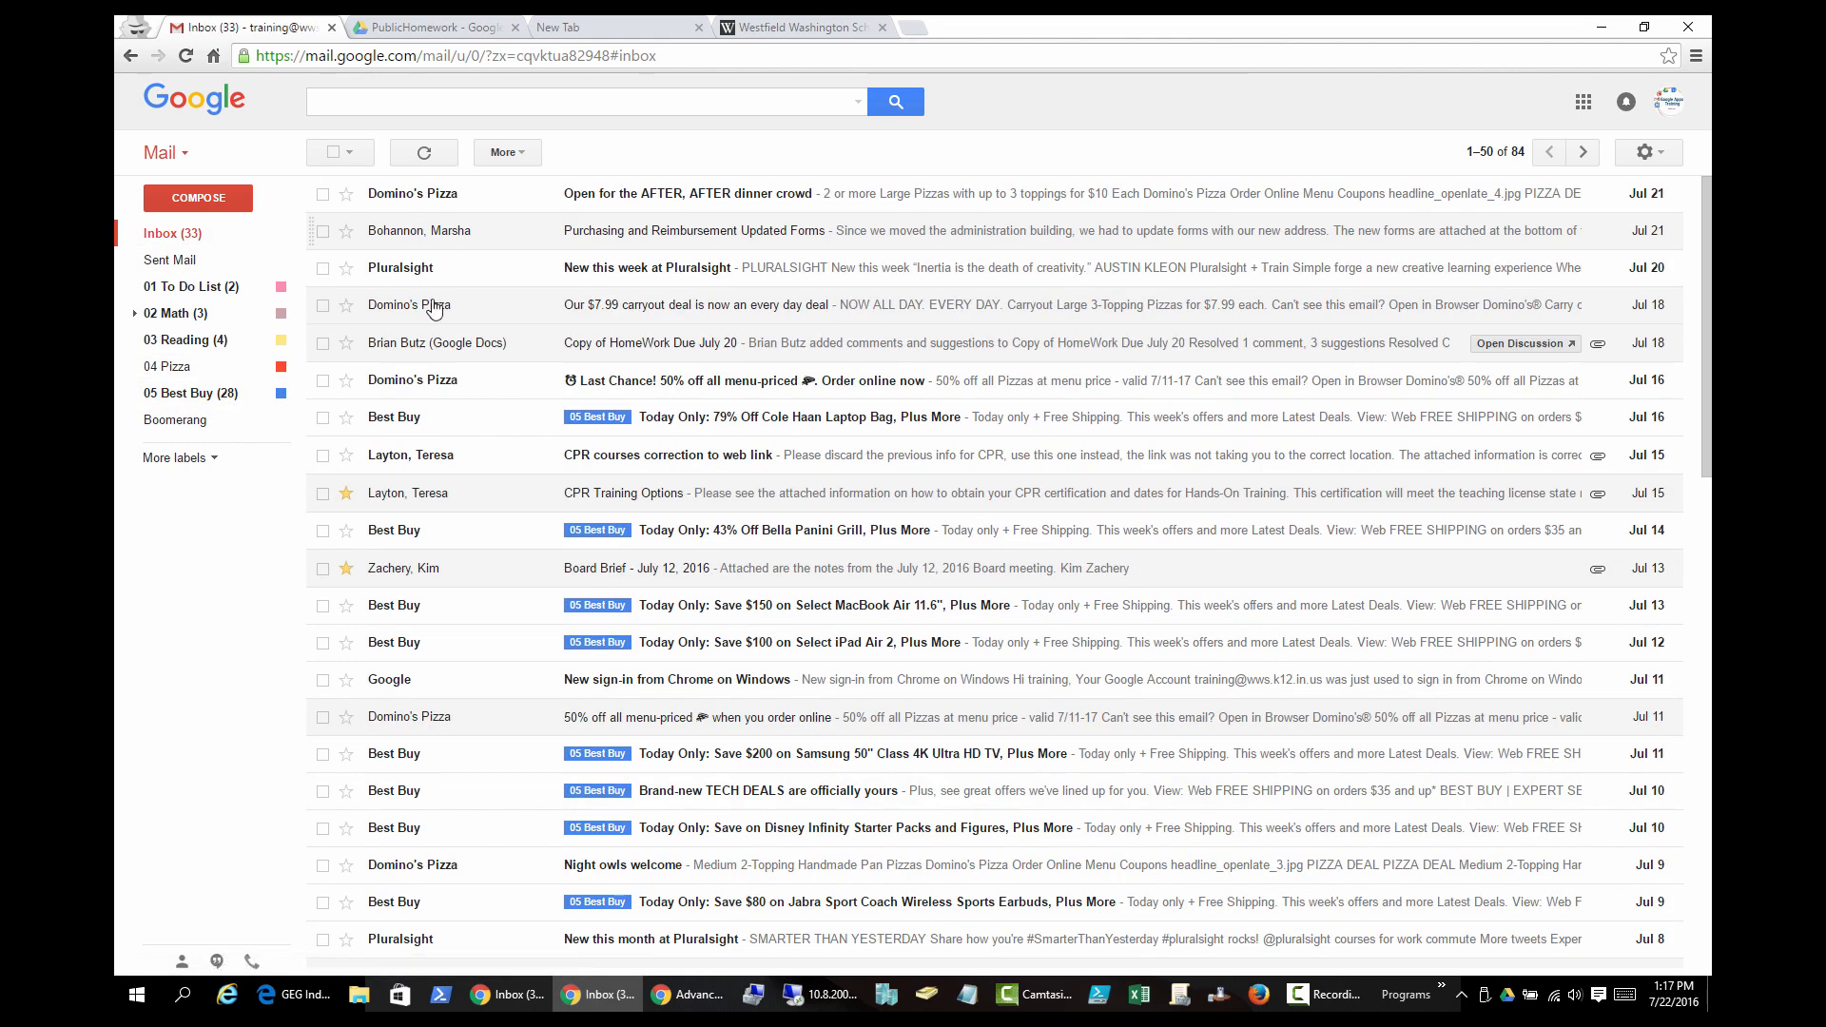
View the Best Buy Cole Haan Laptop Bag message and its labels, and return to the inbox to look over its messages
{"action": "left_click", "coordinate": [638, 418]}
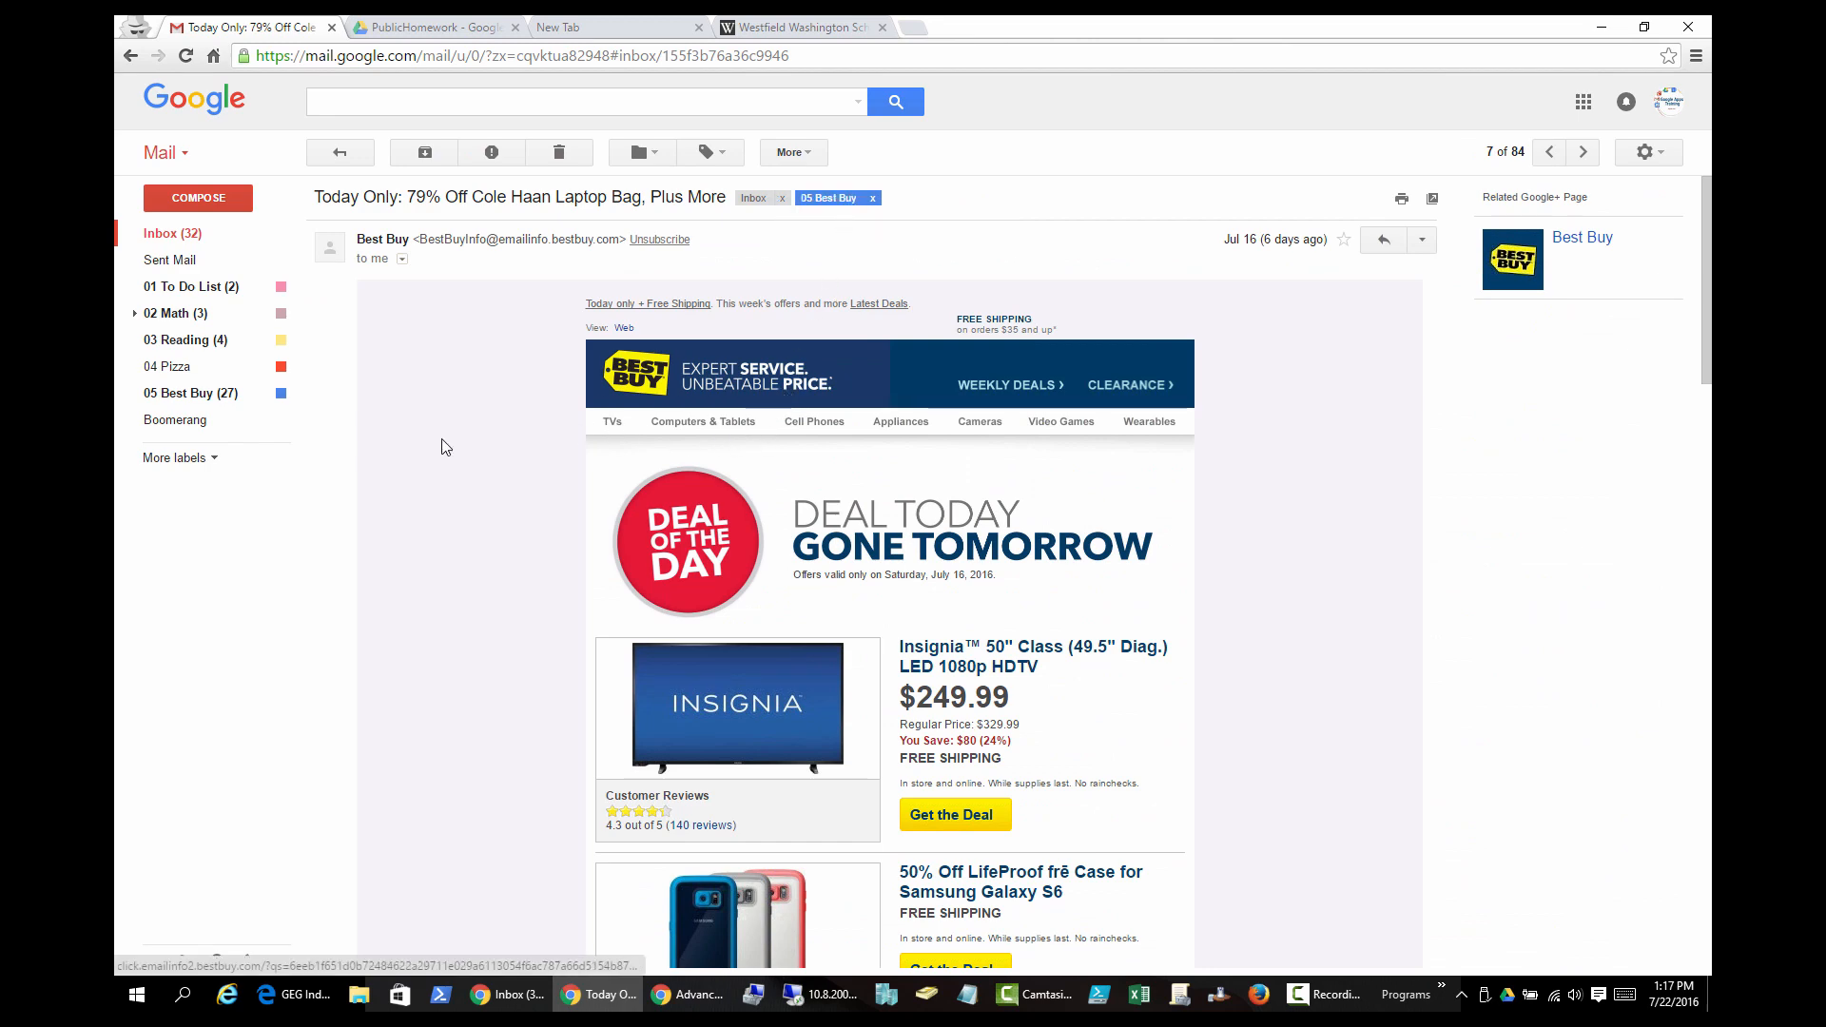
{"action": "left_click", "coordinate": [172, 233]}
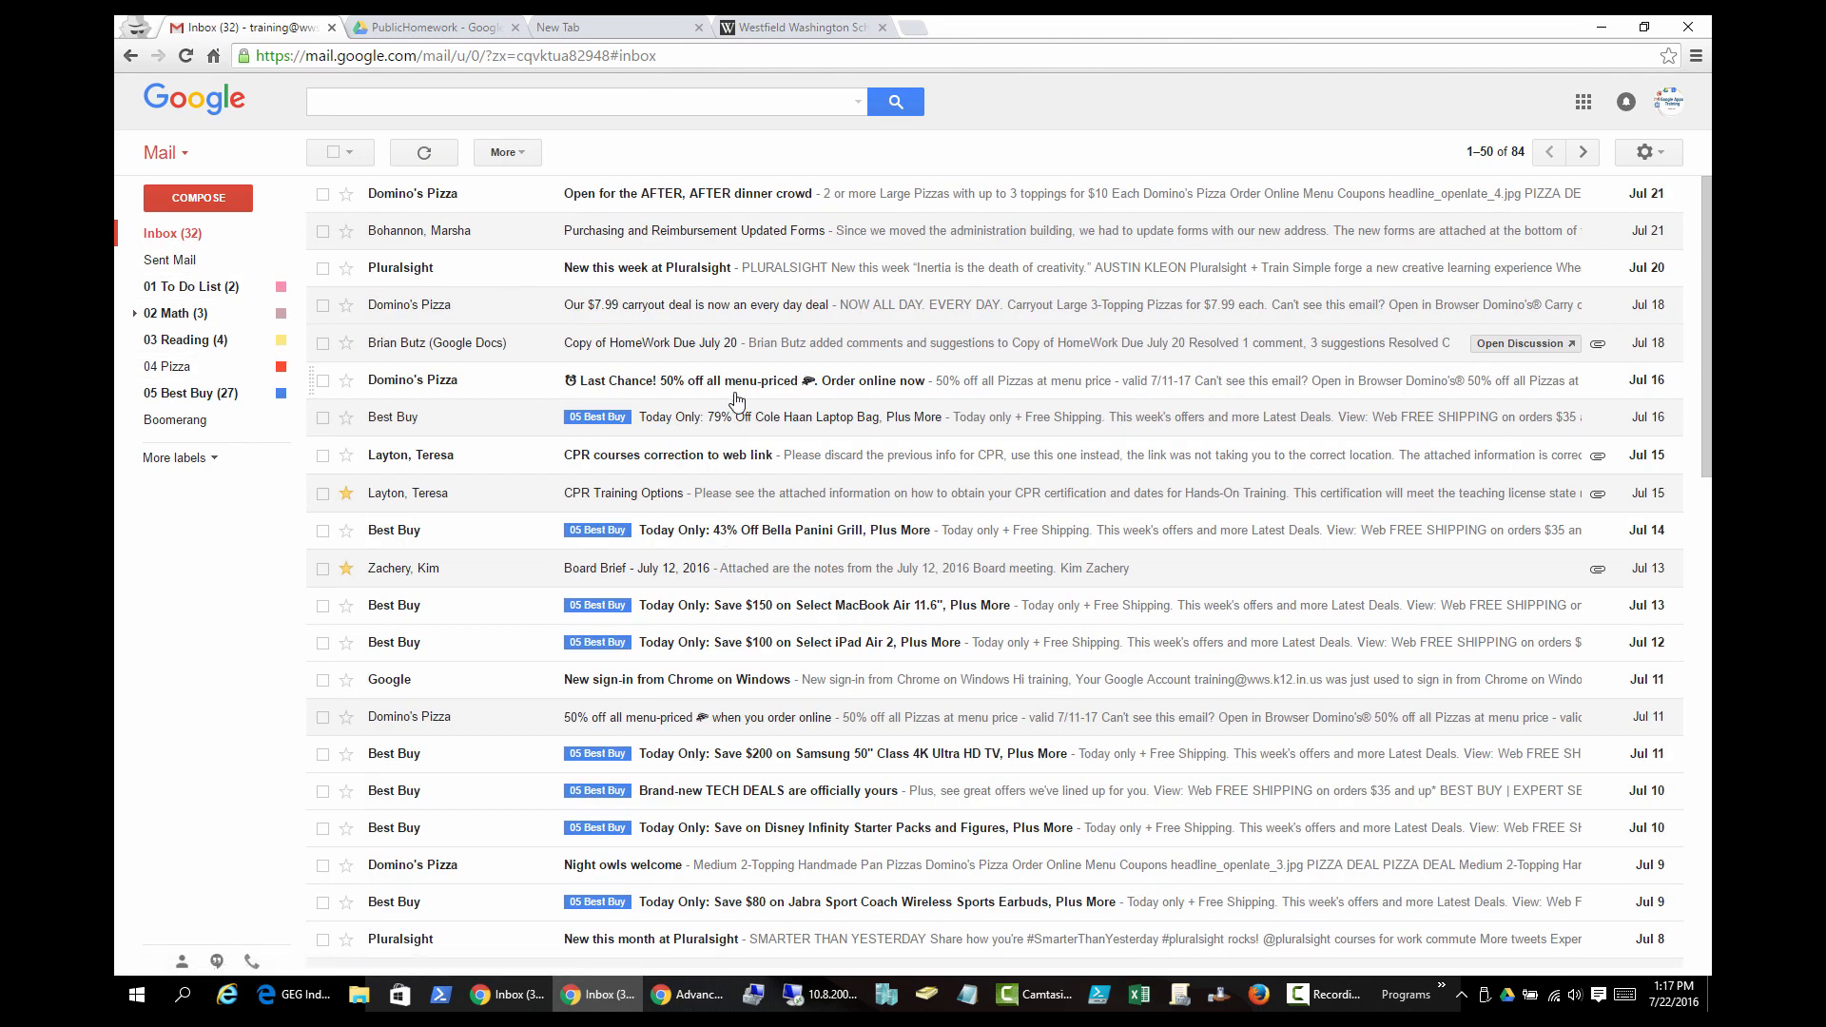
{"action": "scroll", "coordinate": [737, 399], "scroll_direction": "down", "scroll_amount": 4}
{"action": "scroll", "coordinate": [723, 285], "scroll_direction": "up", "scroll_amount": 4}
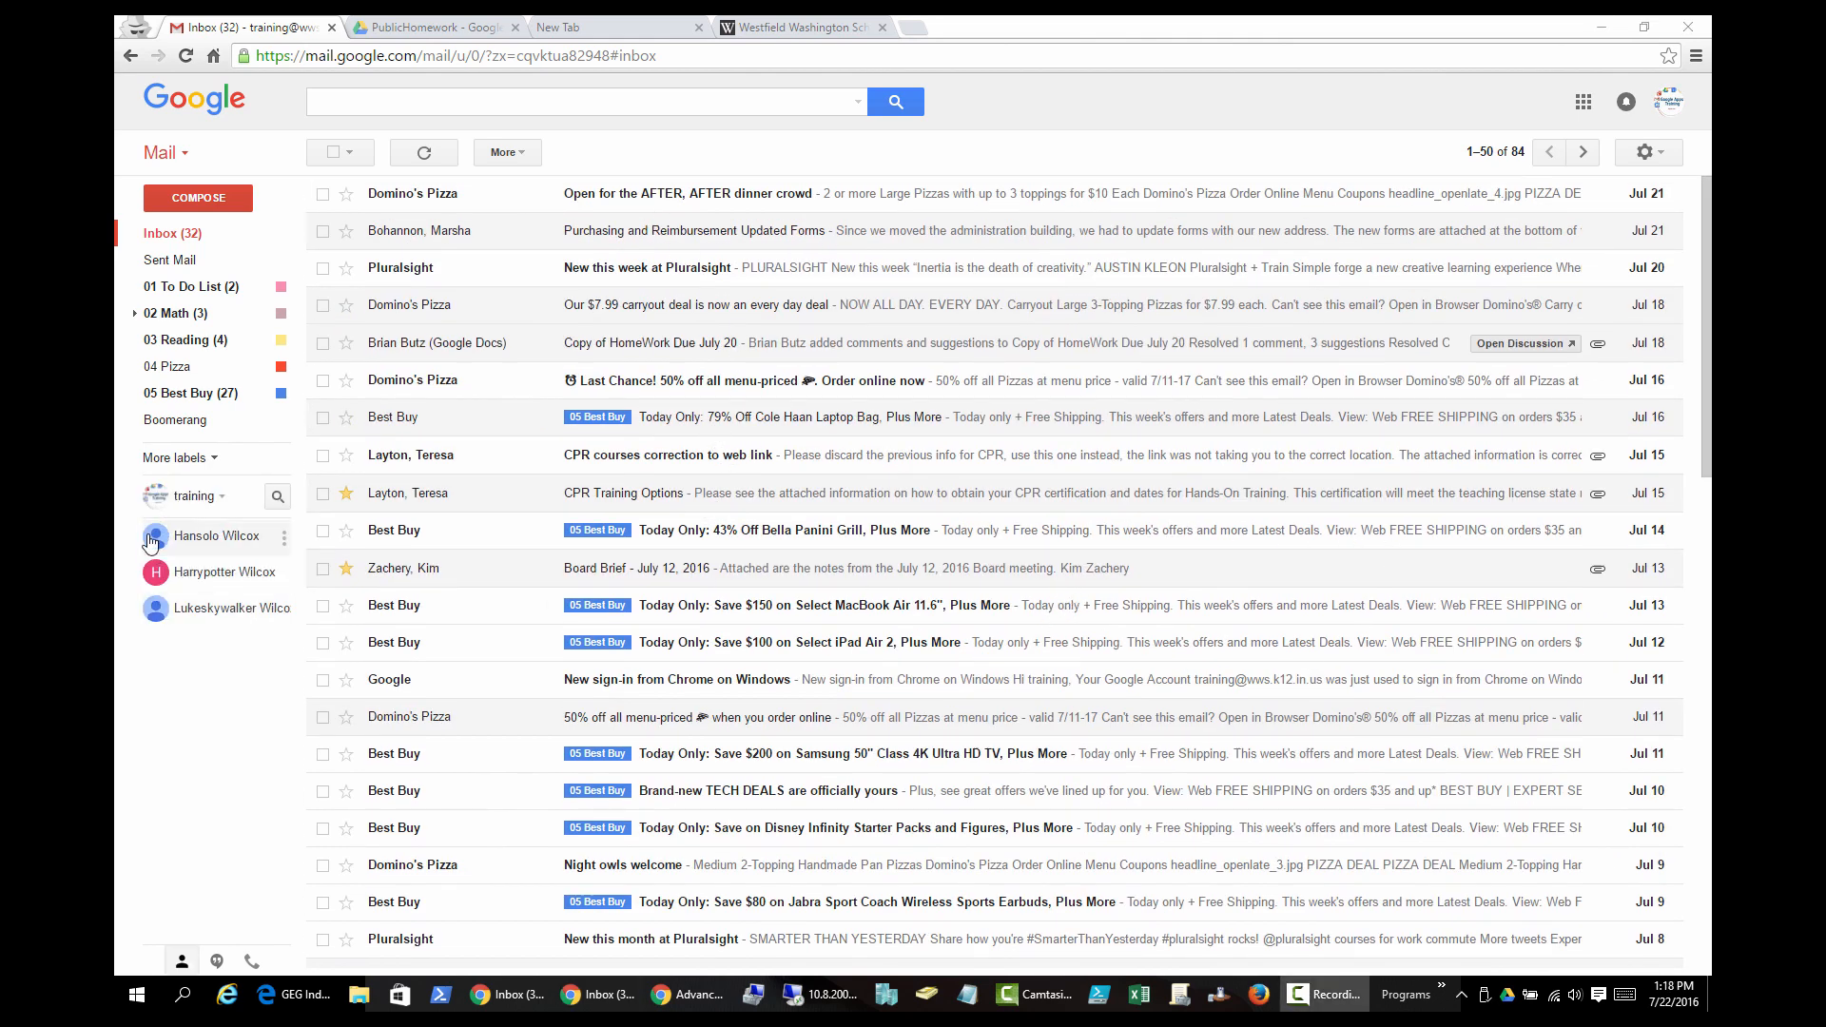
Examine the Hangouts contacts list, a contact's card and the people search, hiding and showing the list again
{"action": "mouse_move", "coordinate": [153, 542]}
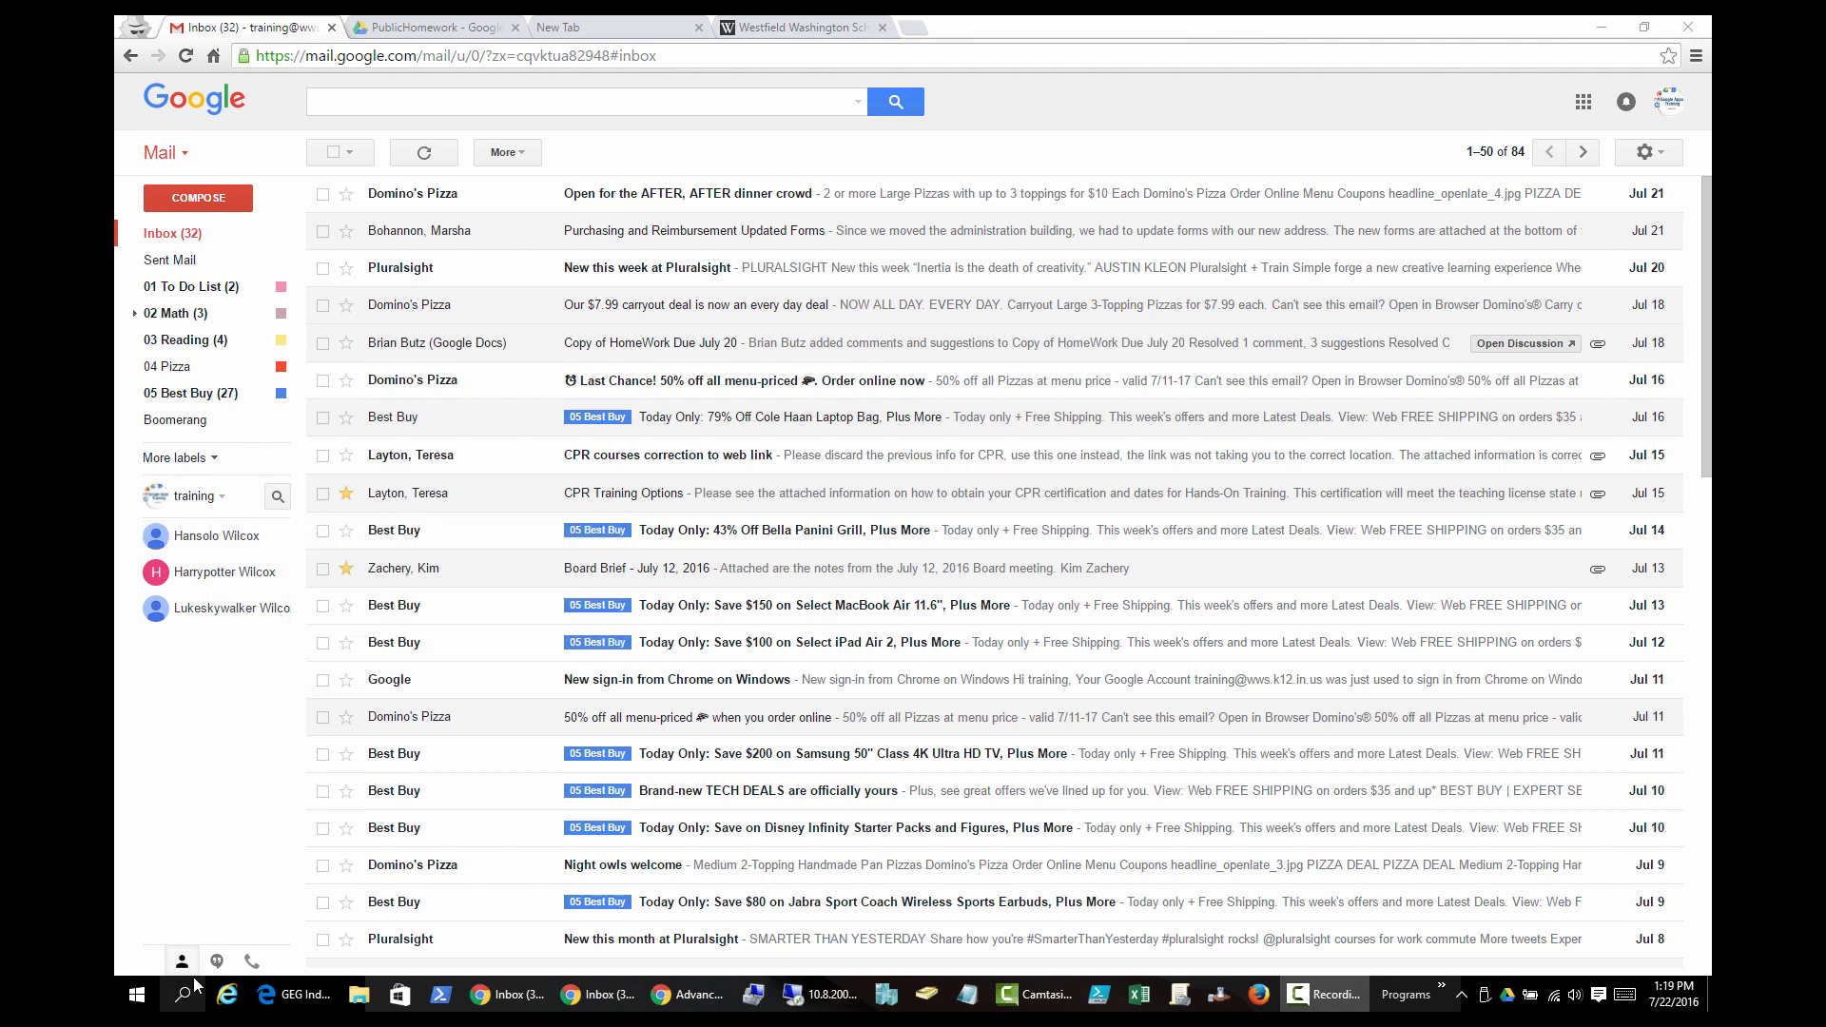
{"action": "left_click", "coordinate": [184, 964]}
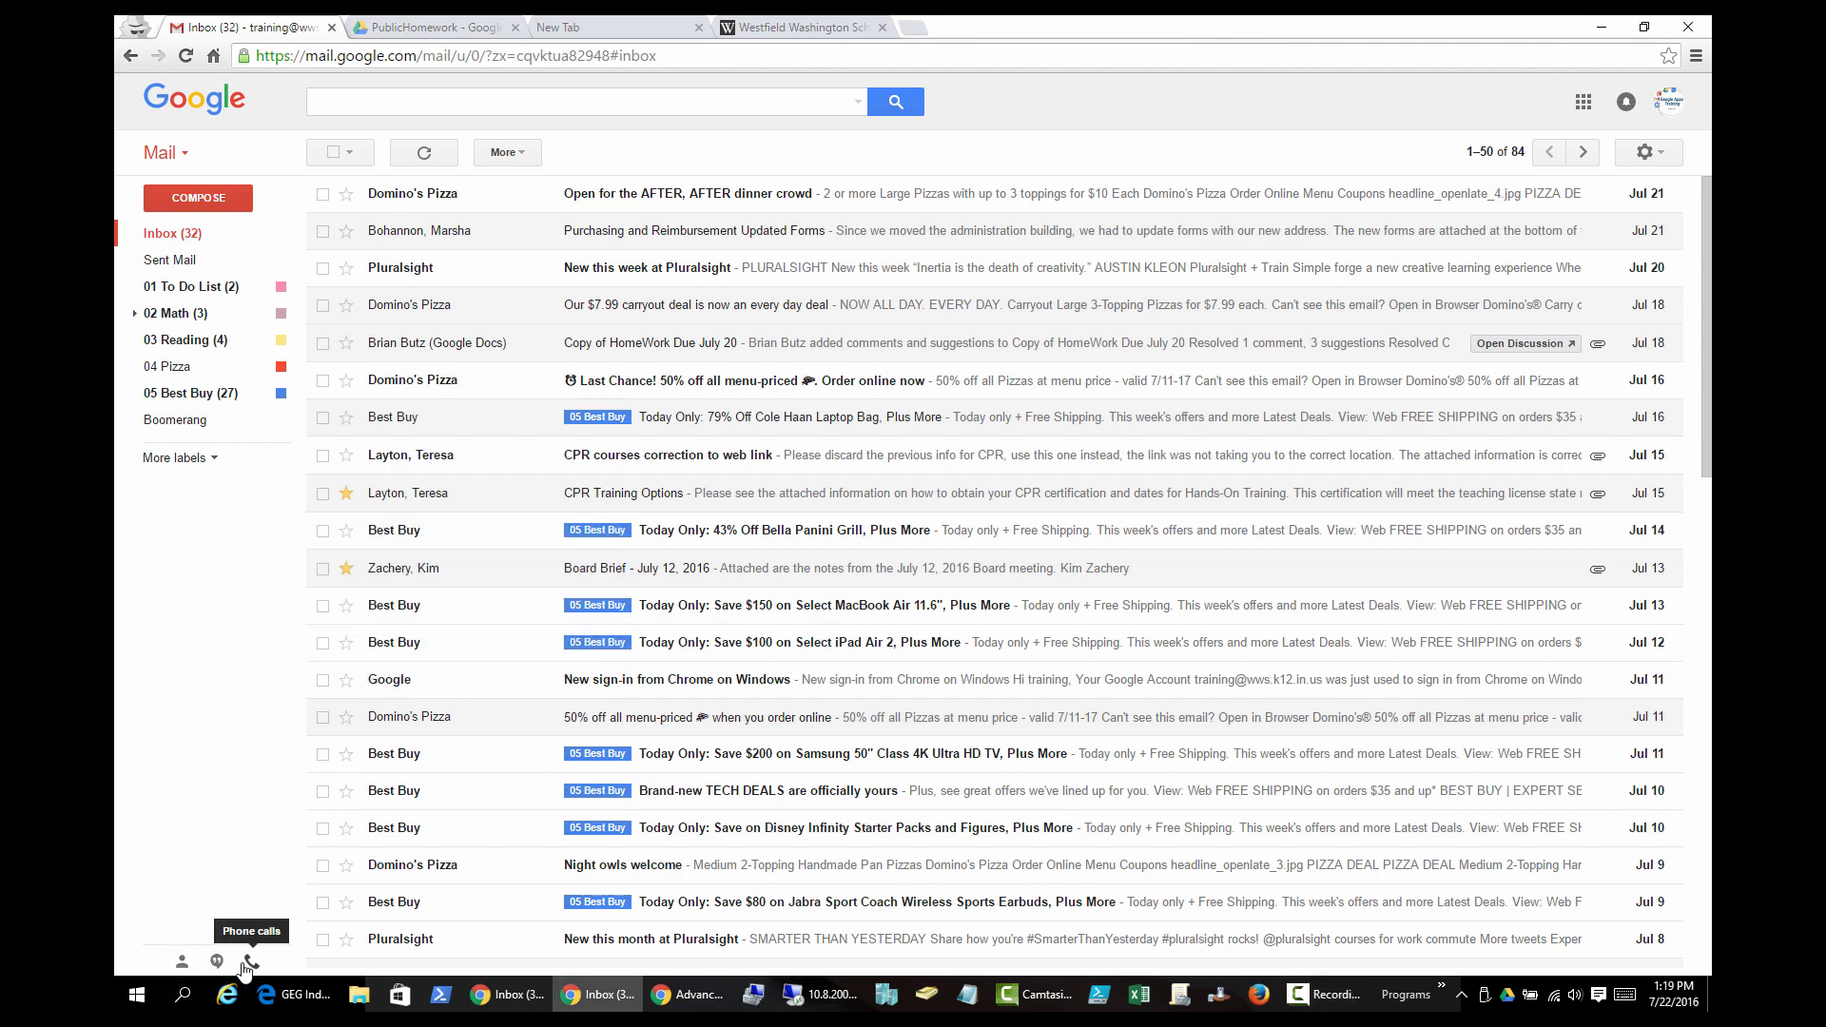
{"action": "left_click", "coordinate": [187, 966]}
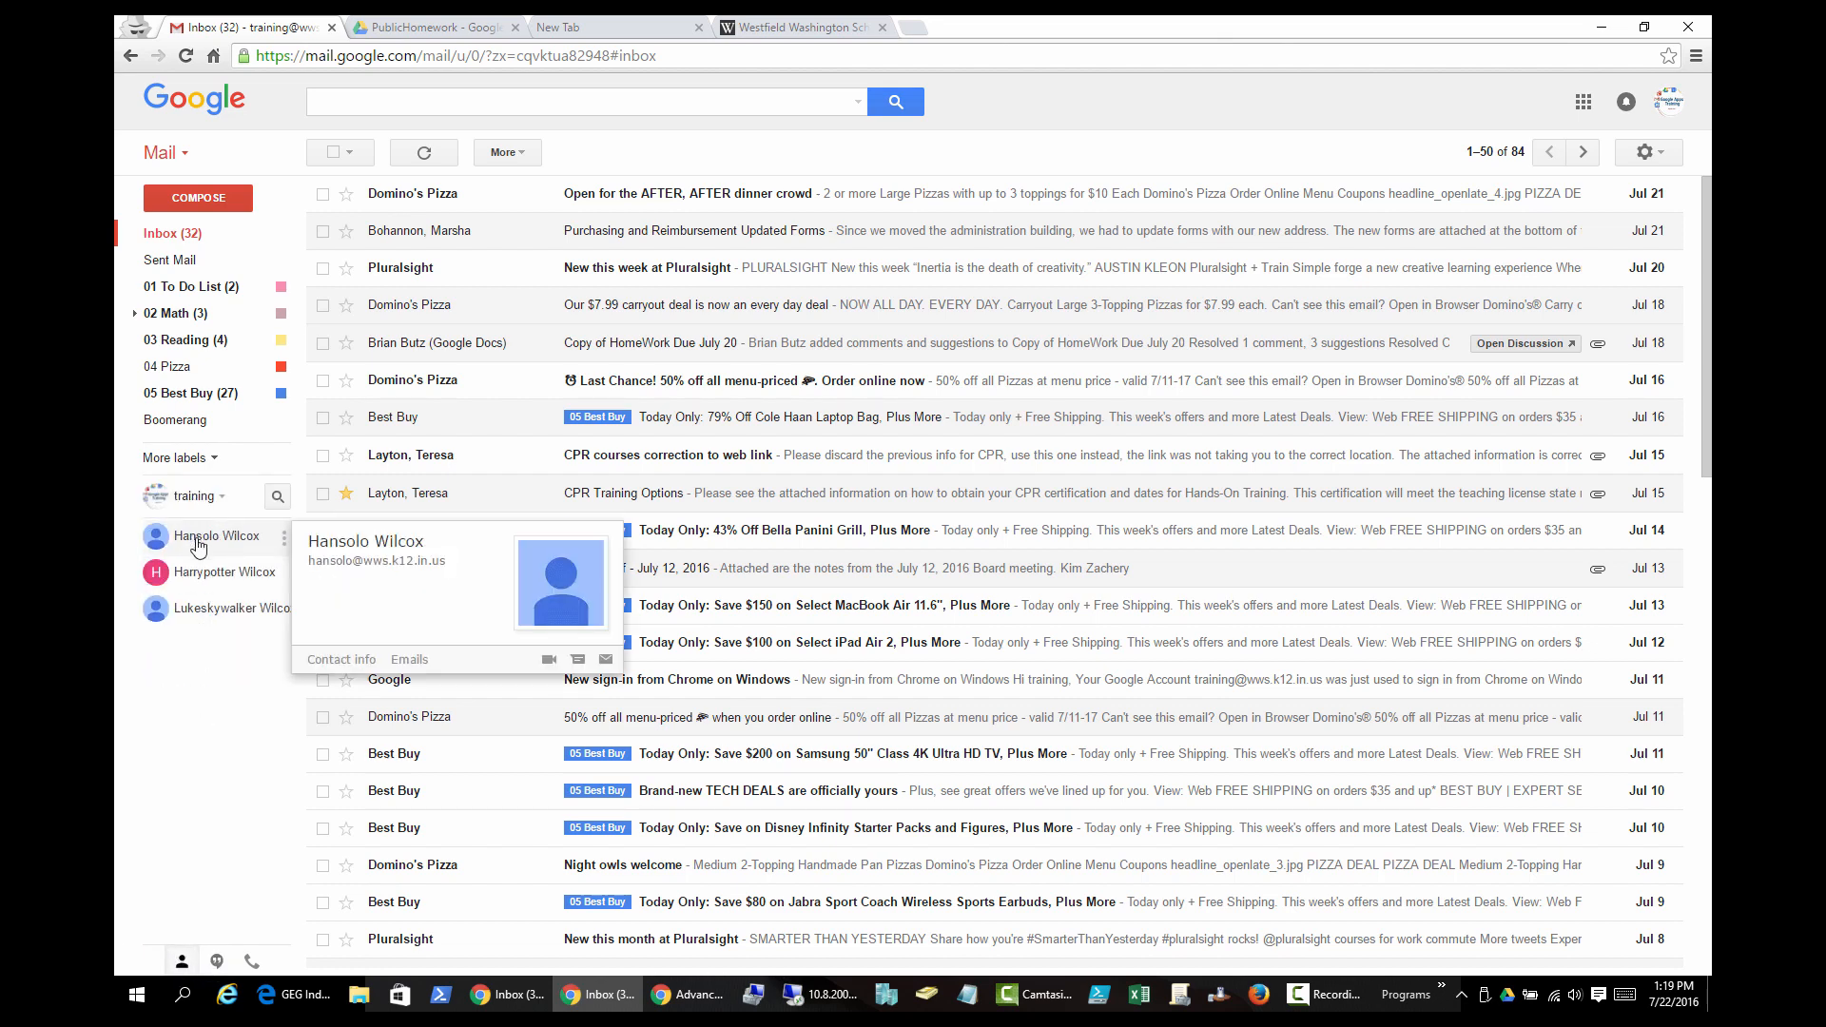
{"action": "left_click", "coordinate": [181, 962]}
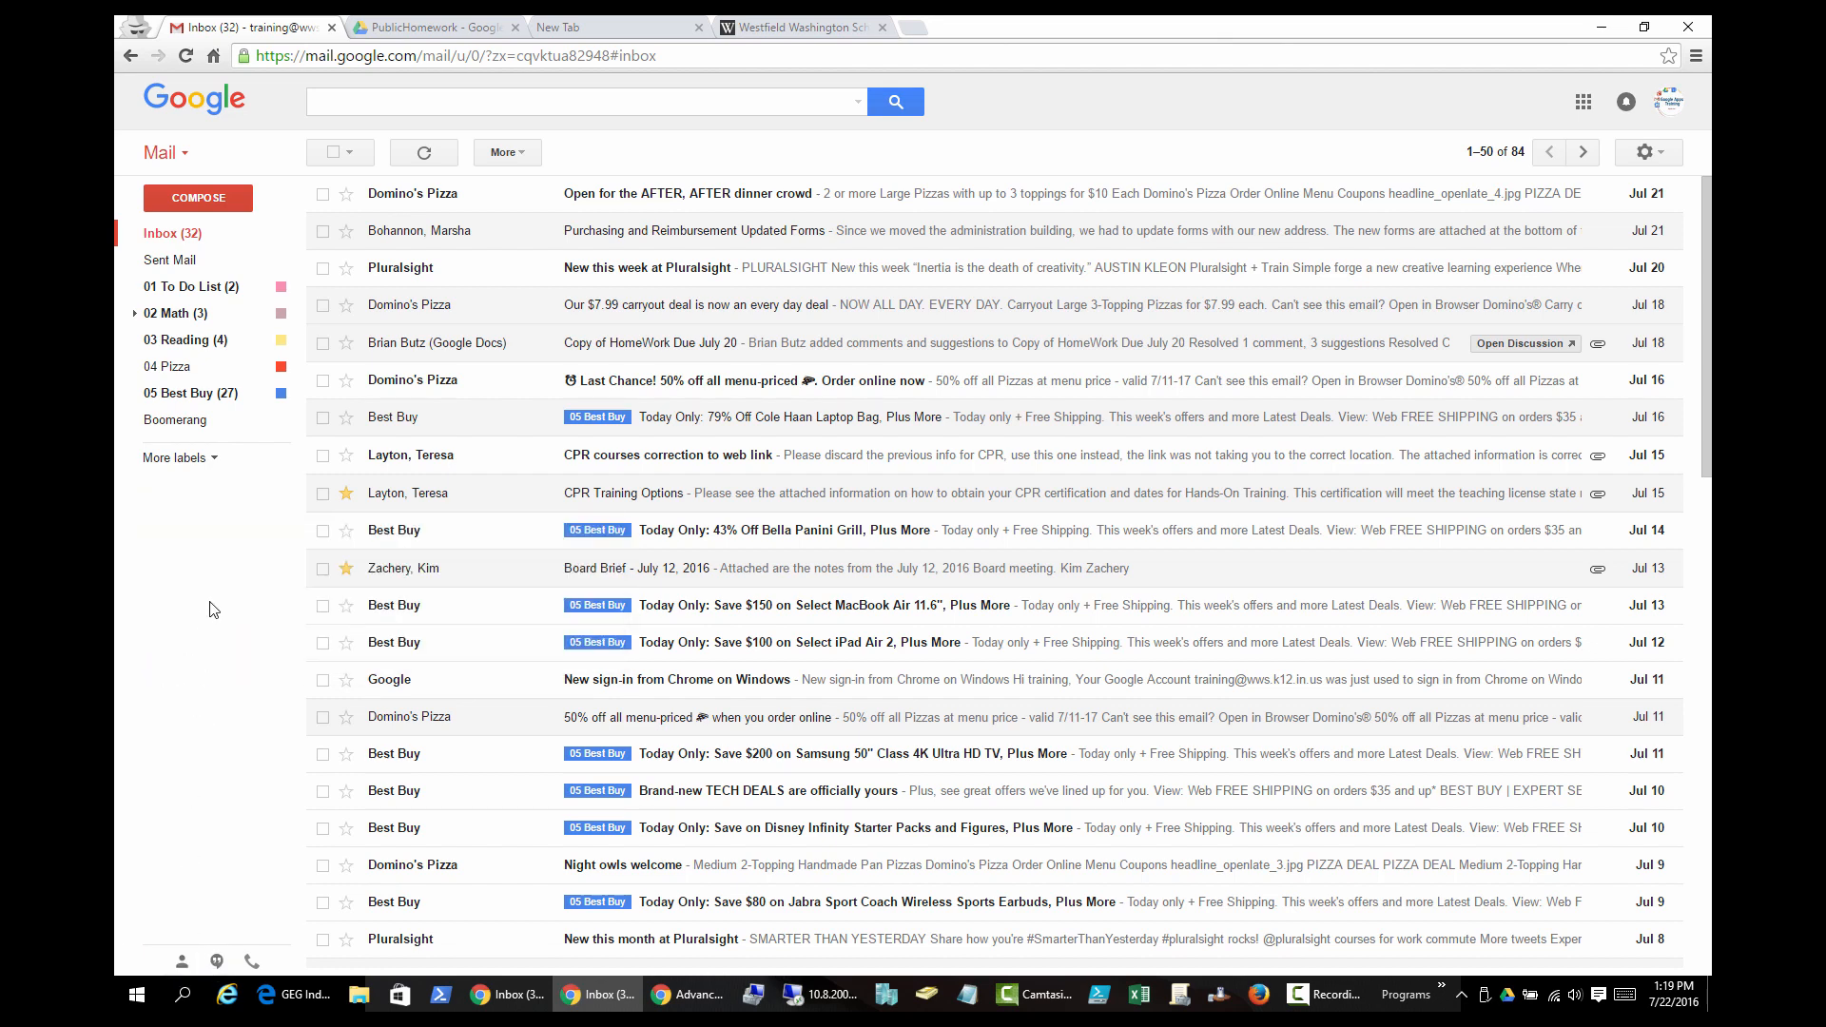
{"action": "left_click", "coordinate": [182, 961]}
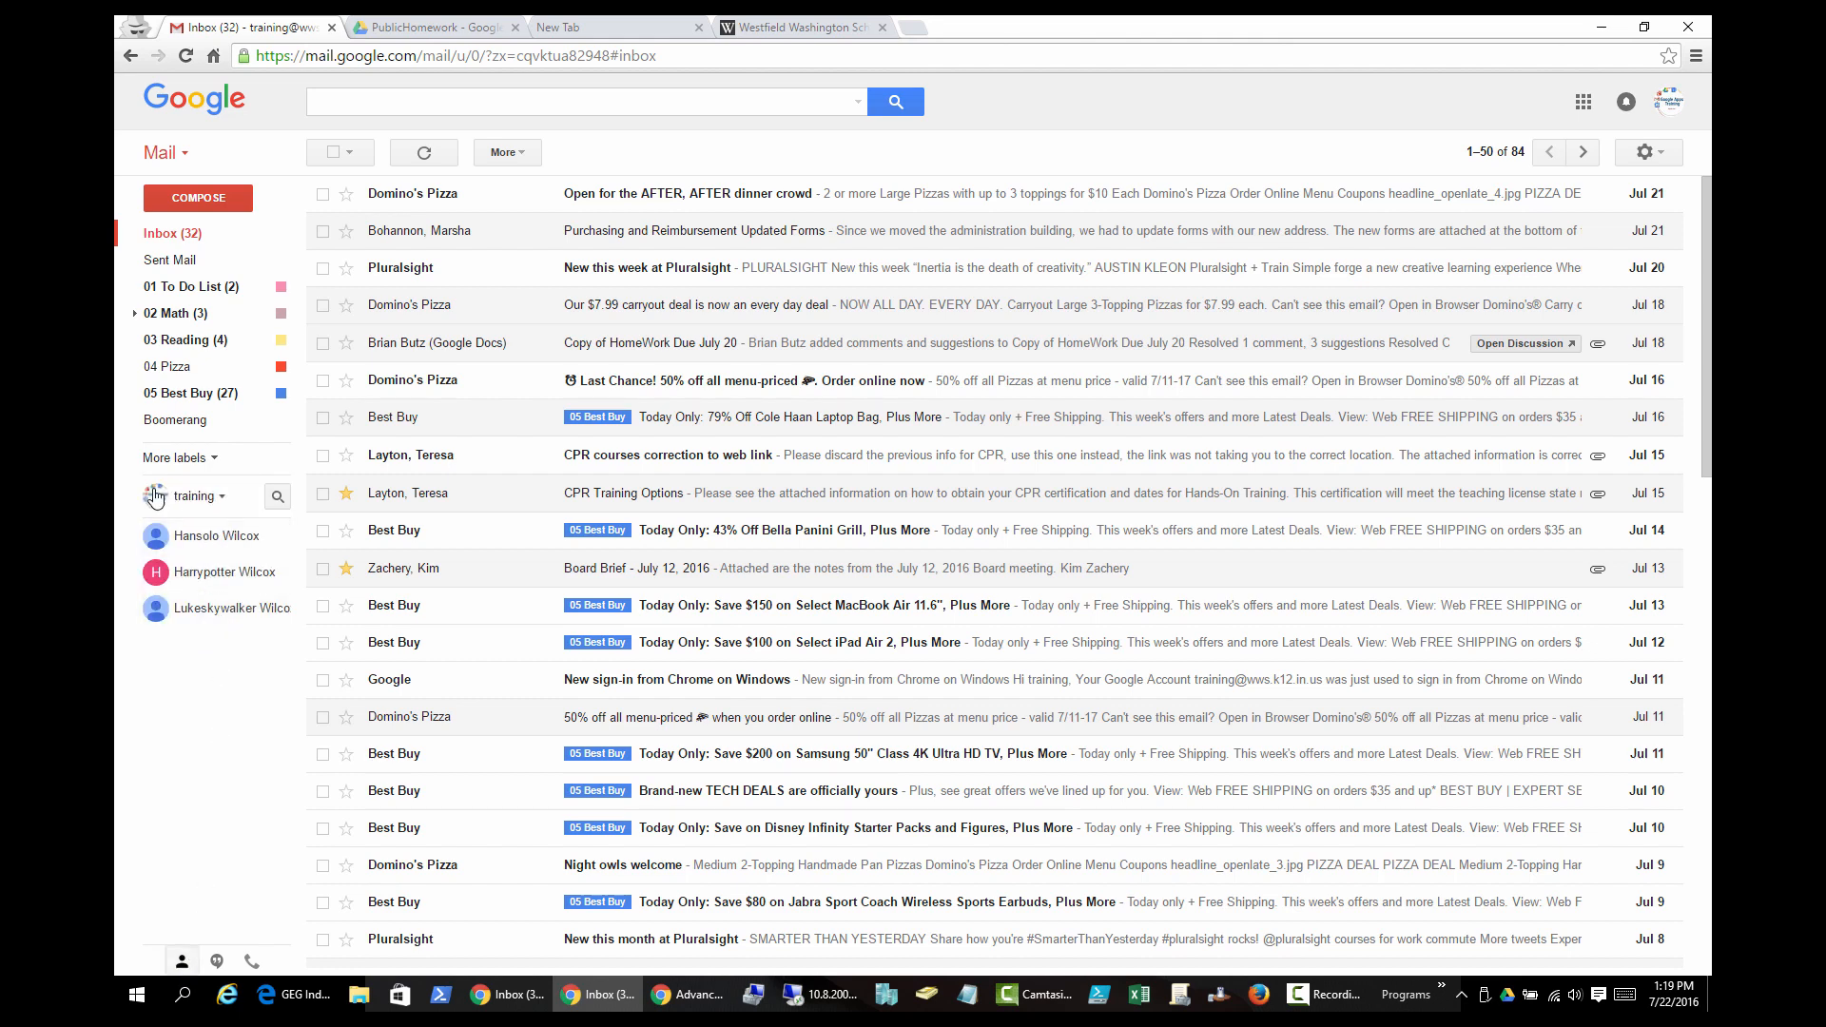
{"action": "left_click", "coordinate": [277, 498]}
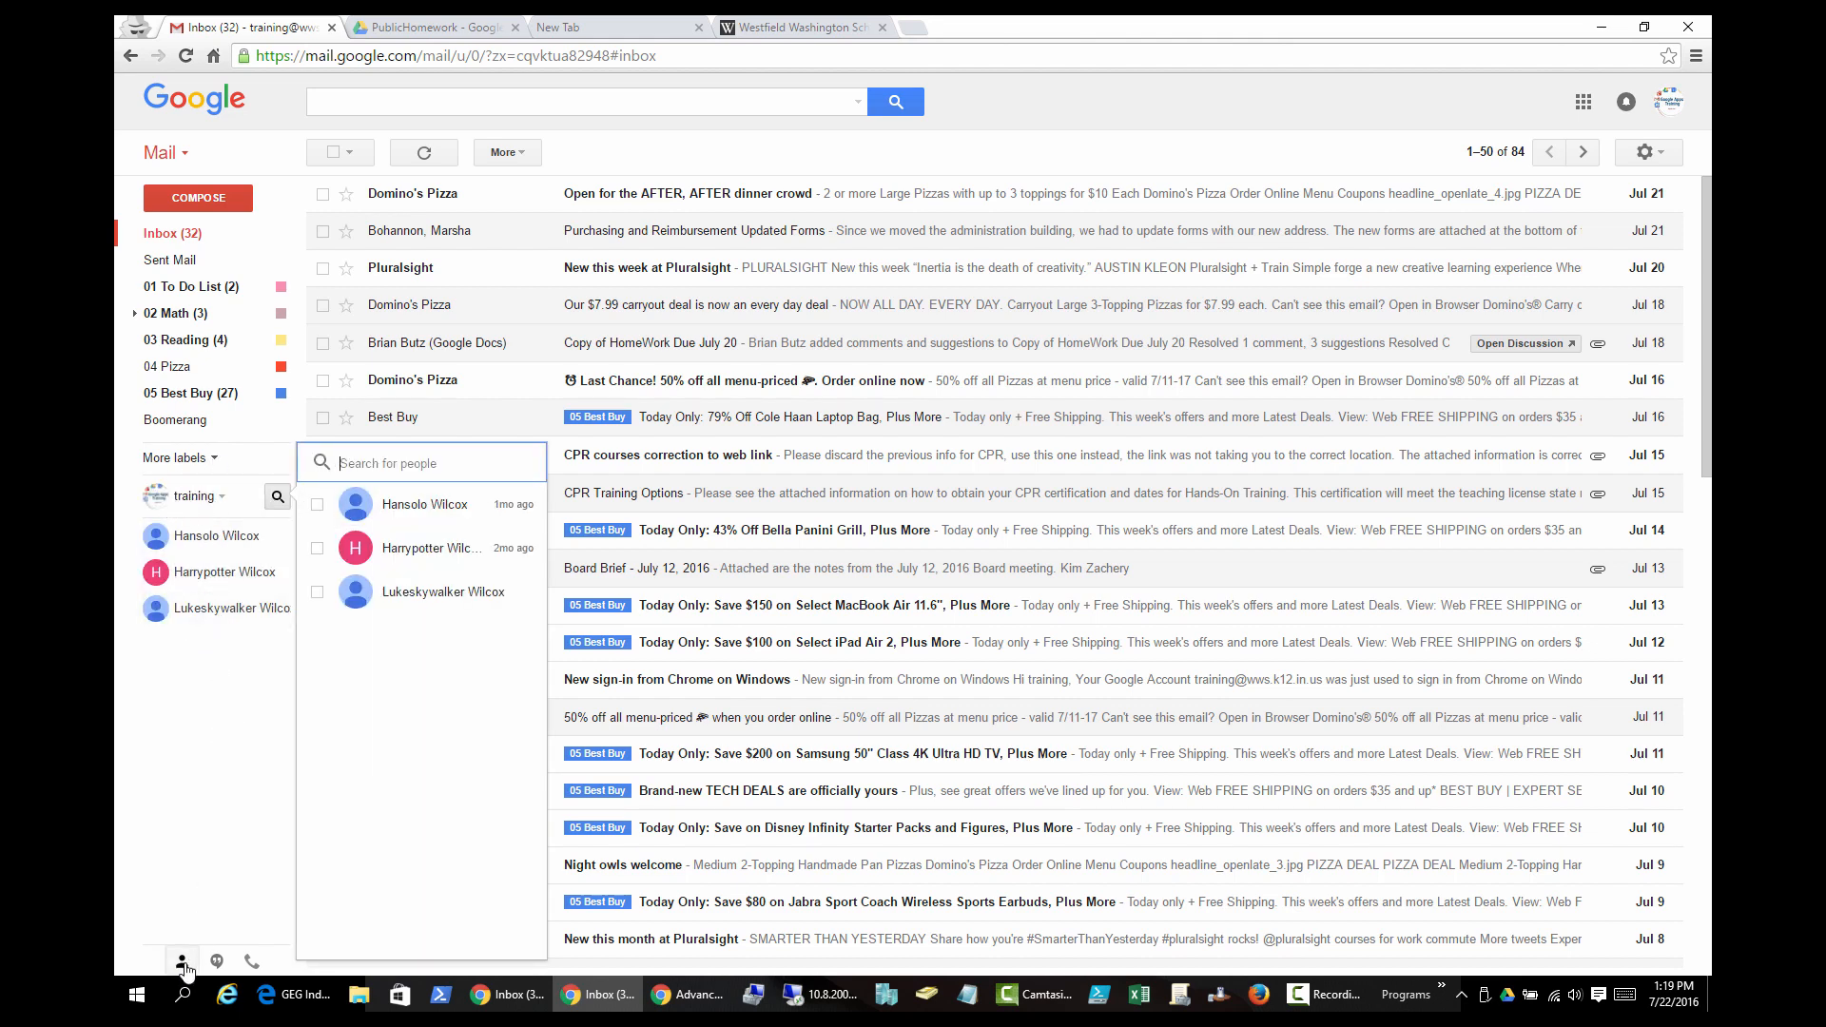
{"action": "left_click", "coordinate": [182, 961]}
{"action": "left_click", "coordinate": [182, 963]}
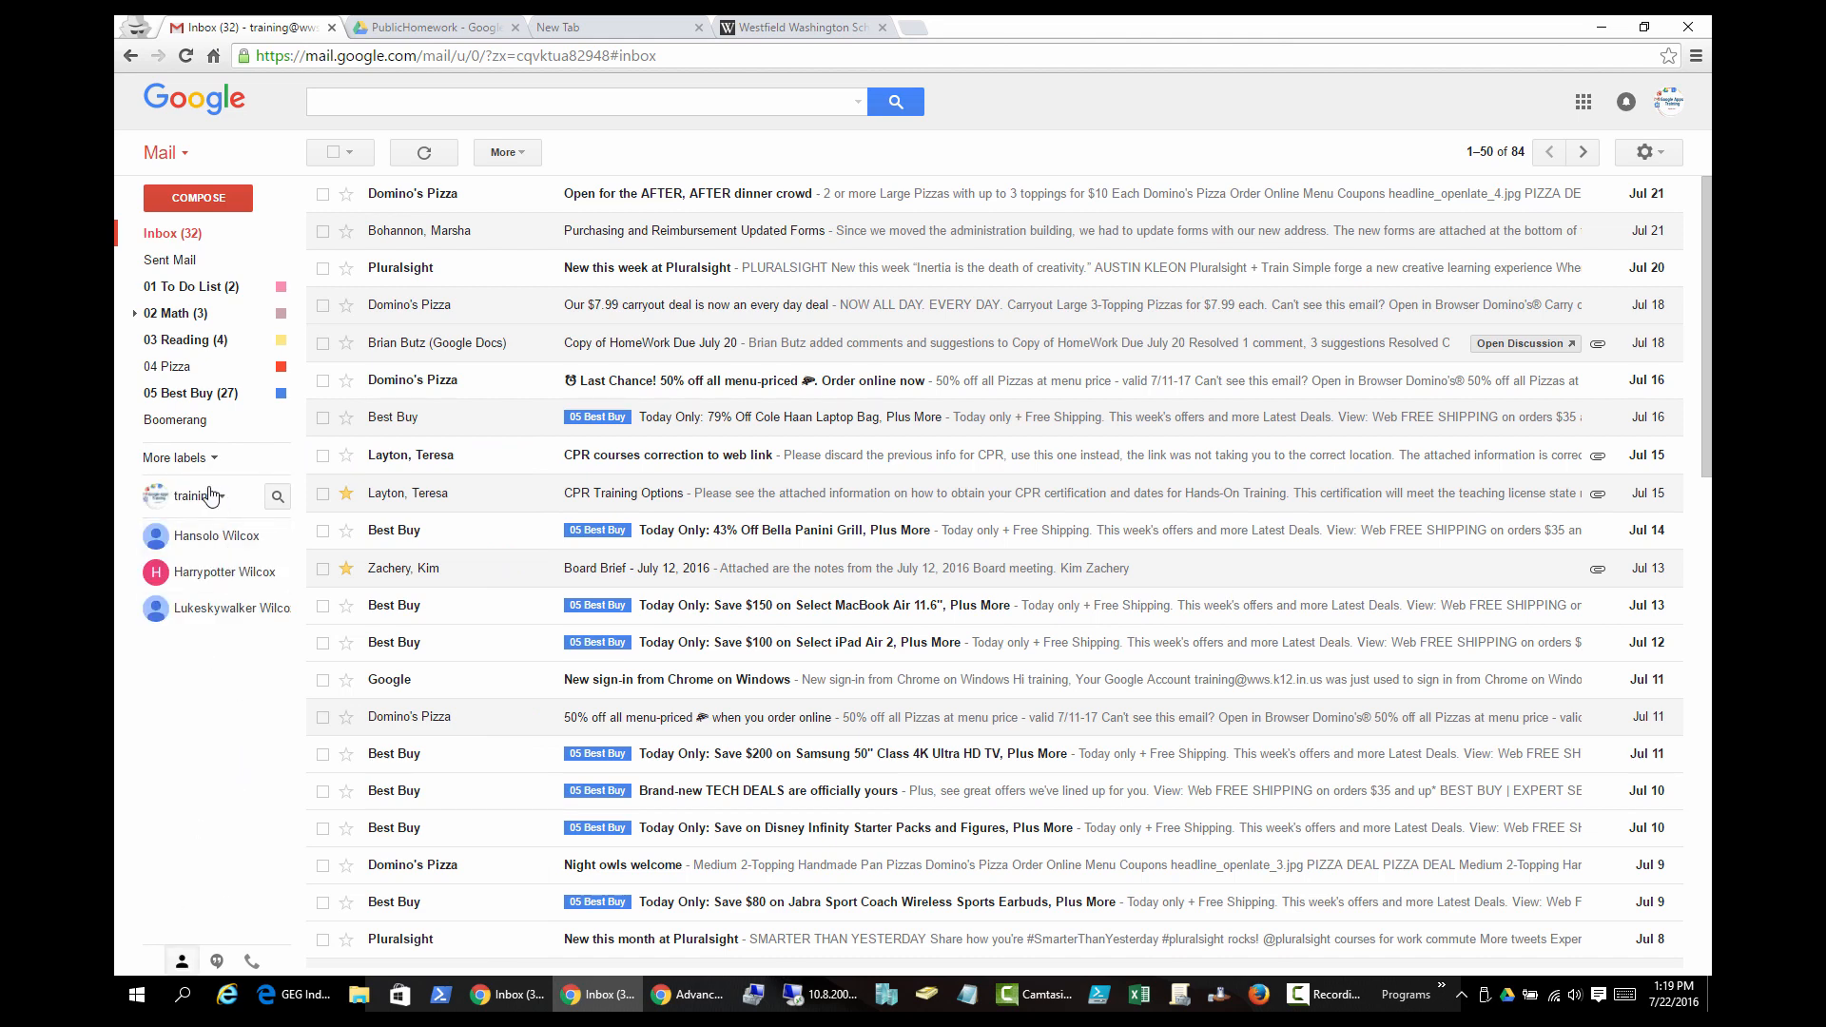
Start a Hangouts group message with two contacts found by searching for people
{"action": "left_click", "coordinate": [276, 498]}
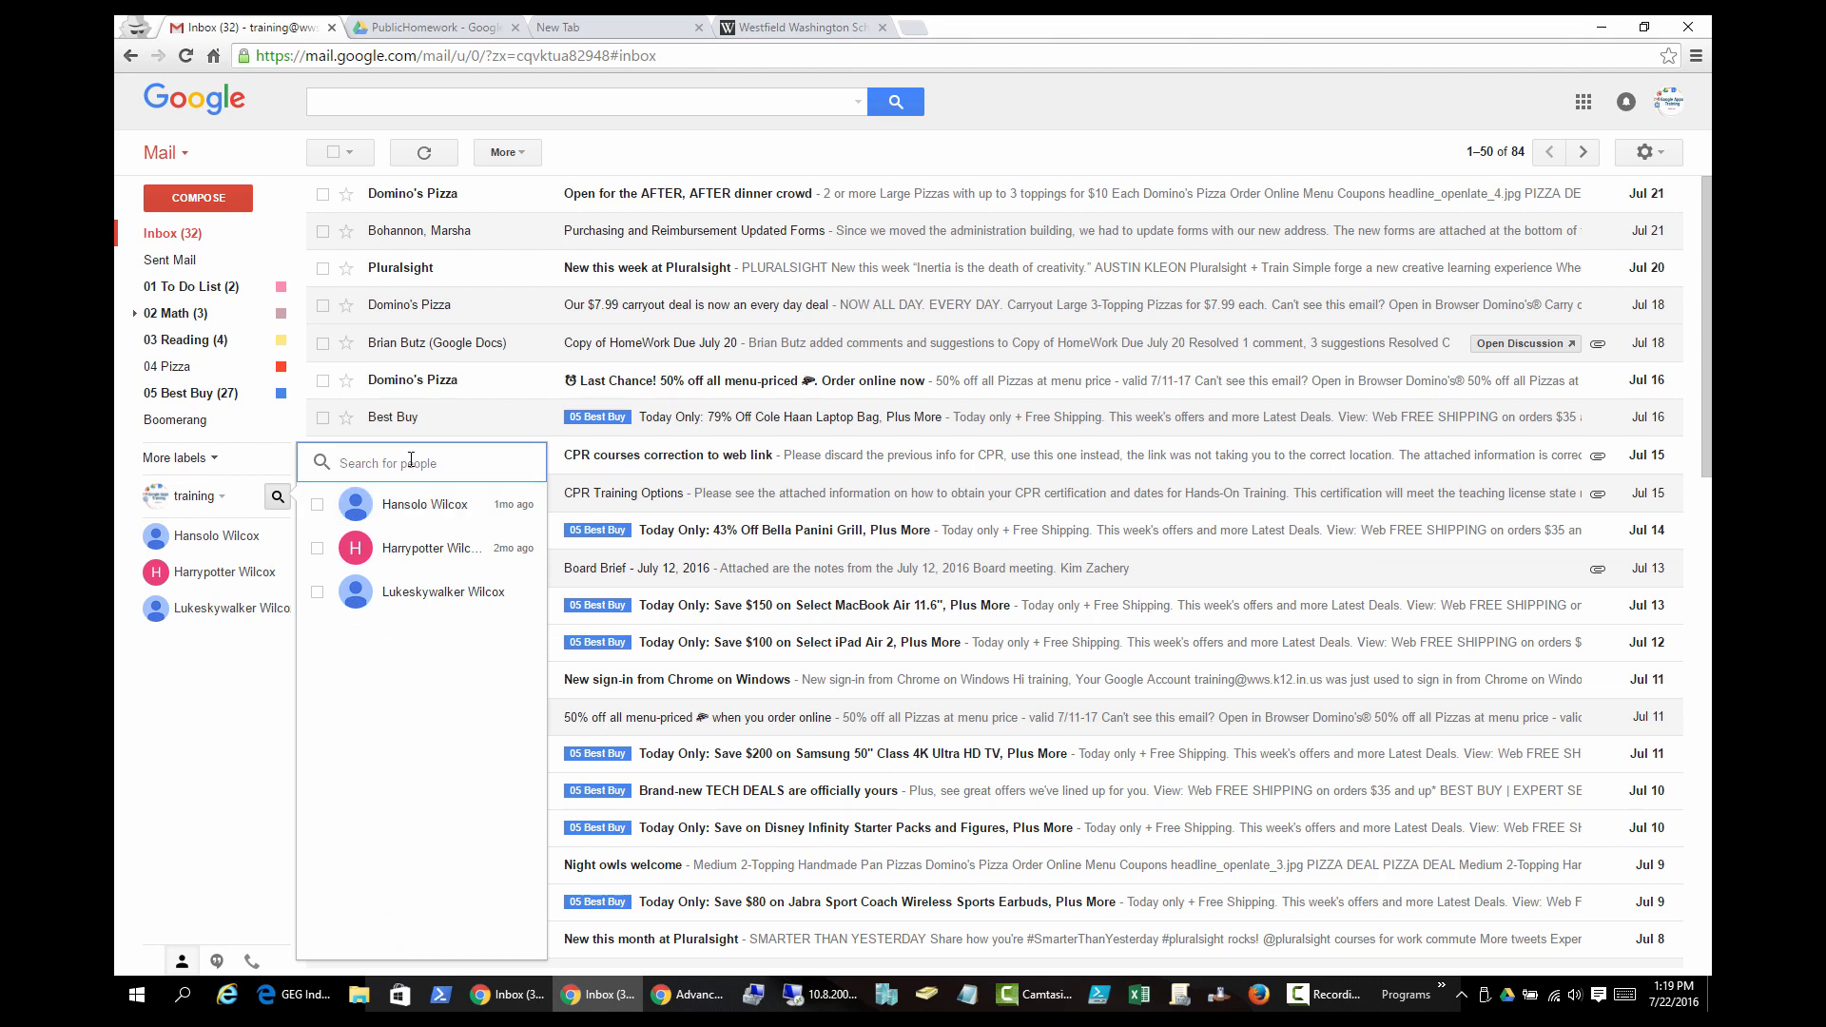
{"action": "type", "text": "han"}
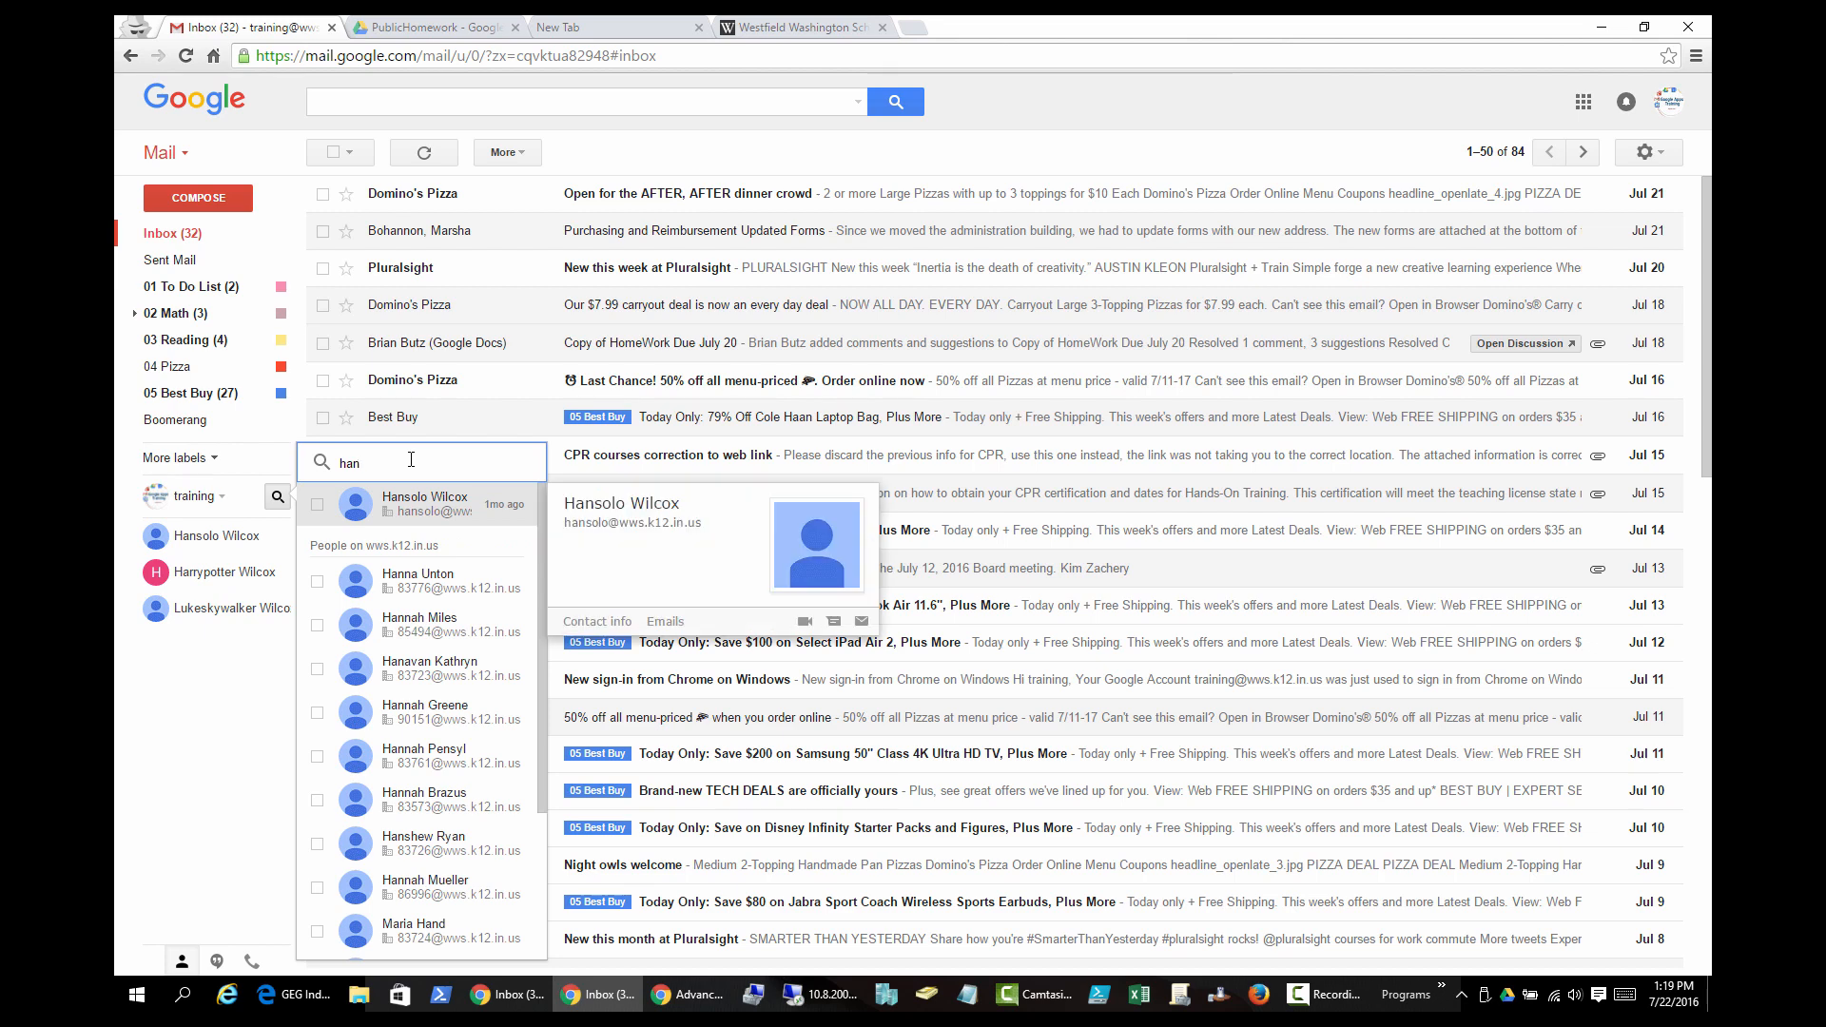
{"action": "key", "text": "Return"}
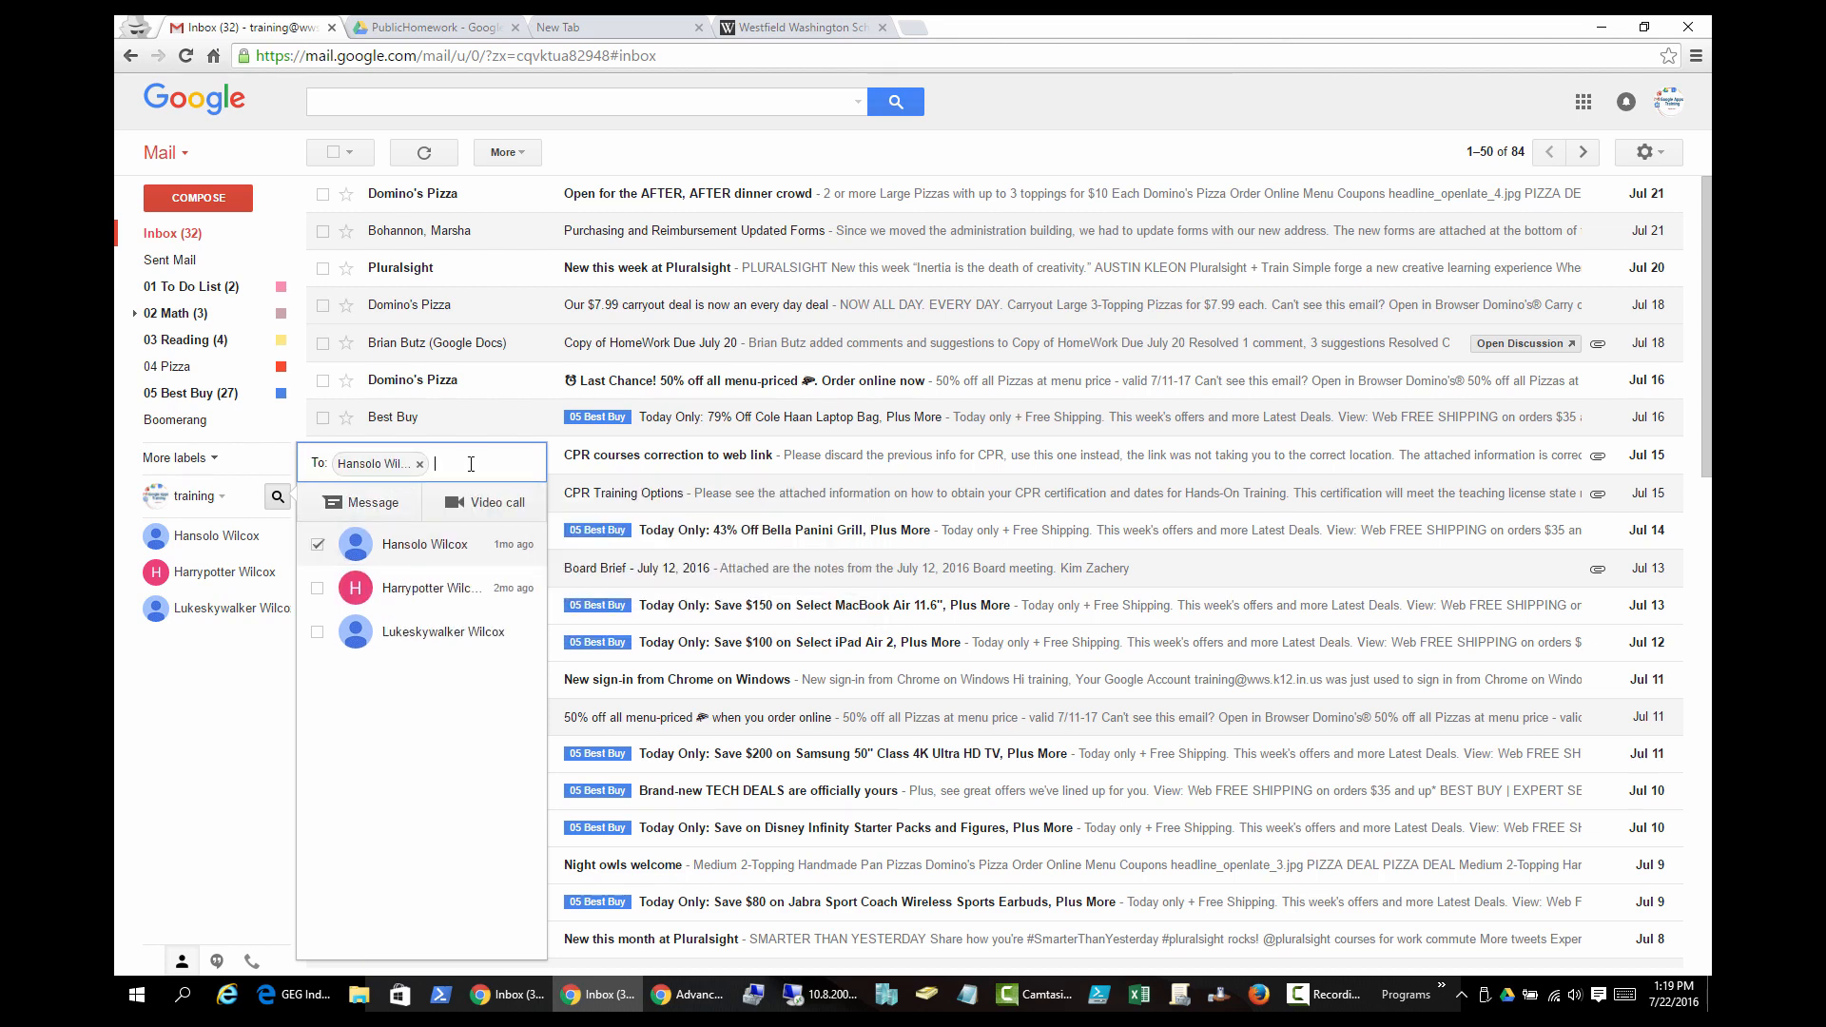
{"action": "type", "text": "luk"}
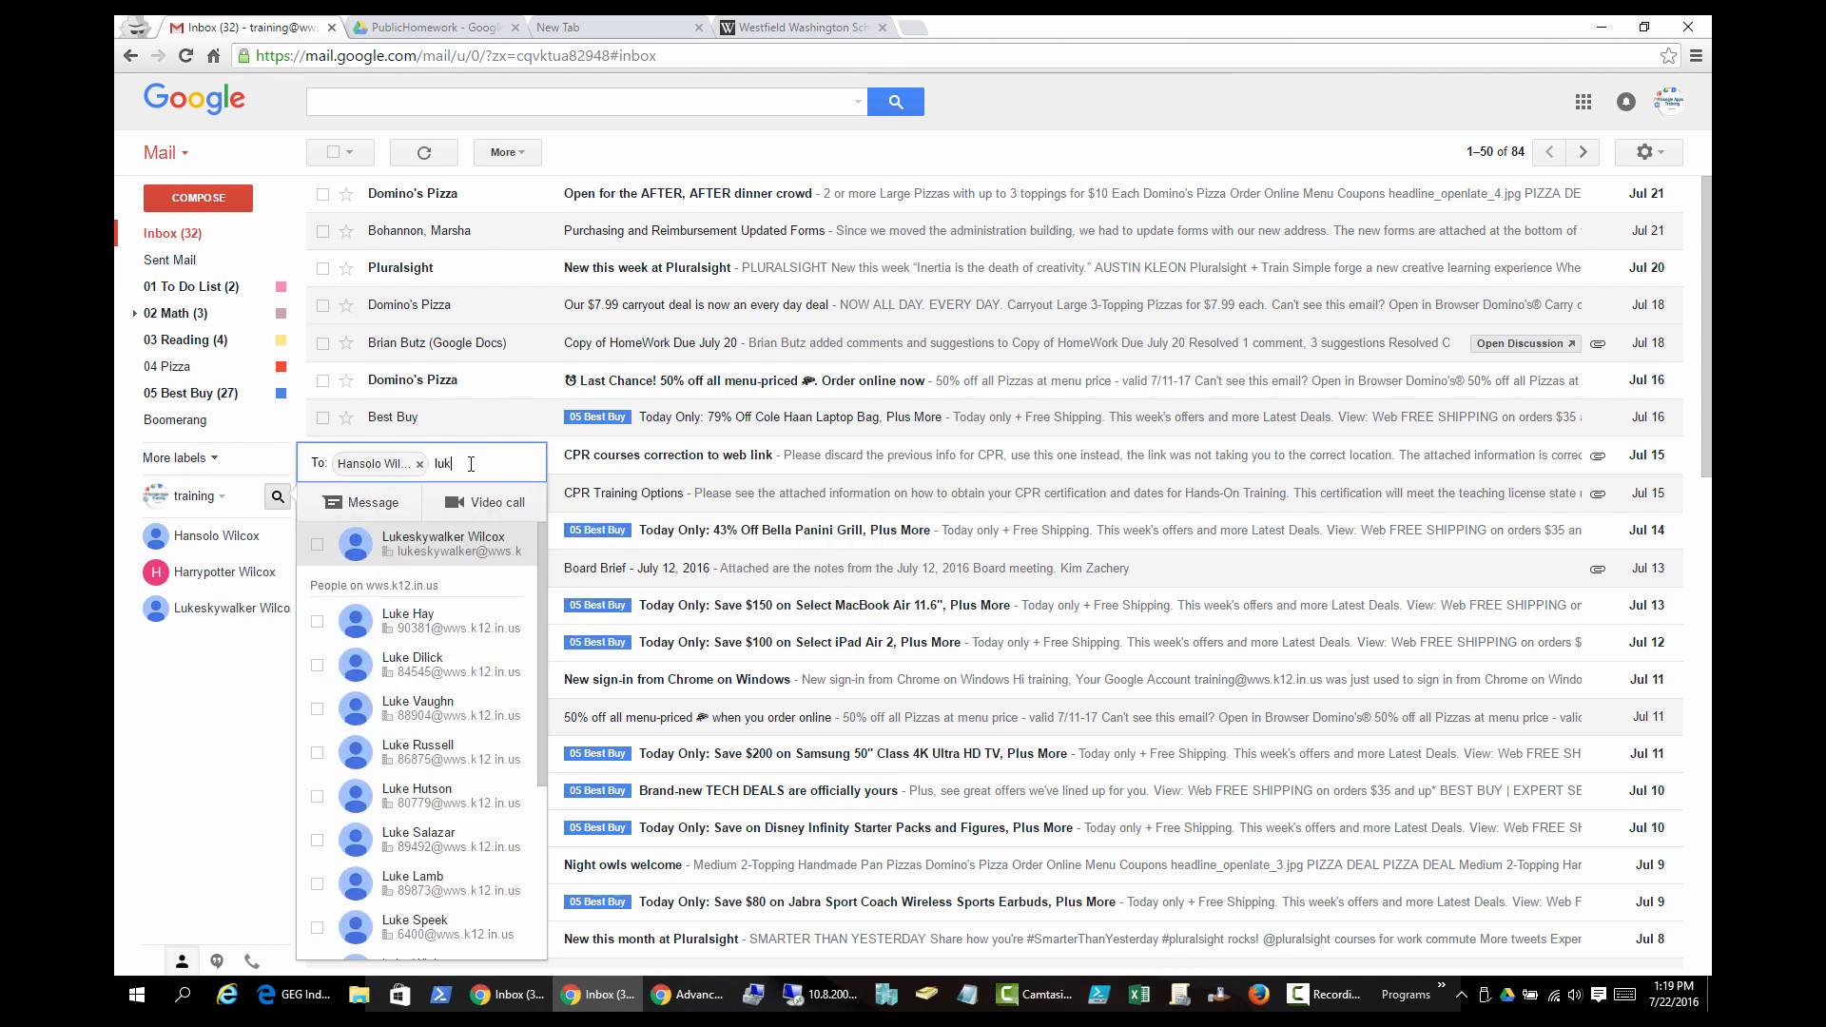
{"action": "left_click", "coordinate": [318, 544]}
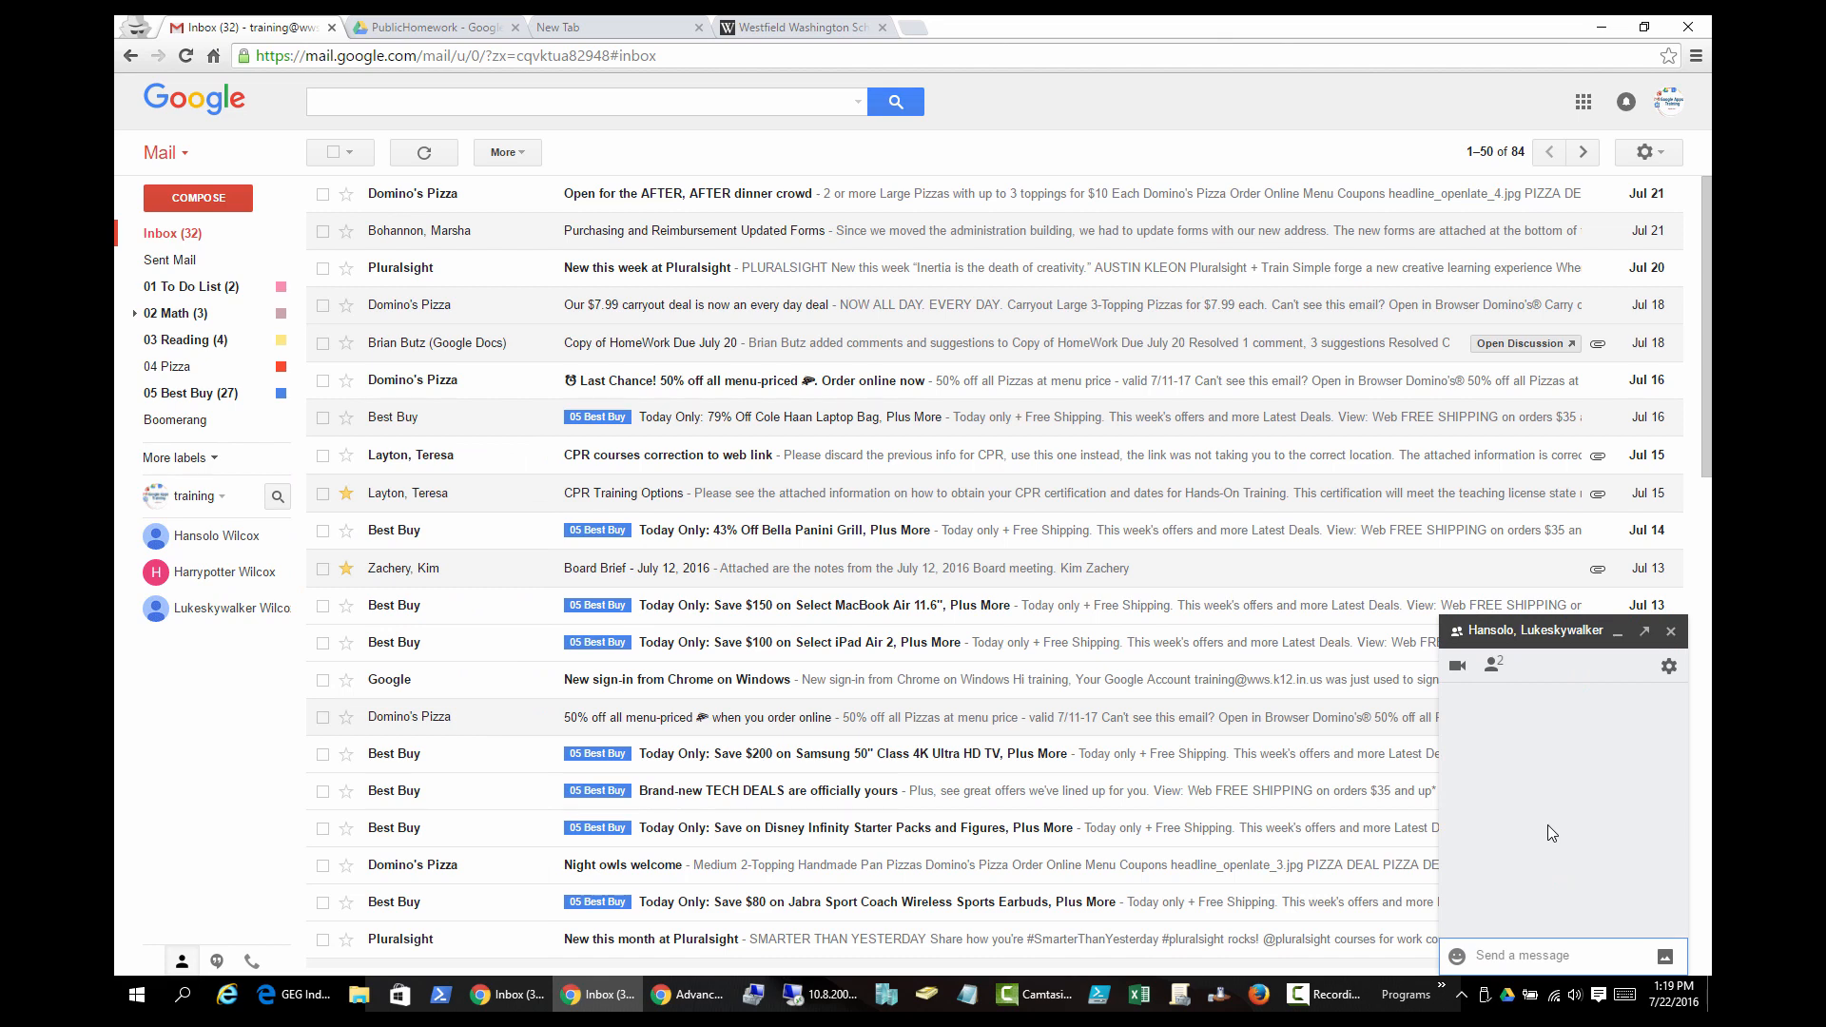
Send the messages "Hi" and "Hey" in the group chat
{"action": "type", "text": "Hi"}
{"action": "key", "text": "Return"}
{"action": "type", "text": "Hey"}
{"action": "key", "text": "Return"}
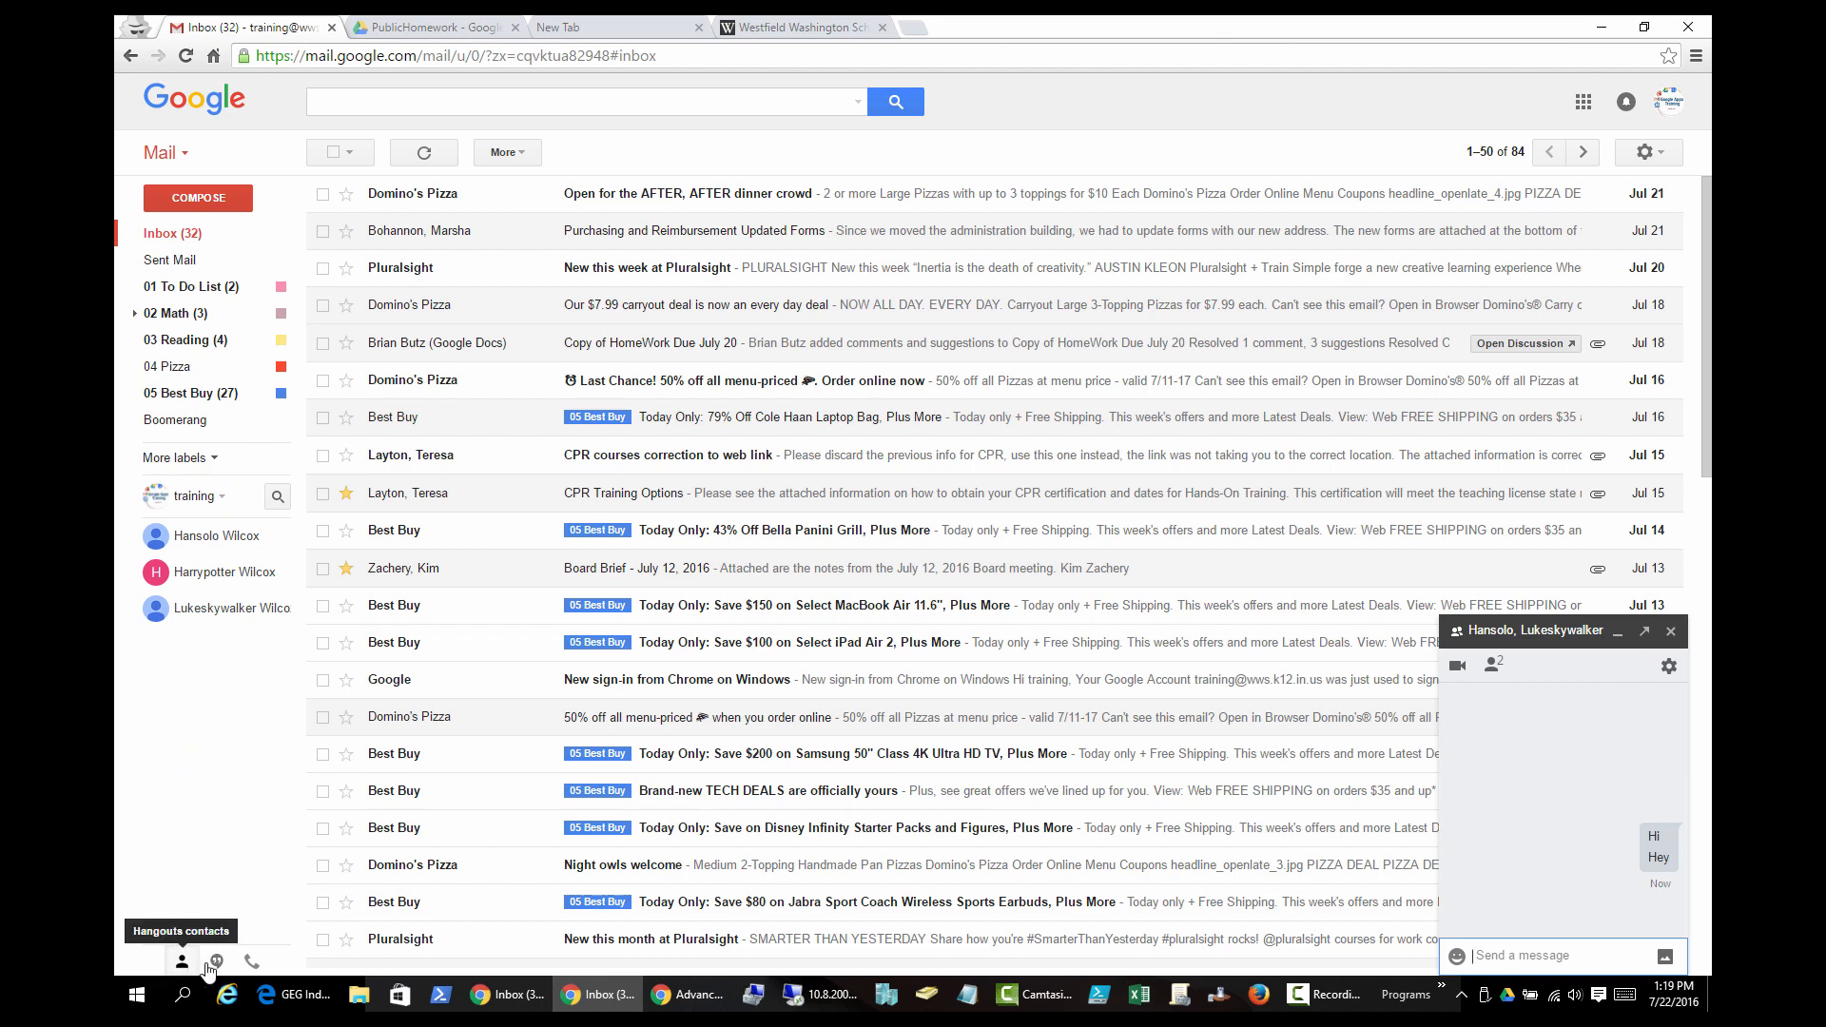
Close the group chat and view the list of Hangouts conversations
{"action": "left_click", "coordinate": [1670, 630]}
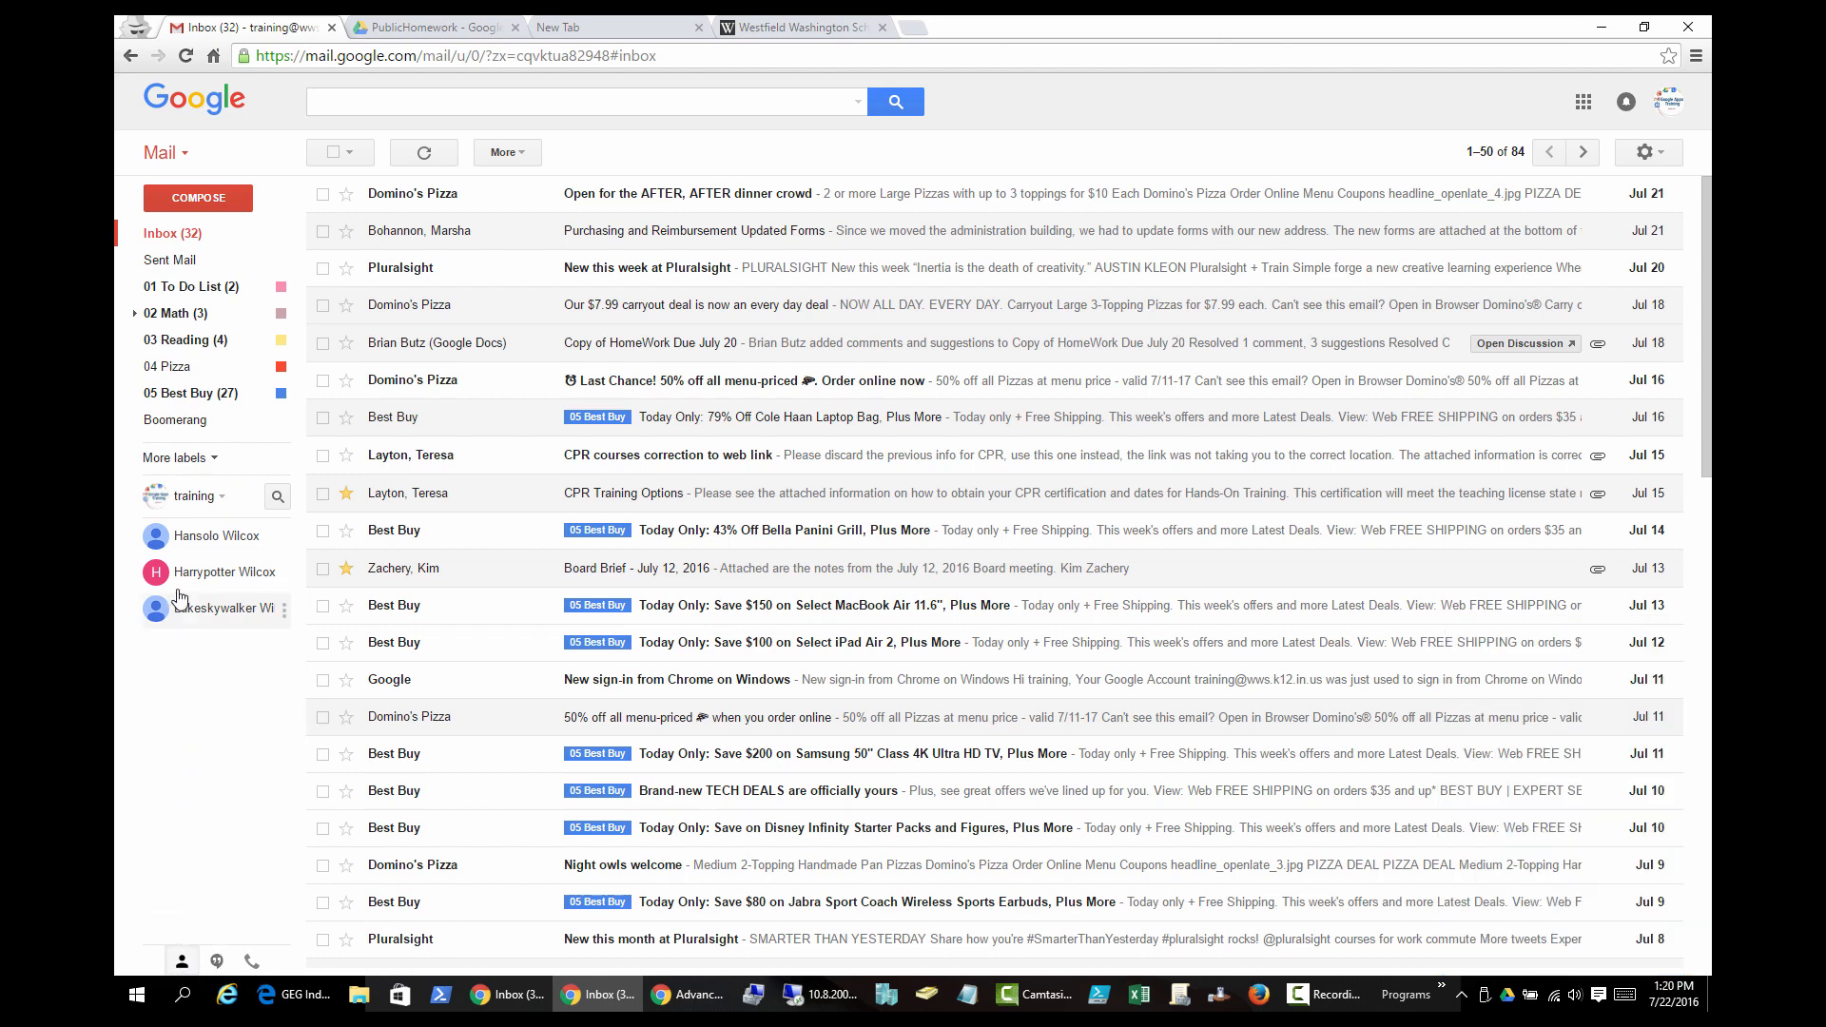
{"action": "left_click", "coordinate": [226, 499]}
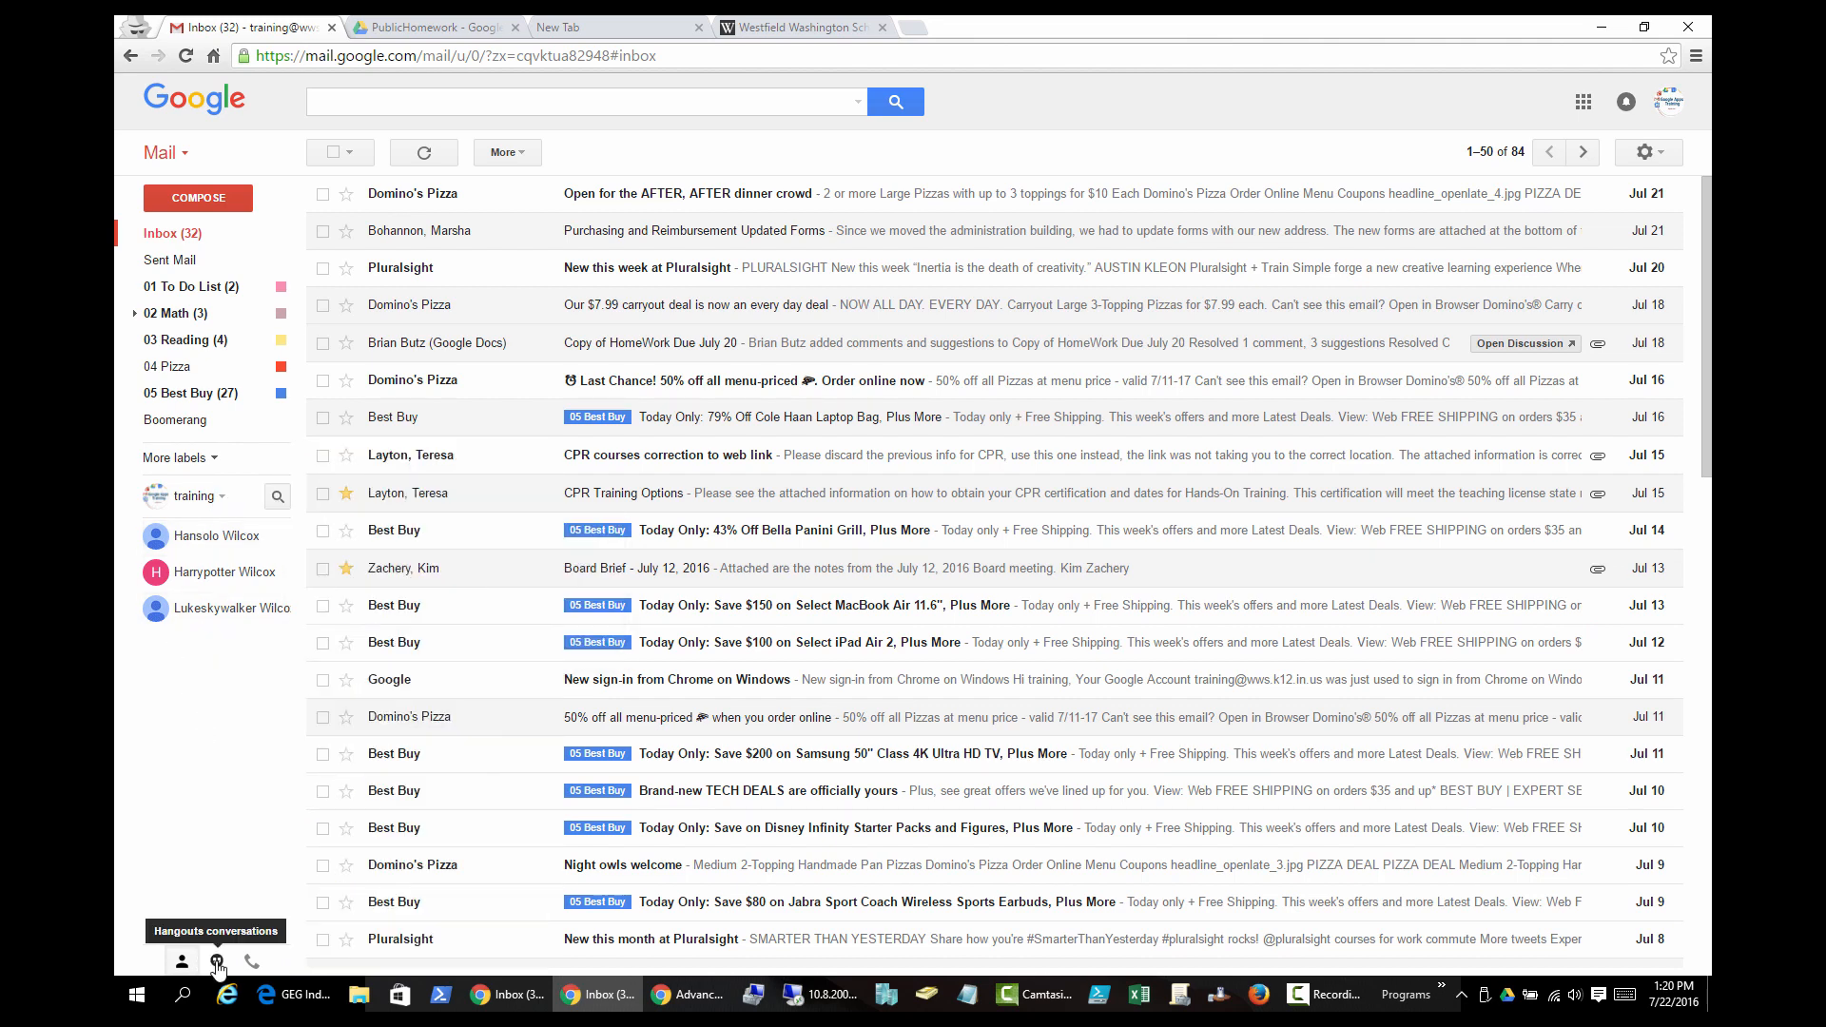
{"action": "left_click", "coordinate": [217, 962]}
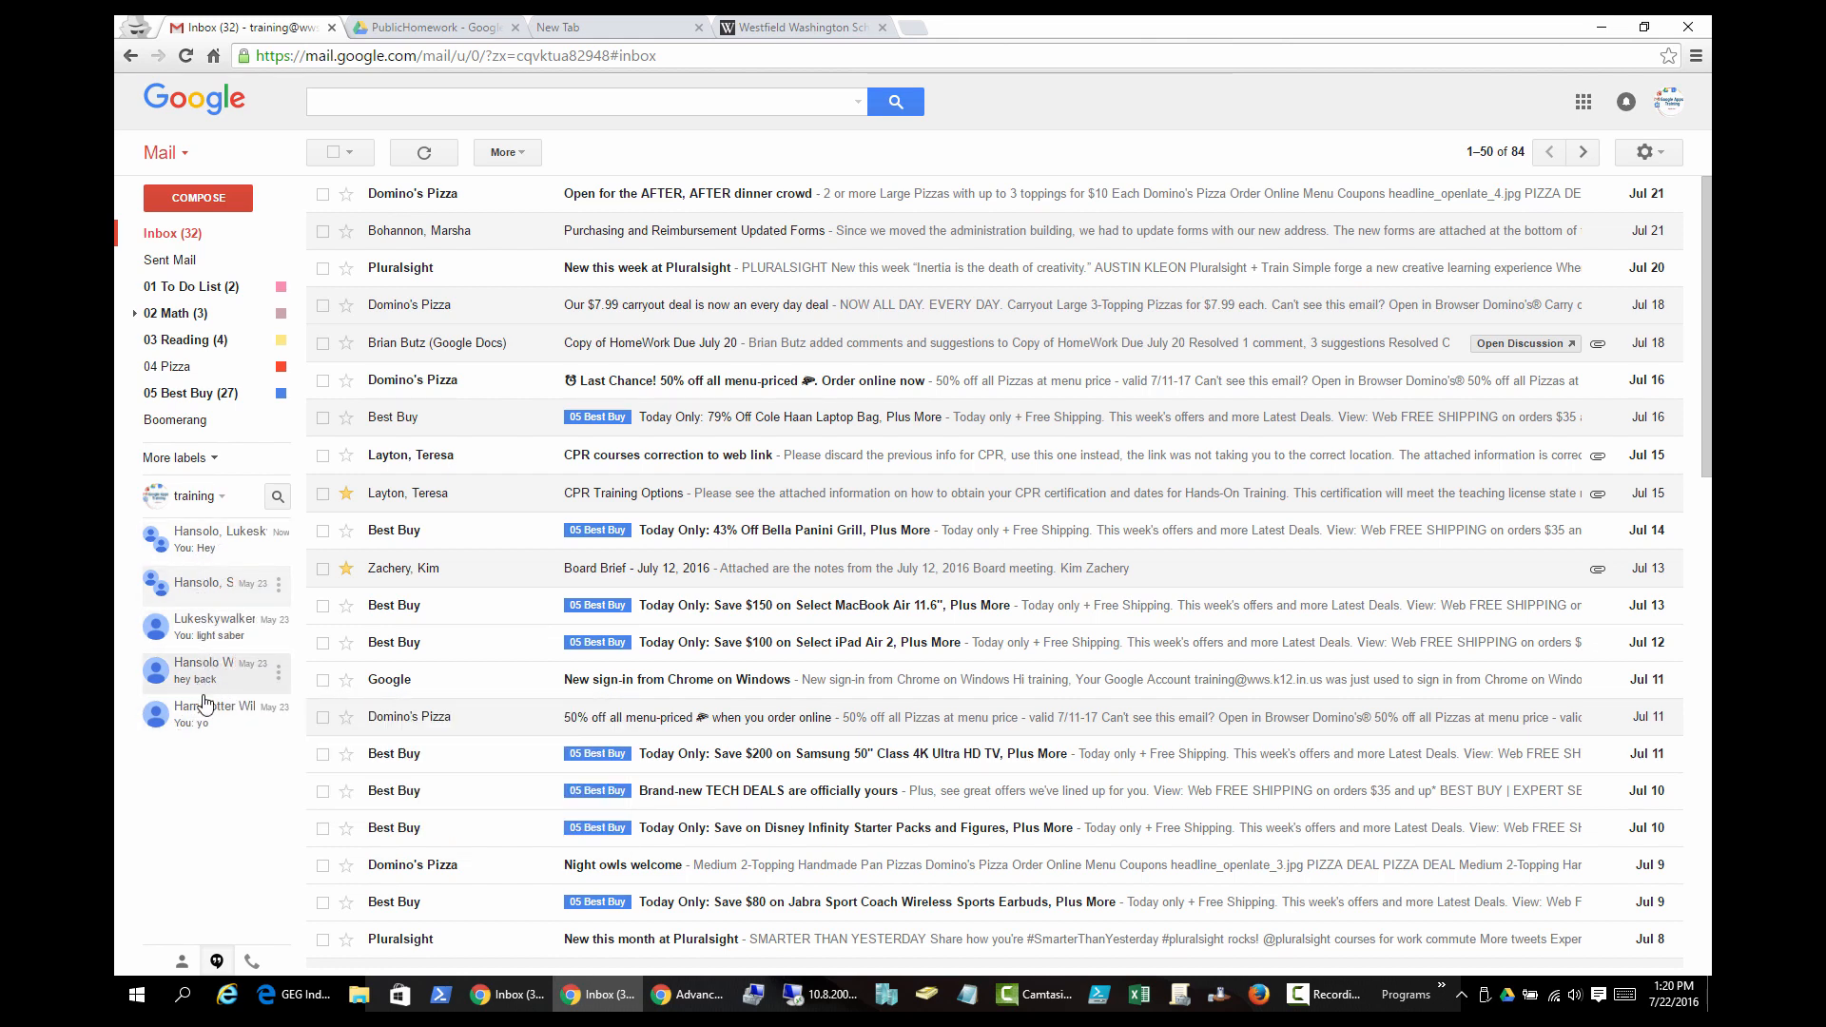
Hide and reshow the Hangouts conversation list, and open the most recent group chat and close it again
{"action": "mouse_move", "coordinate": [216, 700]}
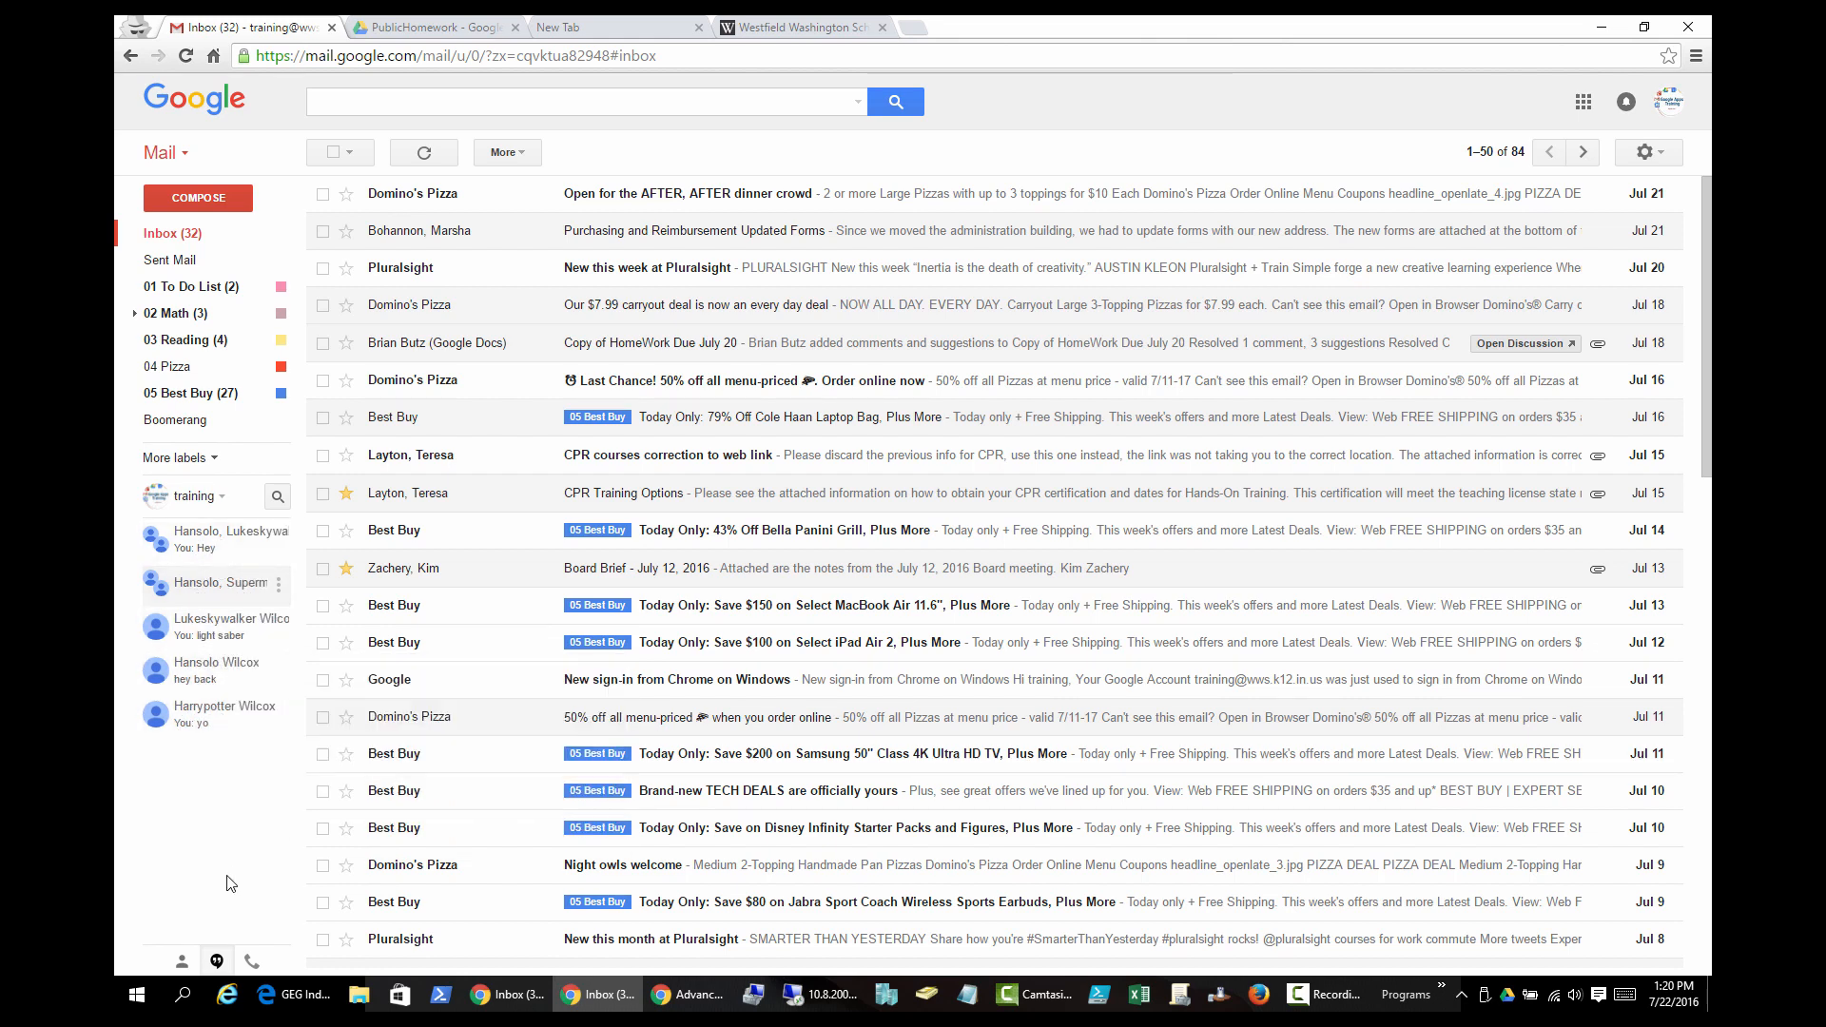
{"action": "left_click", "coordinate": [216, 960]}
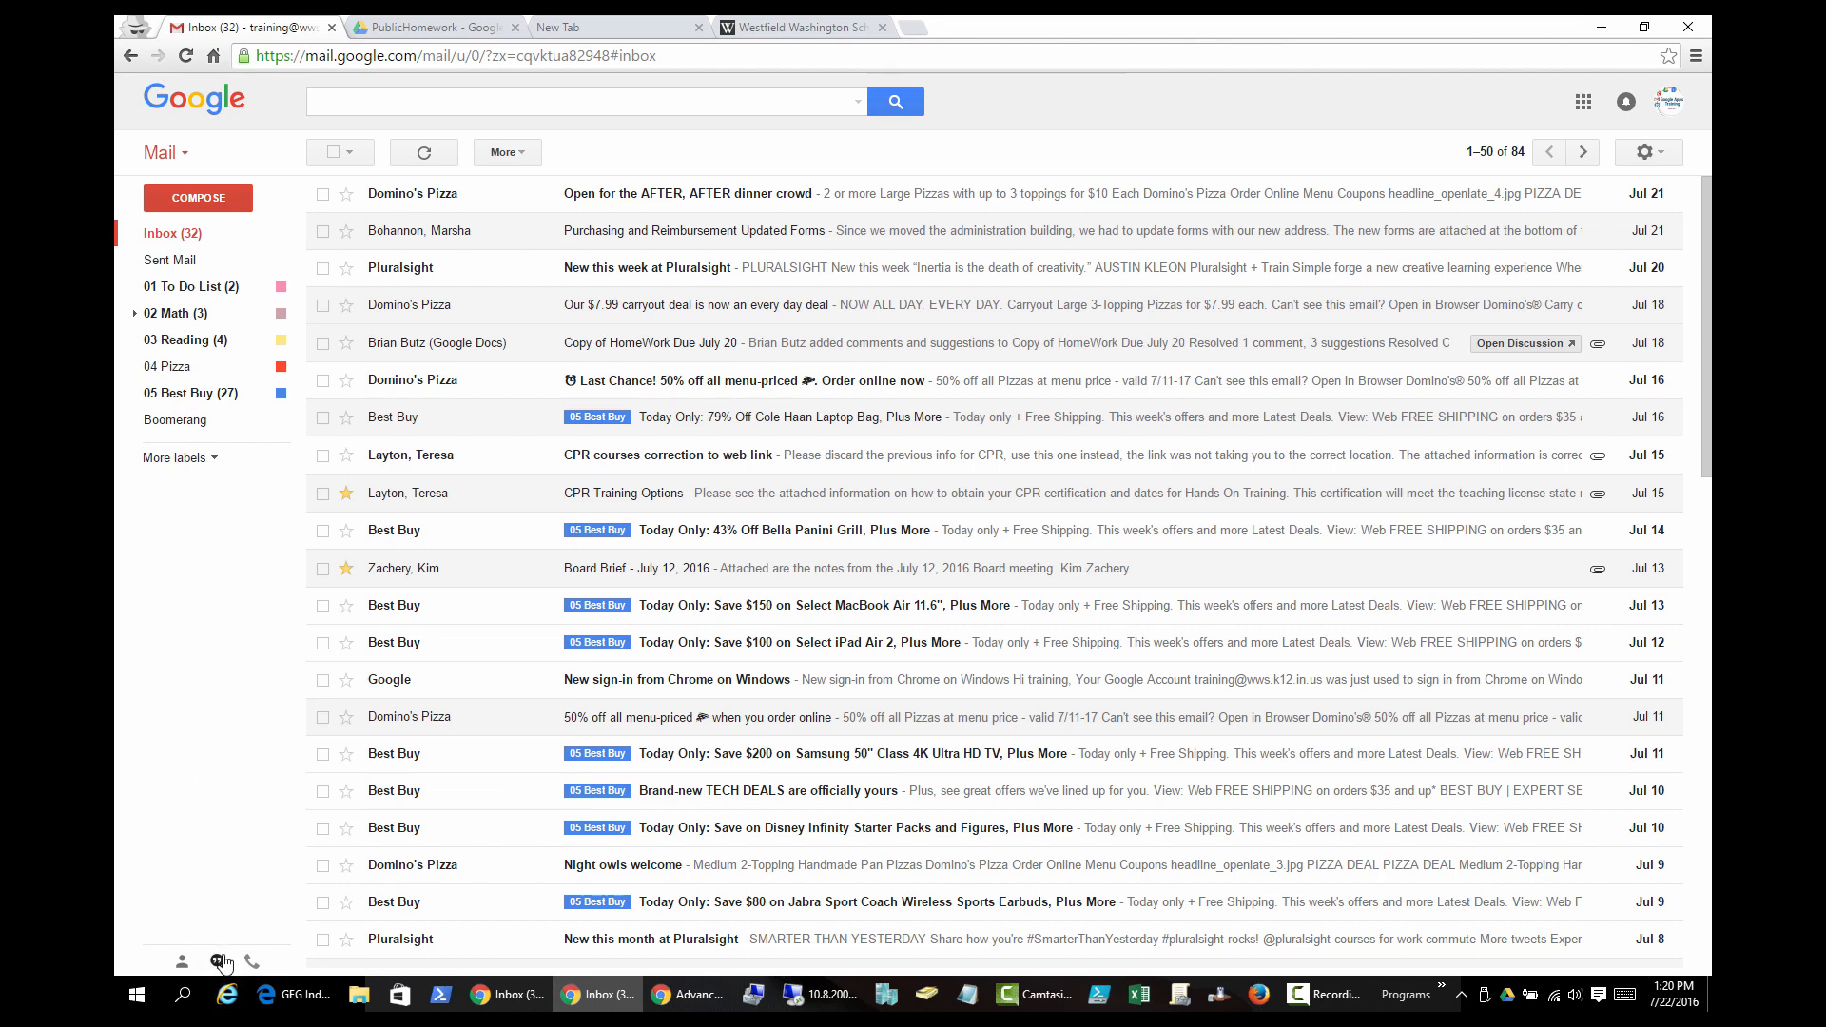
{"action": "left_click", "coordinate": [216, 960]}
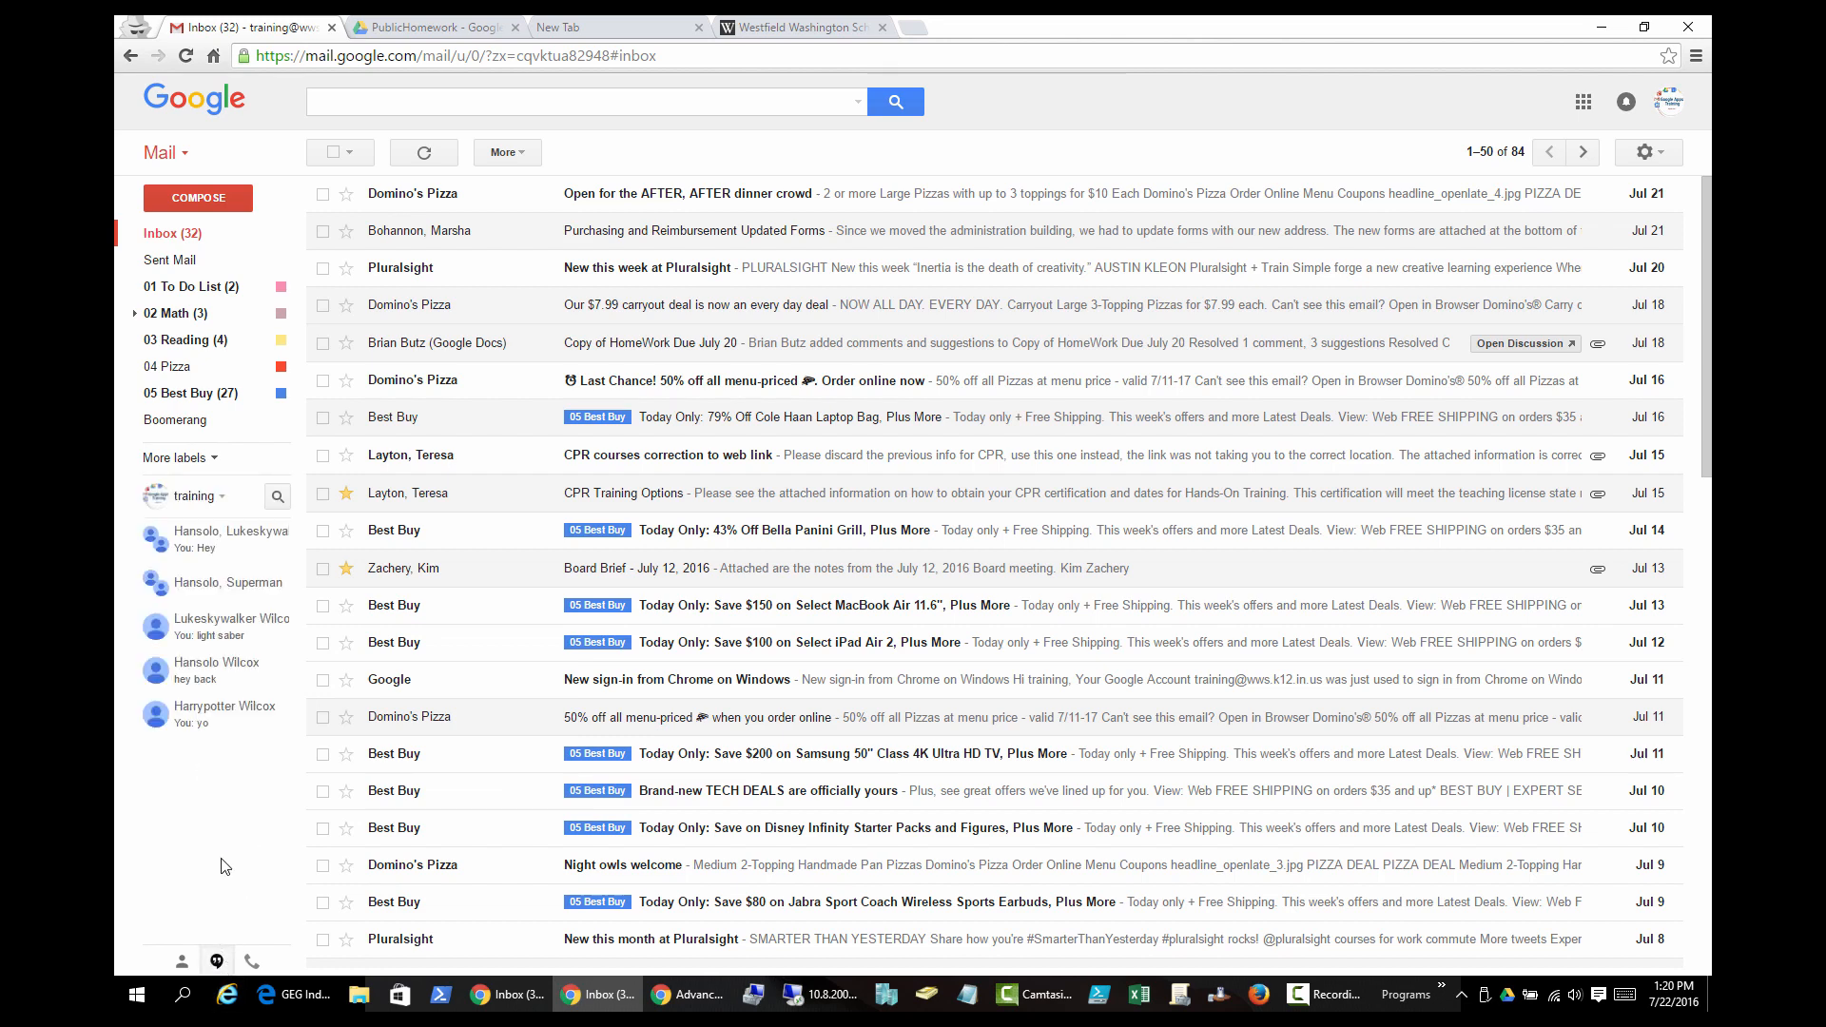
{"action": "left_click", "coordinate": [199, 537]}
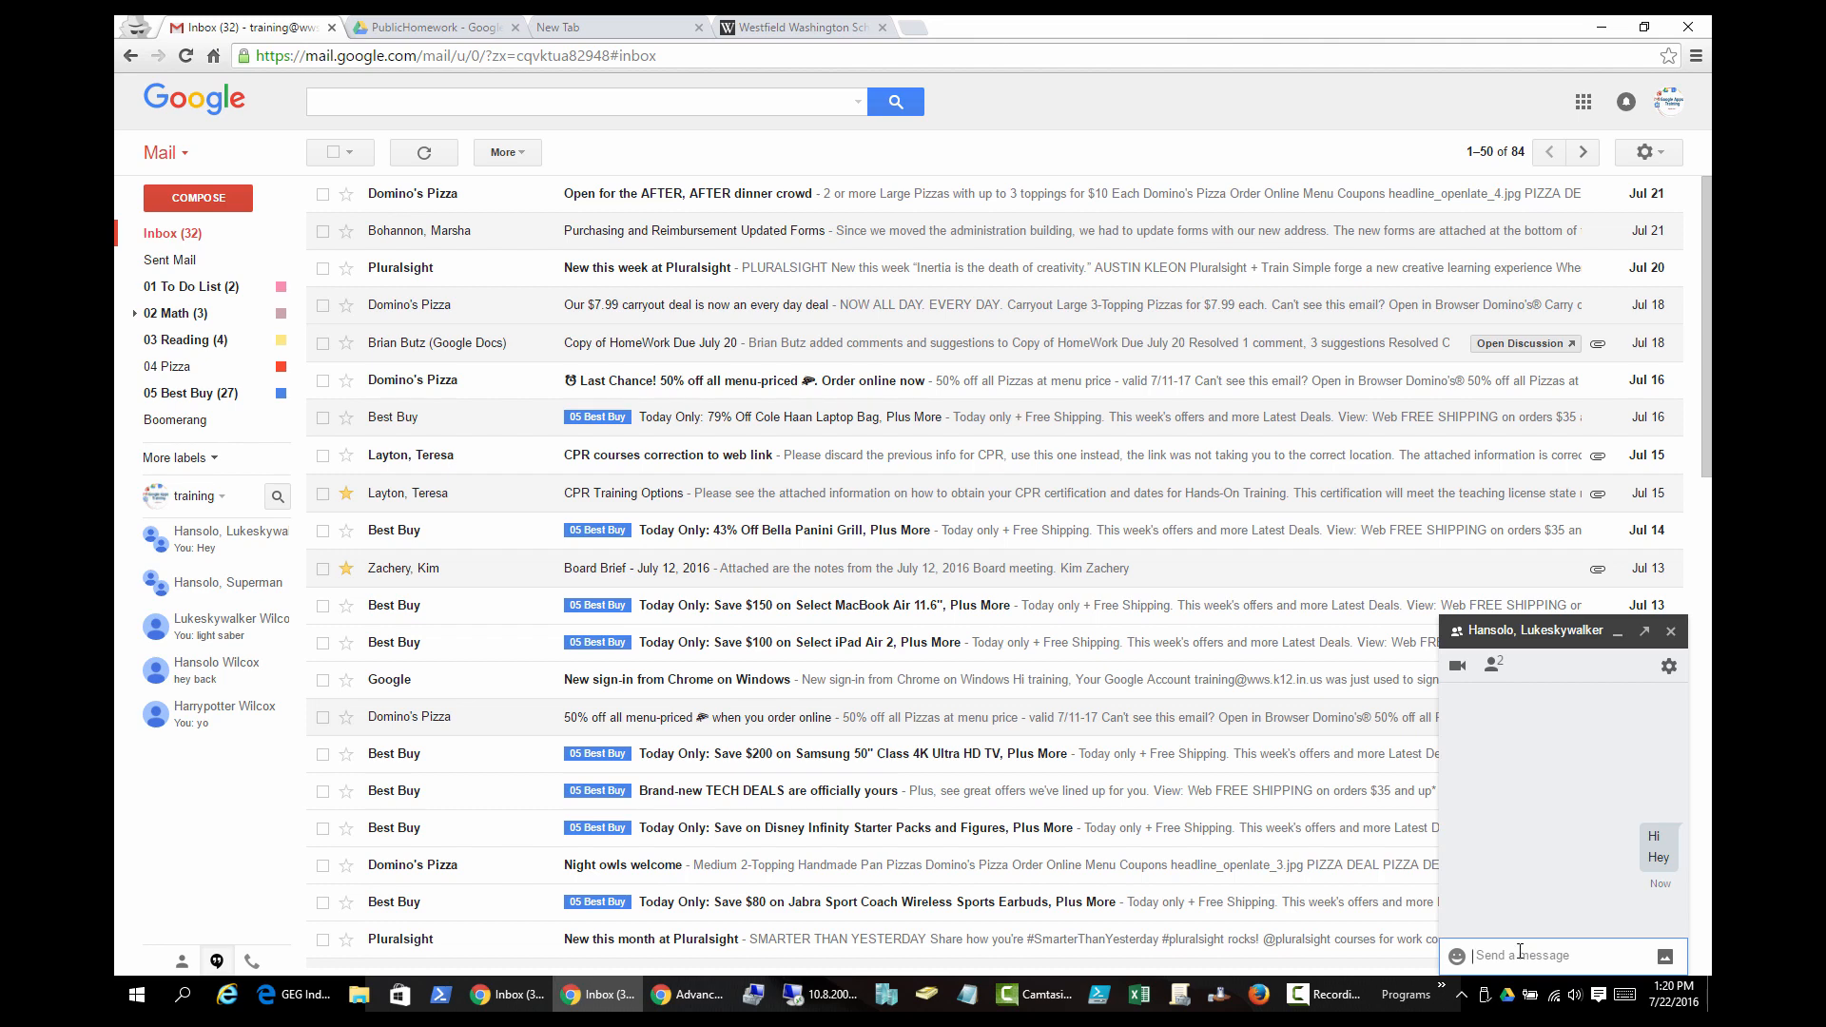
{"action": "type", "text": "a"}
{"action": "left_click", "coordinate": [1671, 631]}
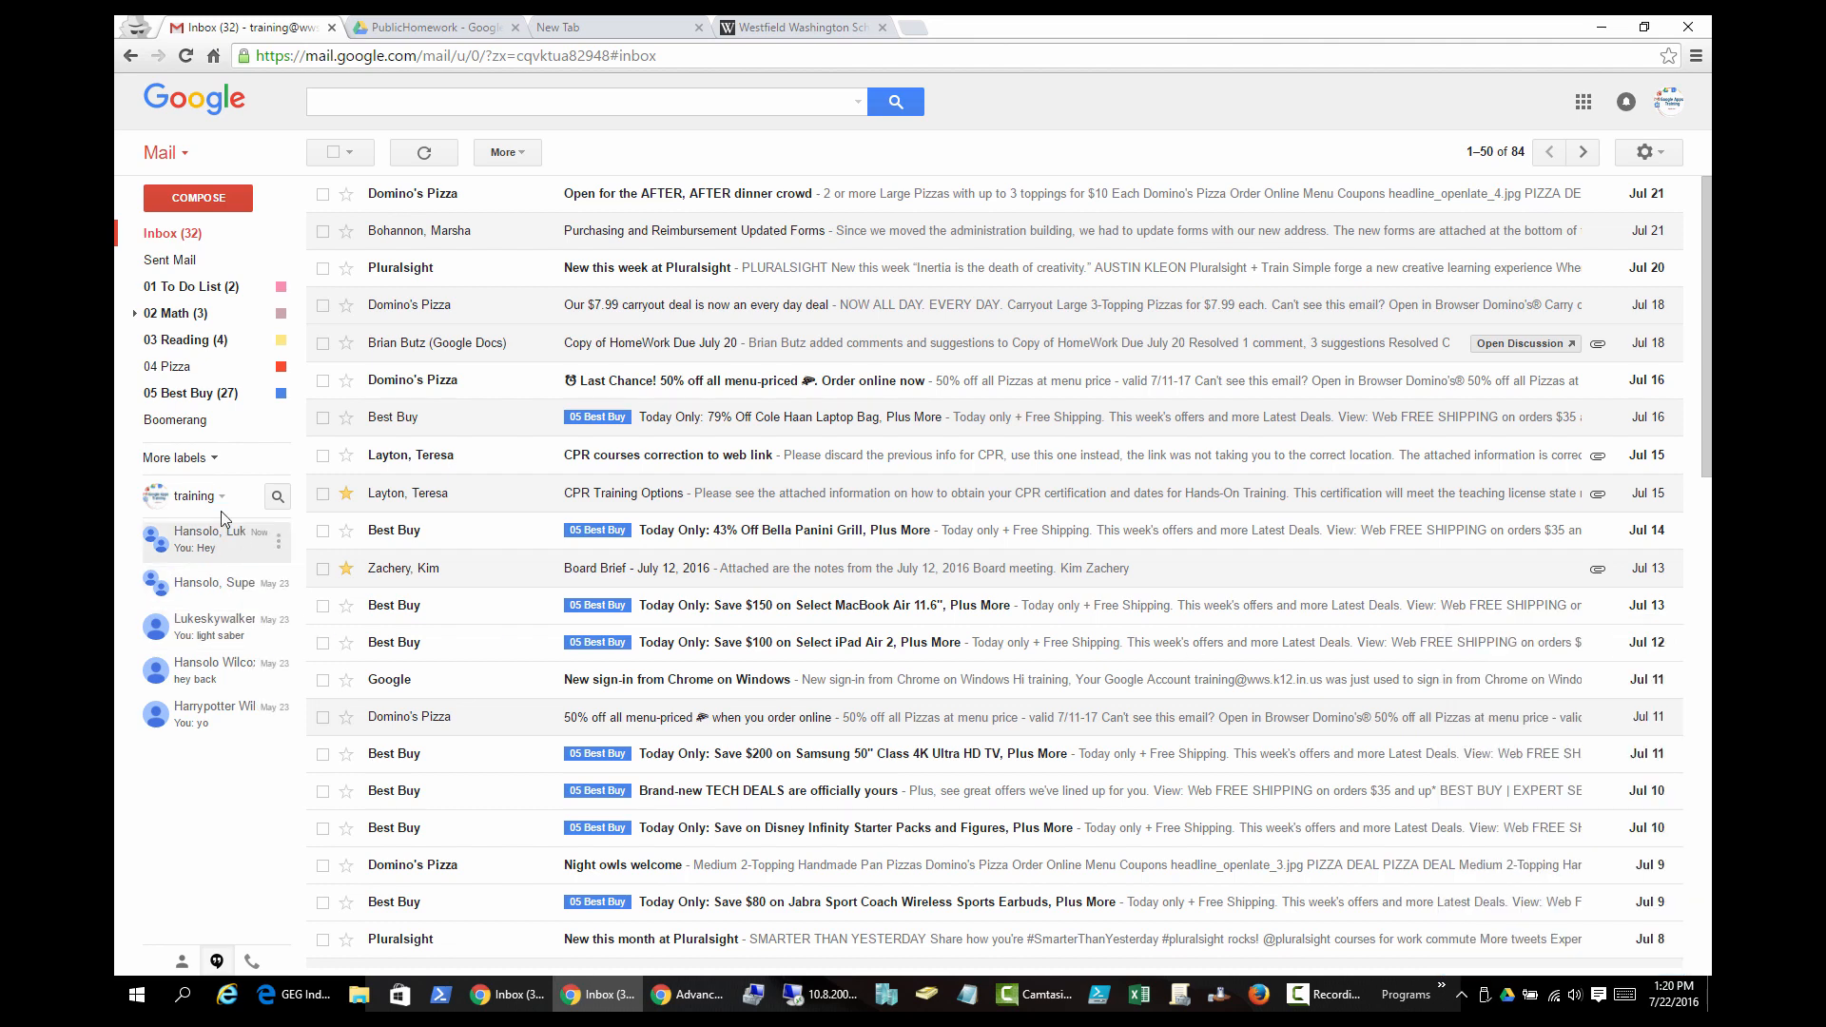
Start a video call from the recent group chat, end it, and close the chat and the Hangouts conversation list
{"action": "left_click", "coordinate": [217, 960]}
{"action": "left_click", "coordinate": [203, 545]}
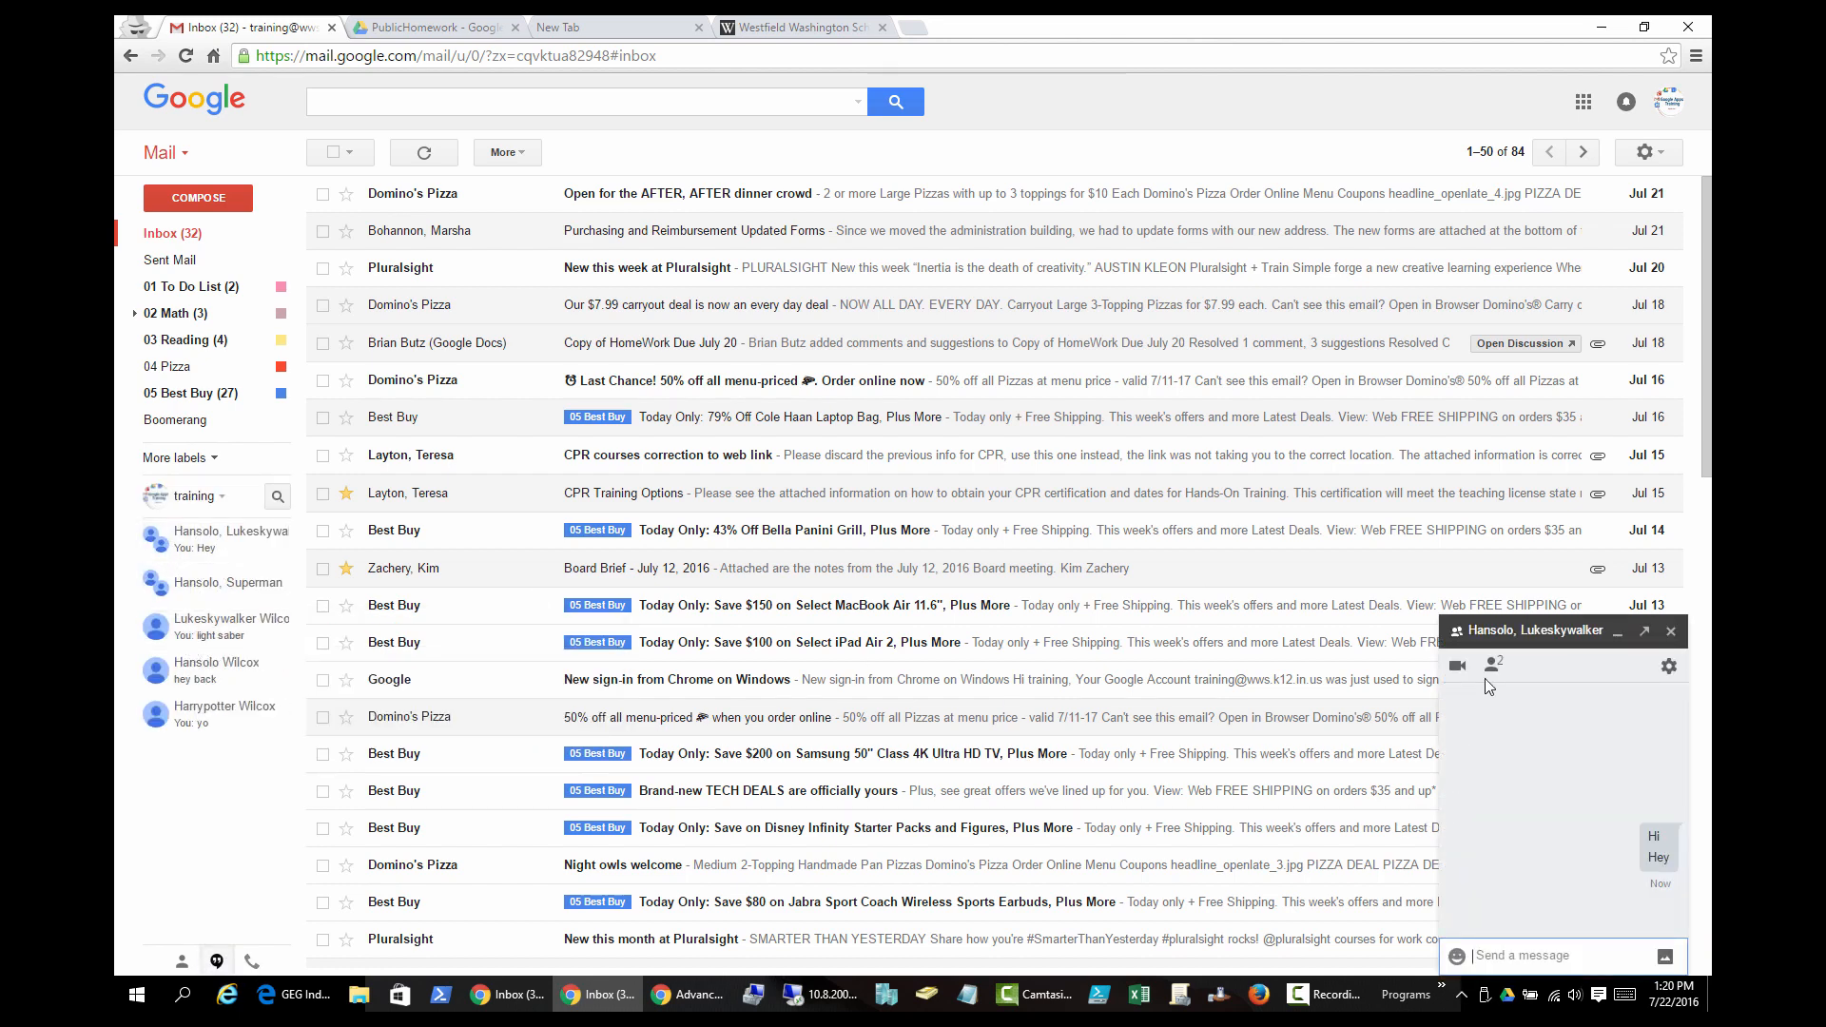
{"action": "left_click", "coordinate": [1455, 667]}
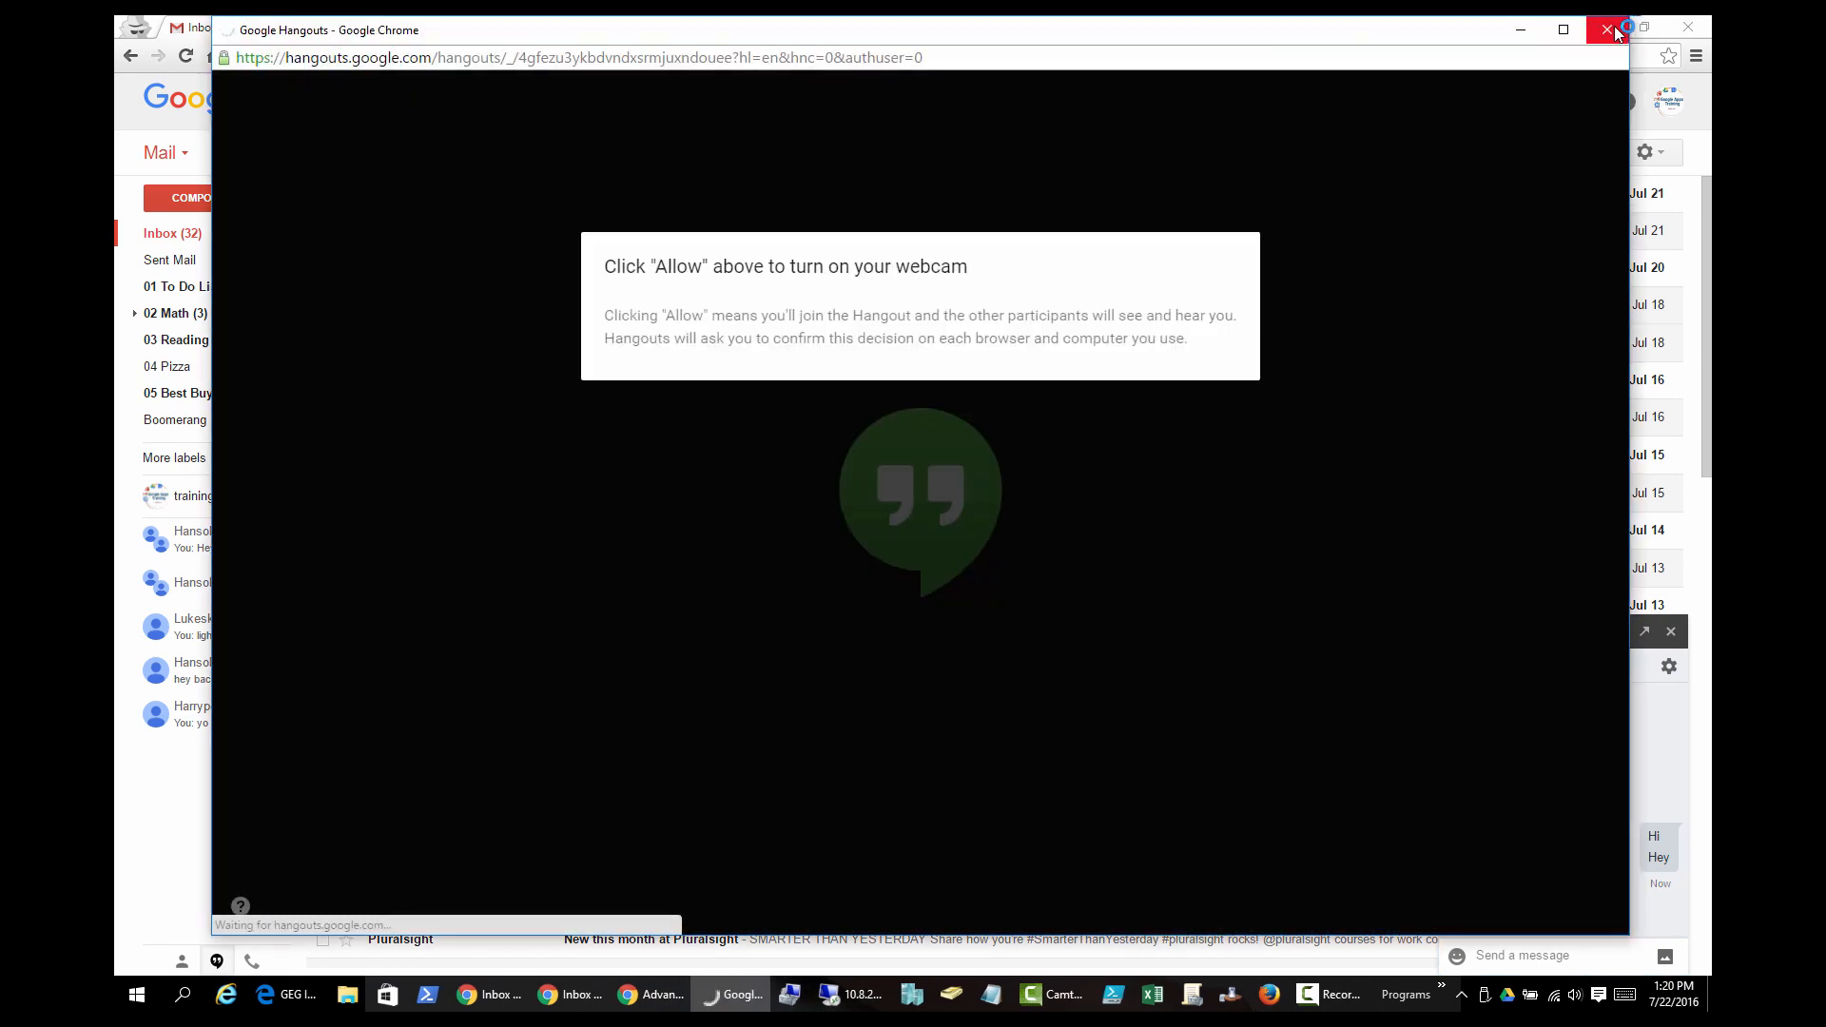
{"action": "left_click", "coordinate": [1606, 29]}
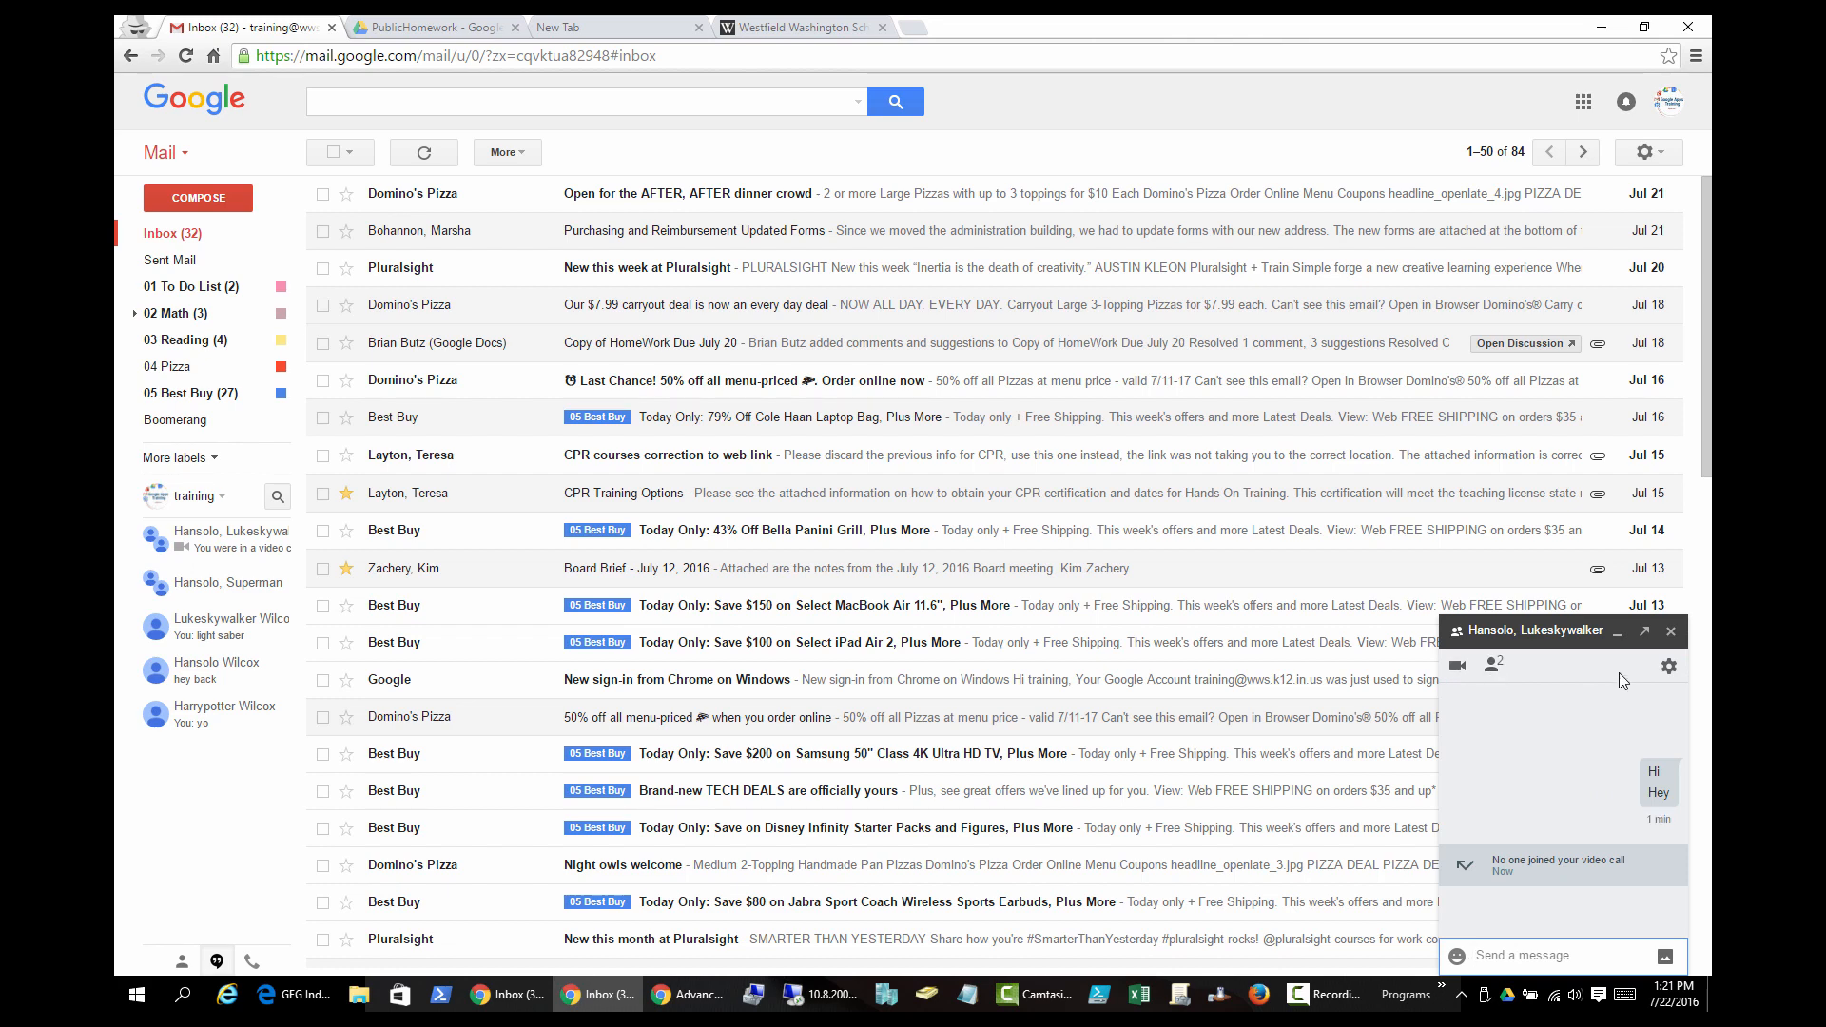
{"action": "left_click", "coordinate": [1670, 631]}
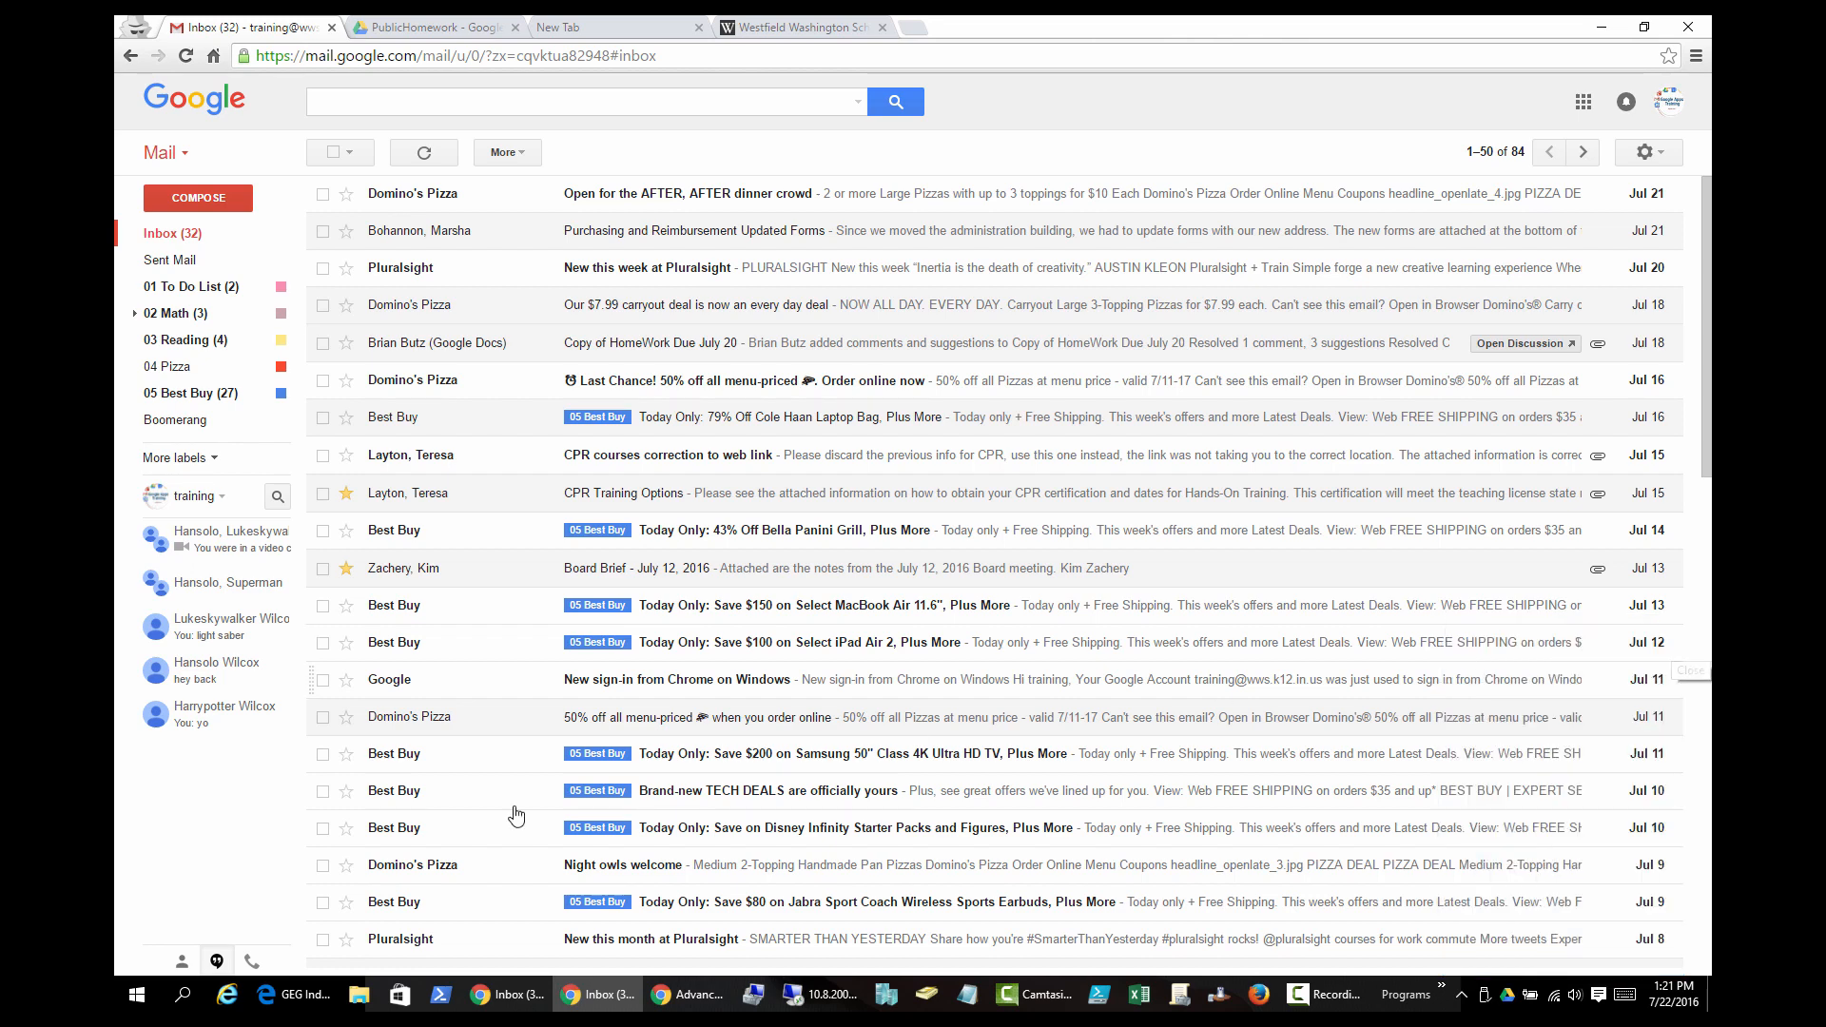
{"action": "left_click", "coordinate": [218, 963]}
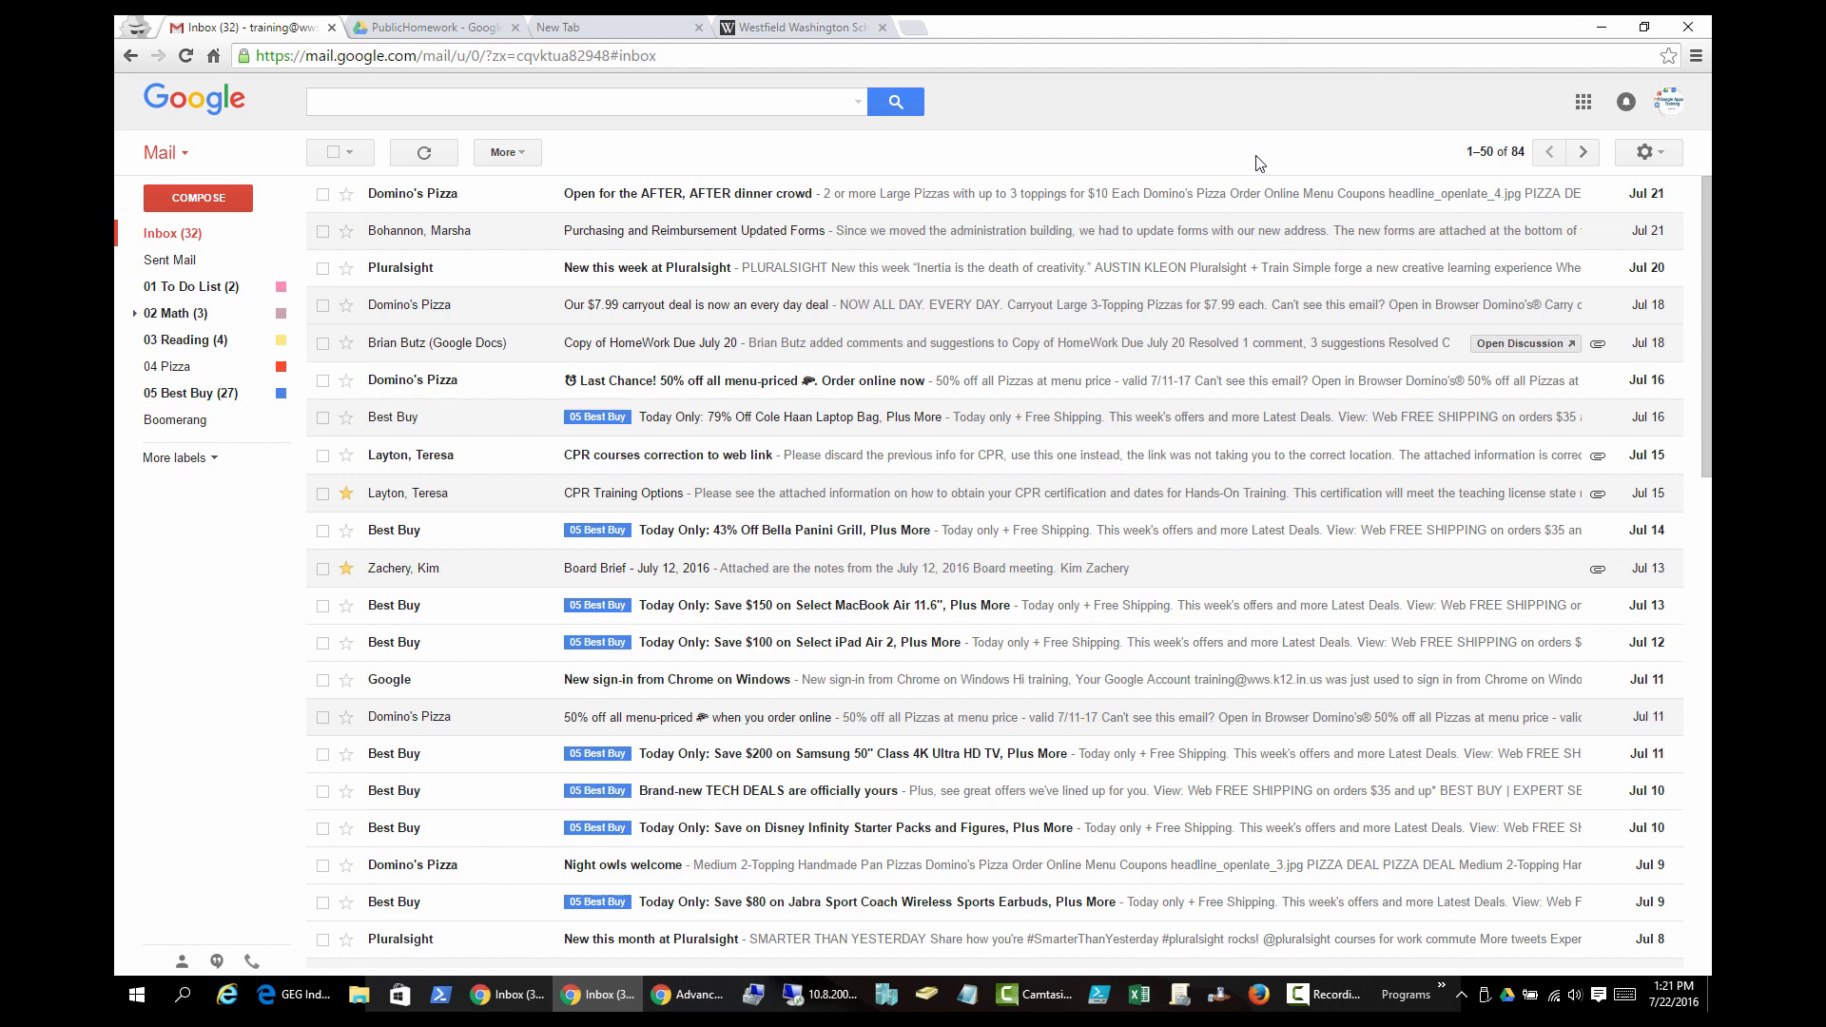
Open the Labs settings and examine the description and the list of available experimental features
{"action": "left_click", "coordinate": [1650, 154]}
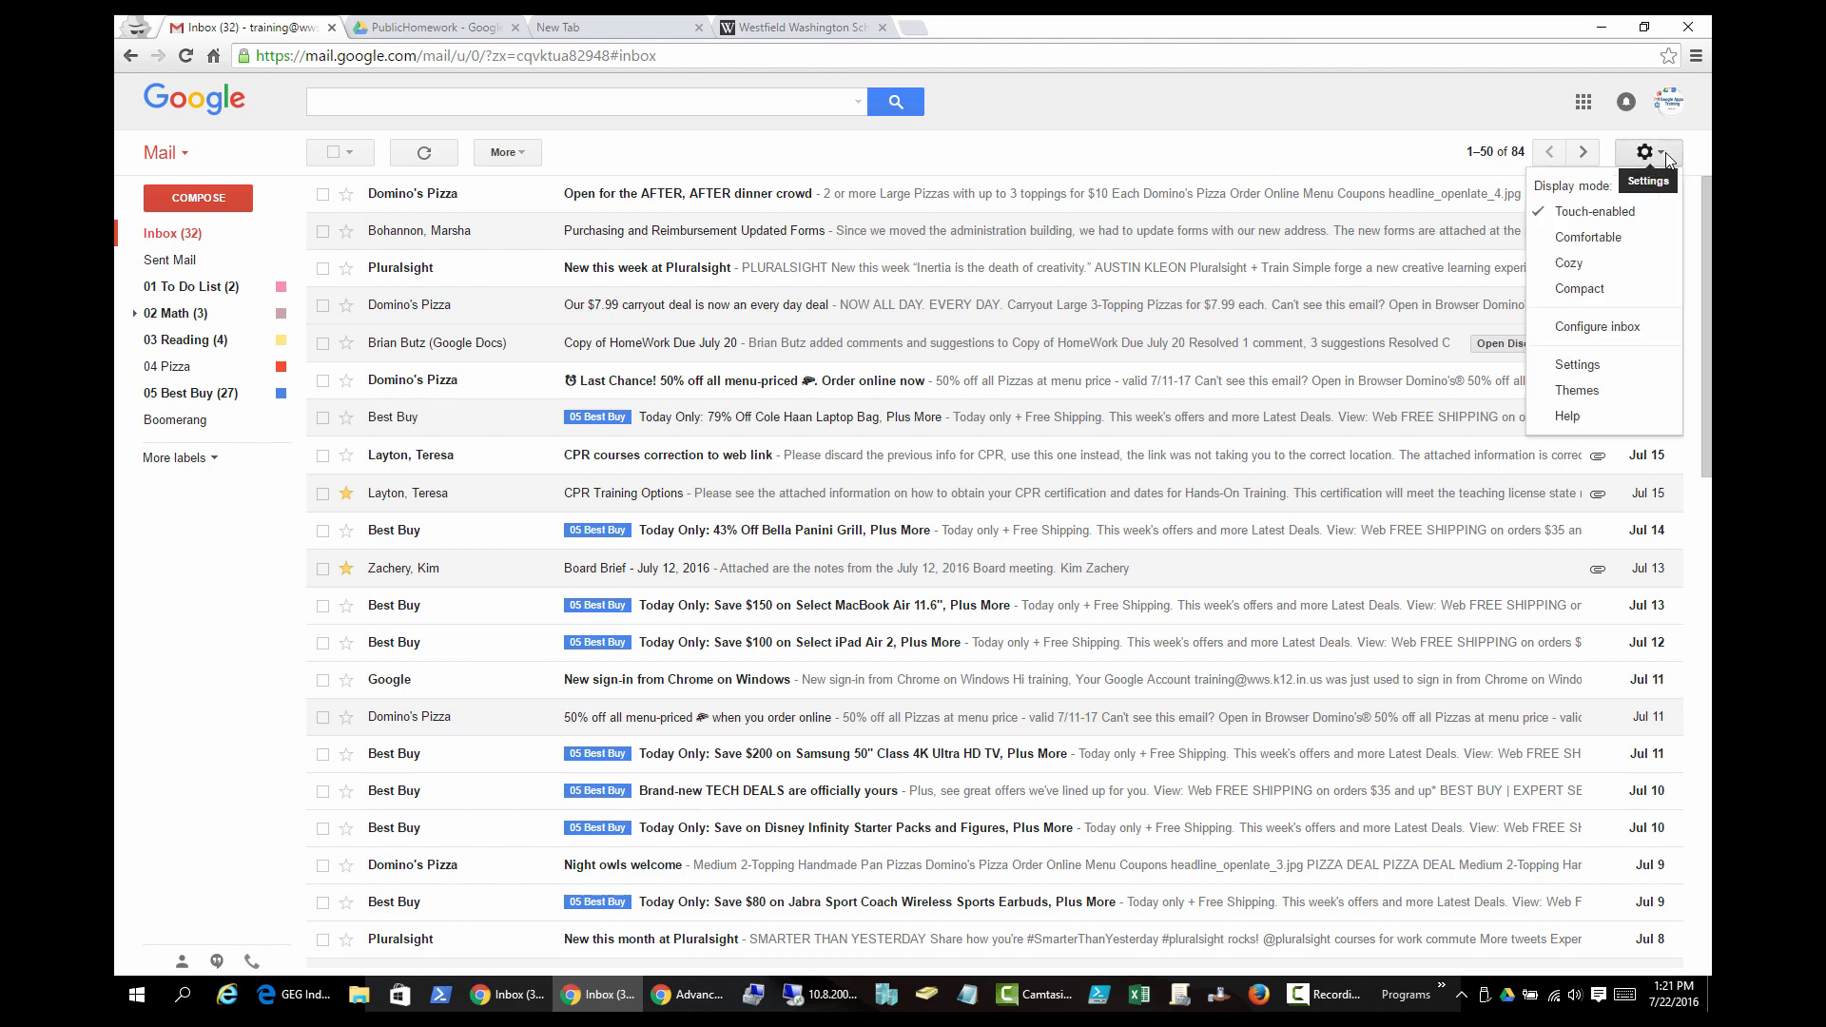
{"action": "left_click", "coordinate": [1577, 365]}
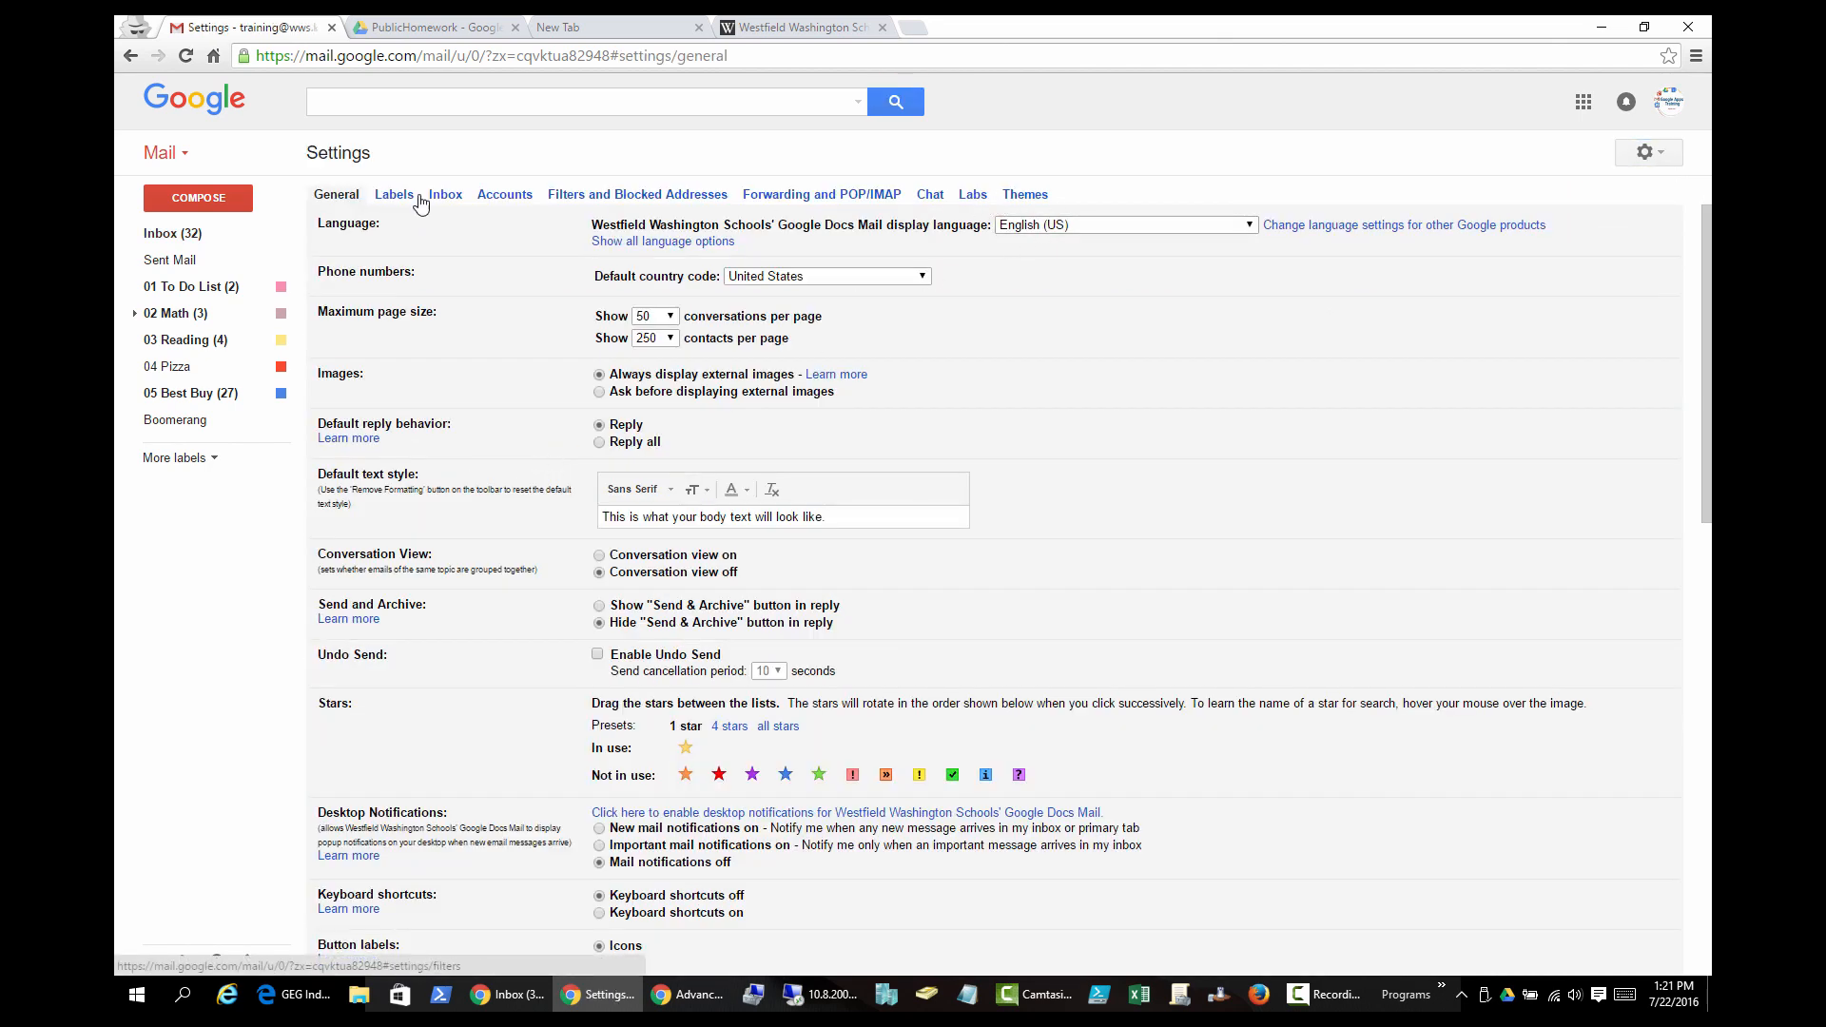
{"action": "left_click", "coordinate": [973, 196]}
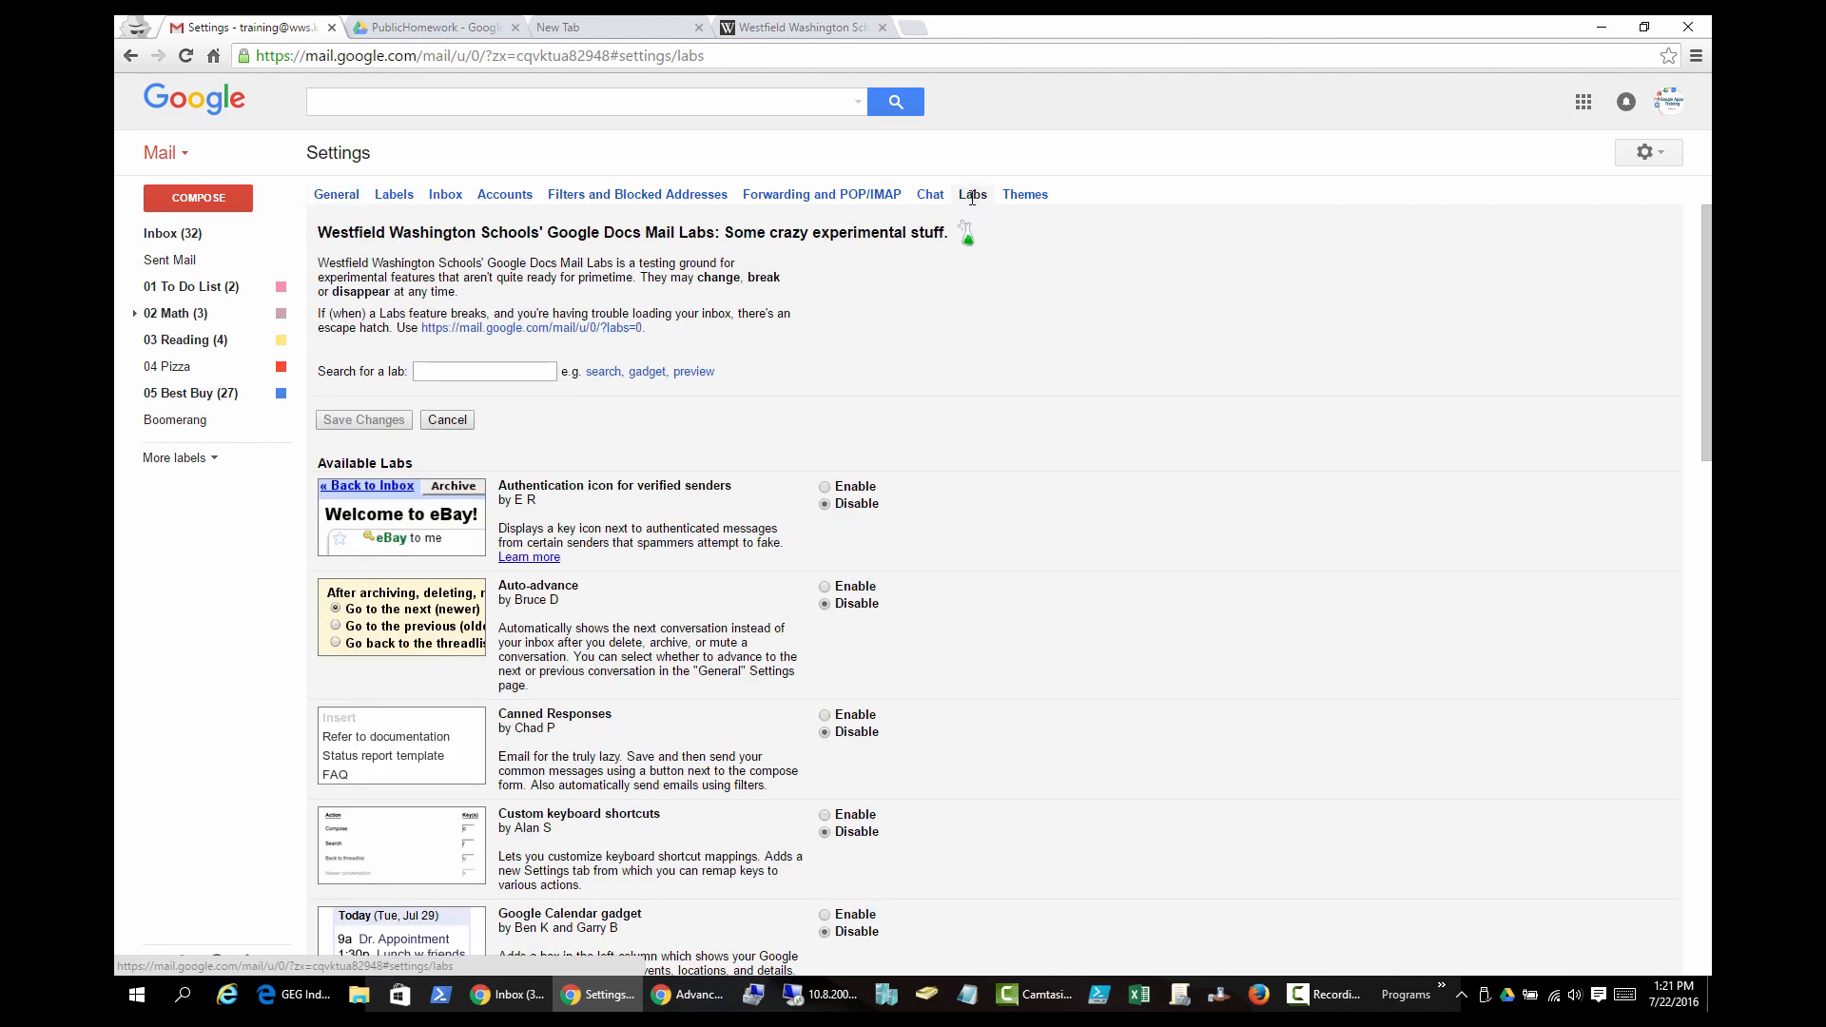
{"action": "left_click_drag", "start_coordinate": [518, 233], "coordinate": [939, 247]}
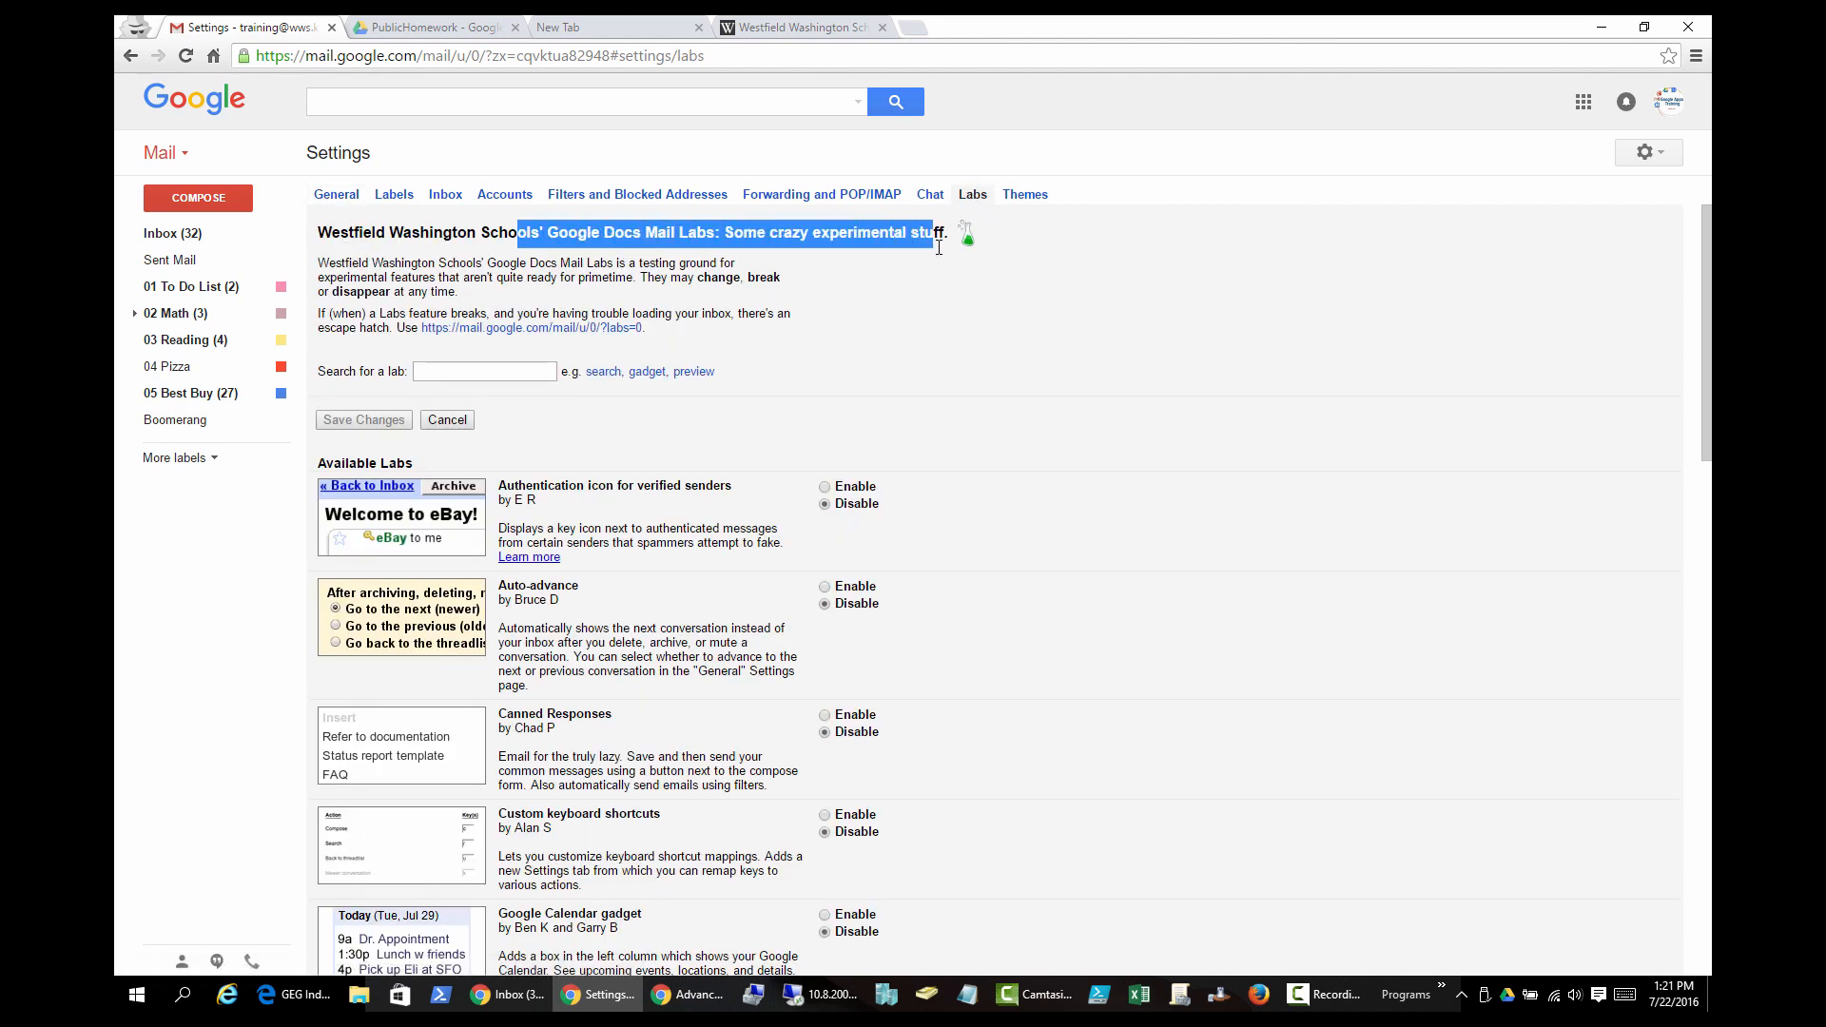
{"action": "left_click", "coordinate": [855, 303]}
{"action": "scroll", "coordinate": [941, 397], "scroll_direction": "down", "scroll_amount": 3}
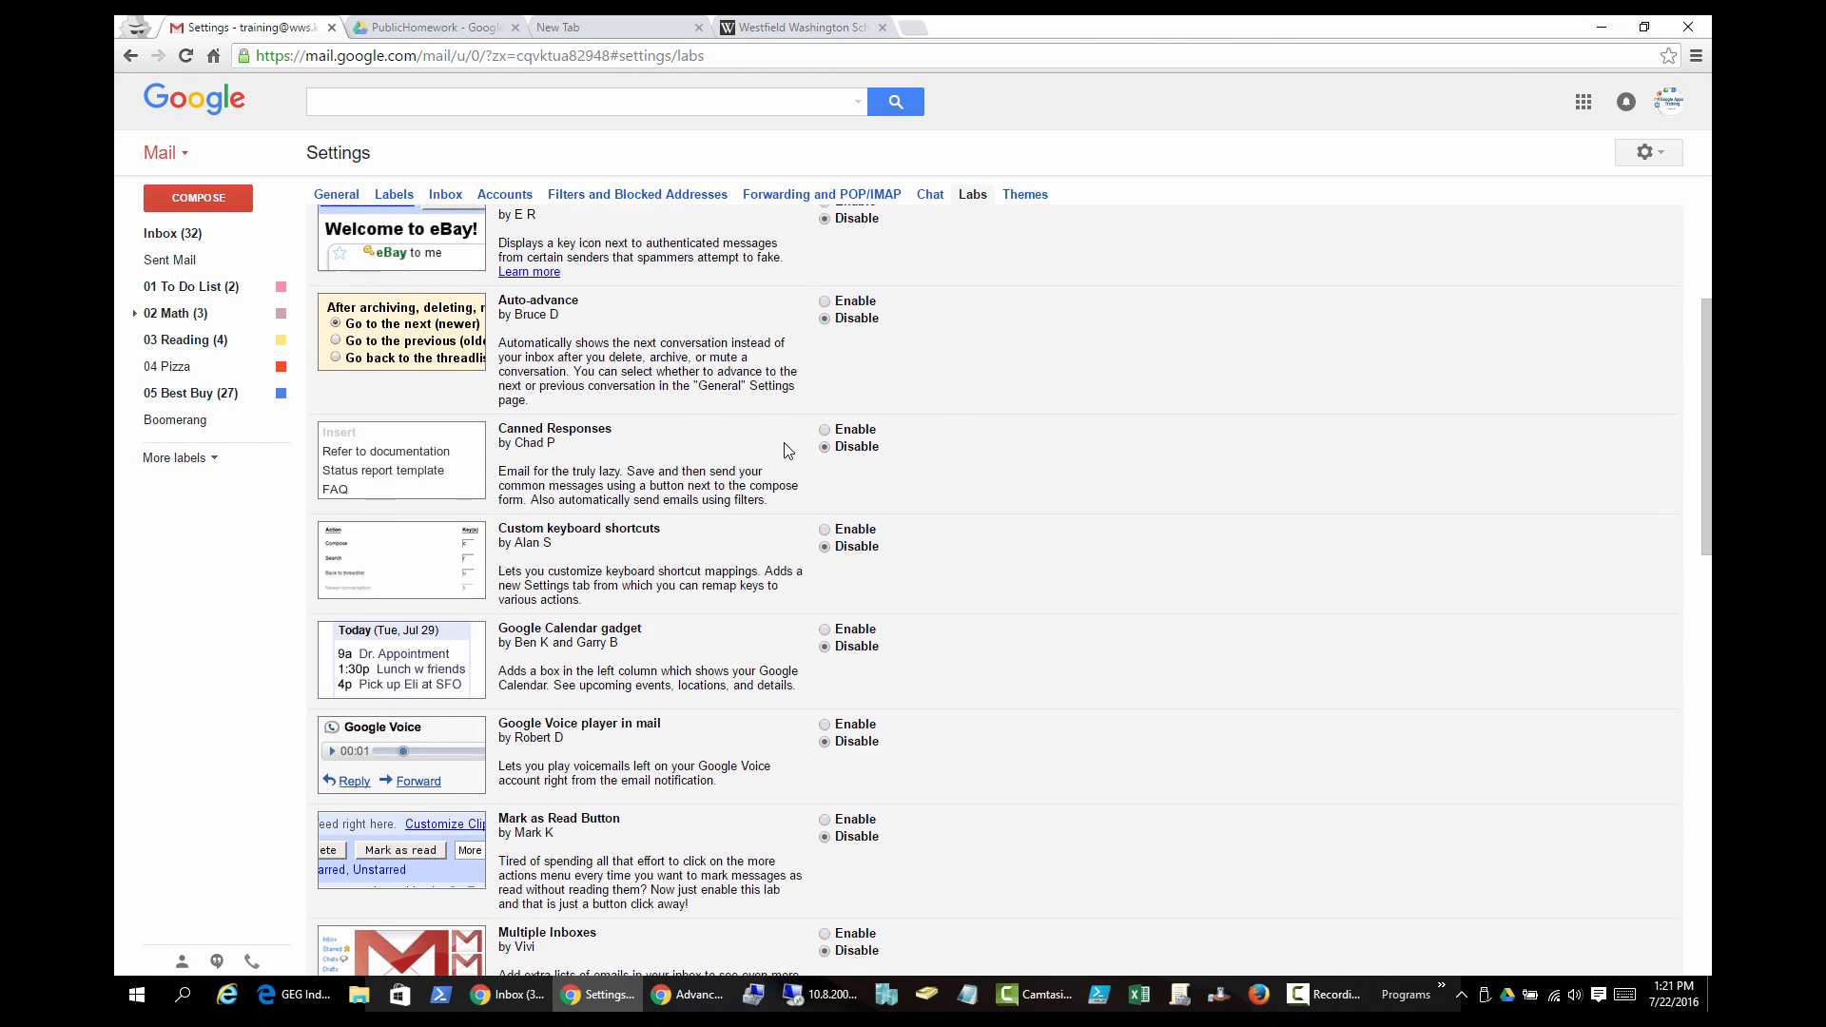
{"action": "scroll", "coordinate": [589, 561], "scroll_direction": "down", "scroll_amount": 8}
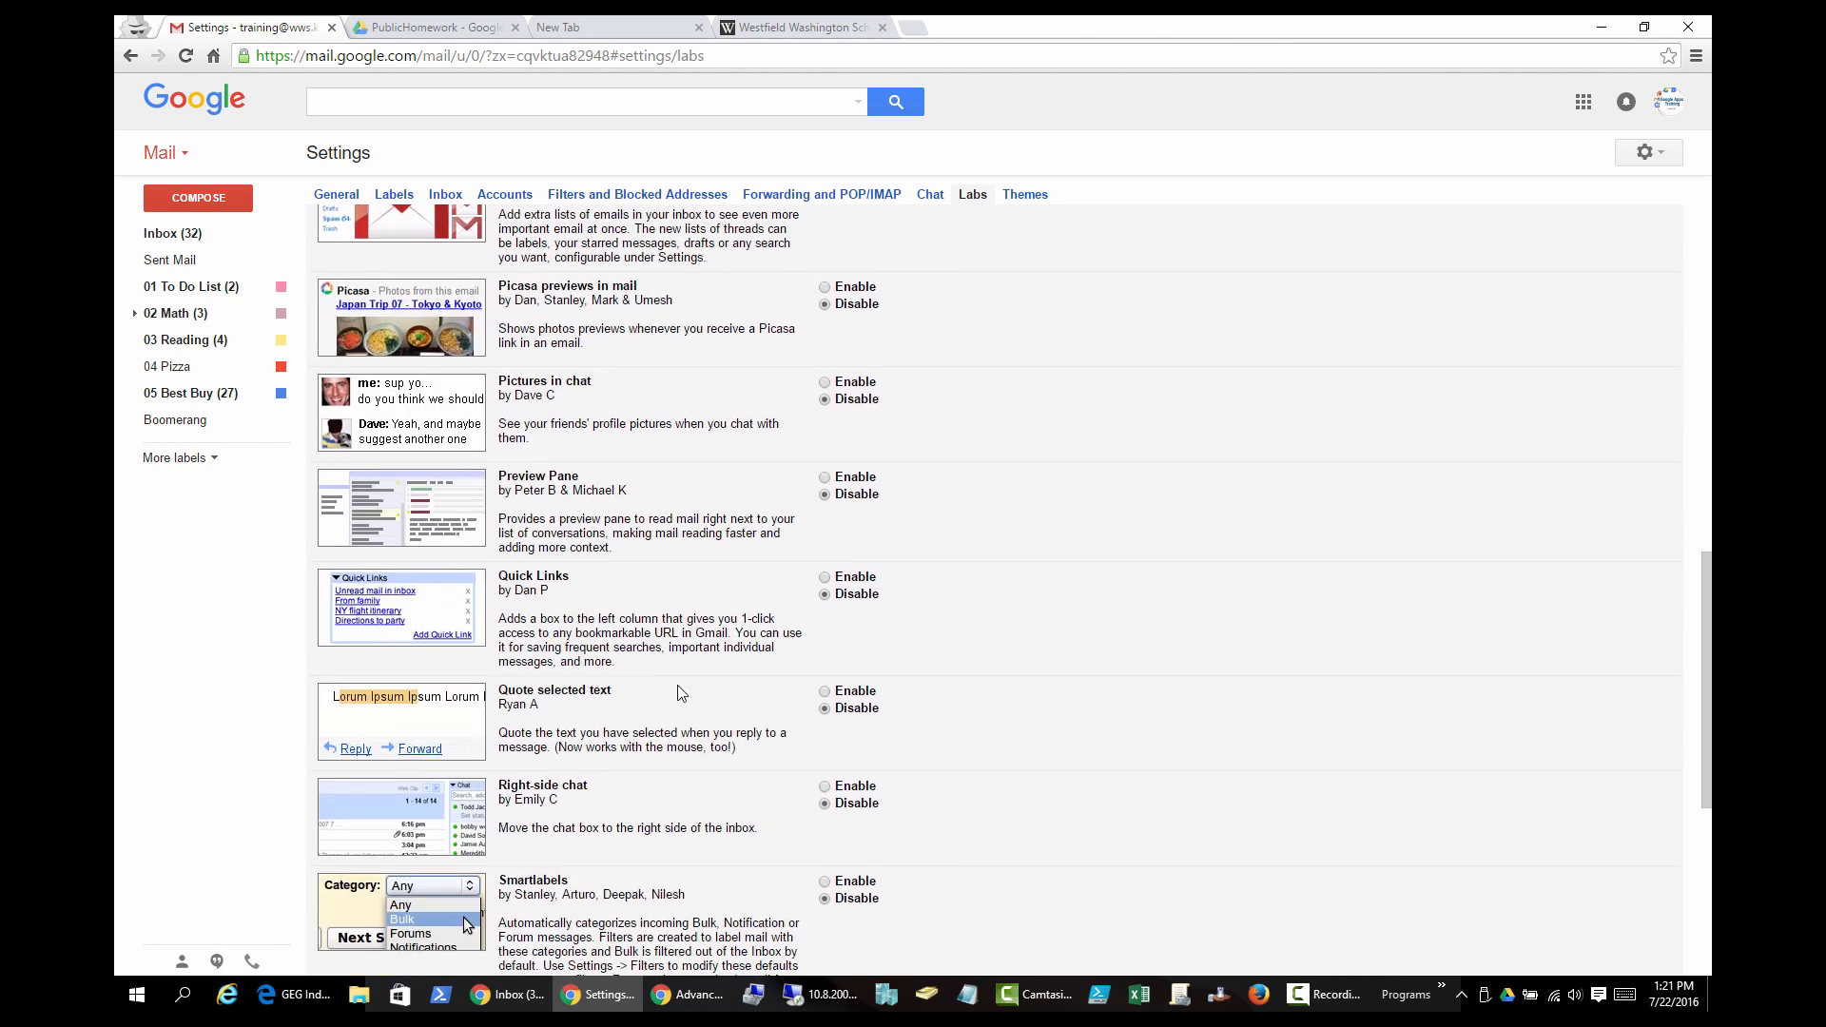
{"action": "scroll", "coordinate": [667, 625], "scroll_direction": "down", "scroll_amount": 3}
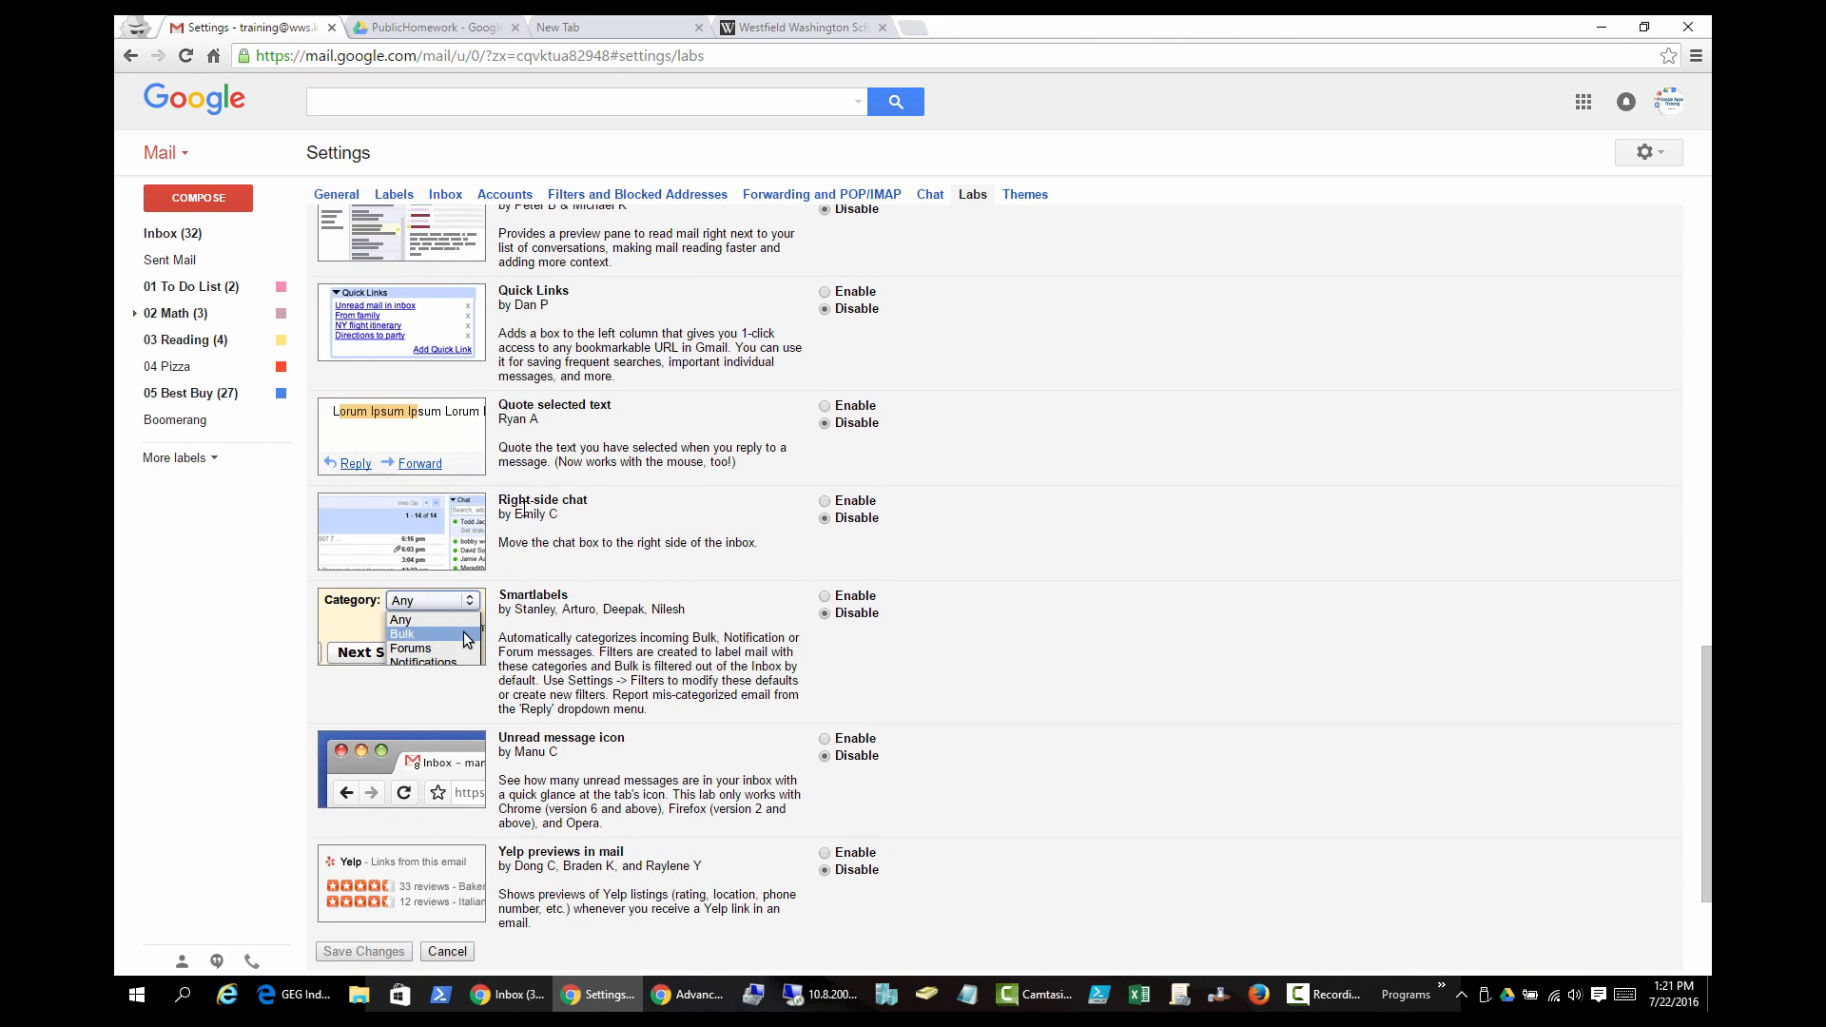
Enable the Right-side chat lab, save the changes, and expand the full list of mail labels
{"action": "left_click_drag", "start_coordinate": [507, 505], "coordinate": [597, 526]}
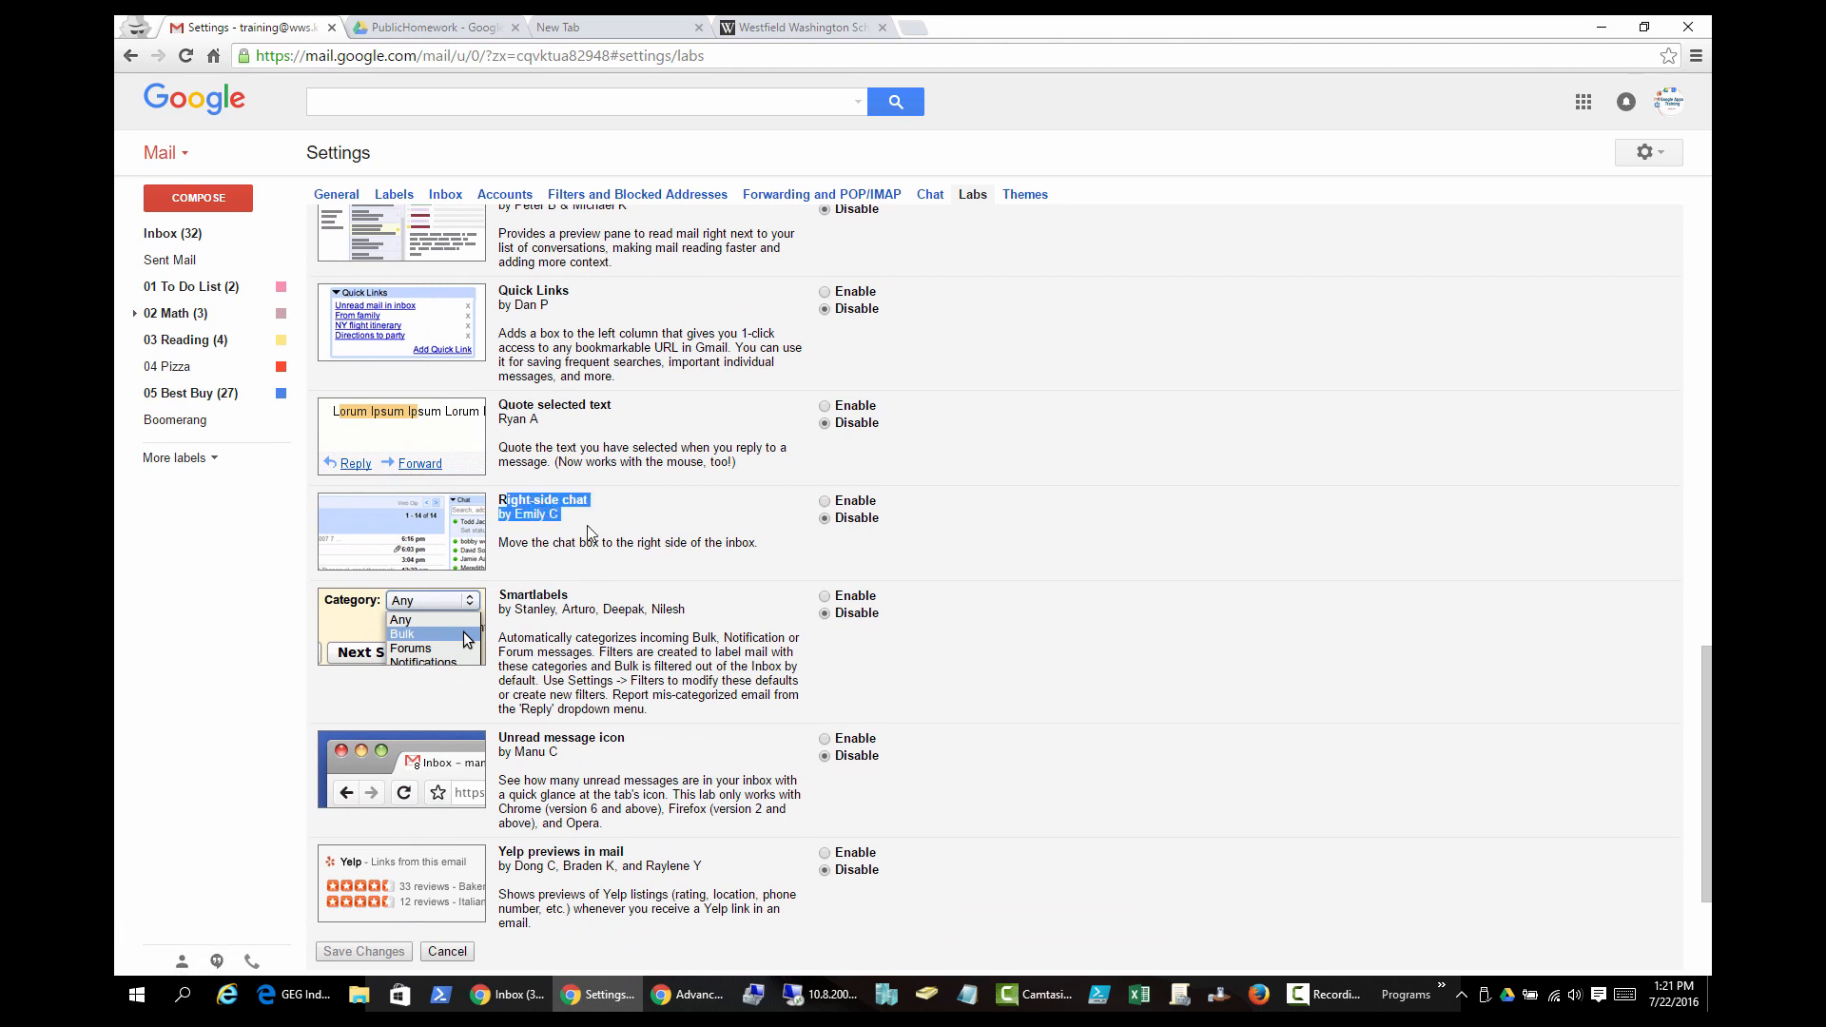
{"action": "left_click", "coordinate": [825, 502]}
{"action": "scroll", "coordinate": [1078, 513], "scroll_direction": "down", "scroll_amount": 3}
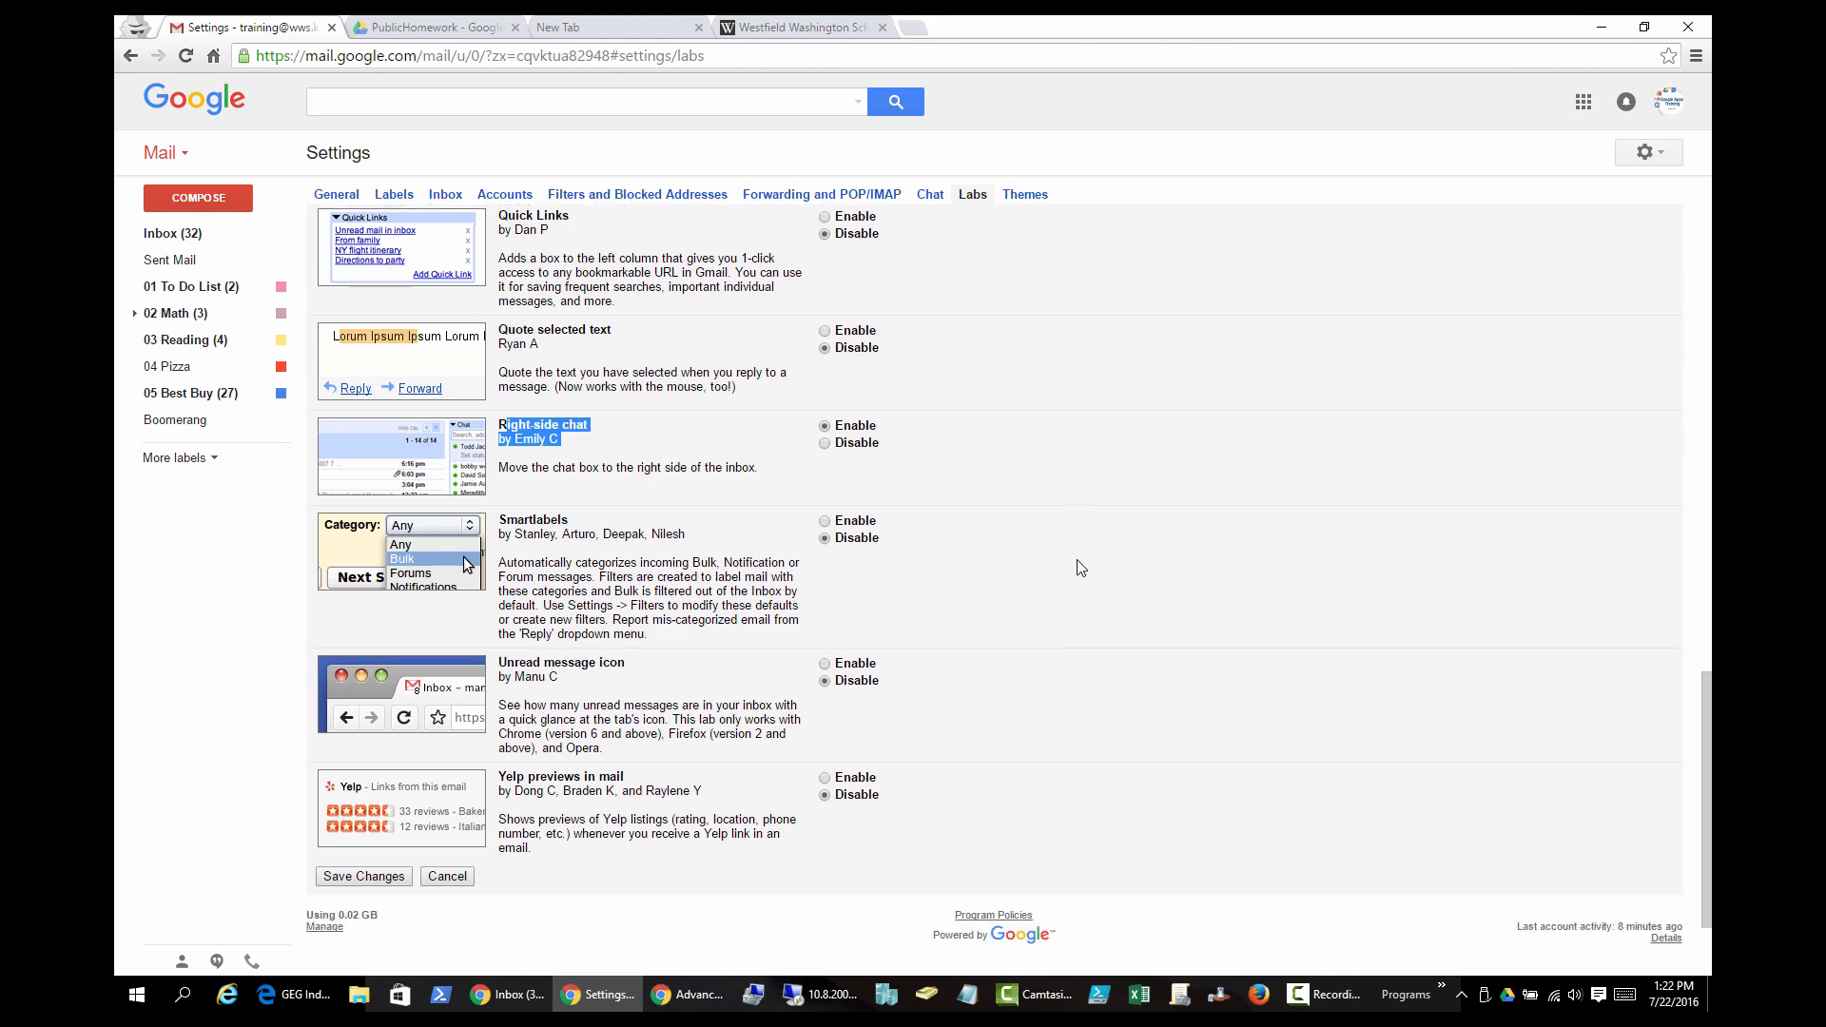
{"action": "scroll", "coordinate": [729, 737], "scroll_direction": "up", "scroll_amount": 2}
{"action": "left_click", "coordinate": [371, 924]}
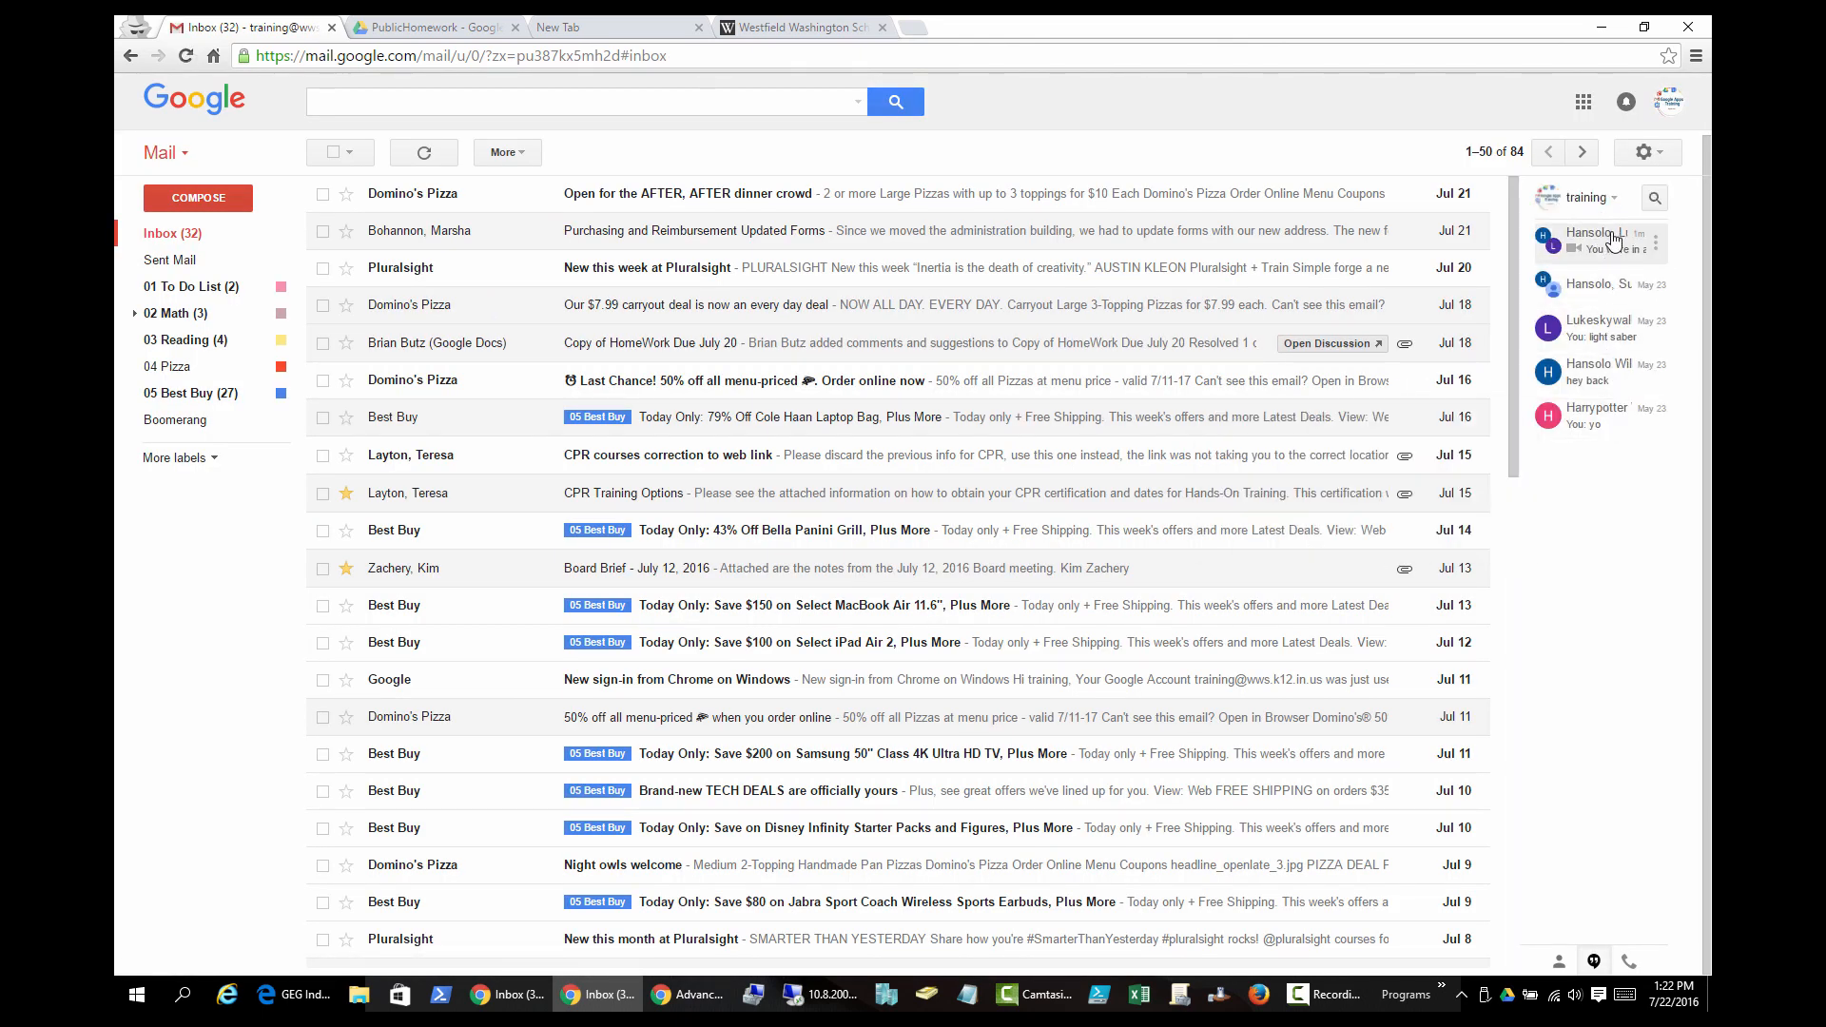
{"action": "left_click", "coordinate": [175, 459]}
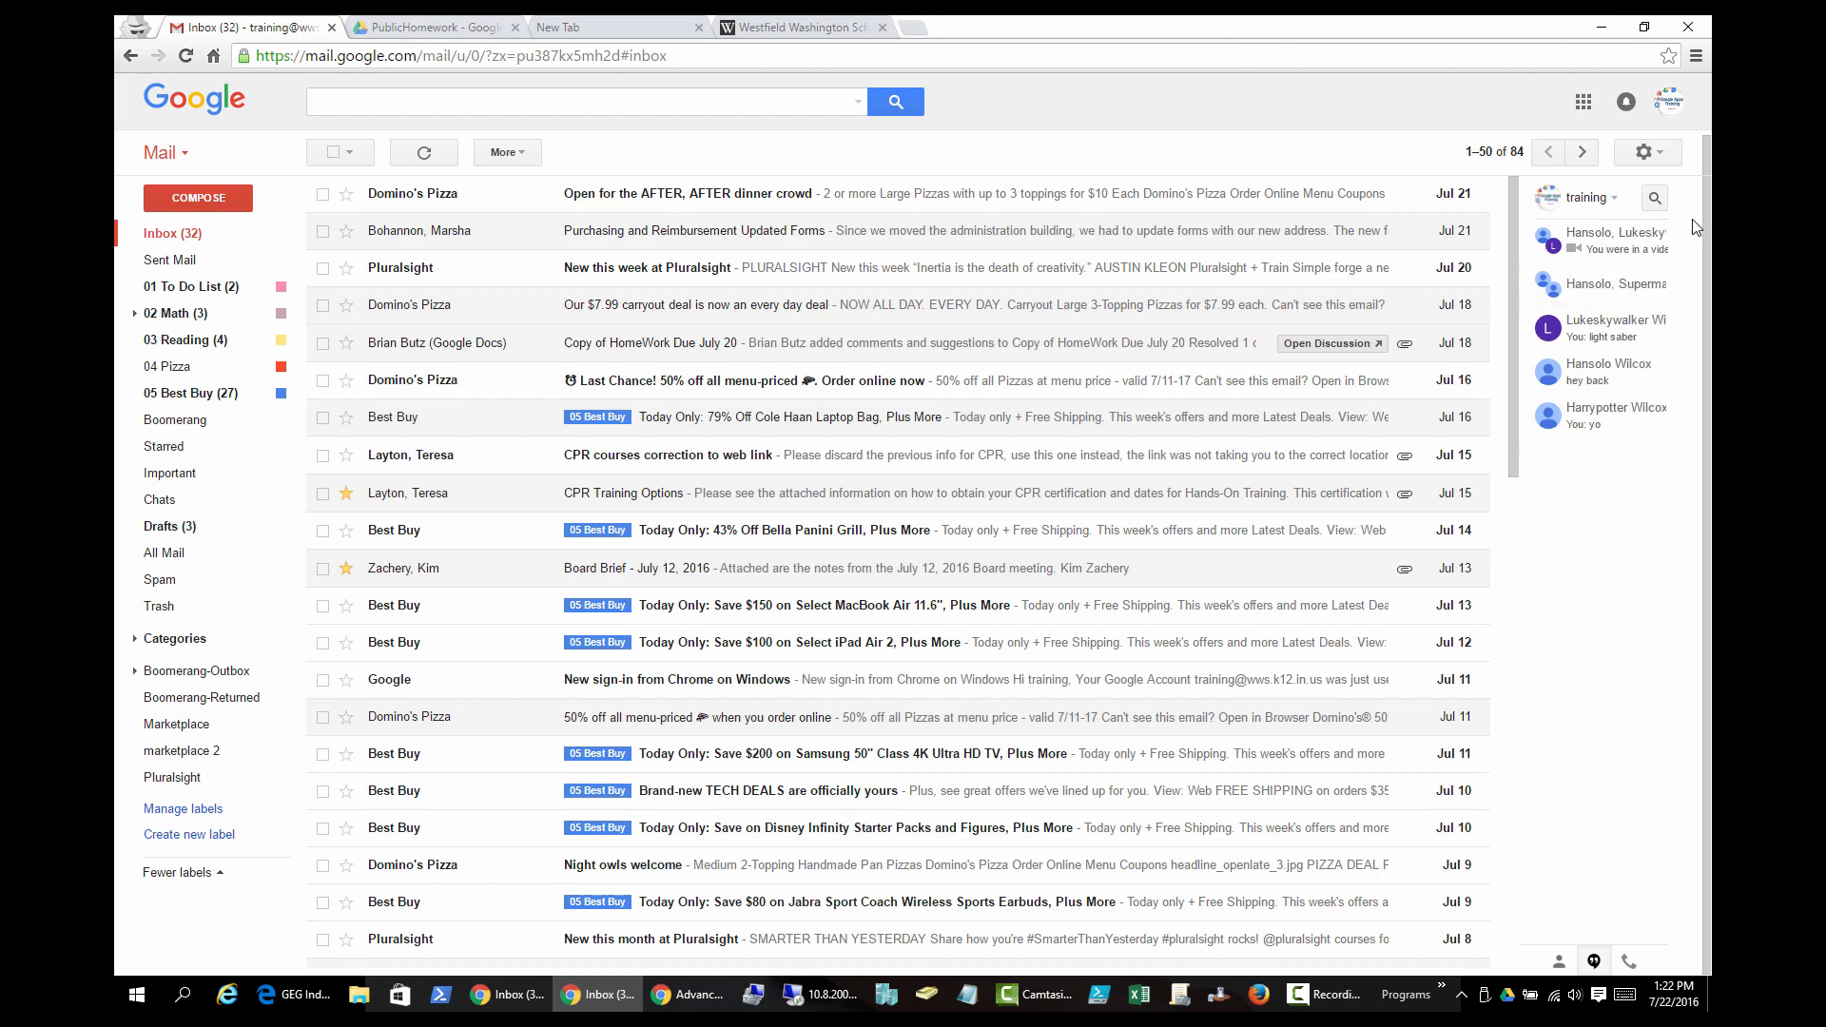
Enable the Preview Pane lab in the Labs settings and save the changes
{"action": "left_click", "coordinate": [1646, 152]}
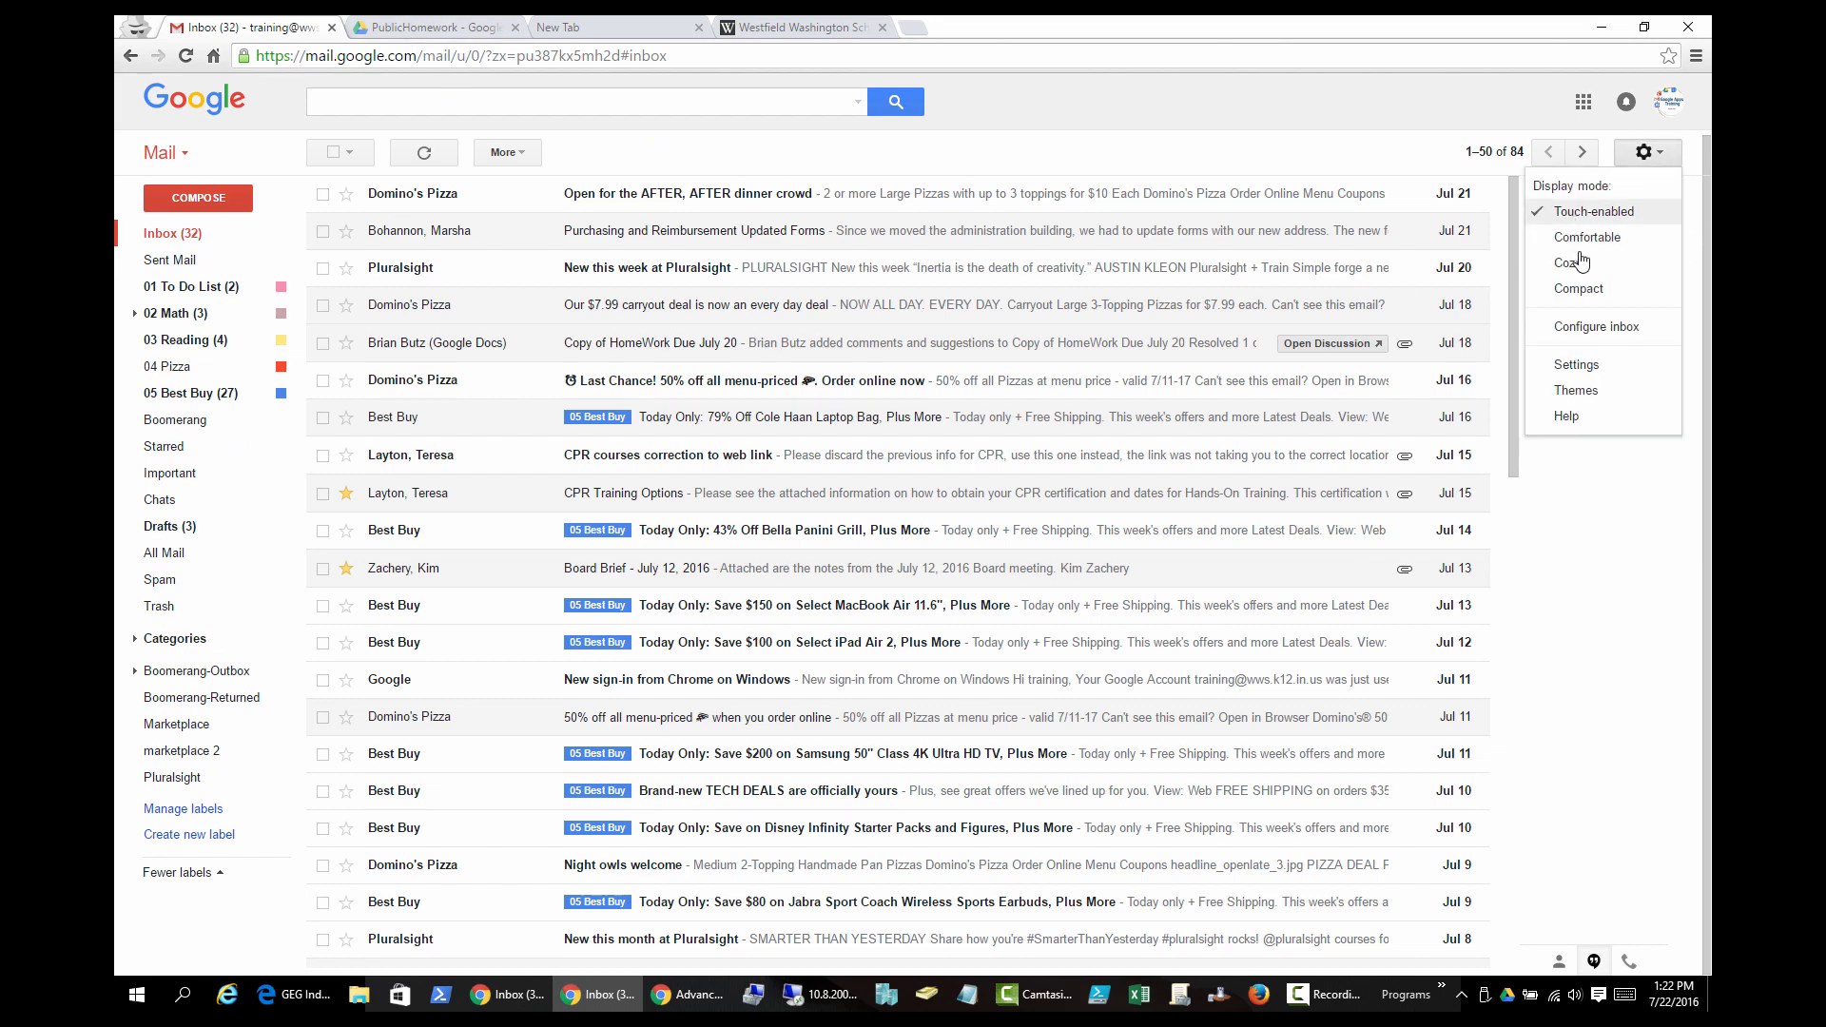
{"action": "left_click", "coordinate": [1593, 369]}
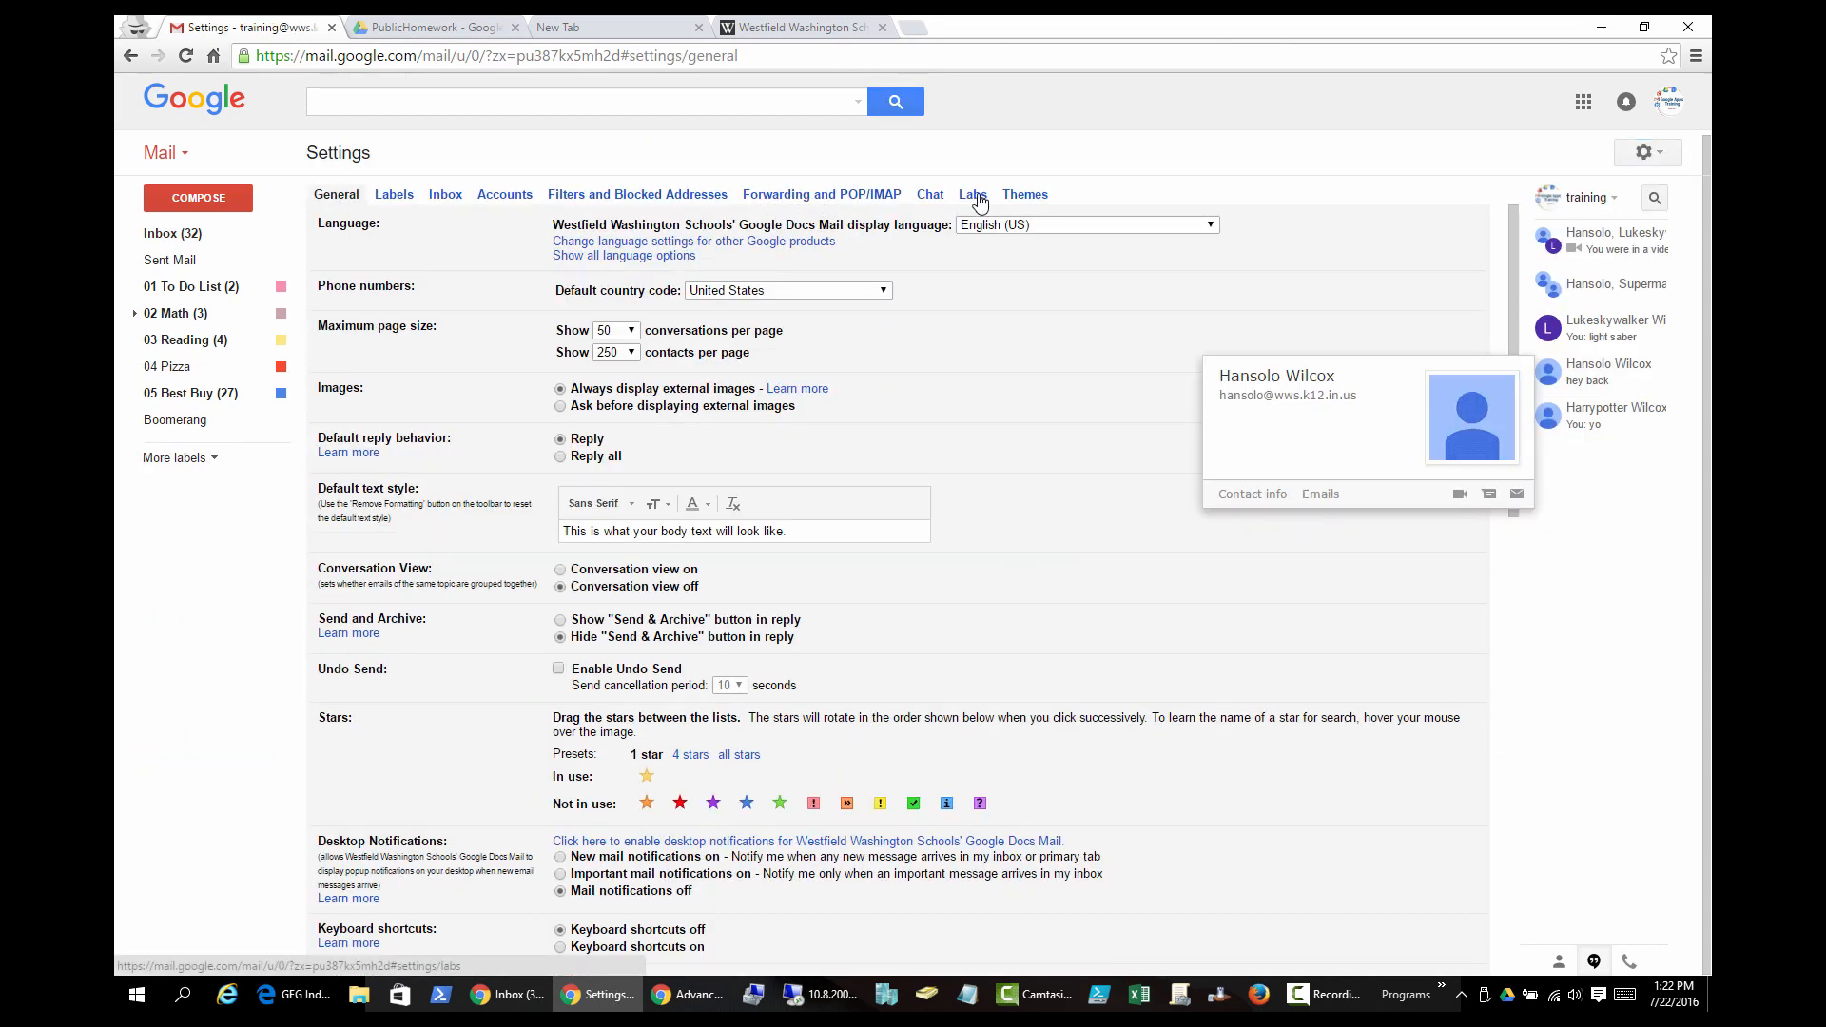
{"action": "left_click", "coordinate": [972, 196]}
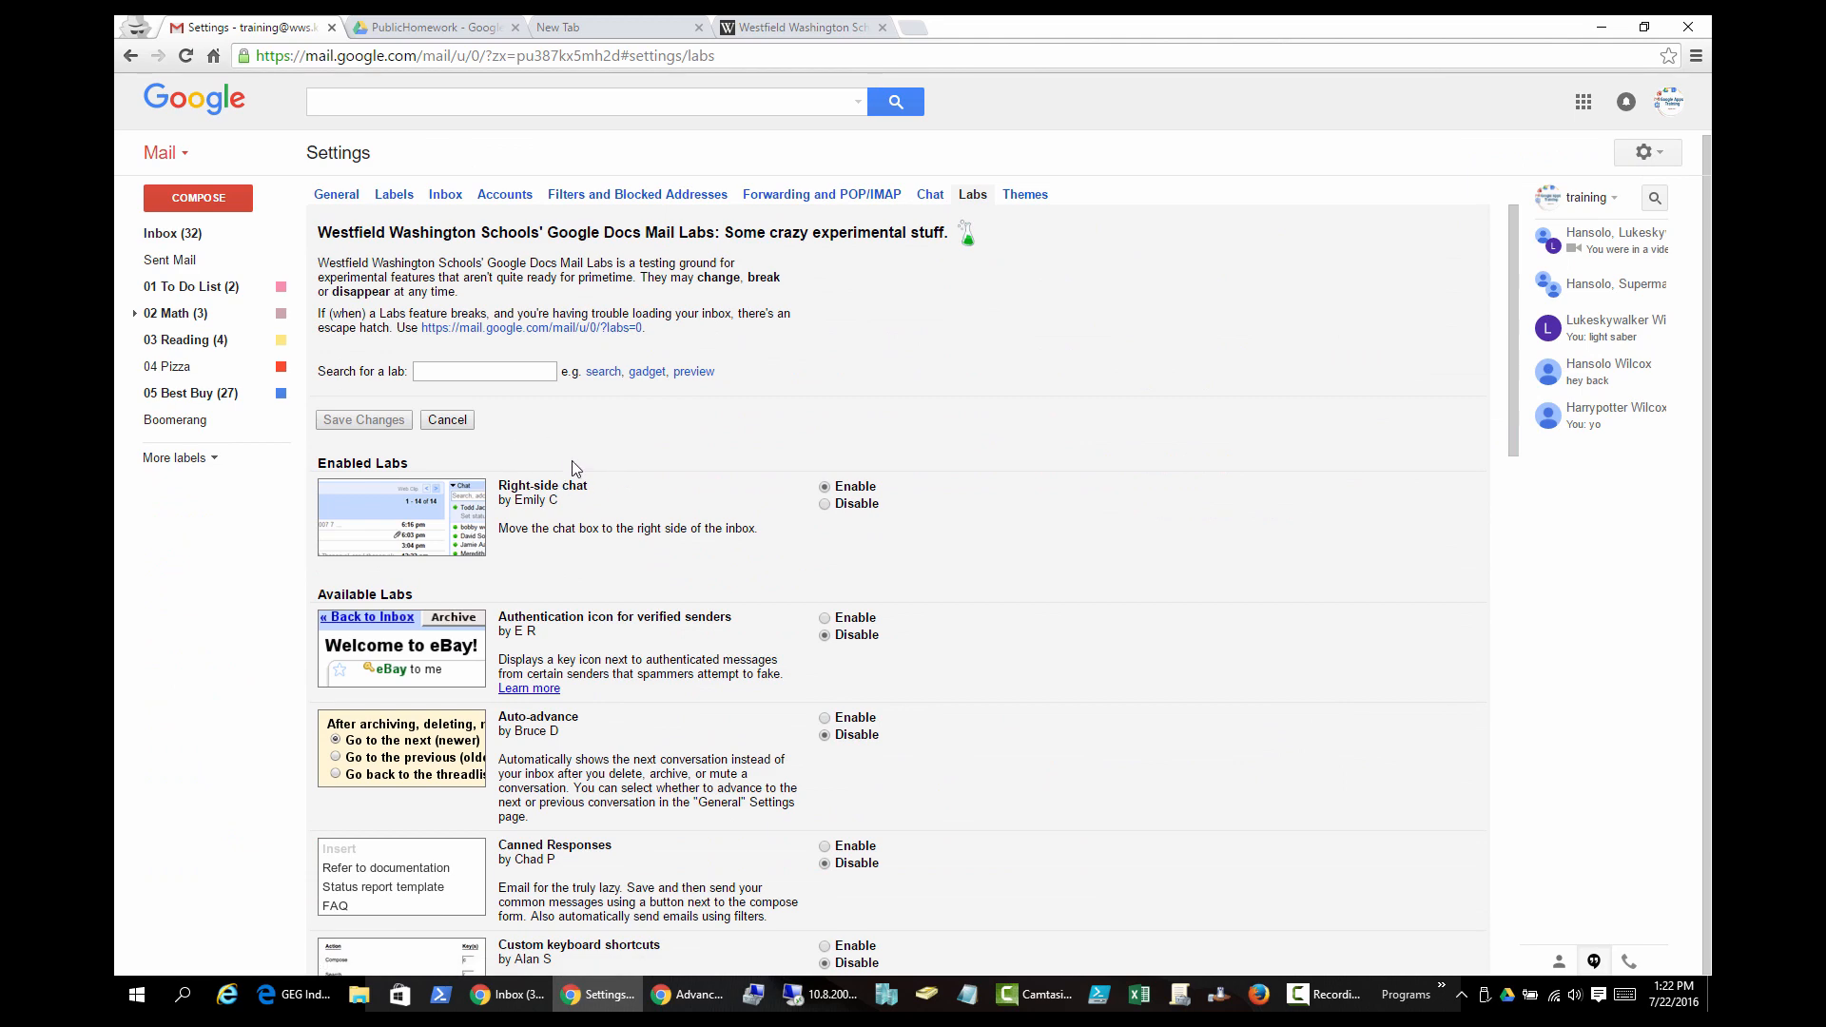
{"action": "scroll", "coordinate": [575, 468], "scroll_direction": "down", "scroll_amount": 3}
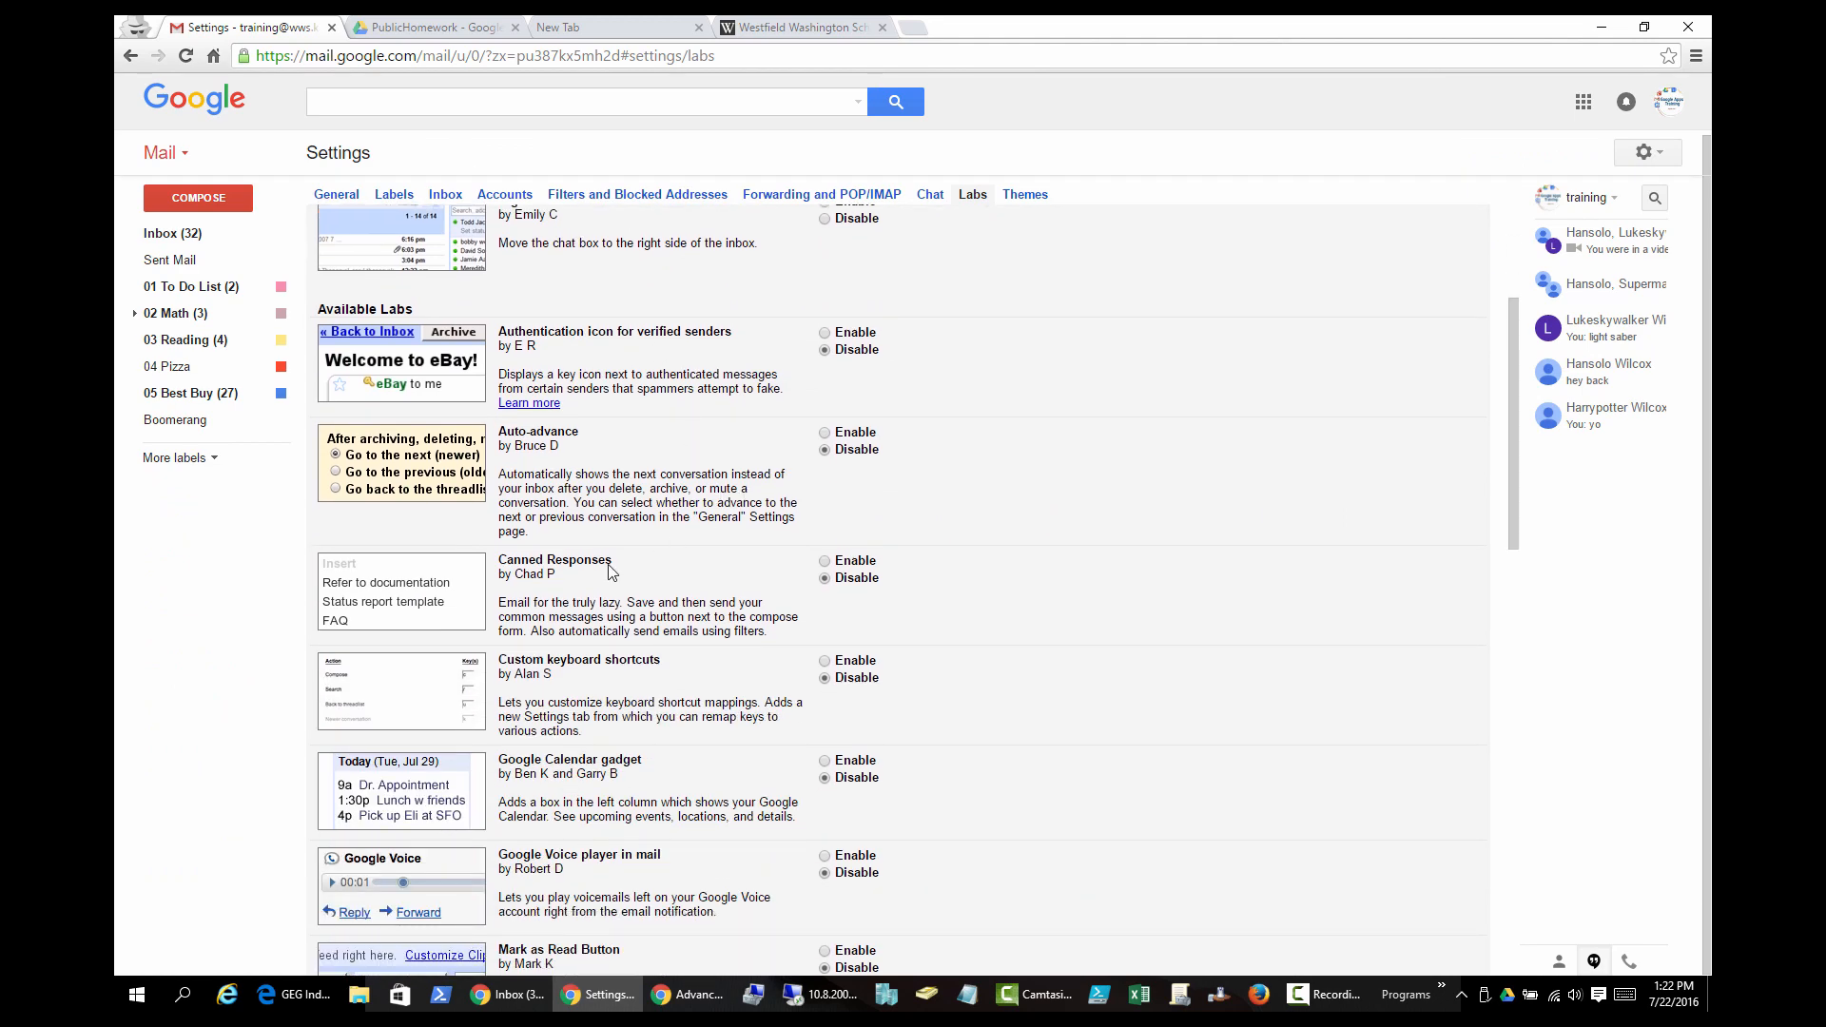
{"action": "scroll", "coordinate": [608, 574], "scroll_direction": "down", "scroll_amount": 2}
{"action": "scroll", "coordinate": [543, 583], "scroll_direction": "down", "scroll_amount": 7}
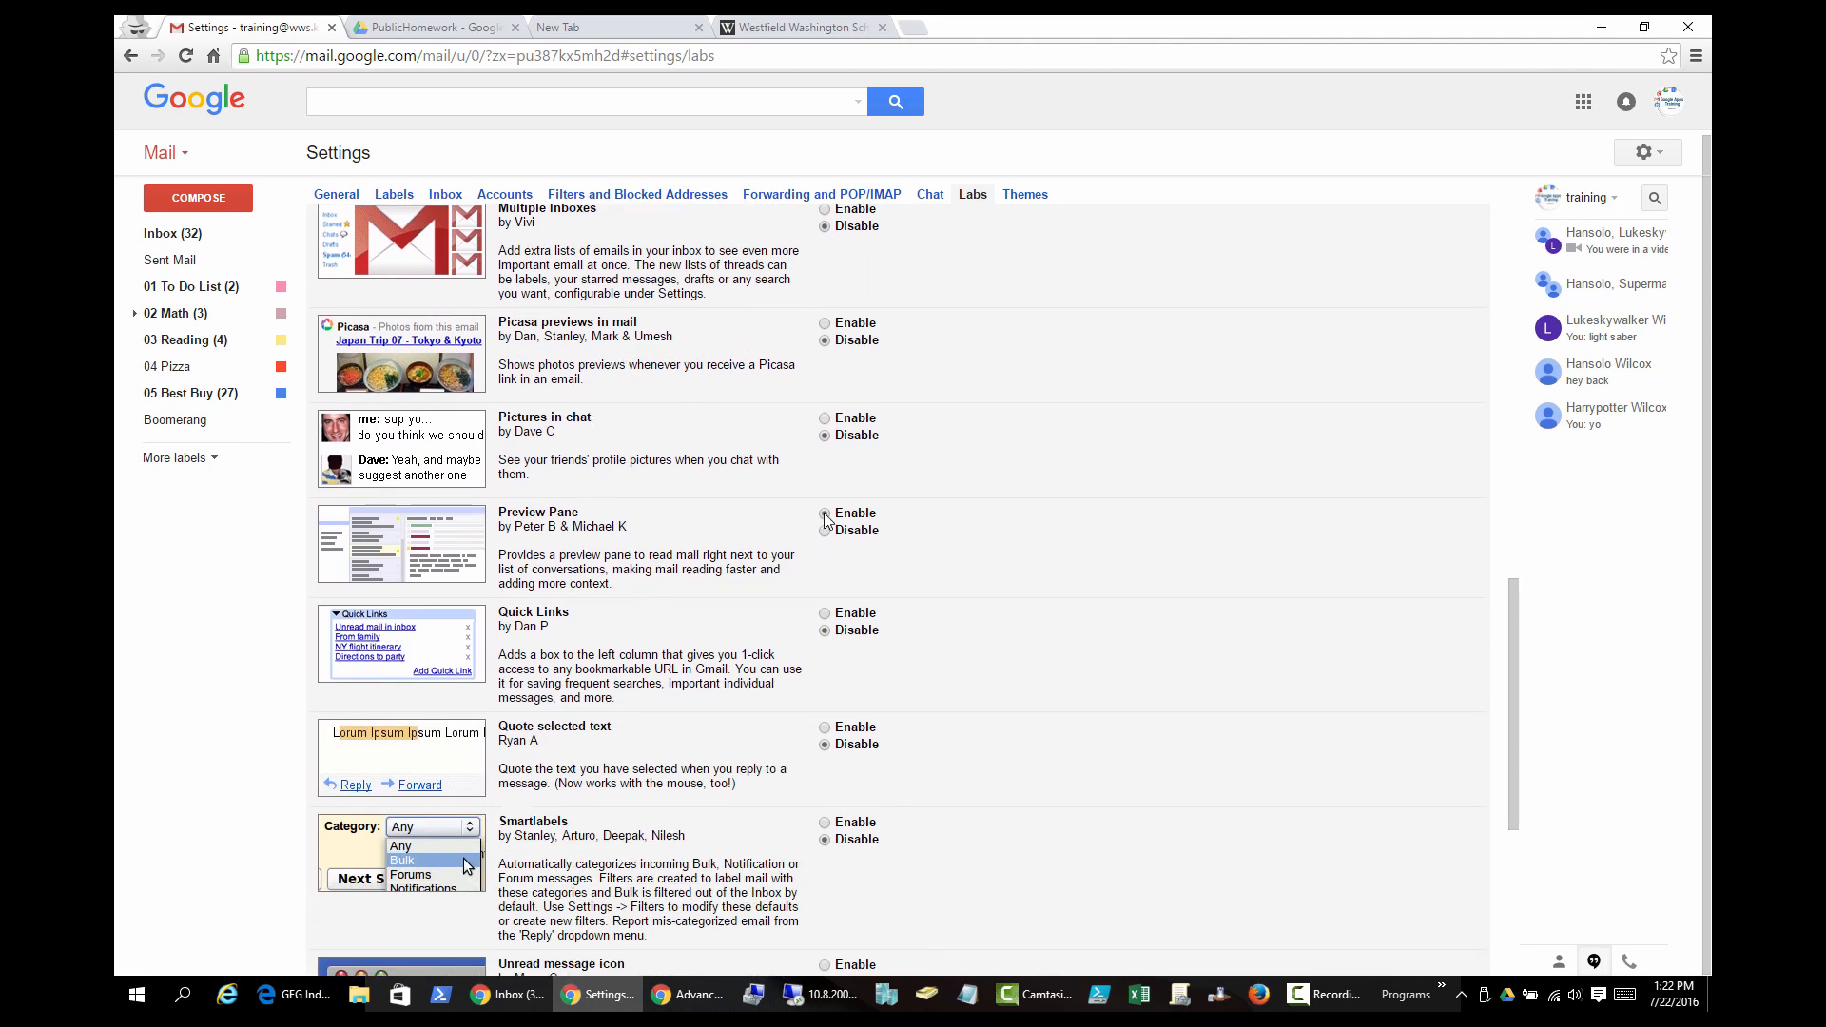
{"action": "scroll", "coordinate": [949, 516], "scroll_direction": "down", "scroll_amount": 5}
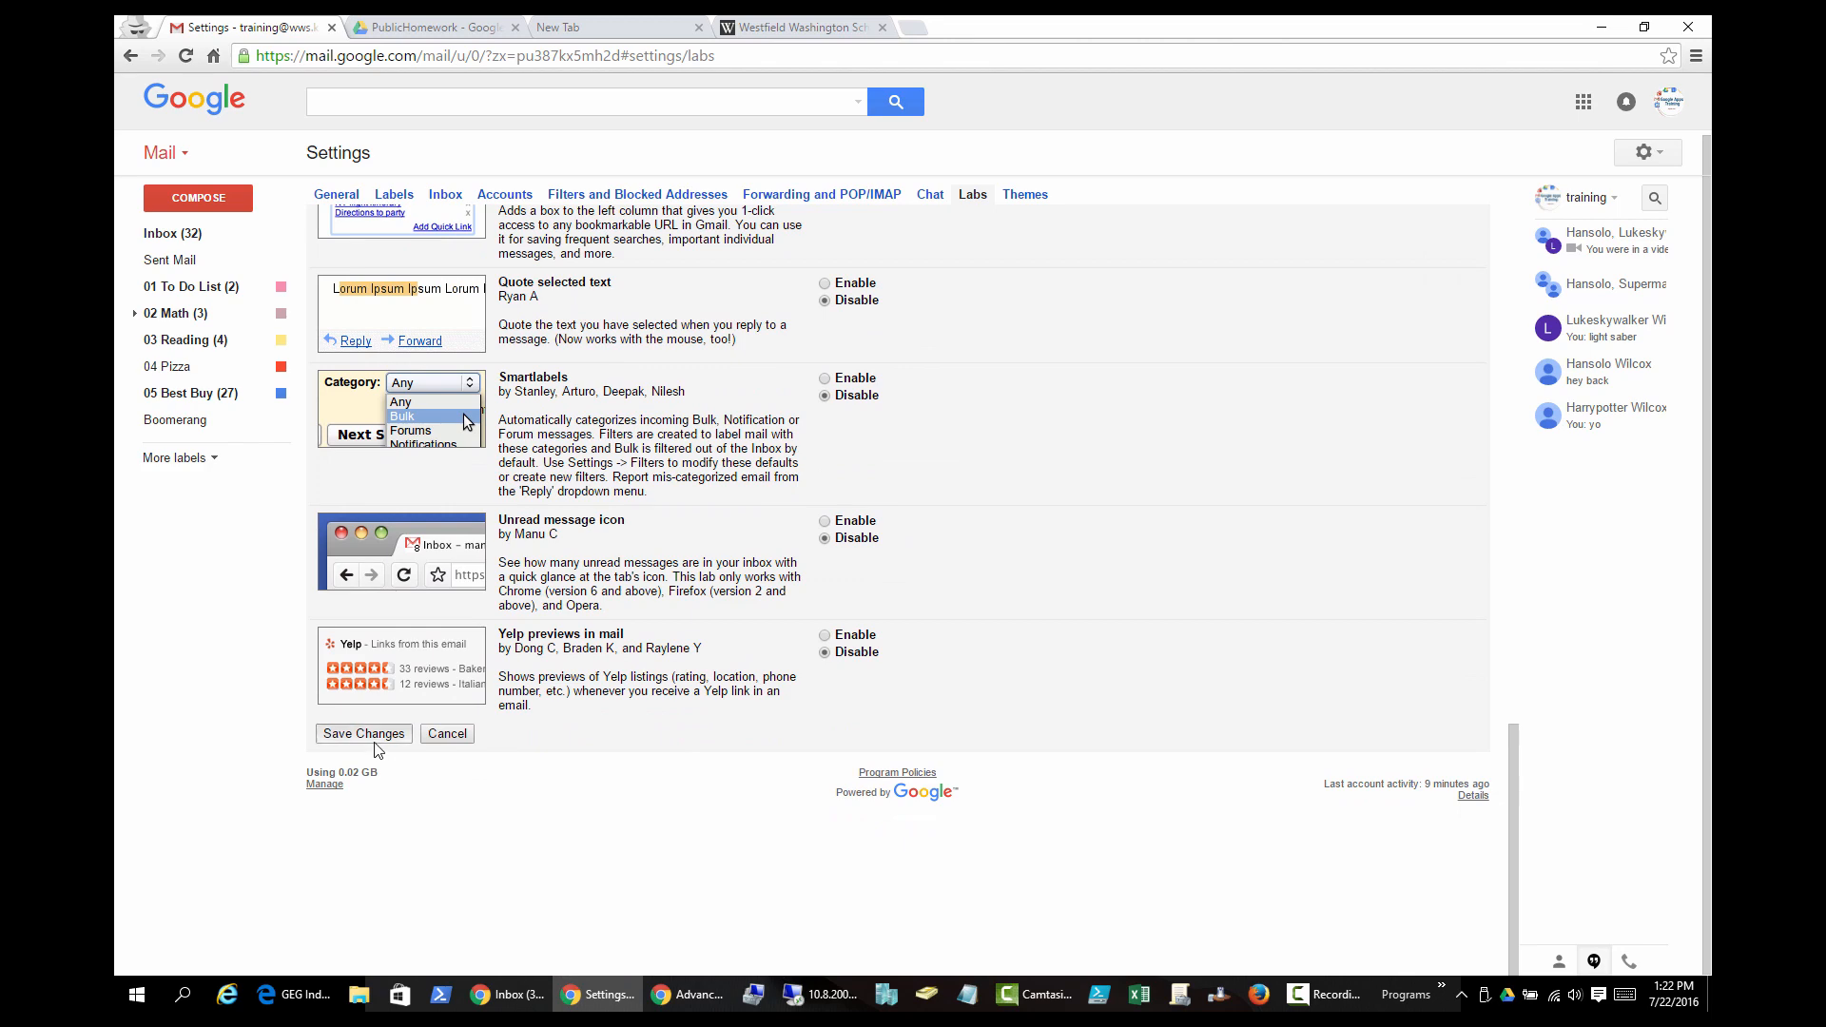
{"action": "left_click", "coordinate": [376, 737]}
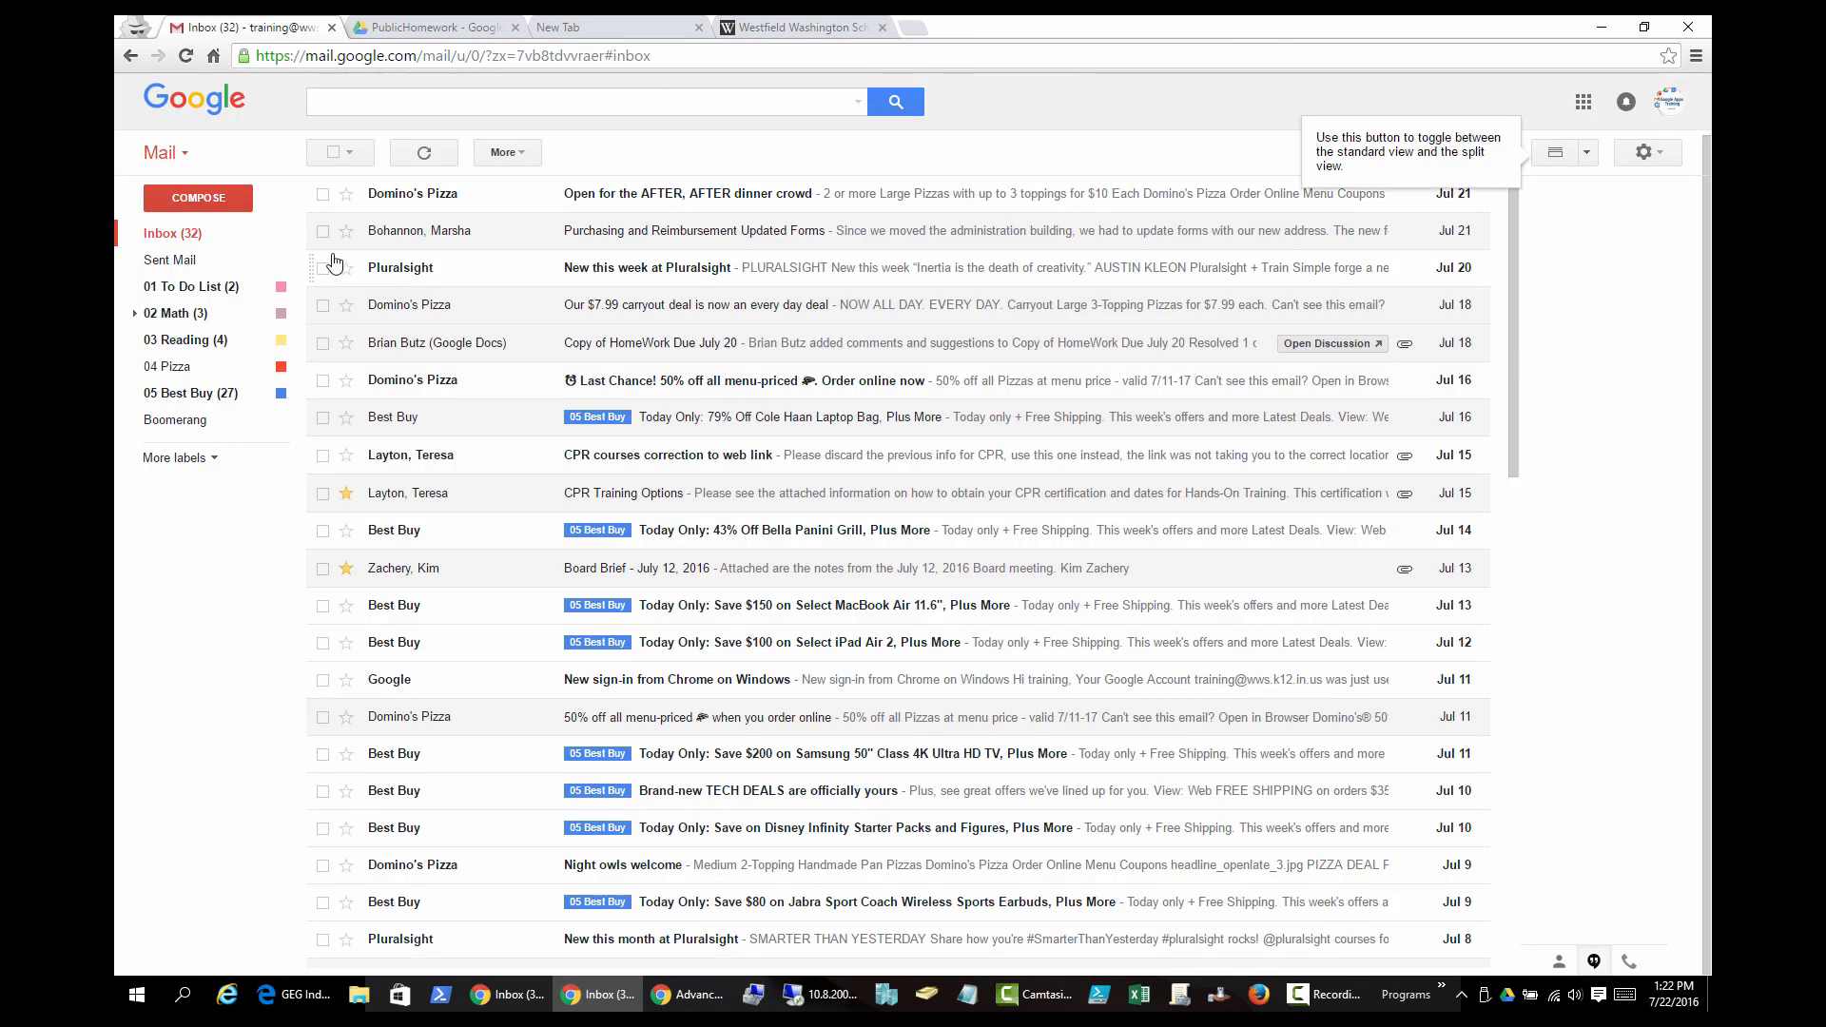
Switch the inbox to split view and preview several emails, including the Domino's Pizza offers, the Pluralsight newsletter and "Copy of HomeWork Due July 20"
{"action": "left_click", "coordinate": [1584, 155]}
{"action": "left_click", "coordinate": [1554, 154]}
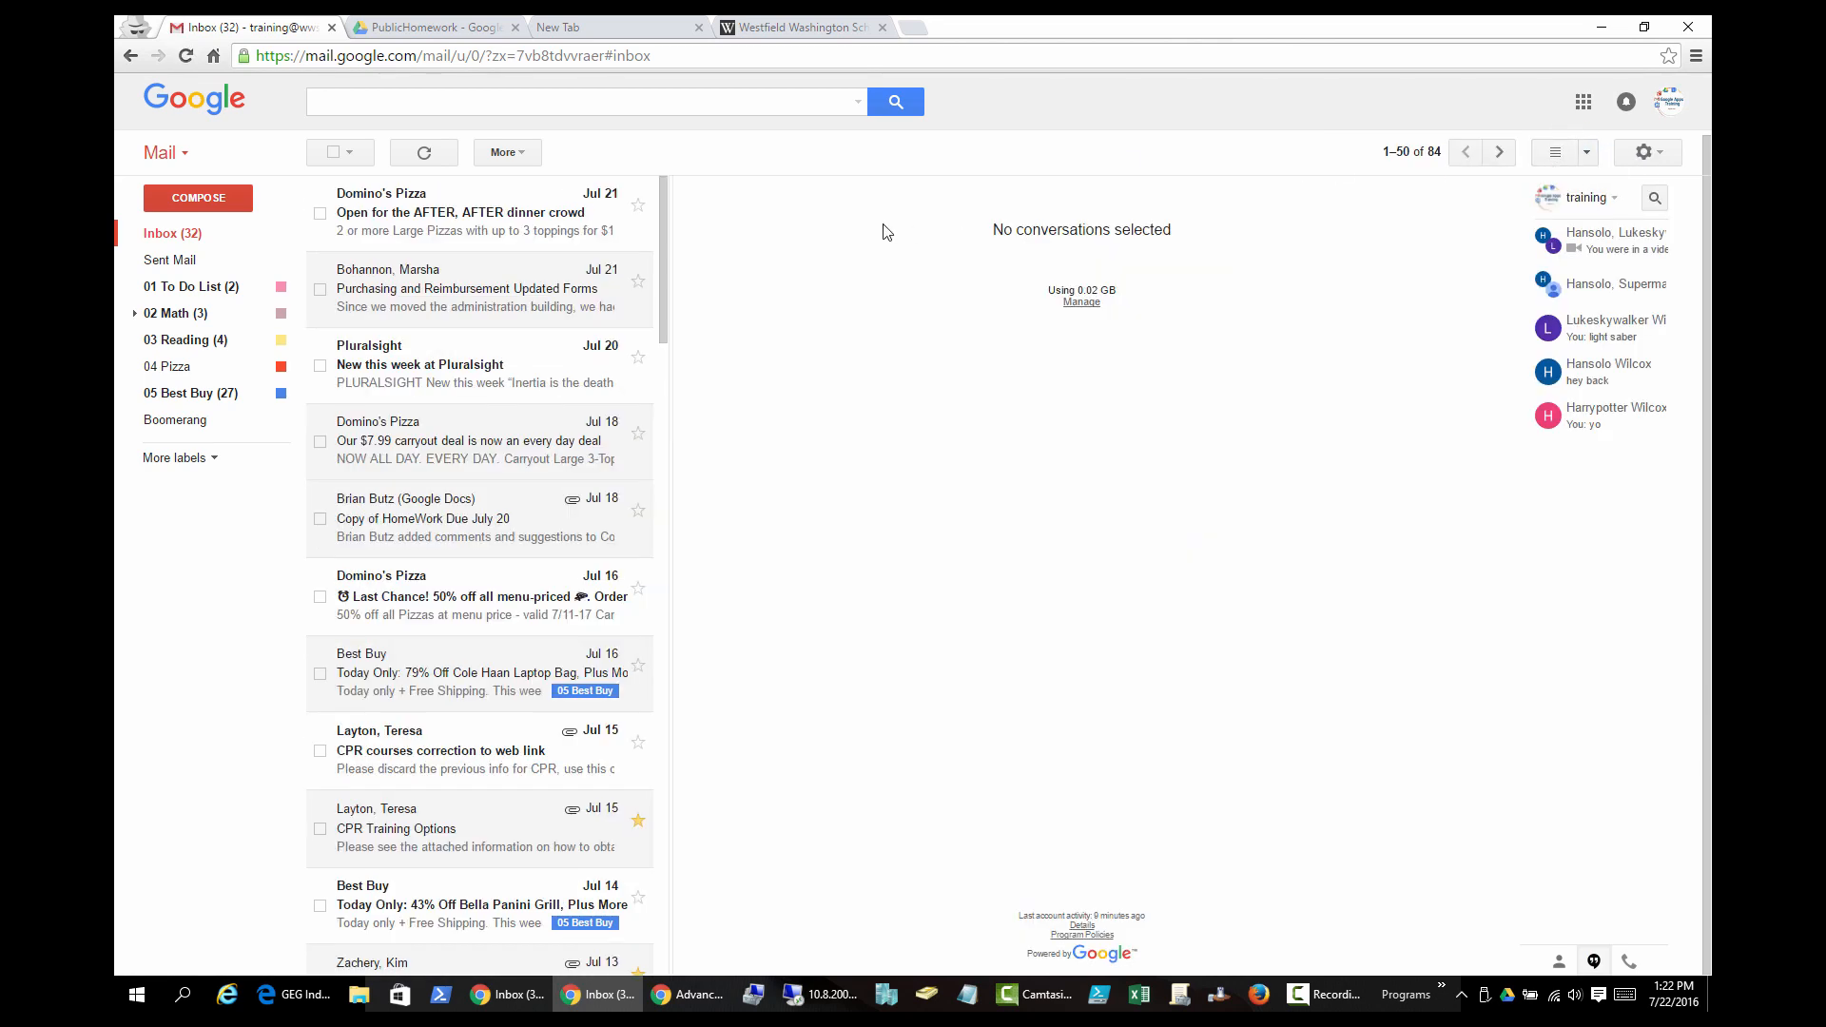
{"action": "left_click", "coordinate": [396, 216]}
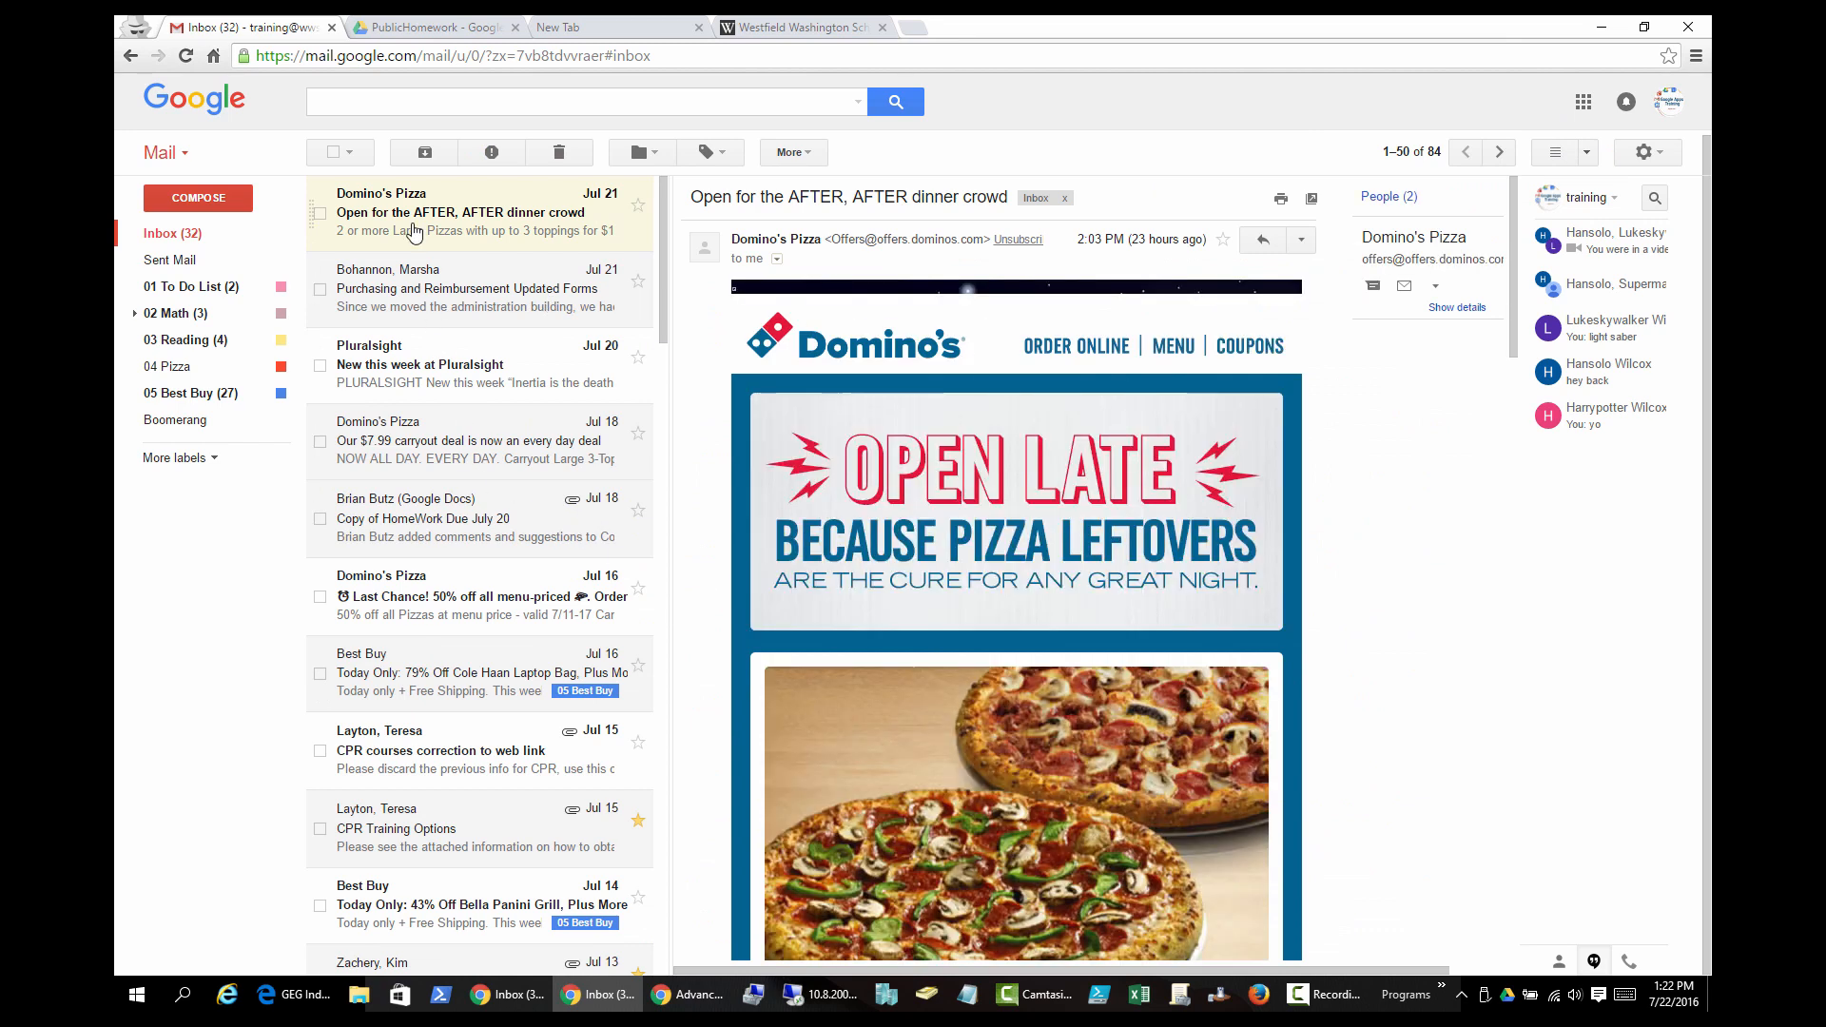
{"action": "left_click", "coordinate": [426, 295]}
{"action": "left_click", "coordinate": [428, 374]}
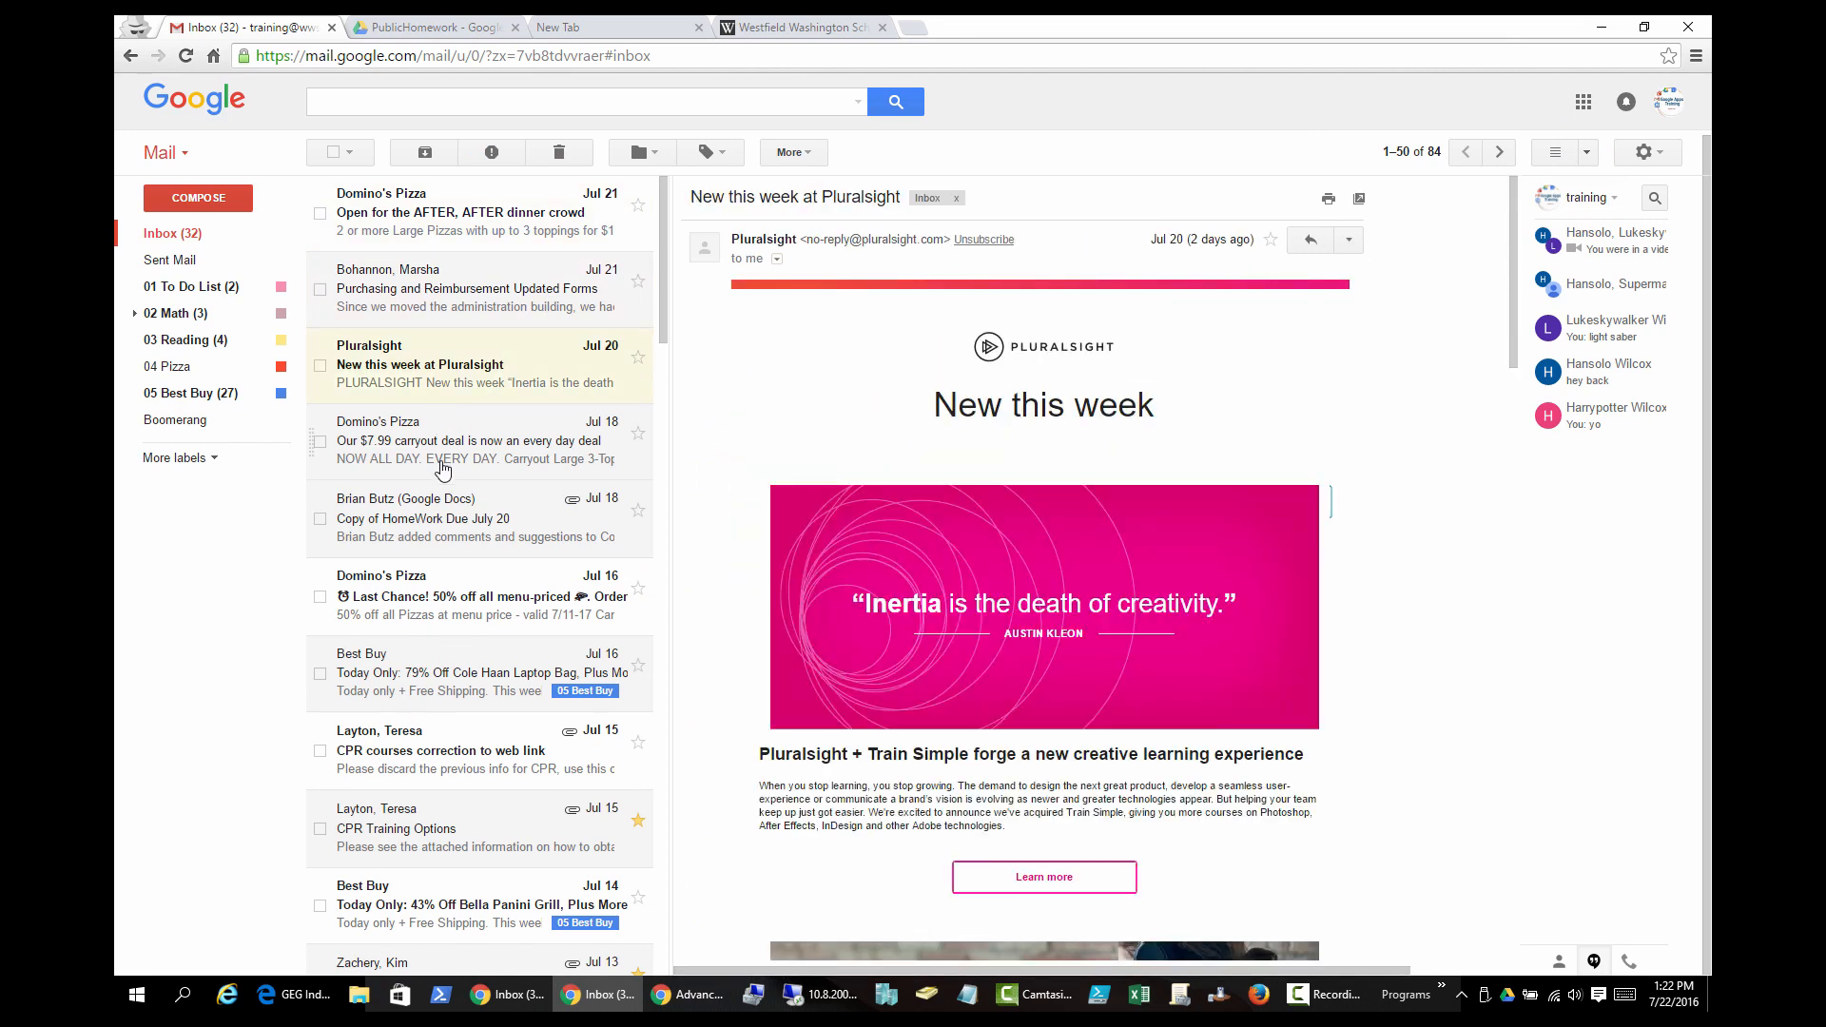
{"action": "left_click", "coordinate": [446, 522]}
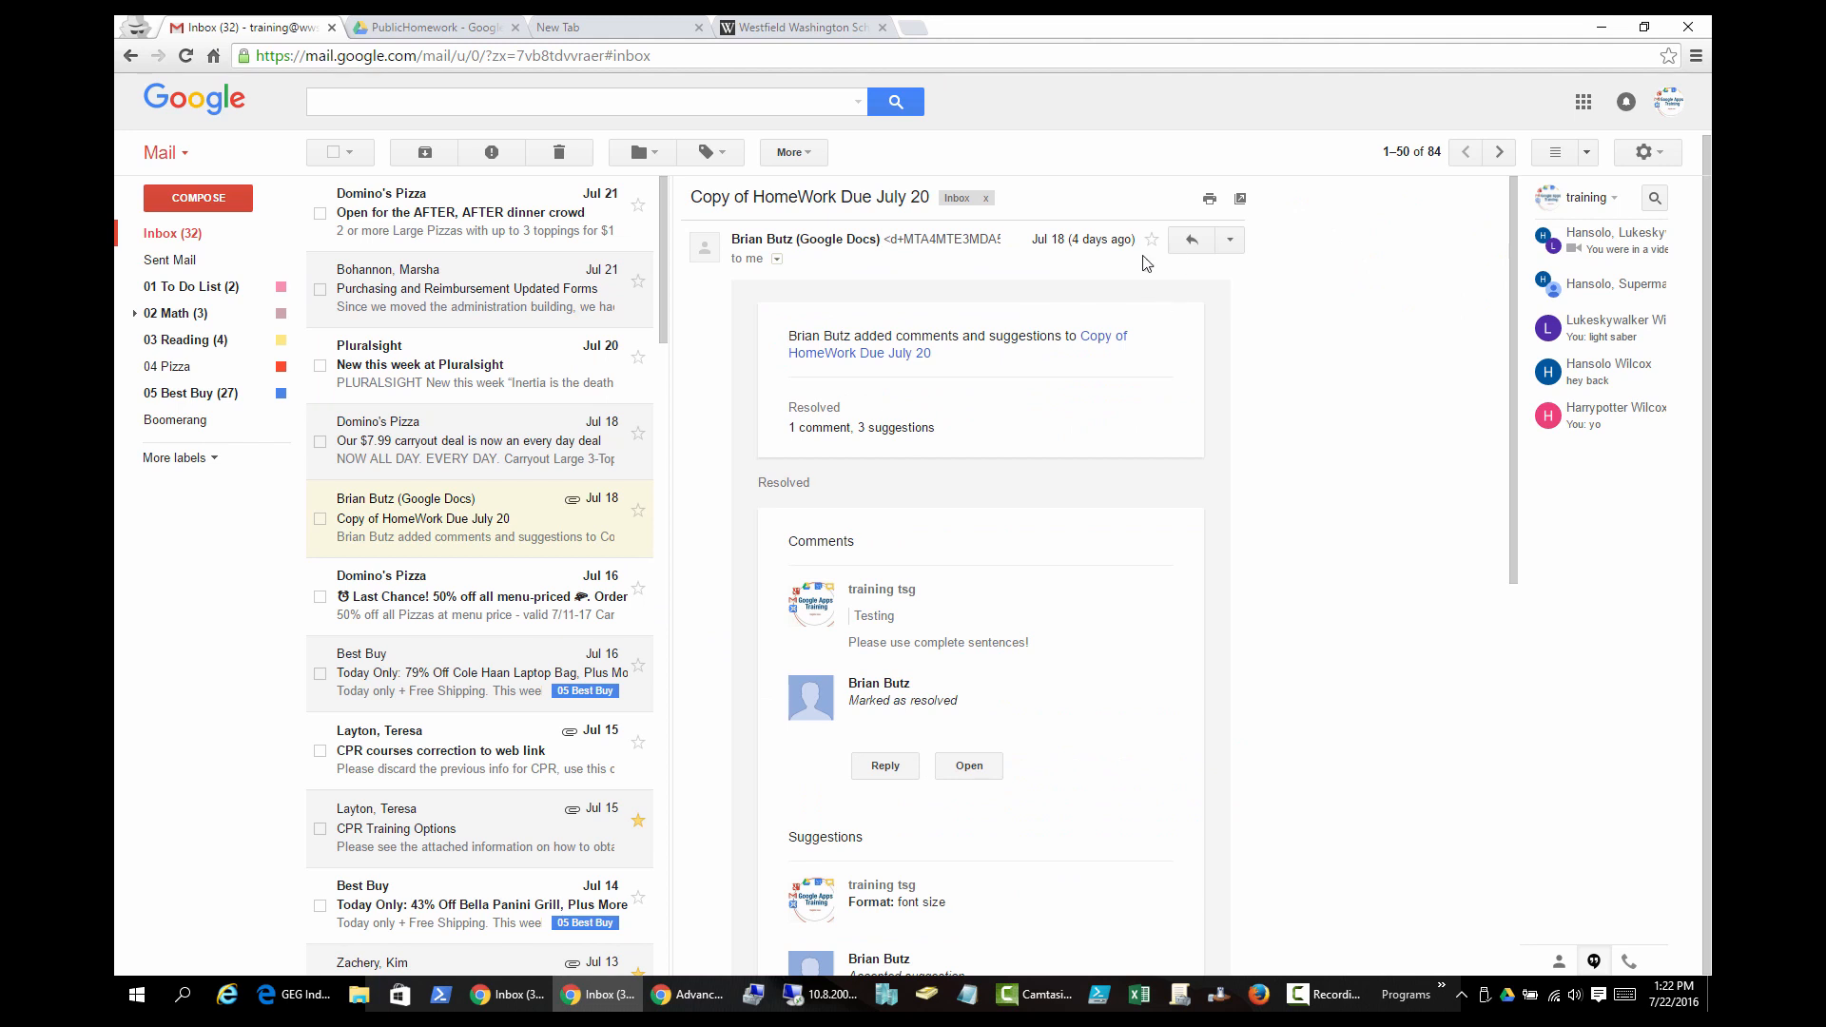
{"action": "left_click", "coordinate": [397, 596]}
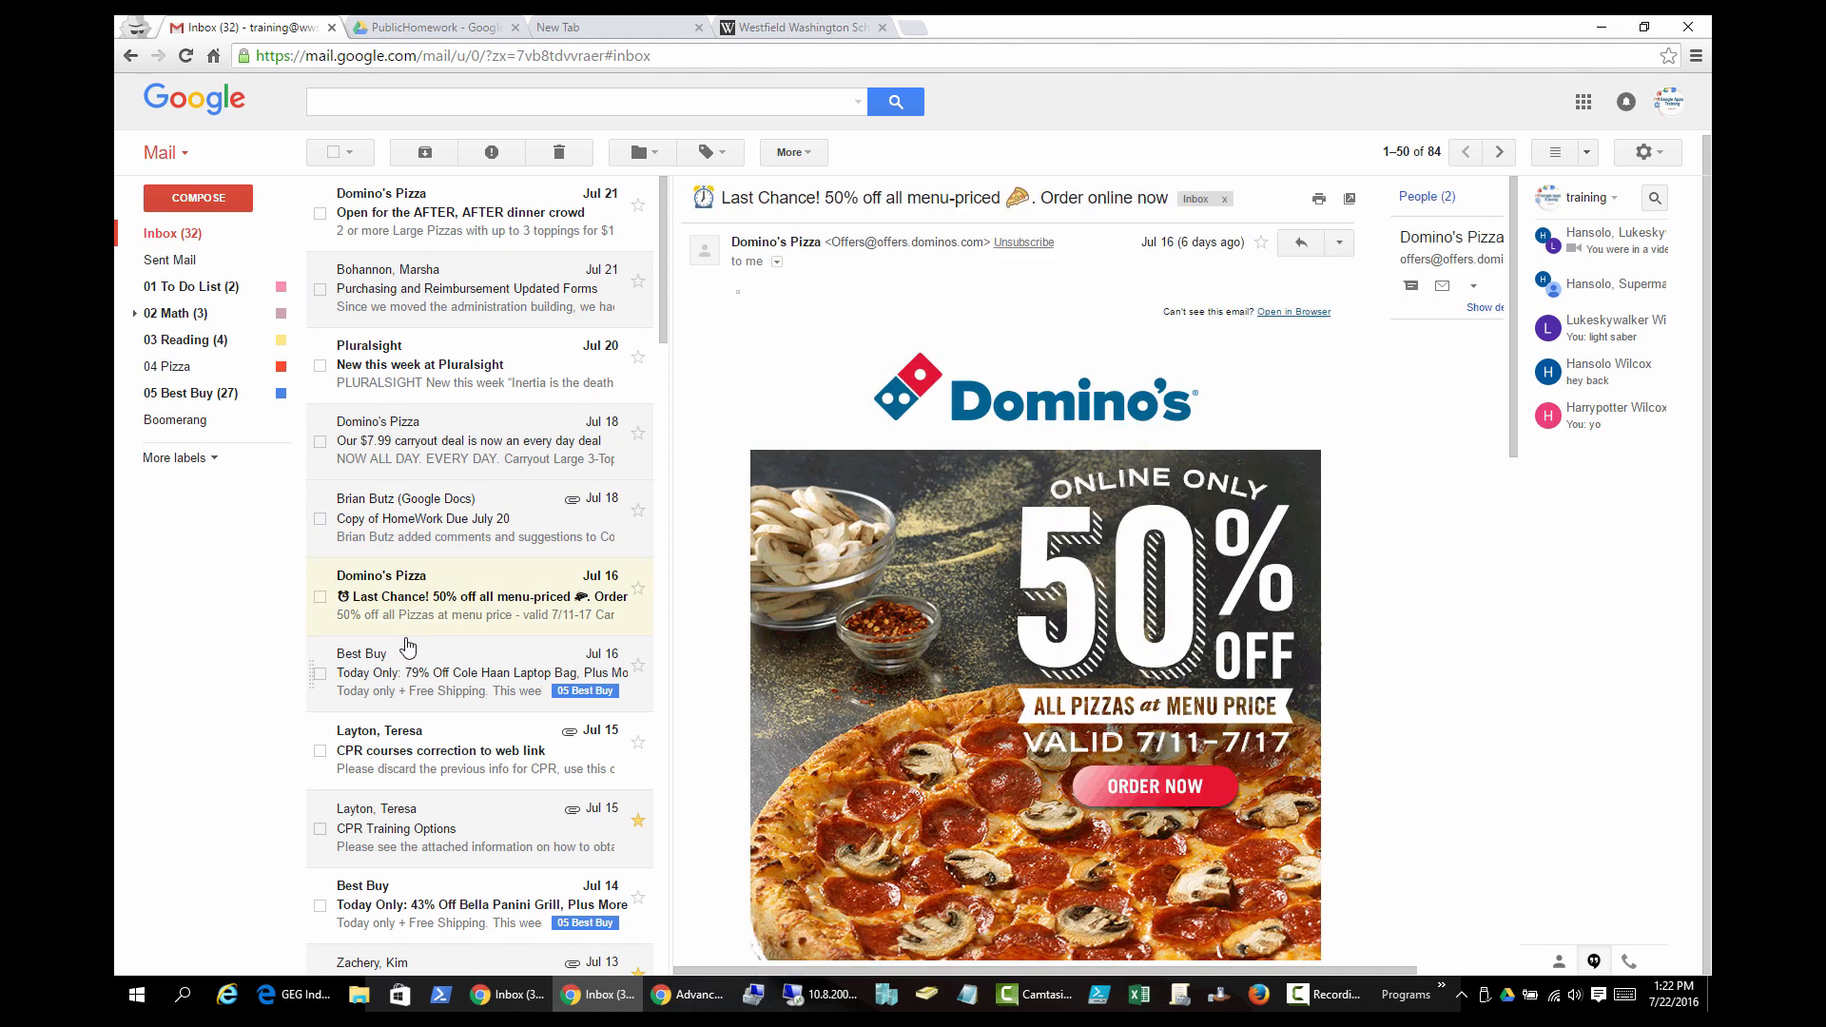
{"action": "left_click", "coordinate": [449, 501]}
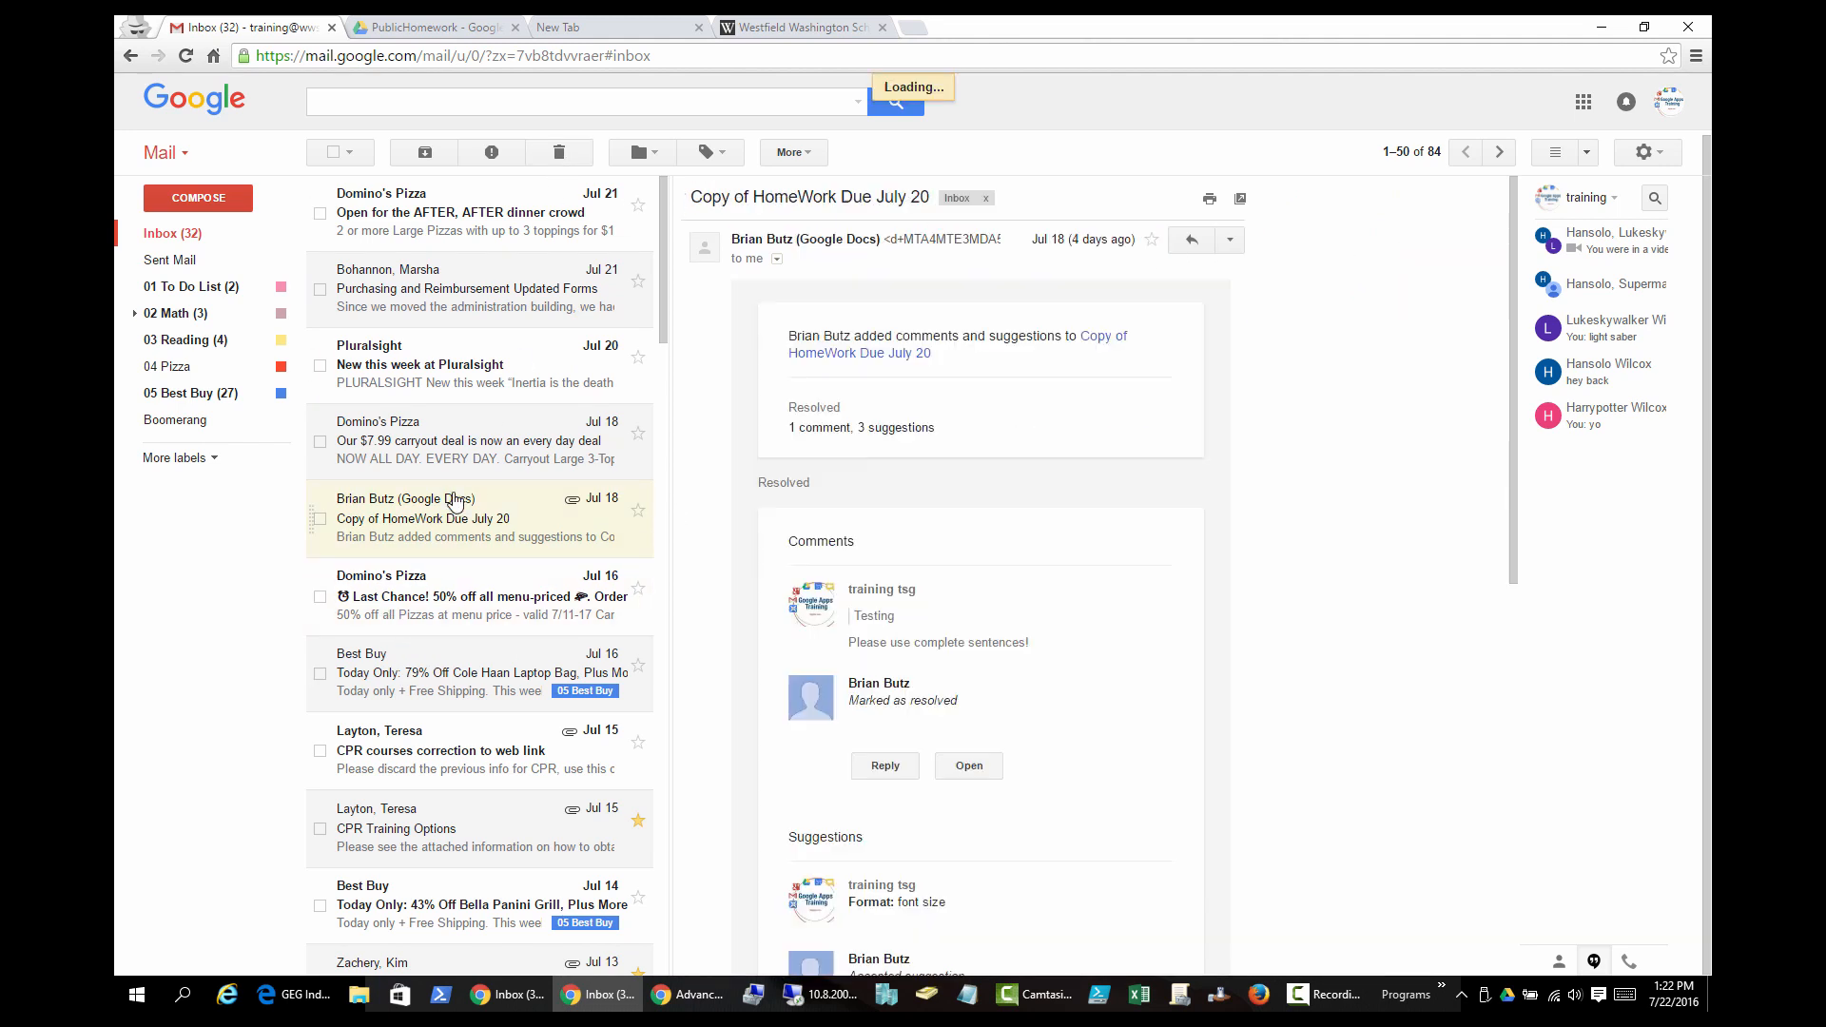
Return the inbox to the standard view and open the email "Purchasing and Reimbursement Updated Forms"
{"action": "left_click", "coordinate": [1556, 154]}
{"action": "left_click", "coordinate": [824, 235]}
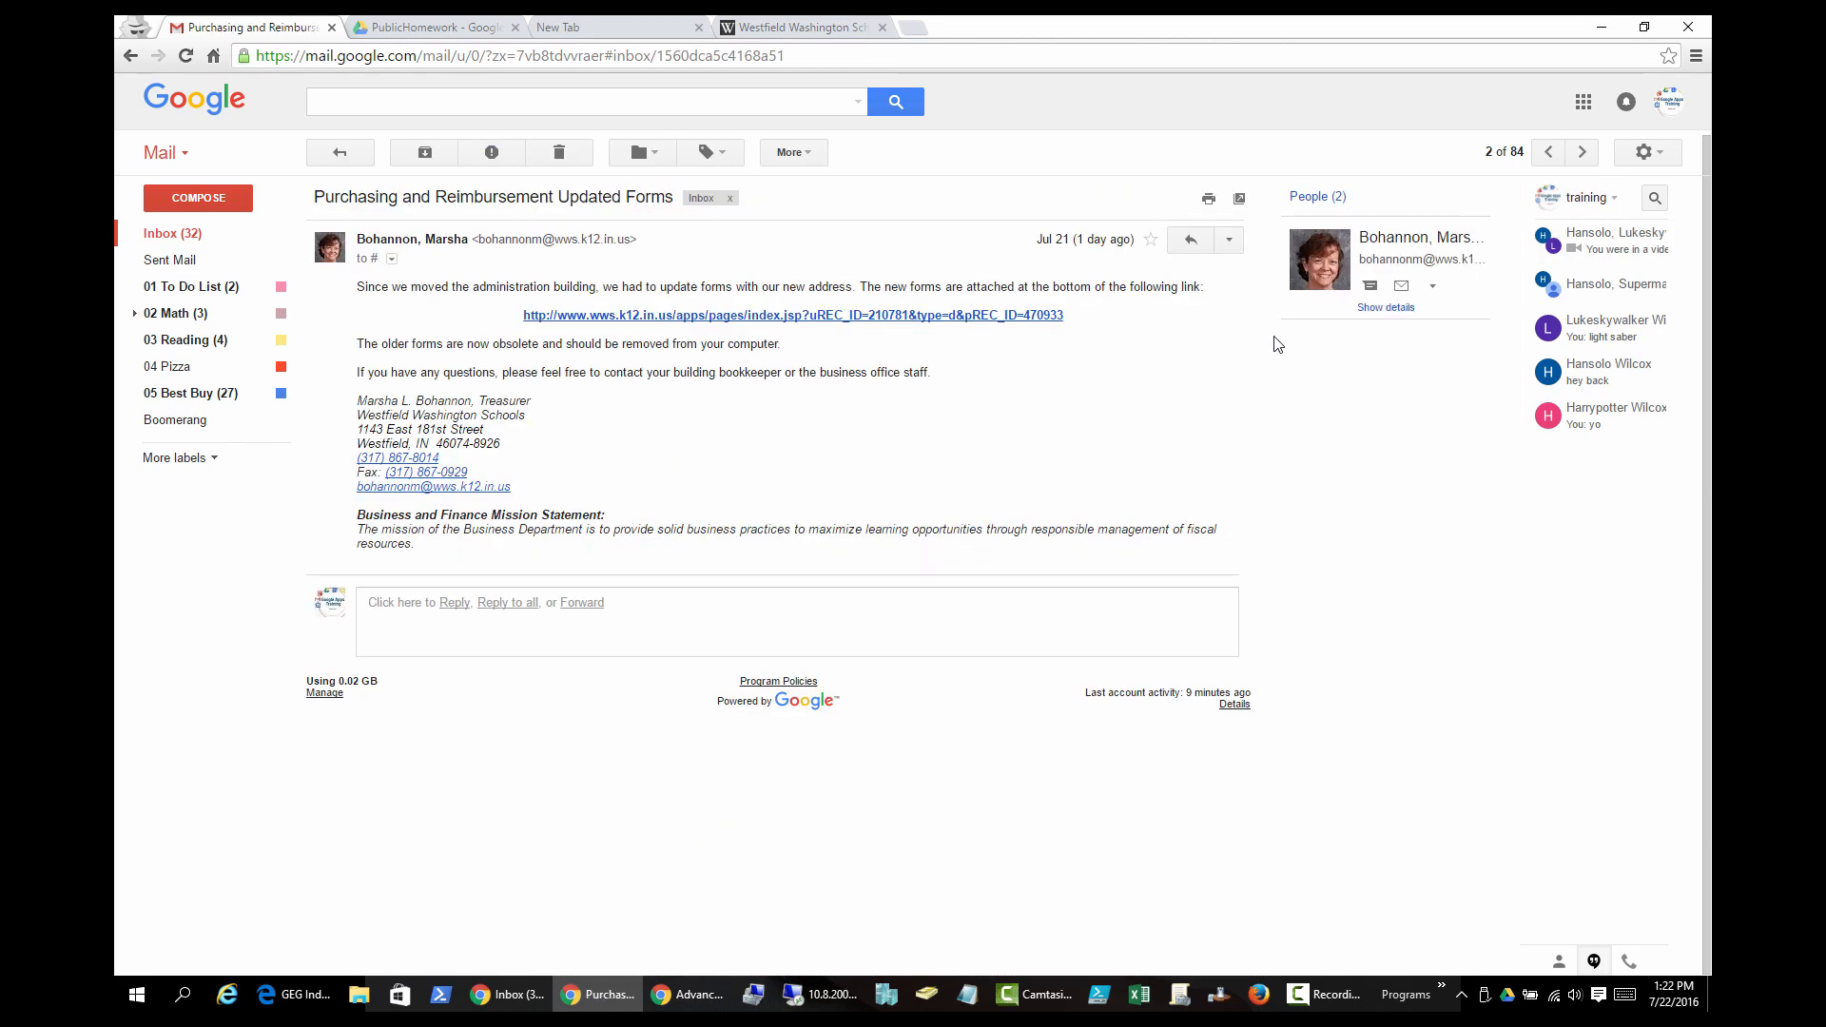
Look through the enabled and available labs in the Labs settings and return to the inbox
{"action": "left_click", "coordinate": [1642, 154]}
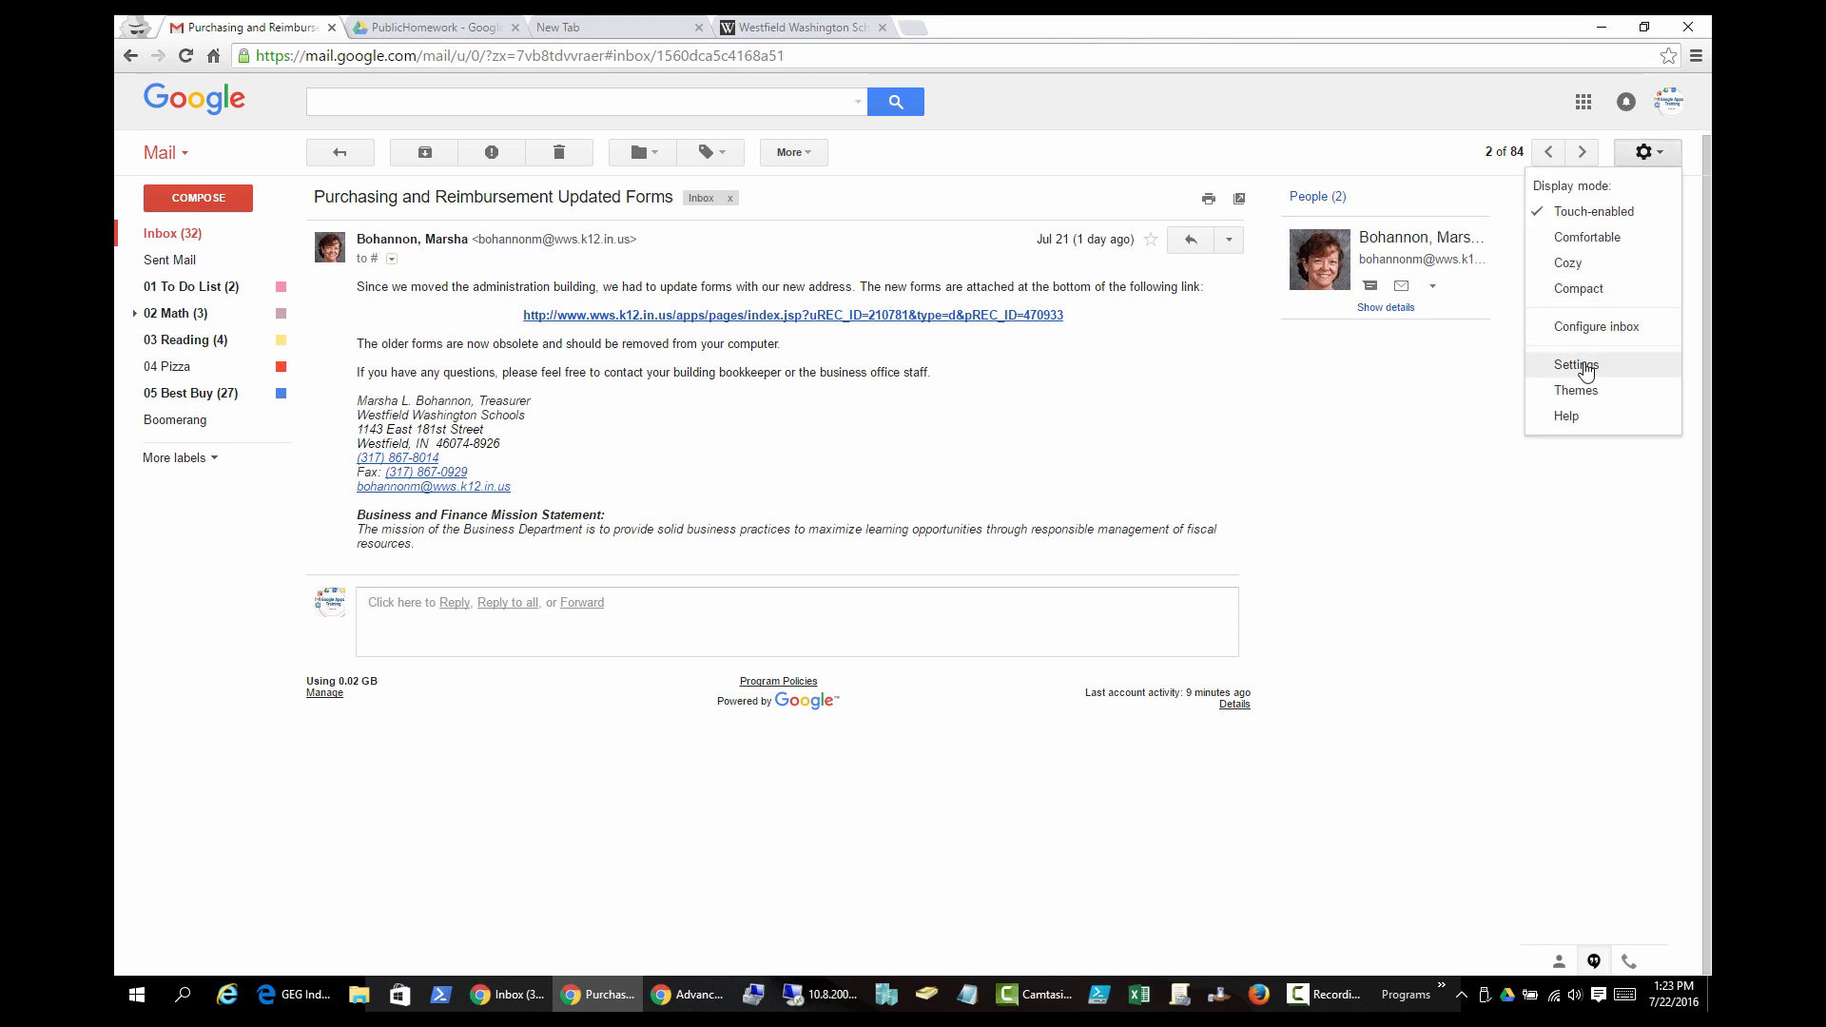
{"action": "left_click", "coordinate": [1583, 367]}
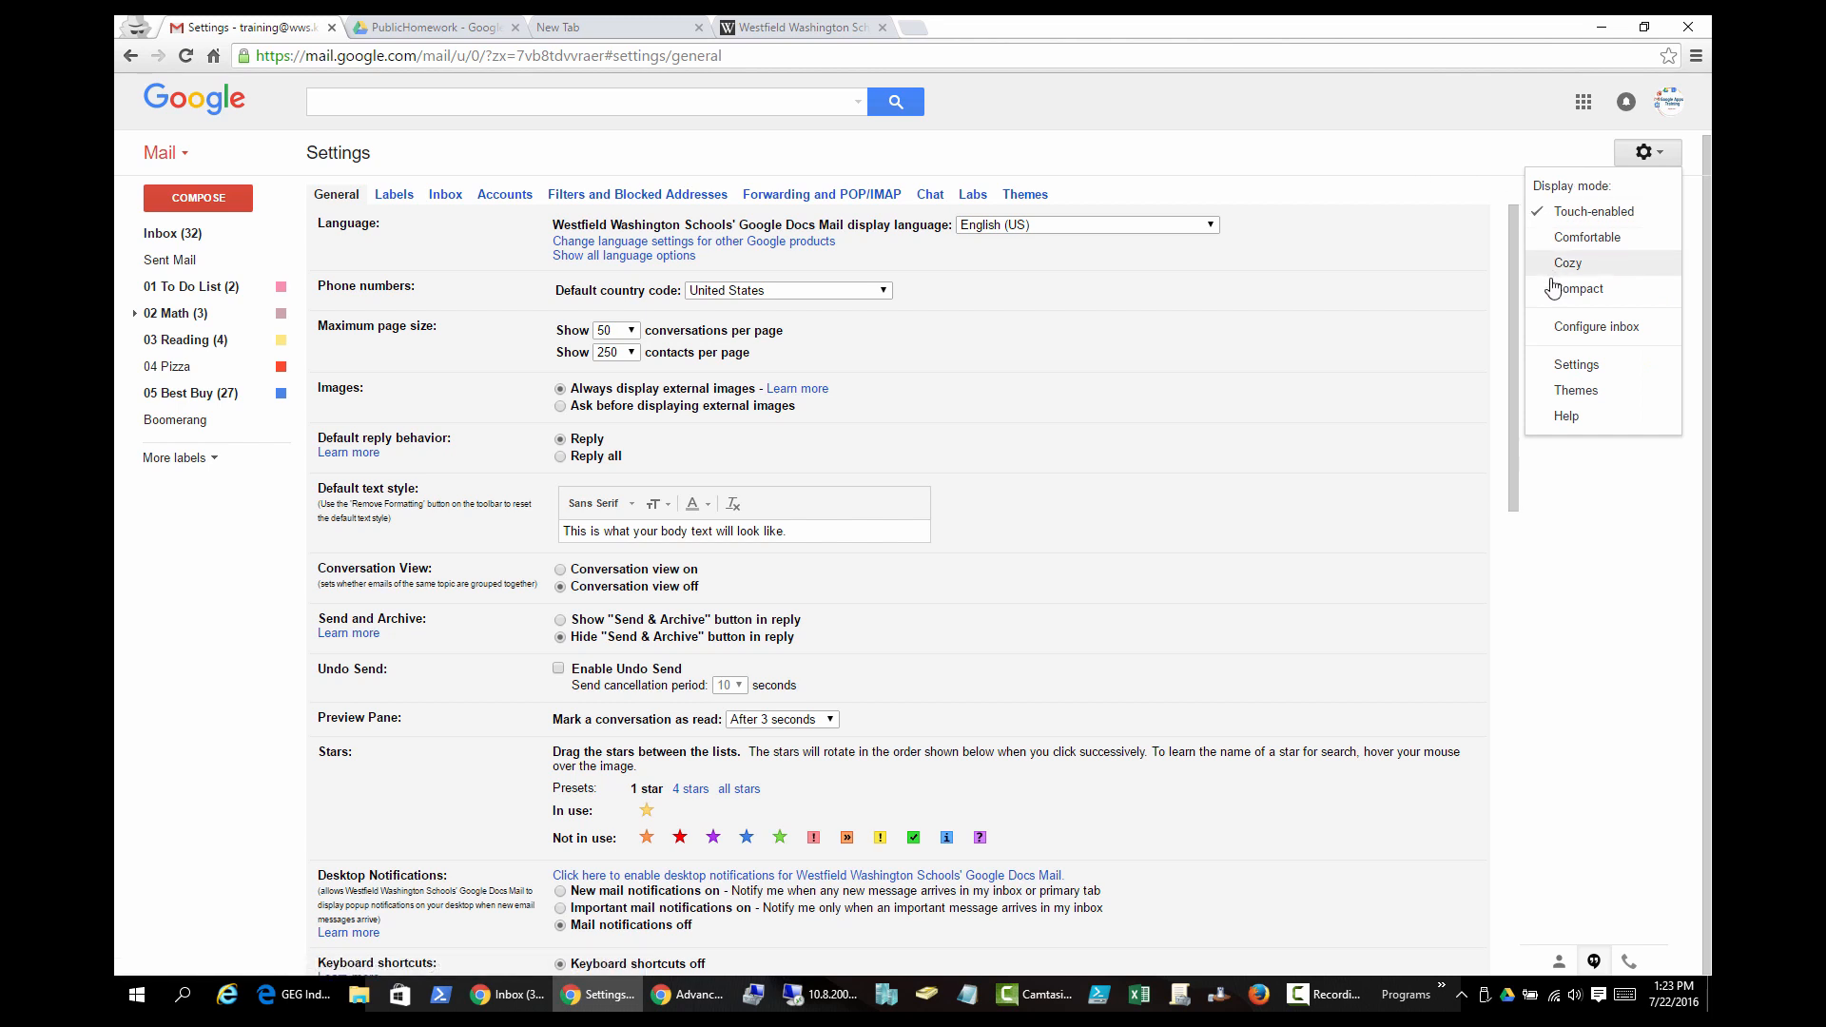
{"action": "left_click", "coordinate": [1576, 365]}
{"action": "left_click", "coordinate": [972, 195]}
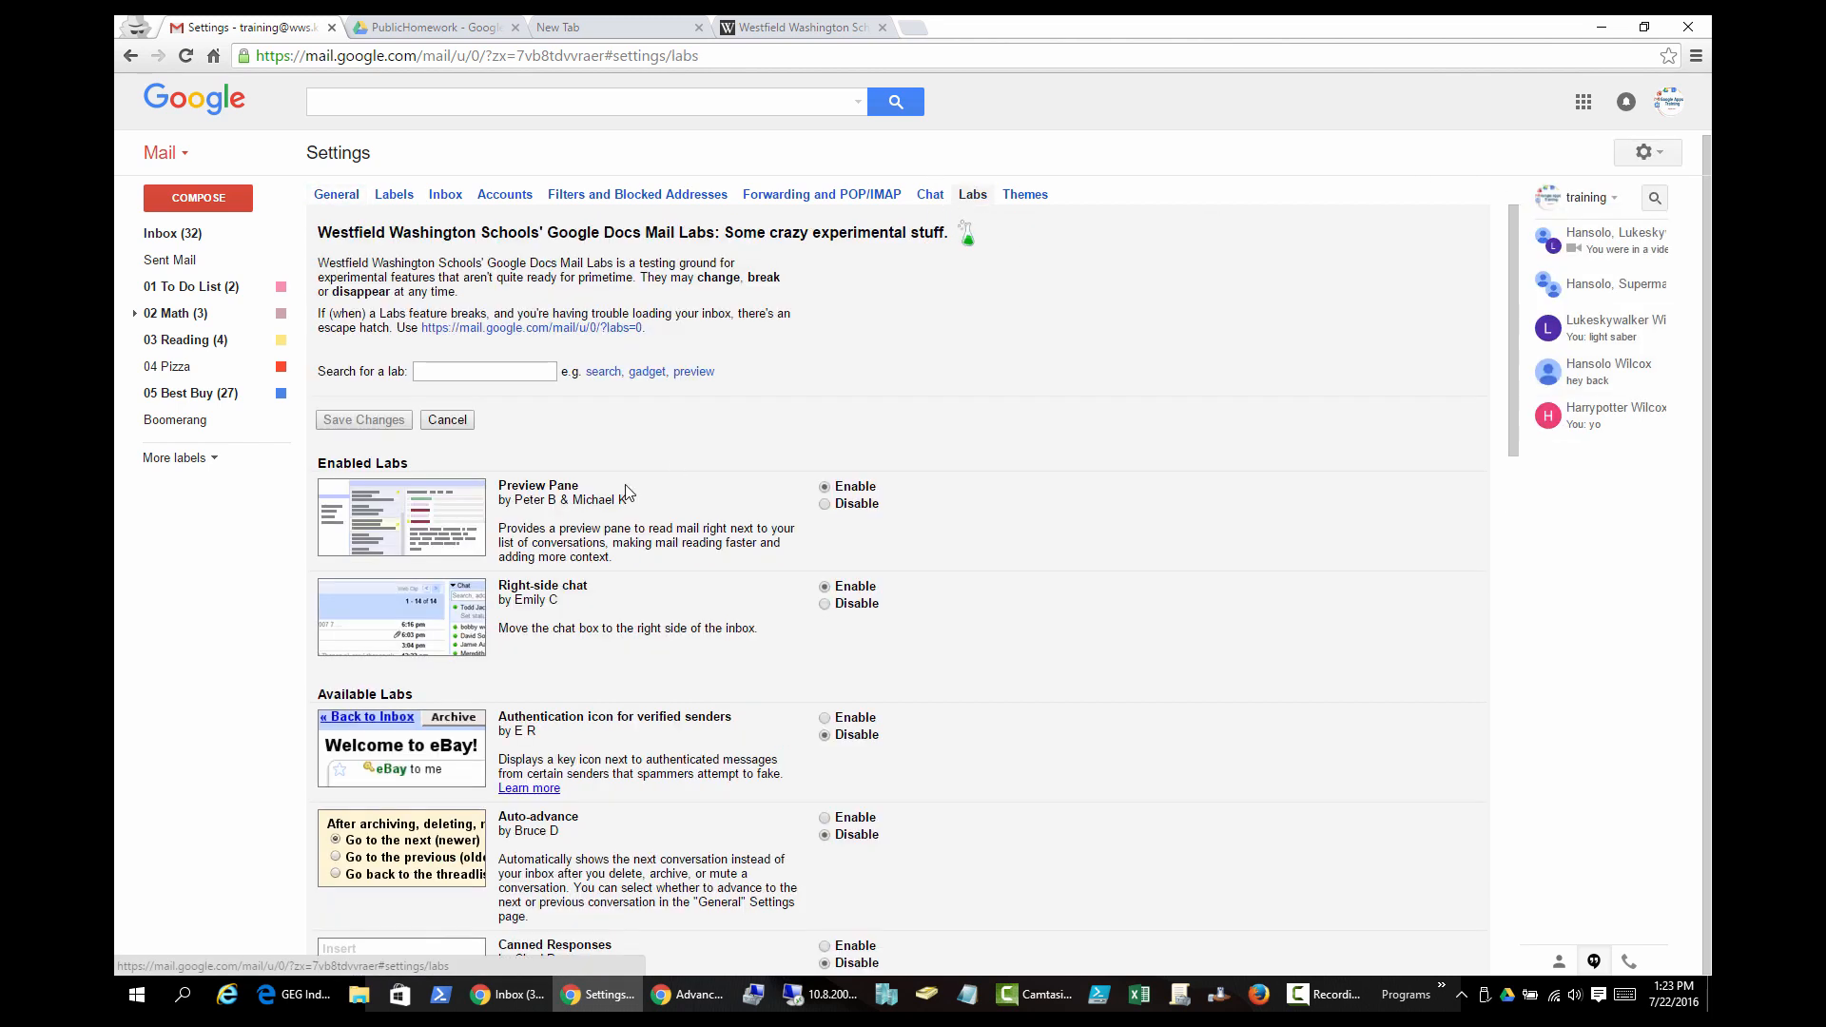
{"action": "left_click", "coordinate": [825, 505]}
{"action": "left_click", "coordinate": [826, 489]}
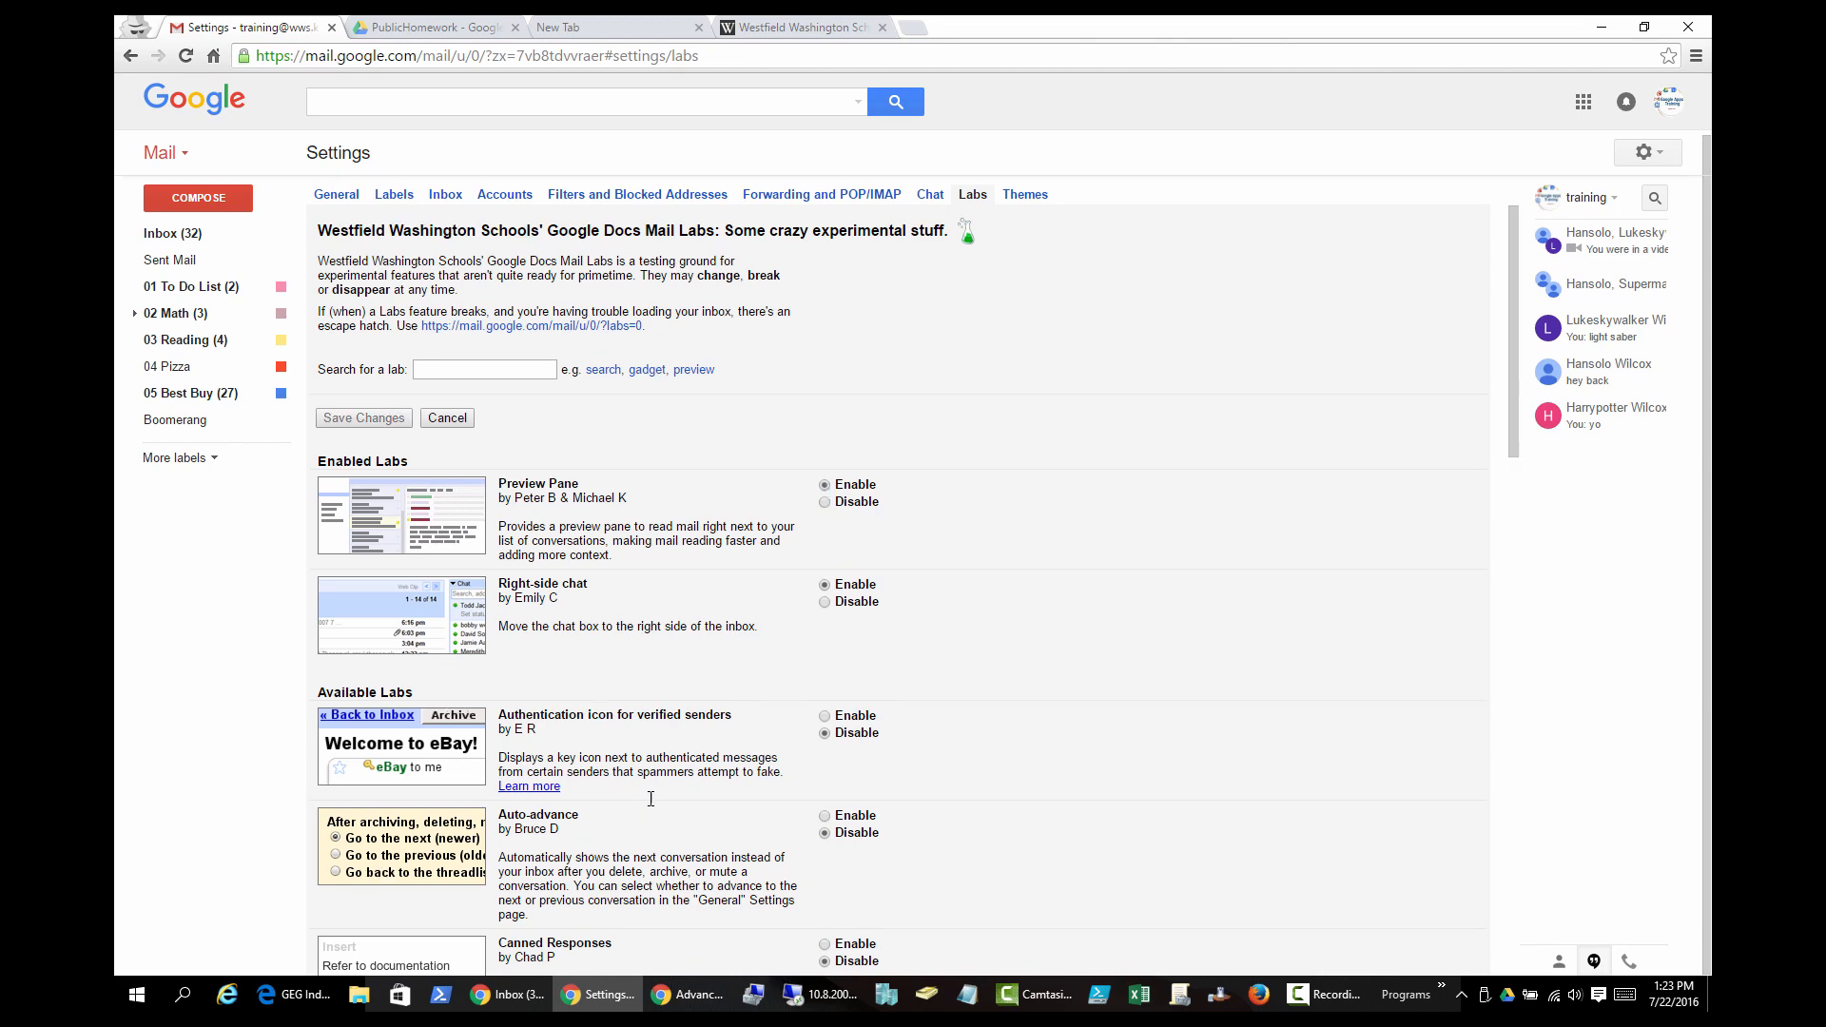
{"action": "scroll", "coordinate": [618, 703], "scroll_direction": "down", "scroll_amount": 20}
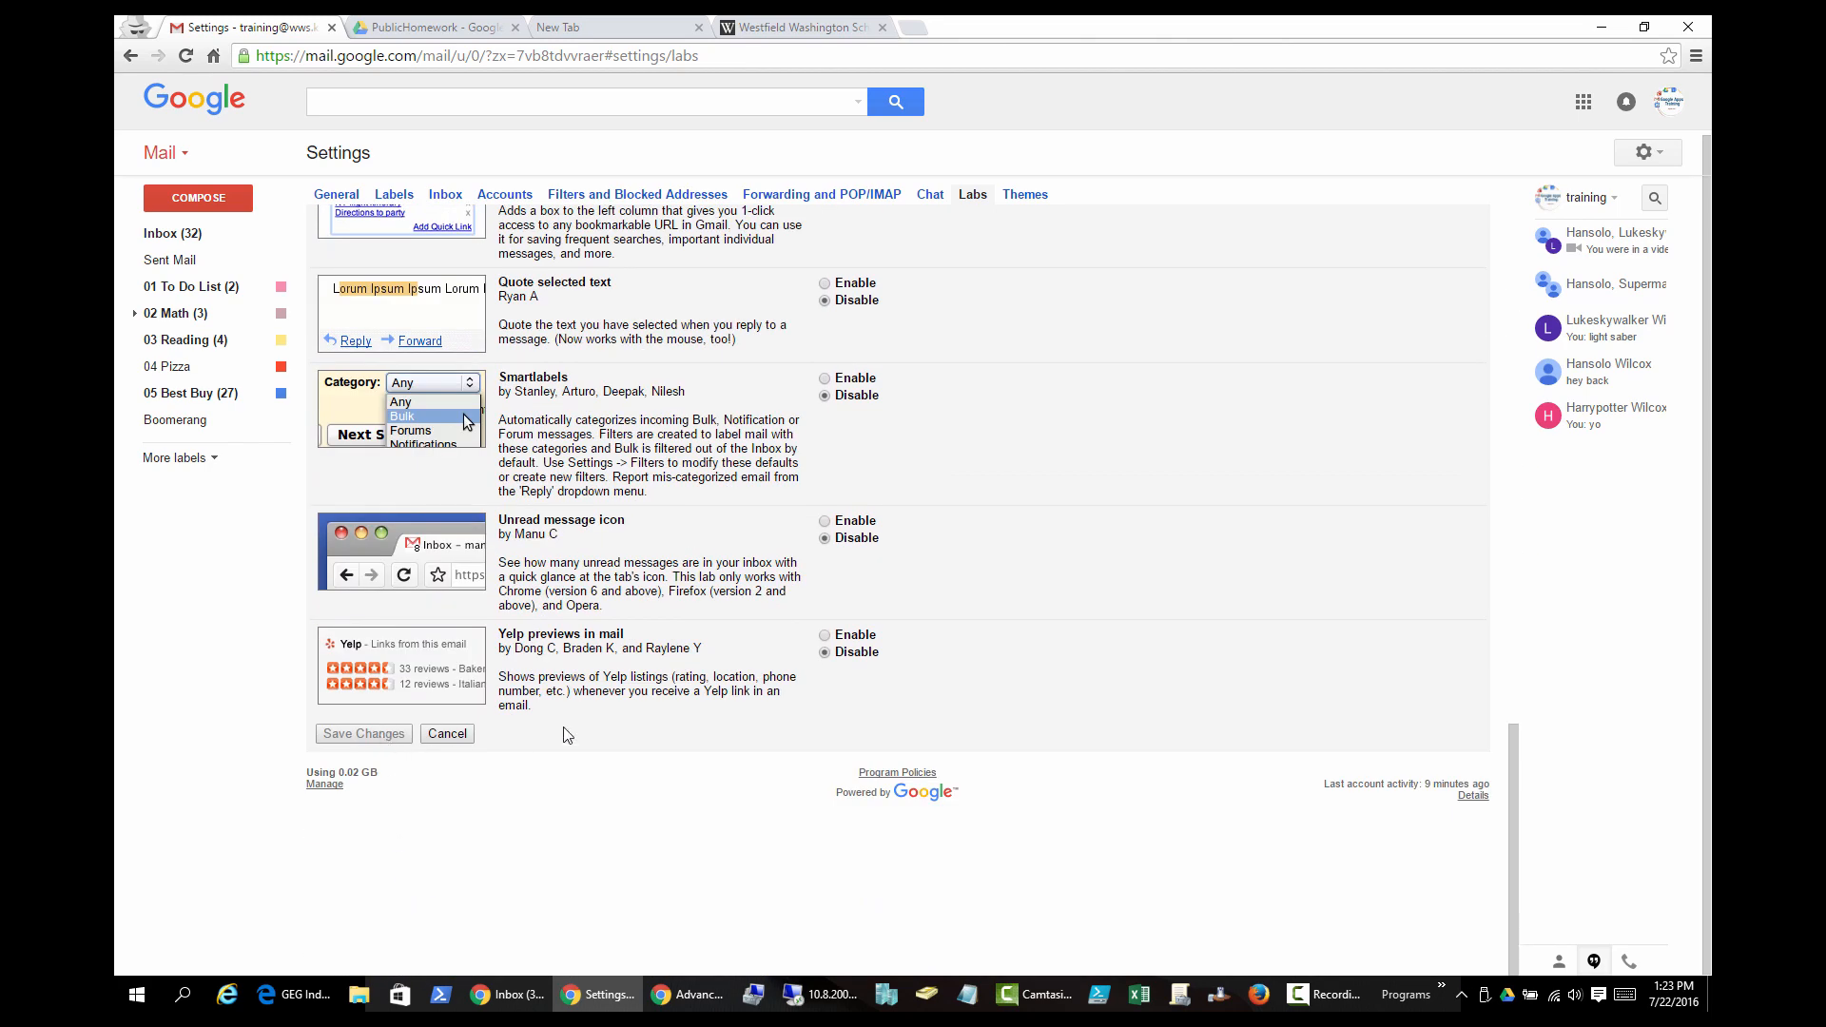
{"action": "left_click", "coordinate": [180, 233]}
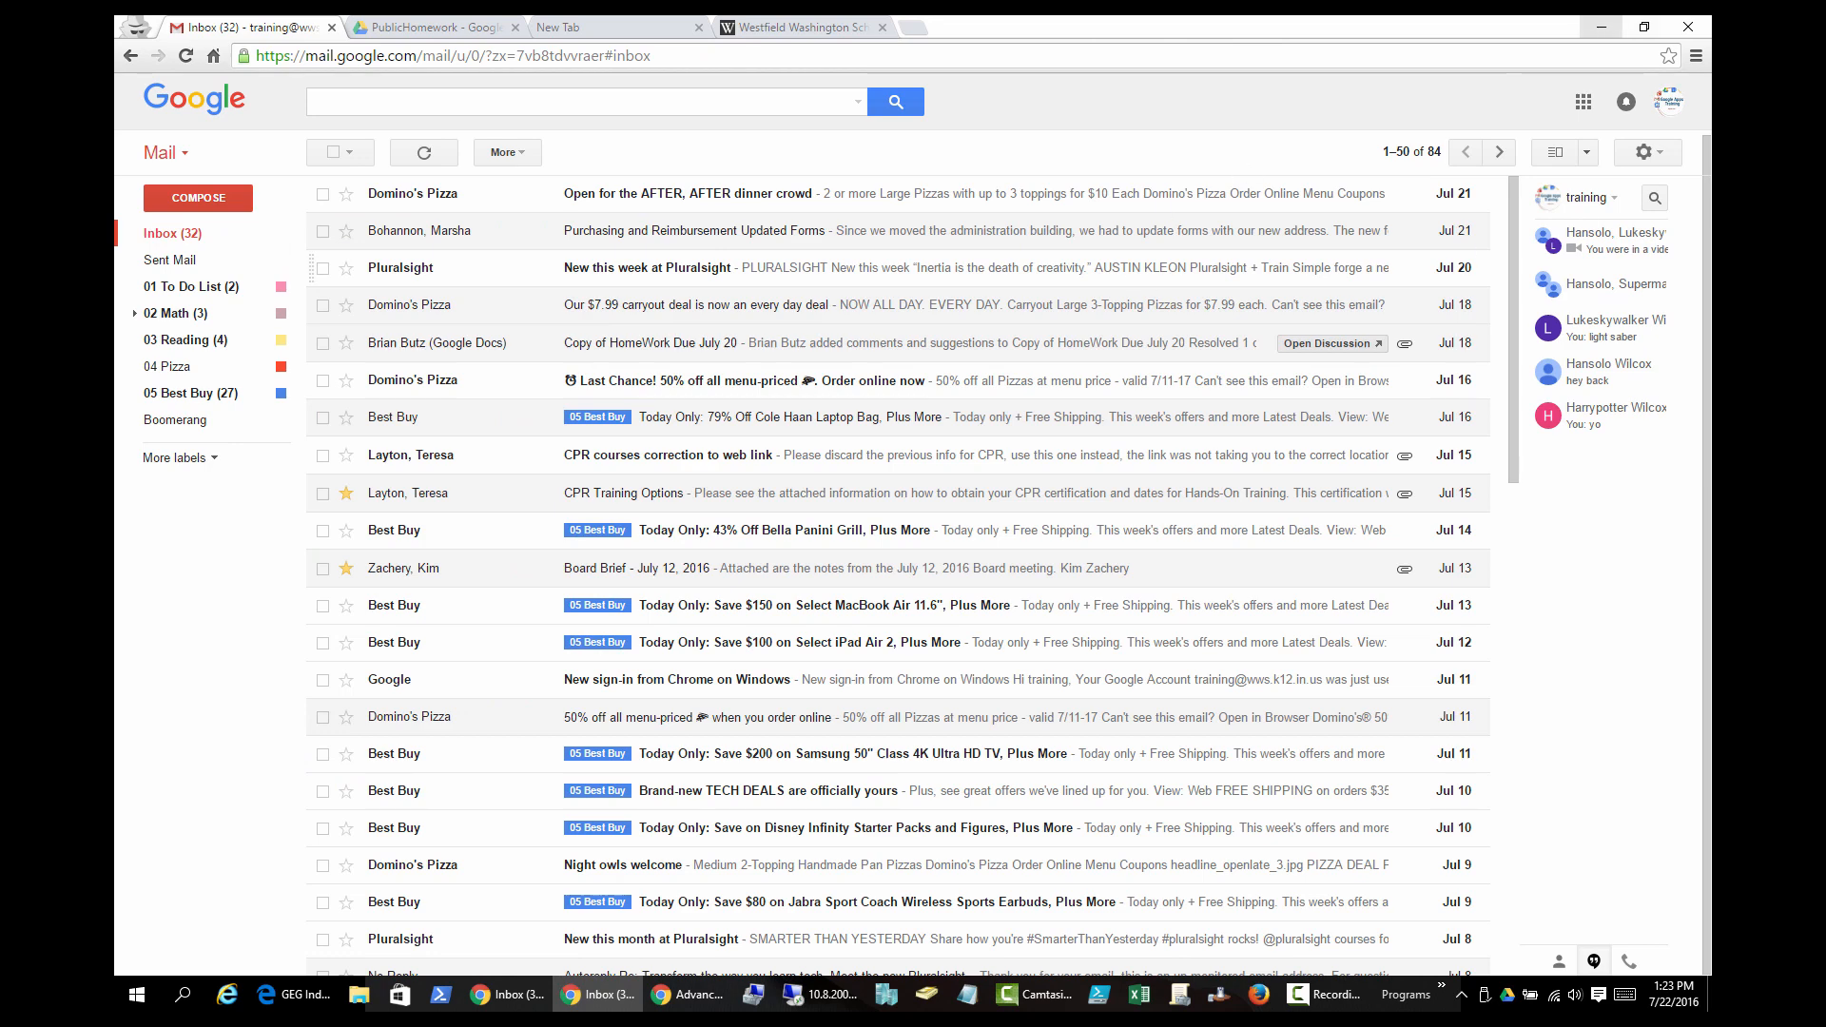
Switch the inbox to Horizontal Split and preview the Pluralsight newsletter and the Domino's $7.99 carryout email
{"action": "left_click", "coordinate": [1586, 152]}
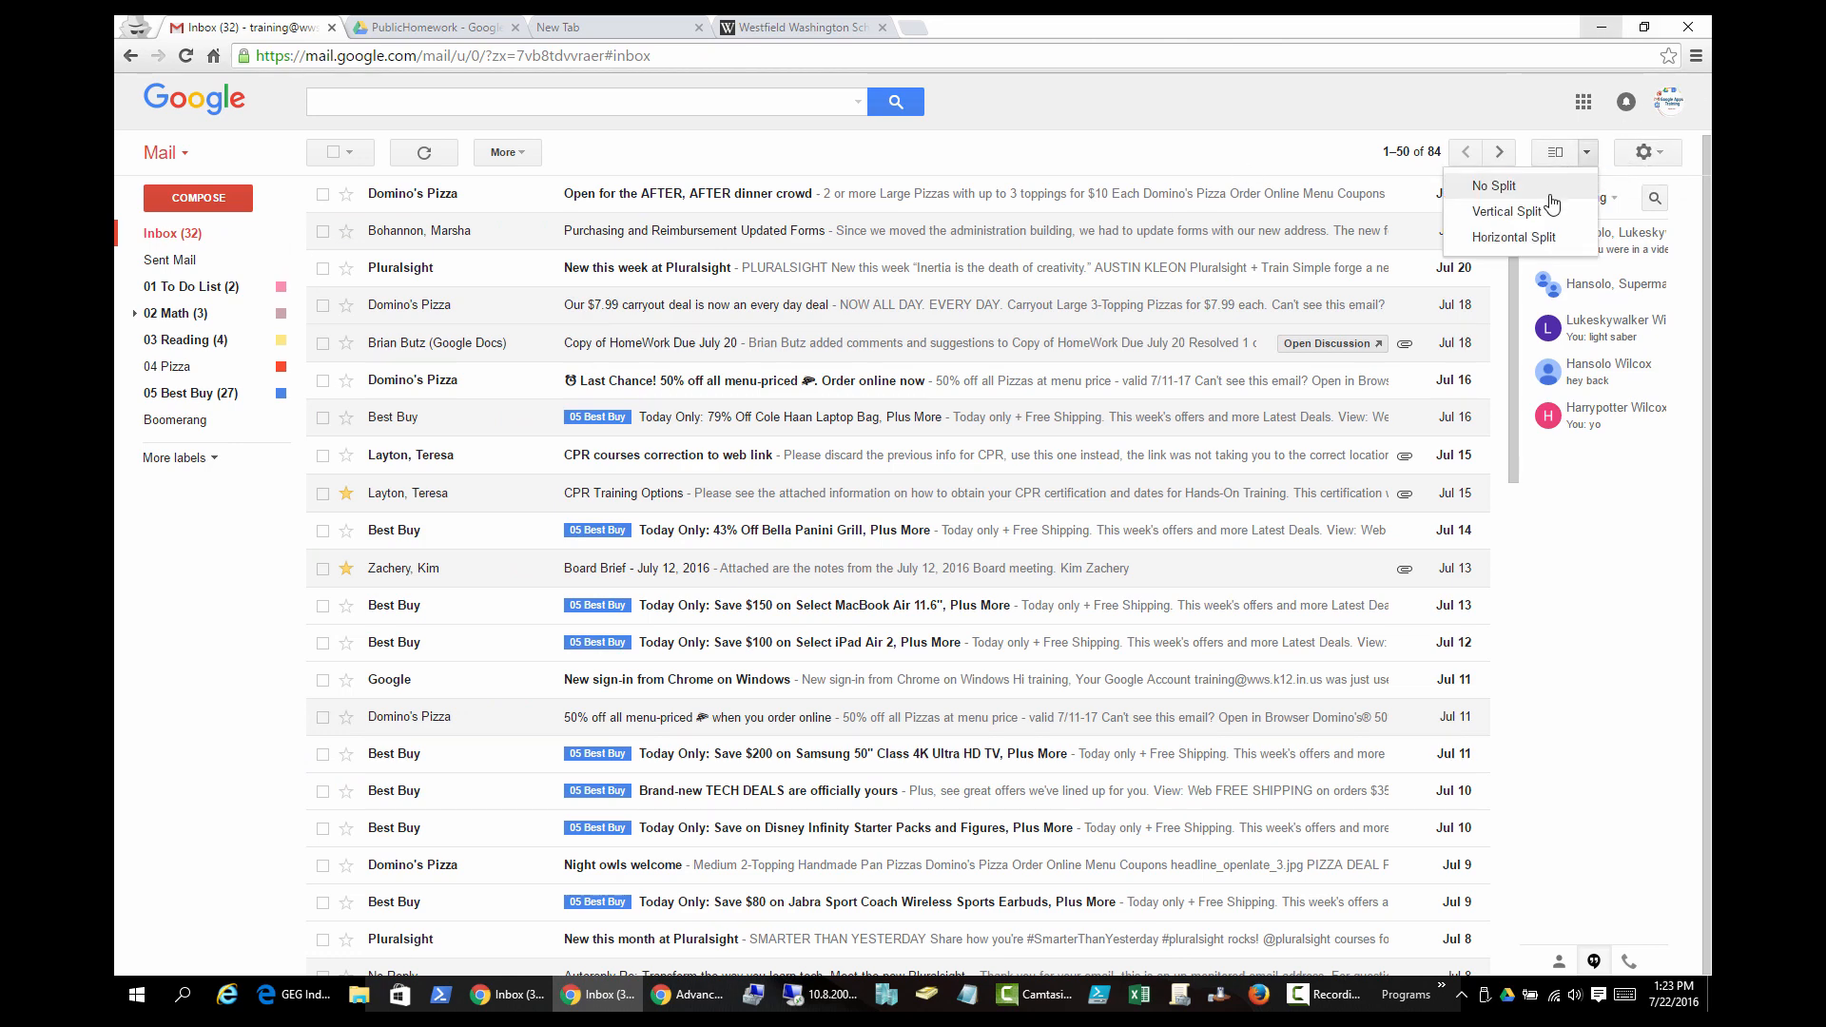
{"action": "left_click", "coordinate": [1518, 238]}
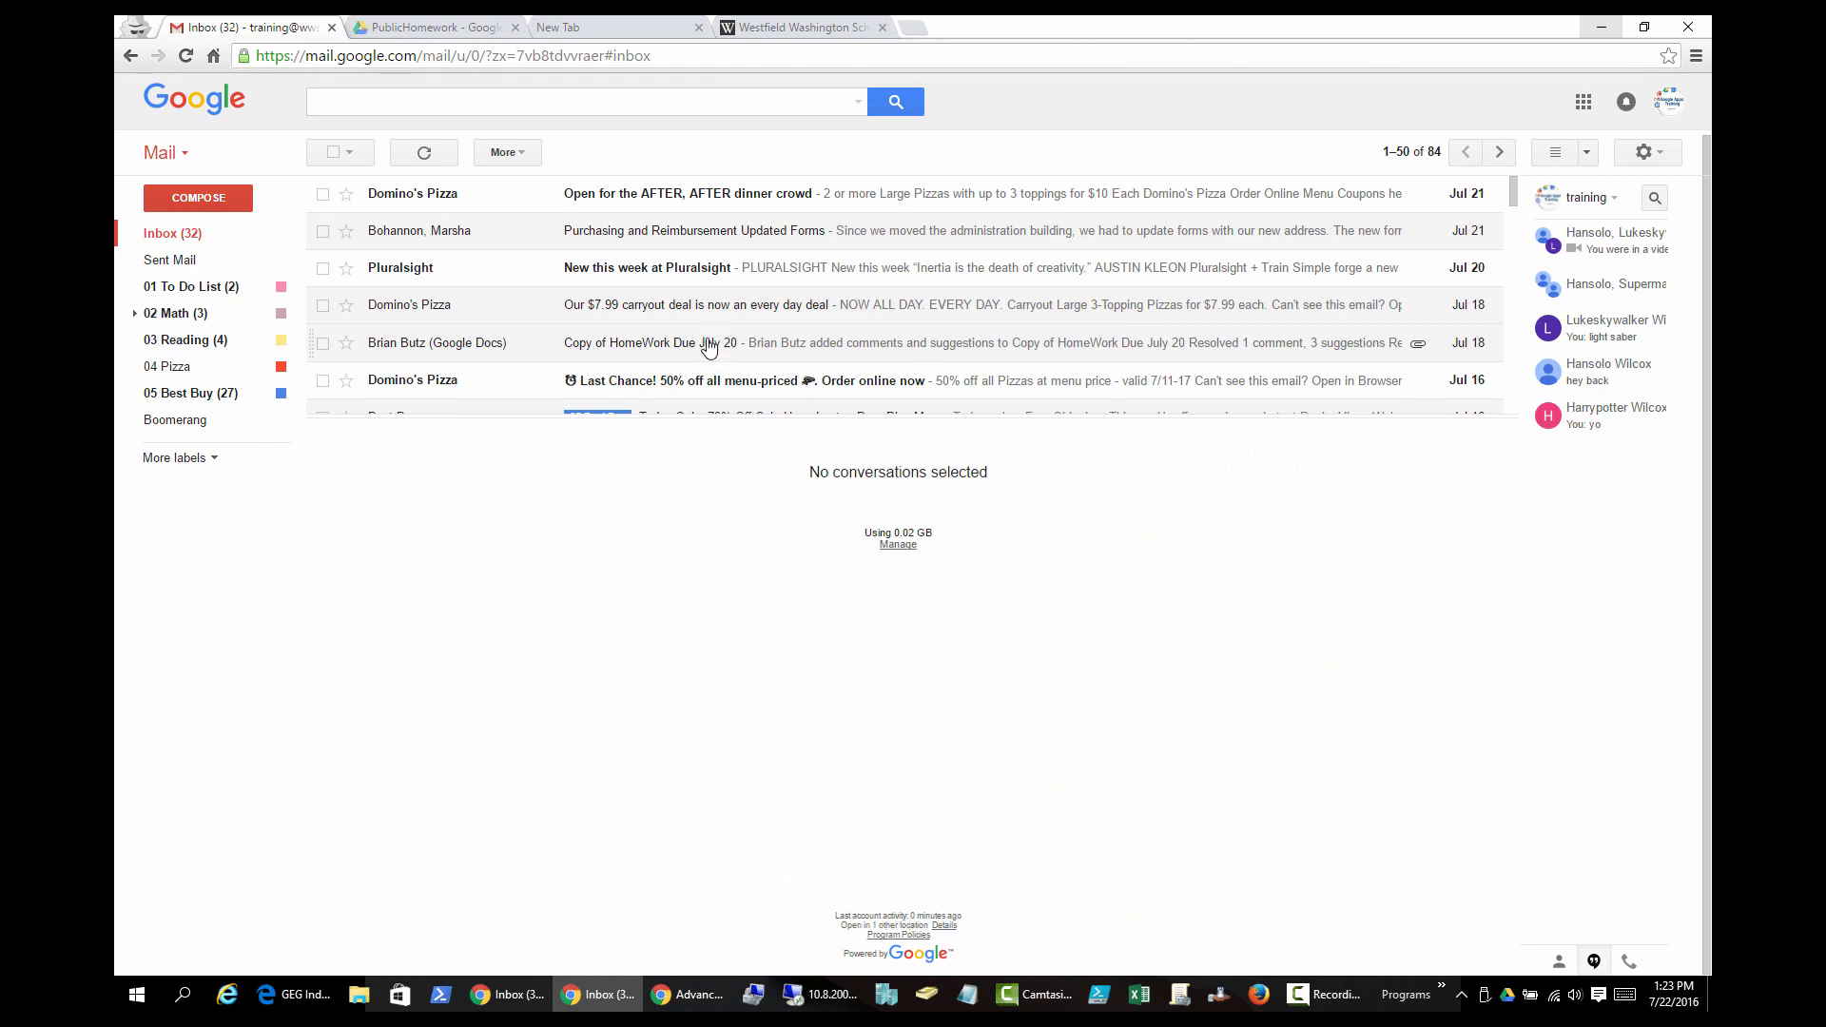
{"action": "left_click", "coordinate": [656, 269]}
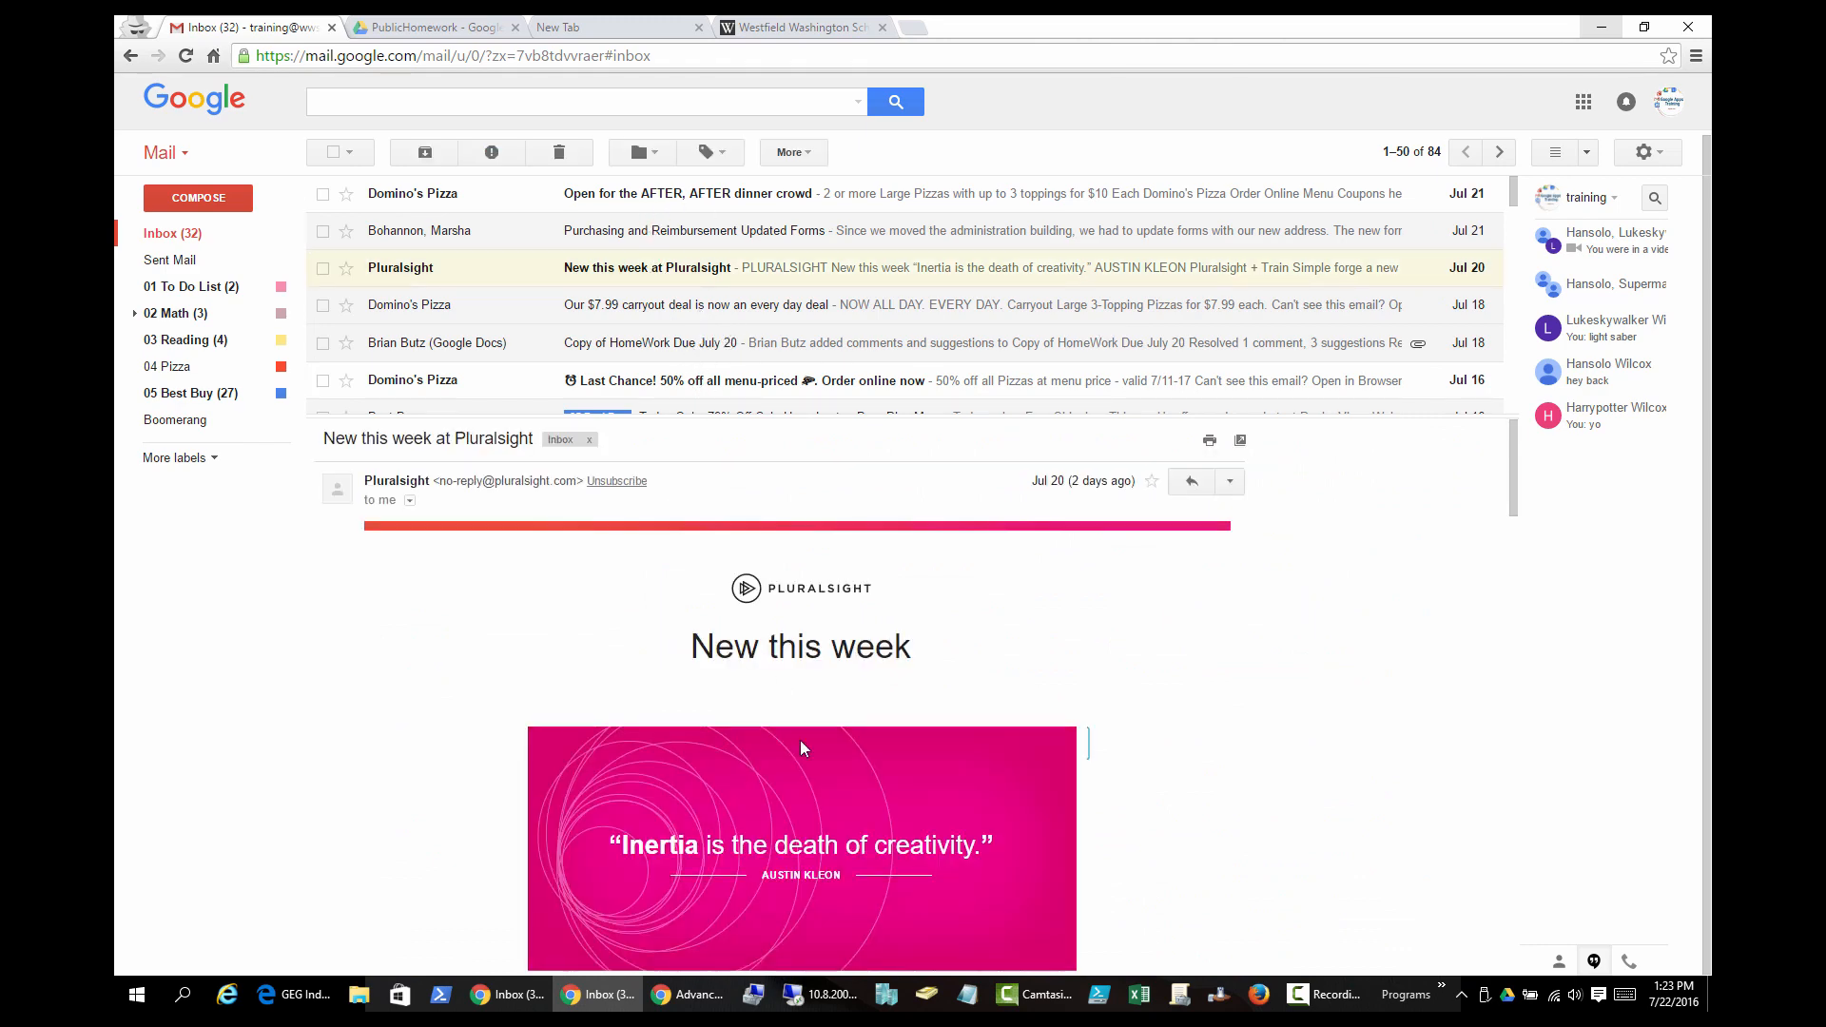
{"action": "scroll", "coordinate": [849, 765], "scroll_direction": "down", "scroll_amount": 5}
{"action": "scroll", "coordinate": [849, 766], "scroll_direction": "down", "scroll_amount": 3}
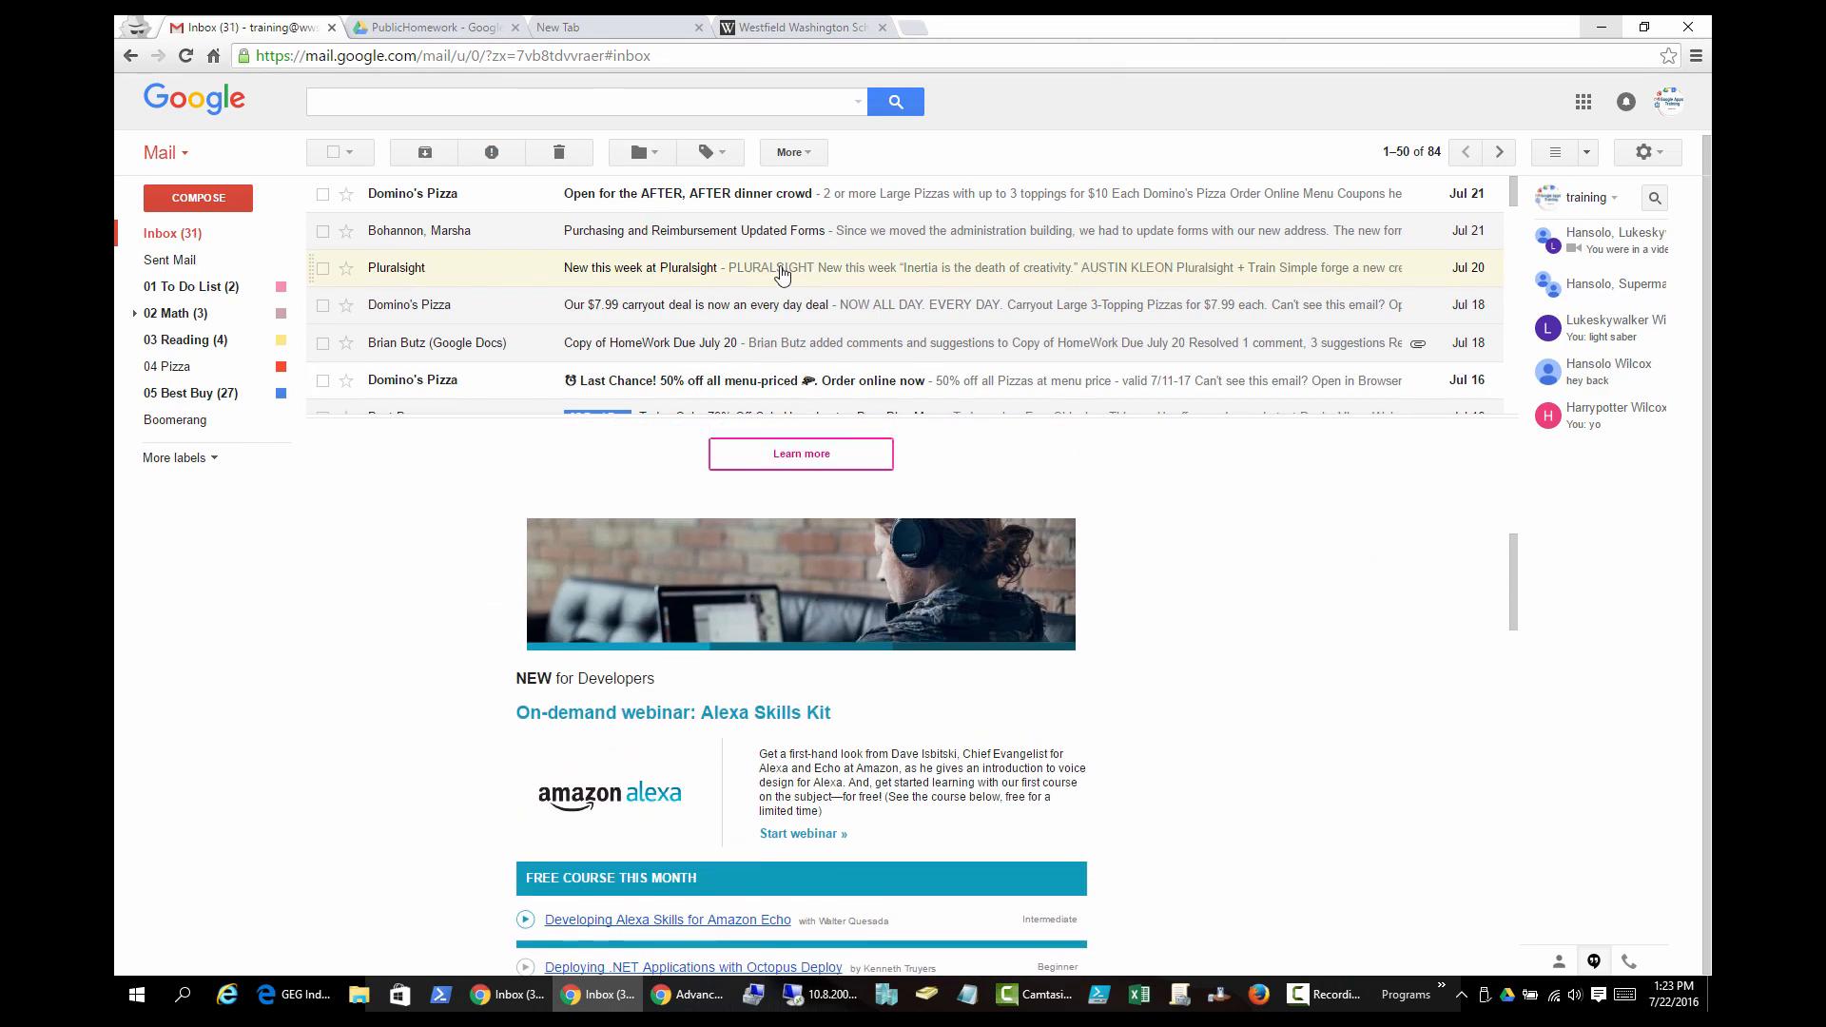
{"action": "scroll", "coordinate": [856, 694], "scroll_direction": "down", "scroll_amount": 8}
{"action": "left_click", "coordinate": [731, 309]}
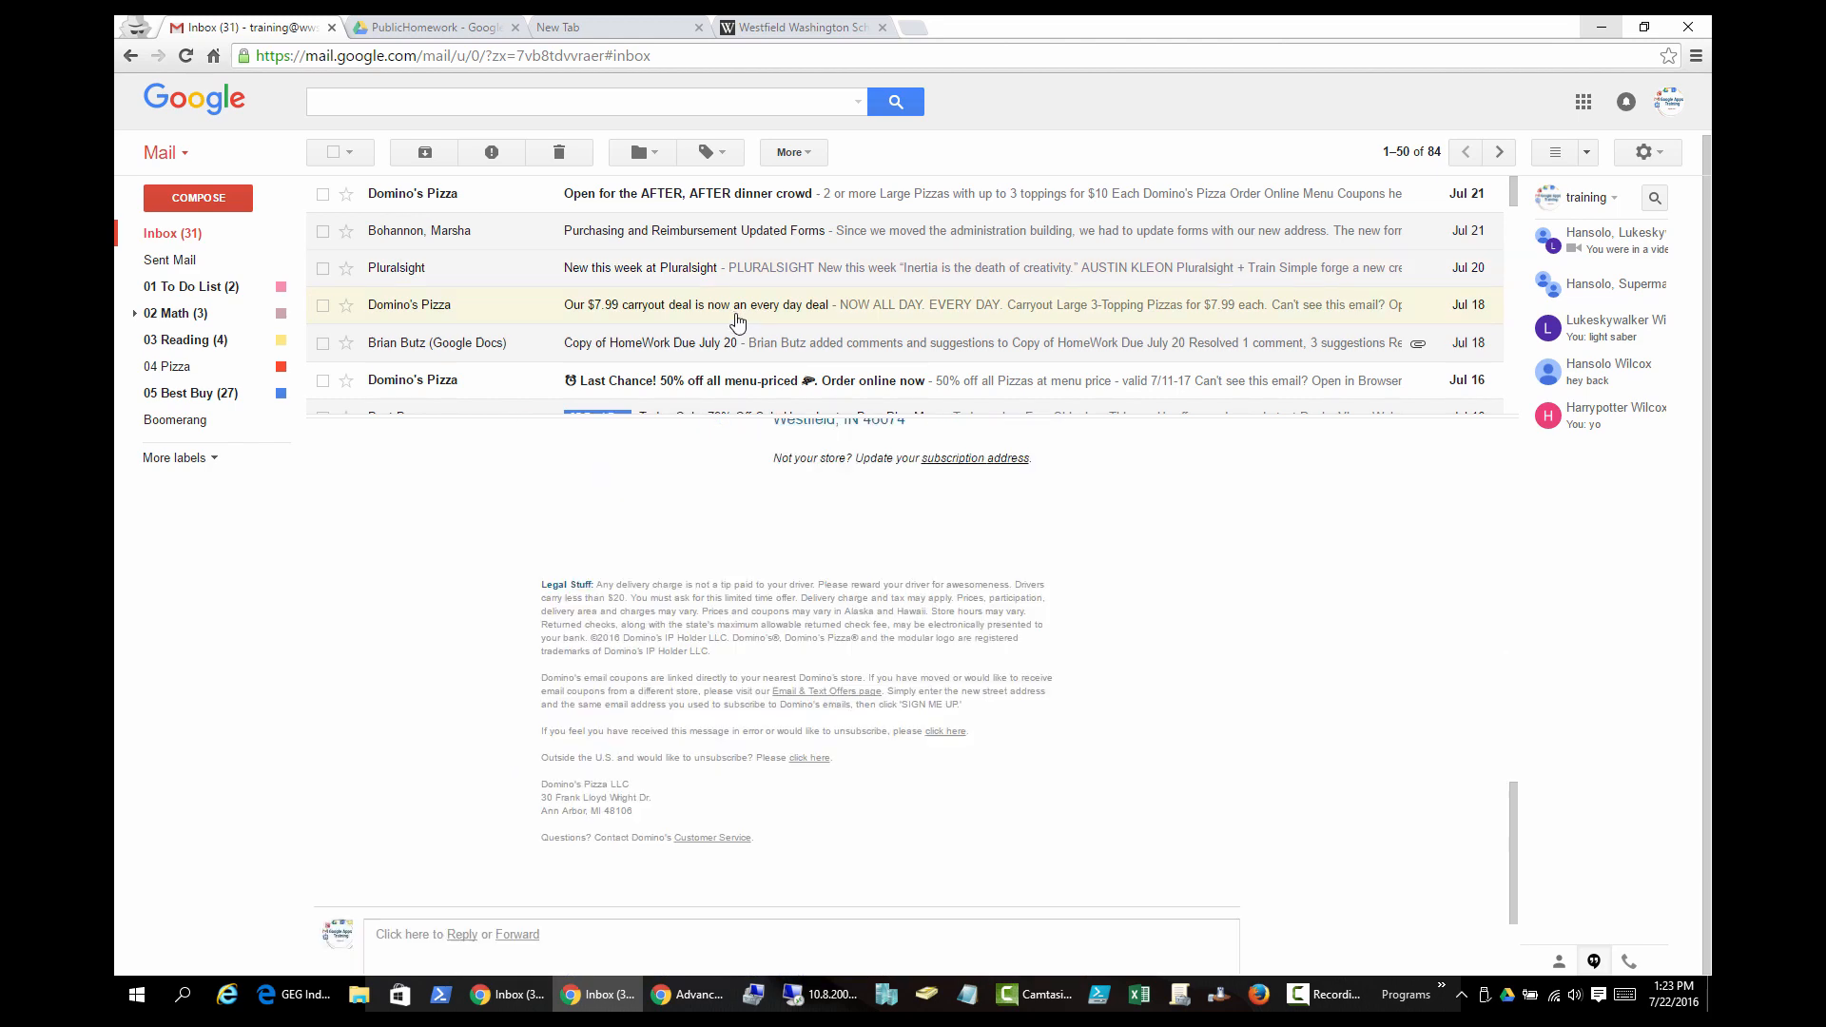
{"action": "scroll", "coordinate": [740, 560], "scroll_direction": "up", "scroll_amount": 15}
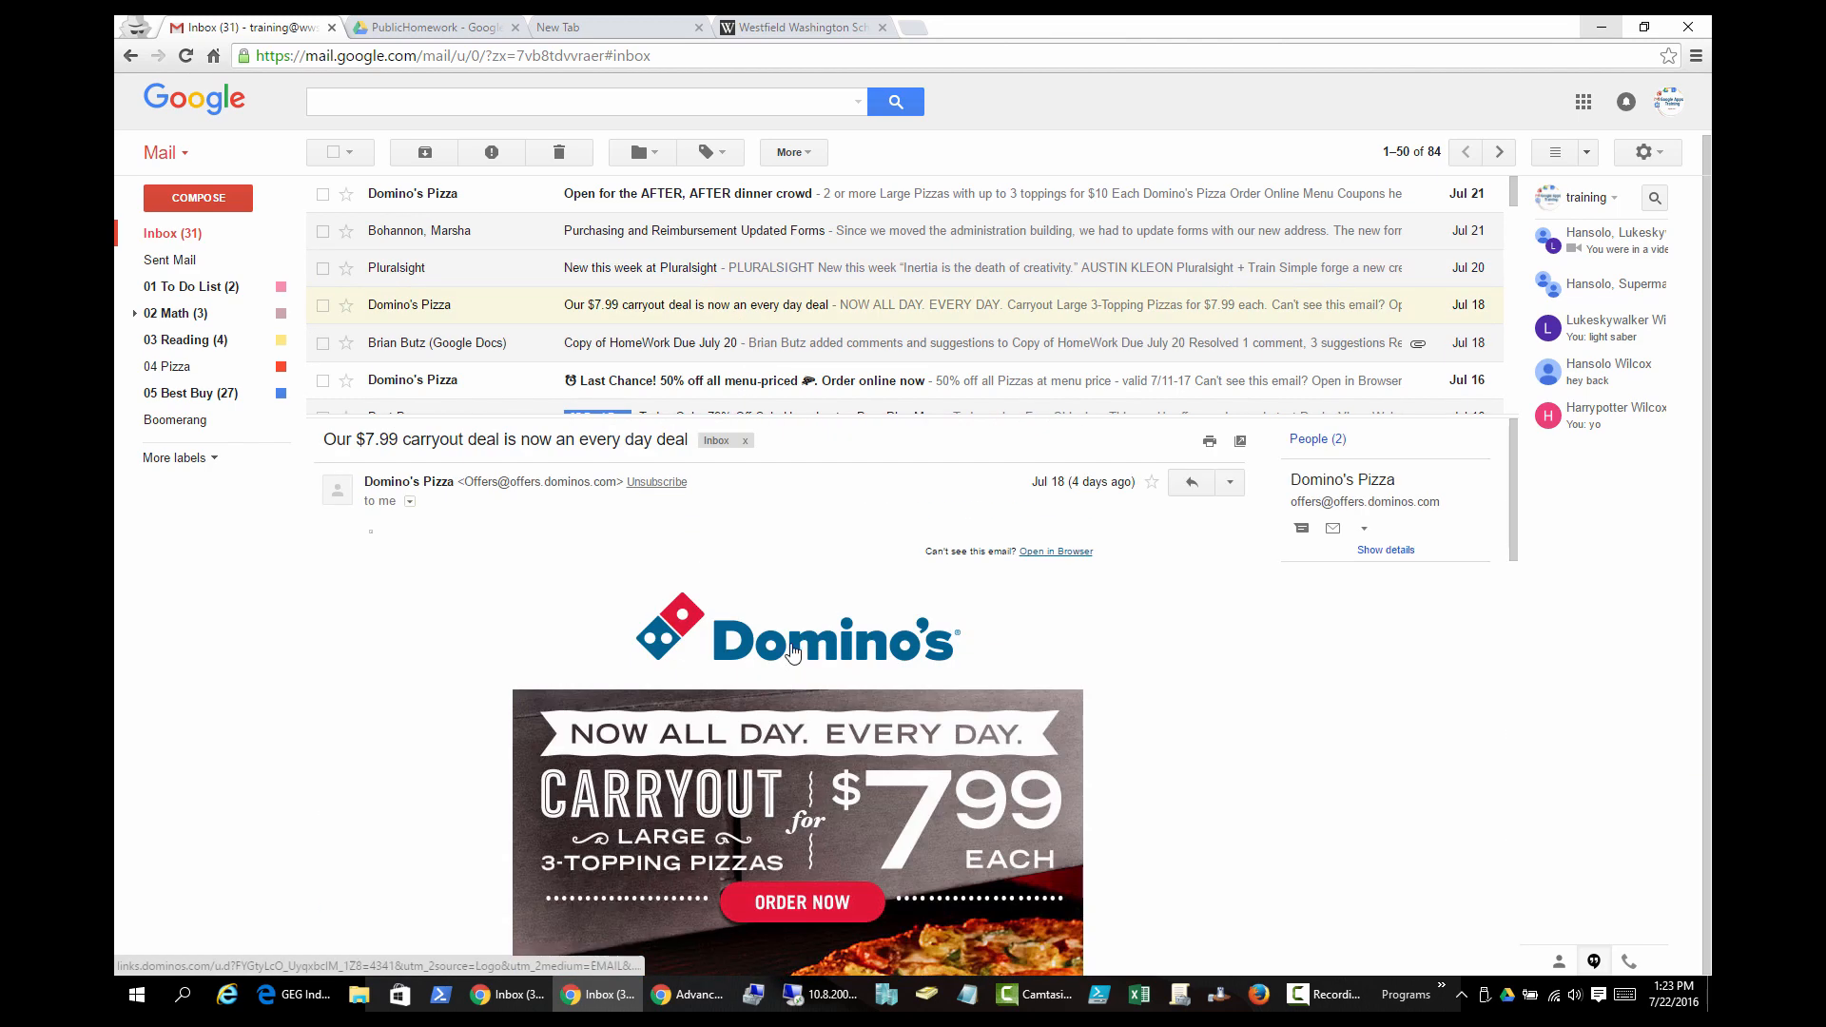
{"action": "left_click", "coordinate": [804, 268]}
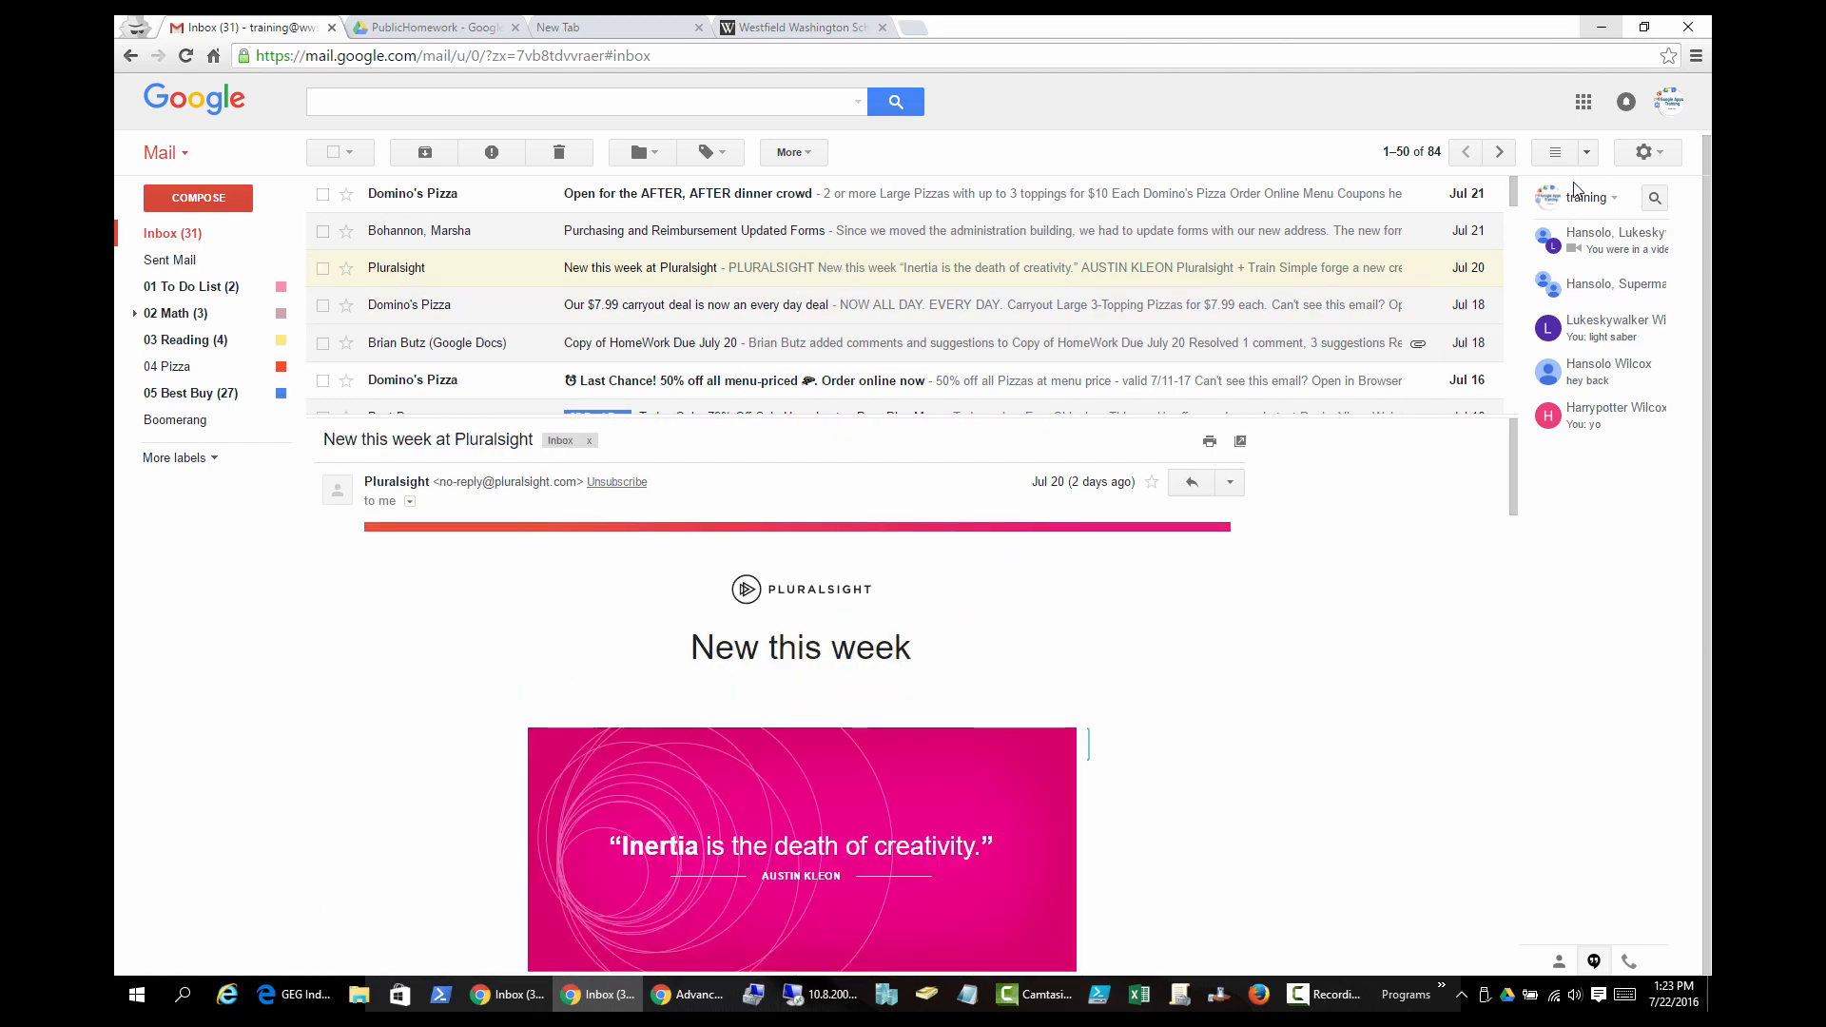
Set the inbox layout back to No Split
{"action": "left_click", "coordinate": [1586, 153]}
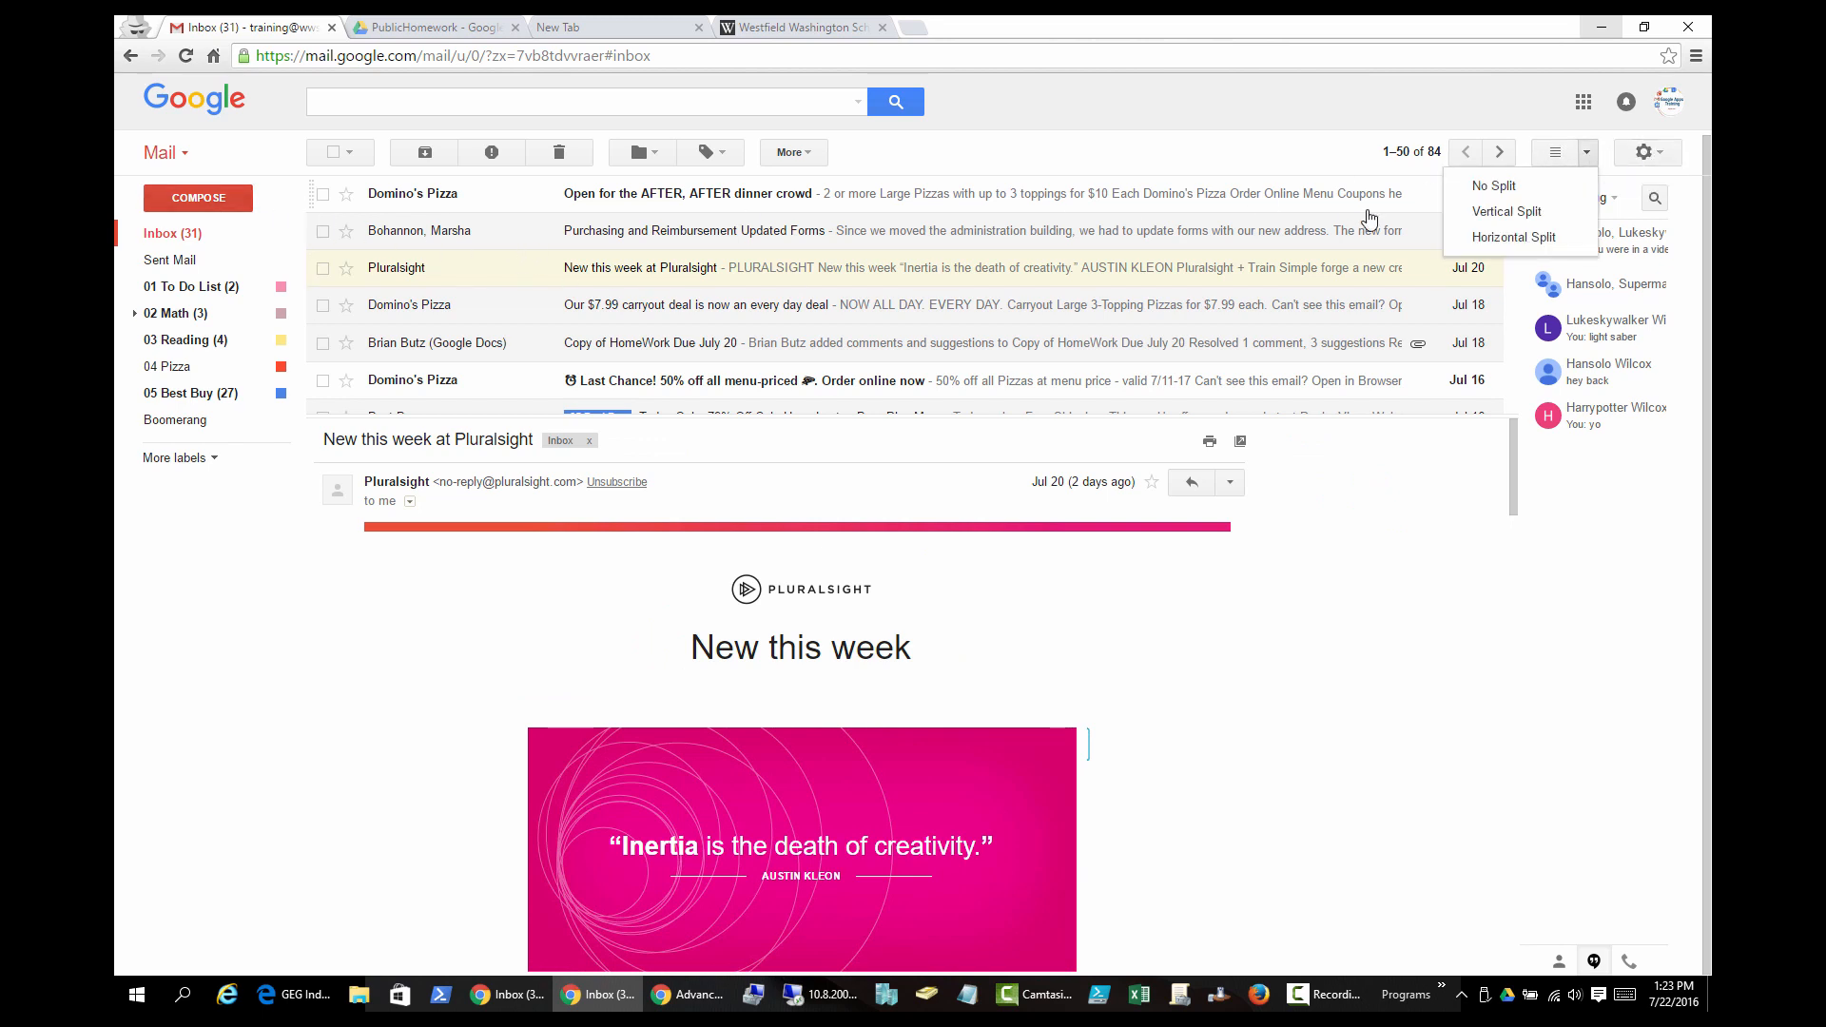
{"action": "left_click", "coordinate": [1646, 152]}
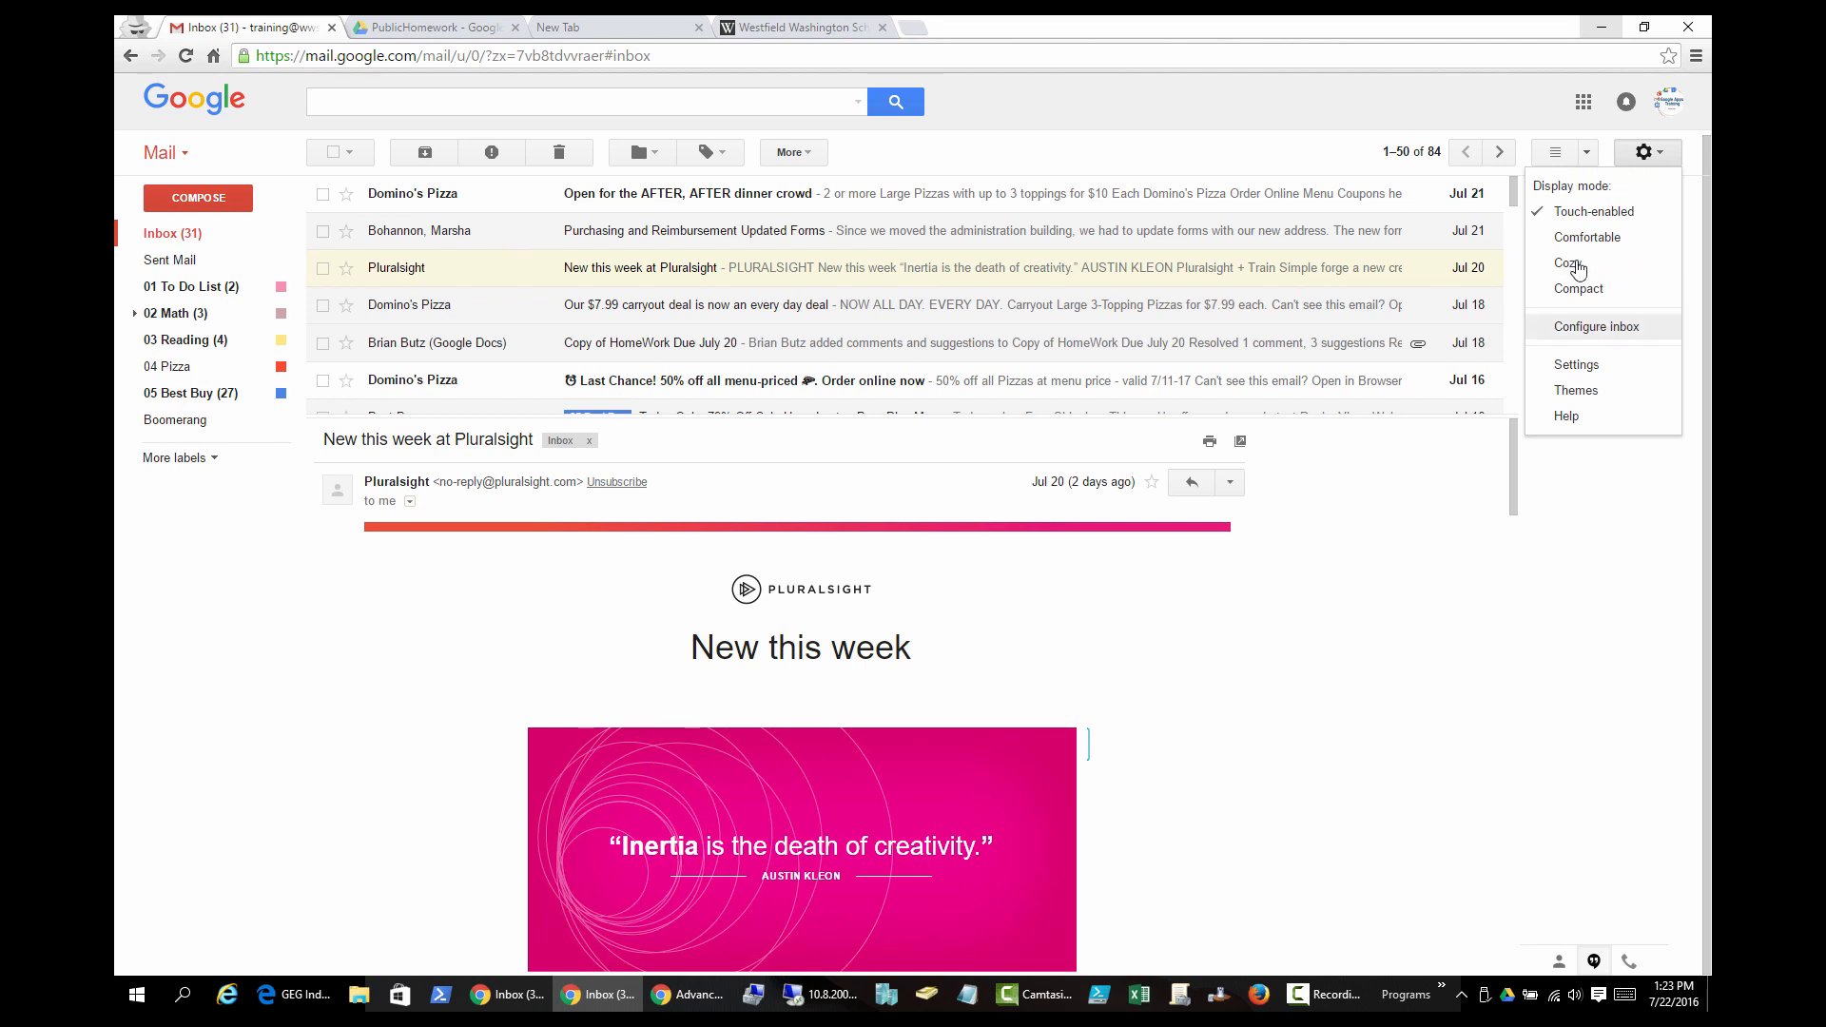
{"action": "left_click", "coordinate": [1587, 155]}
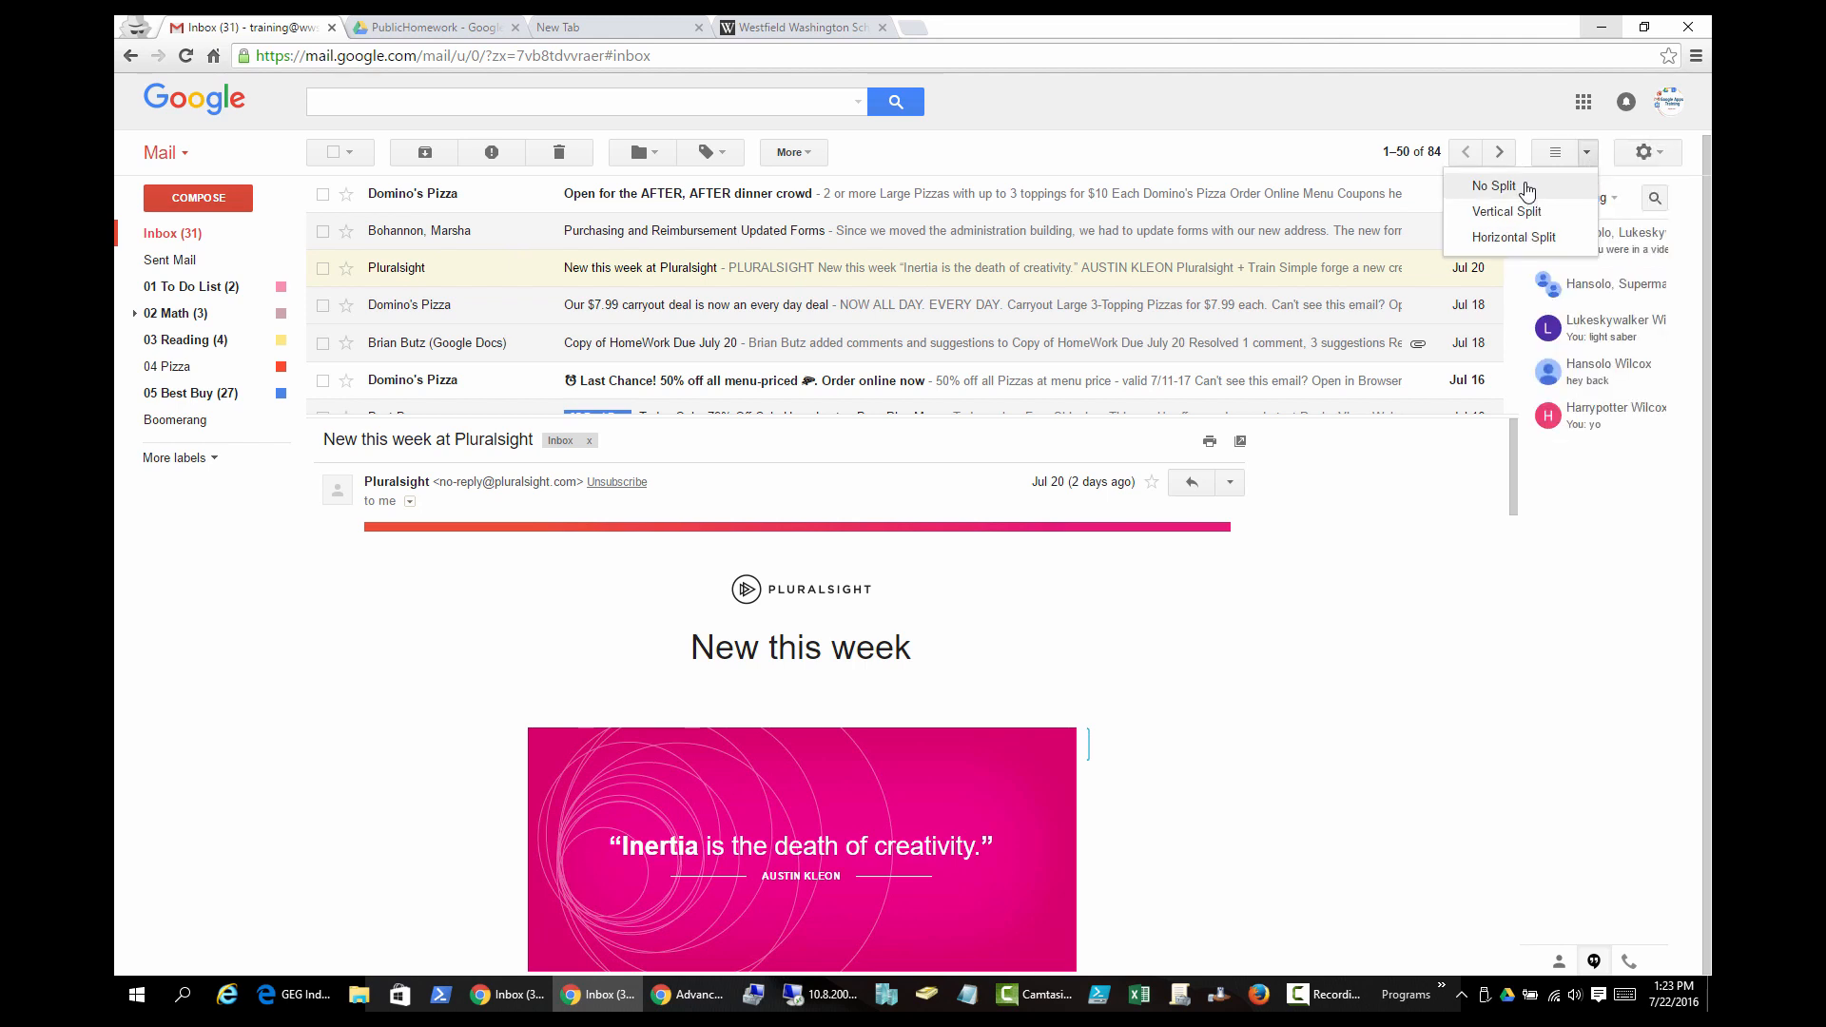
{"action": "left_click", "coordinate": [1523, 187]}
Disable the Preview Pane lab, enable the Canned Responses lab in the Labs settings, and save the changes
{"action": "left_click", "coordinate": [1646, 155]}
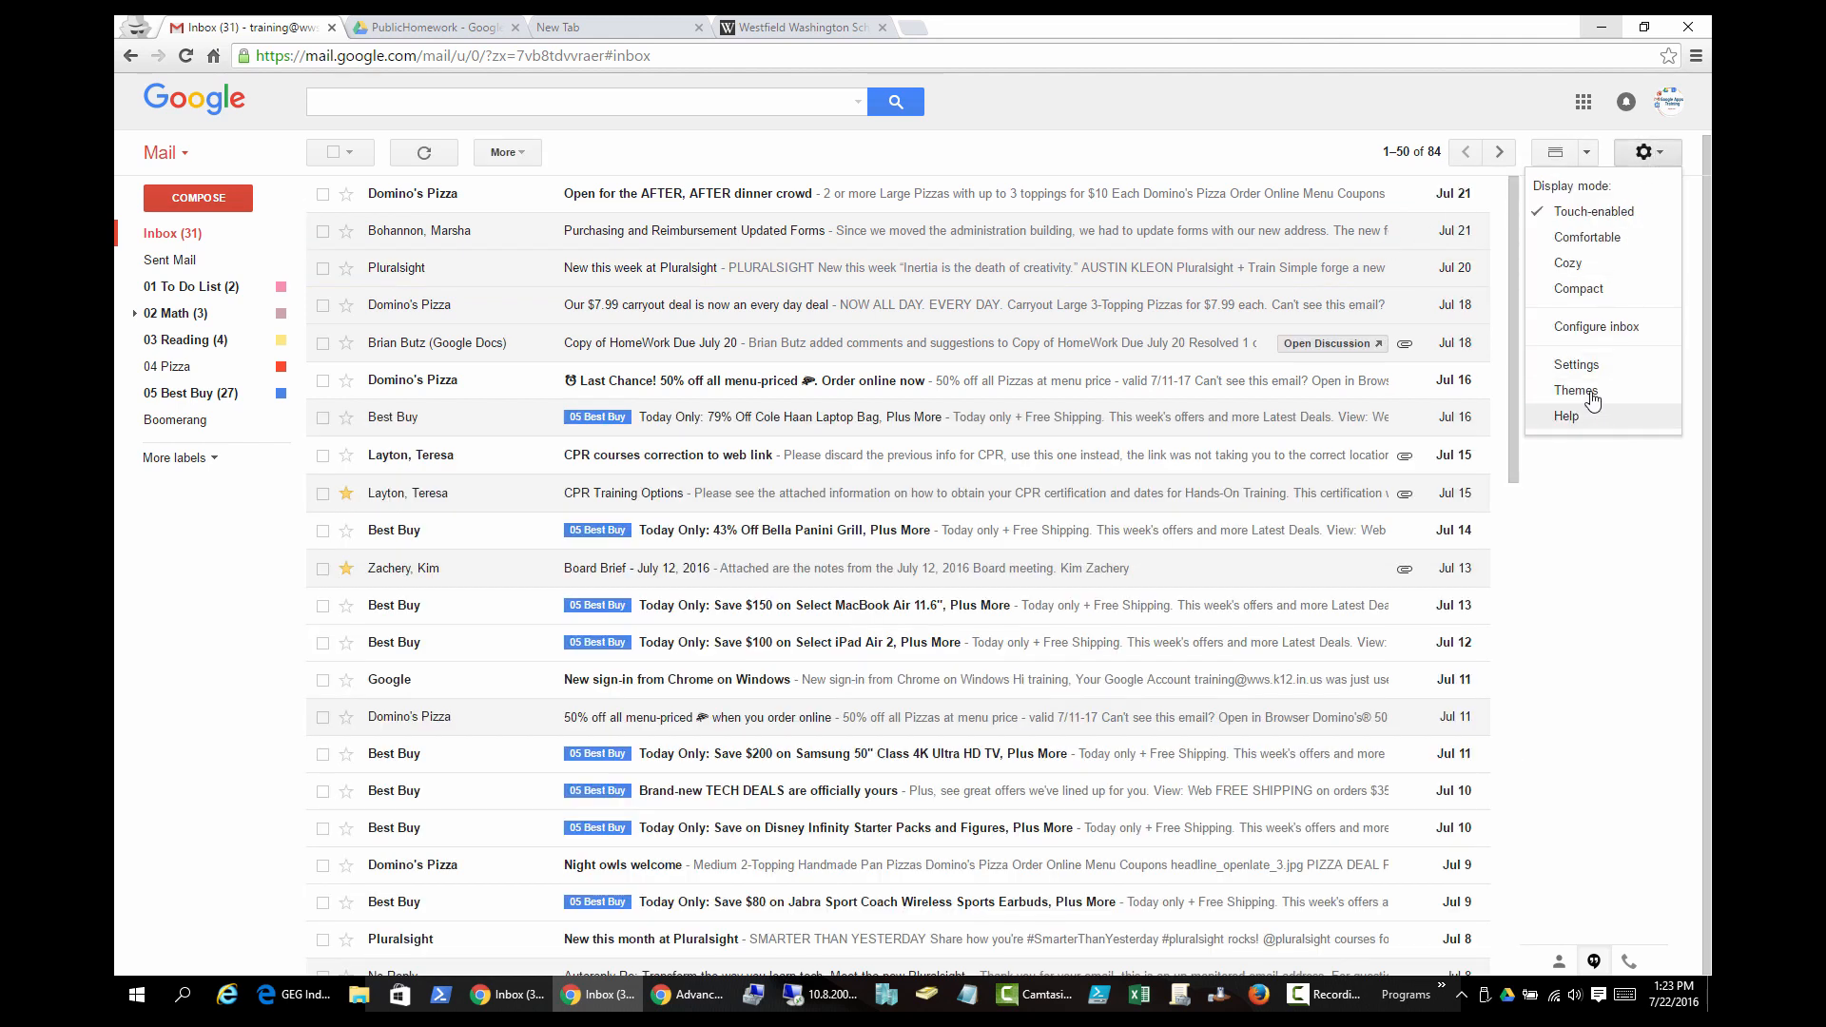
{"action": "left_click", "coordinate": [1577, 364]}
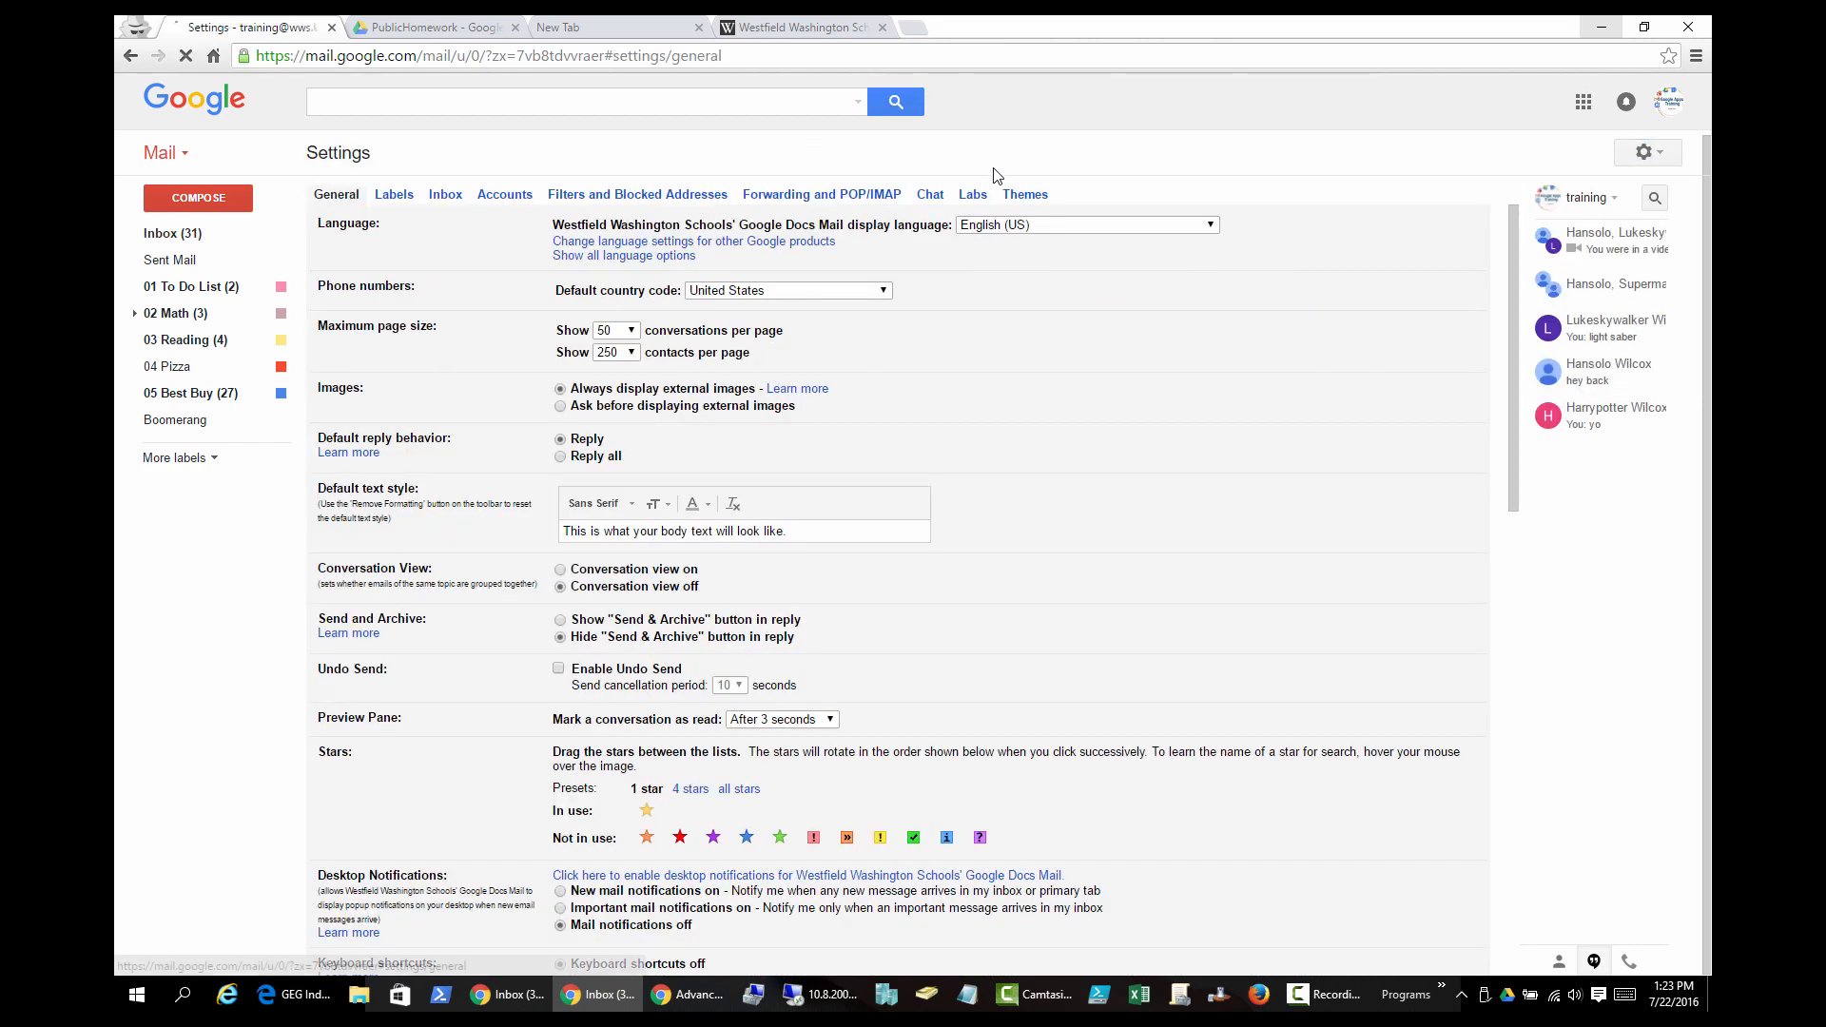
{"action": "left_click", "coordinate": [971, 194]}
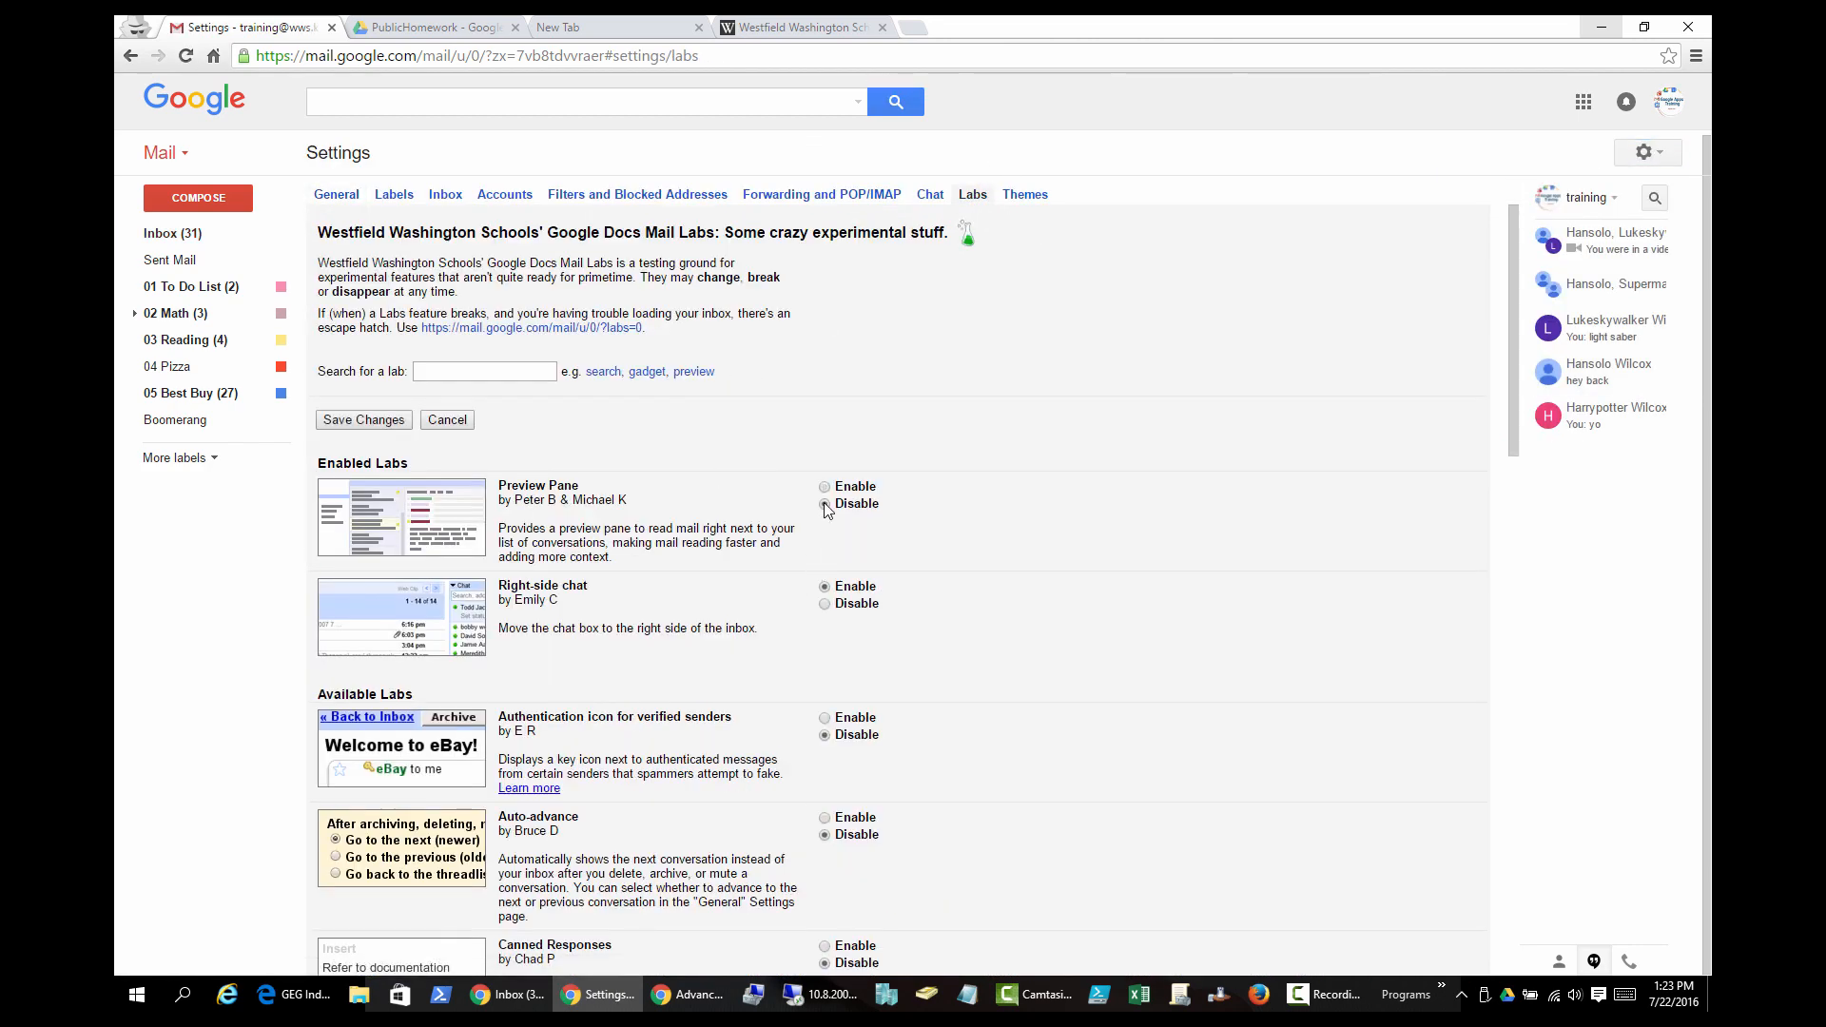
{"action": "scroll", "coordinate": [898, 656], "scroll_direction": "down", "scroll_amount": 5}
{"action": "scroll", "coordinate": [592, 619], "scroll_direction": "down", "scroll_amount": 15}
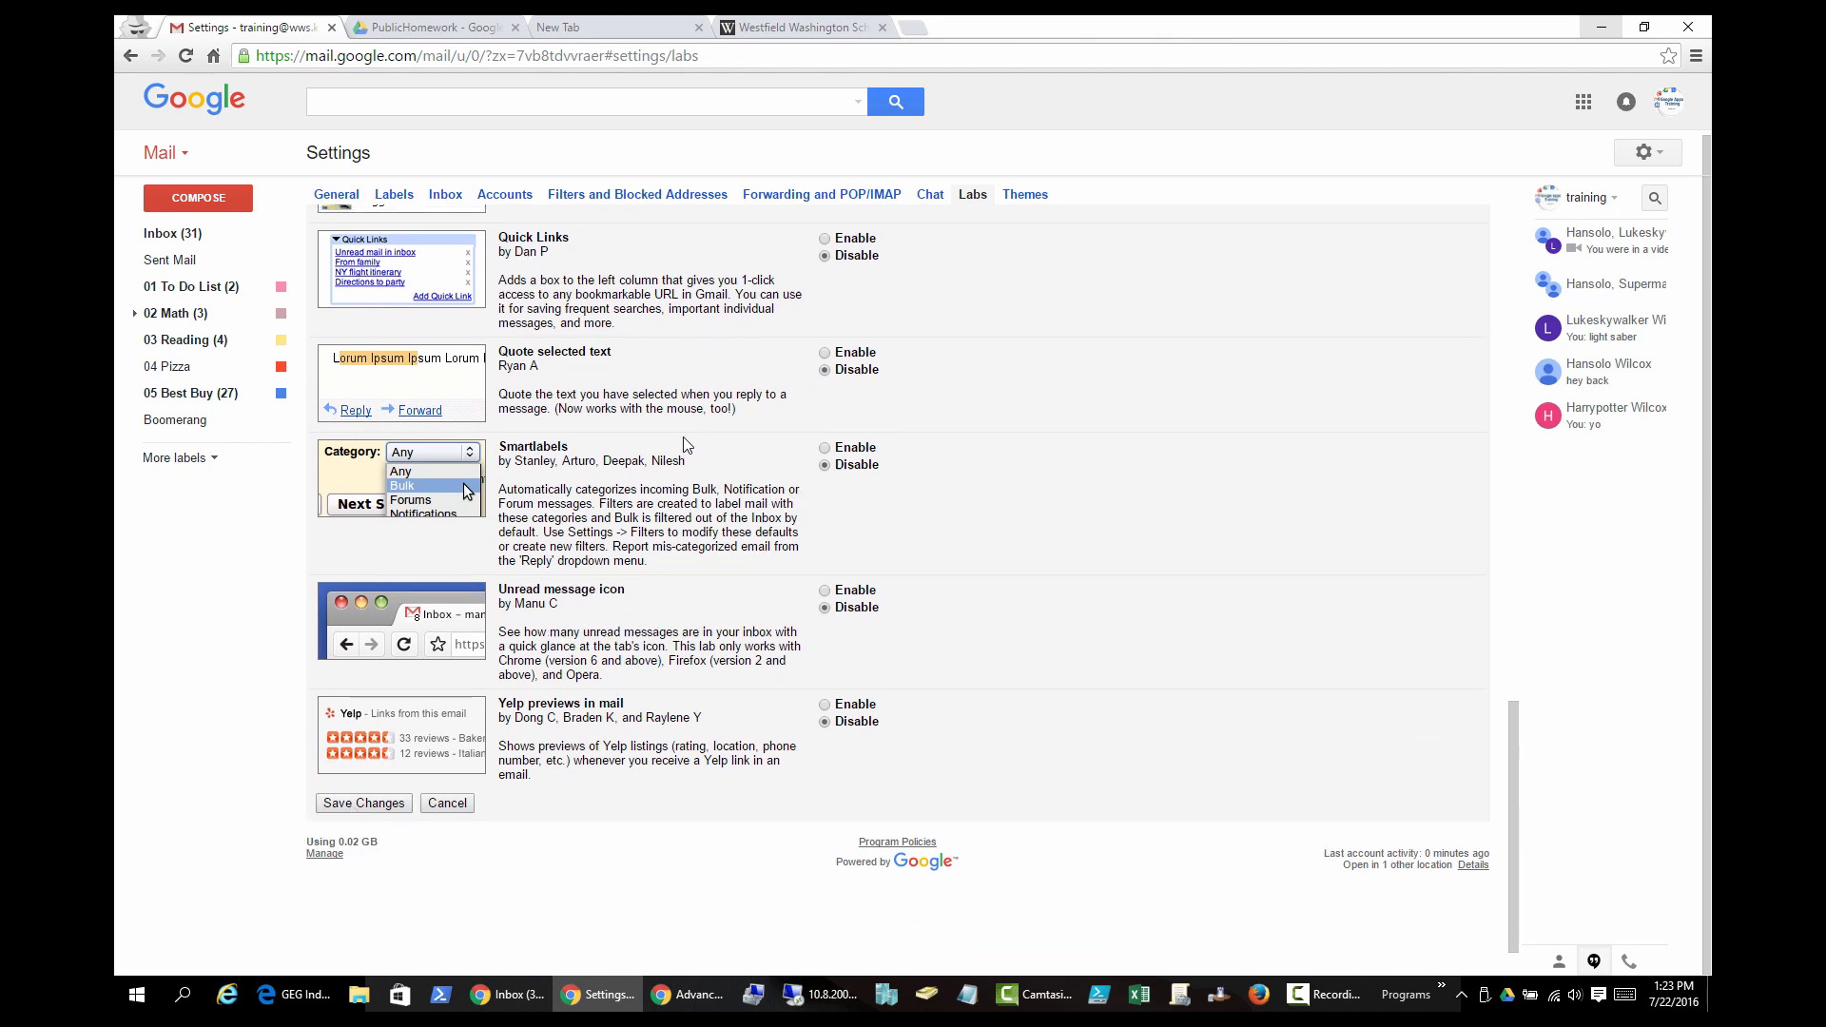
{"action": "scroll", "coordinate": [622, 393], "scroll_direction": "up", "scroll_amount": 4}
{"action": "scroll", "coordinate": [613, 522], "scroll_direction": "up", "scroll_amount": 6}
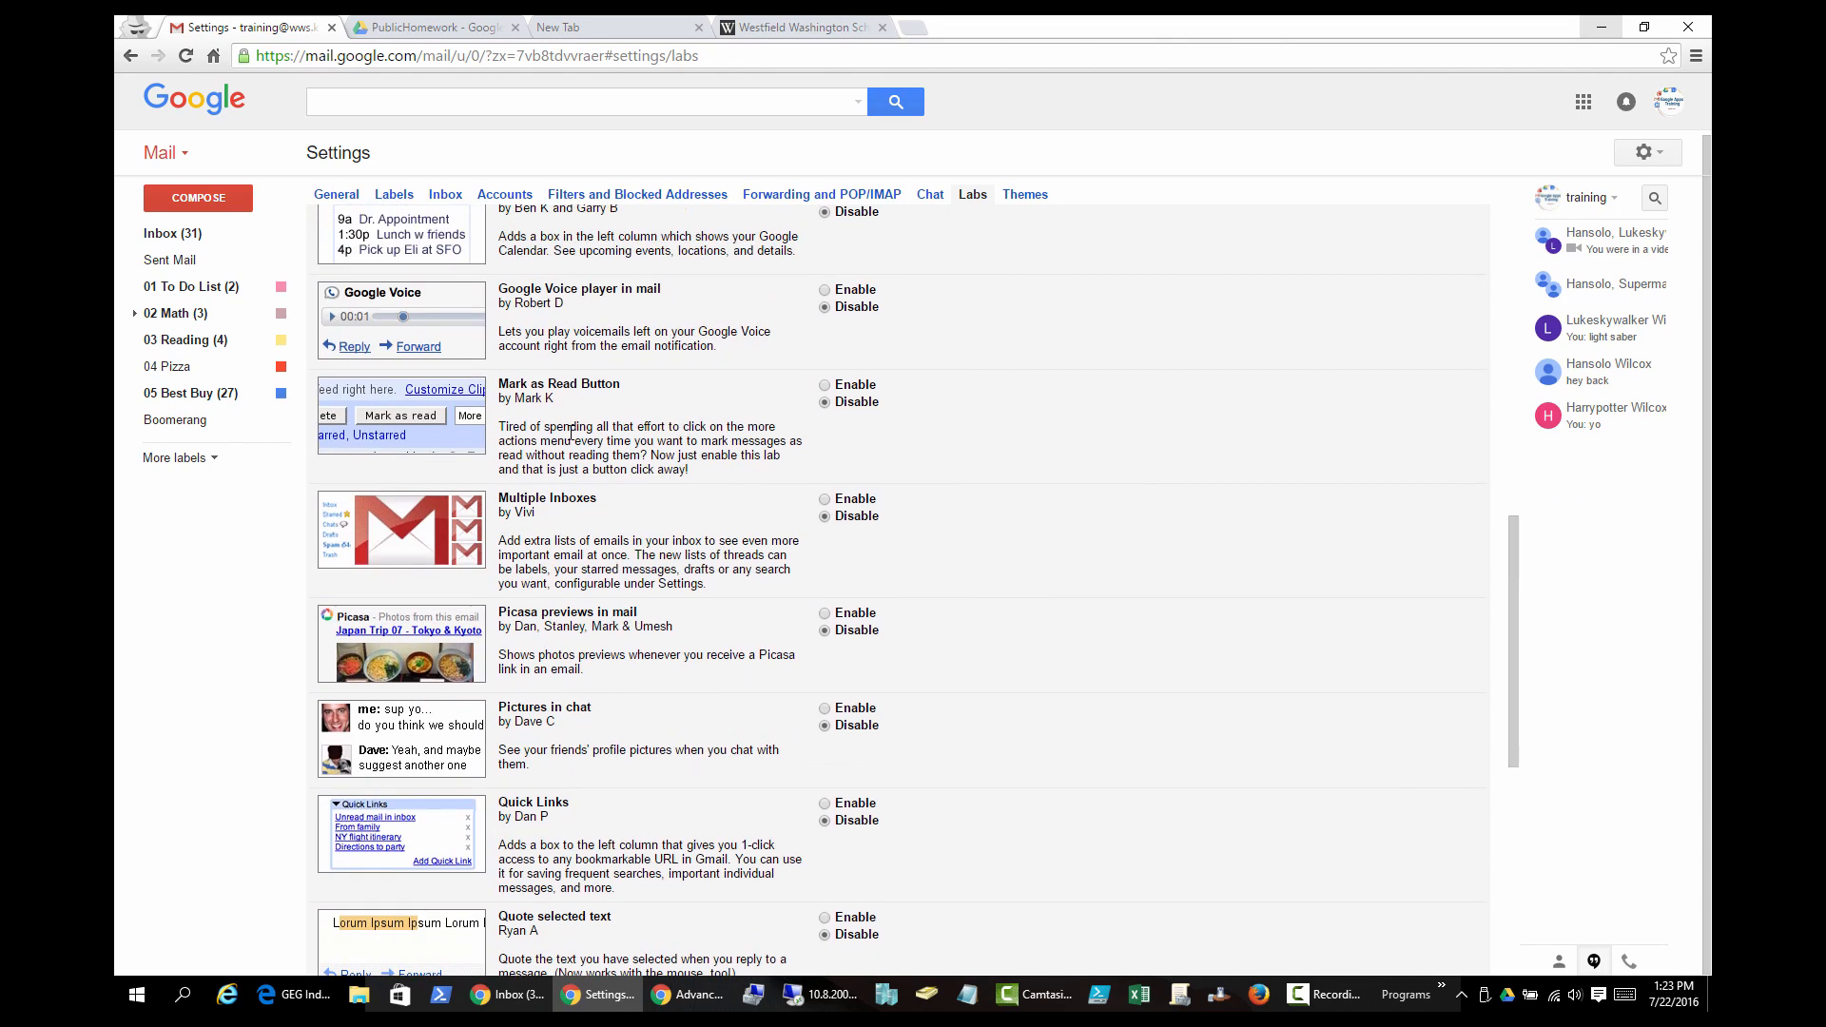
{"action": "scroll", "coordinate": [583, 439], "scroll_direction": "up", "scroll_amount": 2}
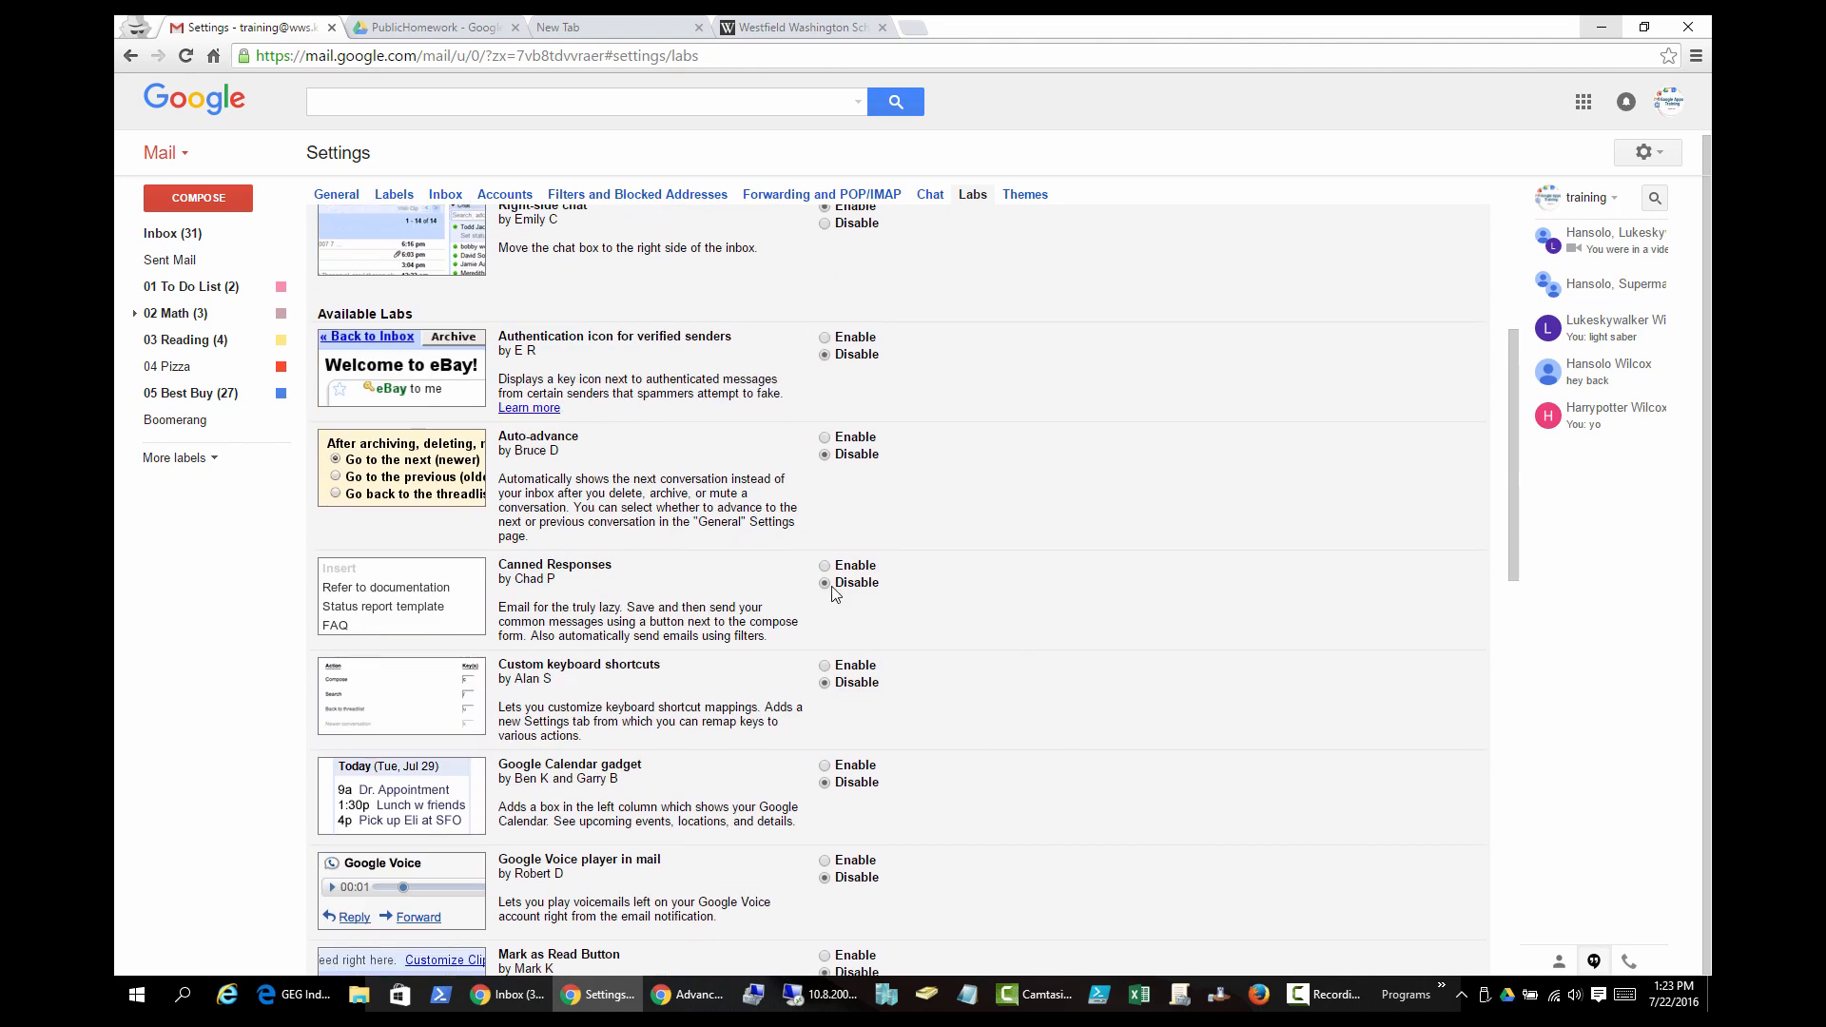
{"action": "scroll", "coordinate": [466, 504], "scroll_direction": "down", "scroll_amount": 12}
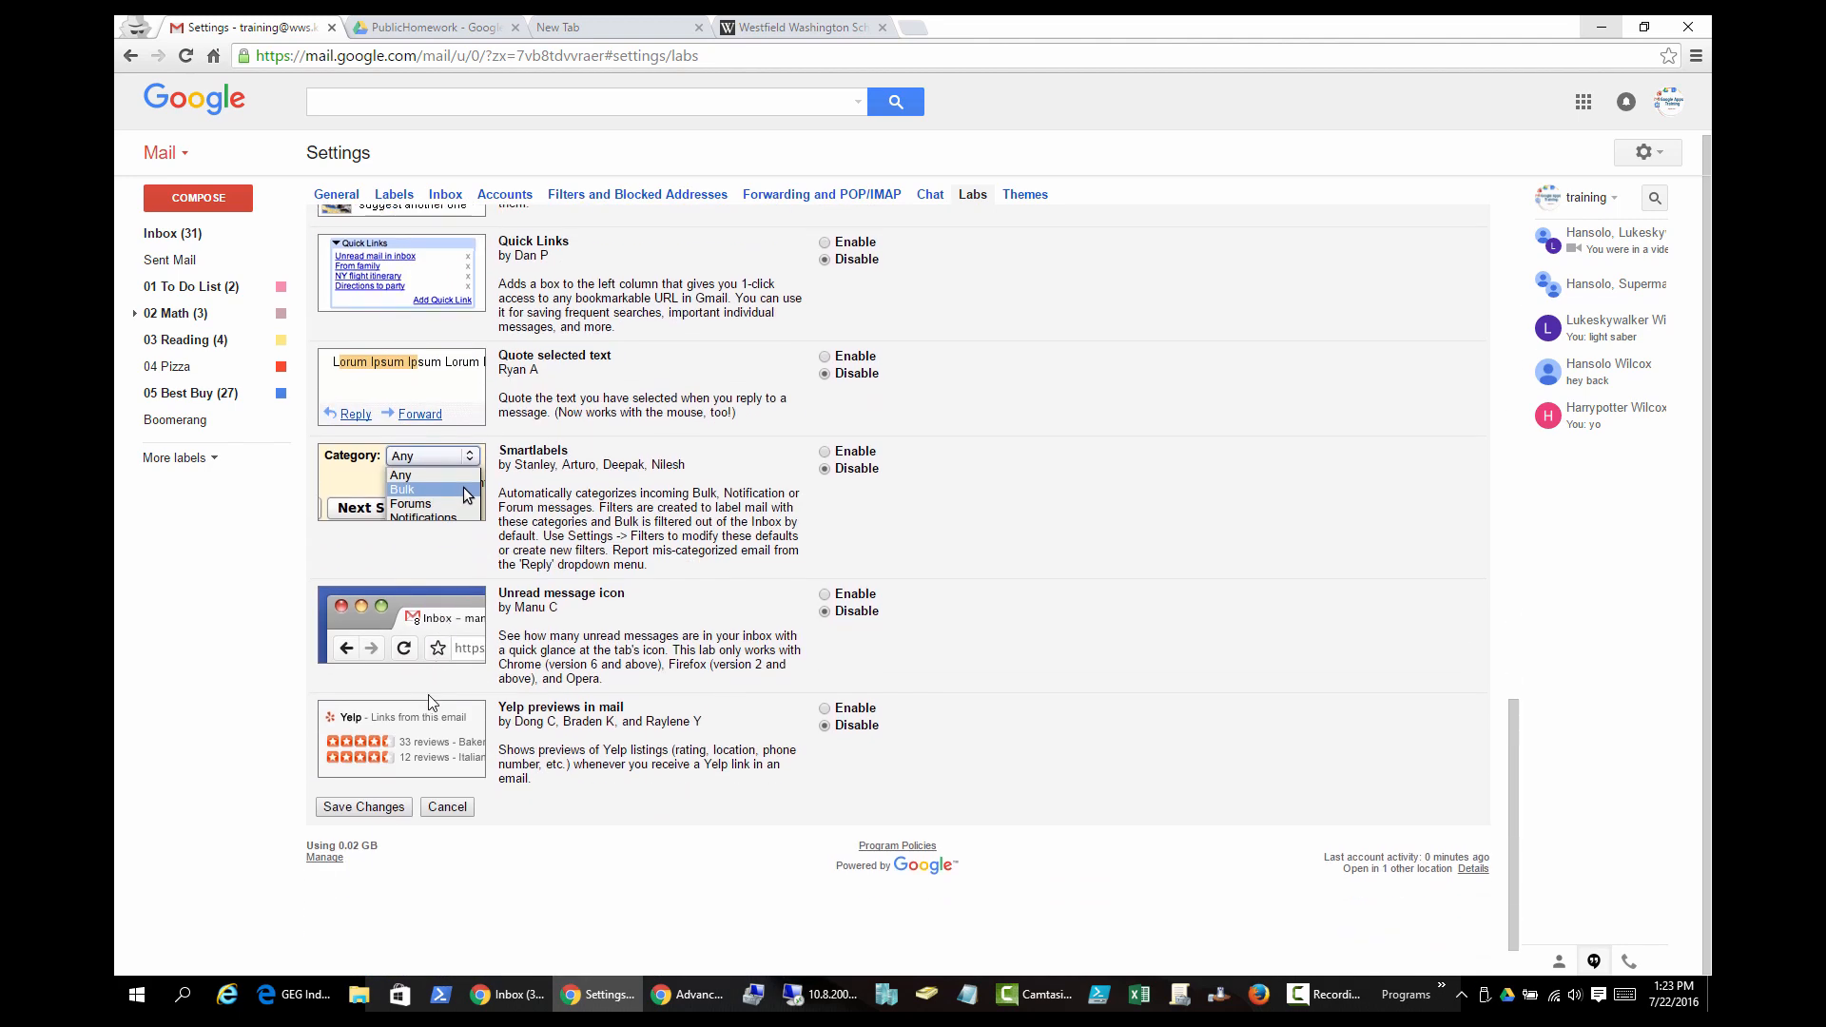
{"action": "left_click", "coordinate": [361, 734]}
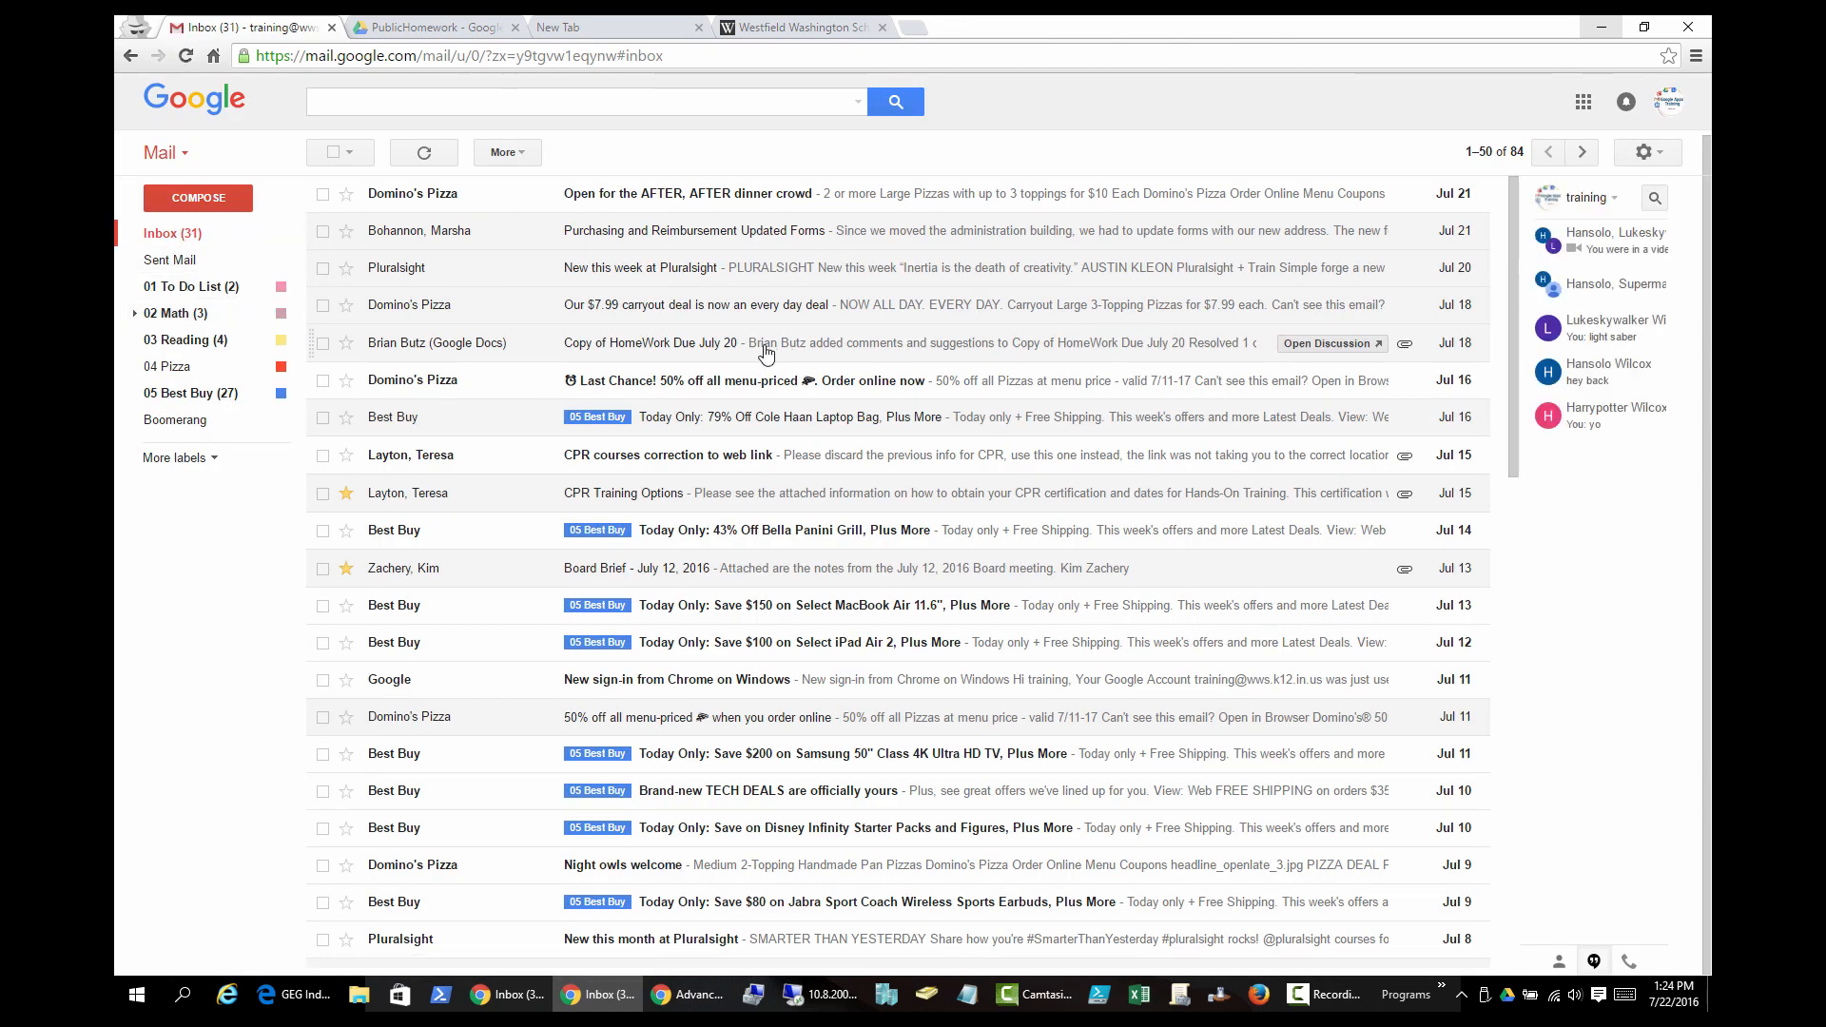
Compose a new message with the body text "The lunch menu is sunbutter and jelly."
{"action": "left_click", "coordinate": [245, 197]}
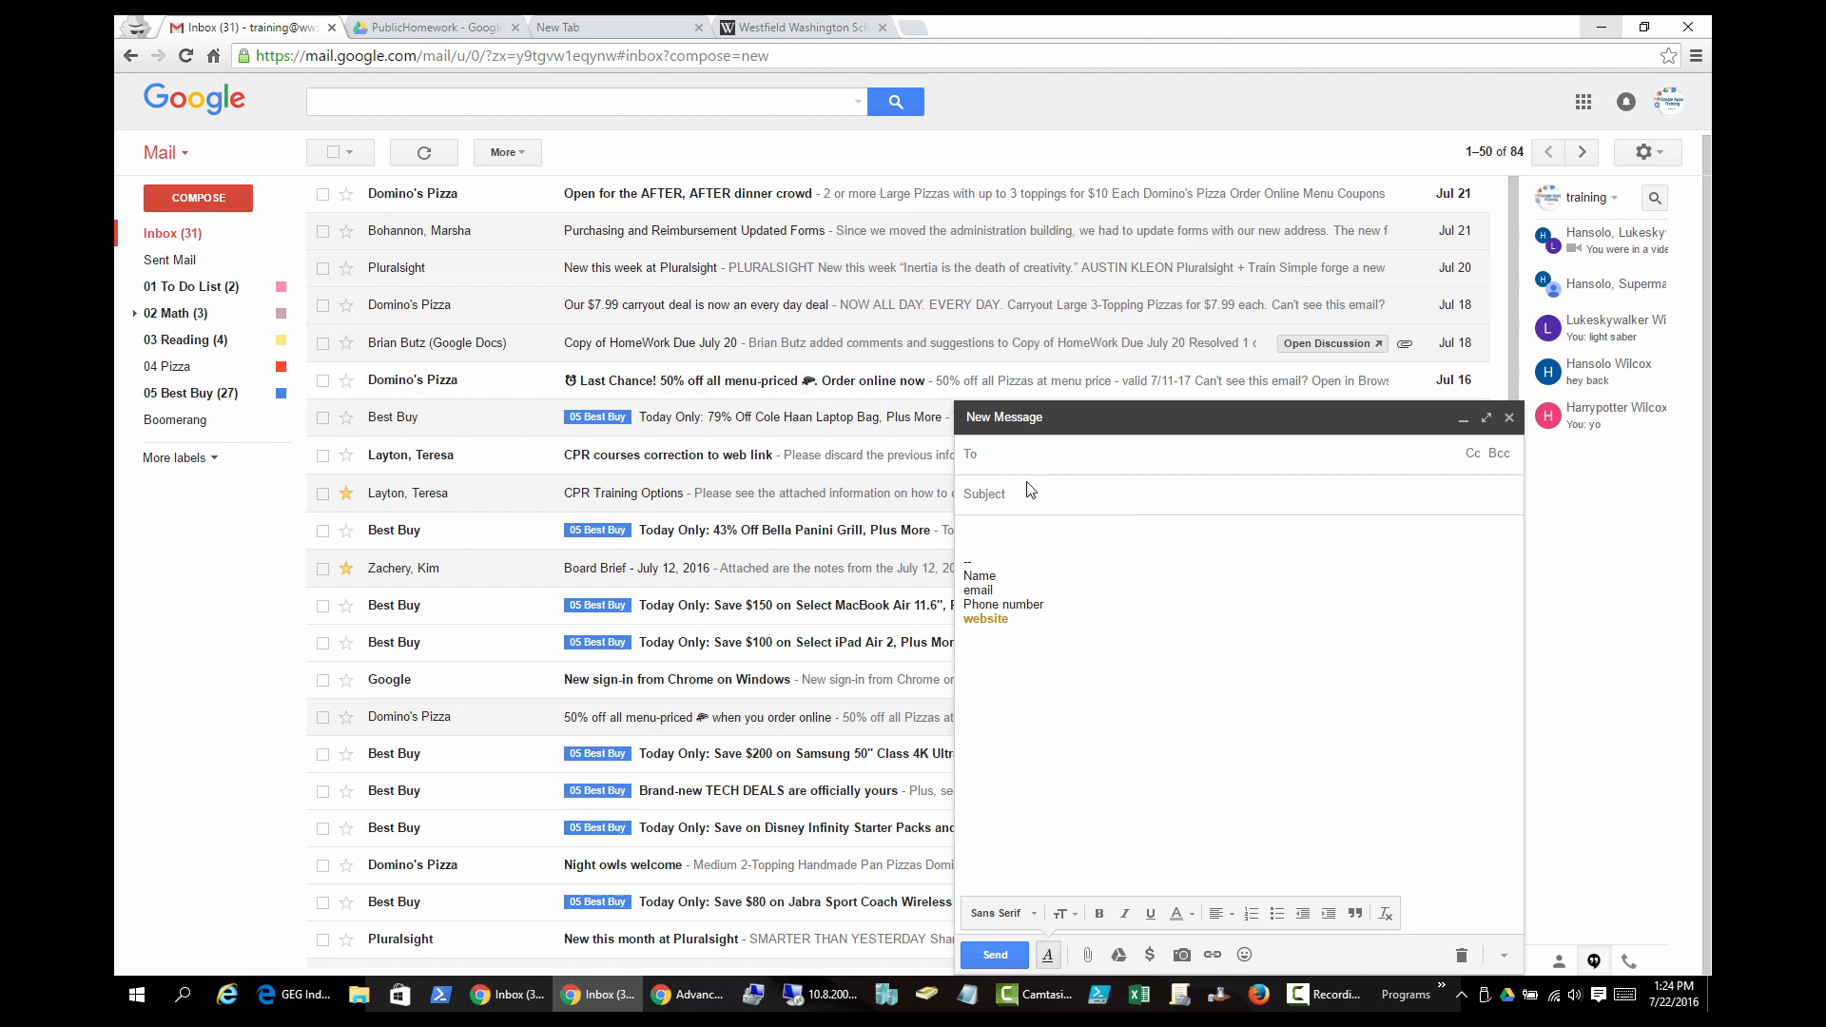
{"action": "left_click", "coordinate": [989, 529]}
{"action": "type", "text": "The lunch menu is sunbutter "}
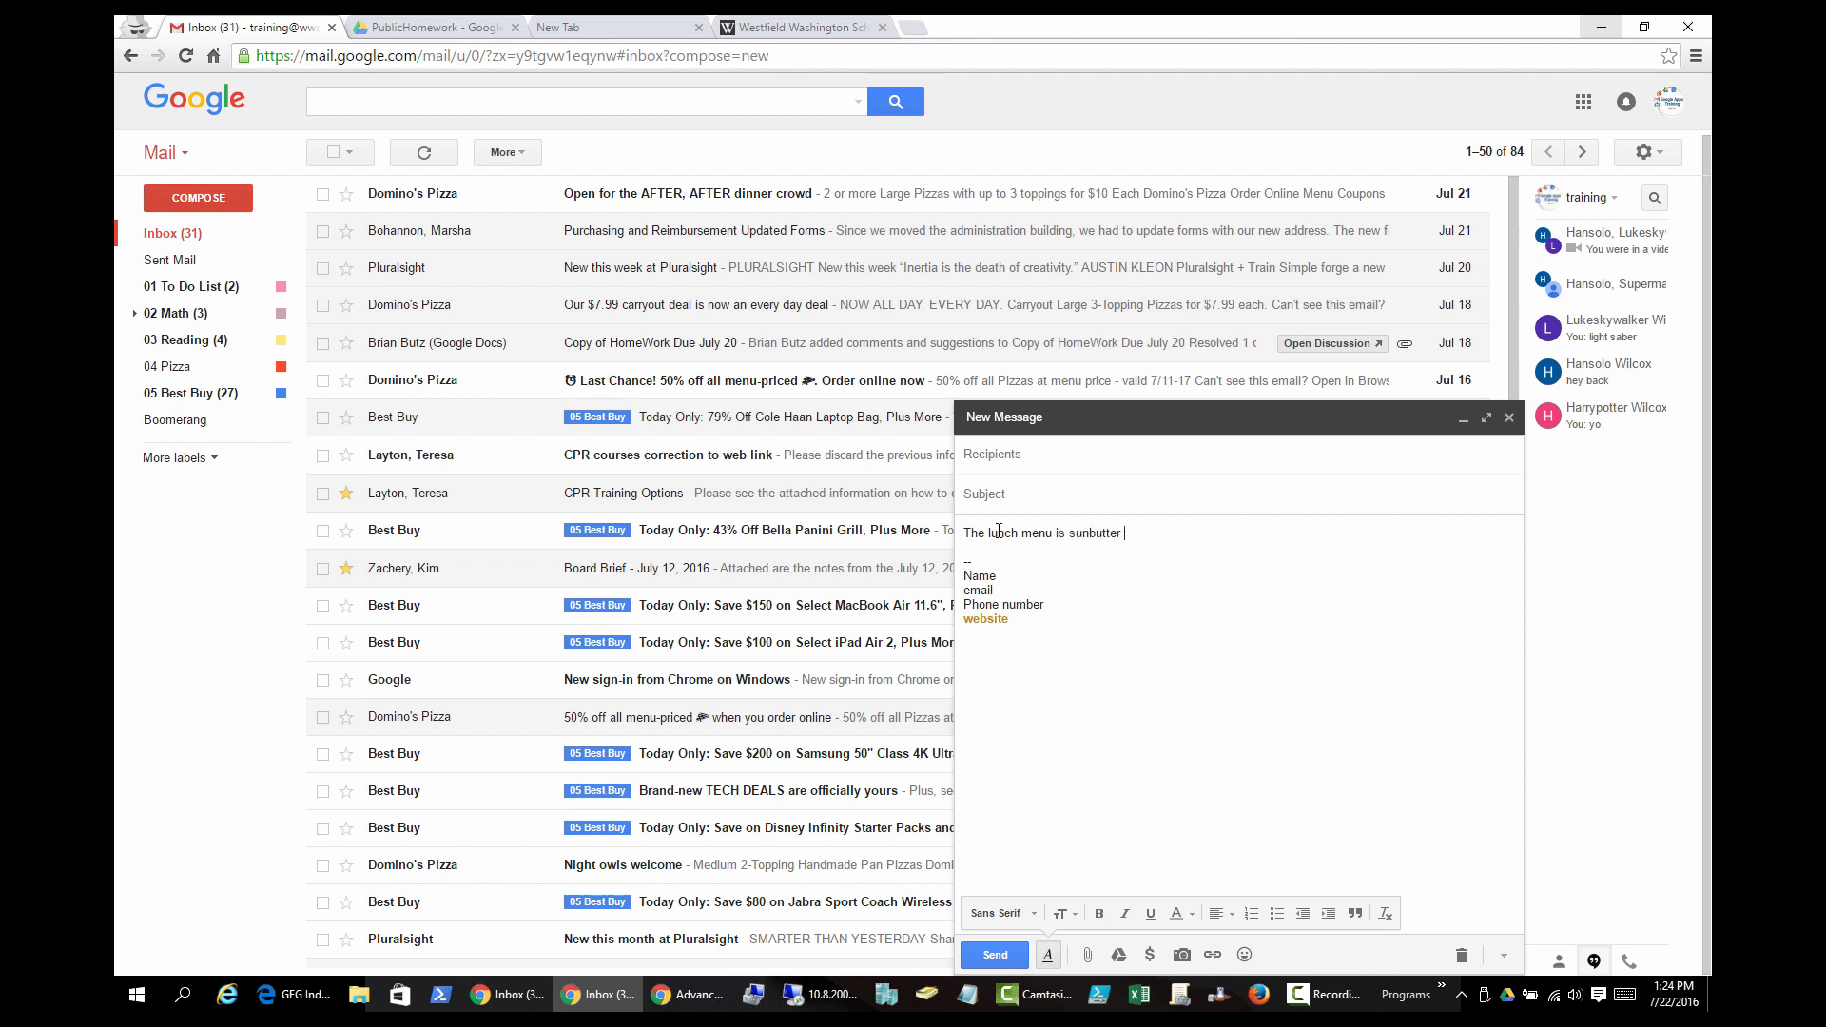
{"action": "type", "text": "and jelly."}
Save the message text as a new canned response named "Lunch"
{"action": "left_click", "coordinate": [1503, 955]}
{"action": "mouse_move", "coordinate": [1605, 786]}
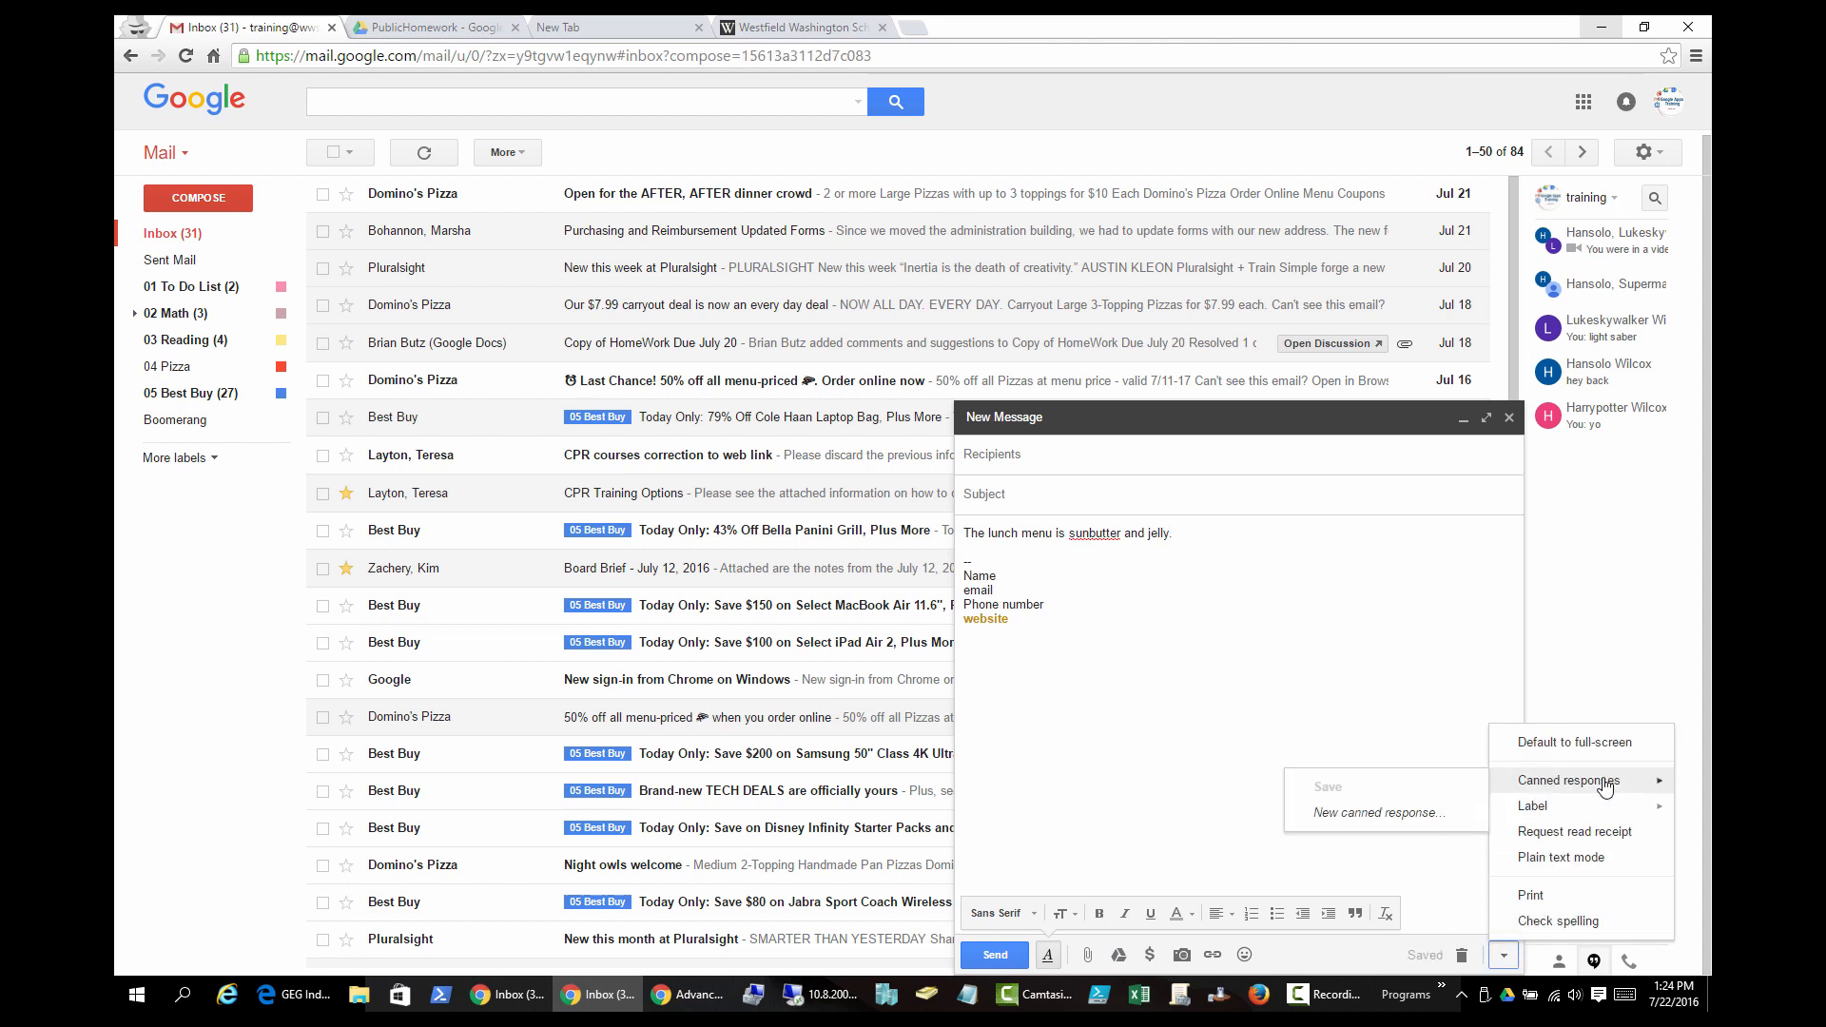
{"action": "left_click", "coordinate": [1410, 813]}
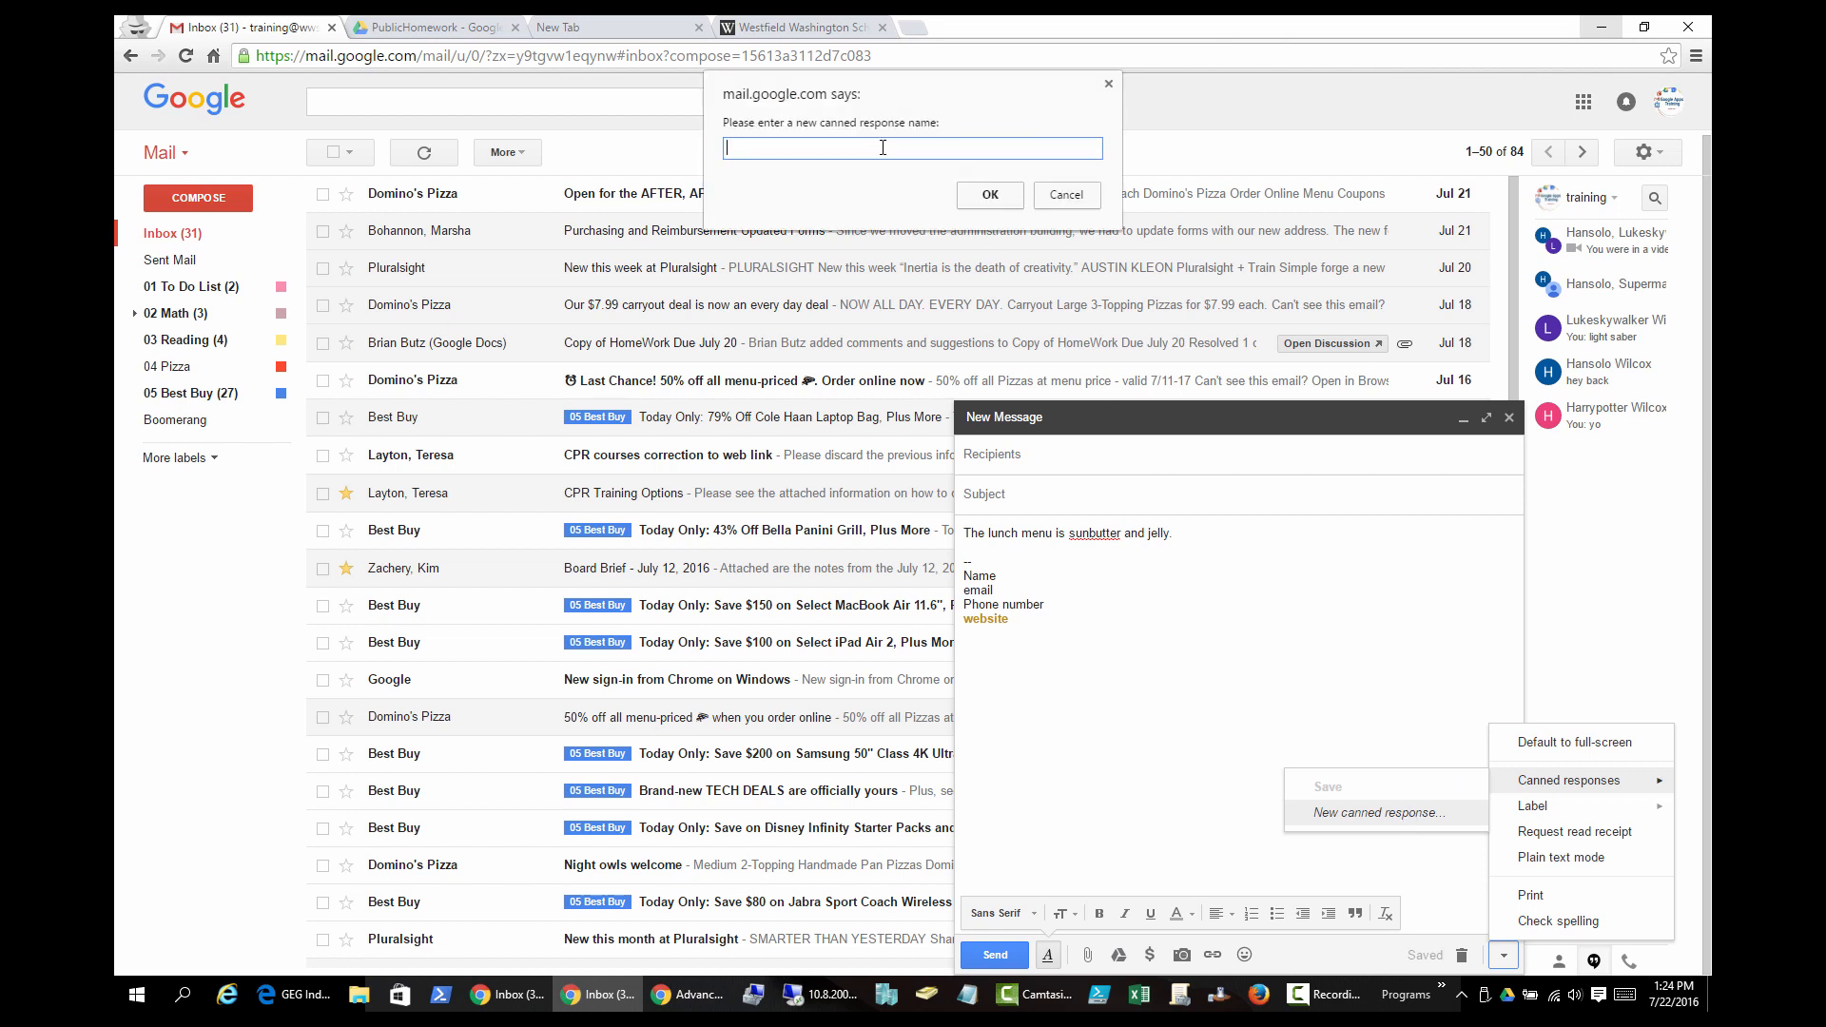
{"action": "left_click", "coordinate": [990, 200]}
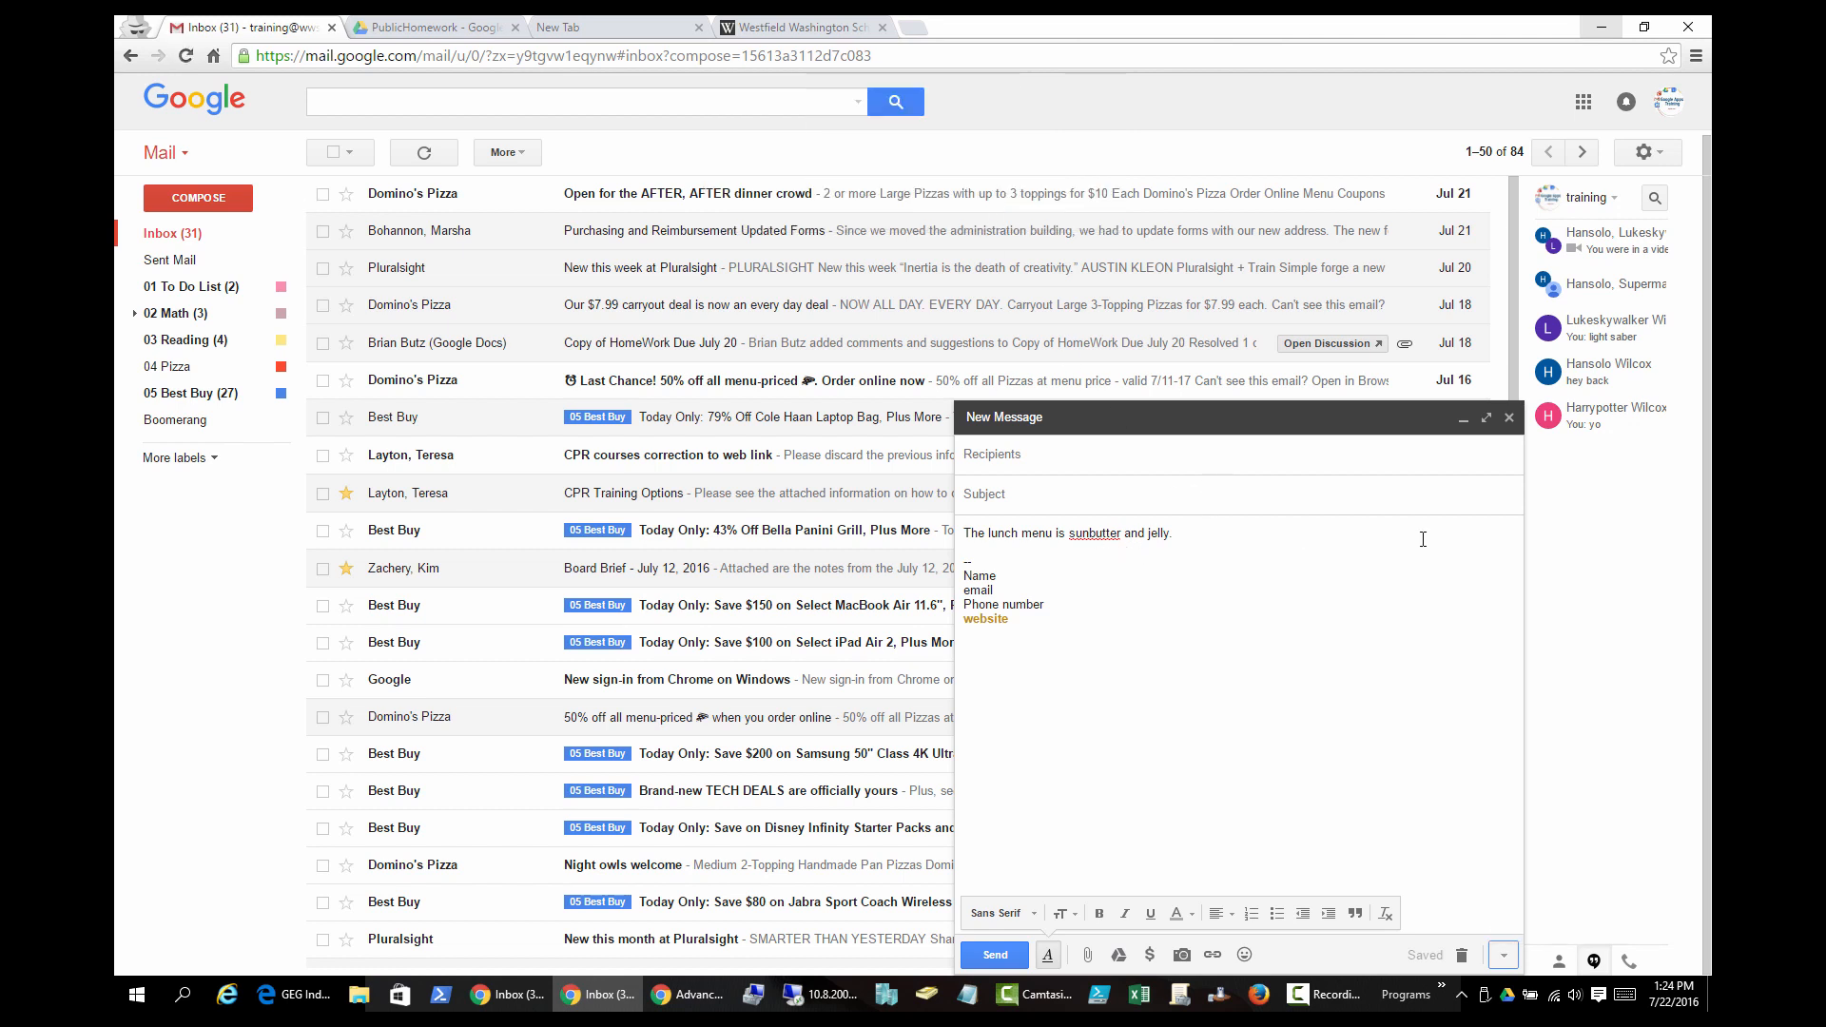
Insert the "Lunch" canned response on the line after the existing text in the message body
{"action": "left_click", "coordinate": [1339, 537]}
{"action": "left_click", "coordinate": [1503, 954]}
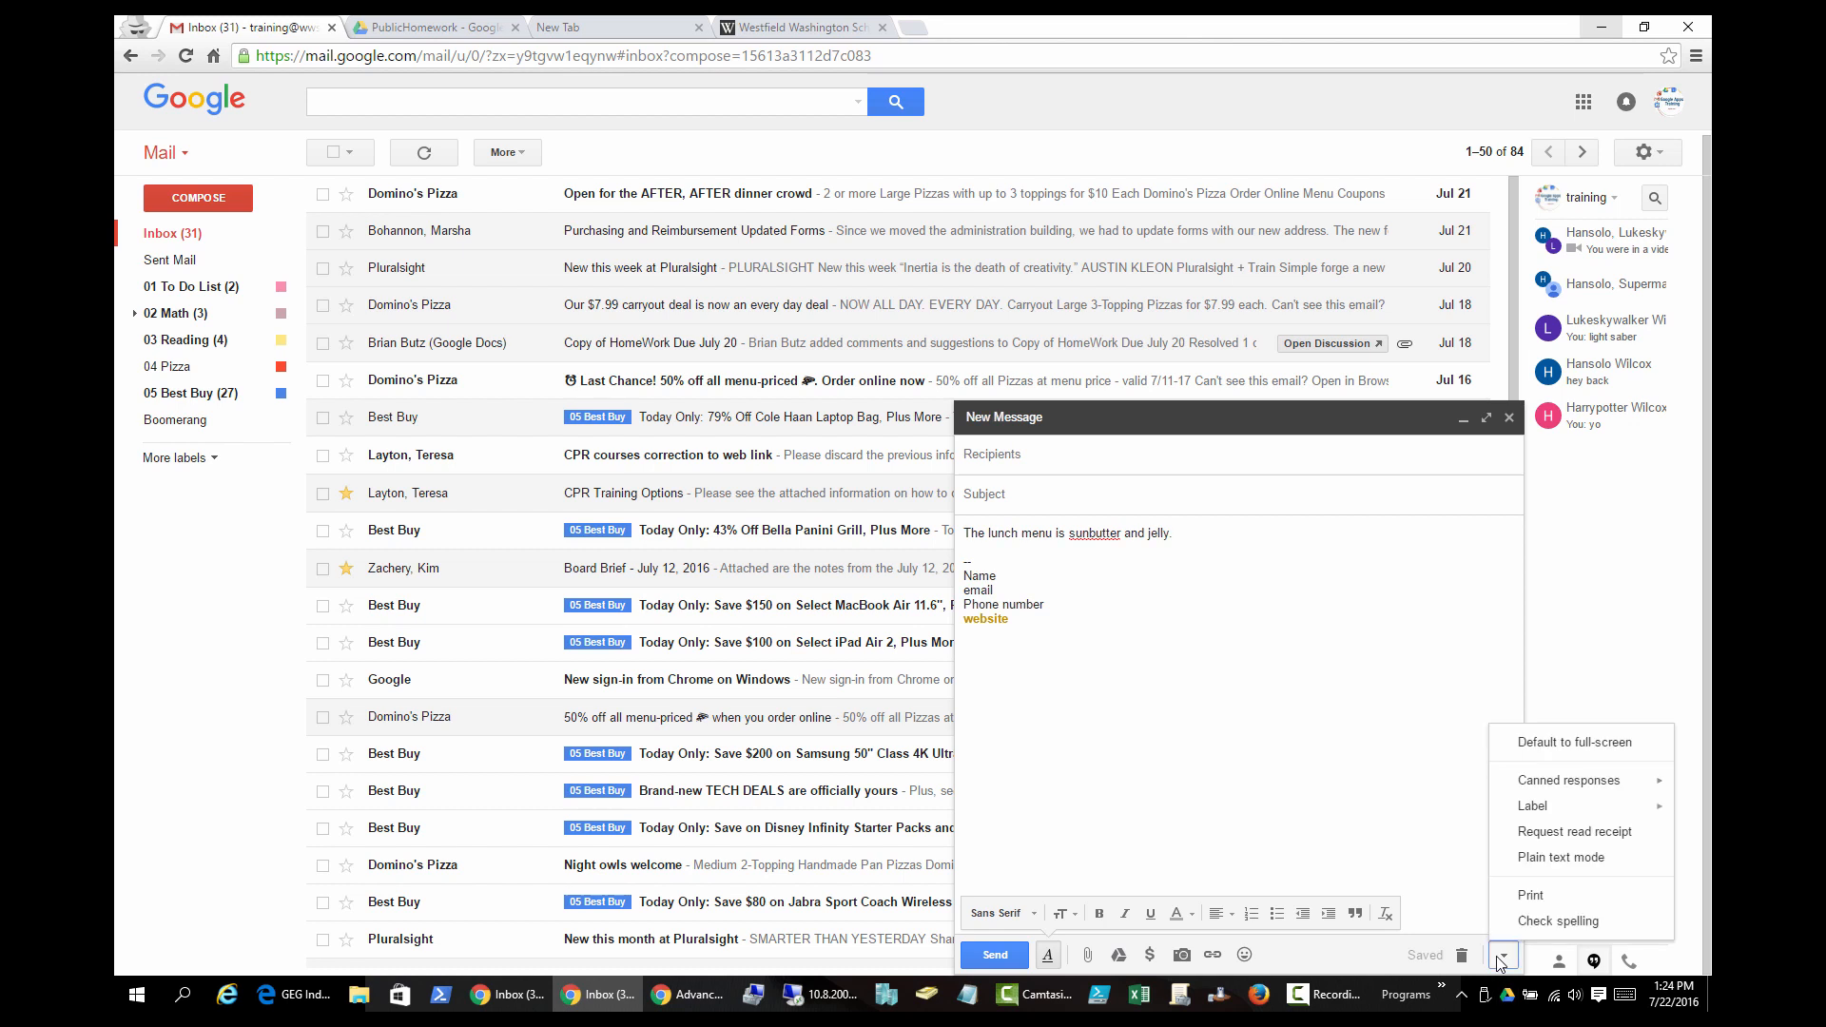
{"action": "mouse_move", "coordinate": [1567, 794]}
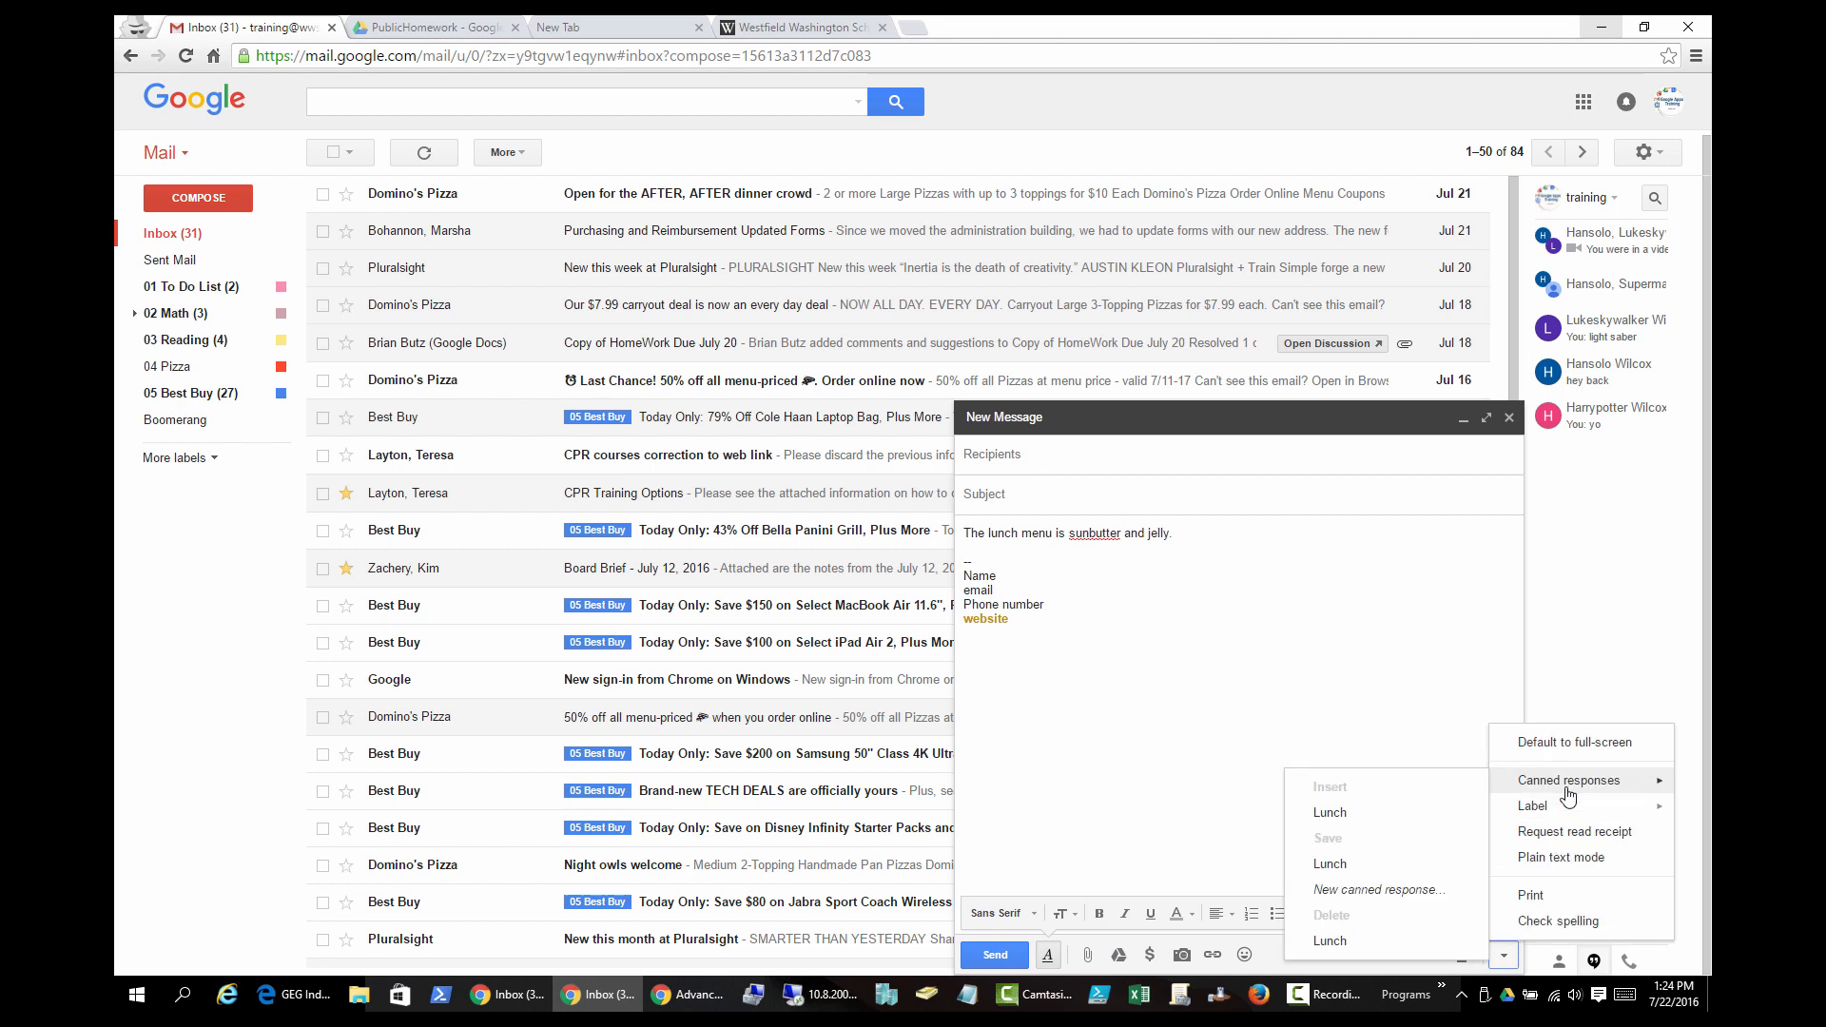
{"action": "left_click", "coordinate": [1329, 813]}
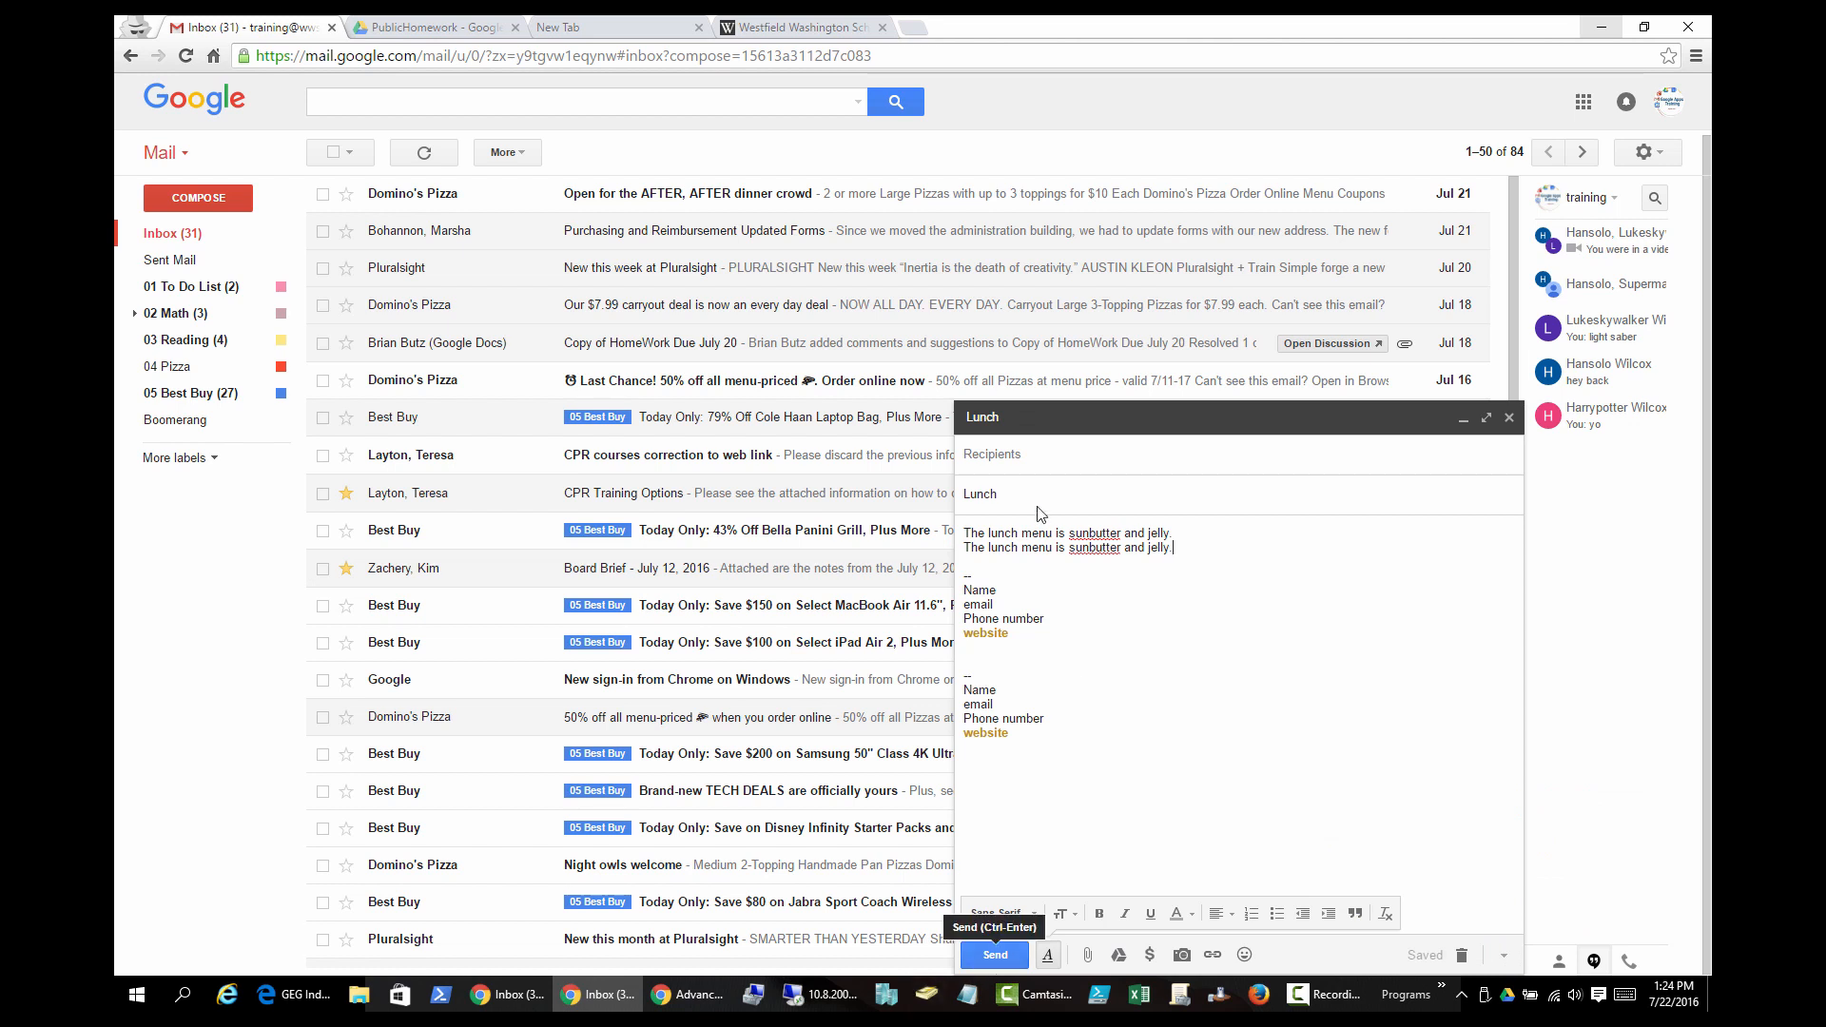
Add the first suggested contact as the recipient of the Lunch message and send it
{"action": "left_click", "coordinate": [1025, 465]}
{"action": "type", "text": "pea"}
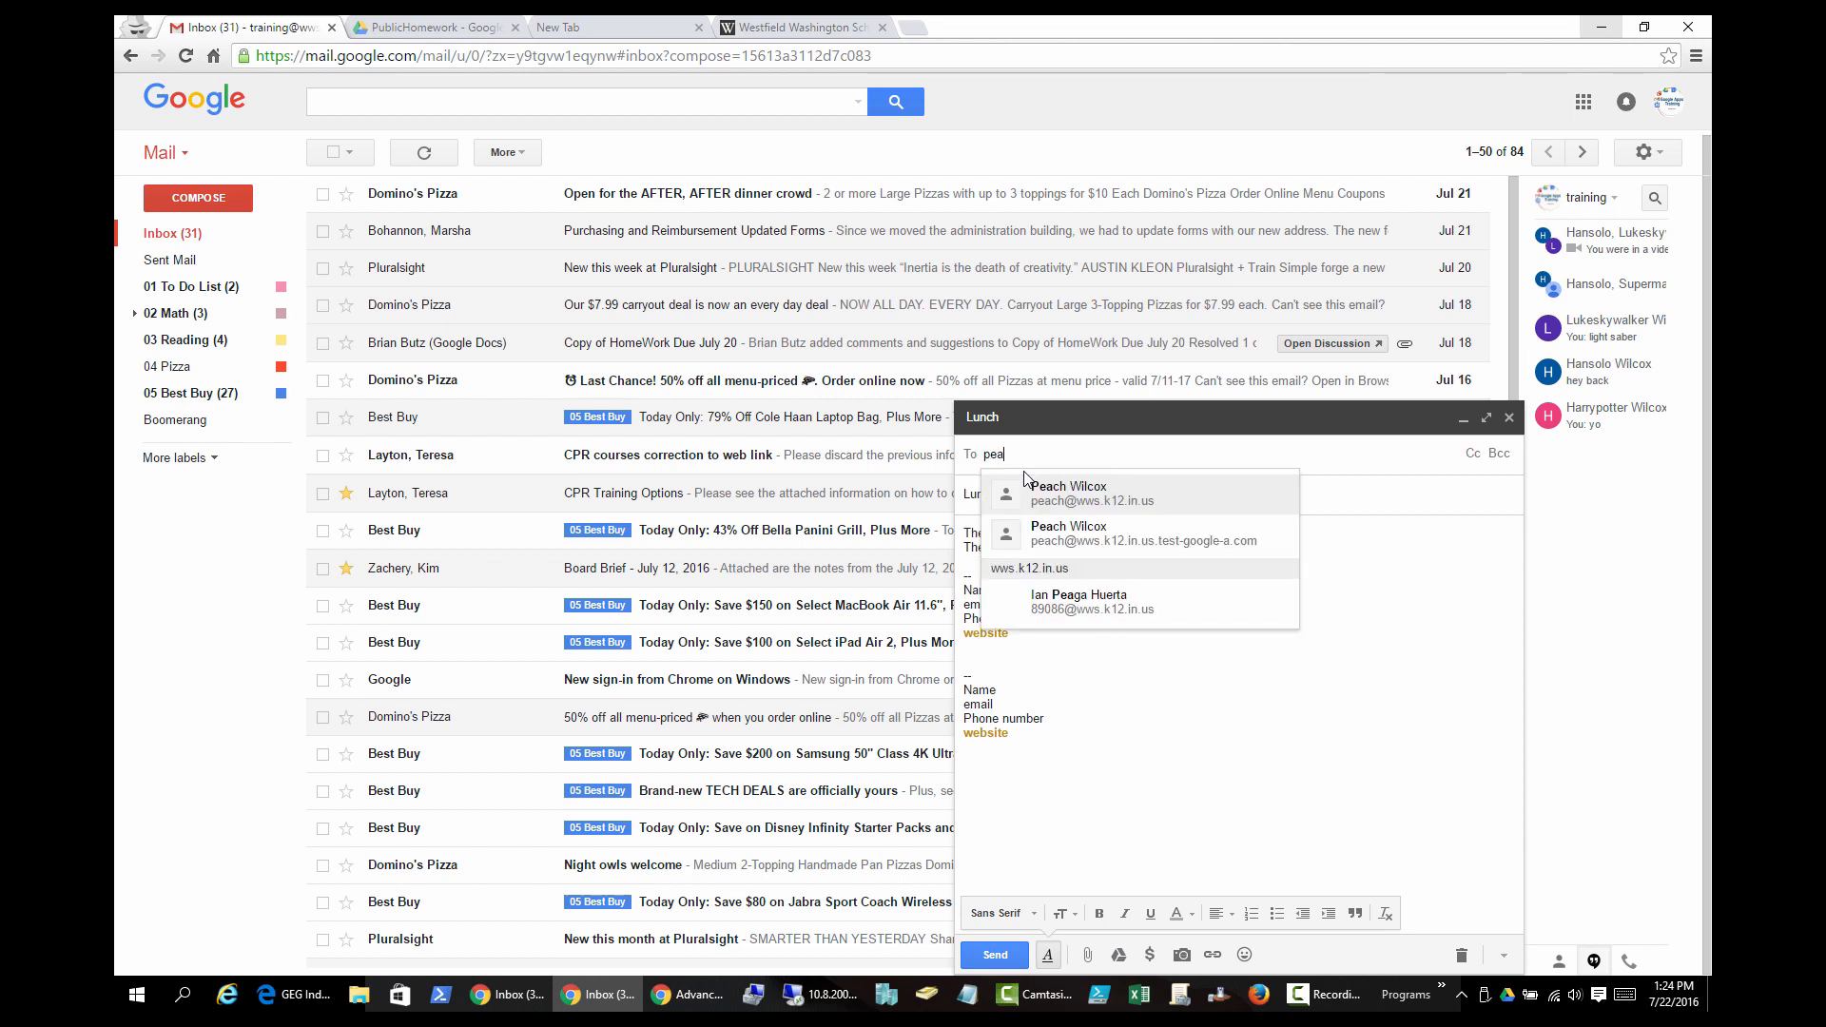
{"action": "key", "text": "Return"}
{"action": "left_click", "coordinate": [997, 955]}
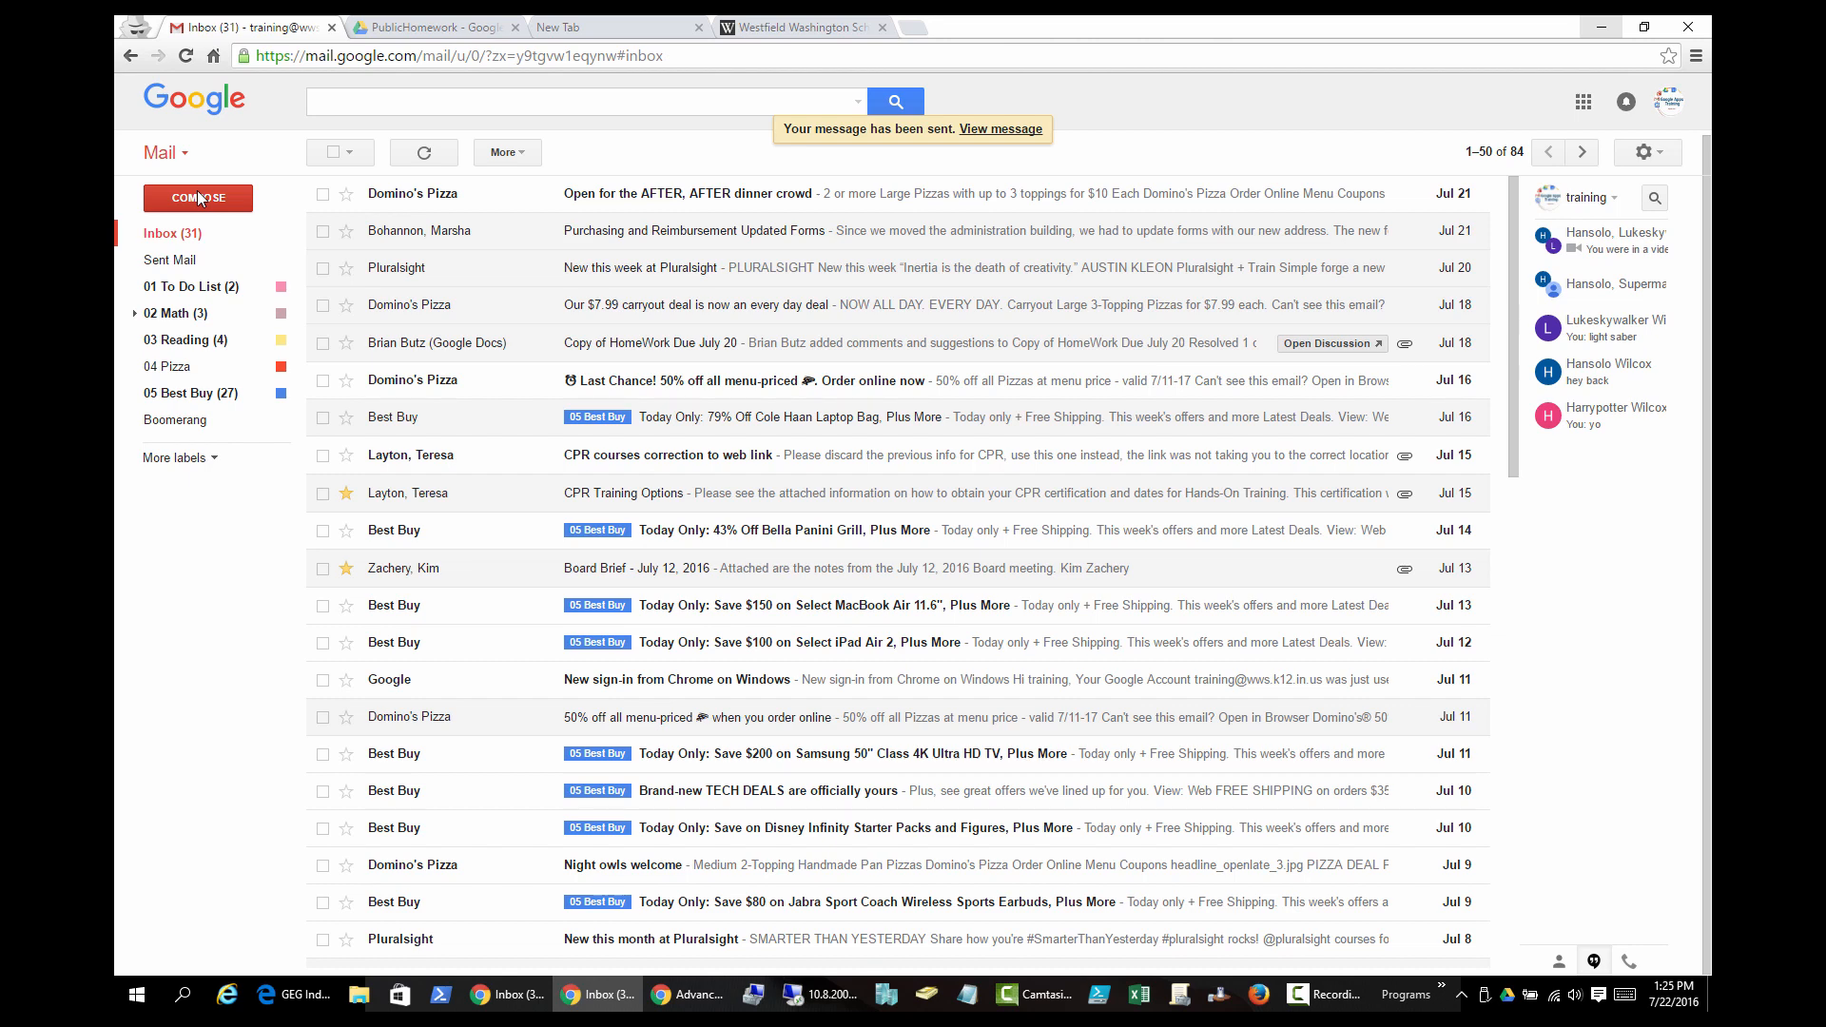
Insert the "Lunch" canned response into a new message, highlight its inserted sentence, and close the message without sending it
{"action": "left_click", "coordinate": [200, 197]}
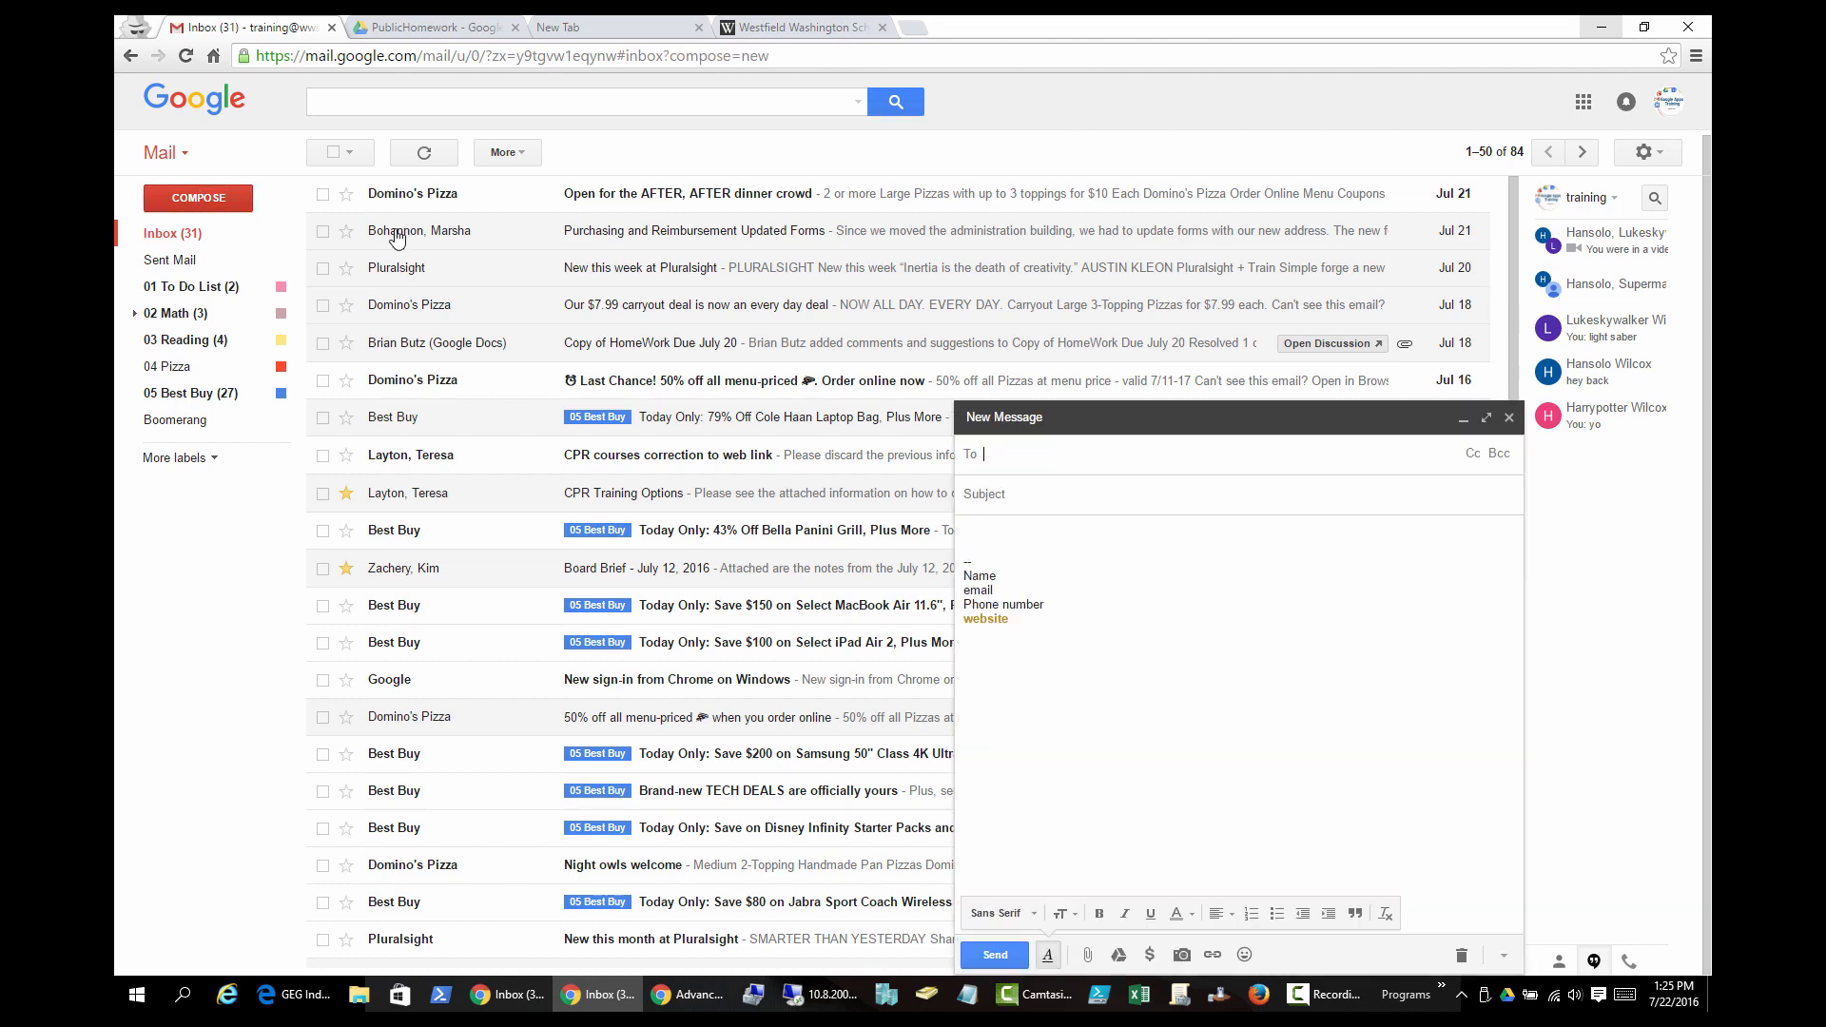
{"action": "left_click", "coordinate": [1504, 956]}
{"action": "mouse_move", "coordinate": [1557, 789]}
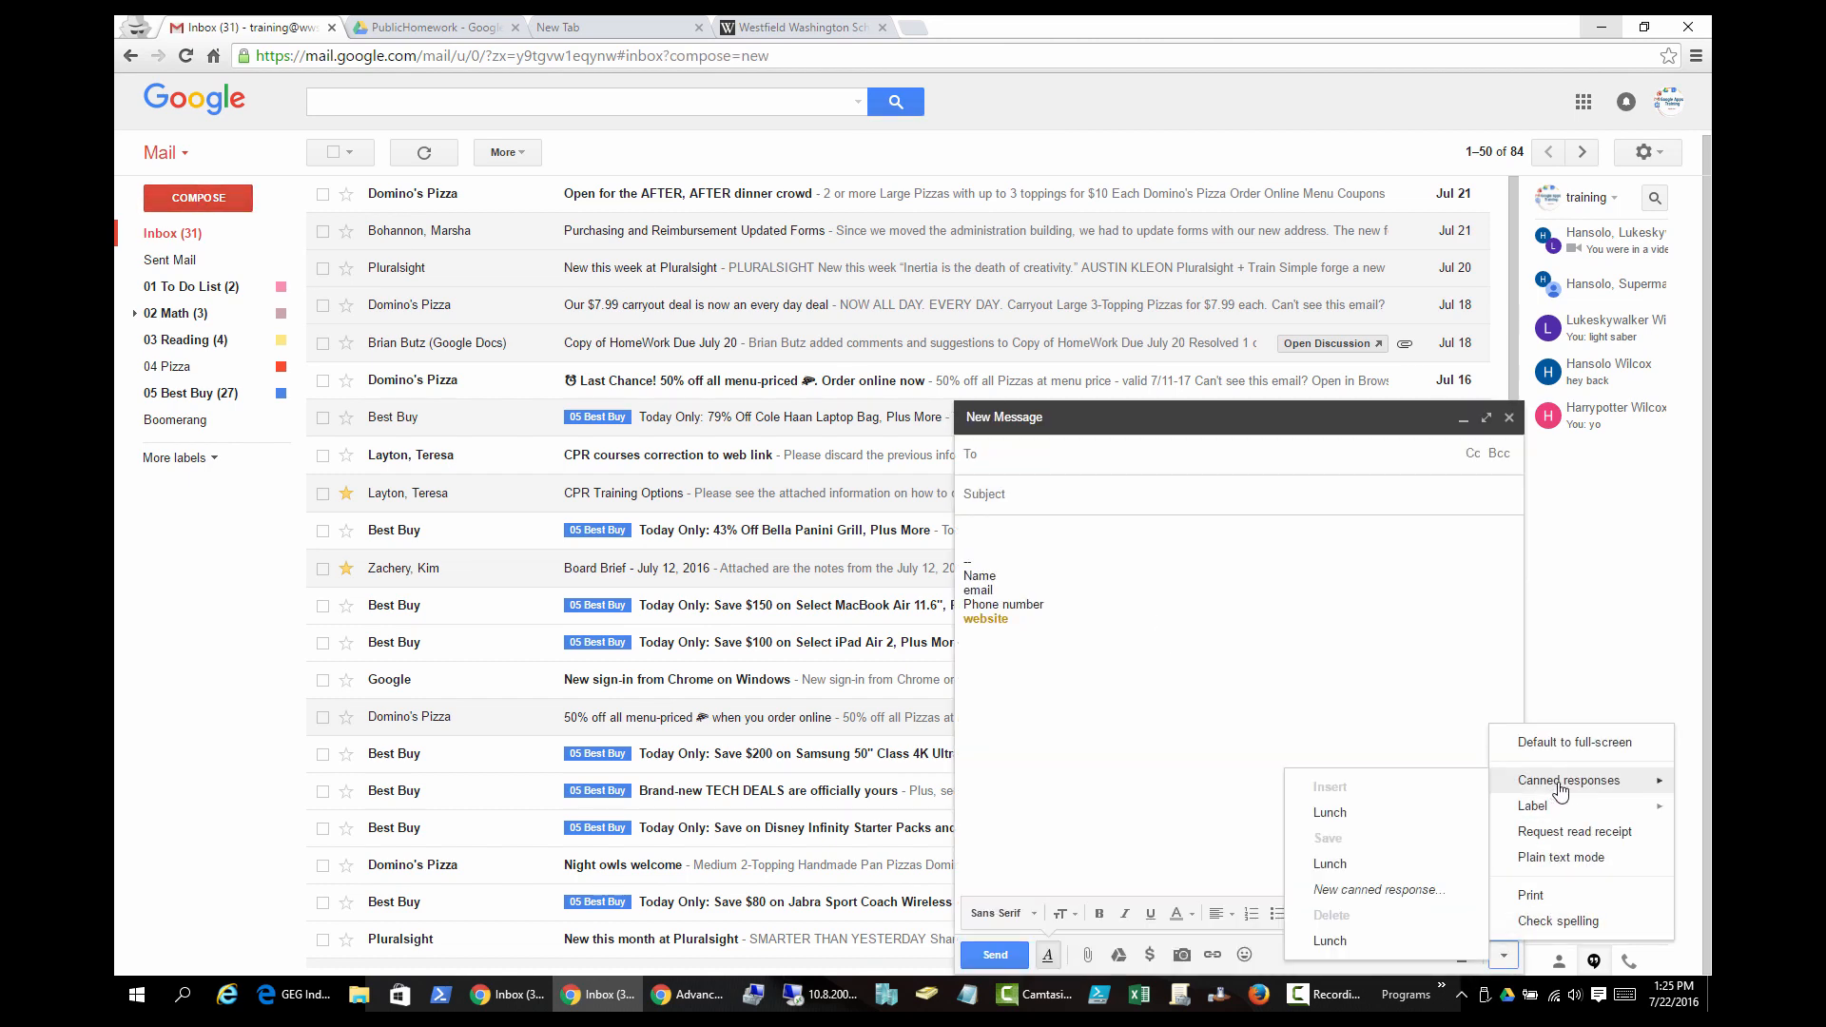
{"action": "left_click", "coordinate": [1391, 815]}
{"action": "left_click_drag", "start_coordinate": [976, 534], "coordinate": [1187, 555]}
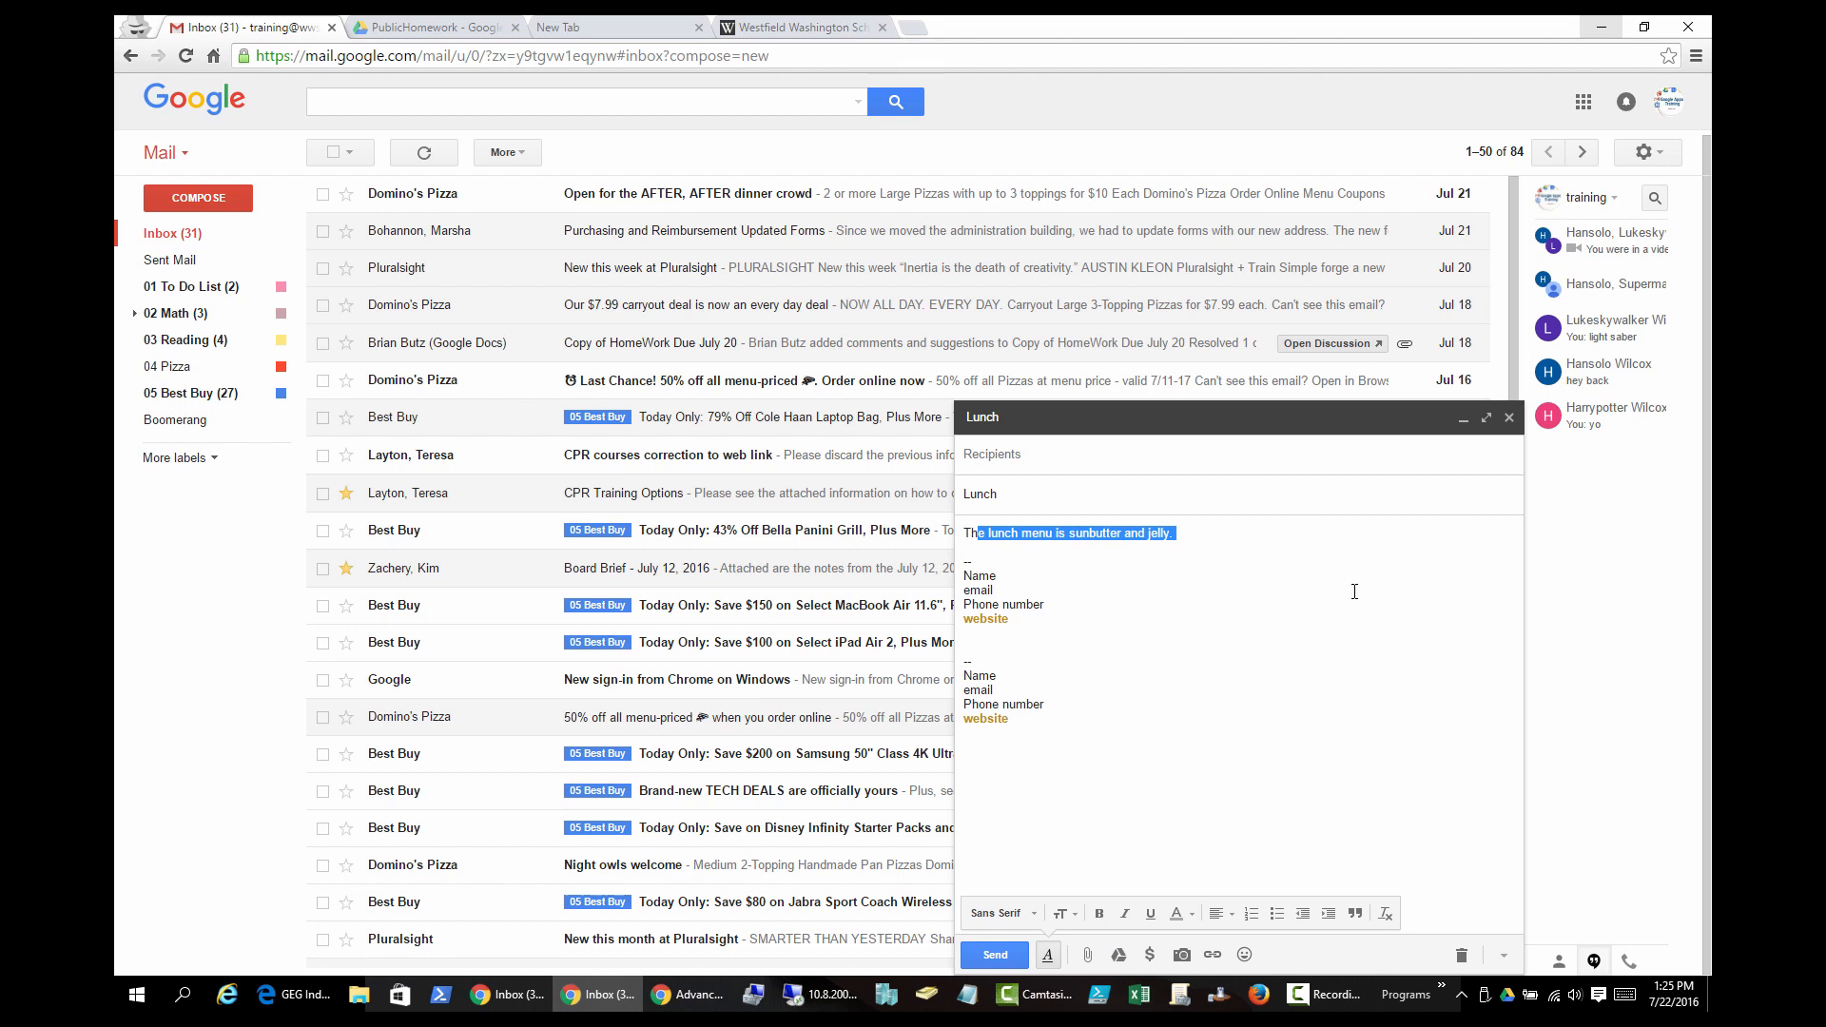
{"action": "left_click", "coordinate": [1215, 572]}
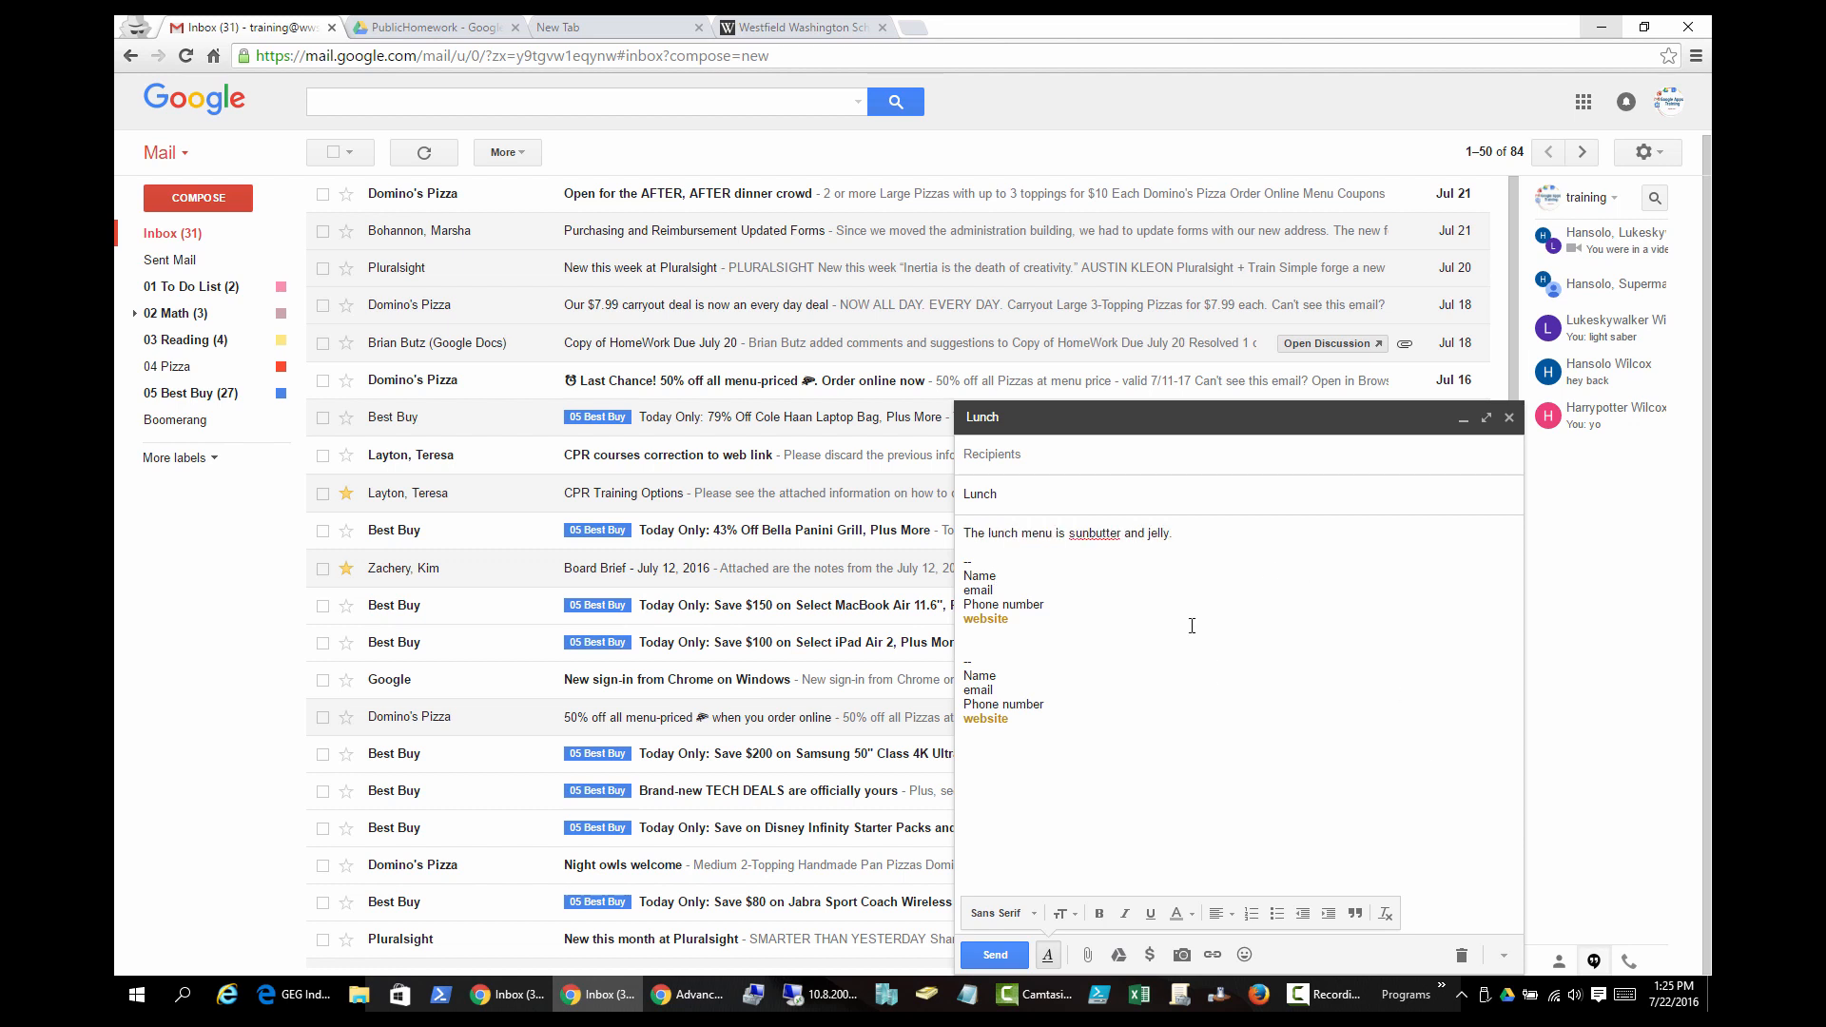
{"action": "left_click", "coordinate": [1509, 417]}
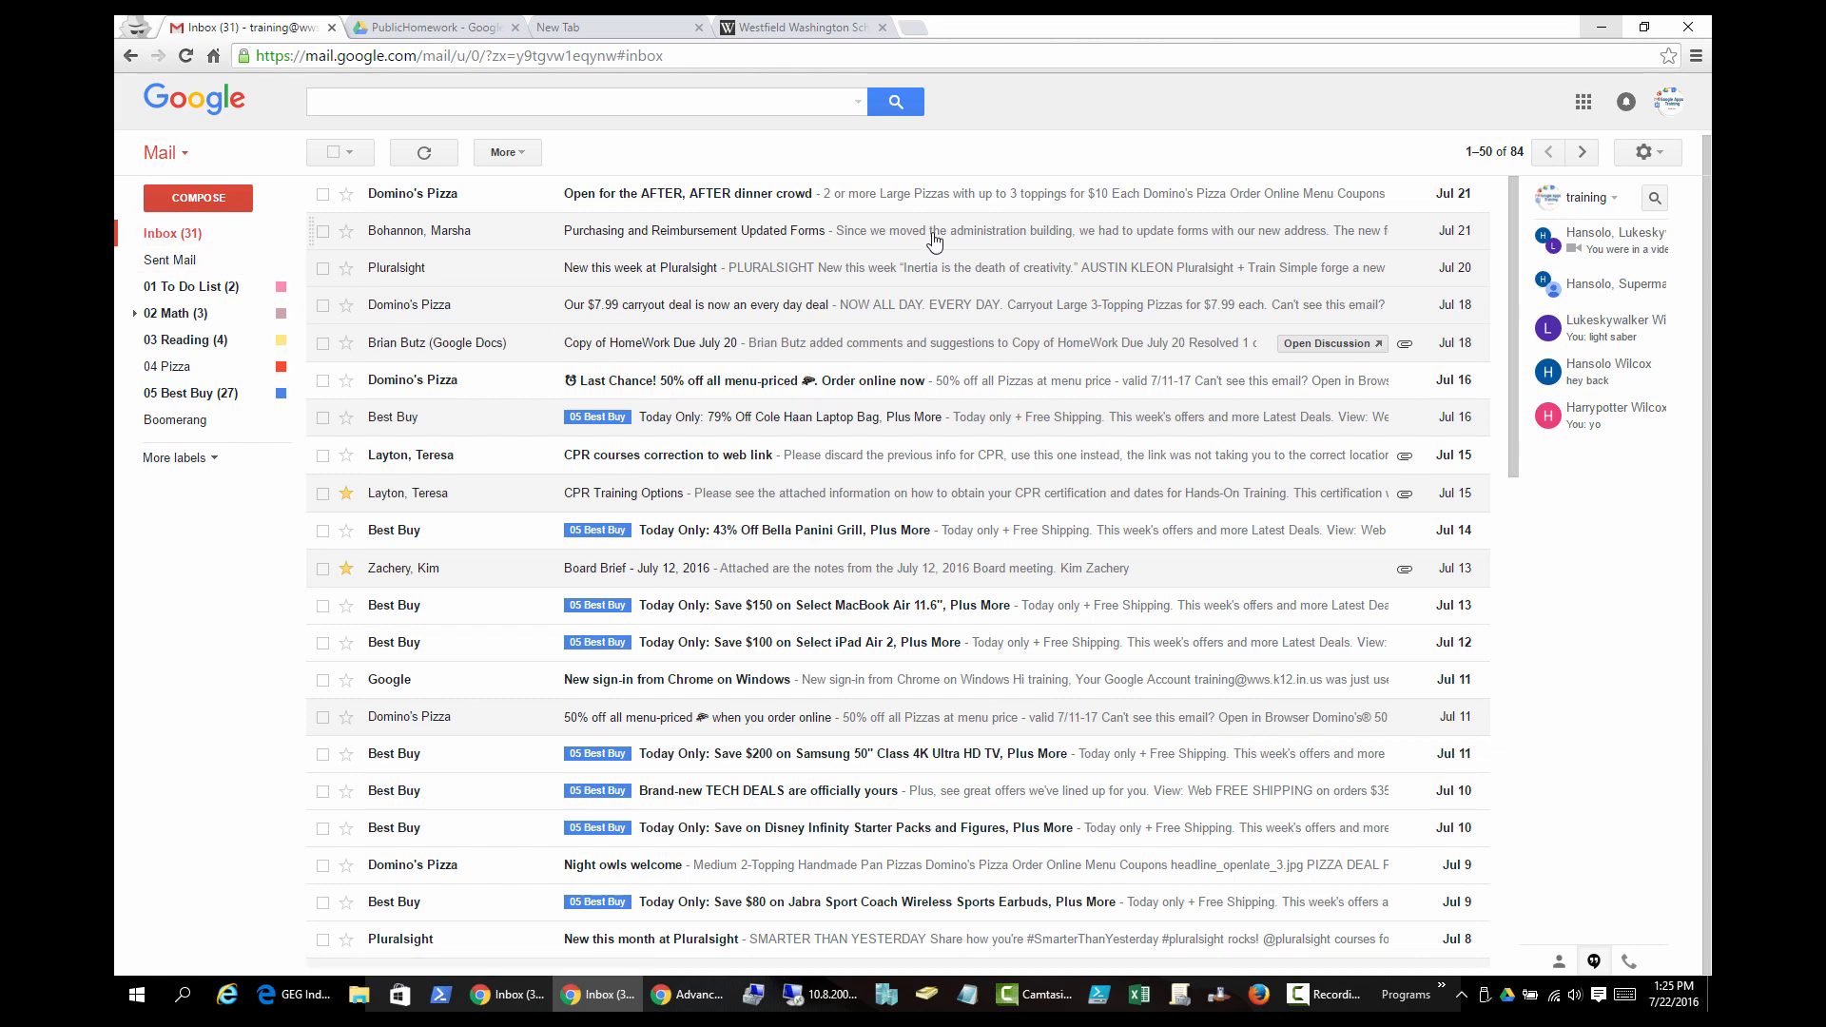
Open the Accounts section of the mail settings and highlight the "Grant access to your account" description
{"action": "left_click", "coordinate": [1647, 152]}
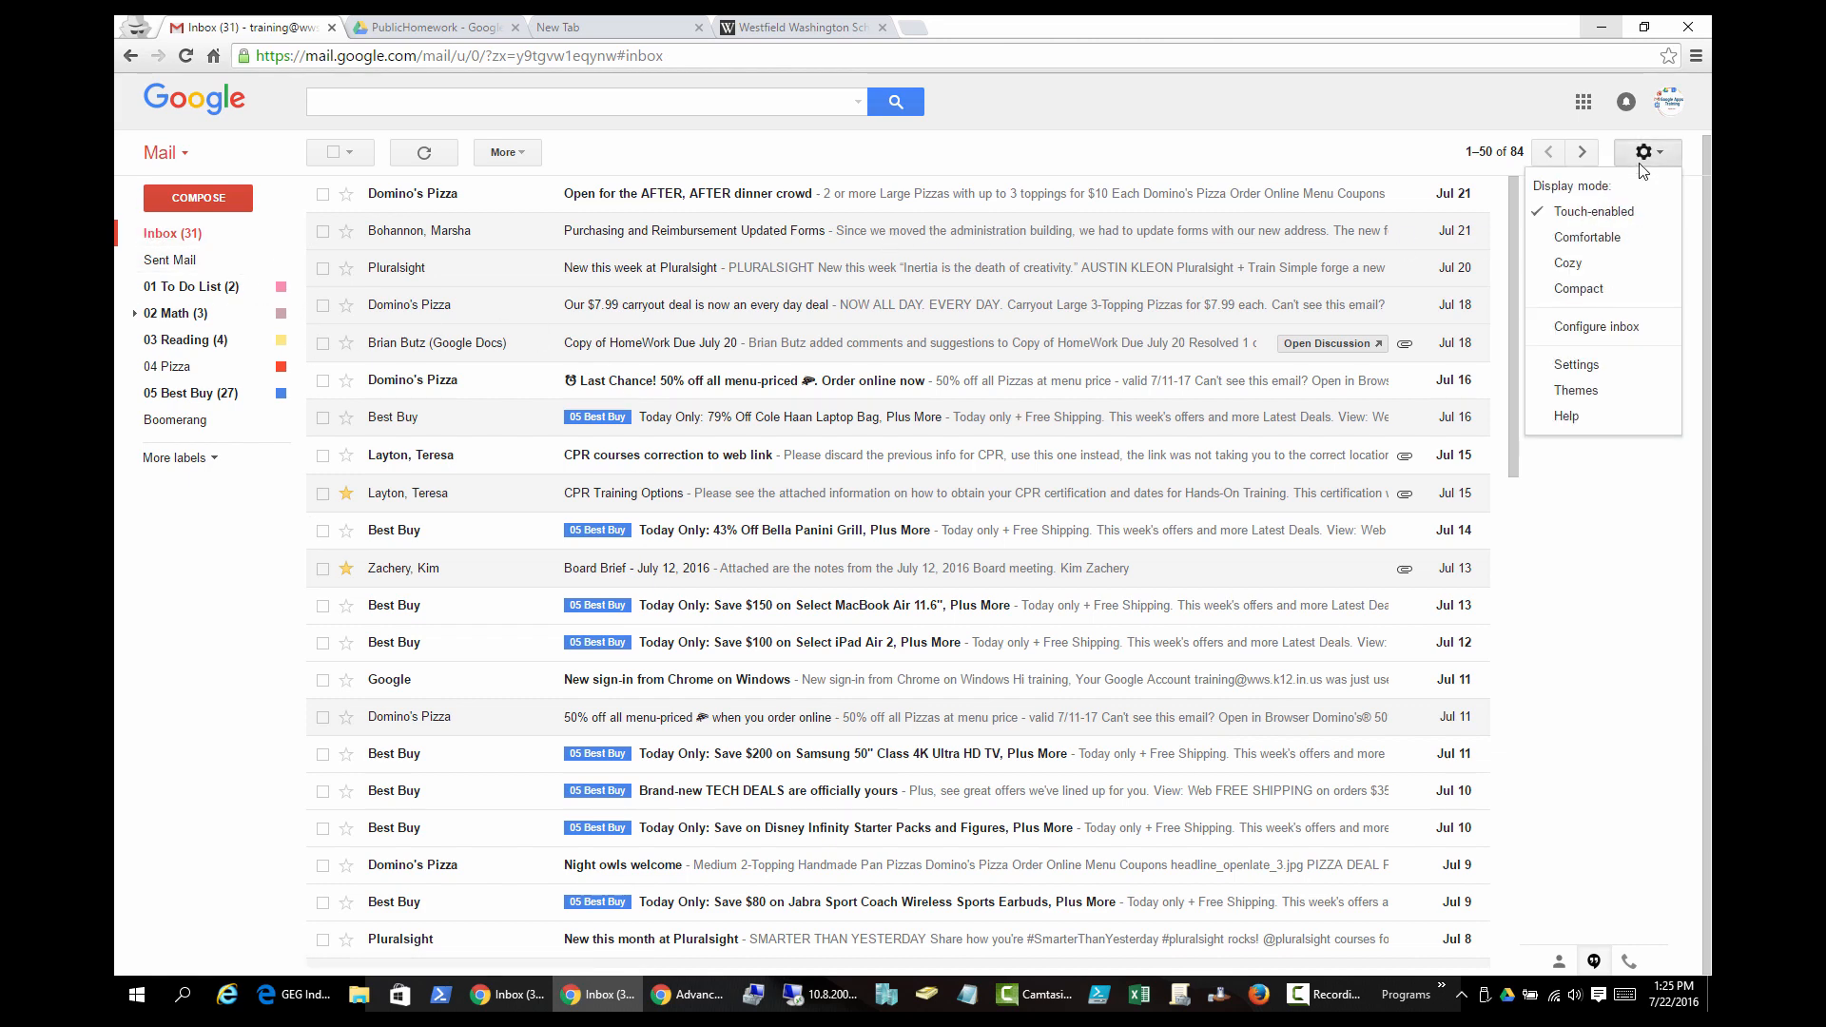
{"action": "left_click", "coordinate": [1571, 362]}
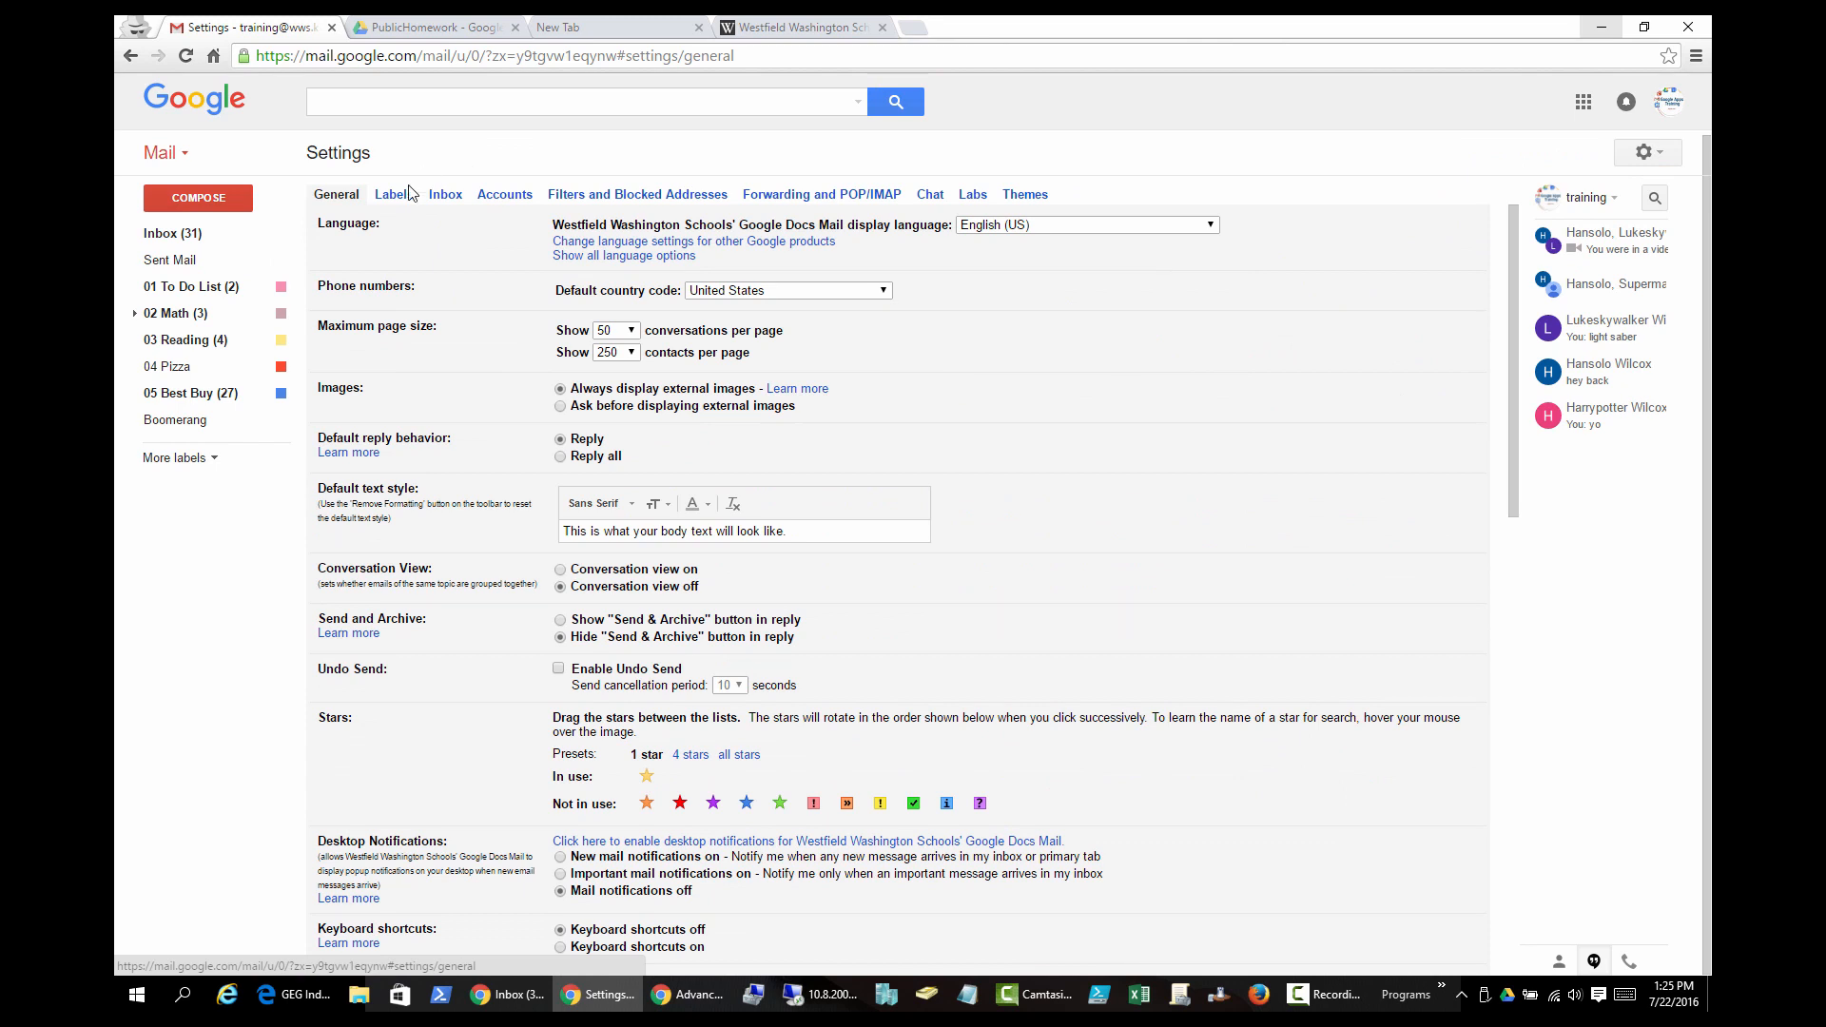
{"action": "left_click", "coordinate": [493, 194]}
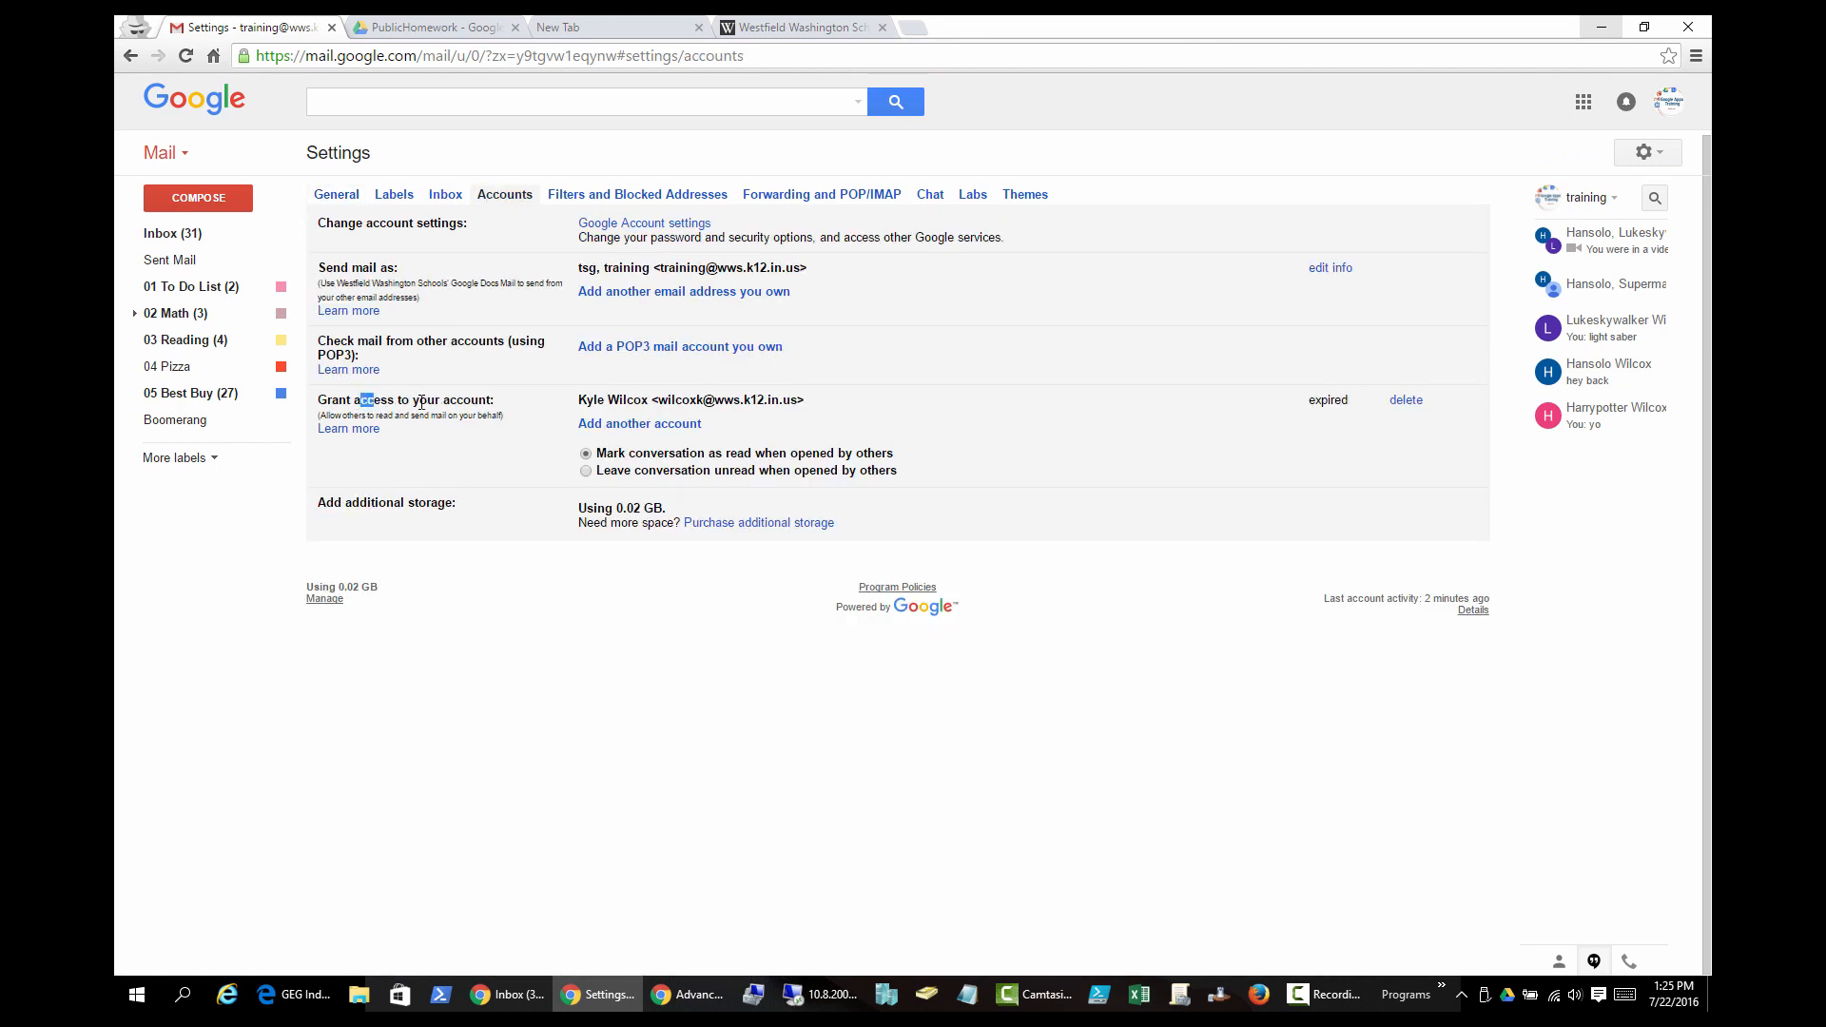
{"action": "left_click_drag", "start_coordinate": [361, 401], "coordinate": [503, 419]}
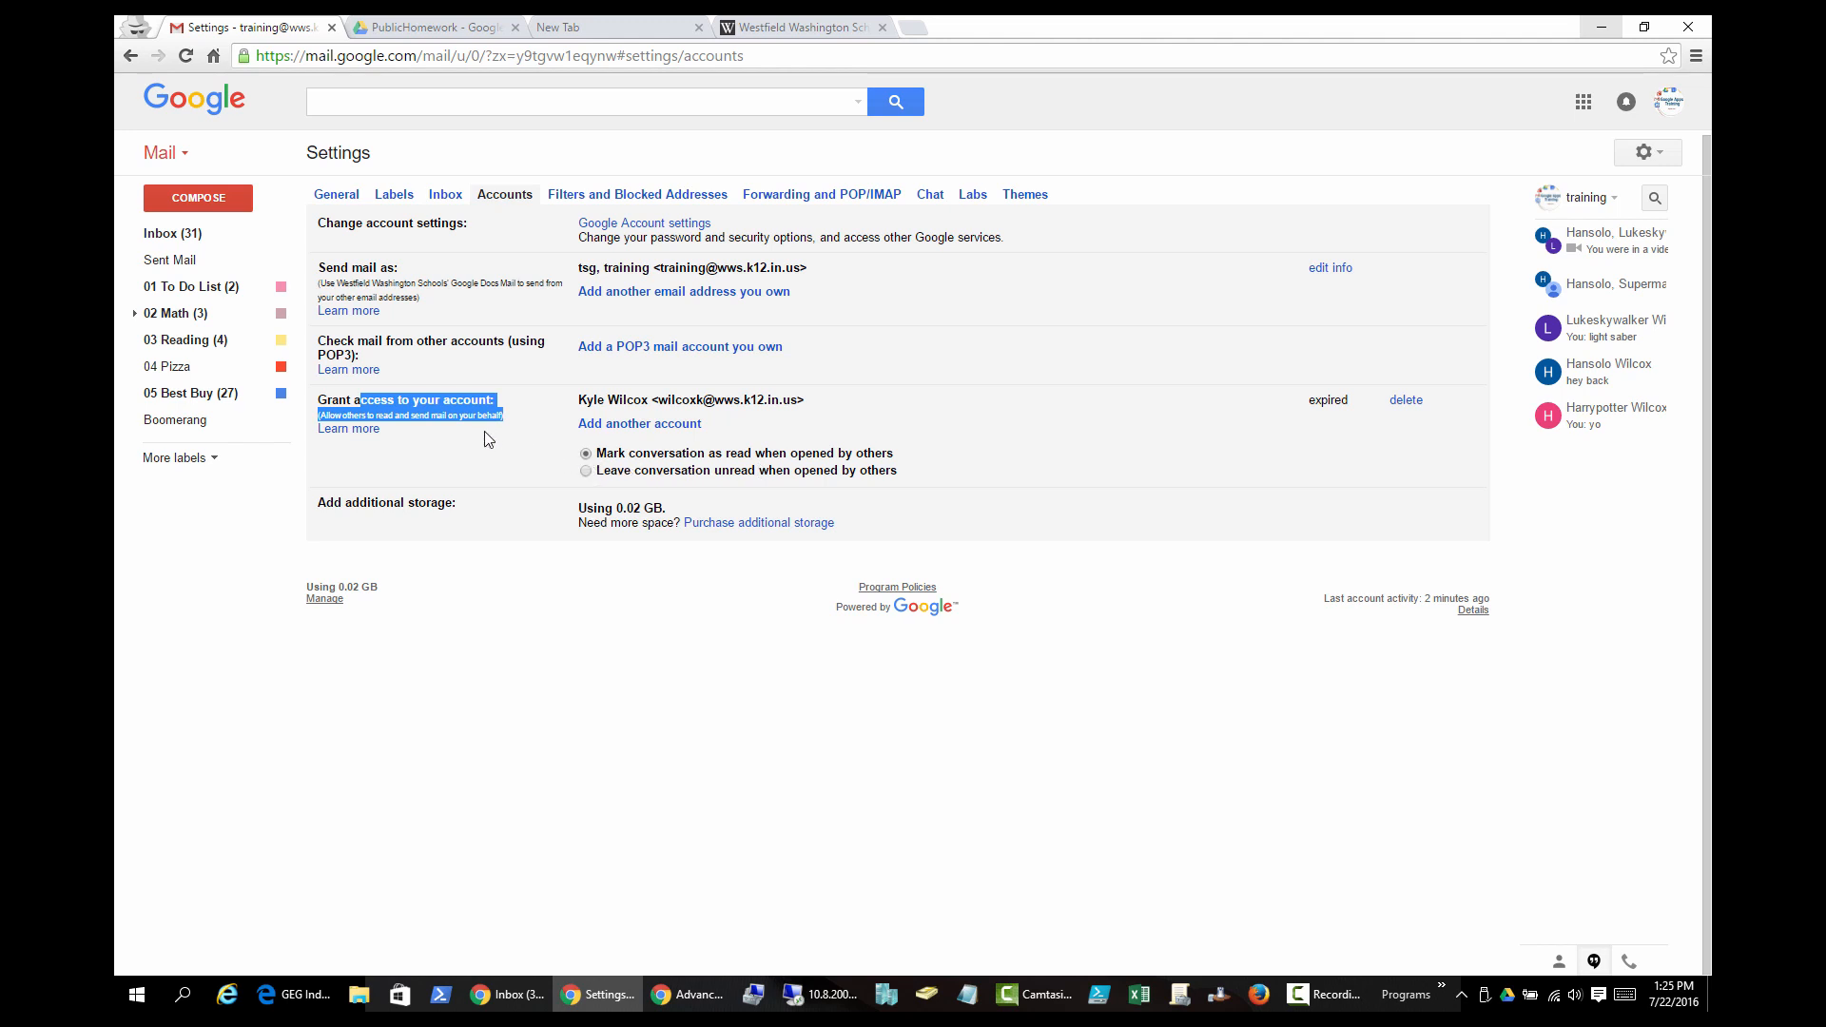
Add another account as a mail delegate by entering the person's e-mail address and sending the email to grant access
{"action": "left_click", "coordinate": [627, 430]}
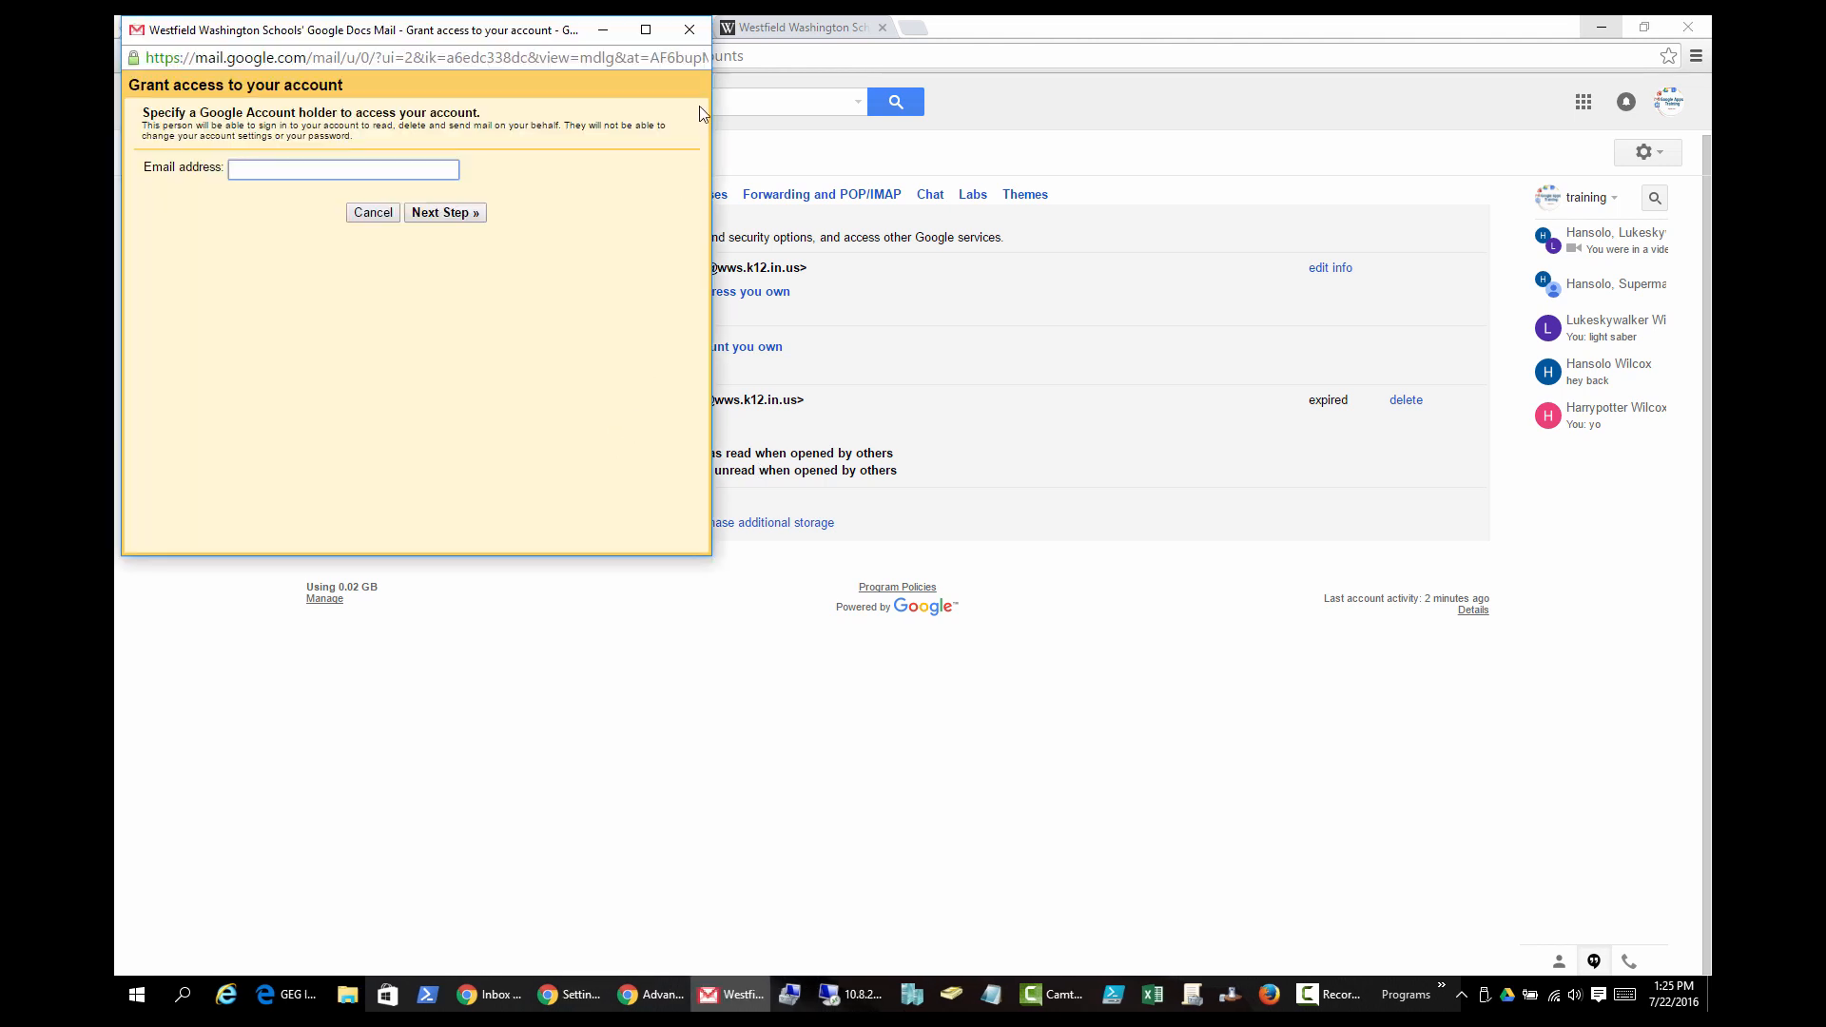
{"action": "left_click_drag", "start_coordinate": [523, 43], "coordinate": [1168, 369]}
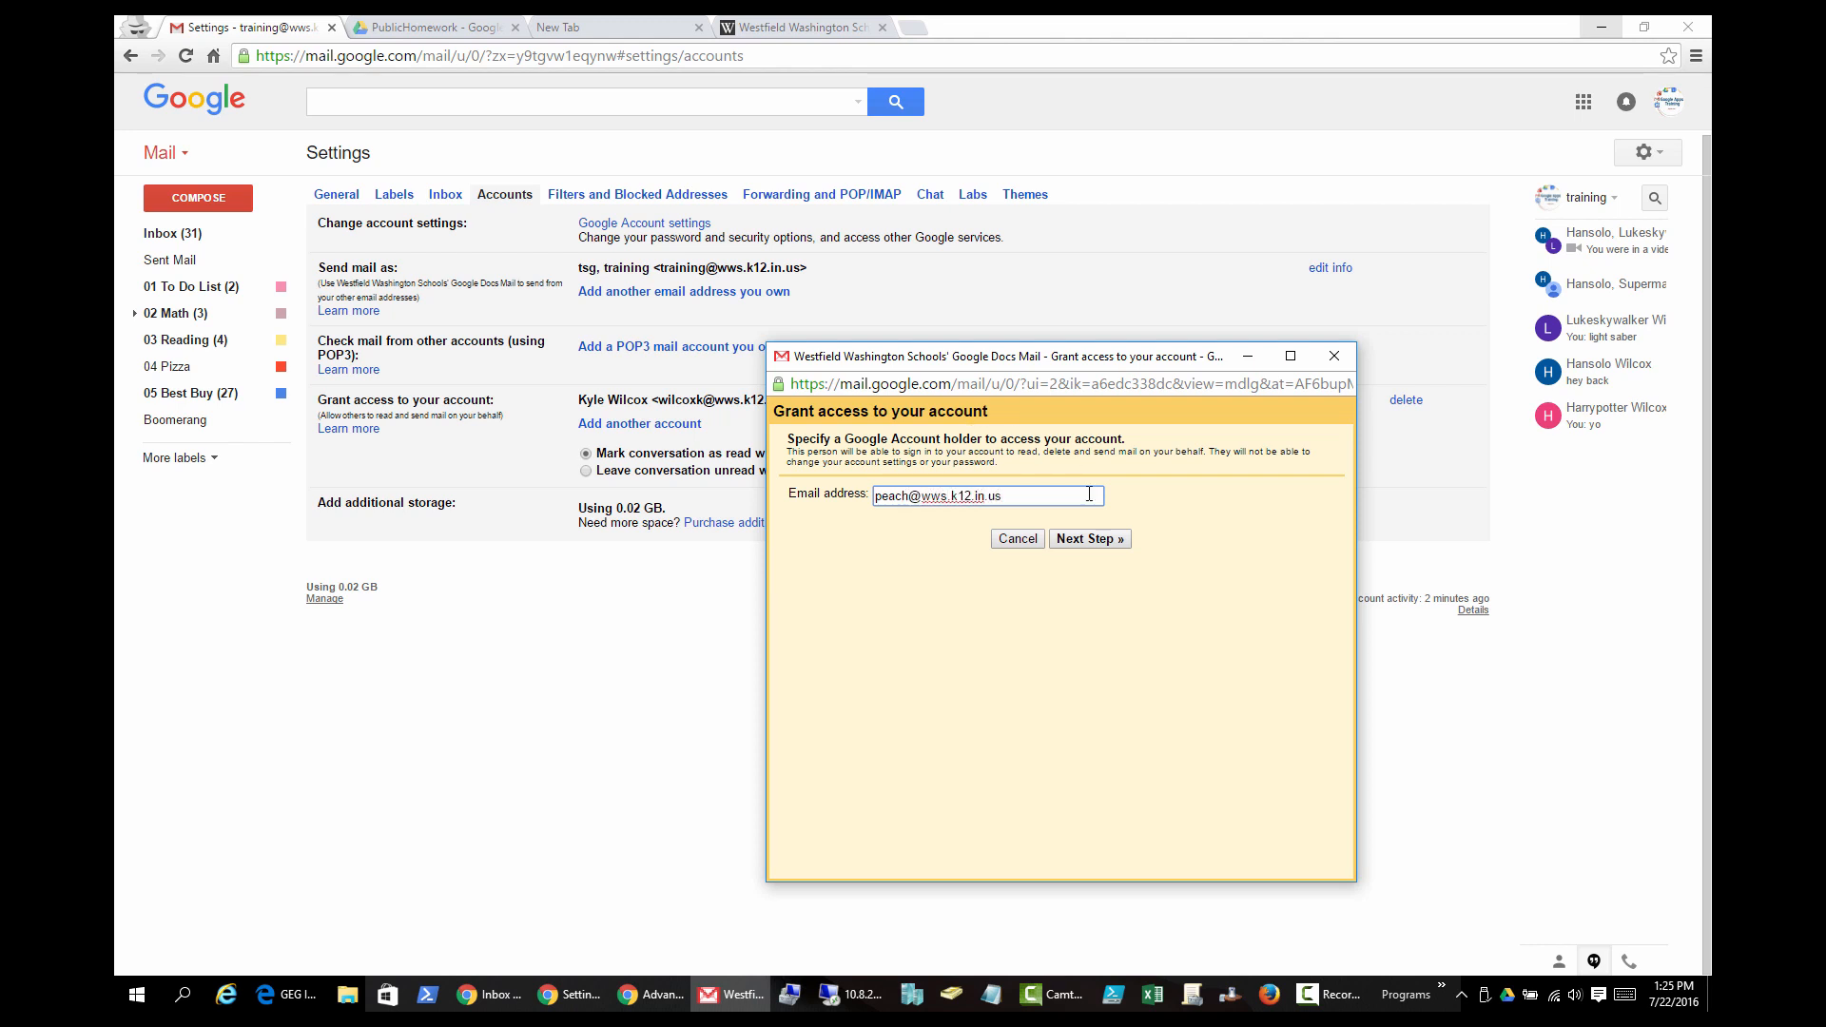
{"action": "left_click", "coordinate": [1103, 544]}
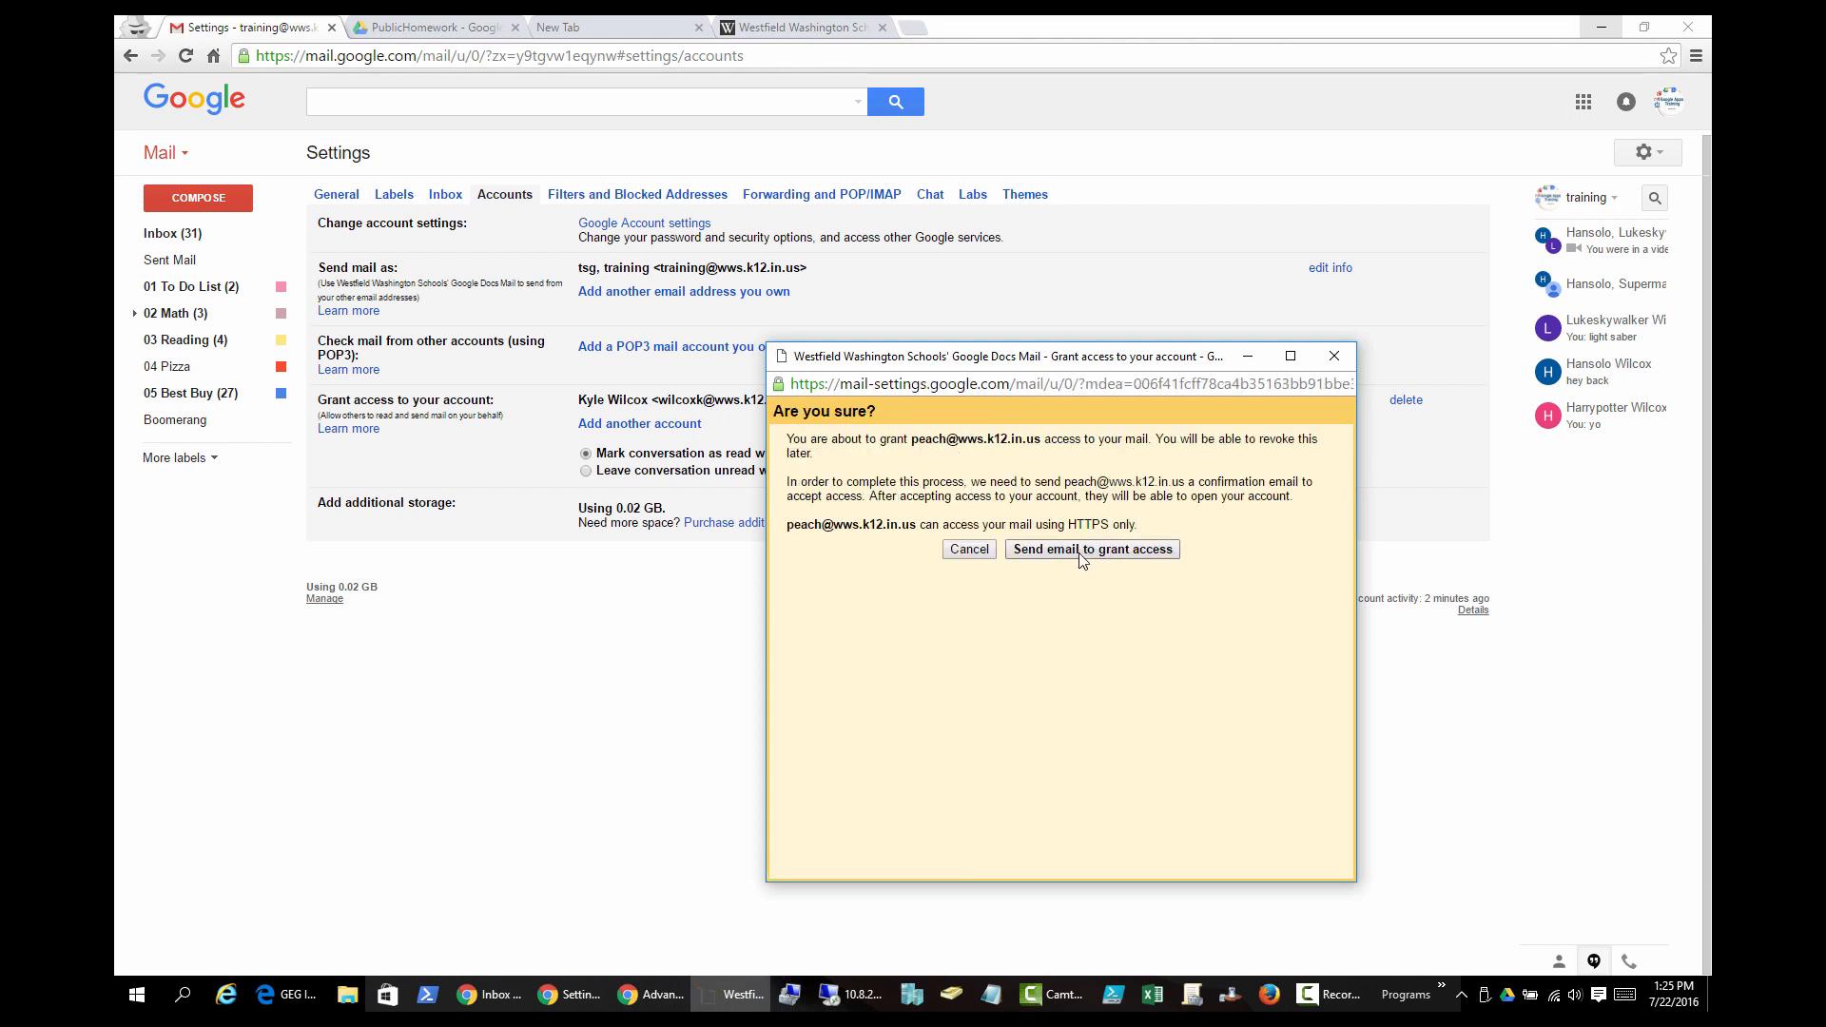
{"action": "left_click", "coordinate": [1079, 555]}
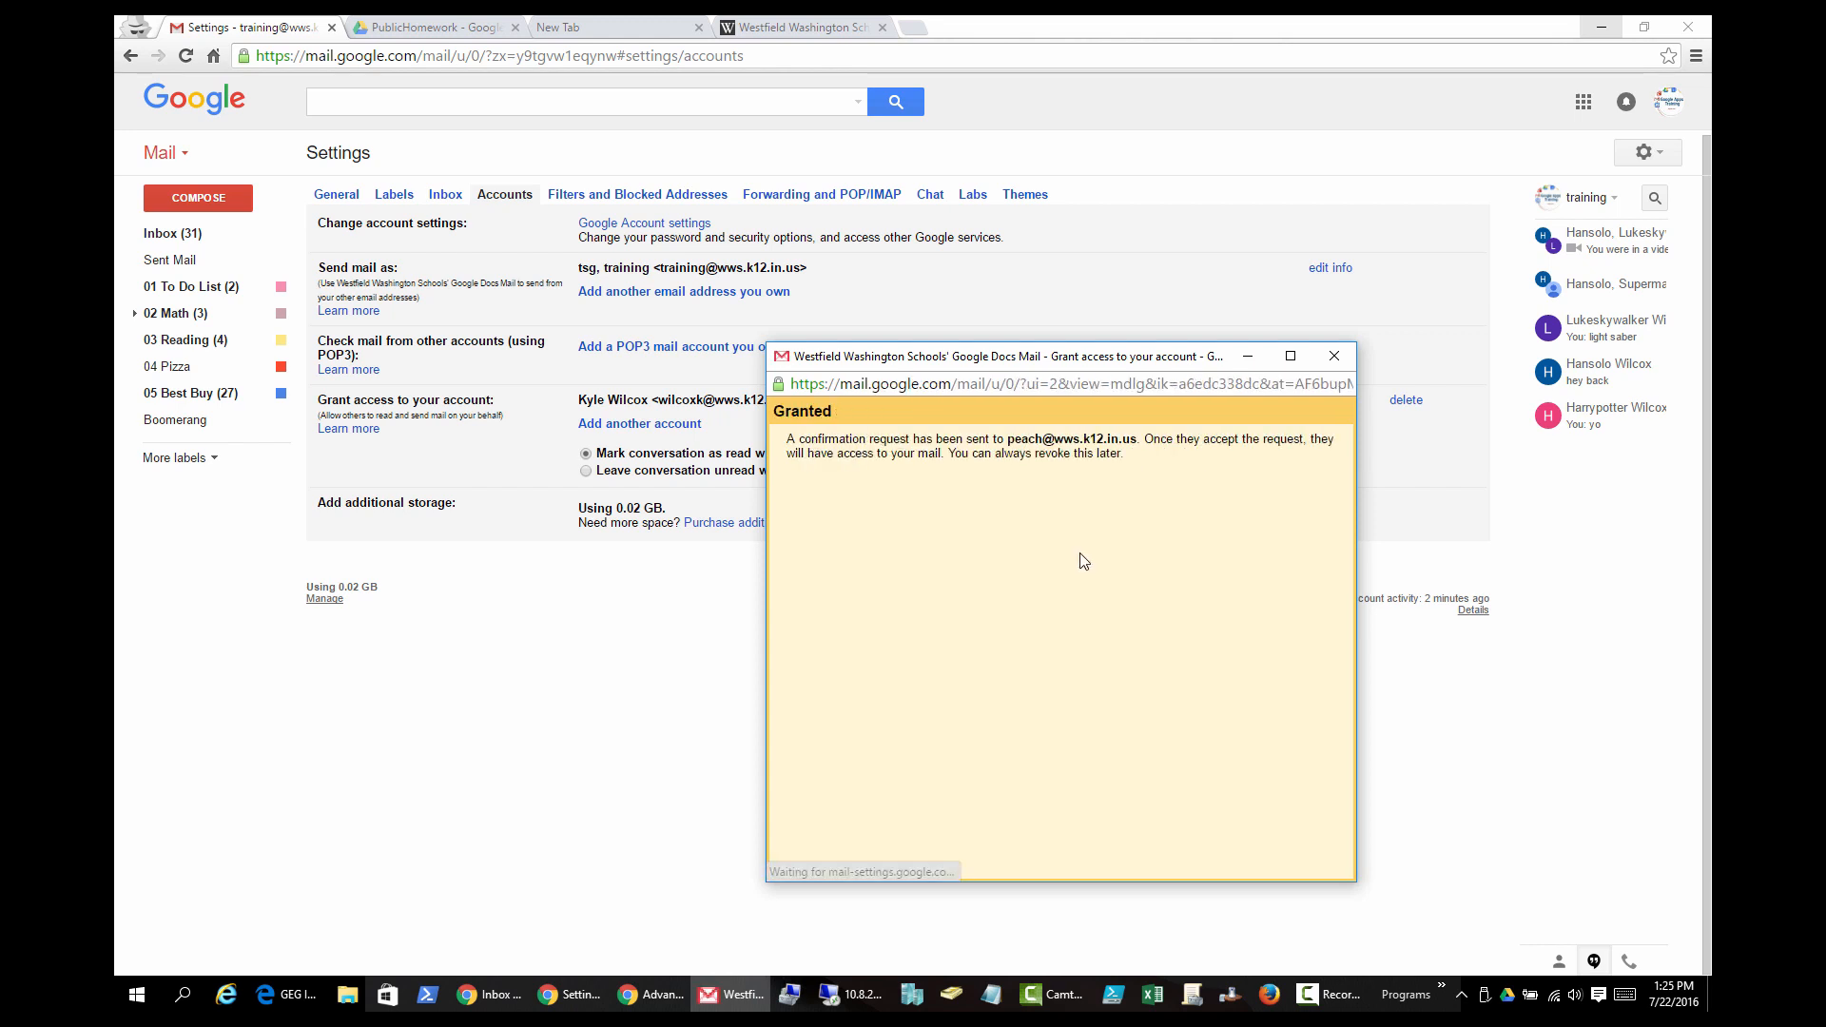
{"action": "left_click", "coordinate": [1334, 357]}
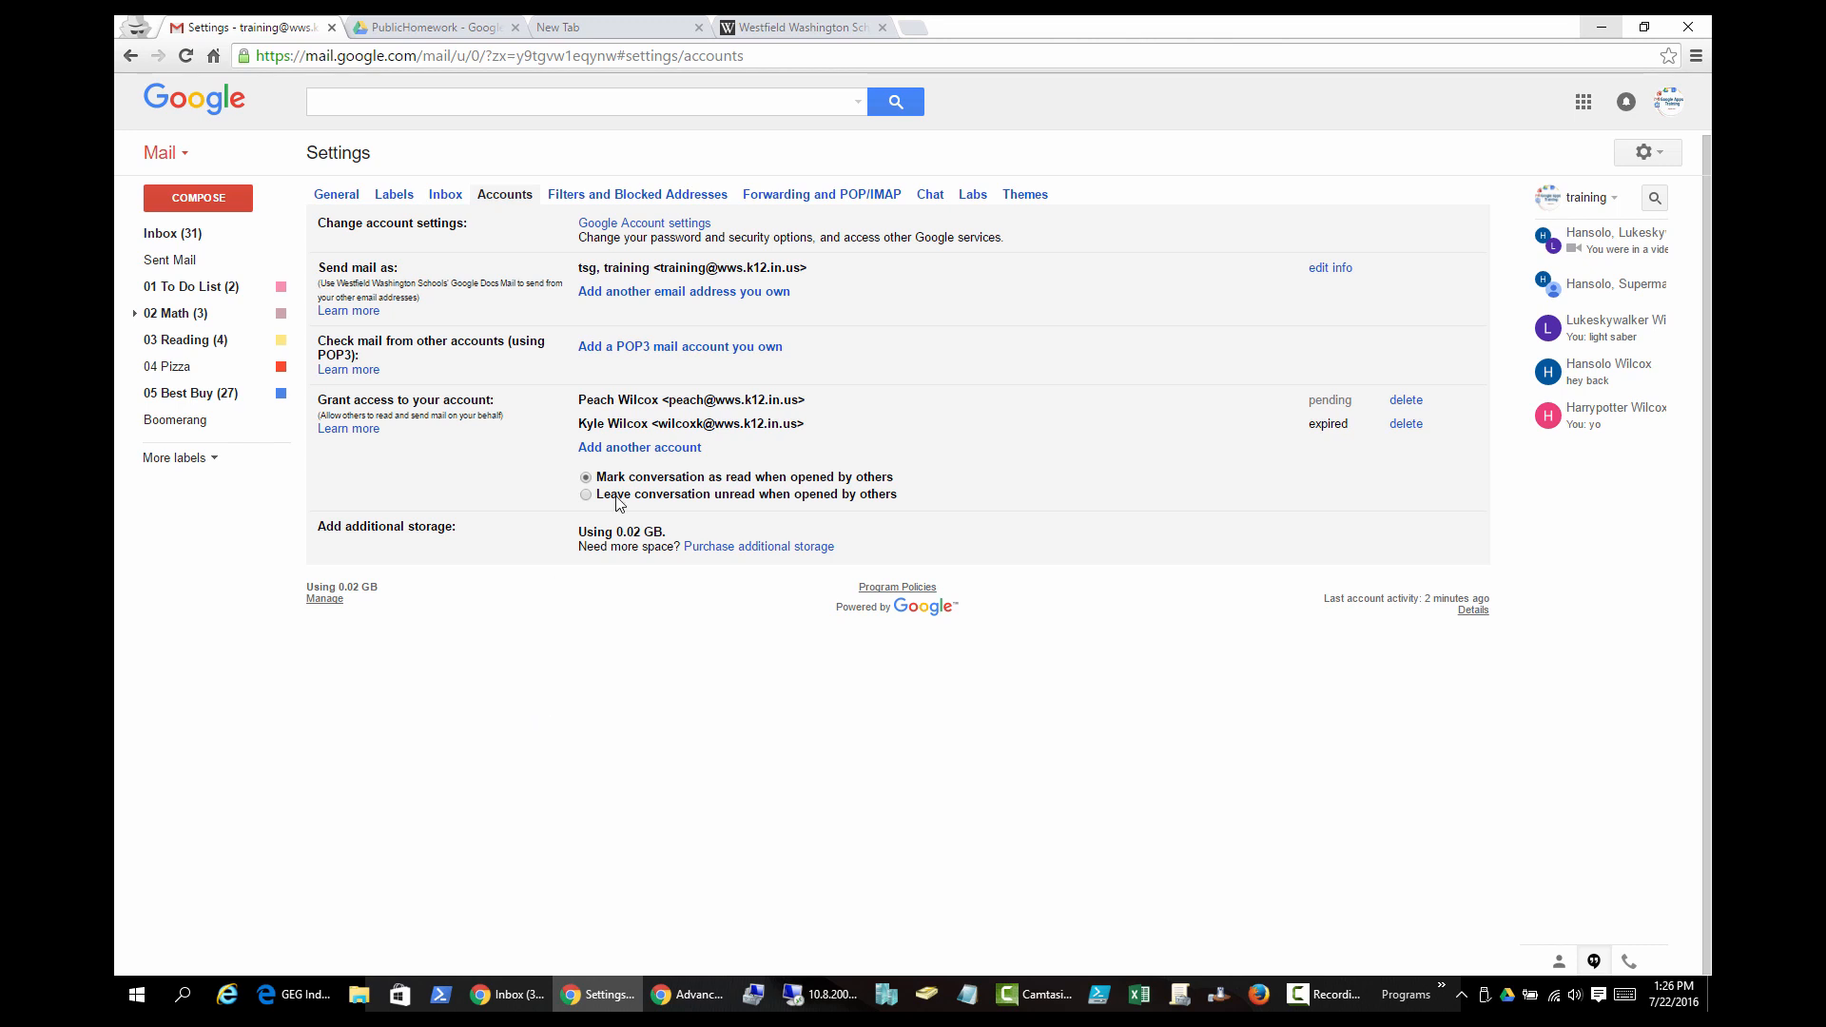
Set delegated access to "Leave conversation unread when opened by others"
{"action": "left_click_drag", "start_coordinate": [651, 478], "coordinate": [903, 483]}
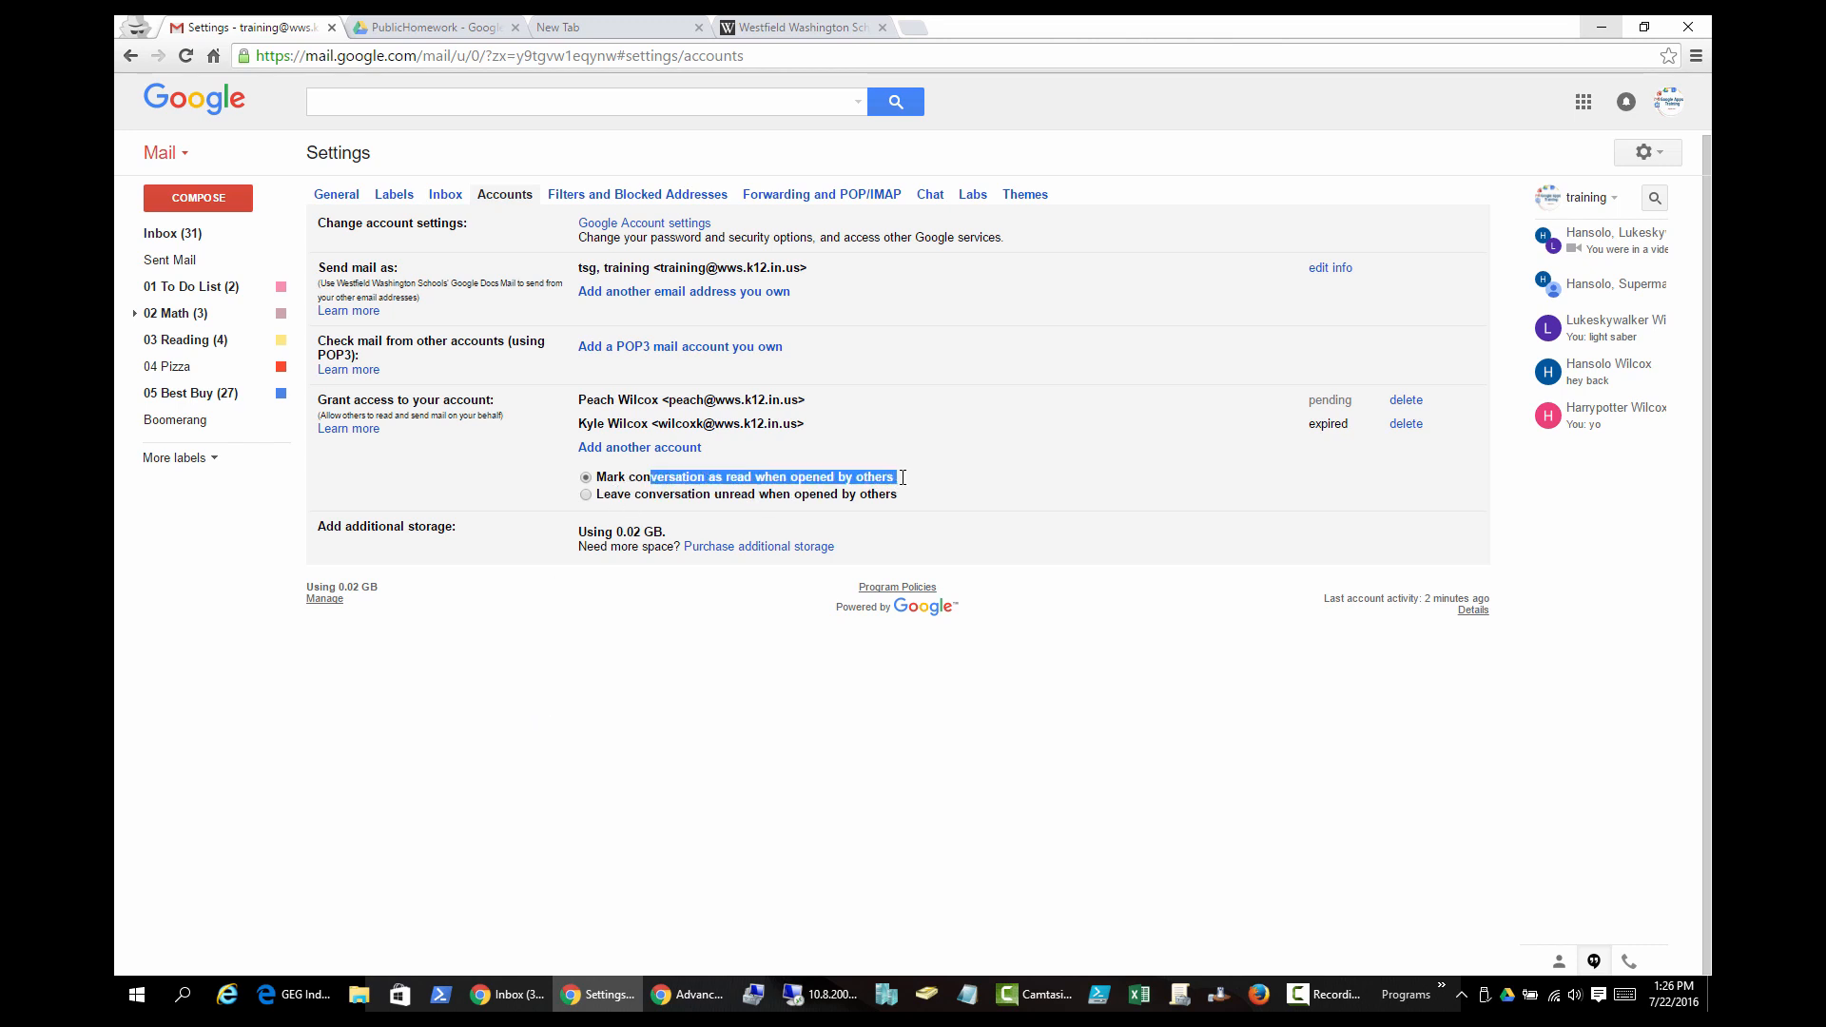
{"action": "left_click", "coordinate": [861, 485]}
{"action": "left_click_drag", "start_coordinate": [635, 480], "coordinate": [816, 495]}
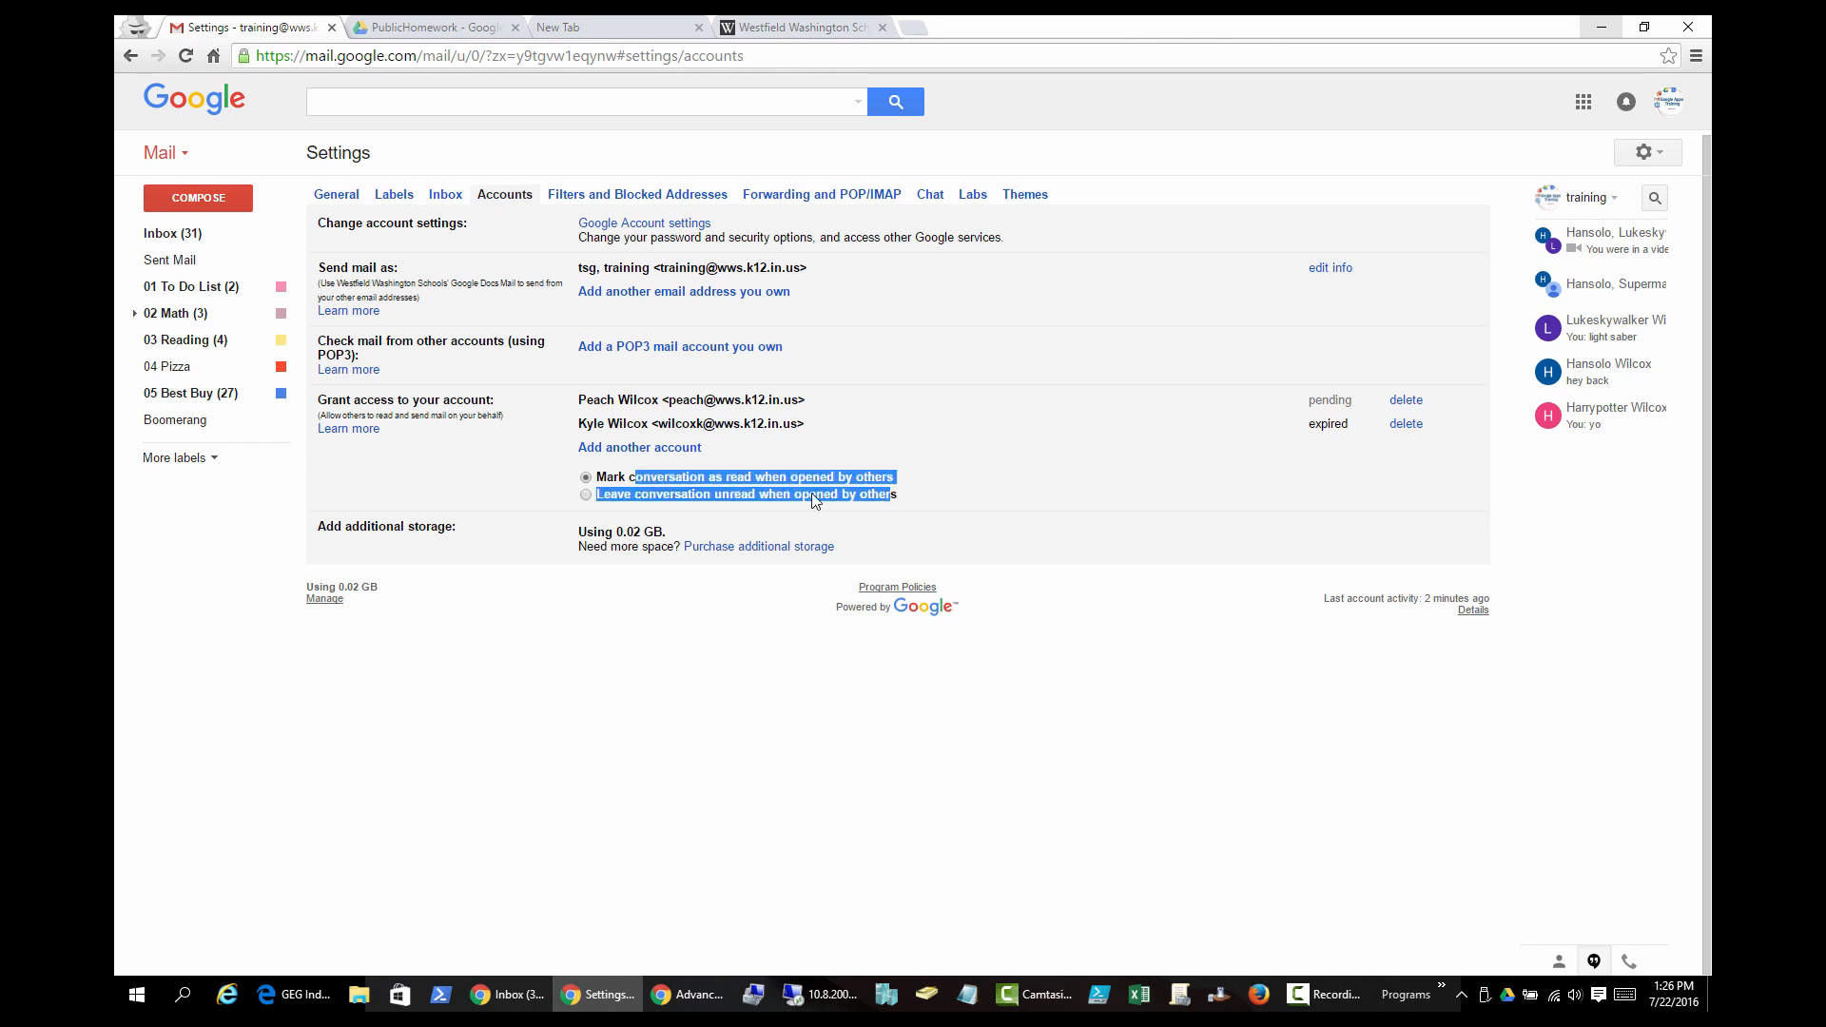
{"action": "left_click", "coordinate": [816, 494]}
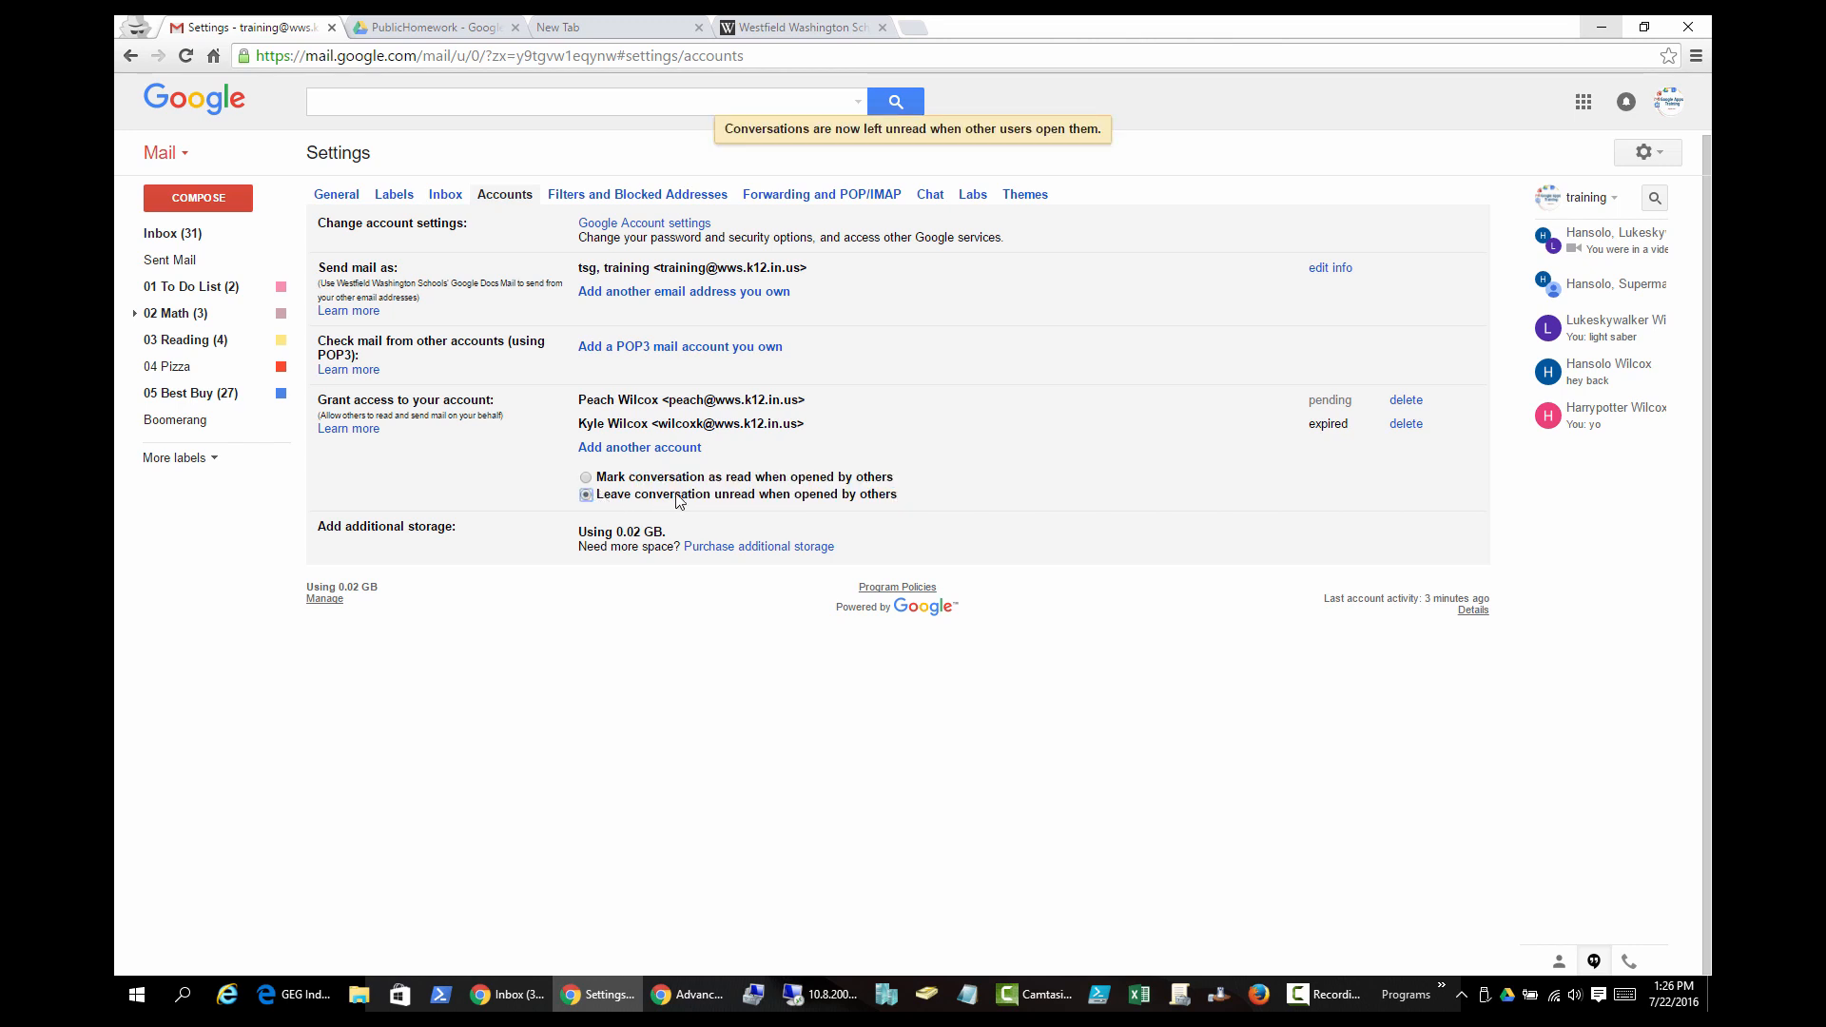
{"action": "mouse_move", "coordinate": [674, 497]}
{"action": "left_mouse_down"}
{"action": "mouse_move", "coordinate": [908, 498]}
{"action": "mouse_move", "coordinate": [662, 496]}
{"action": "left_mouse_up"}
{"action": "left_click", "coordinate": [904, 497]}
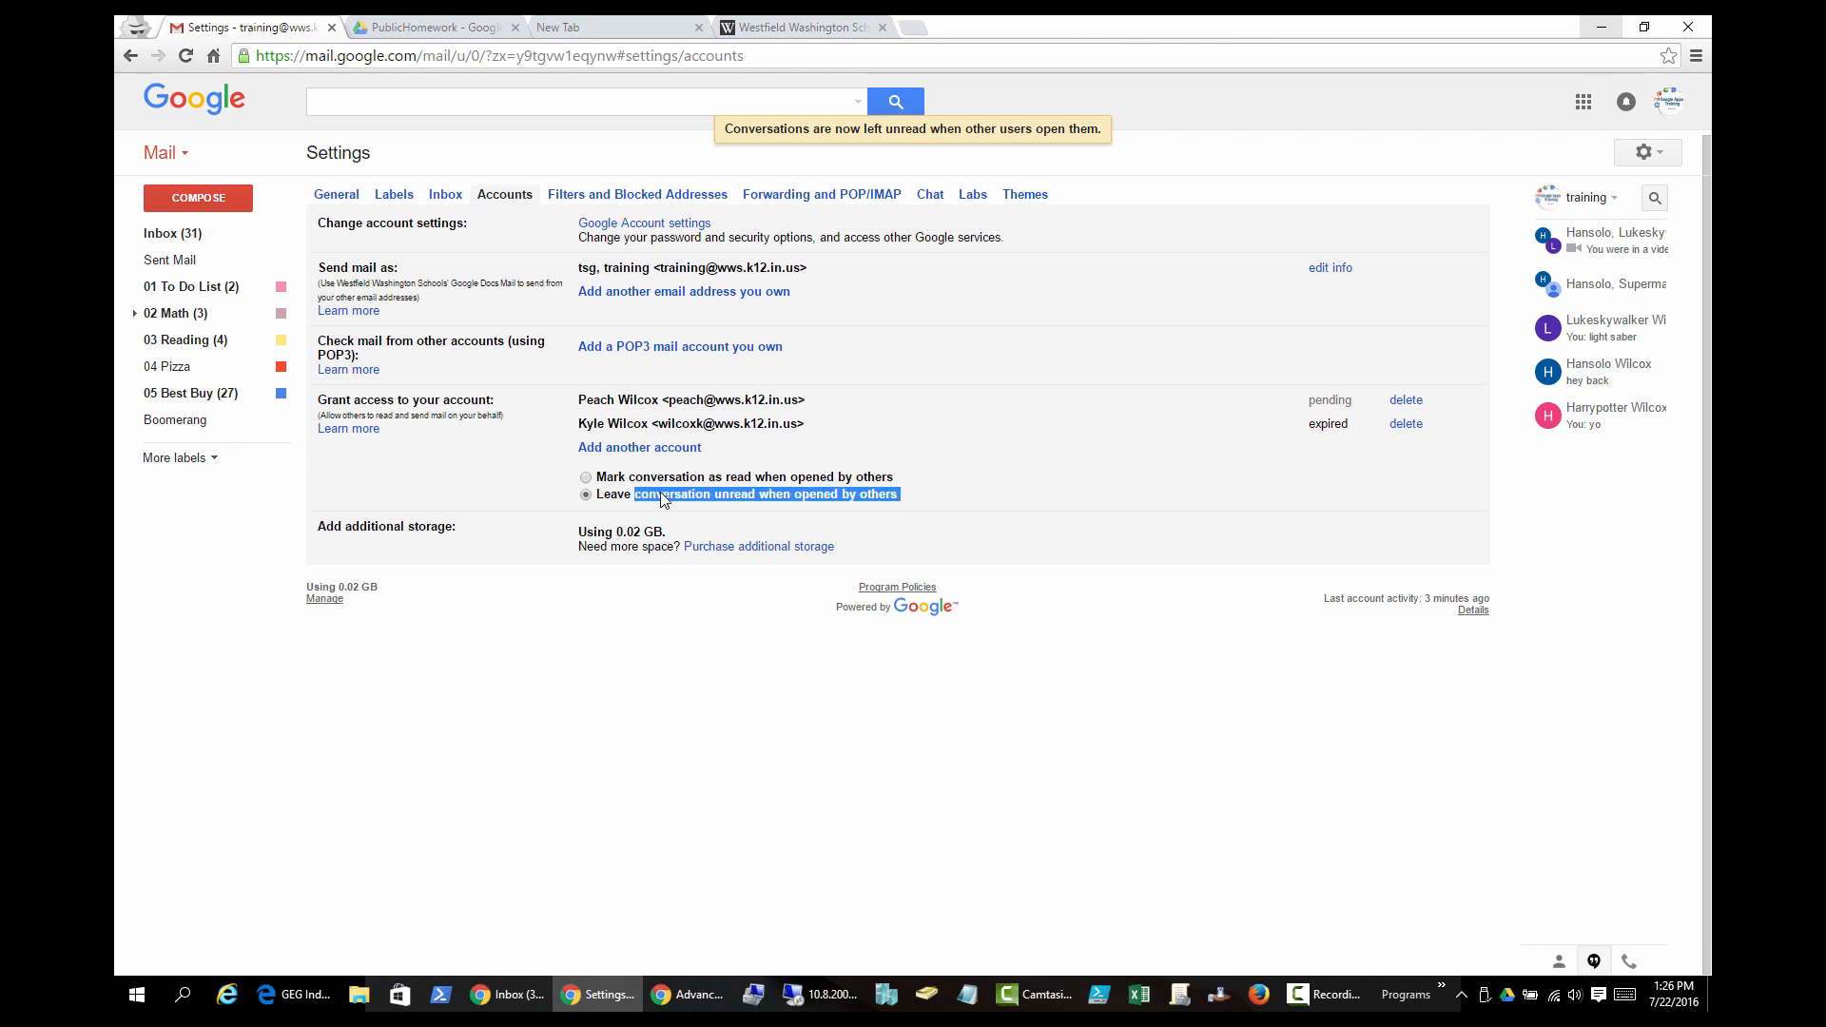
{"action": "left_click", "coordinate": [802, 496]}
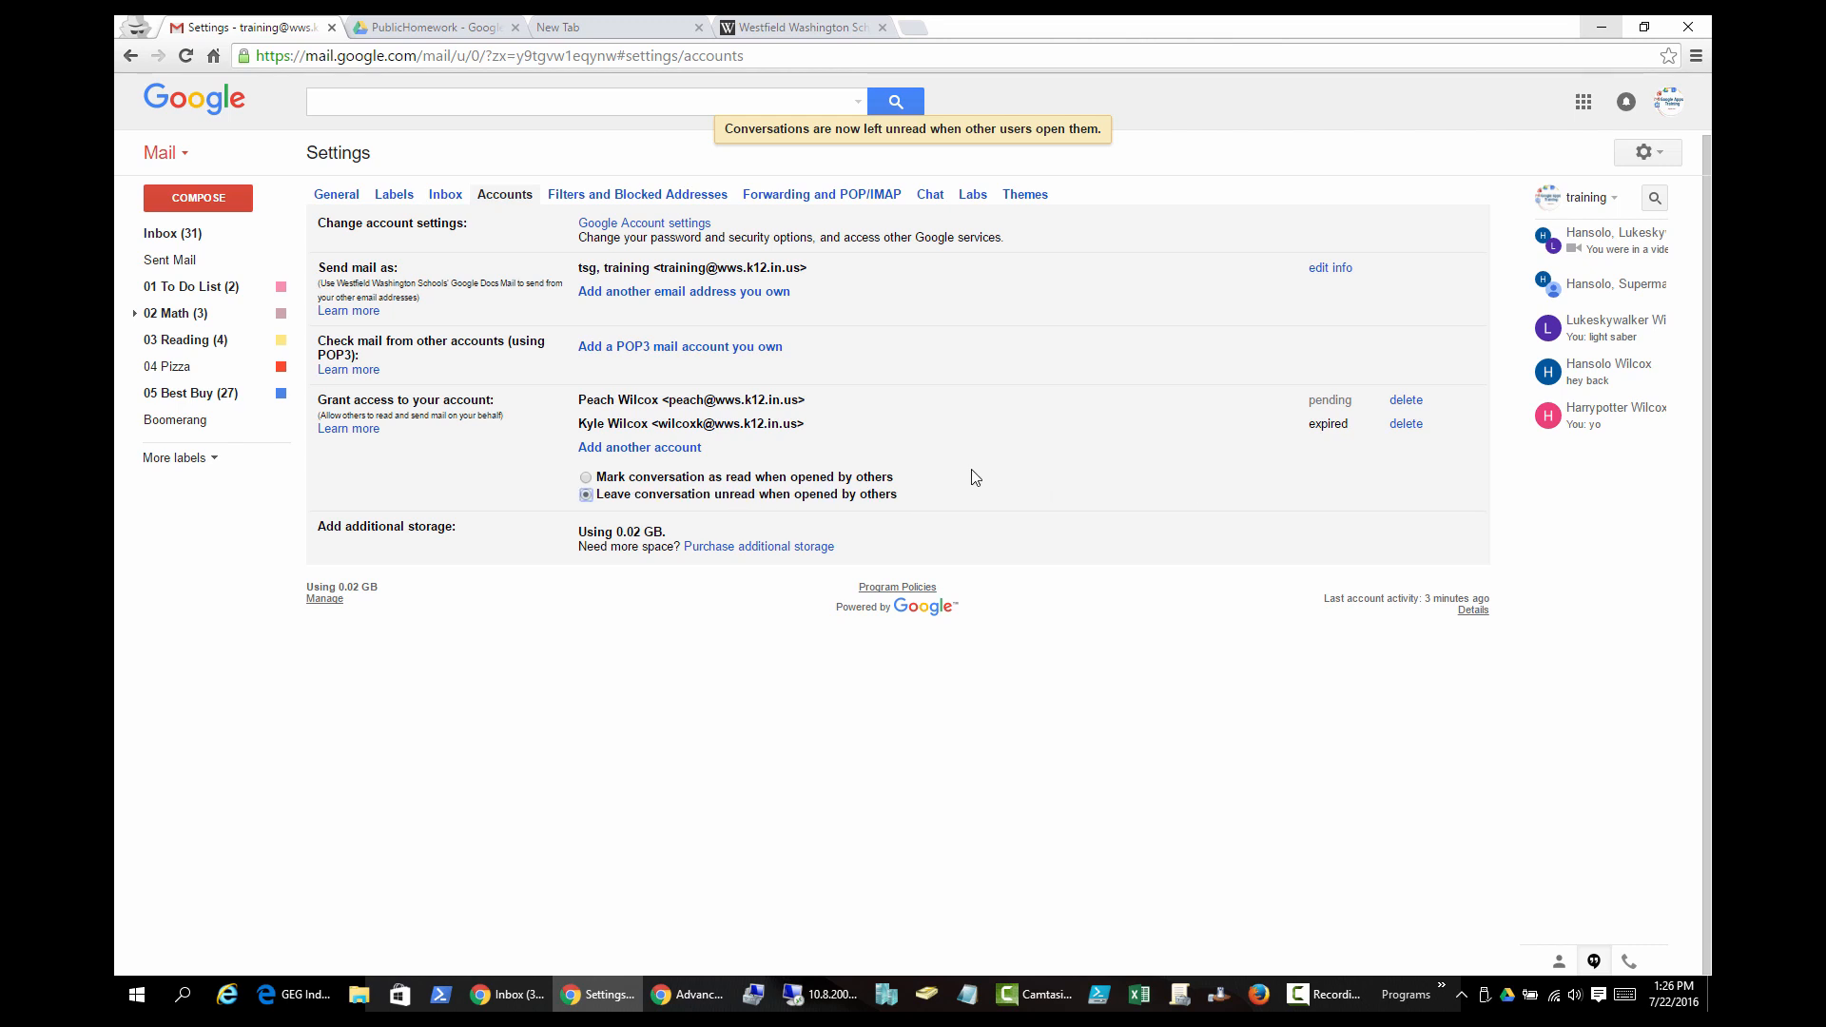